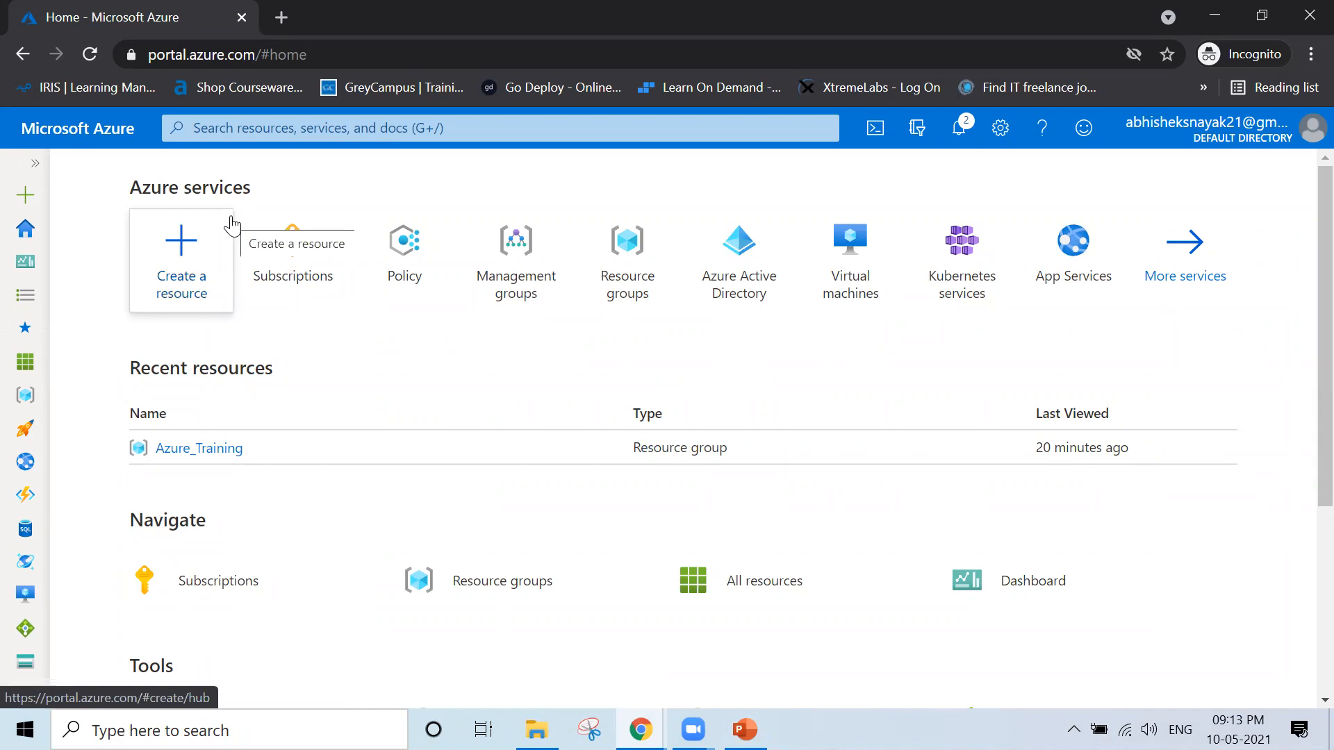
# Search the portal for "Management" and open the Management groups service
pyautogui.click(311, 137)
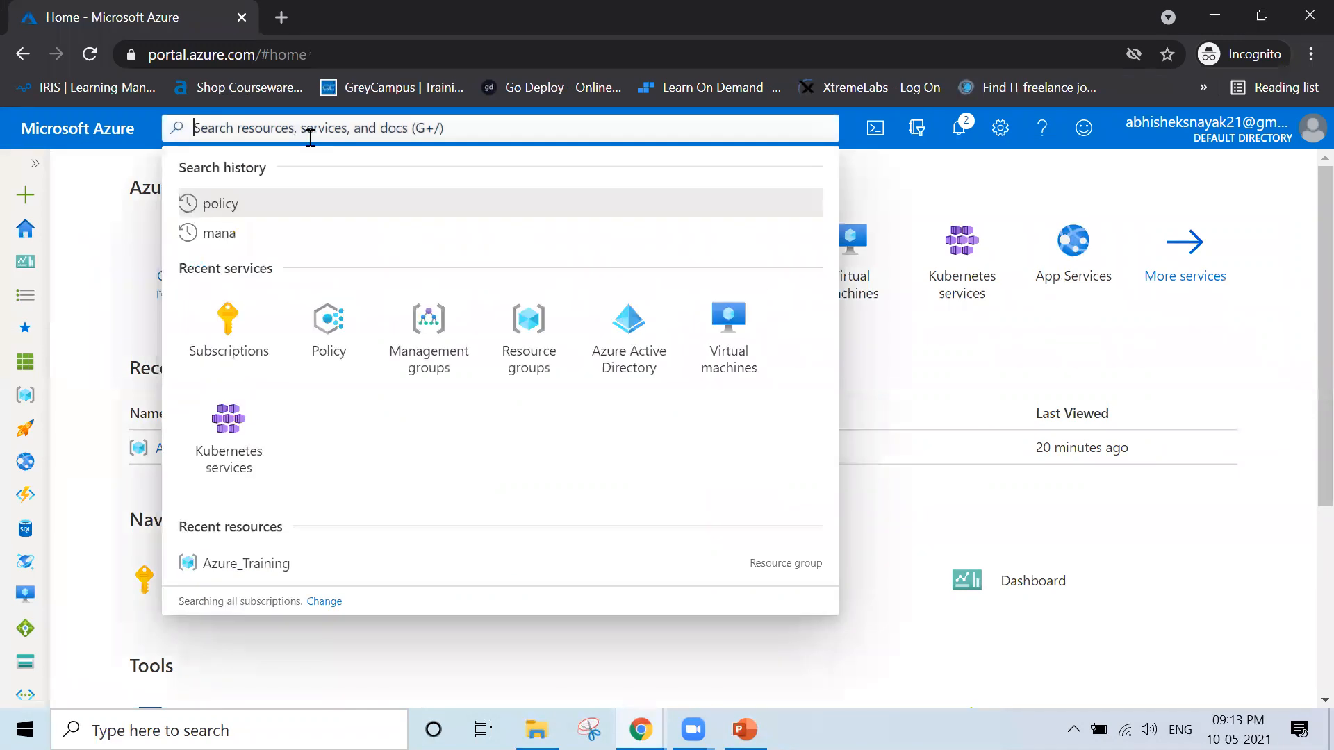
pyautogui.write('Management')
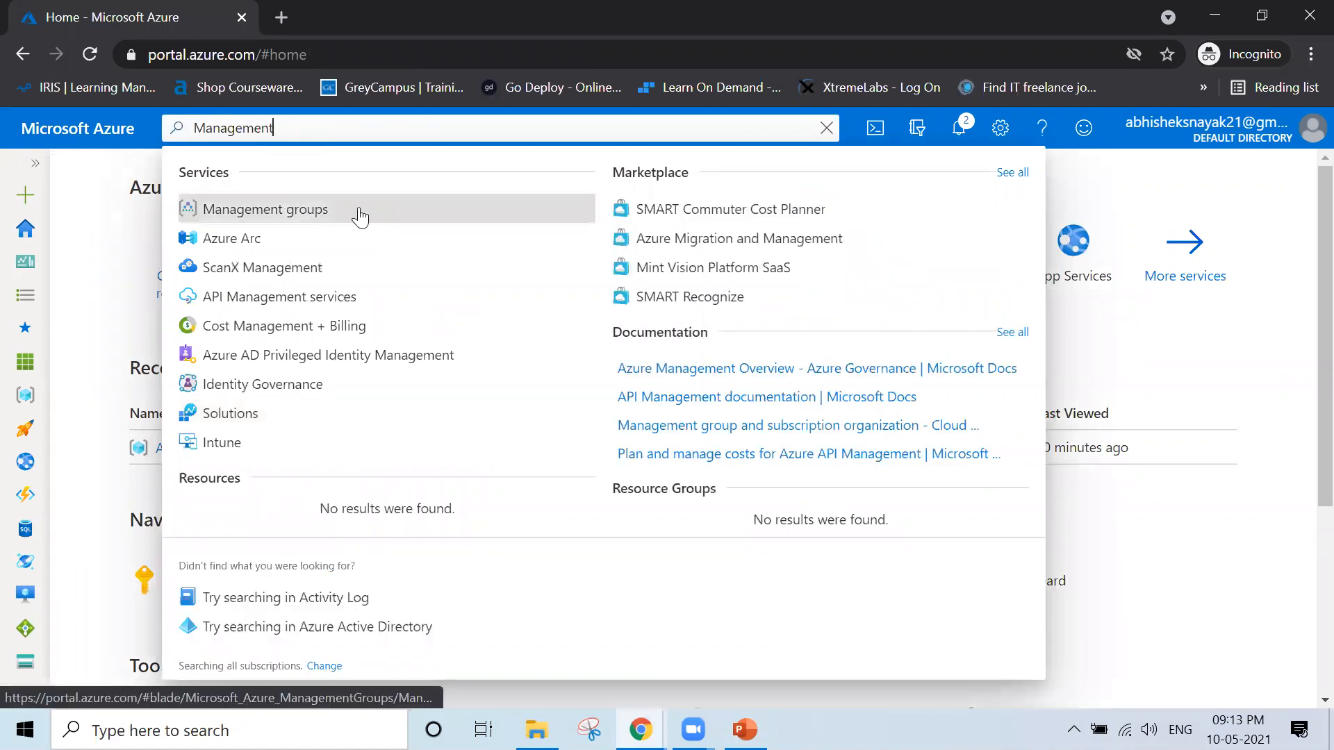
pyautogui.click(359, 208)
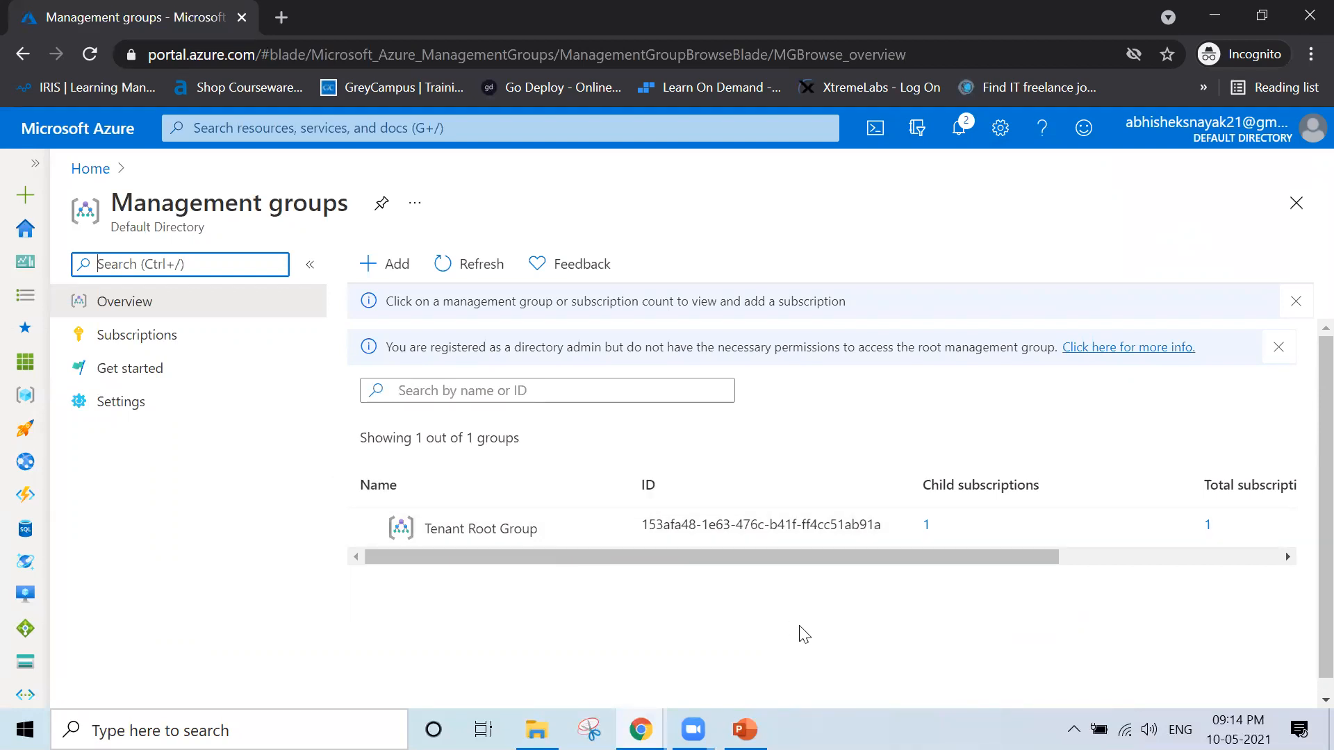
# Switch to PowerPoint, view the Management Groups hierarchy slide full screen, and return to the Azure portal
pyautogui.click(745, 729)
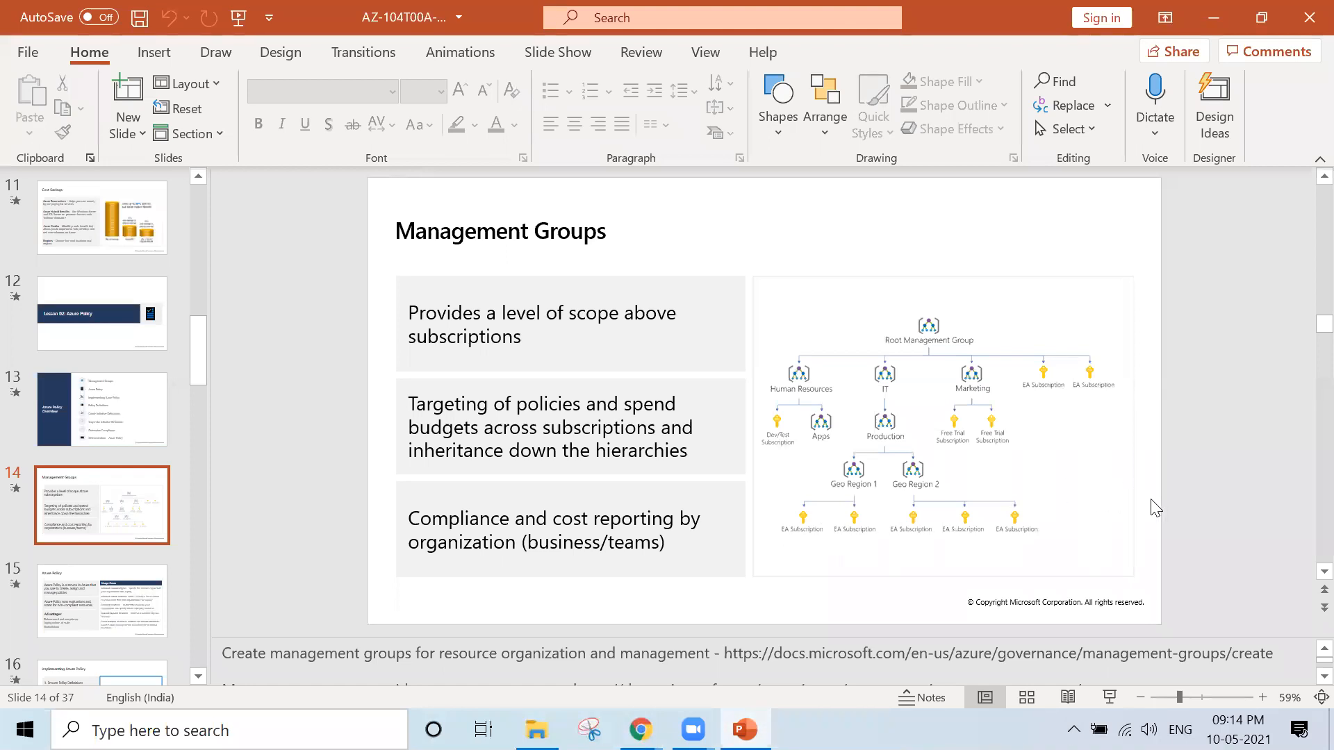
pyautogui.hotkey('shift', 'F5')
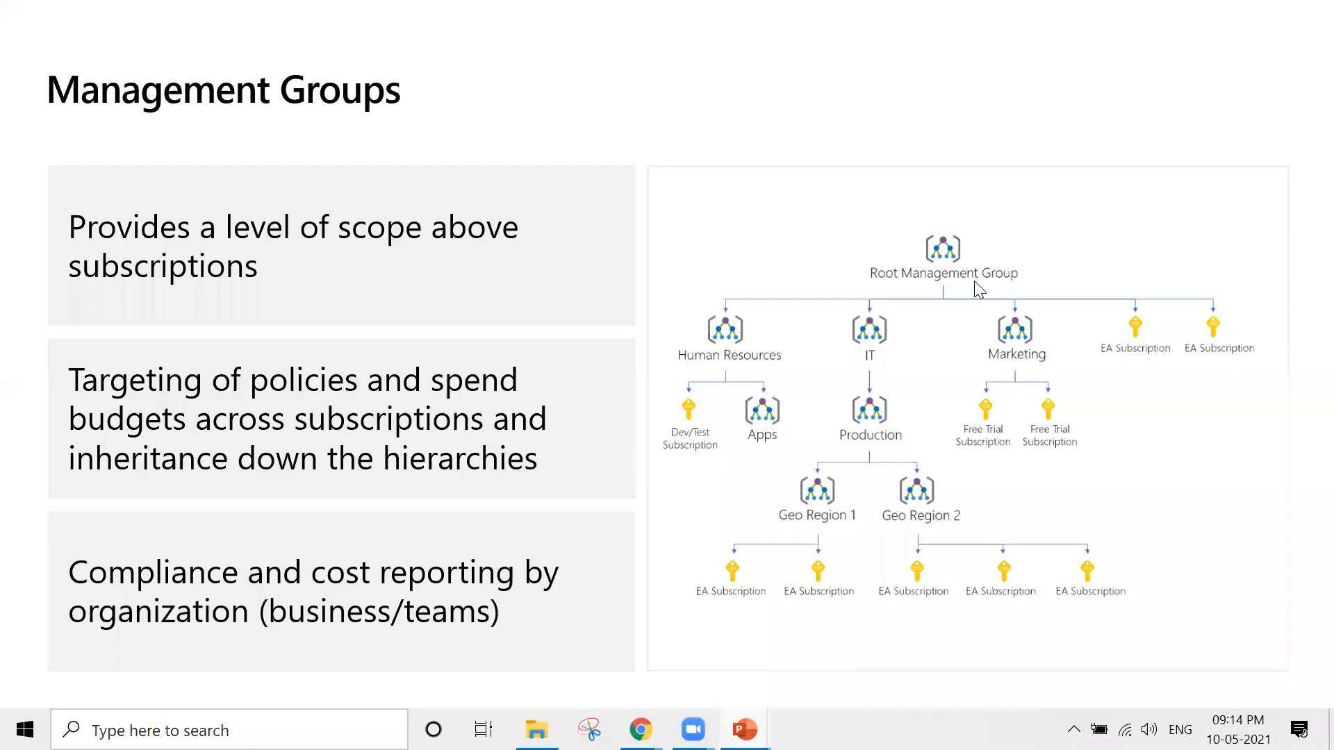
pyautogui.press('Escape')
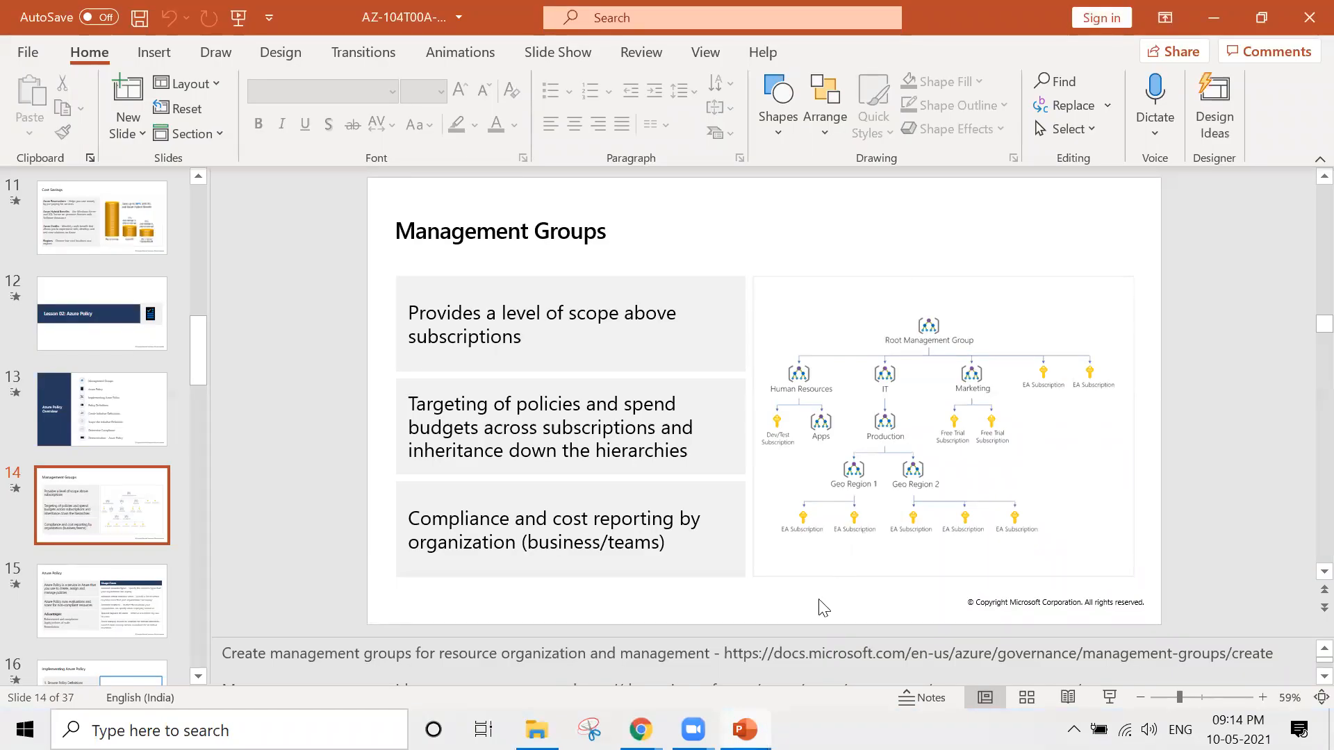
pyautogui.hotkey('alt', 'Tab')
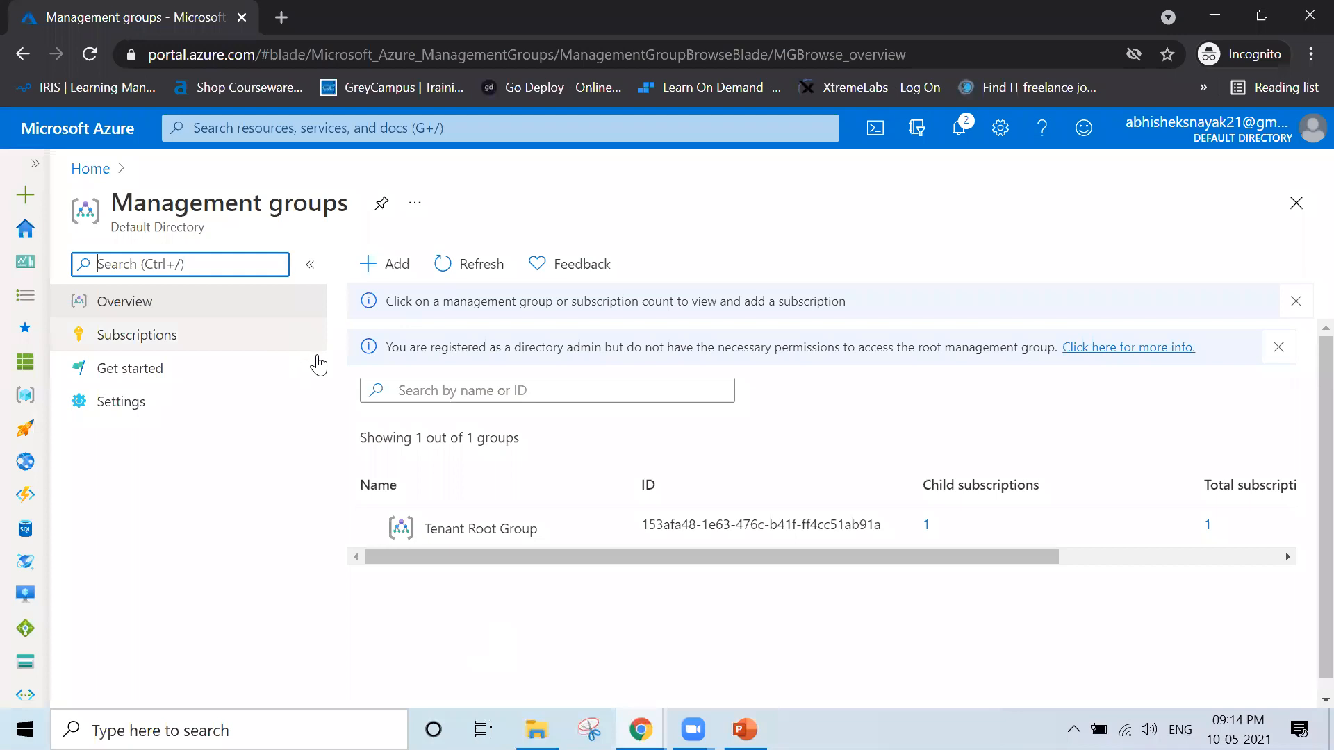
# Examine the Tenant Root Group's name, ID, child subscriptions and total subscriptions
pyautogui.moveTo(543, 528); pyautogui.dragTo(427, 532)
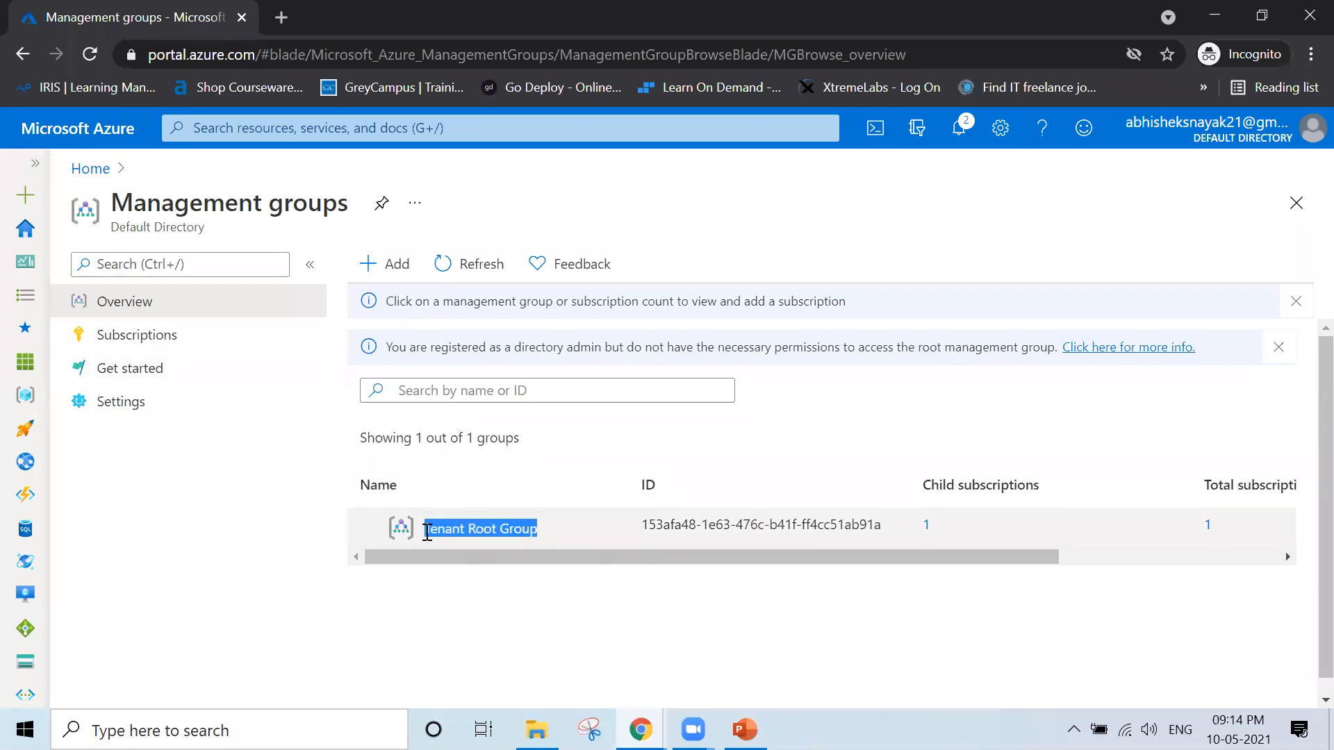
pyautogui.click(620, 582)
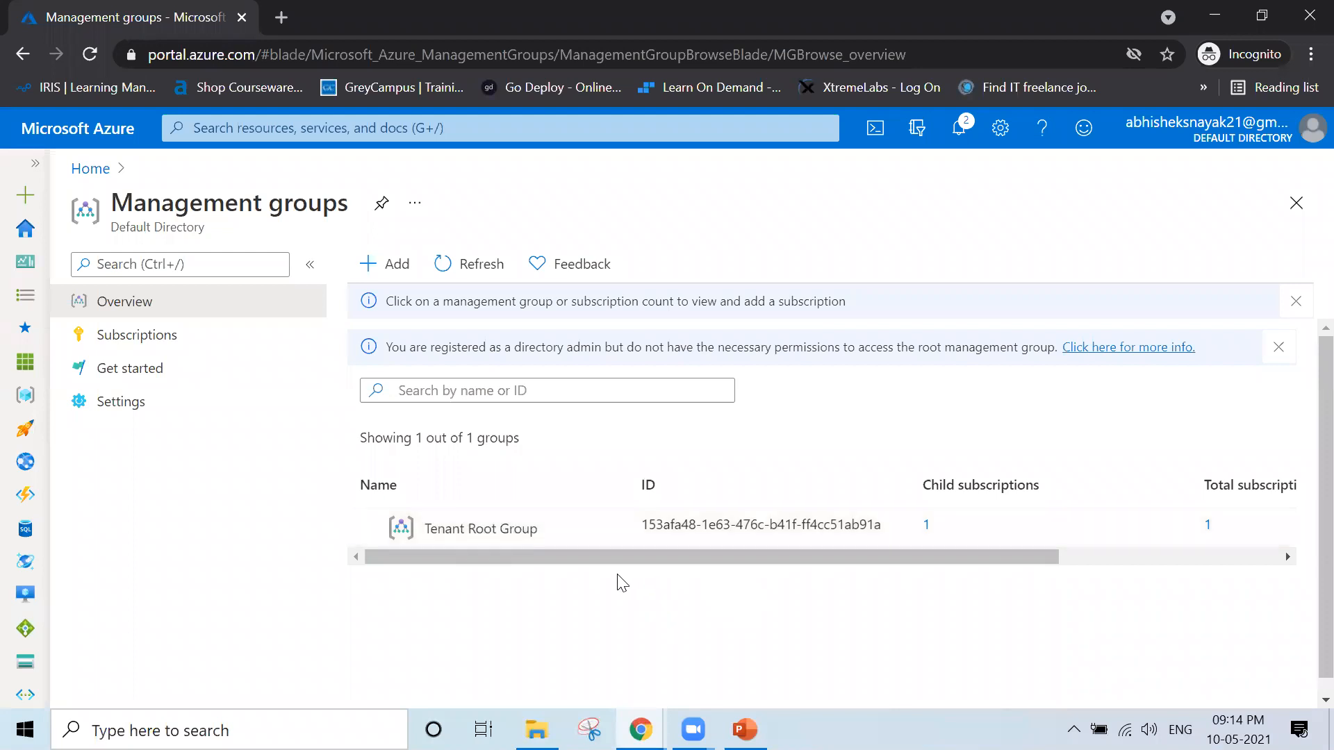
pyautogui.moveTo(644, 525); pyautogui.dragTo(924, 563)
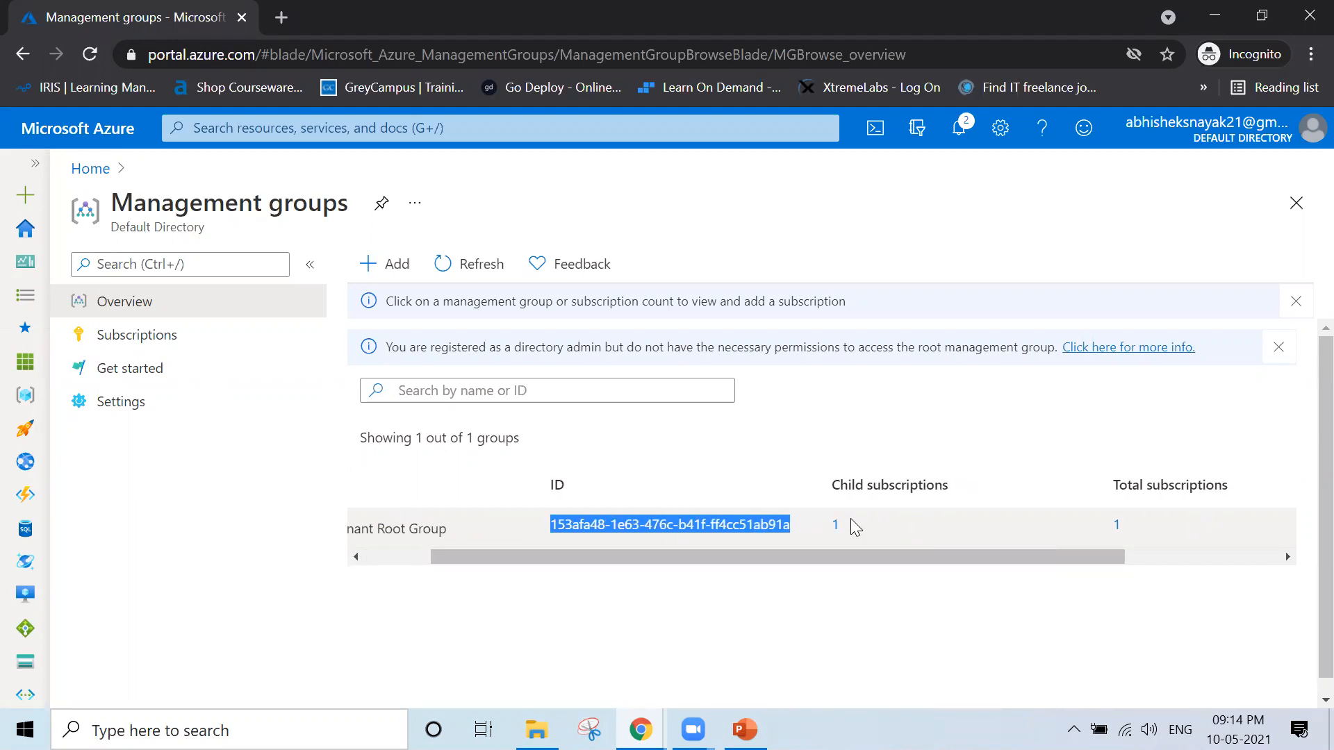
pyautogui.moveTo(849, 530); pyautogui.dragTo(825, 535)
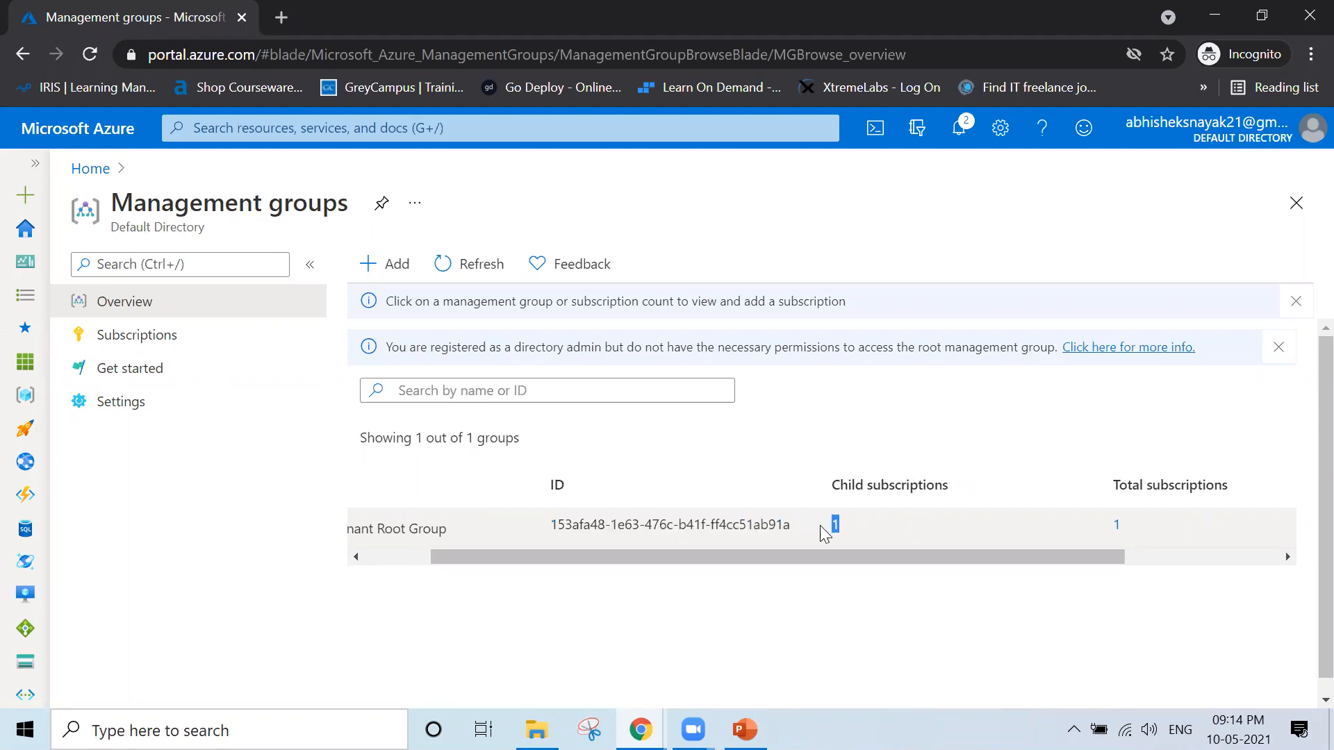
pyautogui.moveTo(1126, 525); pyautogui.dragTo(1091, 538)
pyautogui.moveTo(918, 555); pyautogui.dragTo(688, 583)
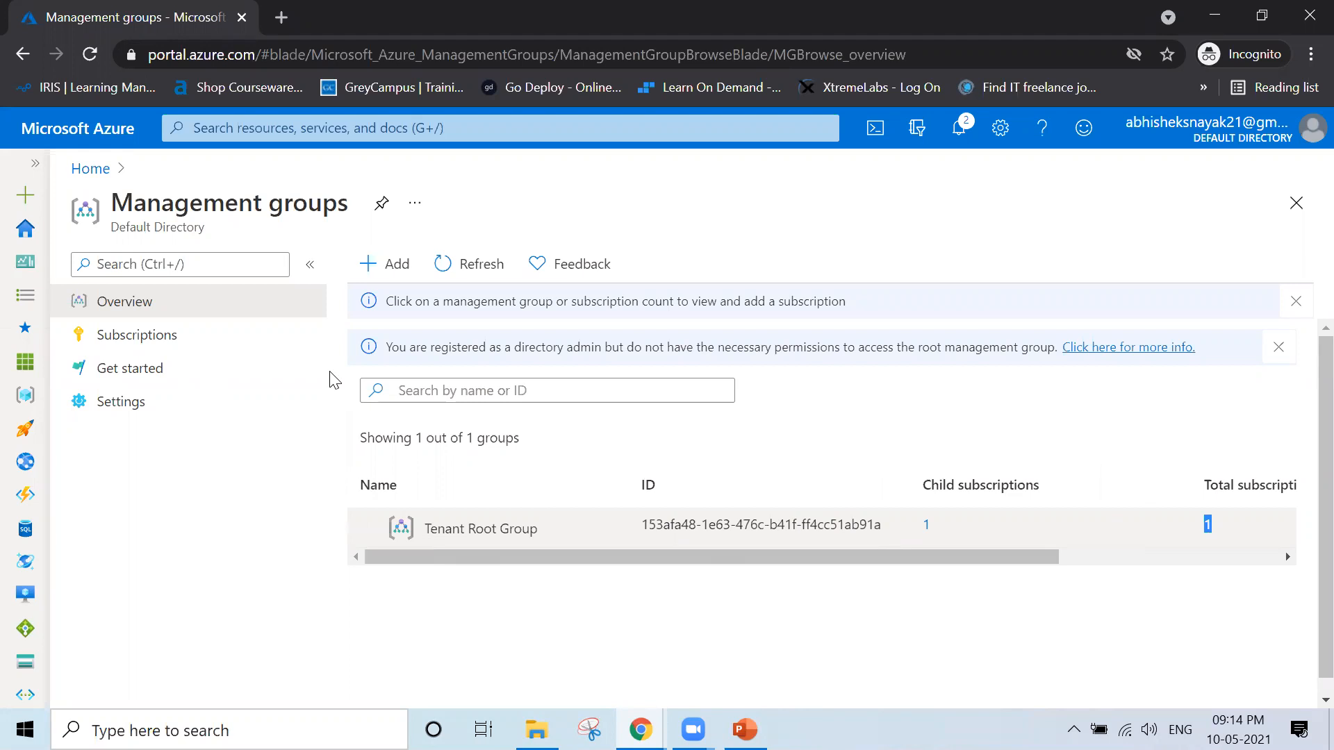
# Create a new management group with "Marketing" as both its ID and display name
pyautogui.click(379, 273)
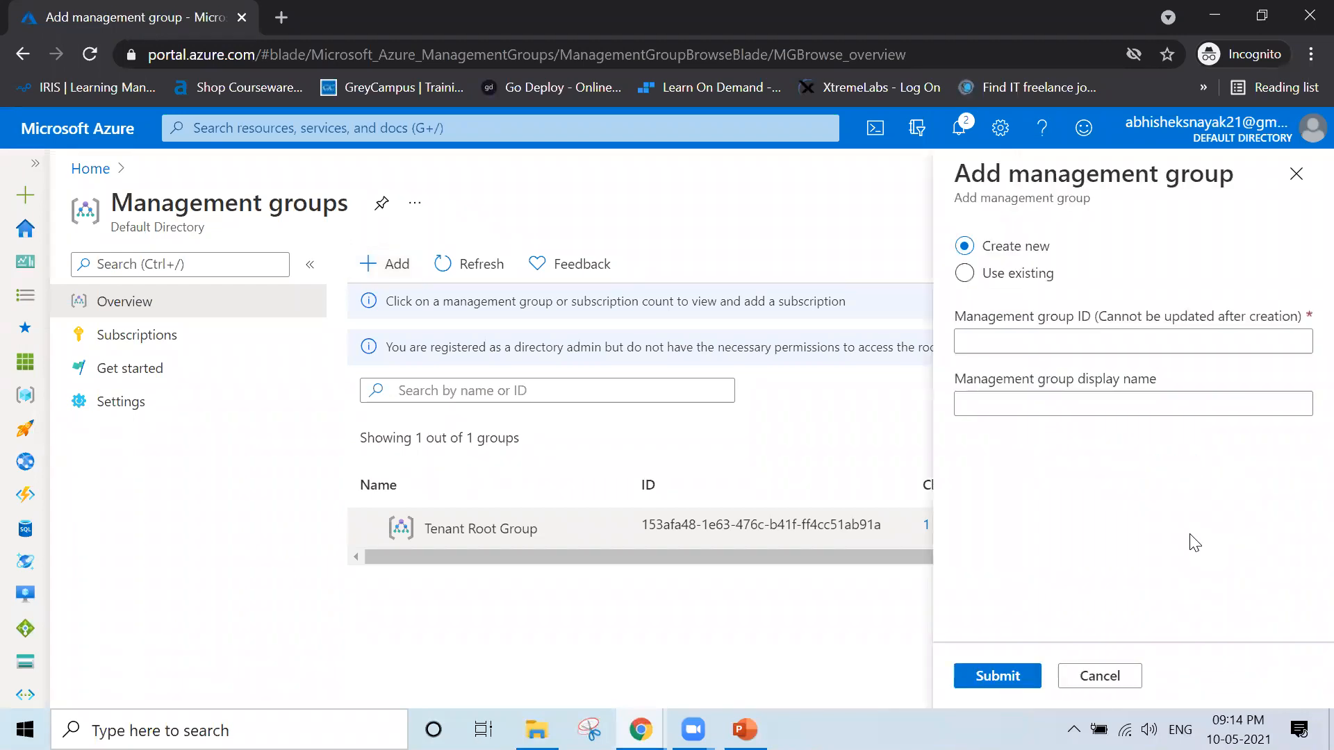
pyautogui.click(983, 340)
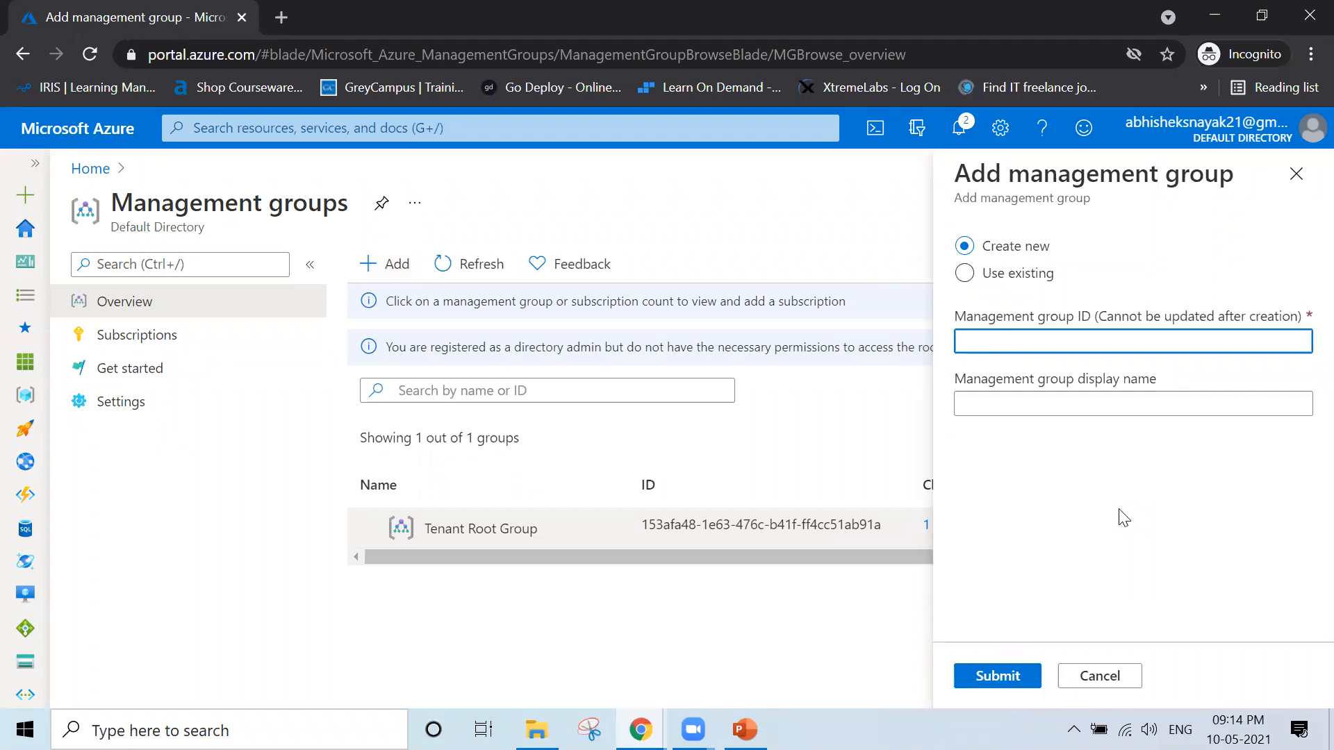
pyautogui.click(1005, 402)
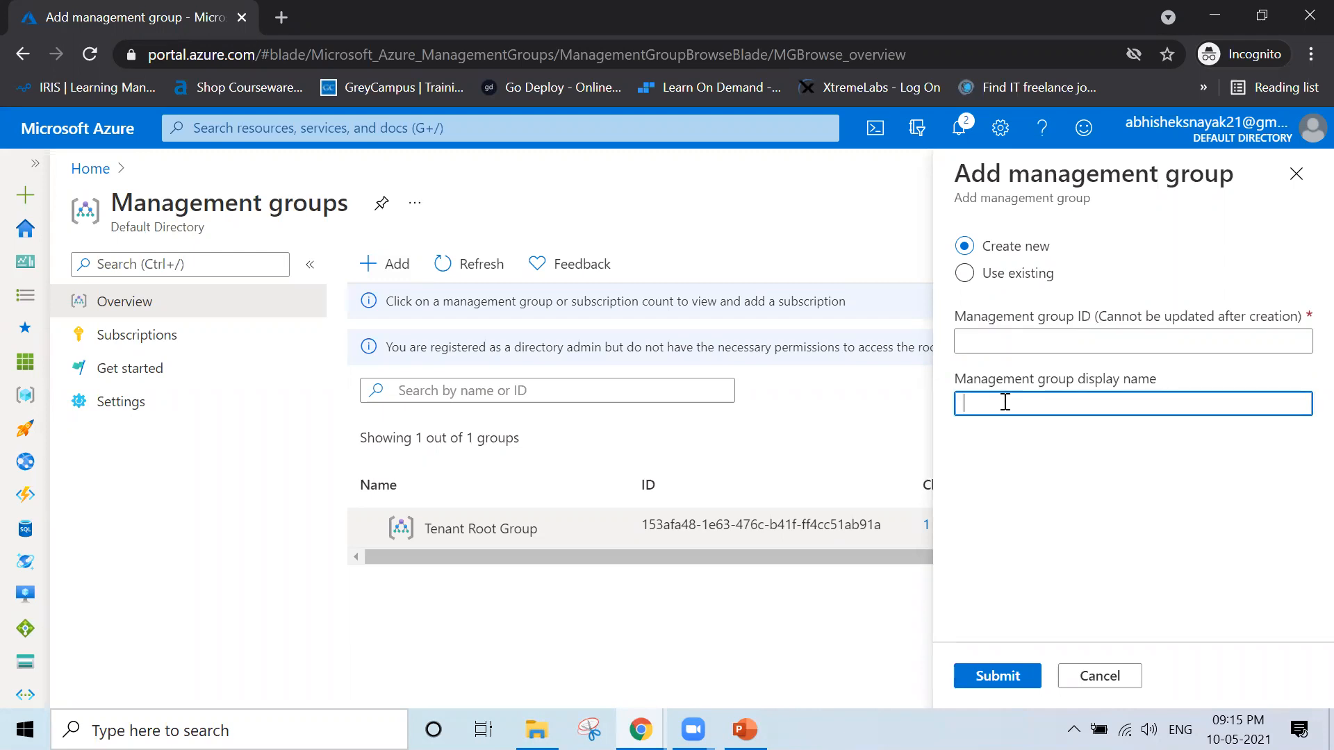
pyautogui.write('Marketing')
pyautogui.press('Tab')
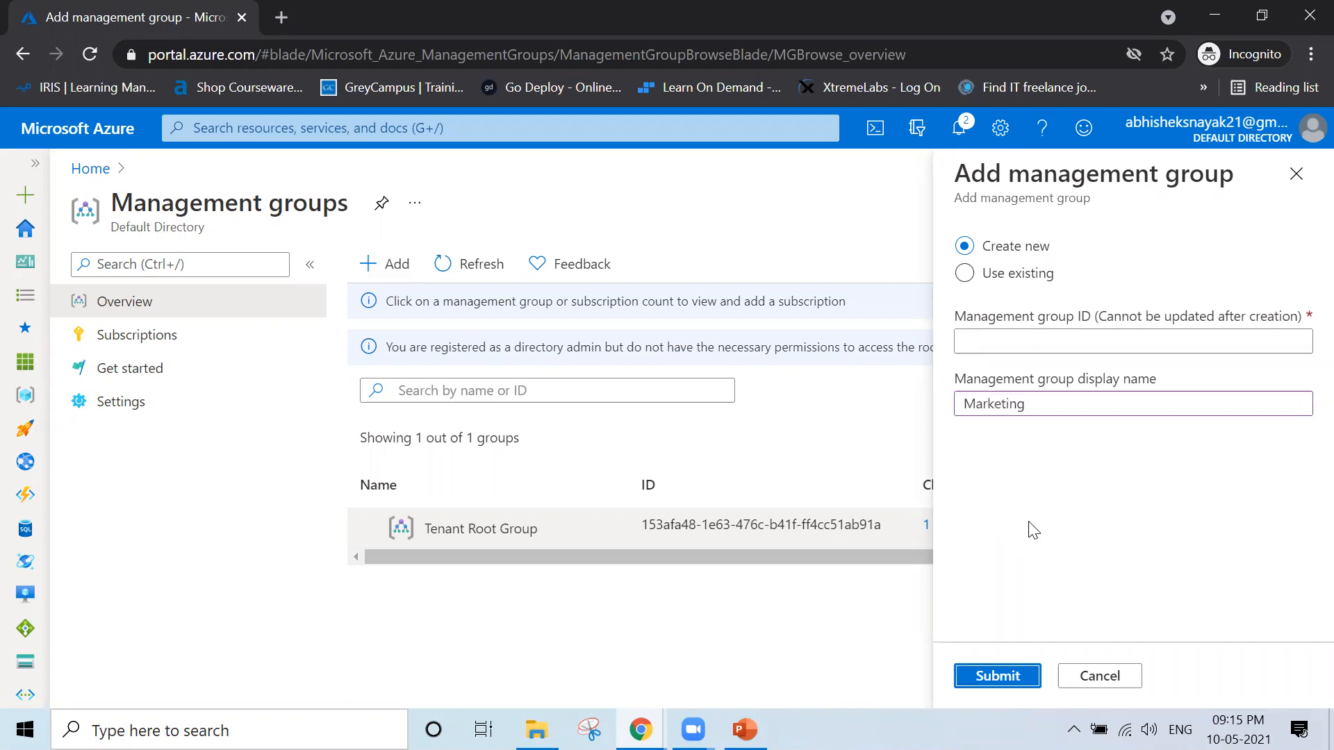
pyautogui.click(1034, 336)
pyautogui.write('Marketing')
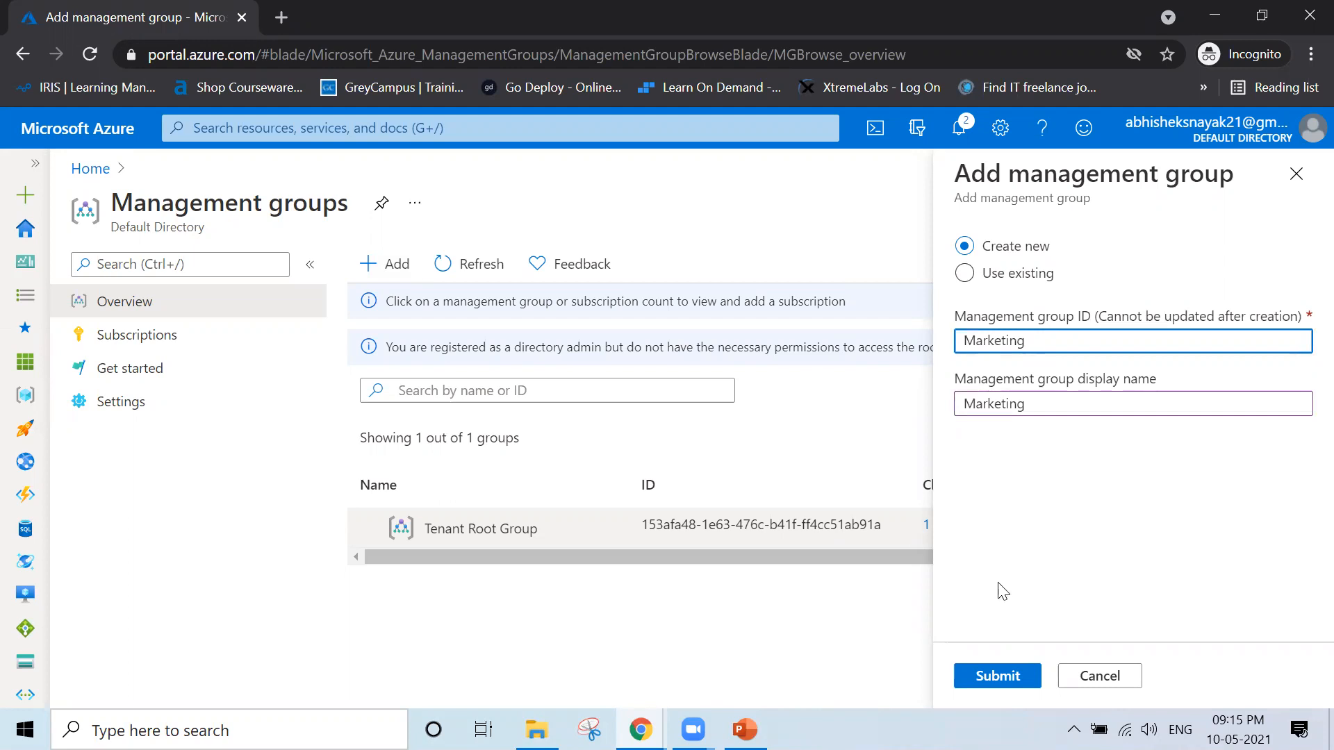
pyautogui.click(994, 677)
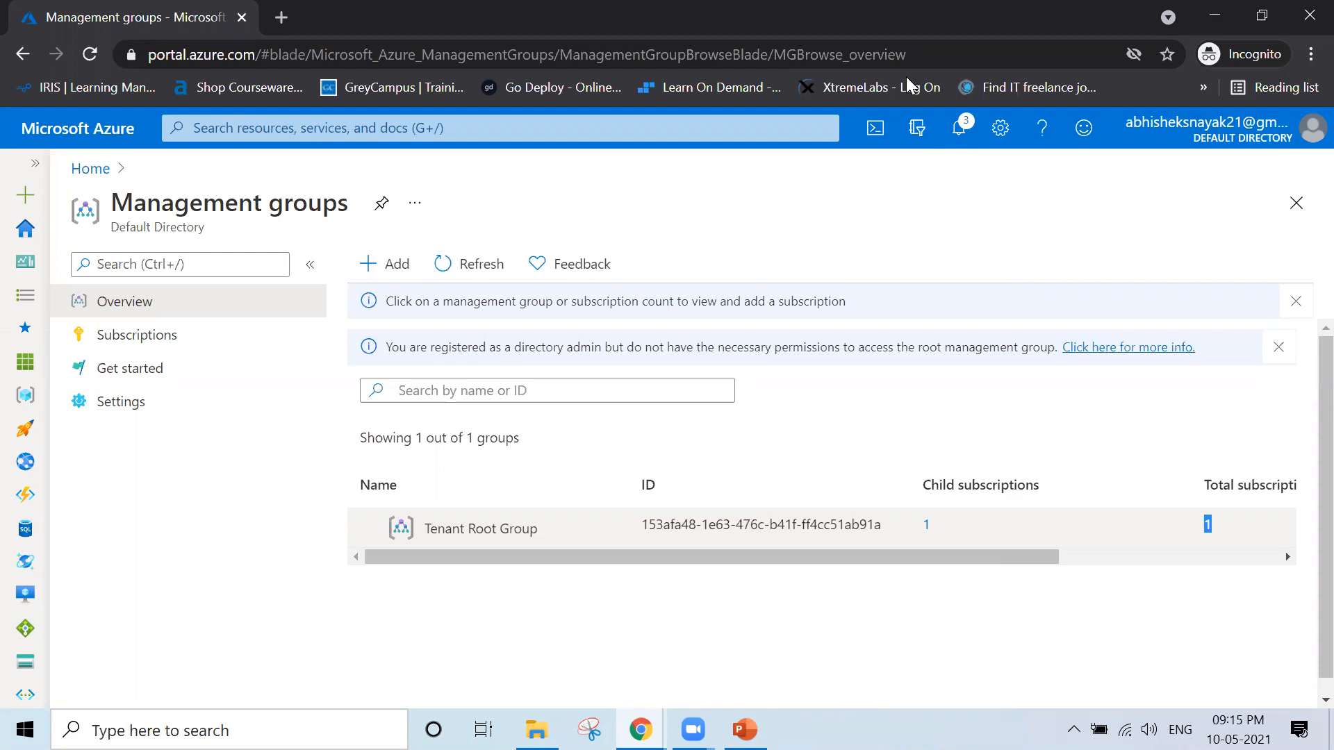
# Open the notifications to check the group creation and read the Azure Quickstart Center suggestion
pyautogui.click(961, 141)
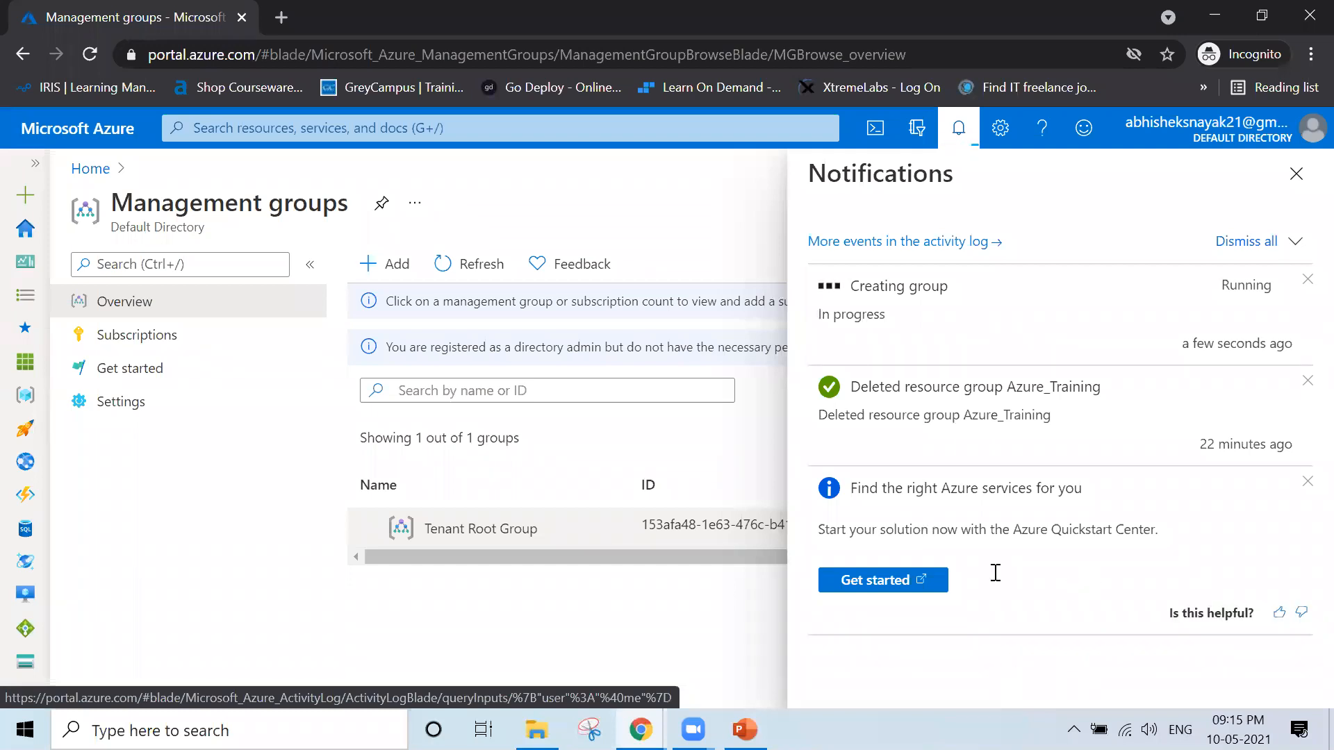
pyautogui.doubleClick(822, 531)
pyautogui.moveTo(901, 532); pyautogui.dragTo(1195, 556)
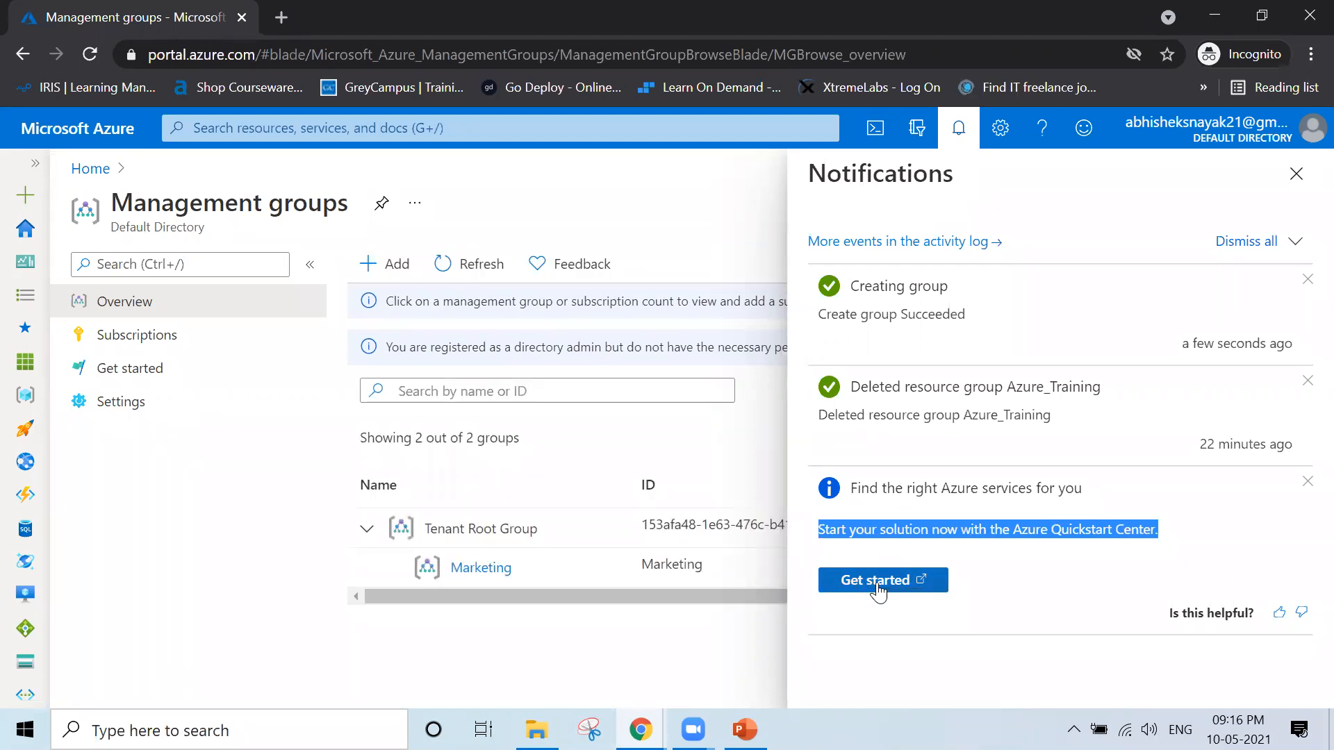
# Browse the Quickstart Center's starter projects and online courses, then close it and the notifications
pyautogui.click(880, 588)
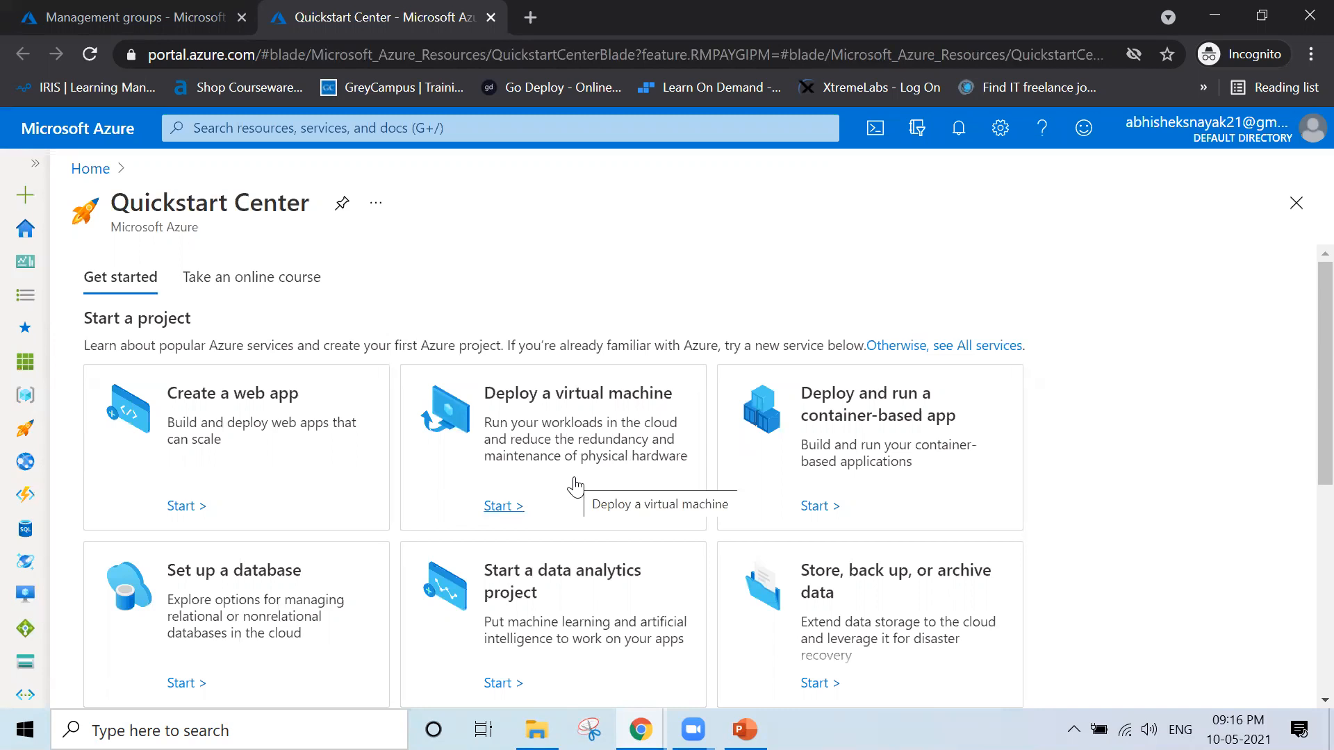
pyautogui.scroll(-5, 575, 487)
pyautogui.scroll(5, 575, 486)
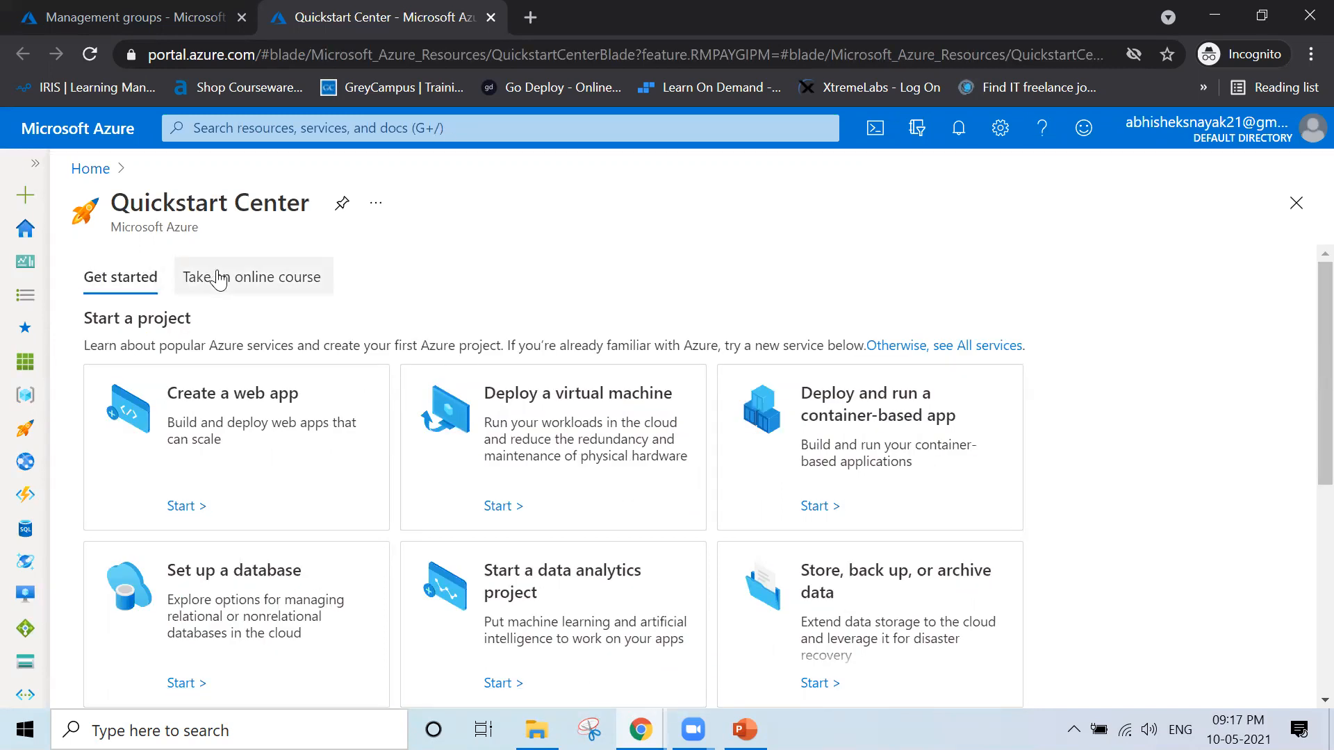
pyautogui.click(292, 274)
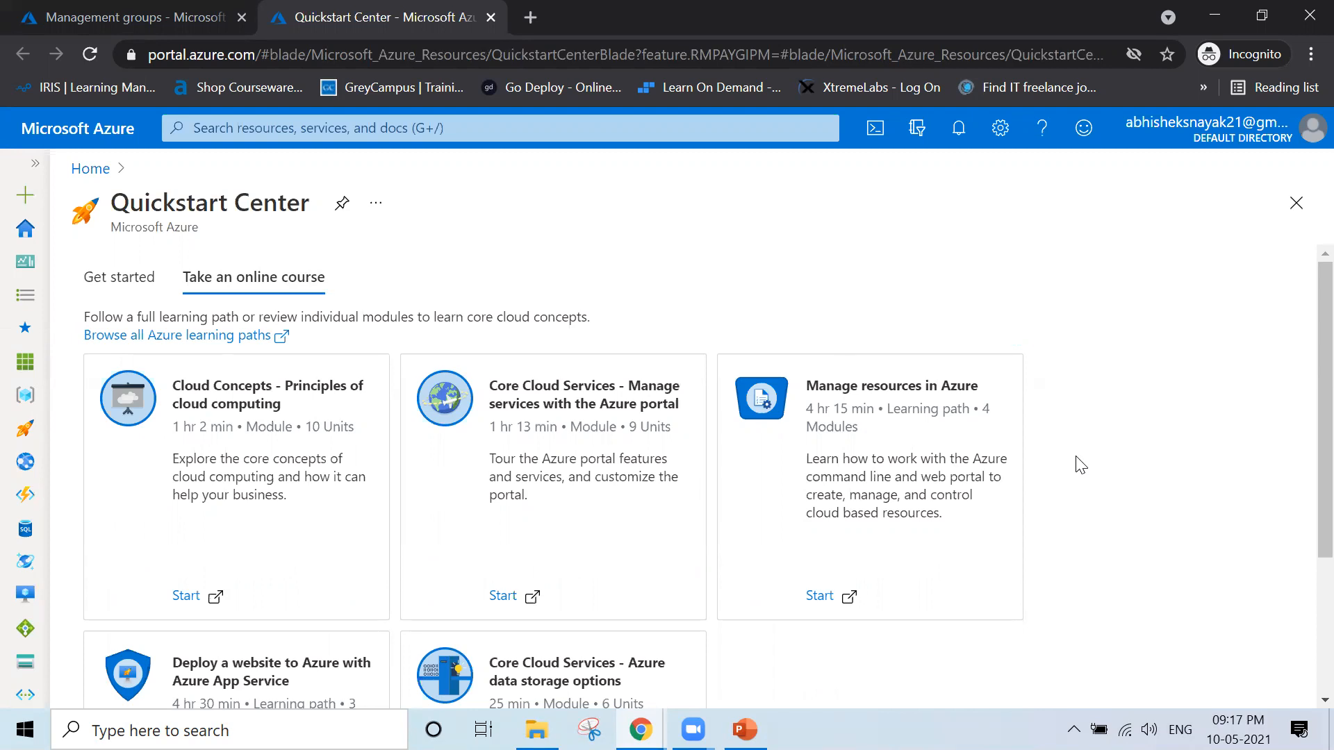
pyautogui.scroll(-3, 1082, 464)
pyautogui.scroll(3, 1082, 464)
pyautogui.click(132, 290)
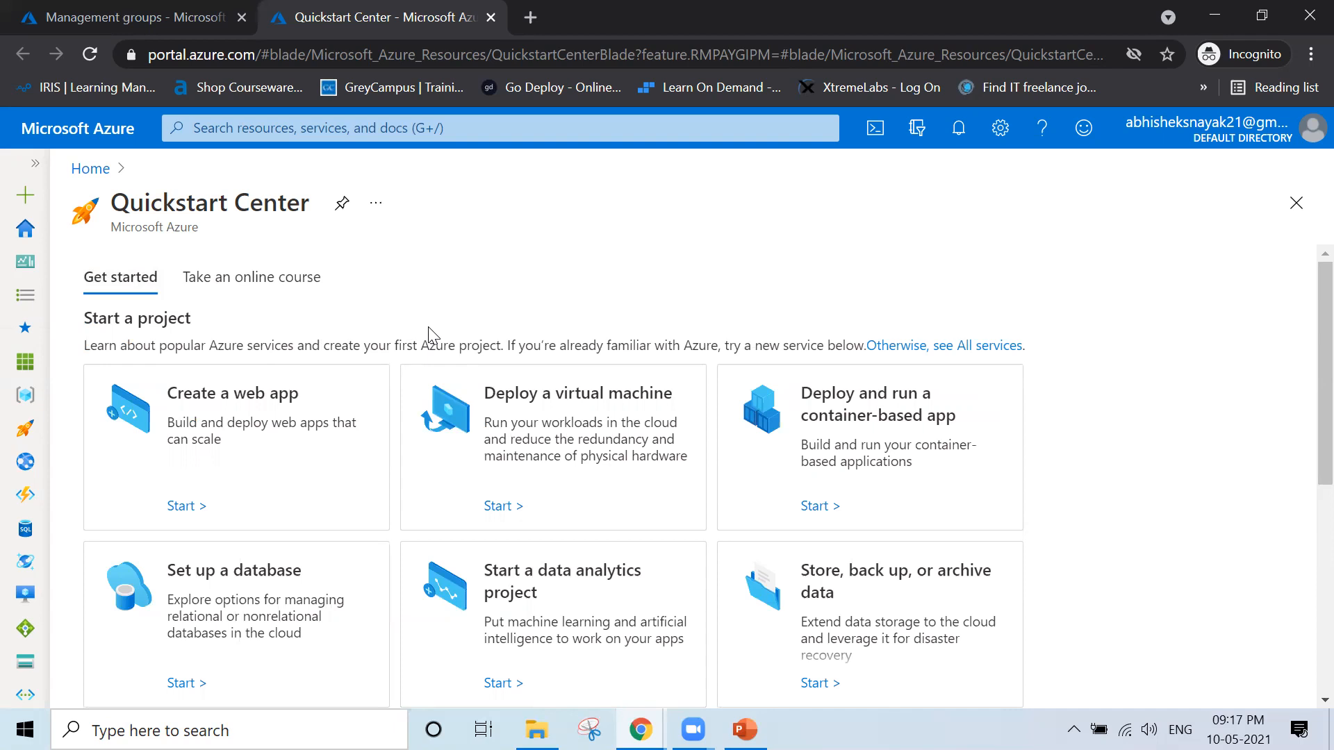
pyautogui.hotkey('ctrl', 'w')
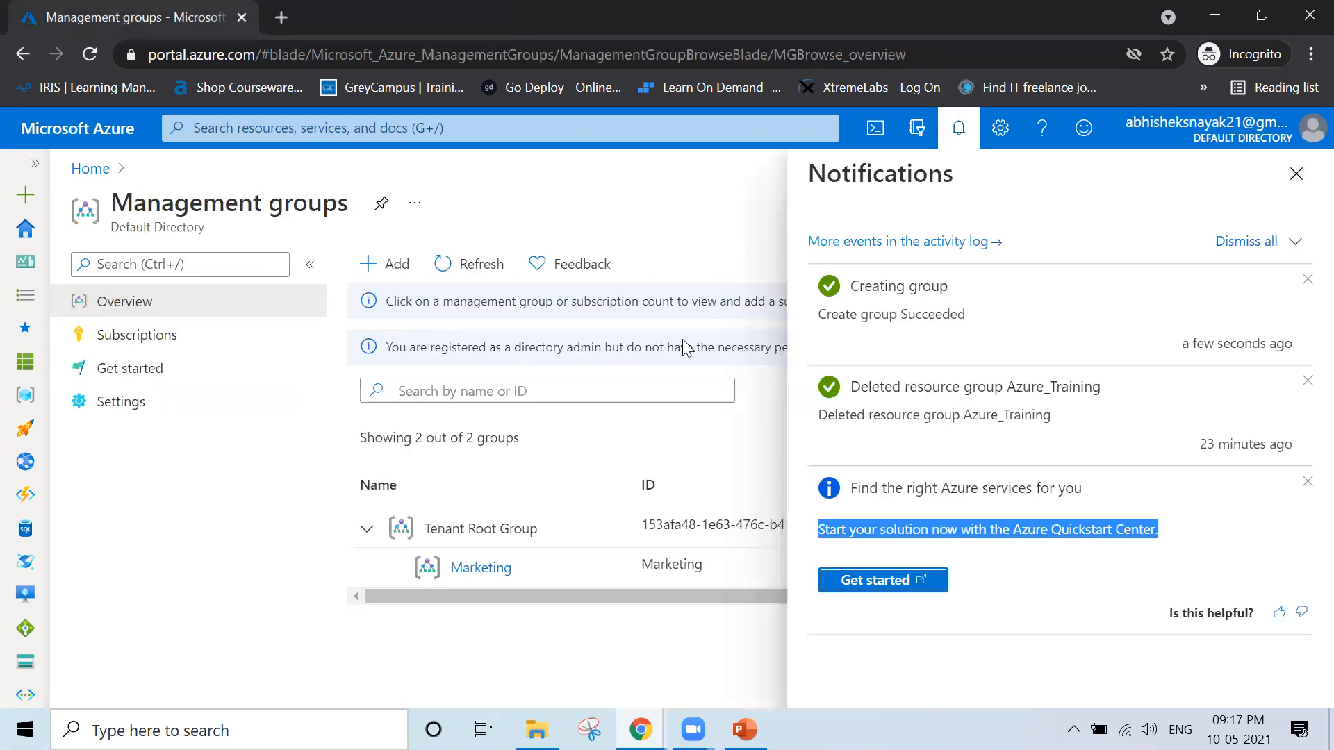
pyautogui.click(1296, 174)
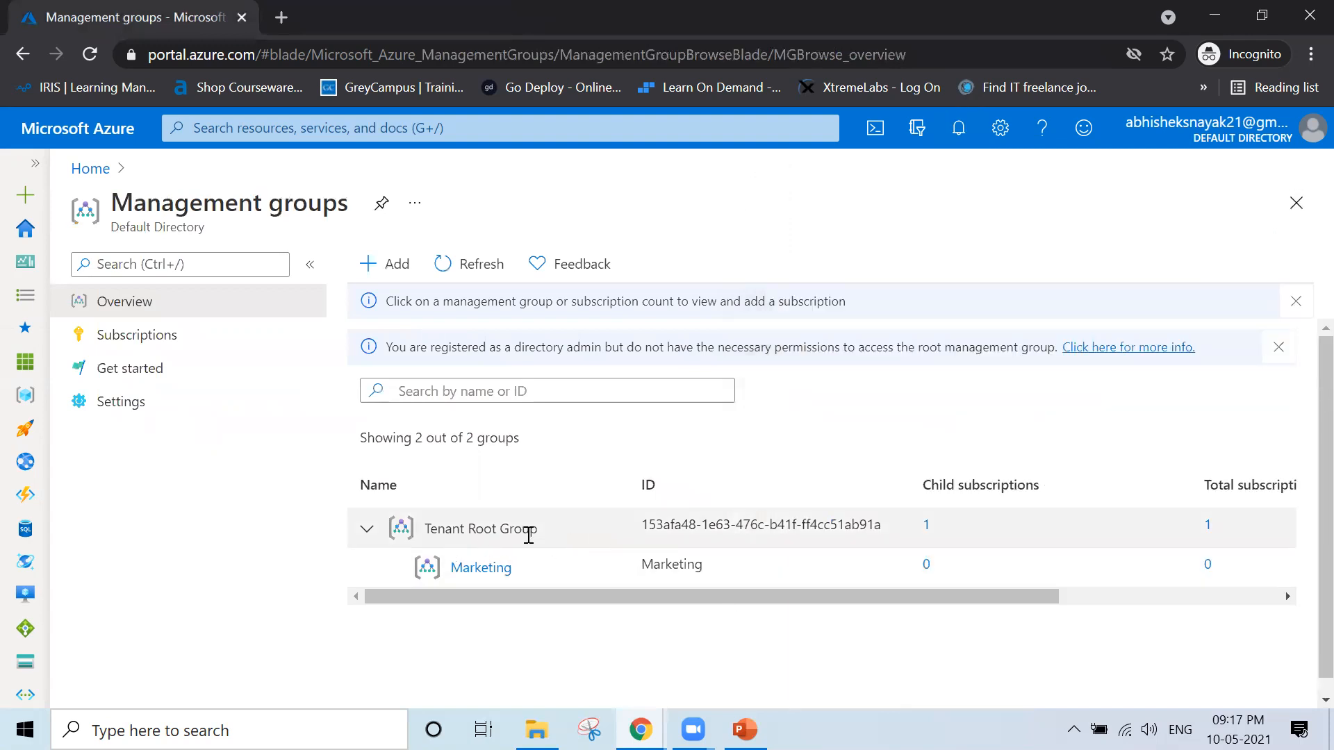
# Review the Tenant Root Group row, inspect the Marketing group's subscriptions, and return to the management groups overview
pyautogui.moveTo(545, 529); pyautogui.dragTo(222, 554)
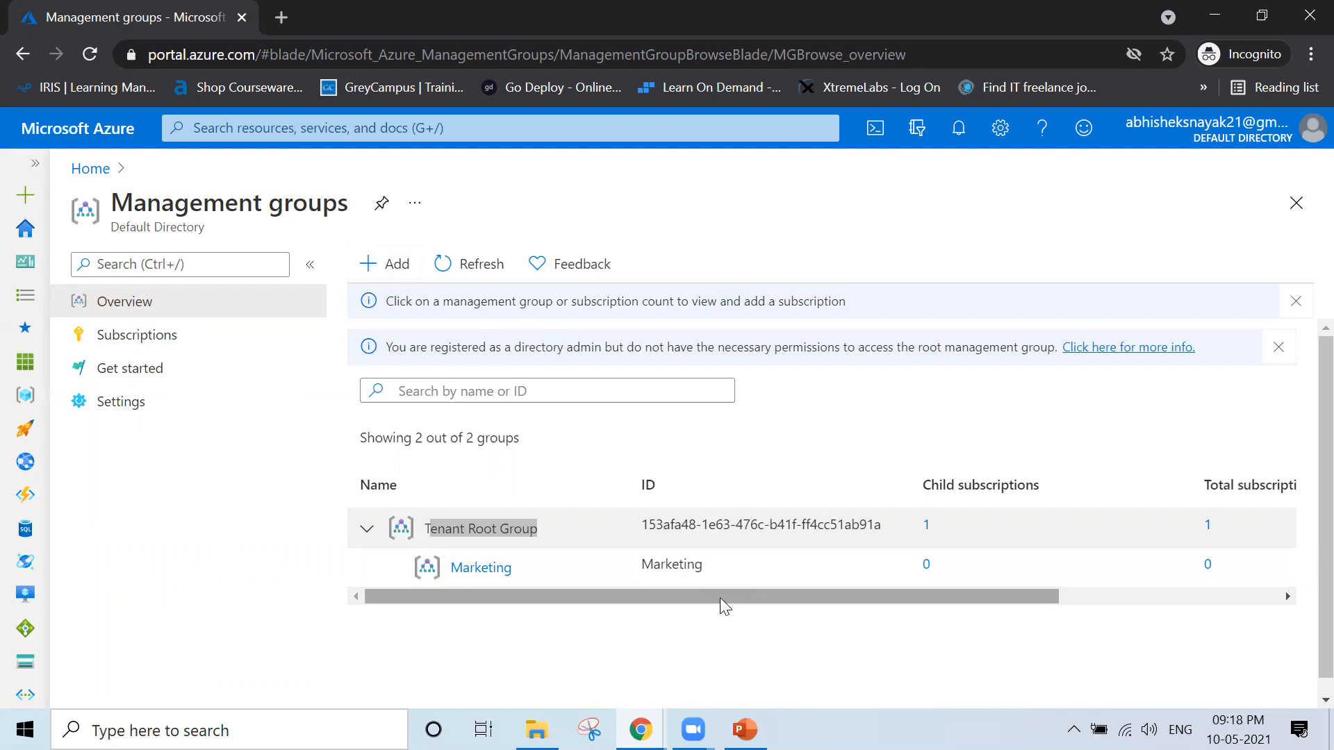
pyautogui.moveTo(1032, 597); pyautogui.dragTo(849, 598)
pyautogui.click(461, 568)
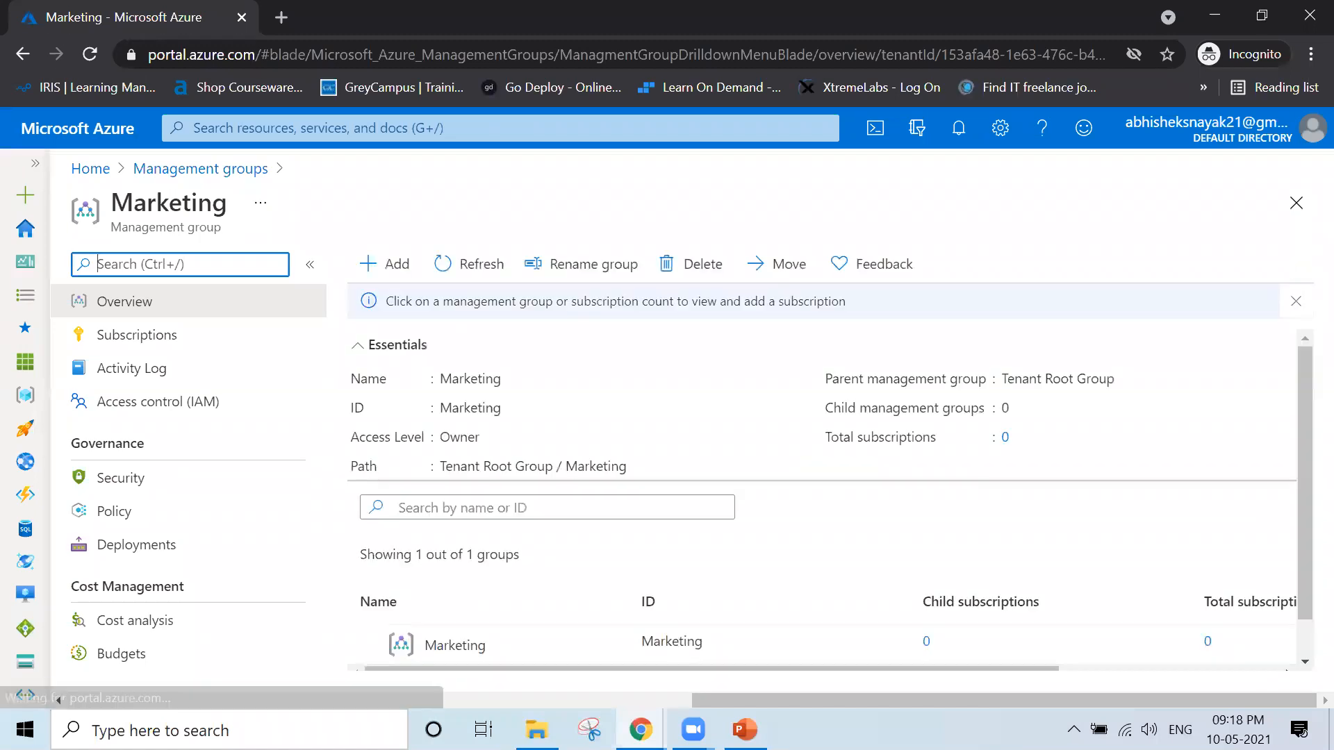
pyautogui.click(216, 344)
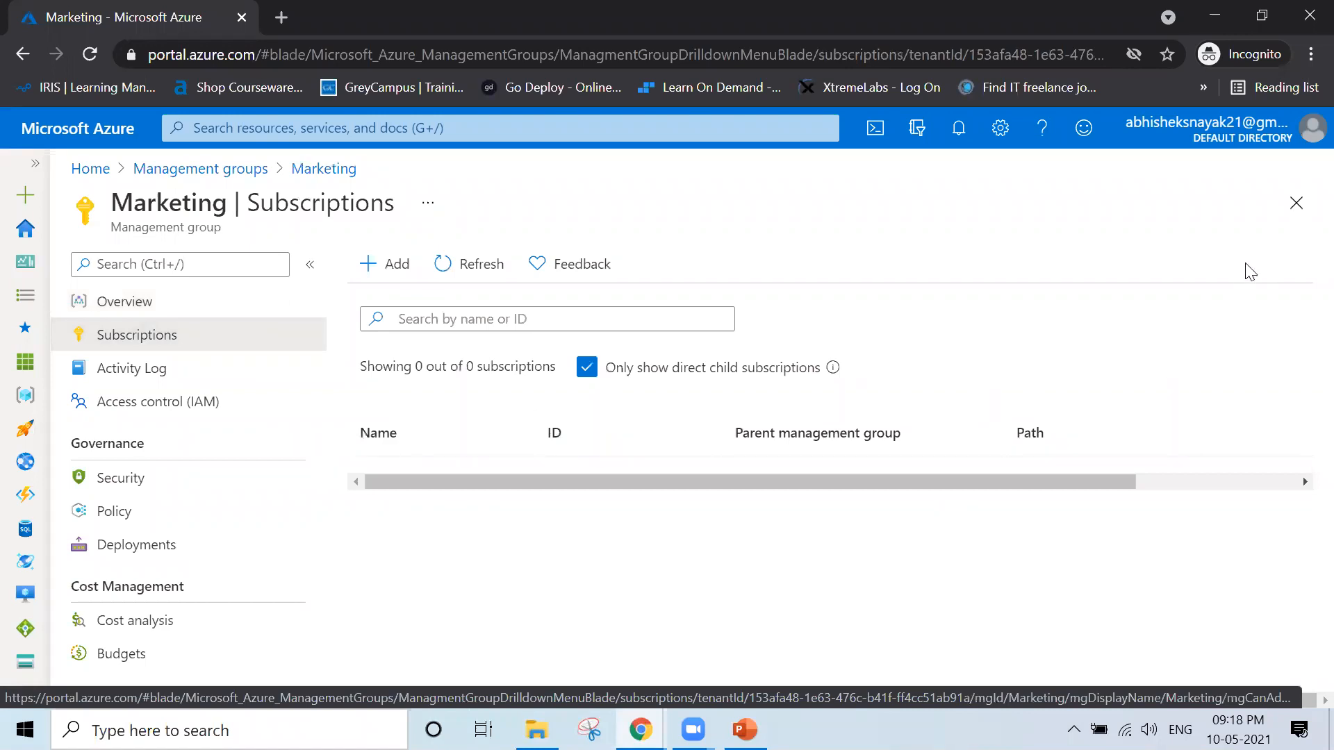
pyautogui.click(1300, 214)
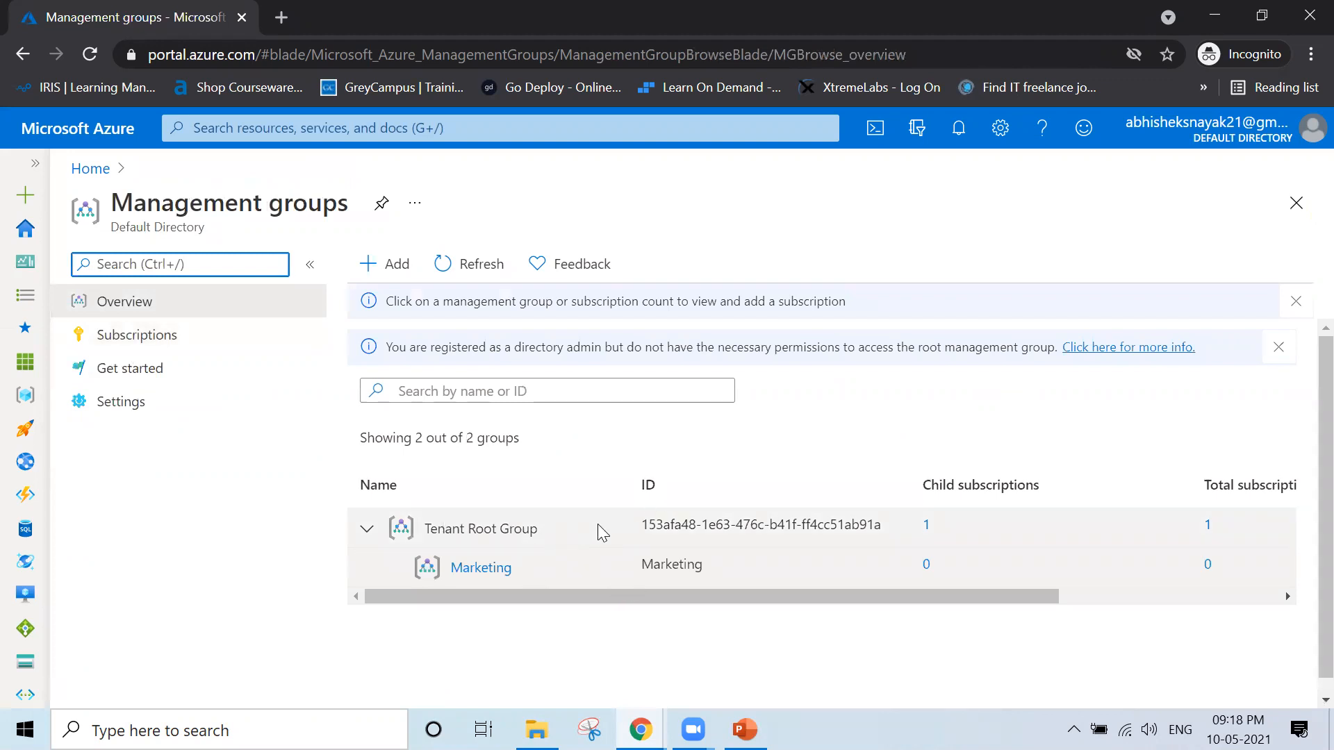
# Try to open the Tenant Root Group, then go to the portal home and view the Subscriptions list
pyautogui.click(462, 523)
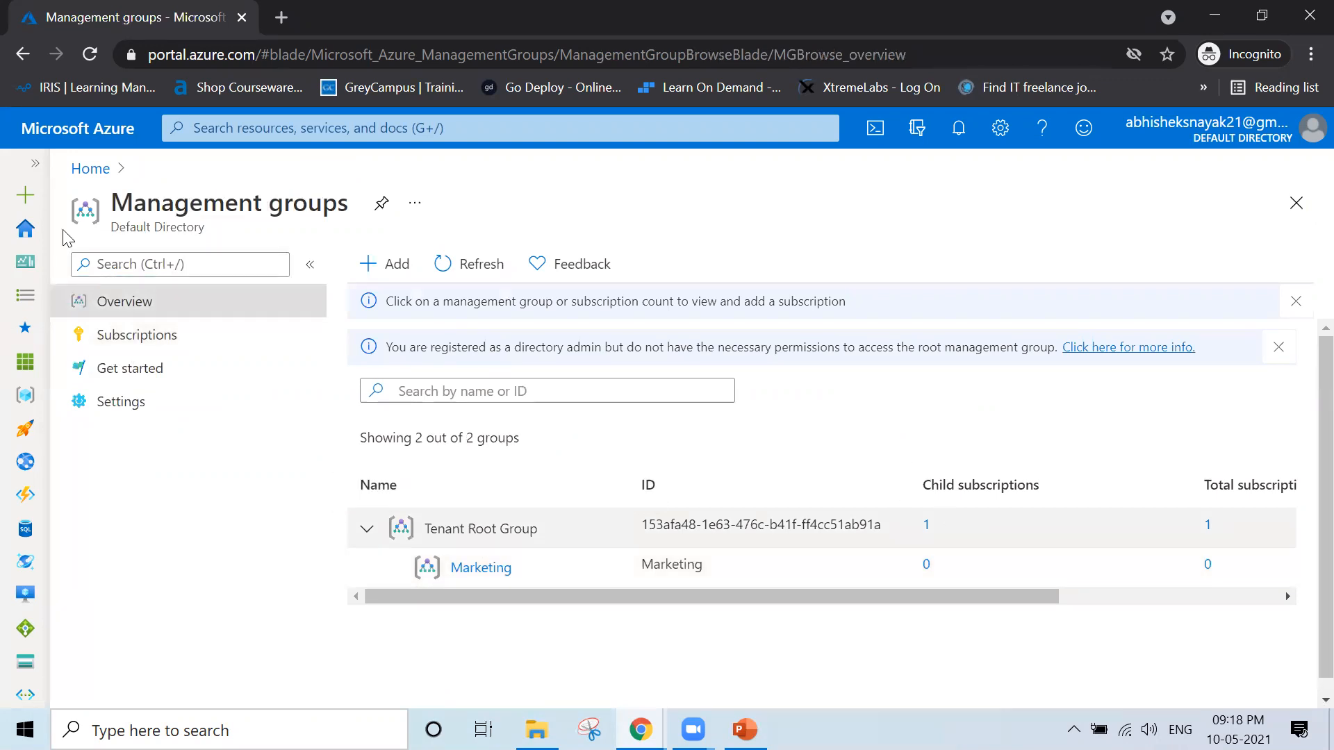
pyautogui.click(91, 169)
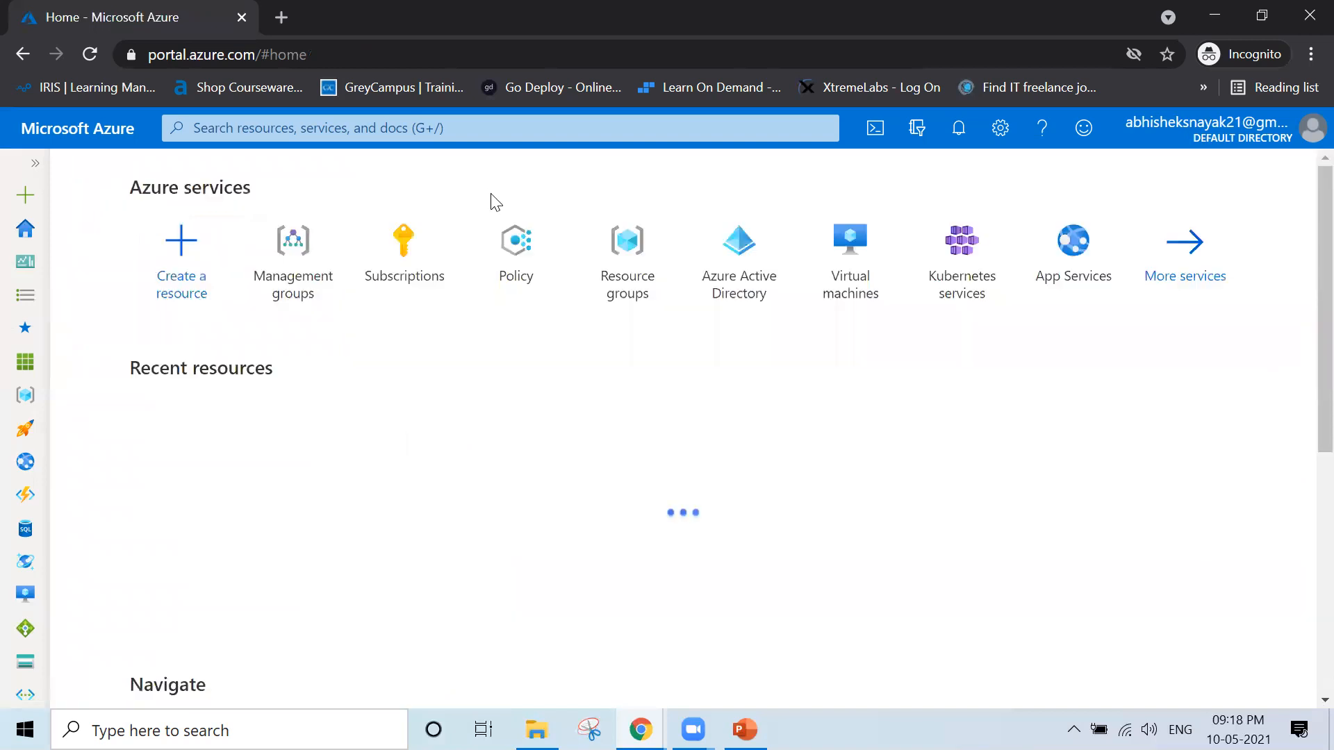
pyautogui.click(381, 301)
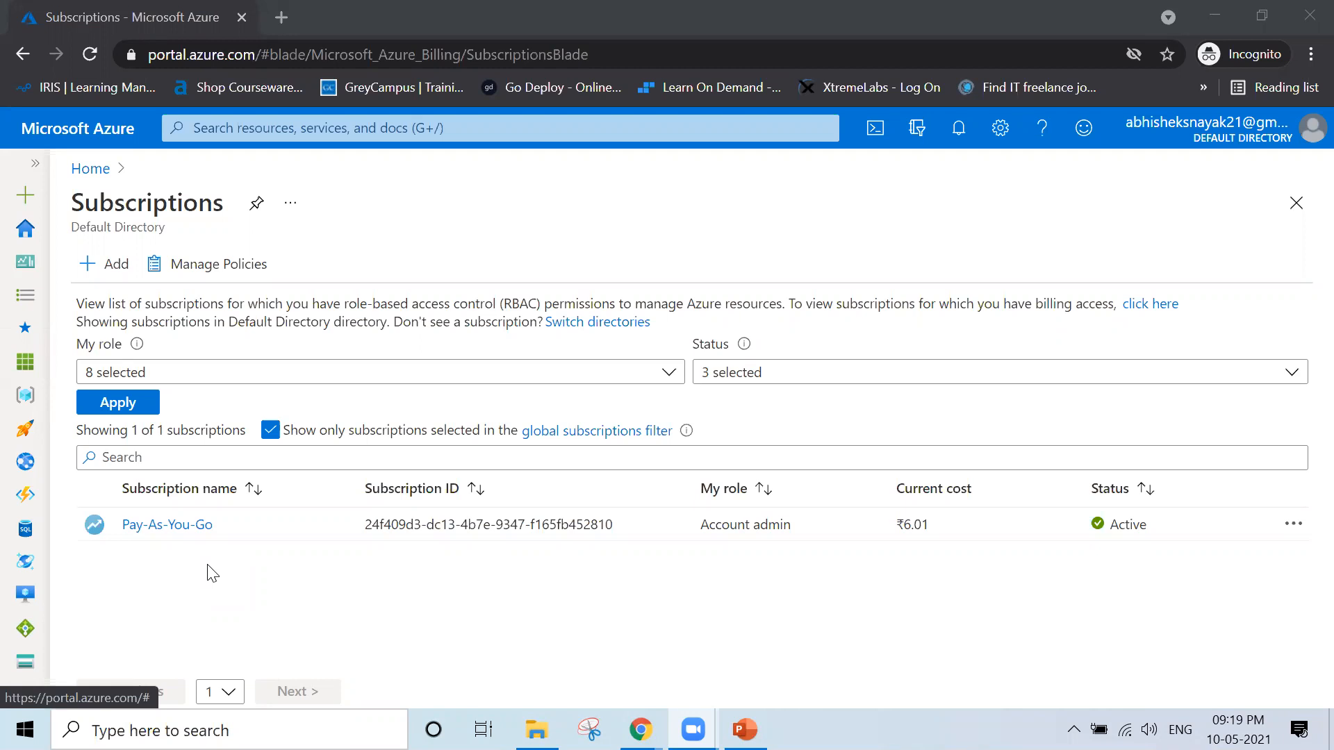
# Switch to PowerPoint and start the slide show from the Management Groups slide
pyautogui.click(745, 730)
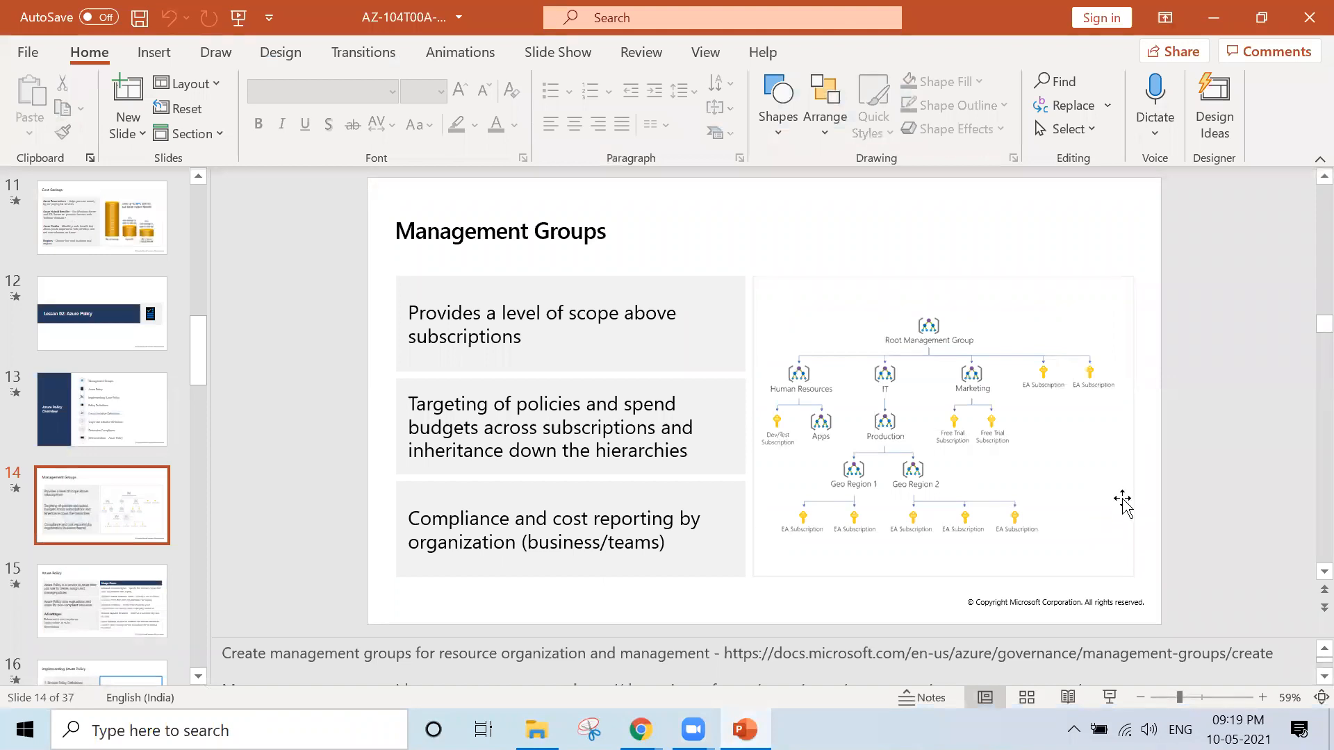
pyautogui.click(1110, 697)
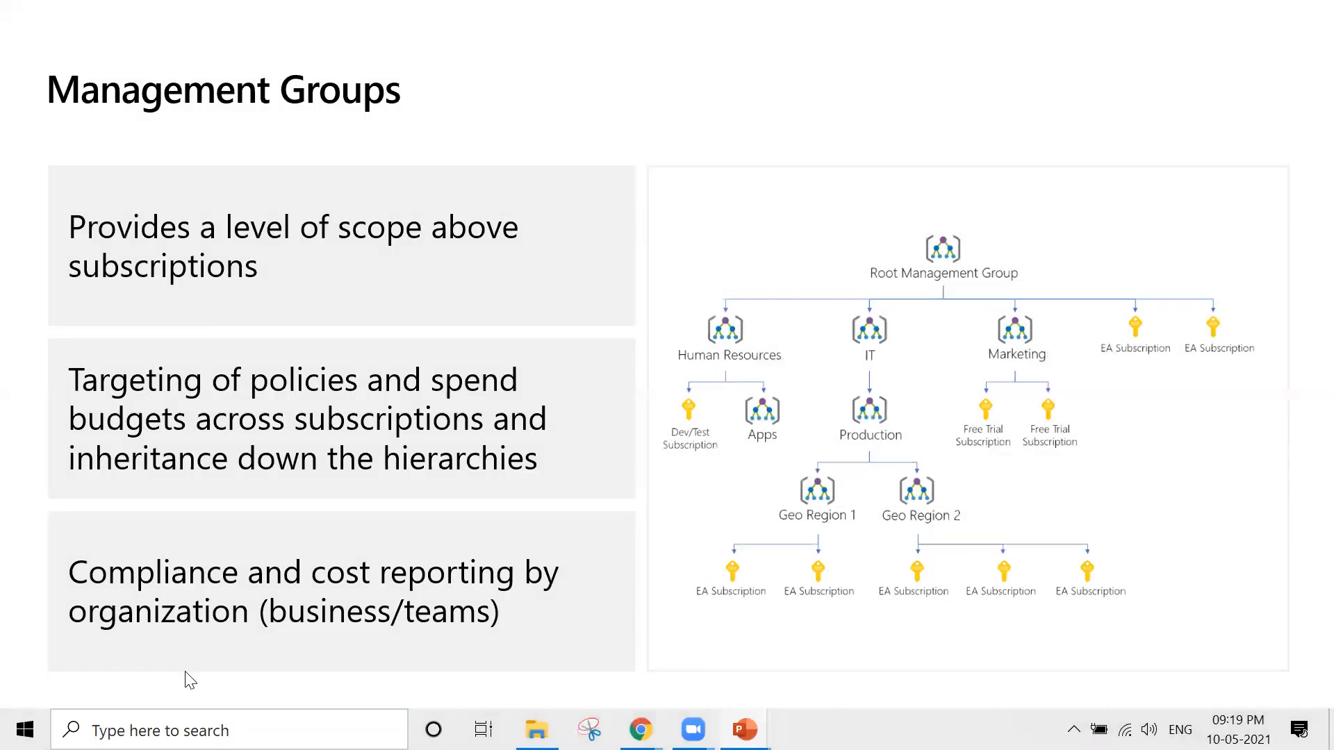
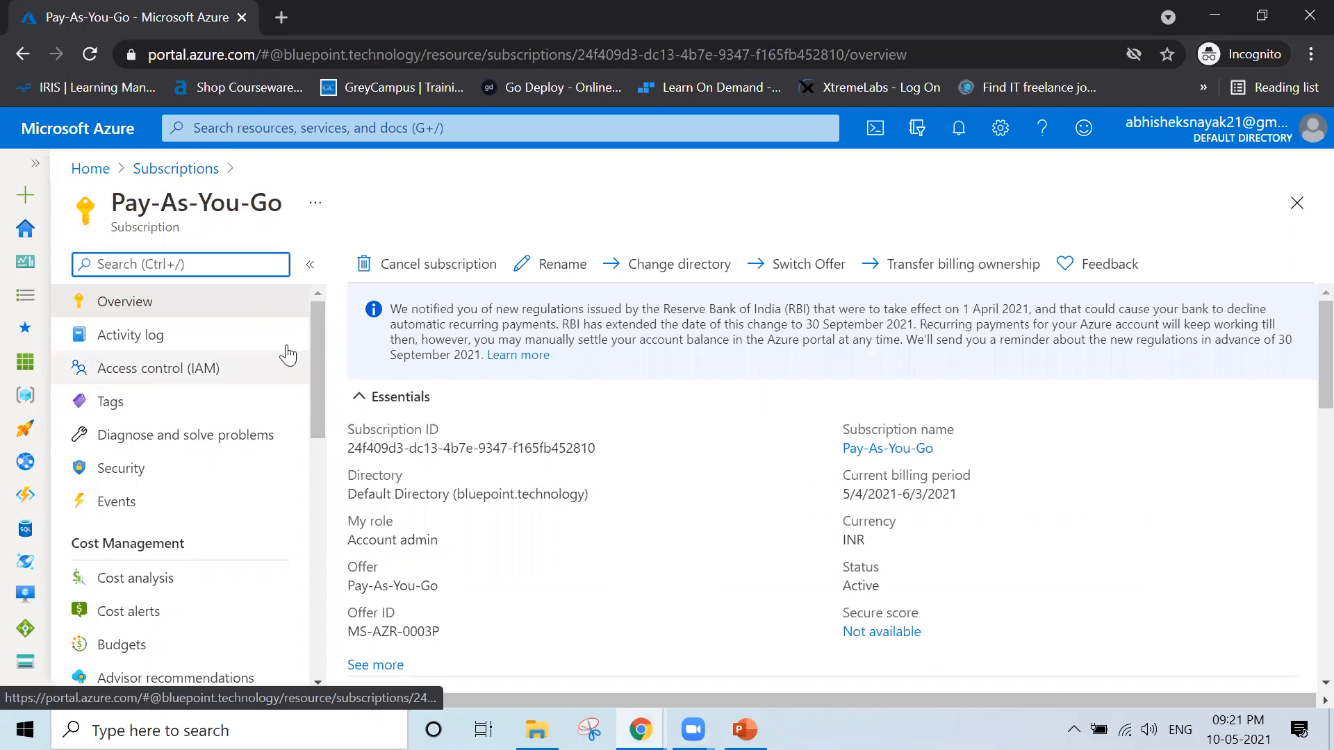
# Open the Pay-As-You-Go subscription's activity log, inspect the Microsoft.Management event's details, and expand the Delete resource group operation
pyautogui.moveTo(315, 341); pyautogui.dragTo(323, 310)
pyautogui.moveTo(321, 394); pyautogui.dragTo(344, 336)
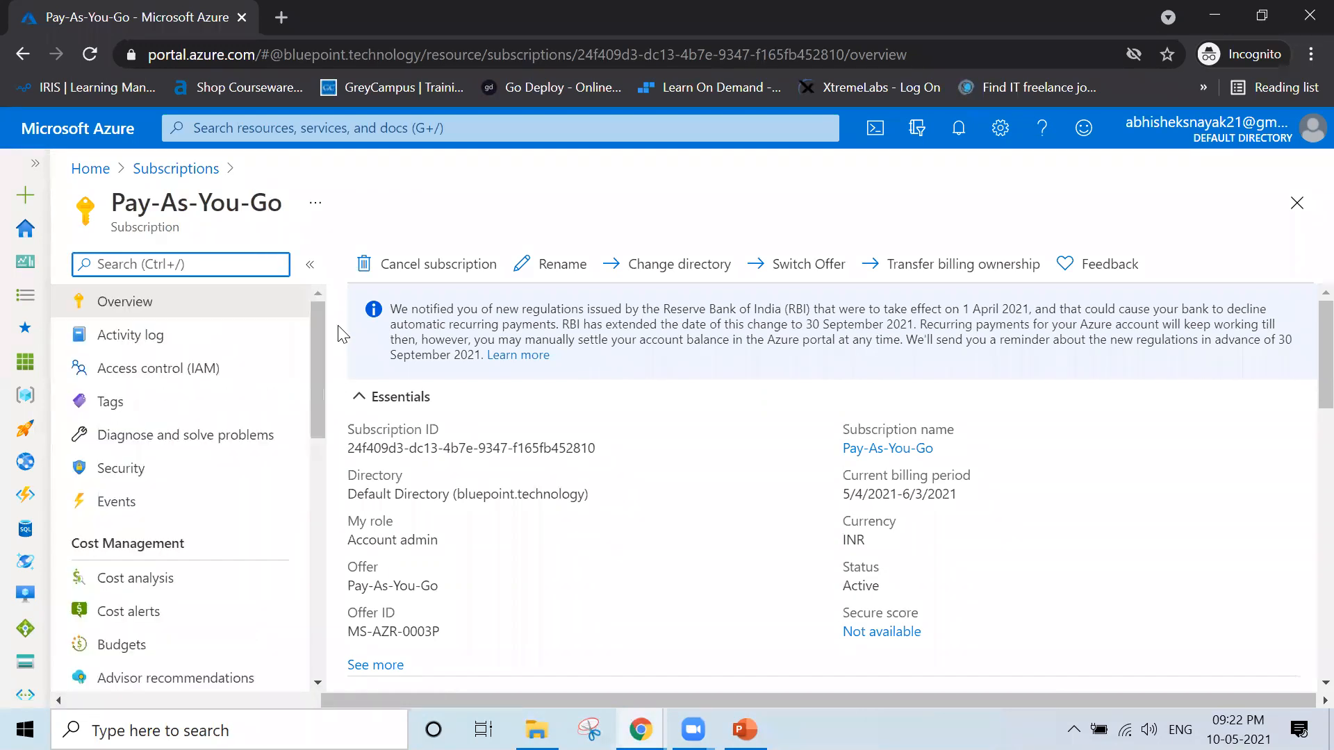
pyautogui.click(185, 336)
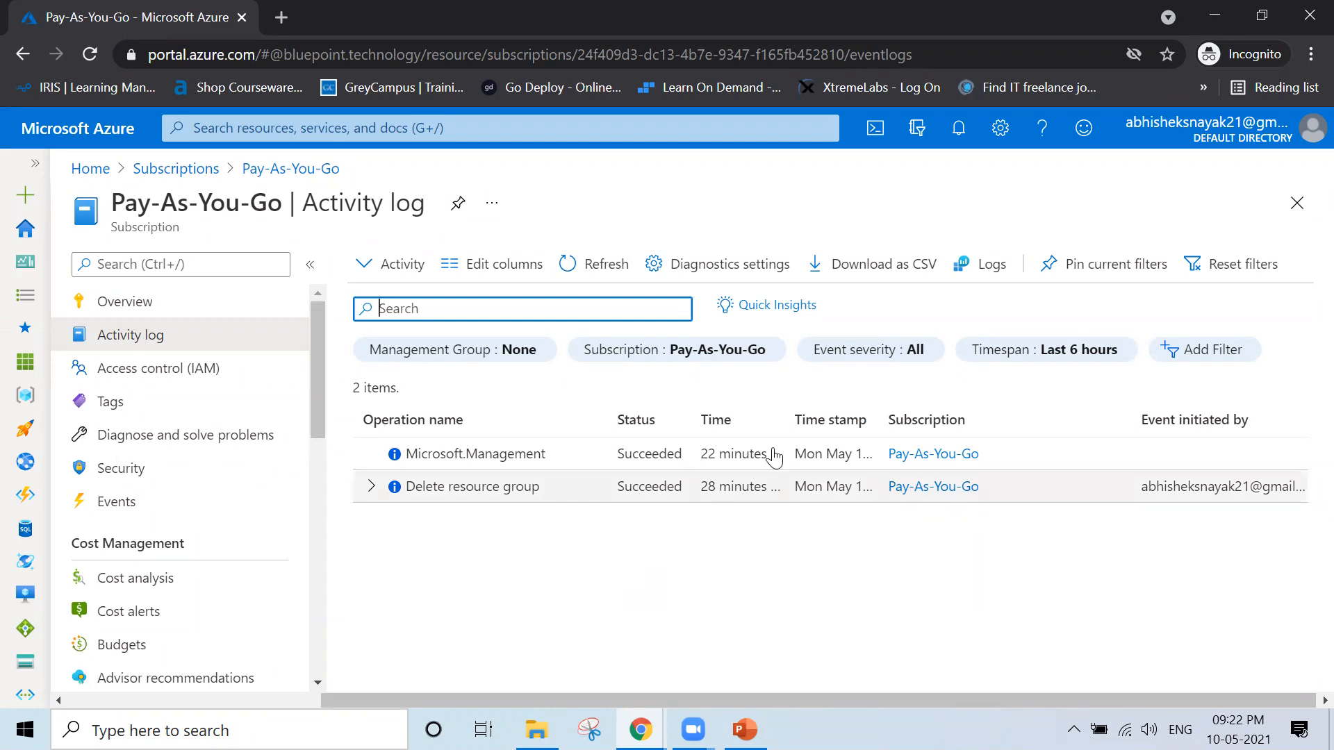
pyautogui.moveTo(787, 415); pyautogui.dragTo(822, 417)
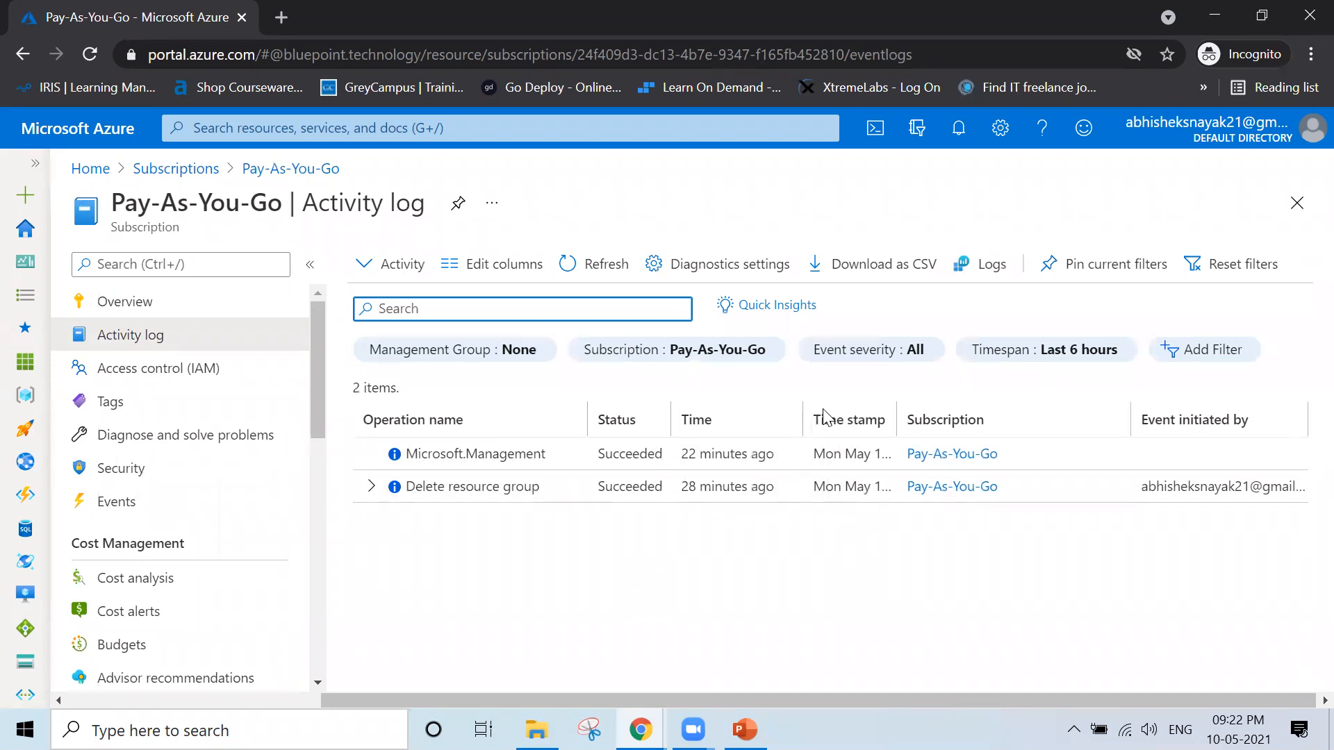
pyautogui.click(479, 453)
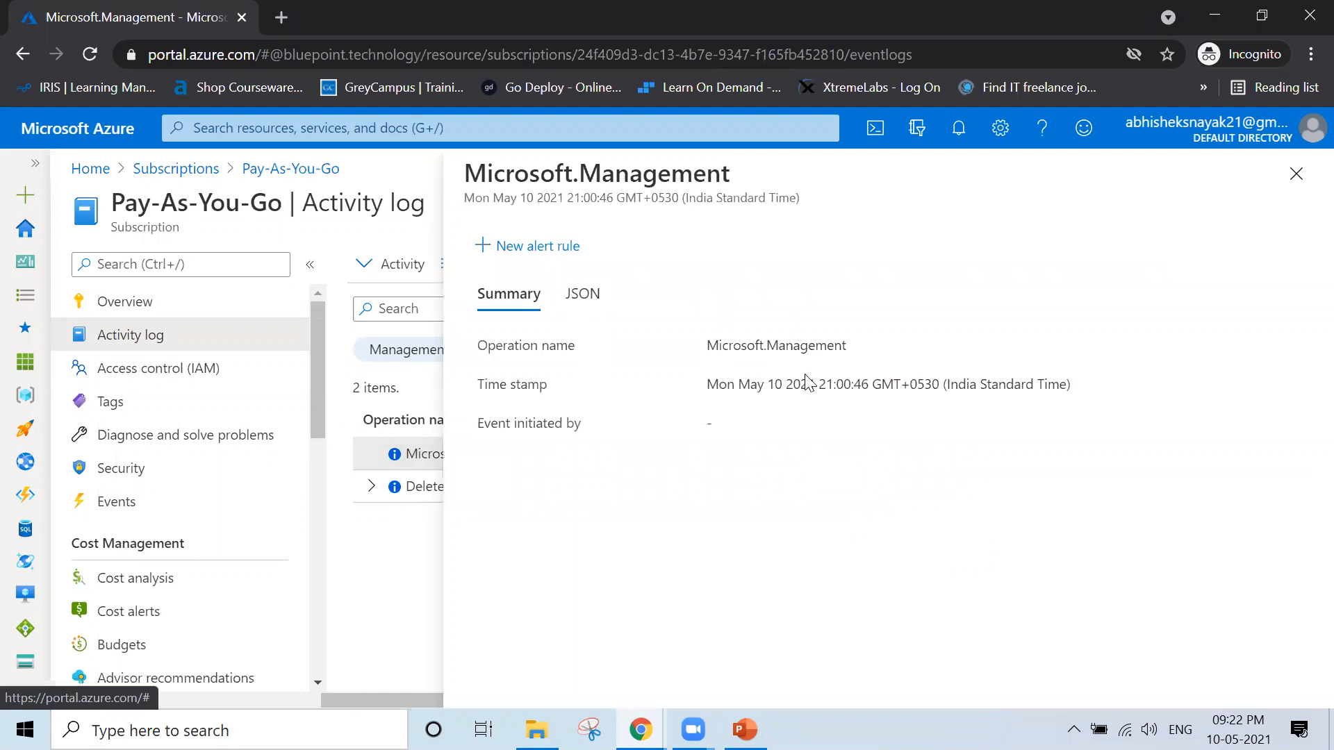
pyautogui.click(1297, 173)
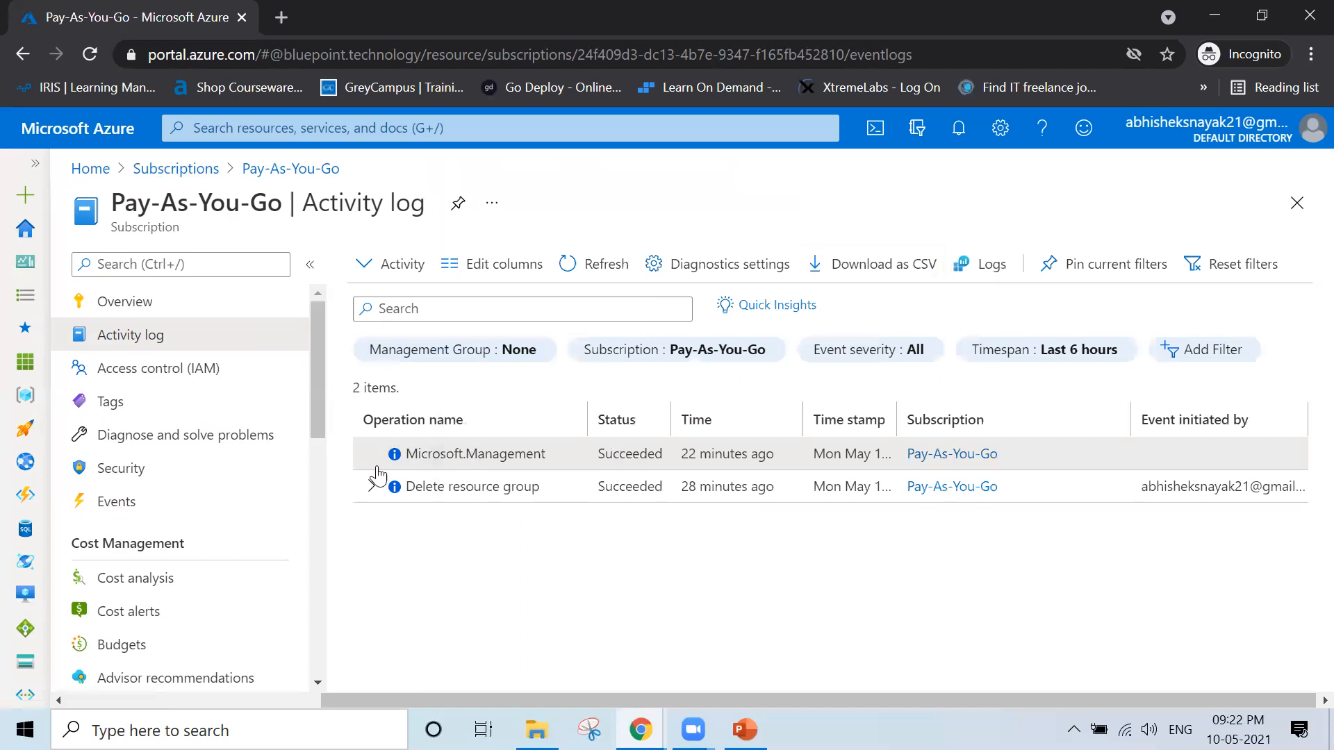
pyautogui.click(371, 489)
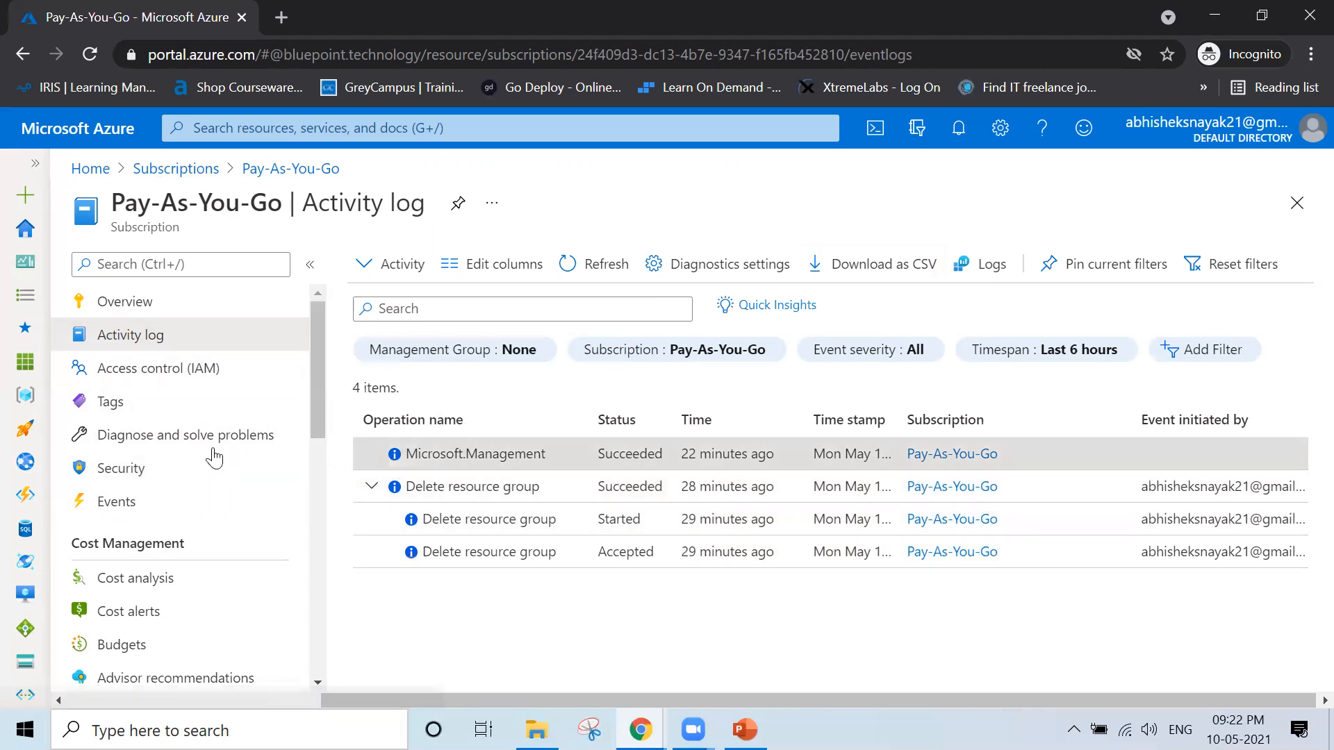
# Open the subscription's cost analysis and check today's date in the system calendar
pyautogui.click(149, 584)
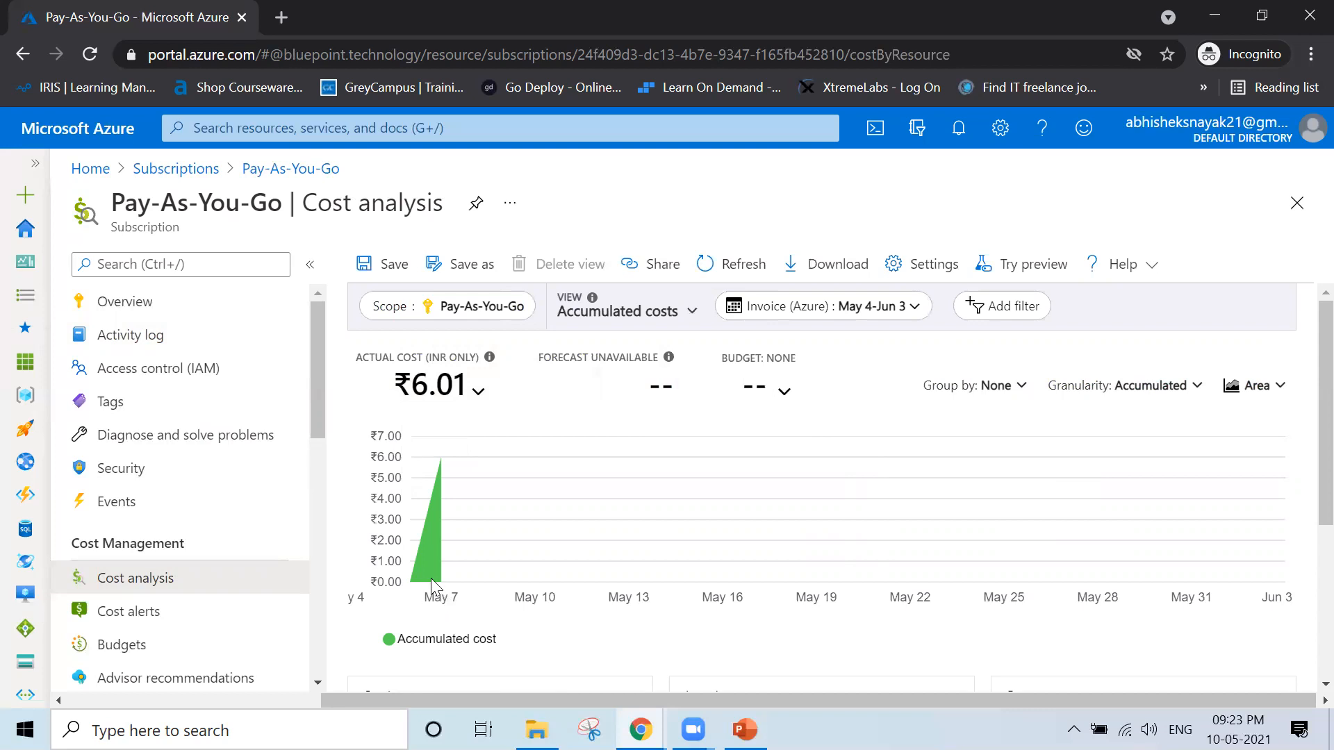
pyautogui.moveTo(433, 579)
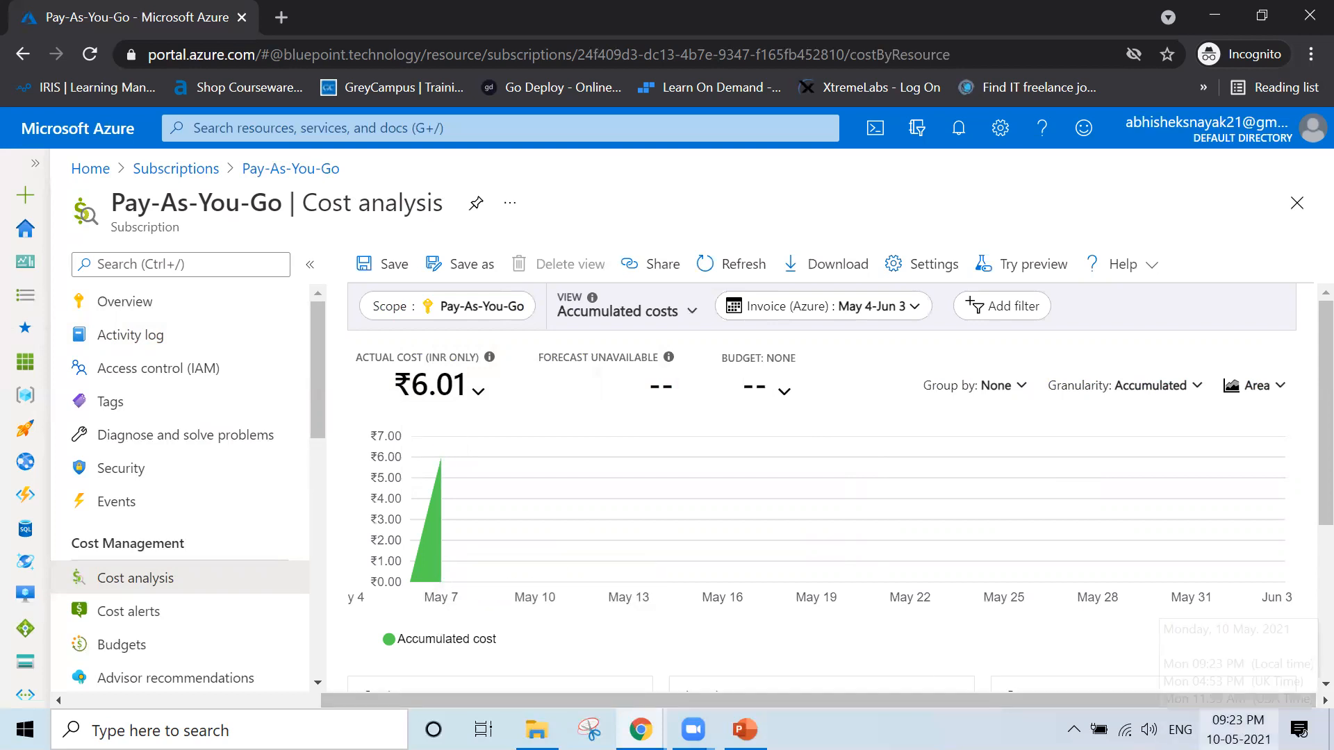
pyautogui.click(1238, 730)
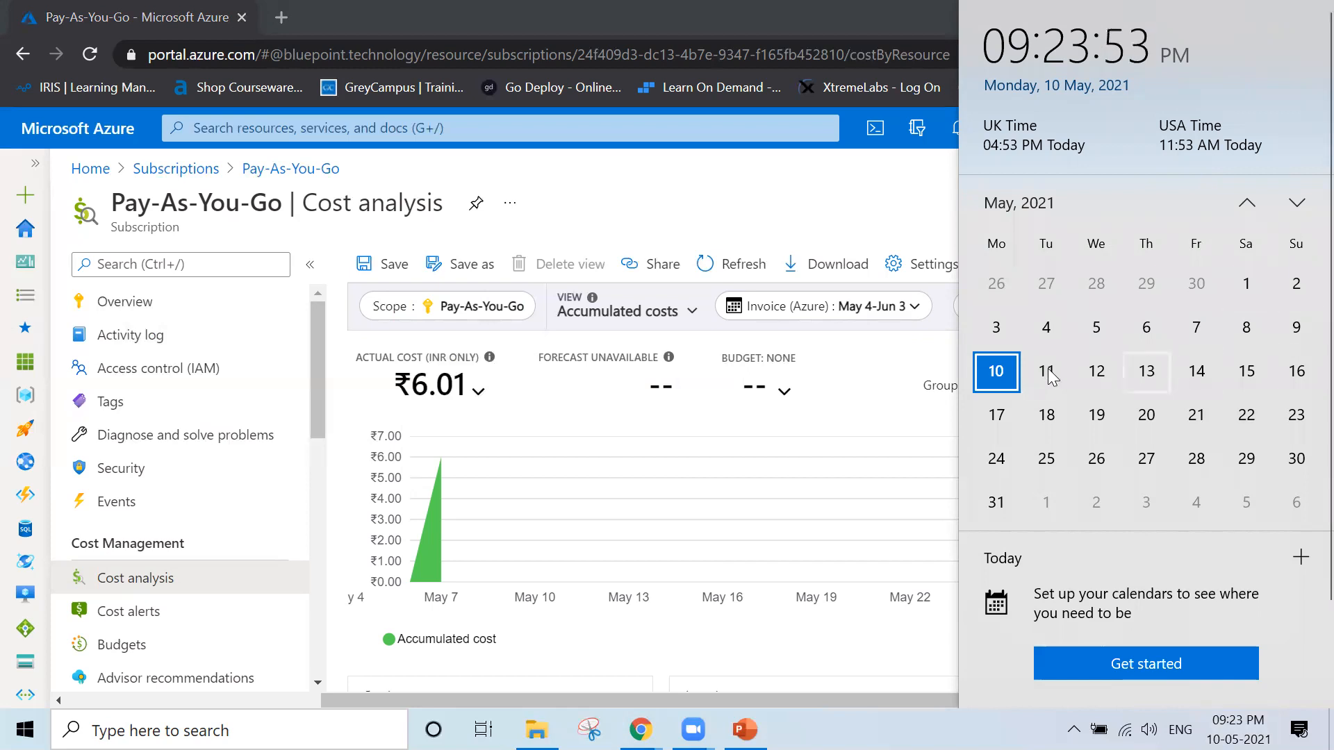
pyautogui.click(569, 668)
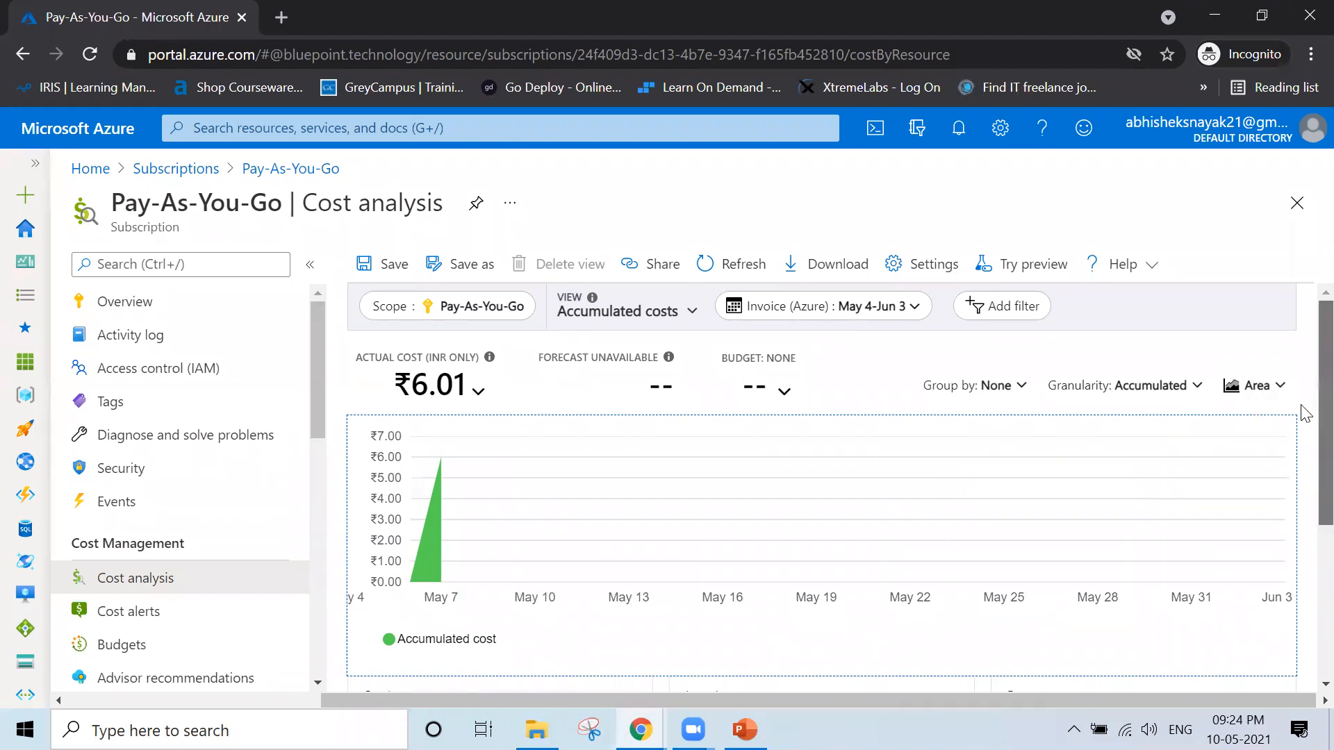
# Examine the cost breakdown by service name, highlighting the virtual machines, storage and virtual network amounts
pyautogui.scroll(-4, 1304, 450)
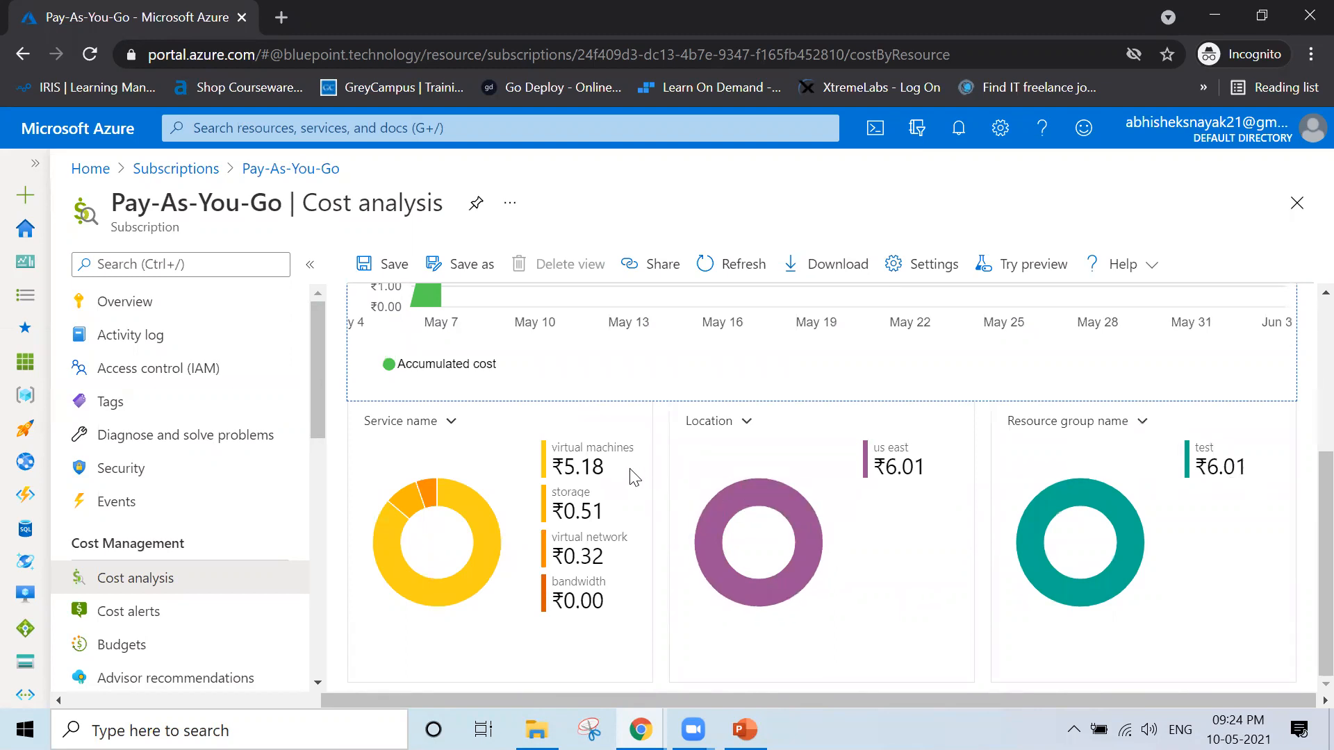
pyautogui.moveTo(612, 472); pyautogui.dragTo(540, 477)
pyautogui.moveTo(610, 513); pyautogui.dragTo(556, 513)
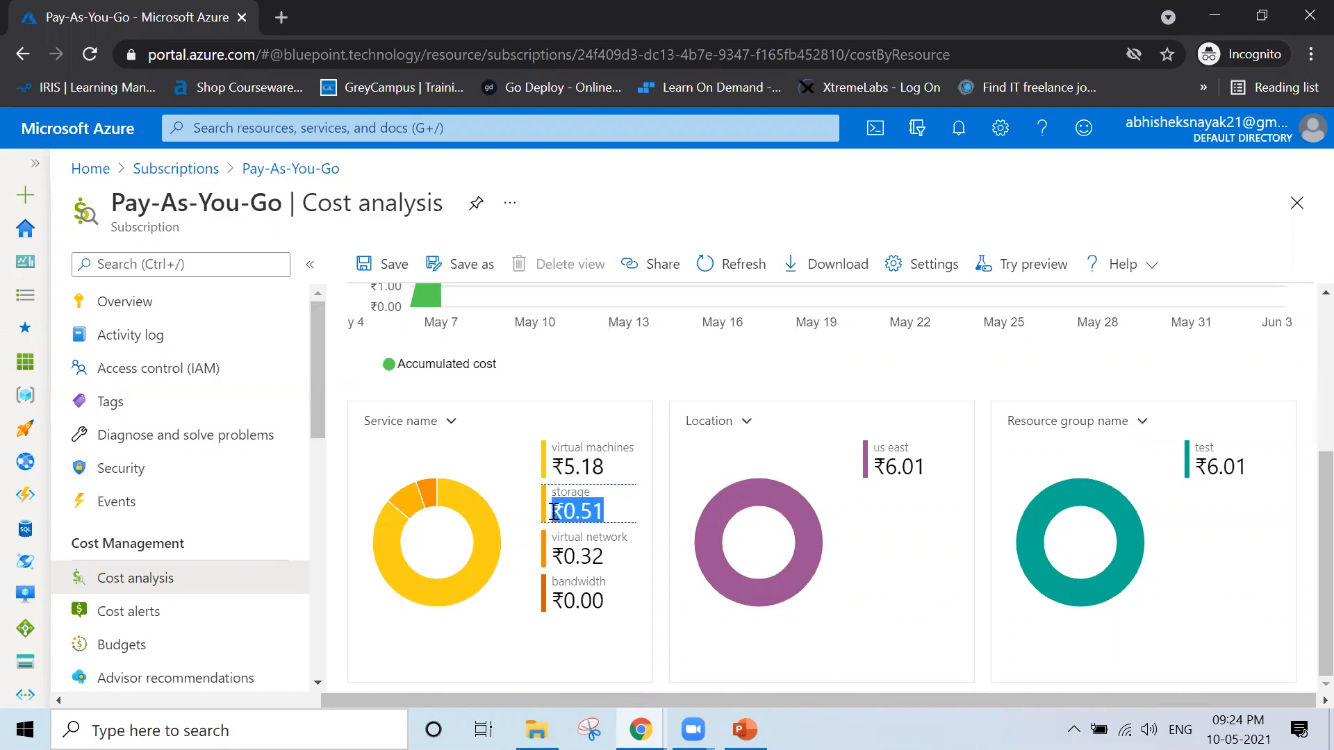
pyautogui.moveTo(604, 558); pyautogui.dragTo(549, 567)
pyautogui.scroll(1, 549, 567)
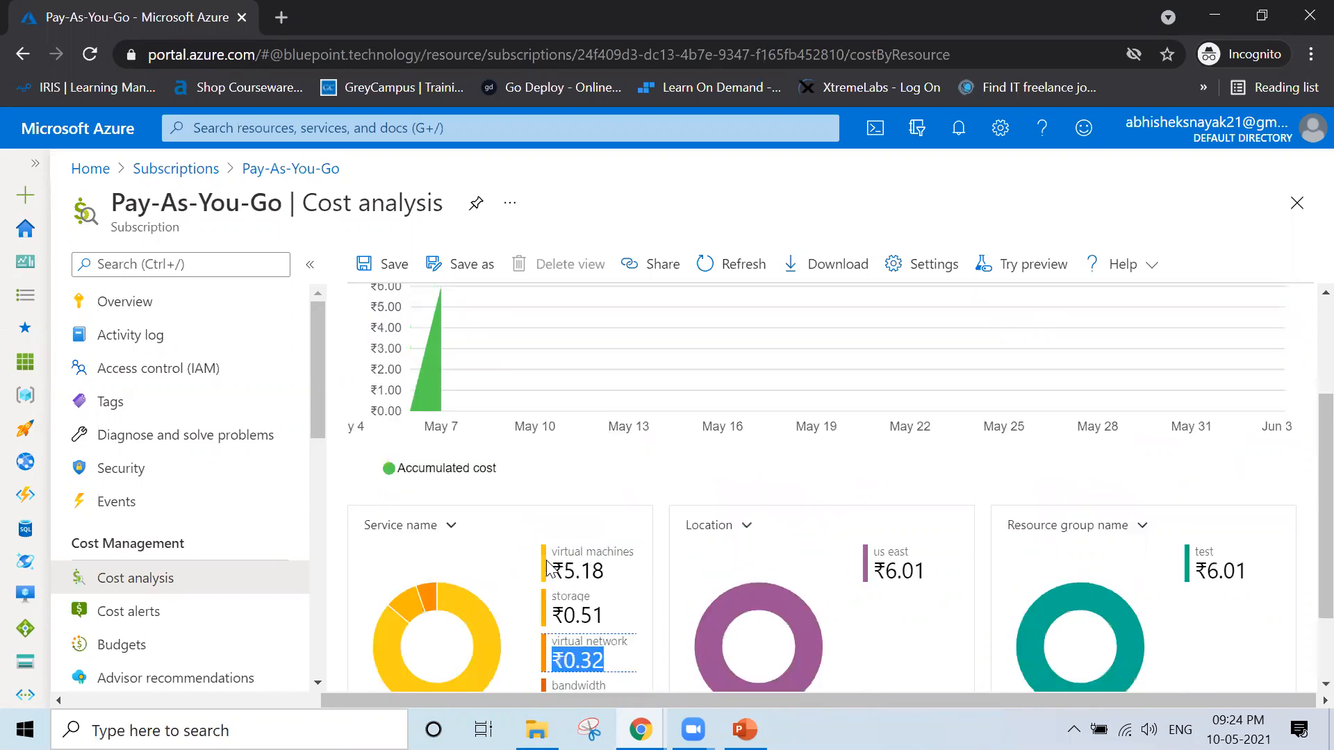
pyautogui.scroll(-1, 549, 566)
pyautogui.click(593, 653)
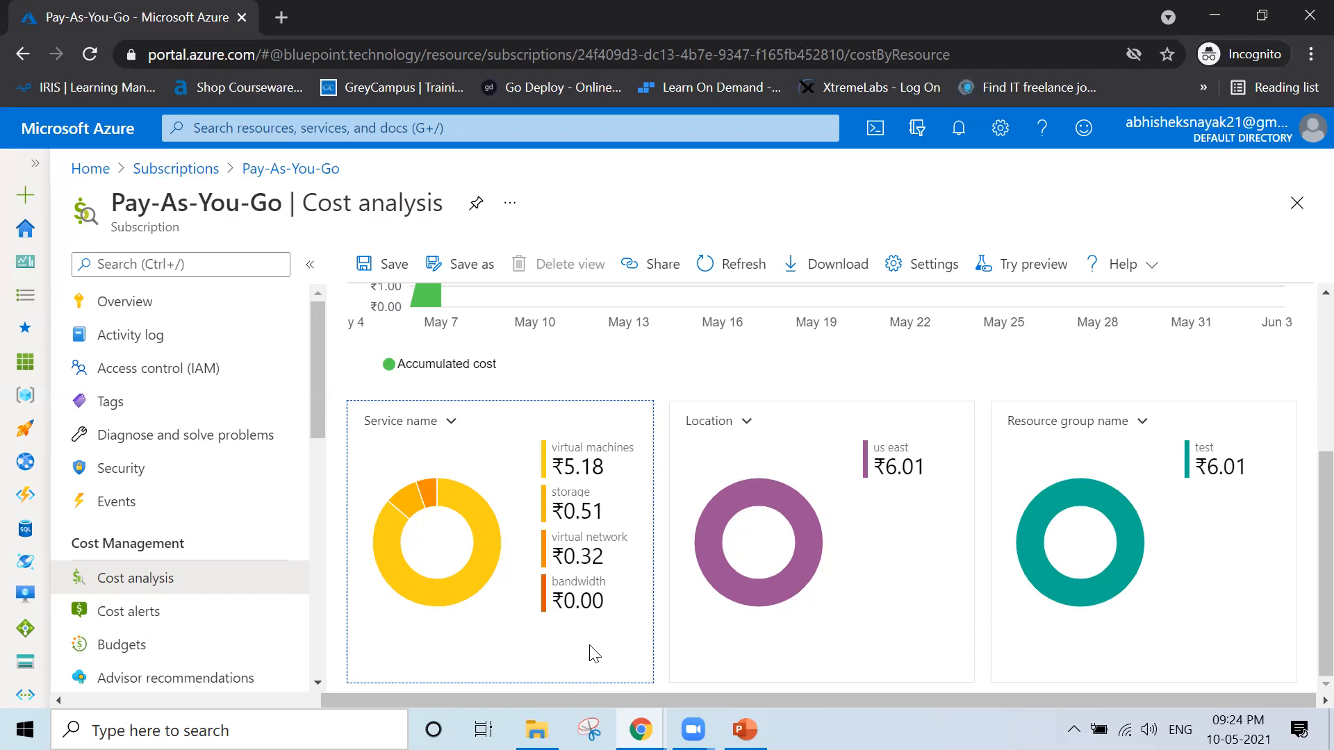
# Filter the cost analysis to the virtual machines service and the us east location, and review the resulting charts
pyautogui.moveTo(406, 502)
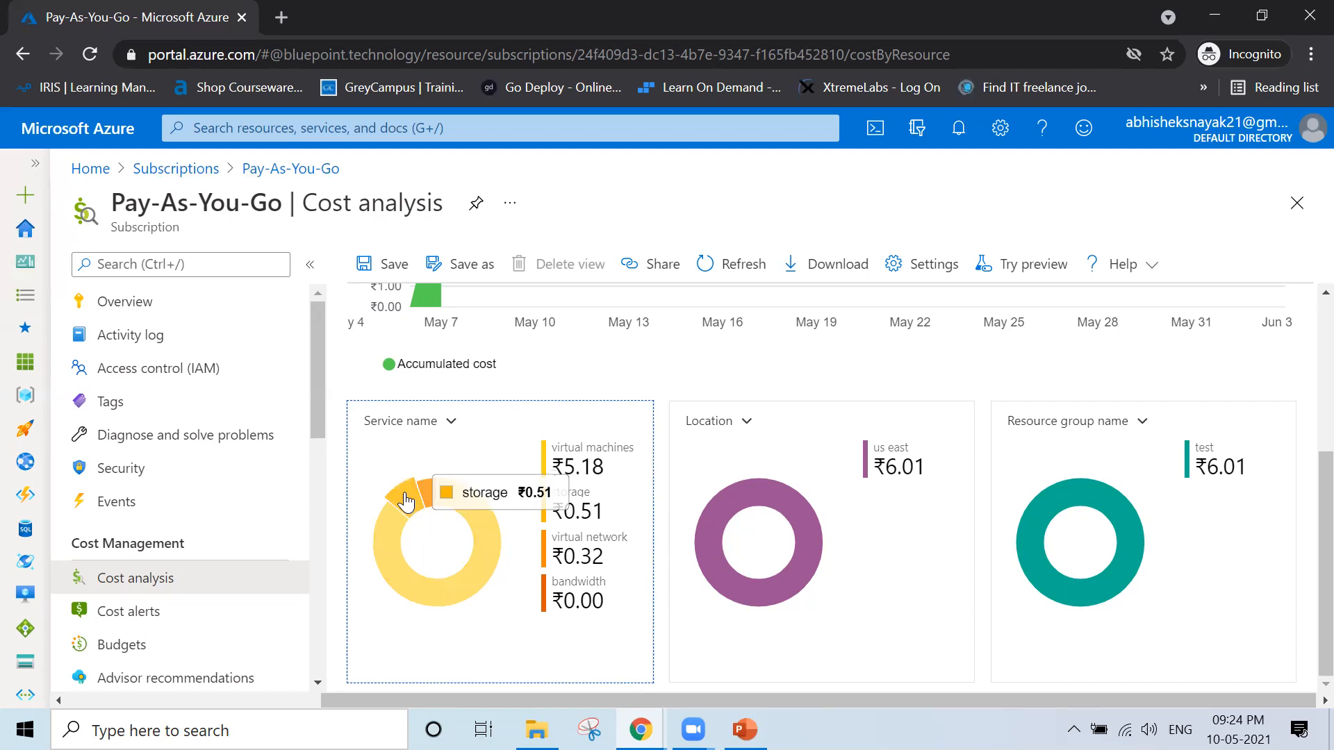
pyautogui.click(406, 543)
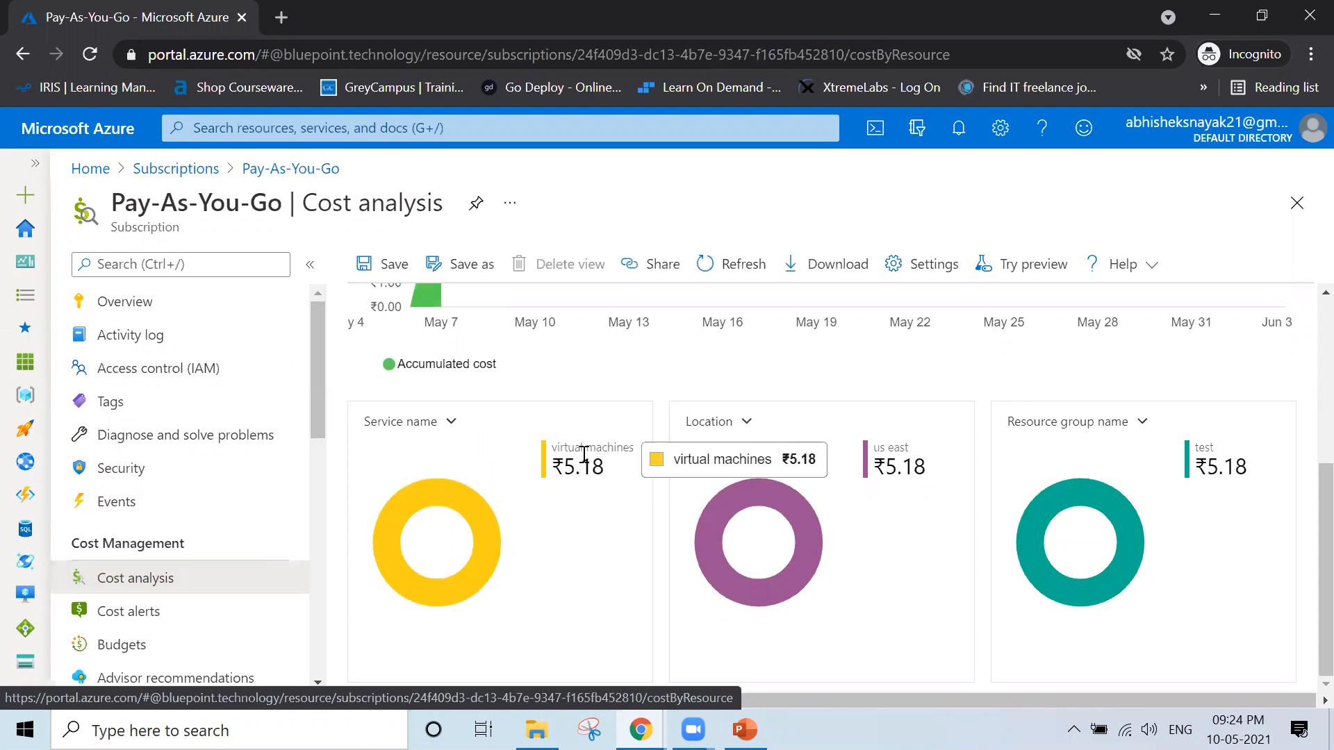
pyautogui.click(488, 514)
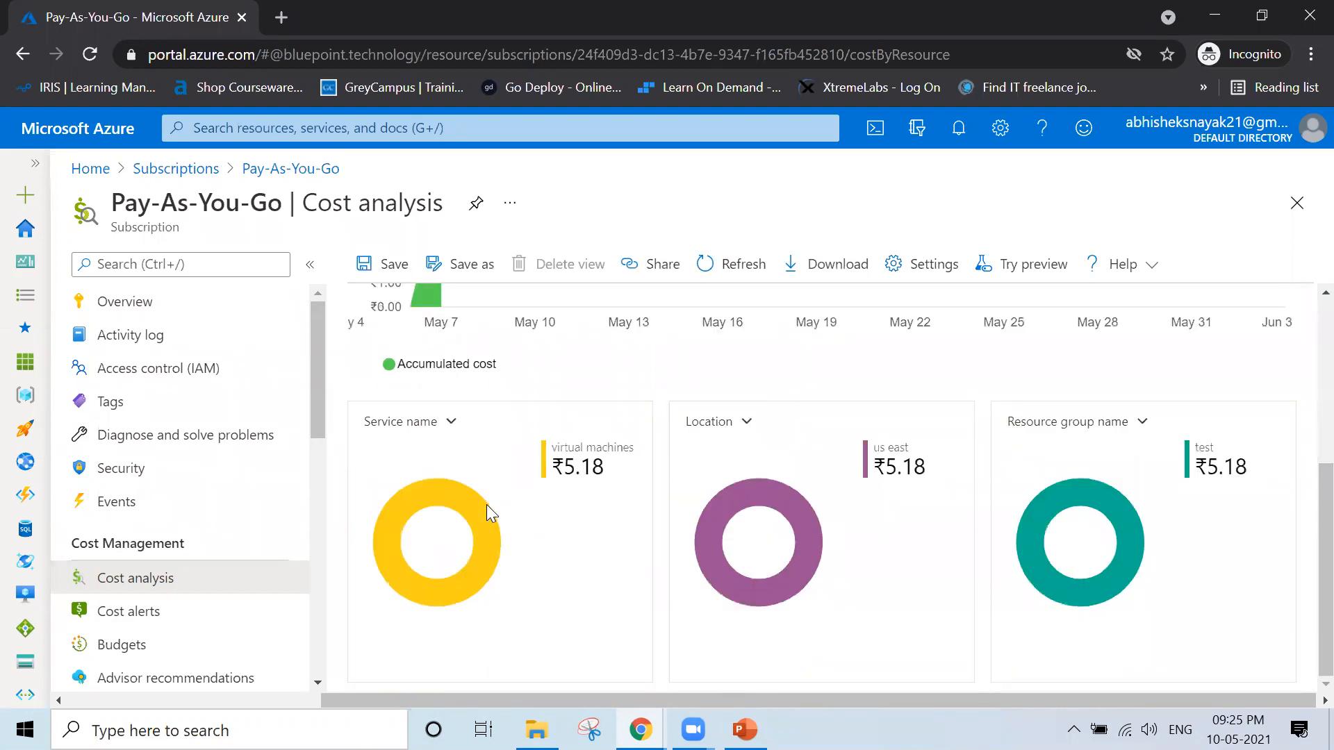
pyautogui.click(769, 491)
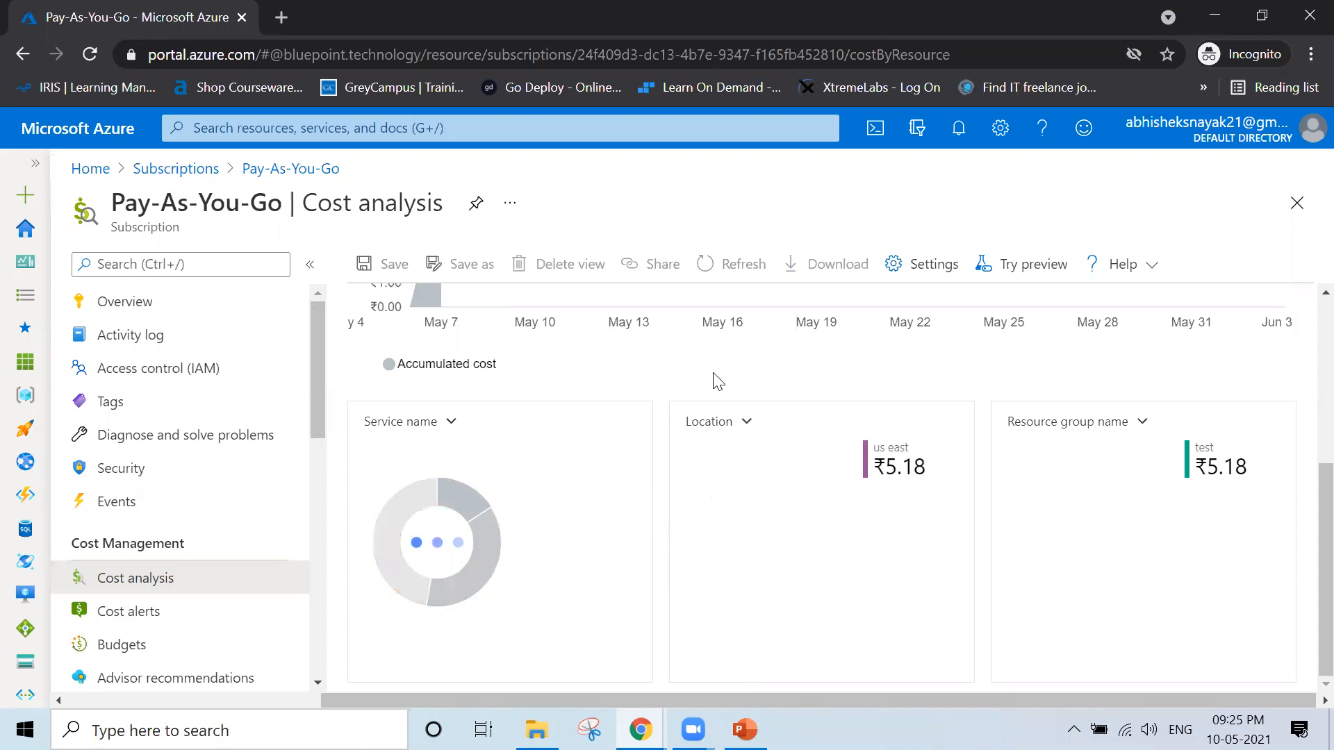
pyautogui.moveTo(737, 512)
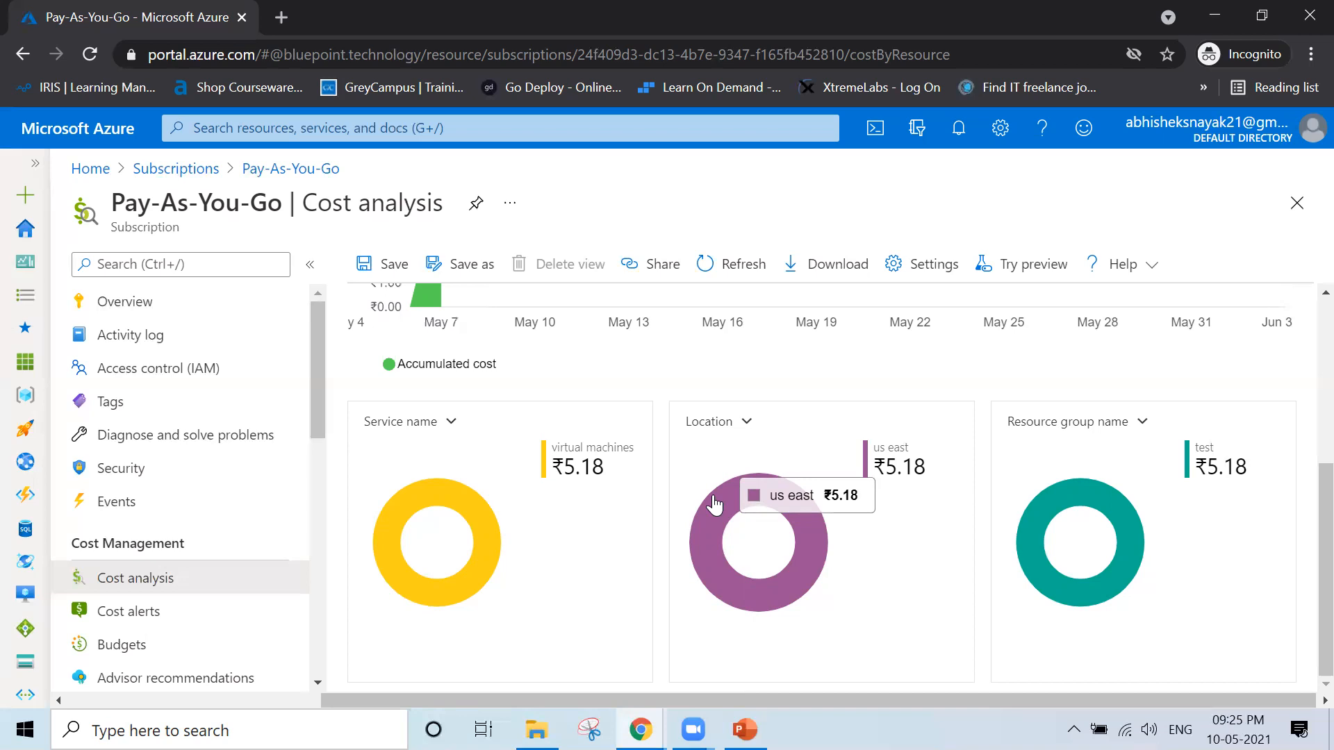
pyautogui.moveTo(1084, 487)
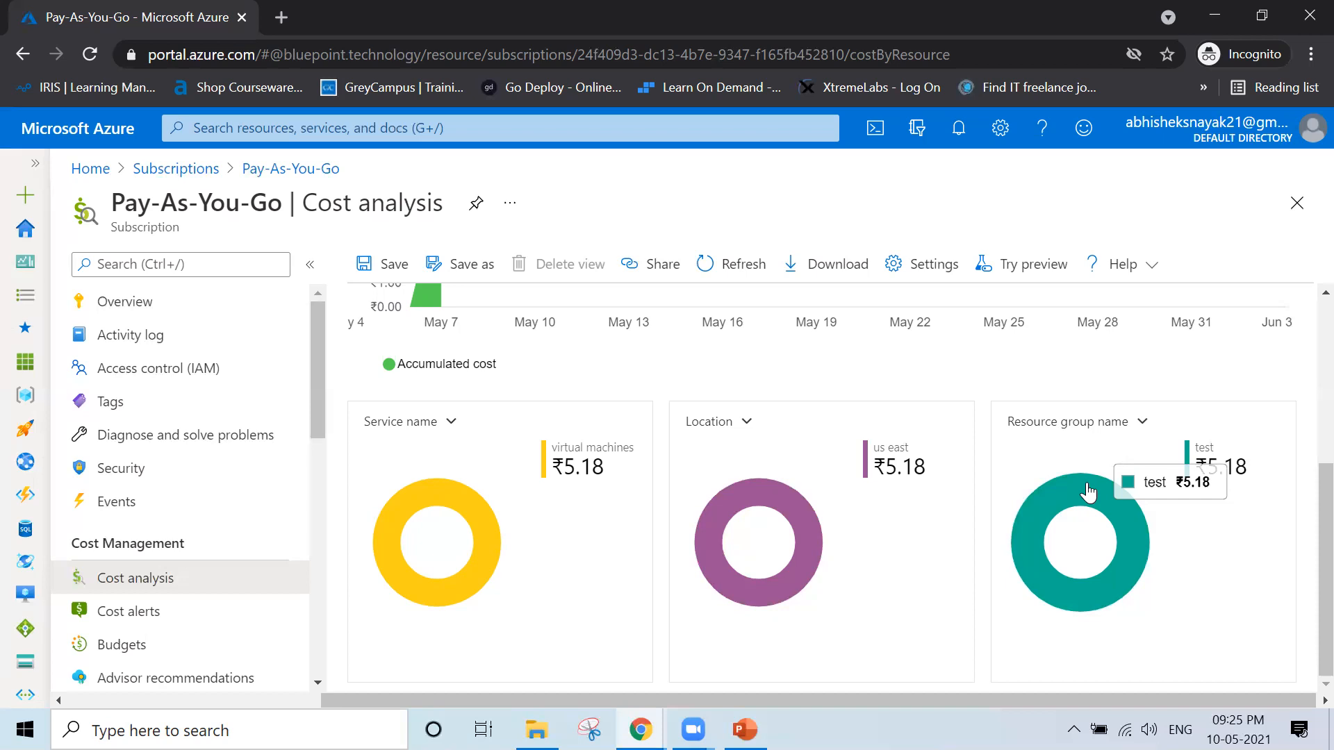
pyautogui.scroll(5, 1089, 492)
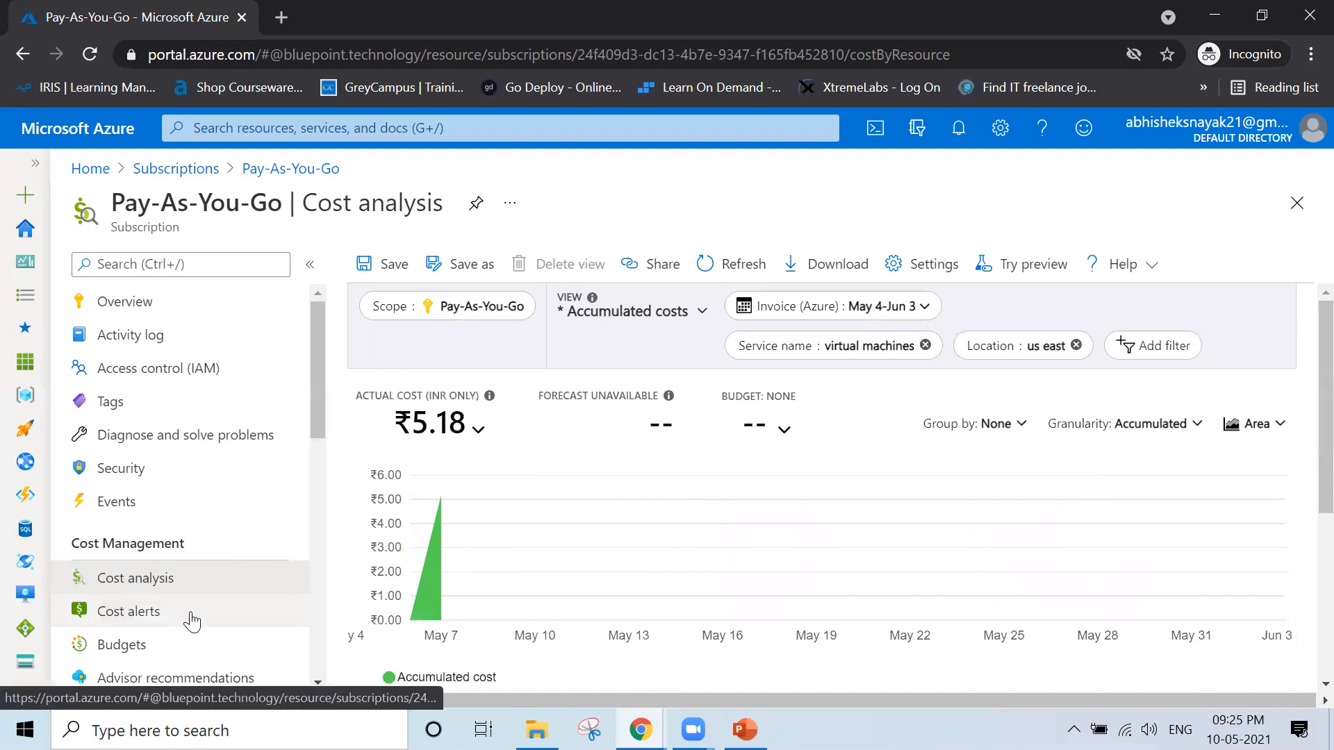
# Start adding an alert from the subscription's cost alerts and look over the Cost Management overview
pyautogui.click(192, 619)
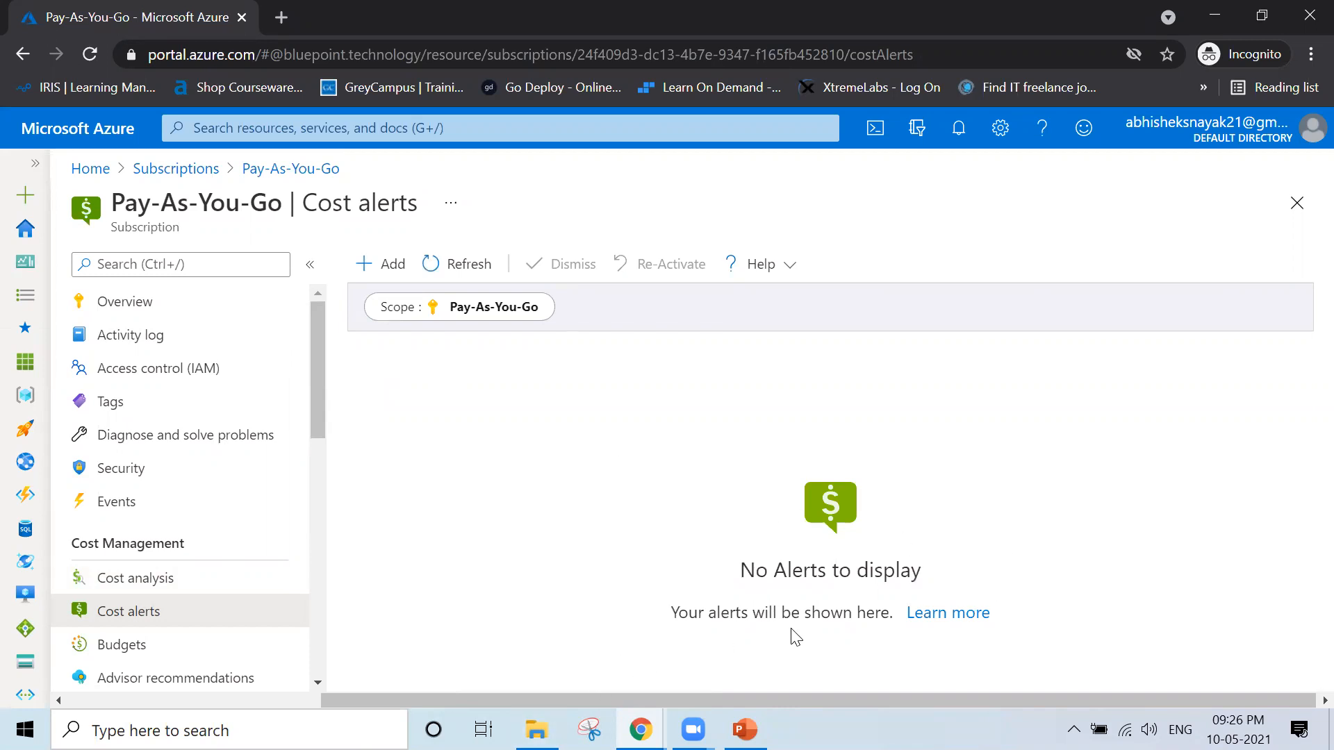
pyautogui.click(386, 280)
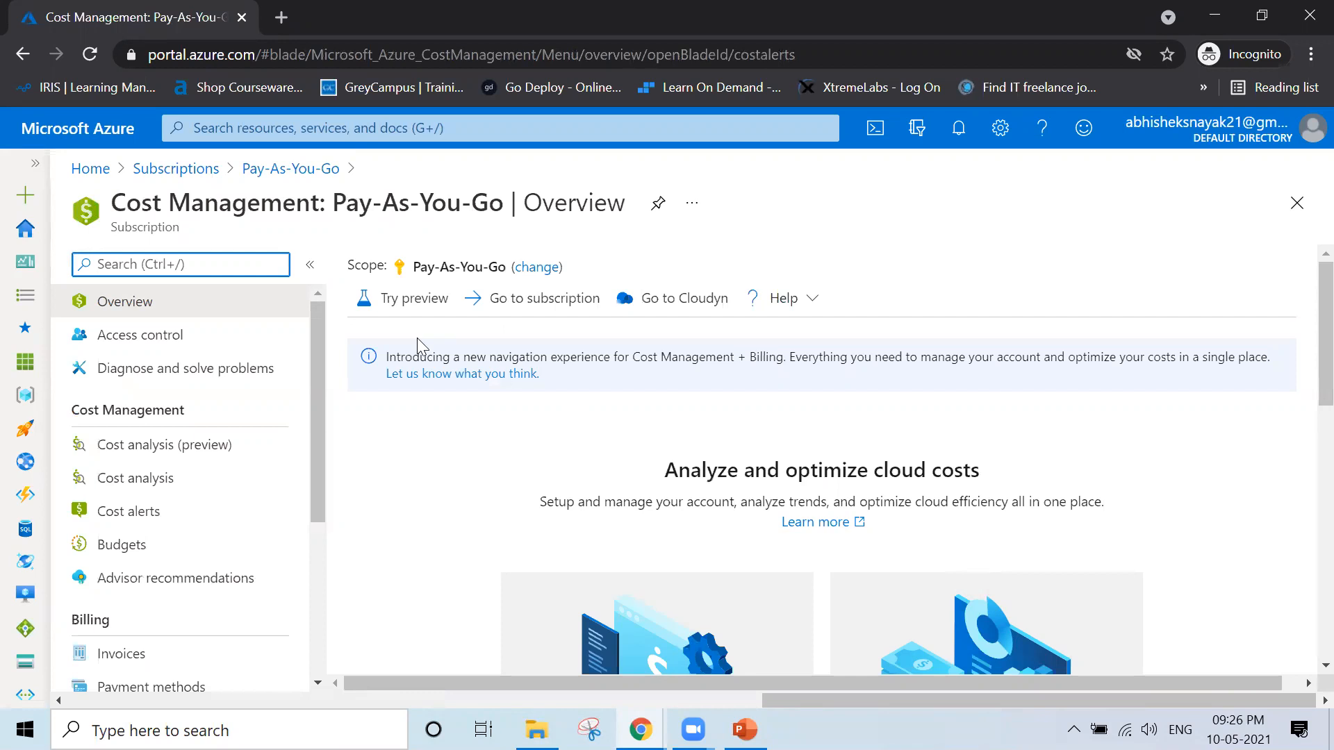
pyautogui.scroll(-8, 561, 484)
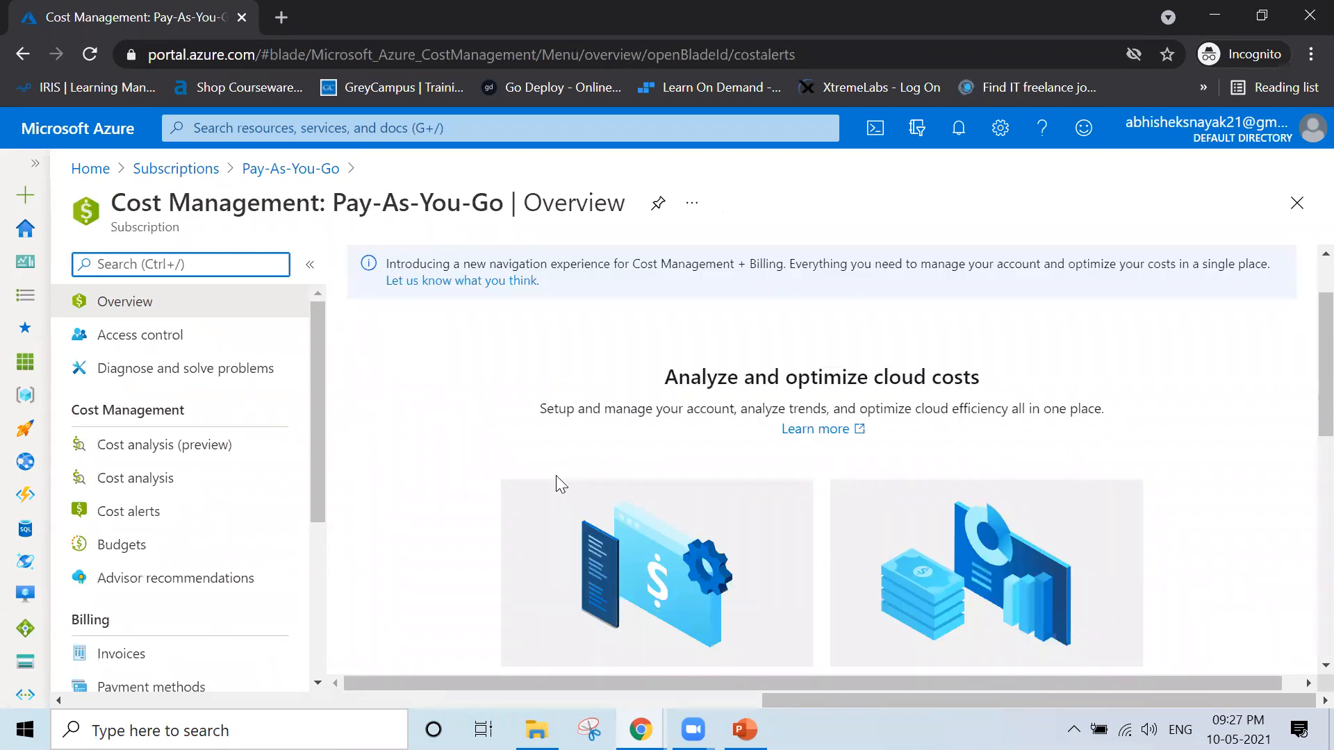
pyautogui.scroll(8, 561, 485)
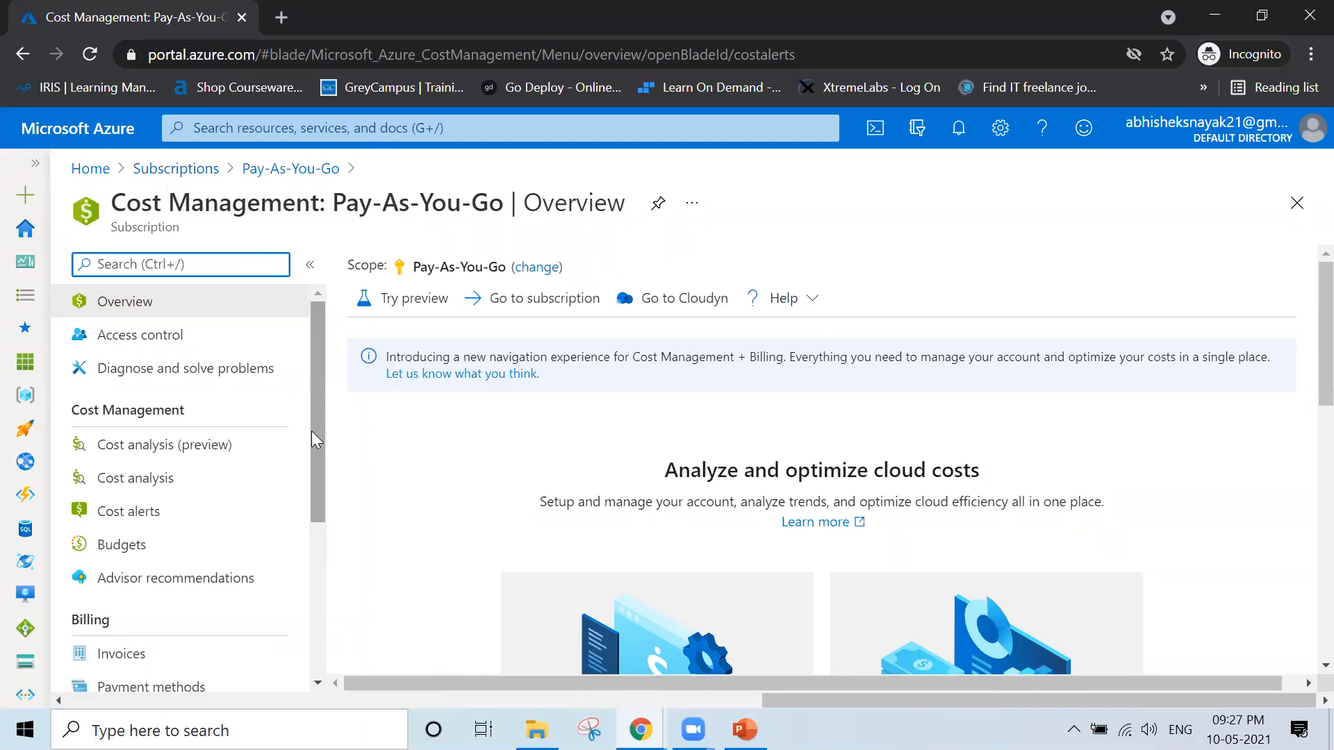
# Reopen the Pay-As-You-Go subscription from the Subscriptions list and try again to add a cost alert
pyautogui.click(176, 169)
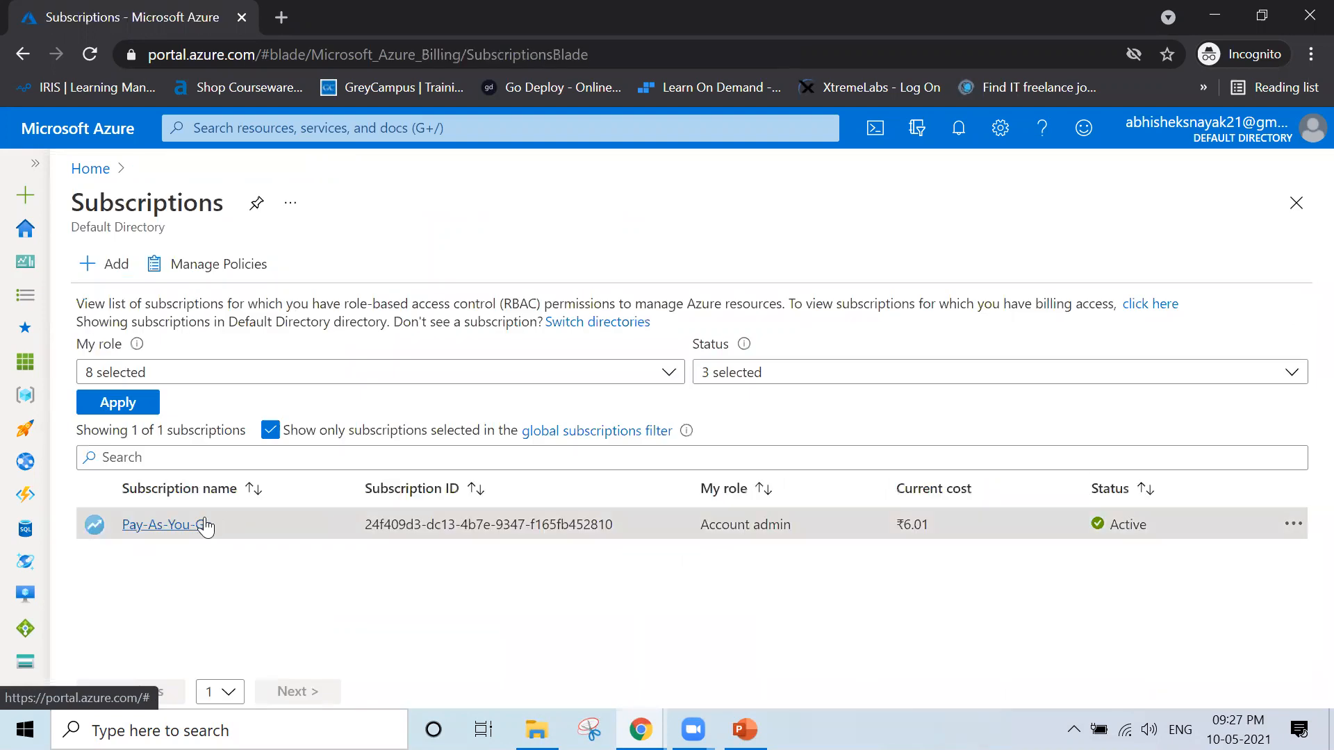
pyautogui.click(208, 525)
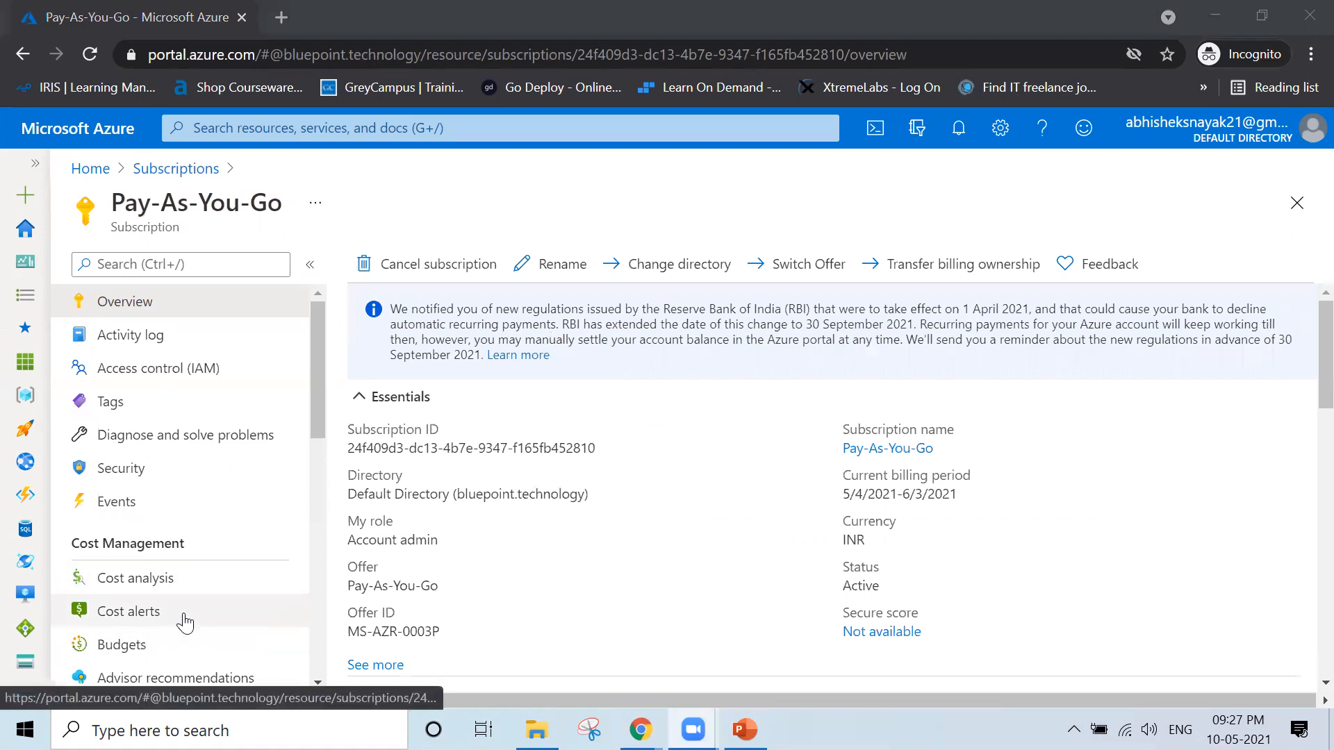
pyautogui.click(185, 624)
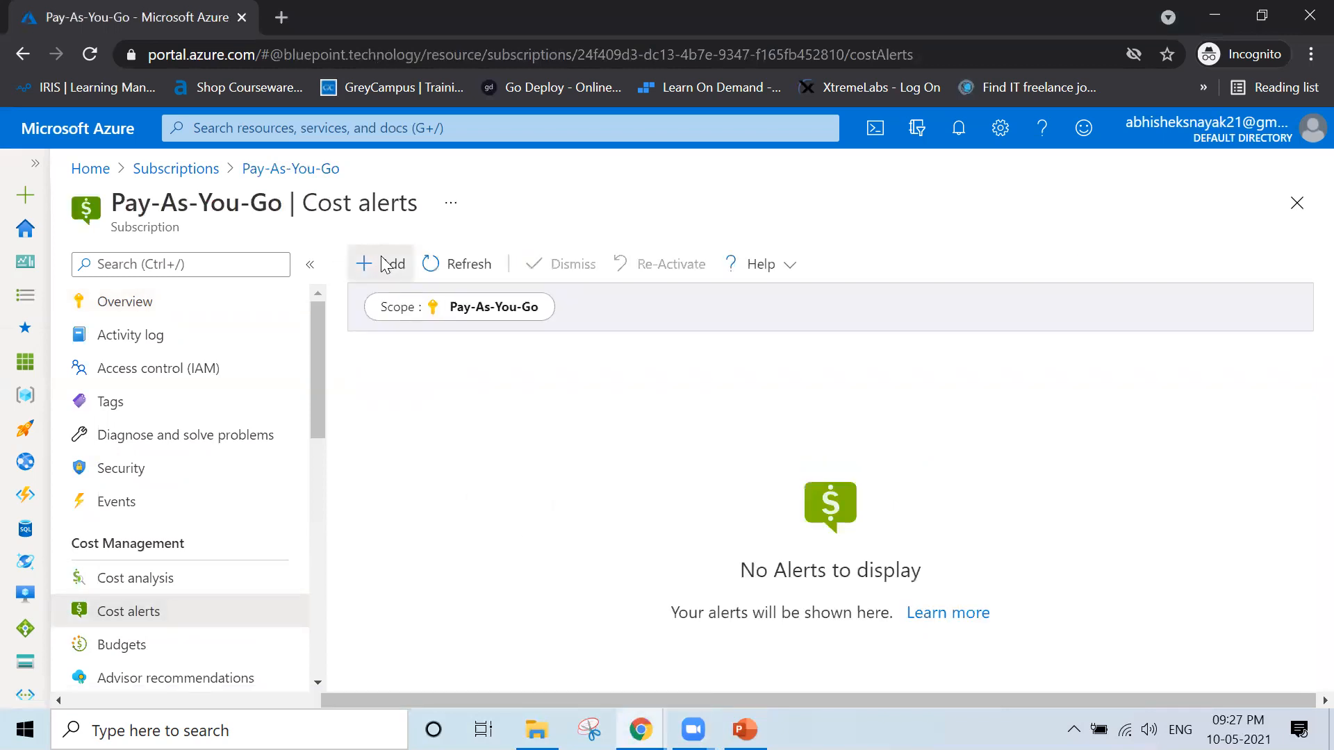
pyautogui.click(387, 265)
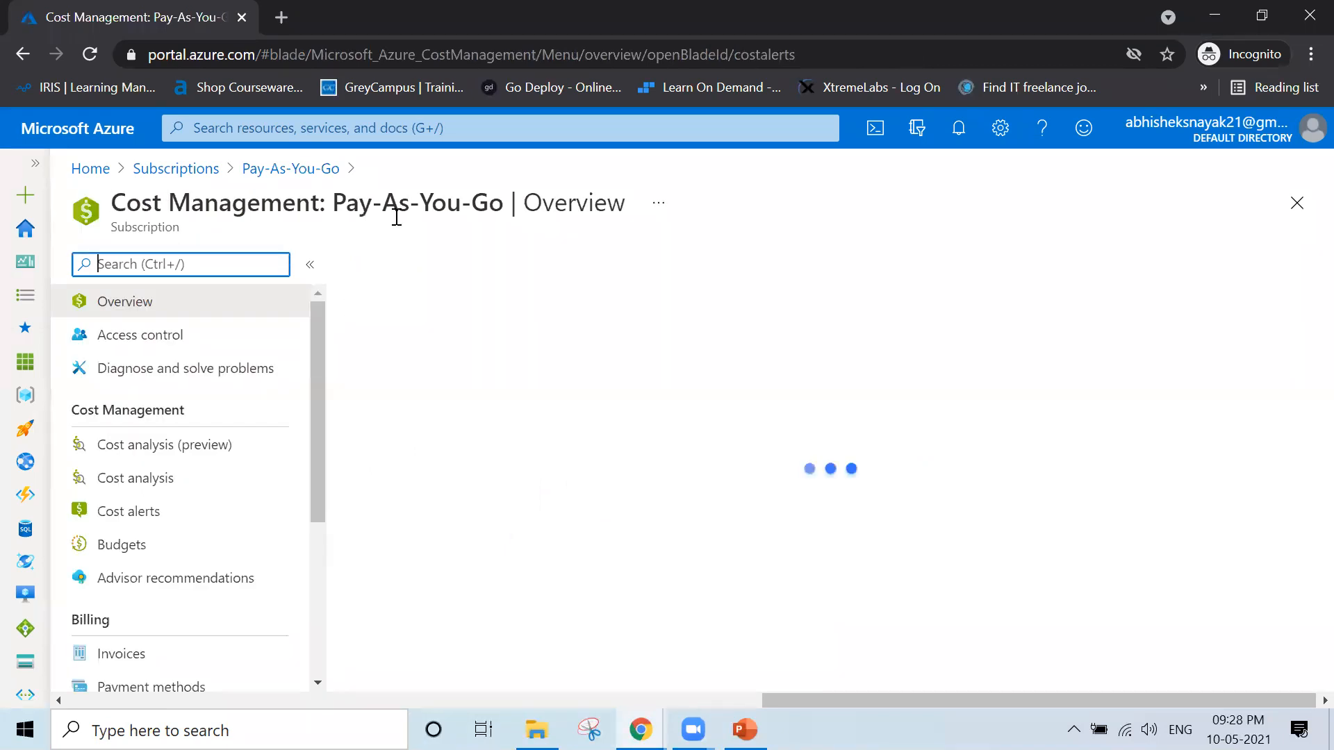
# Read through the Cost Management overview page, including the notice about the new navigation experience
pyautogui.moveTo(450, 218); pyautogui.dragTo(114, 246)
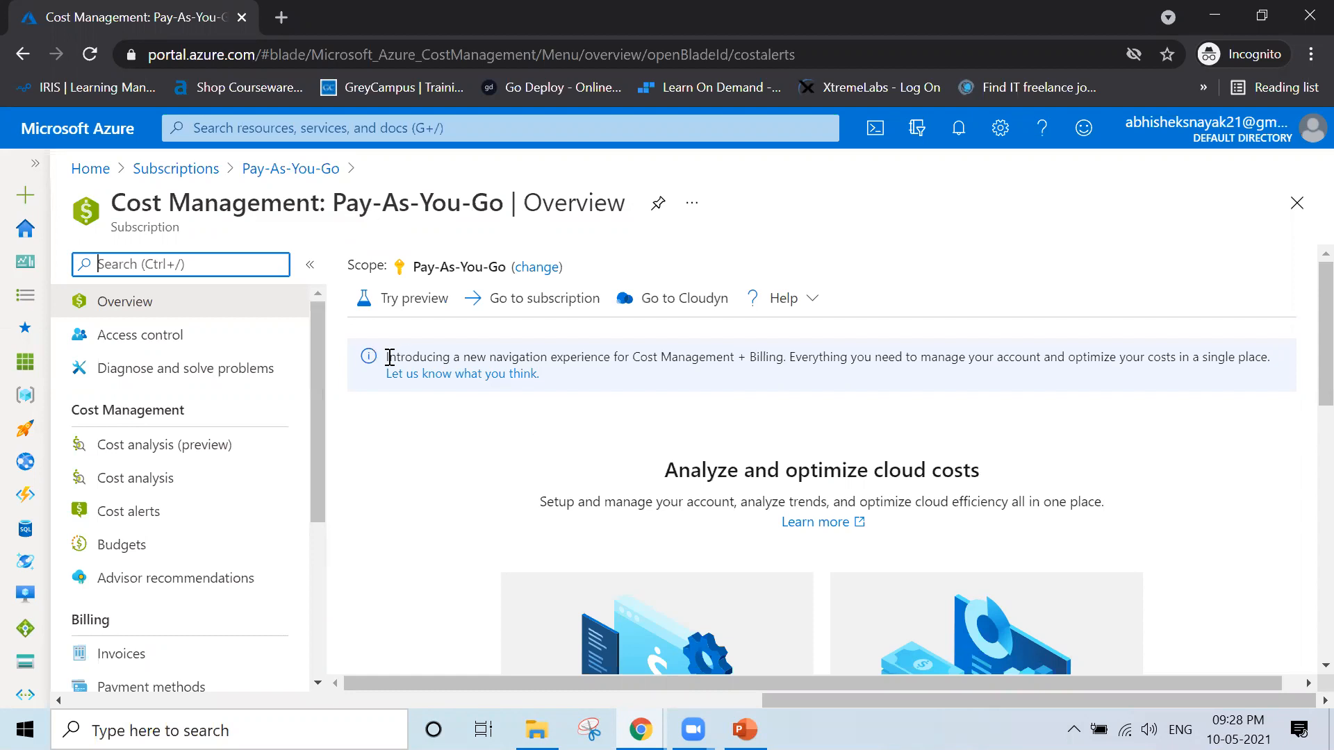
pyautogui.moveTo(390, 357); pyautogui.dragTo(698, 362)
pyautogui.moveTo(732, 365); pyautogui.dragTo(789, 360)
pyautogui.click(758, 460)
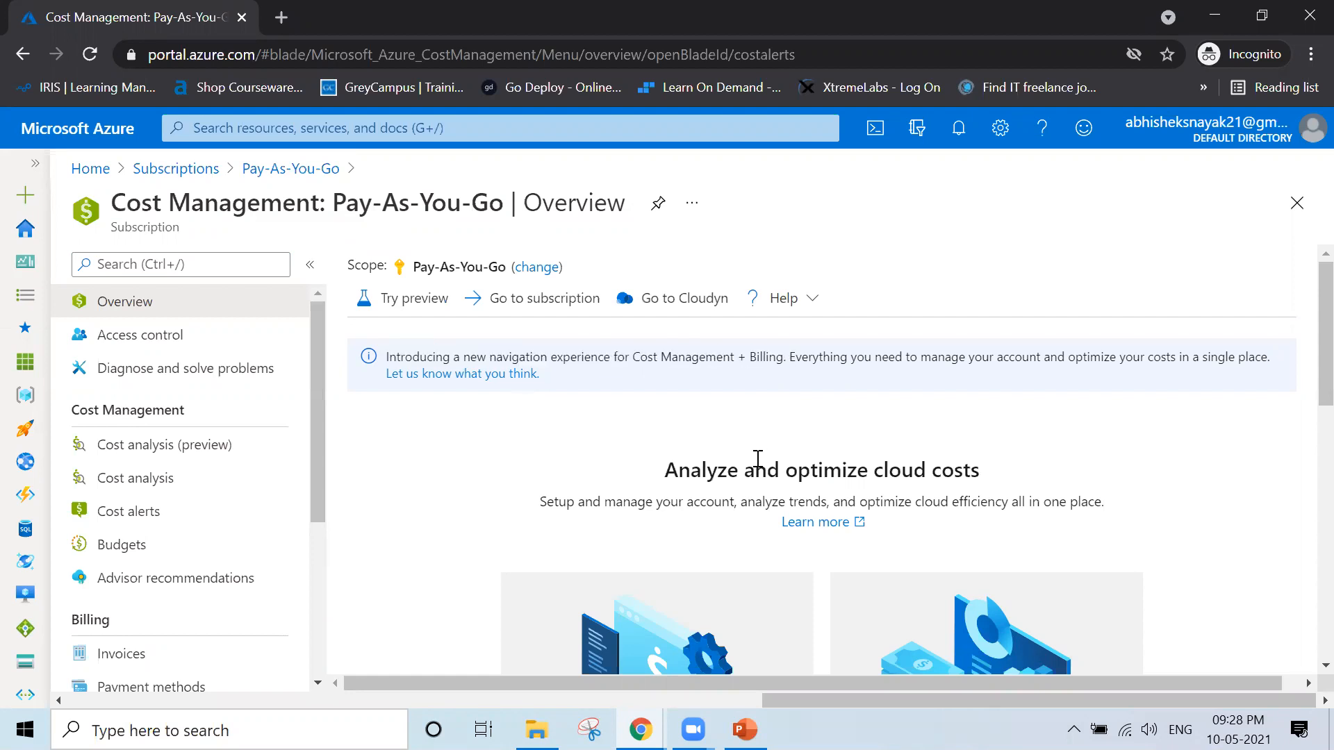
pyautogui.scroll(-3, 758, 460)
pyautogui.scroll(3, 757, 460)
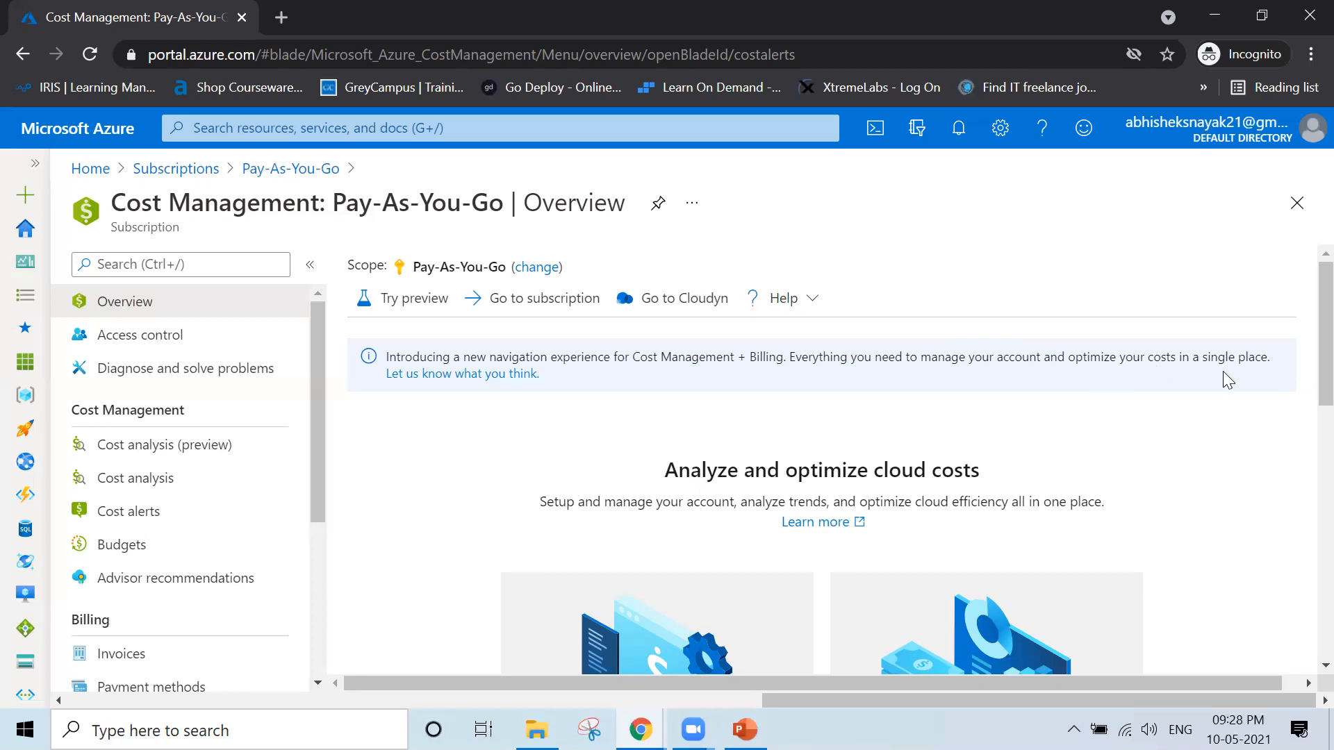
# Open the Cost Management preview portal from the preview options and highlight its address
pyautogui.click(397, 301)
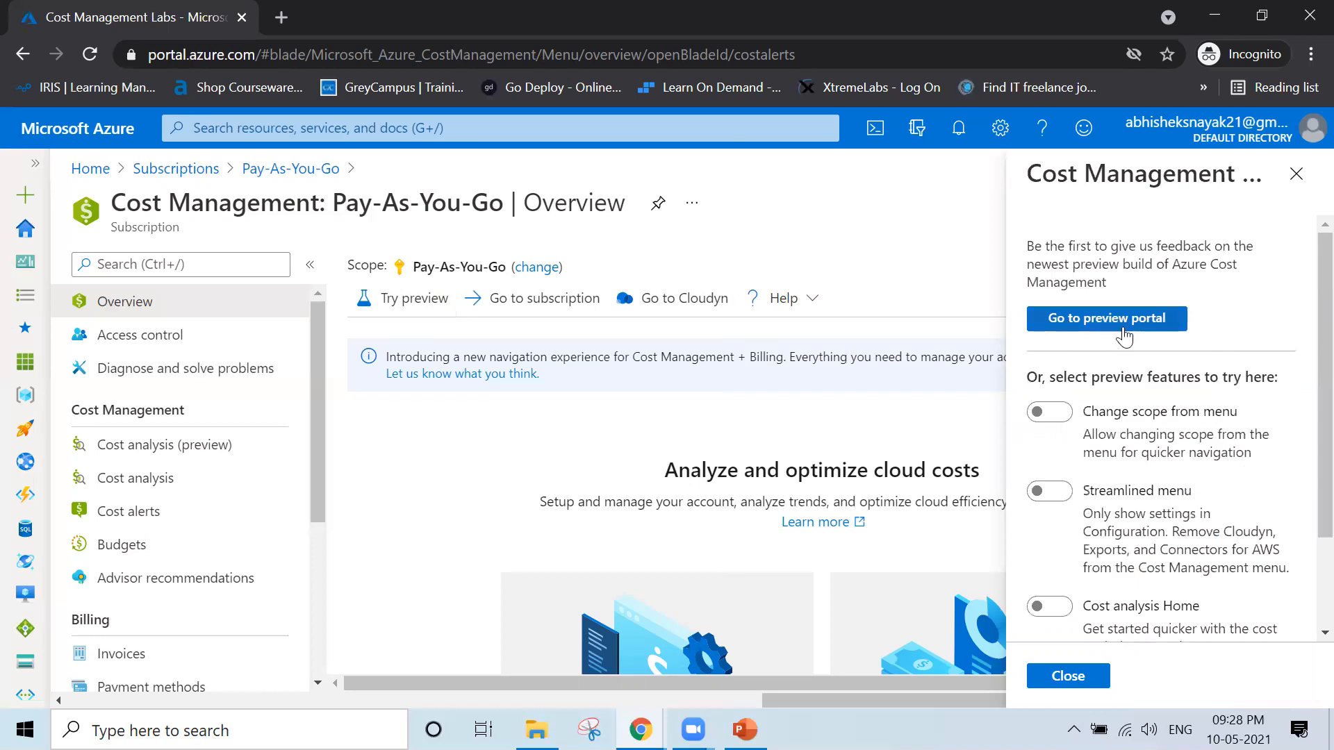
pyautogui.click(1104, 321)
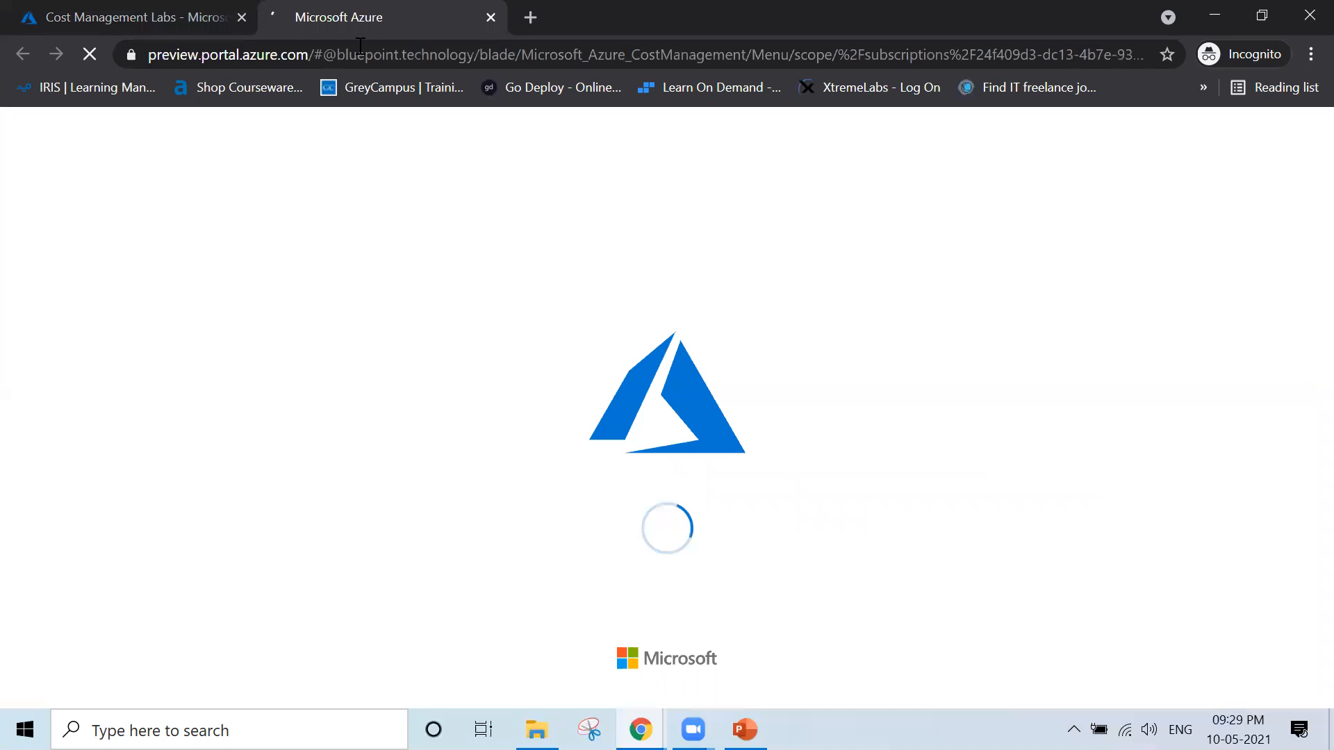
pyautogui.moveTo(338, 54); pyautogui.dragTo(478, 56)
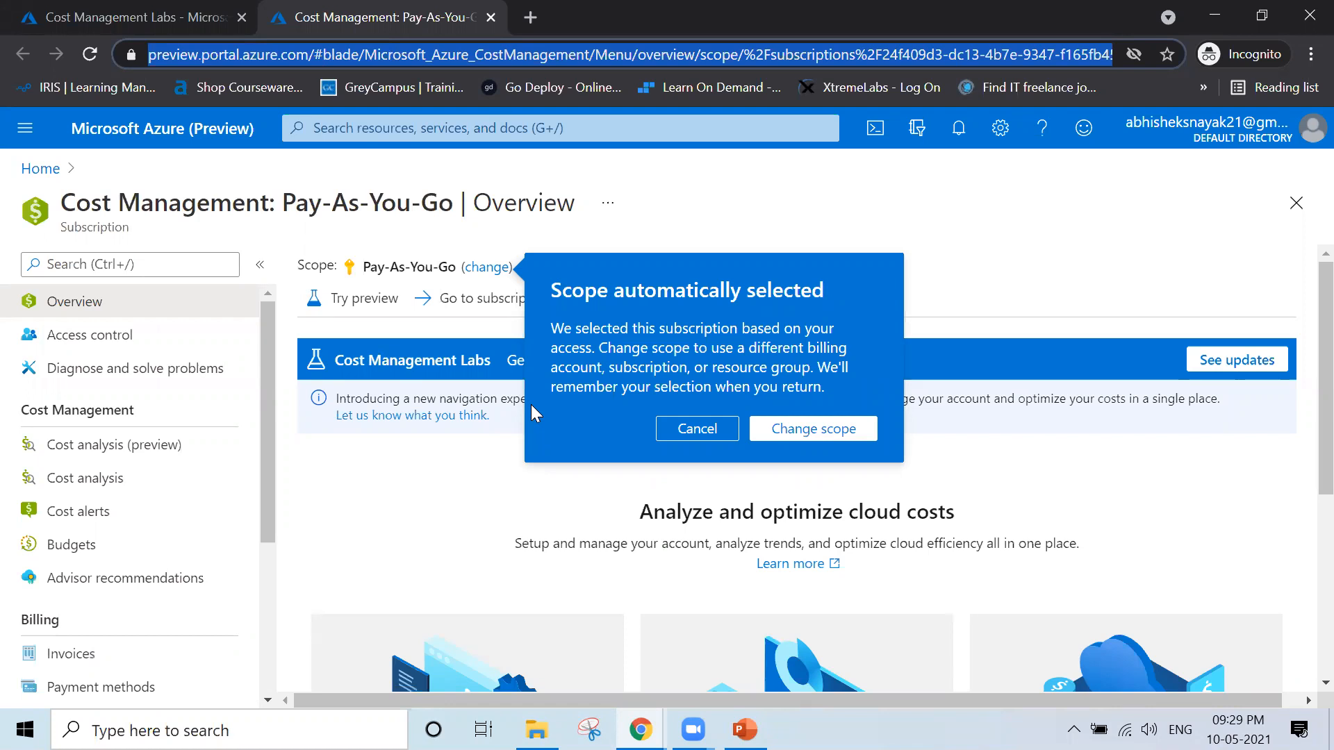
# Dismiss the scope prompt, close the preview portal and start adding a budget from the Pay-As-You-Go subscription's cost alerts
pyautogui.click(704, 438)
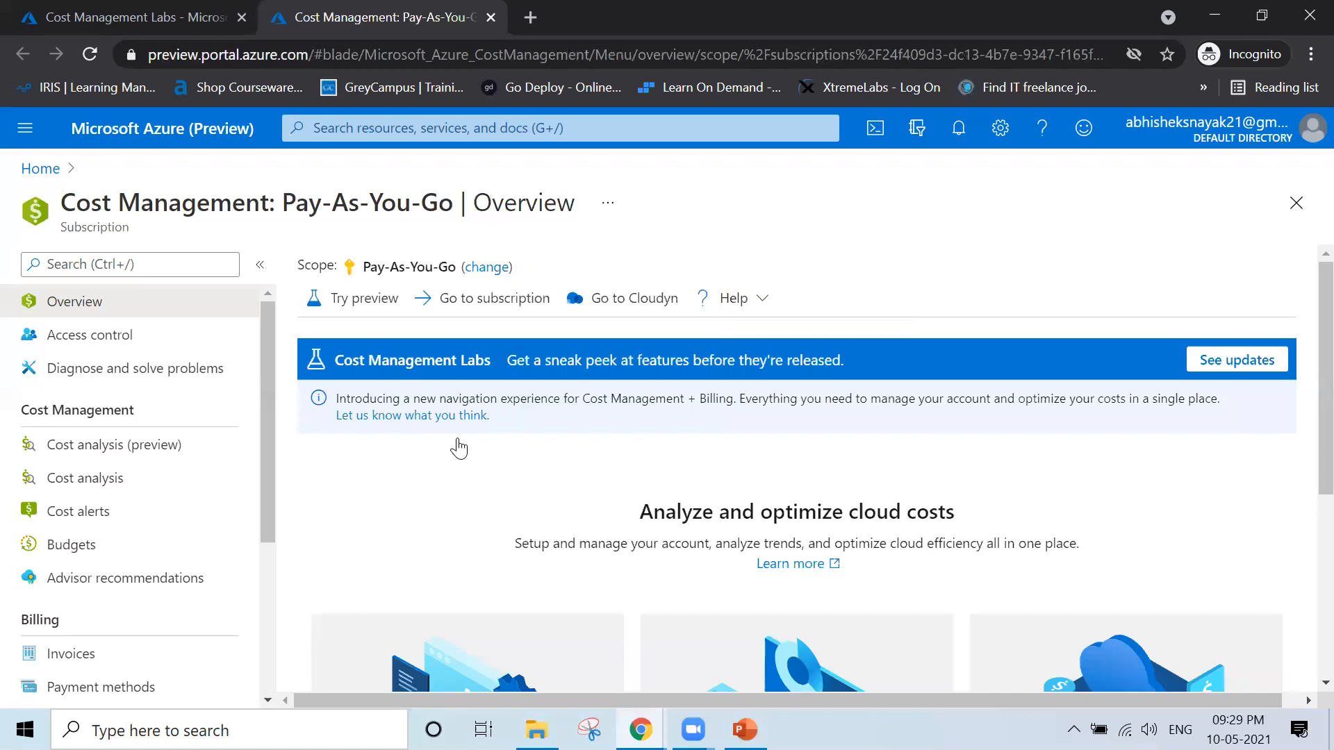
pyautogui.hotkey('ctrl', 'w')
pyautogui.click(148, 515)
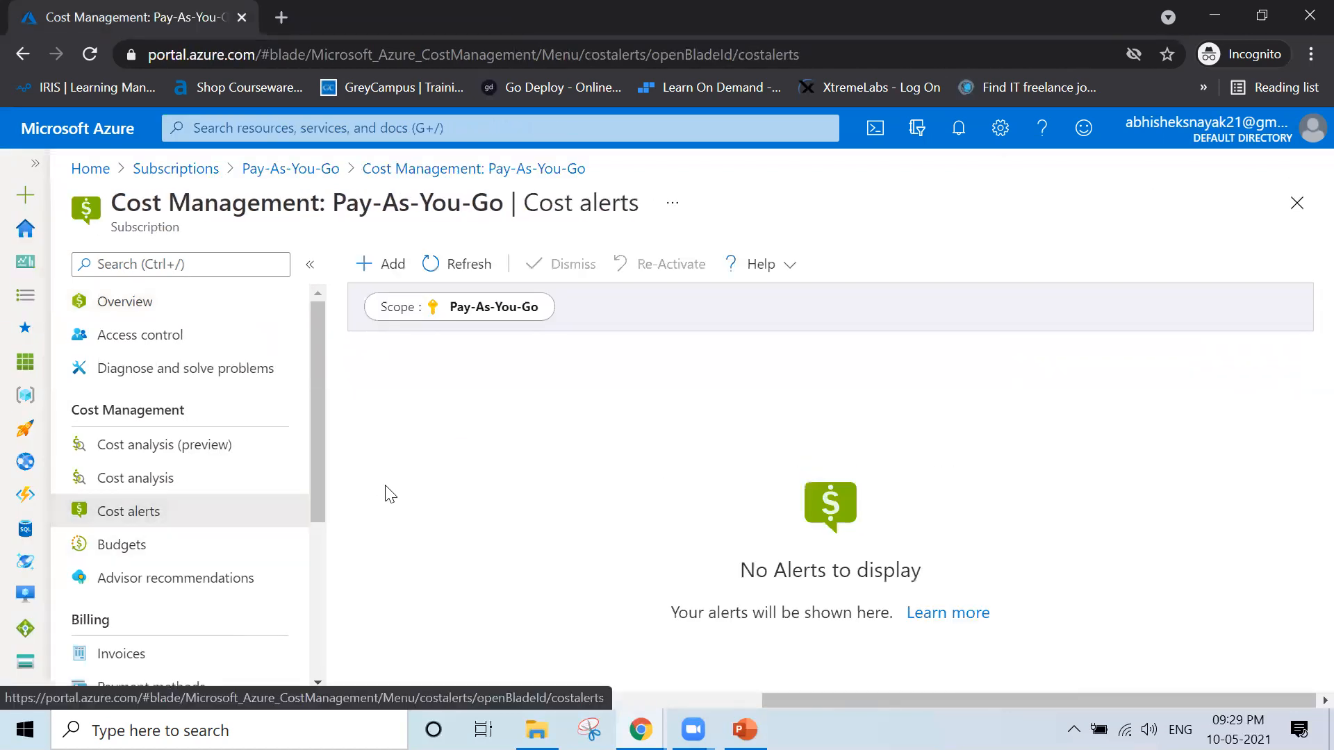
pyautogui.click(383, 273)
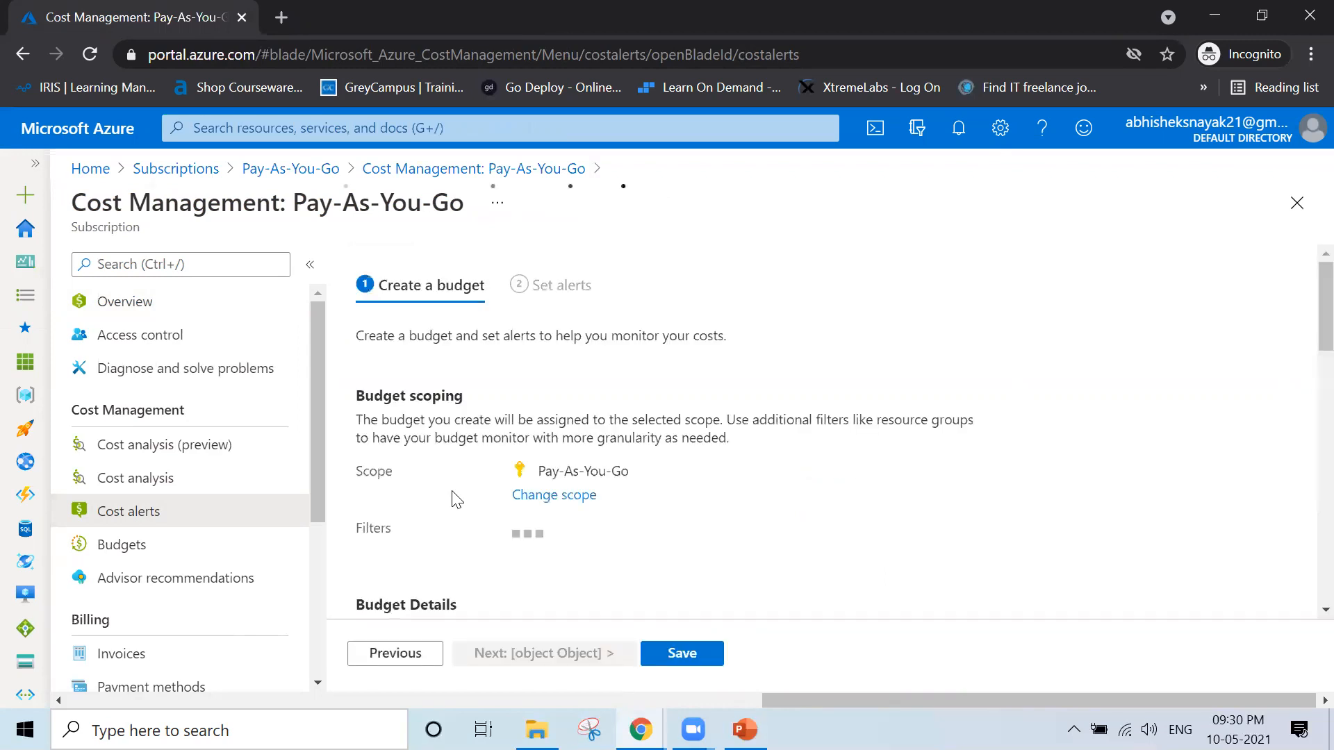
pyautogui.scroll(-2, 649, 528)
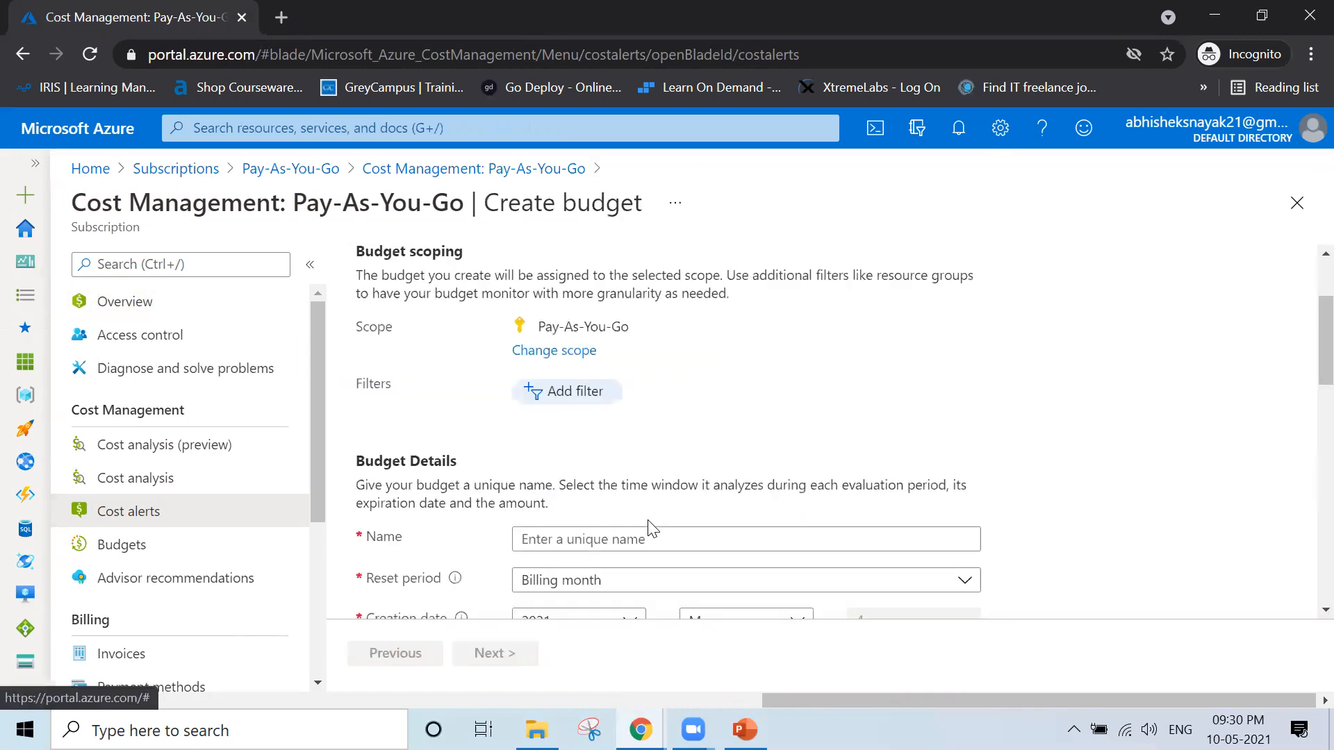
pyautogui.scroll(2, 651, 529)
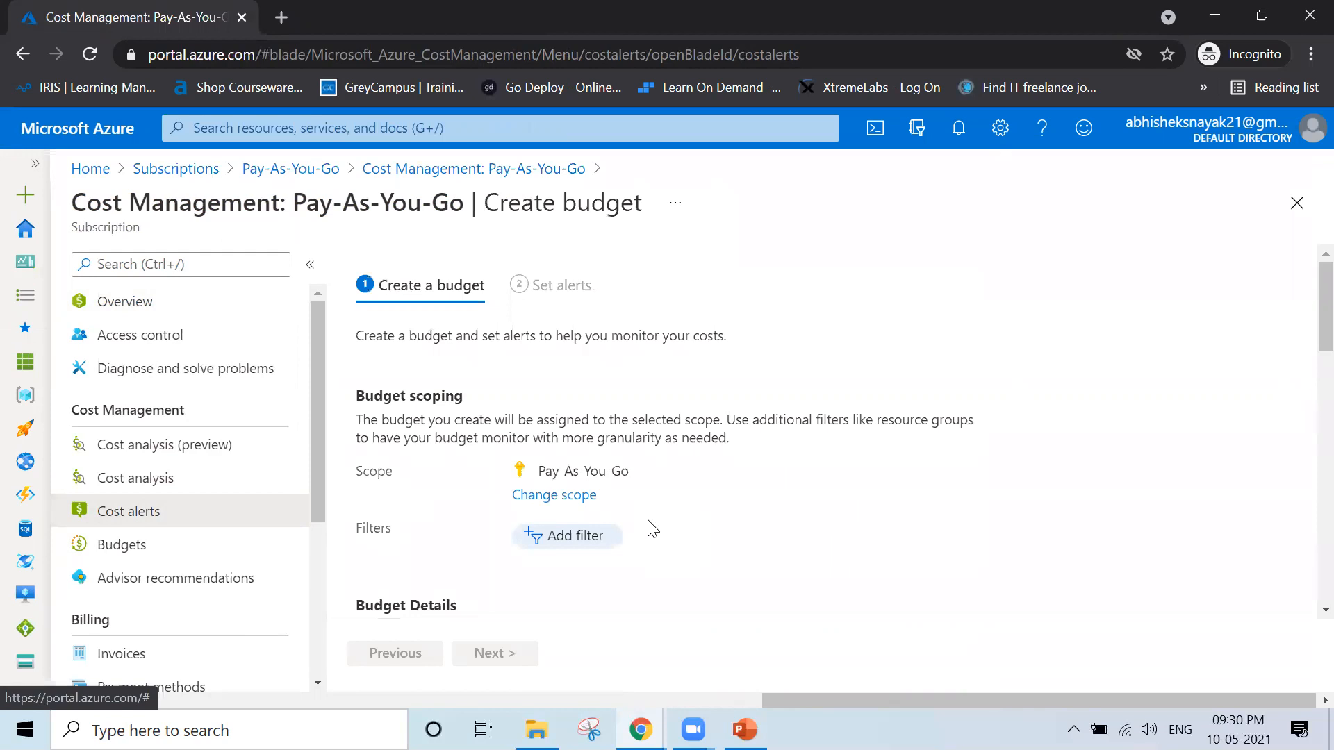
pyautogui.scroll(-3, 652, 529)
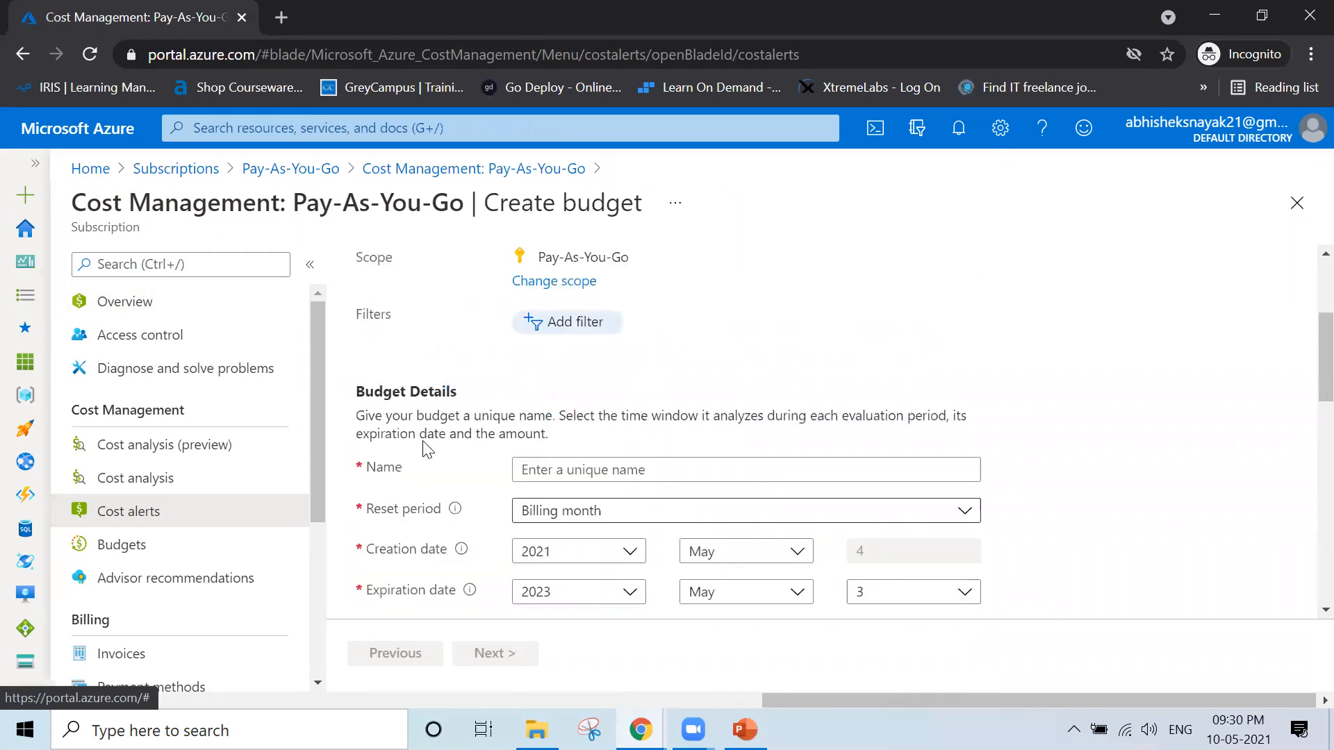
# Name the new budget FY2021-22, without any spaces
pyautogui.click(641, 474)
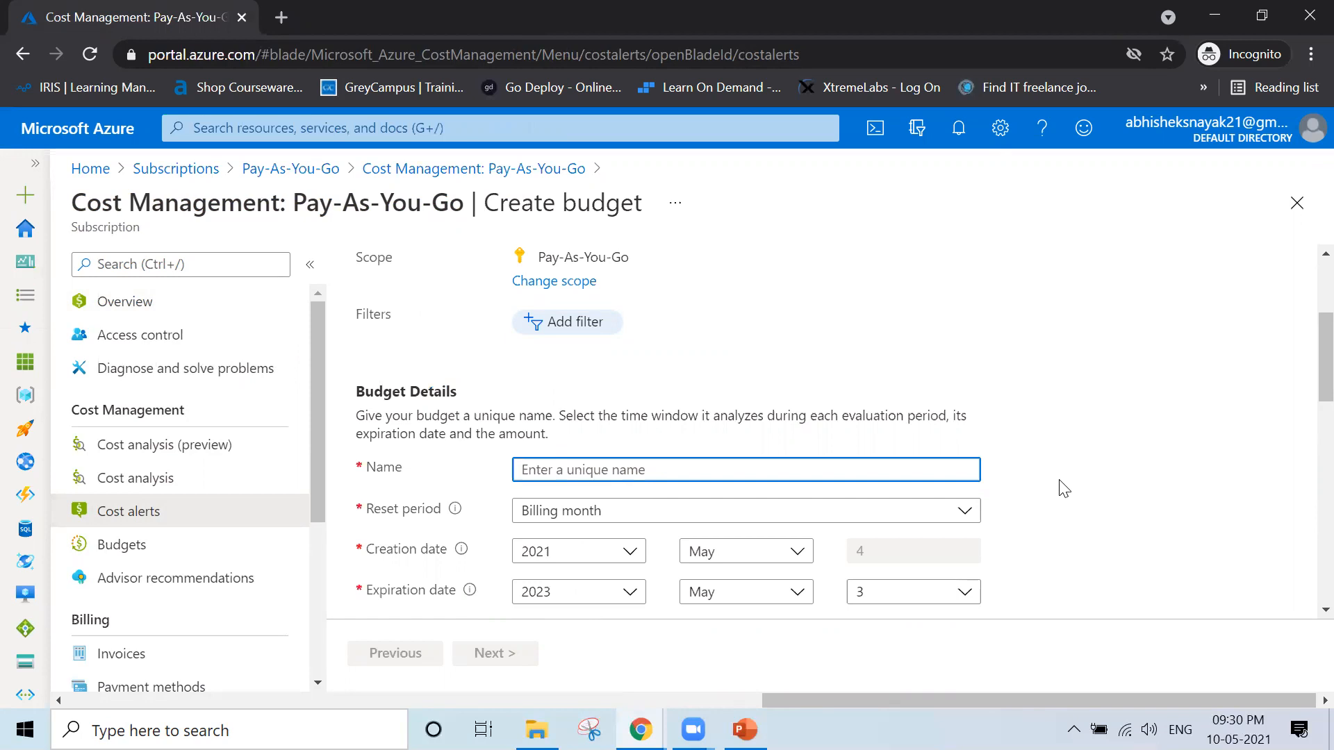
pyautogui.write('FY 2021-22')
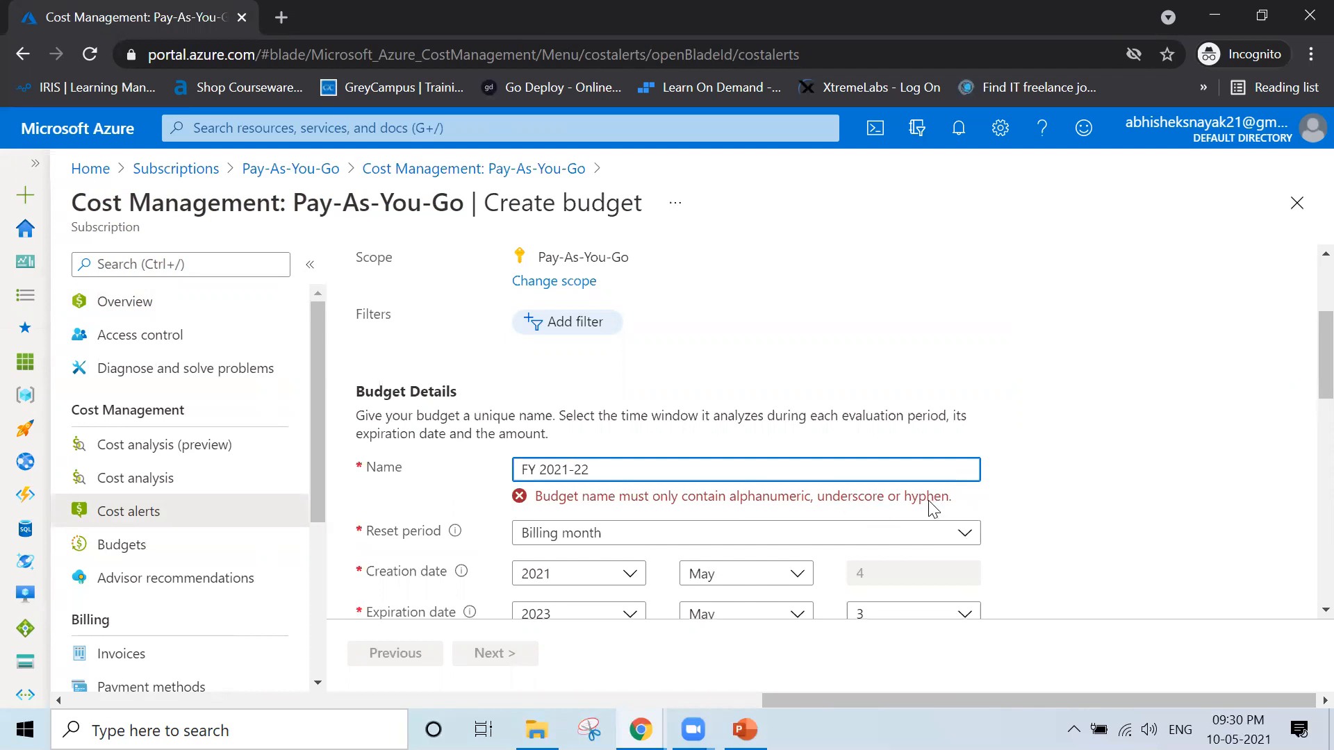
pyautogui.press('BackSpace')
pyautogui.click(1054, 525)
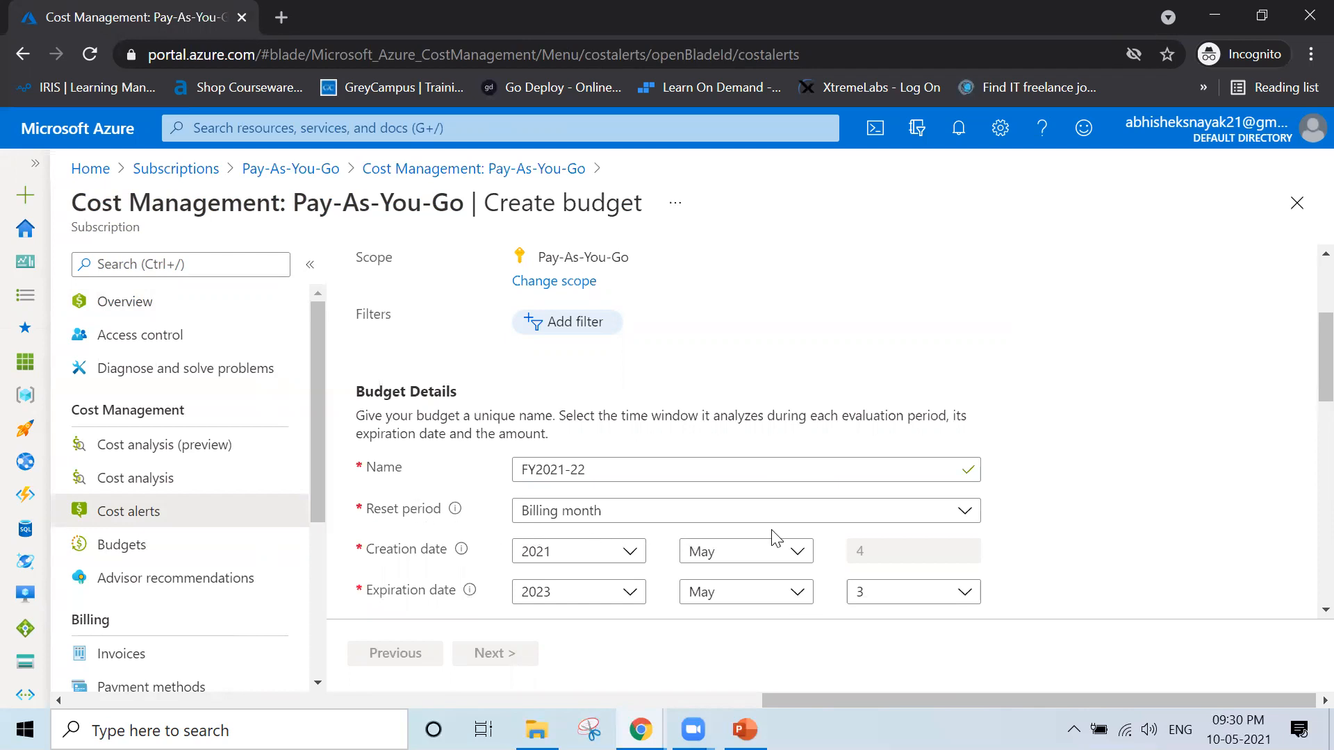
# Set the budget's reset period to Billing year and its expiration year to 2022
pyautogui.click(817, 523)
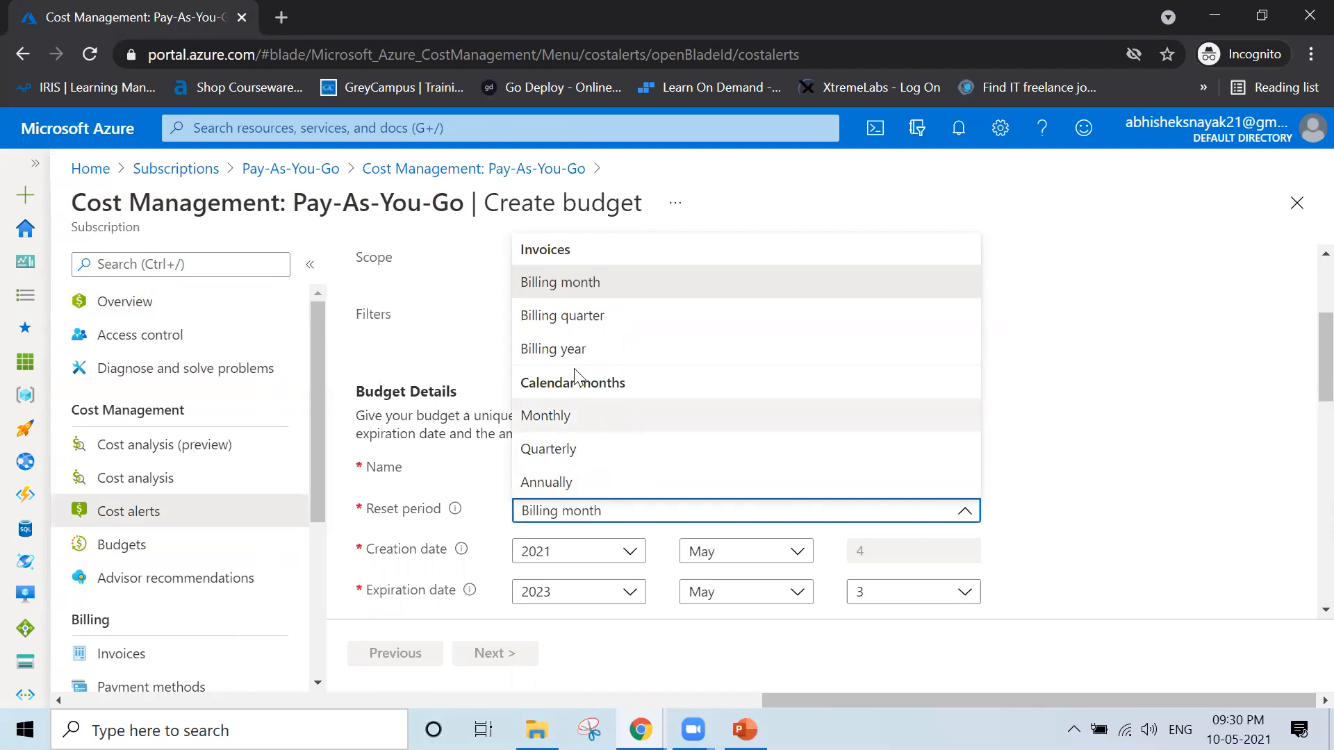
pyautogui.click(561, 348)
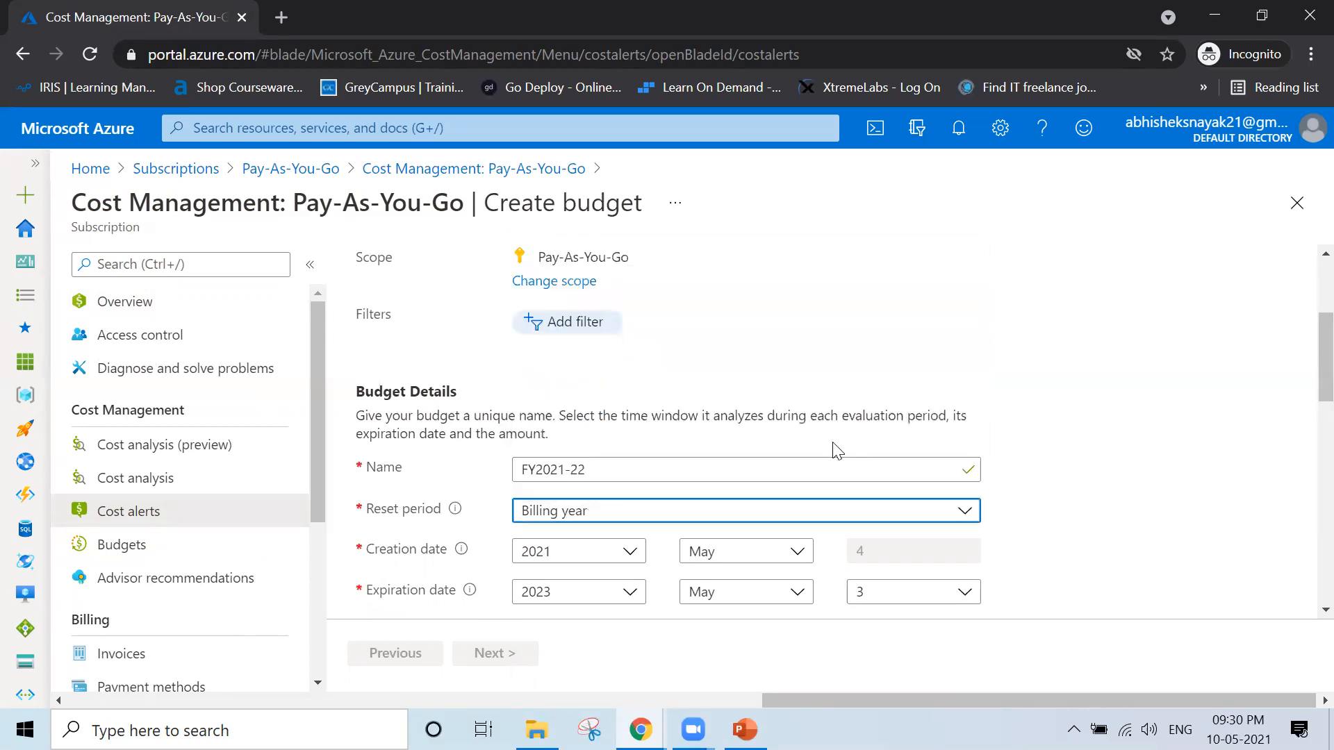
pyautogui.click(1112, 552)
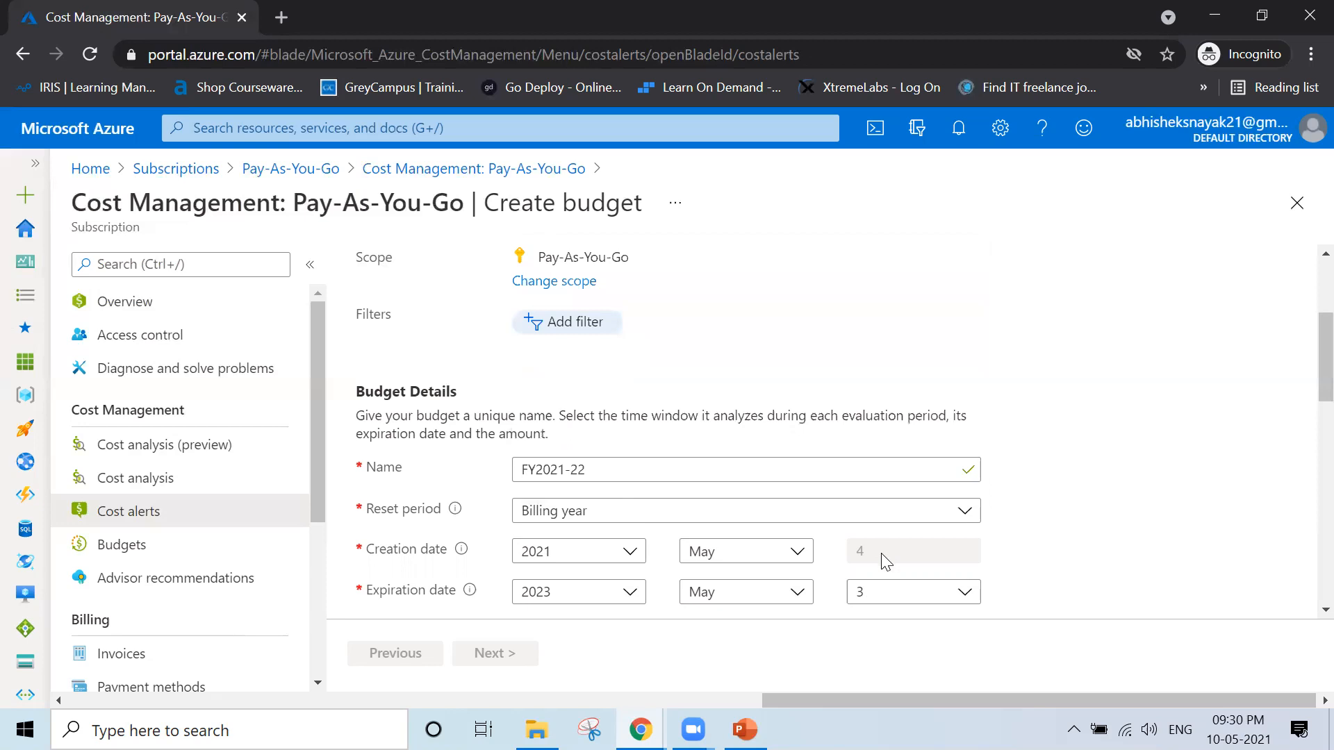
pyautogui.doubleClick(902, 560)
pyautogui.click(1036, 561)
pyautogui.click(629, 594)
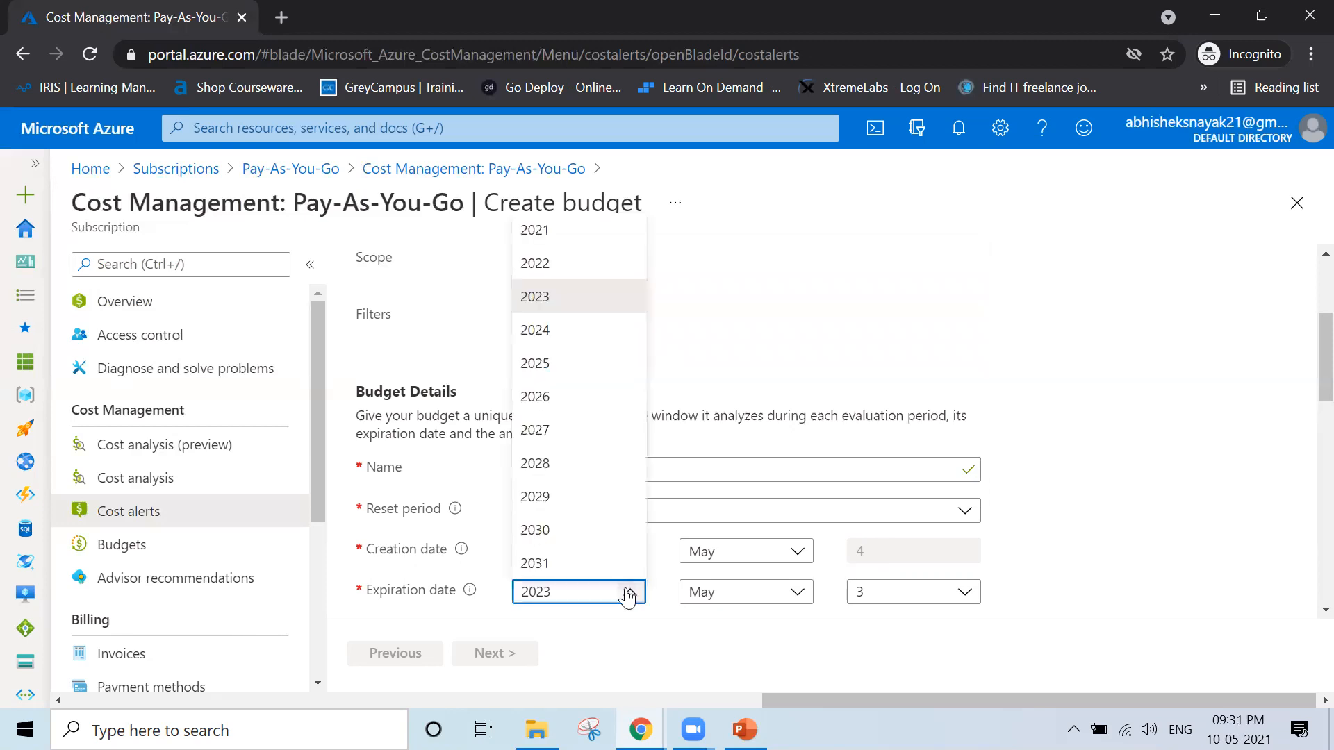
pyautogui.click(535, 267)
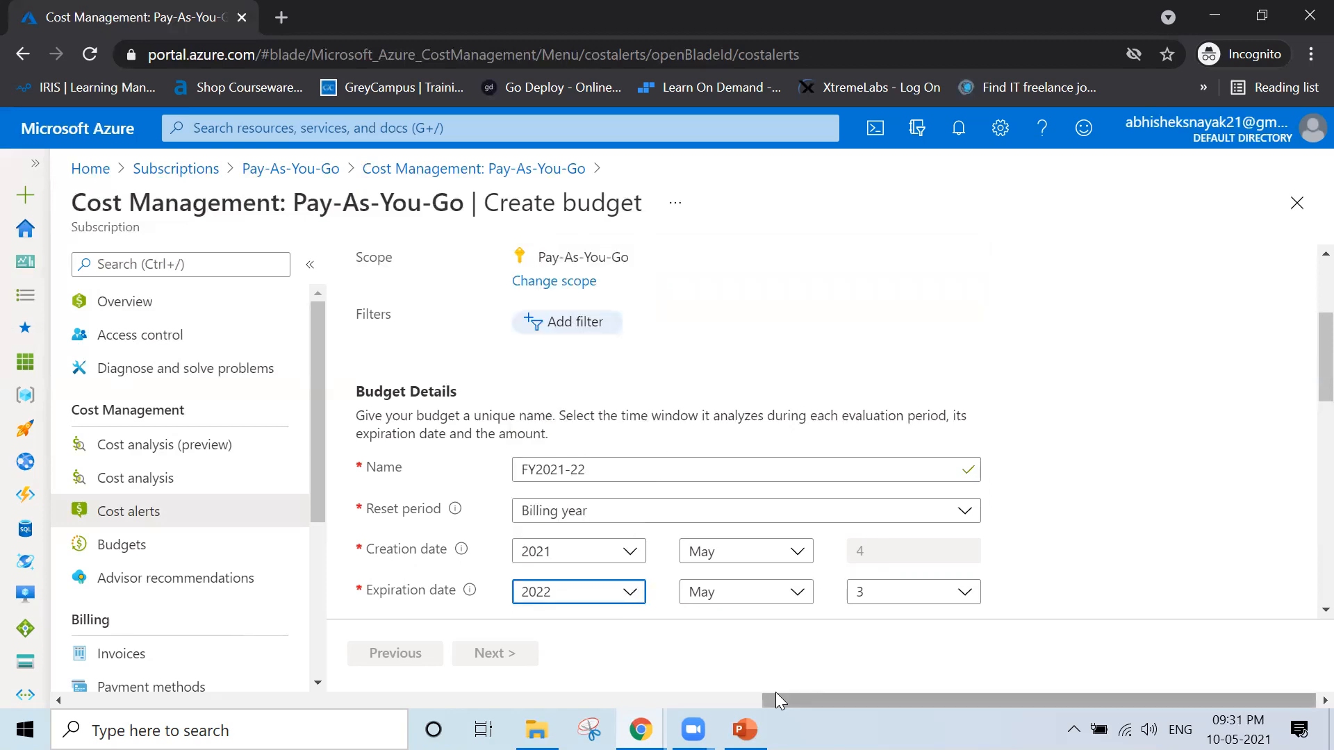
pyautogui.click(1108, 591)
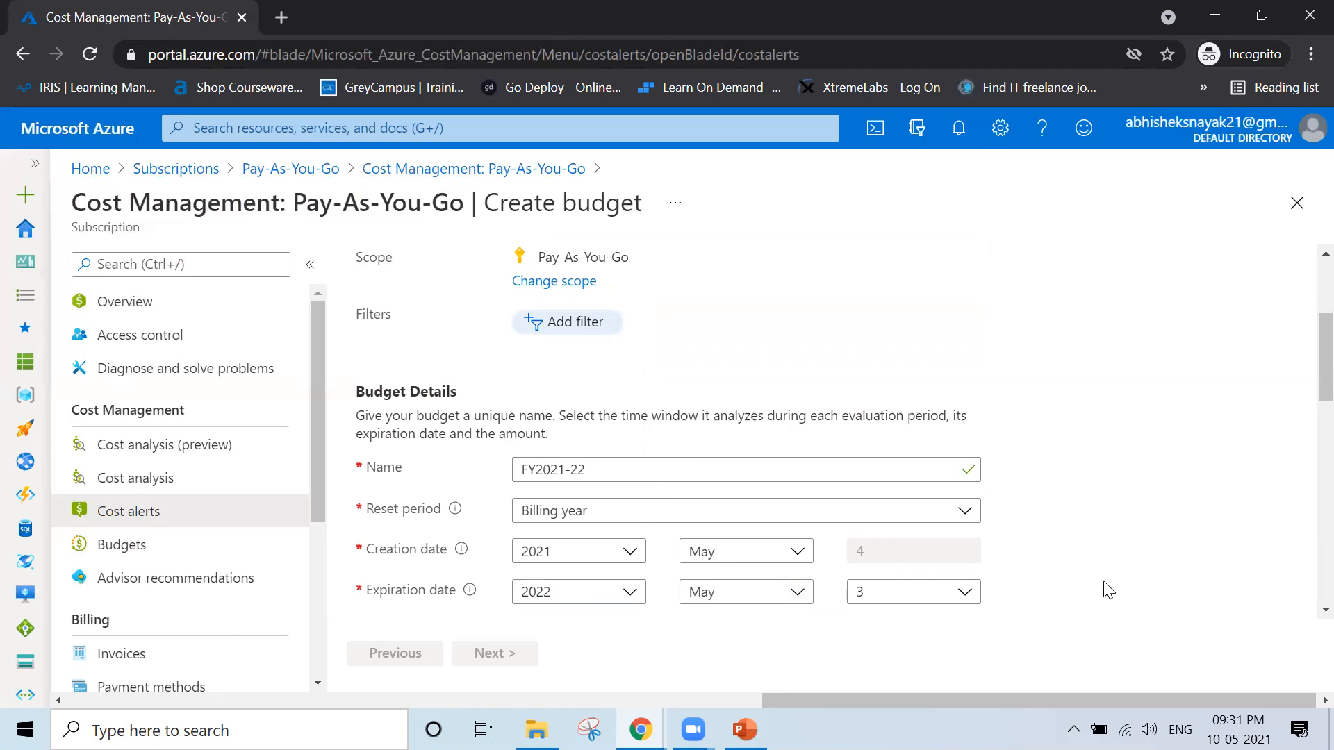
# Set the budget amount threshold to 10
pyautogui.scroll(-2, 1109, 591)
pyautogui.scroll(-2, 1108, 591)
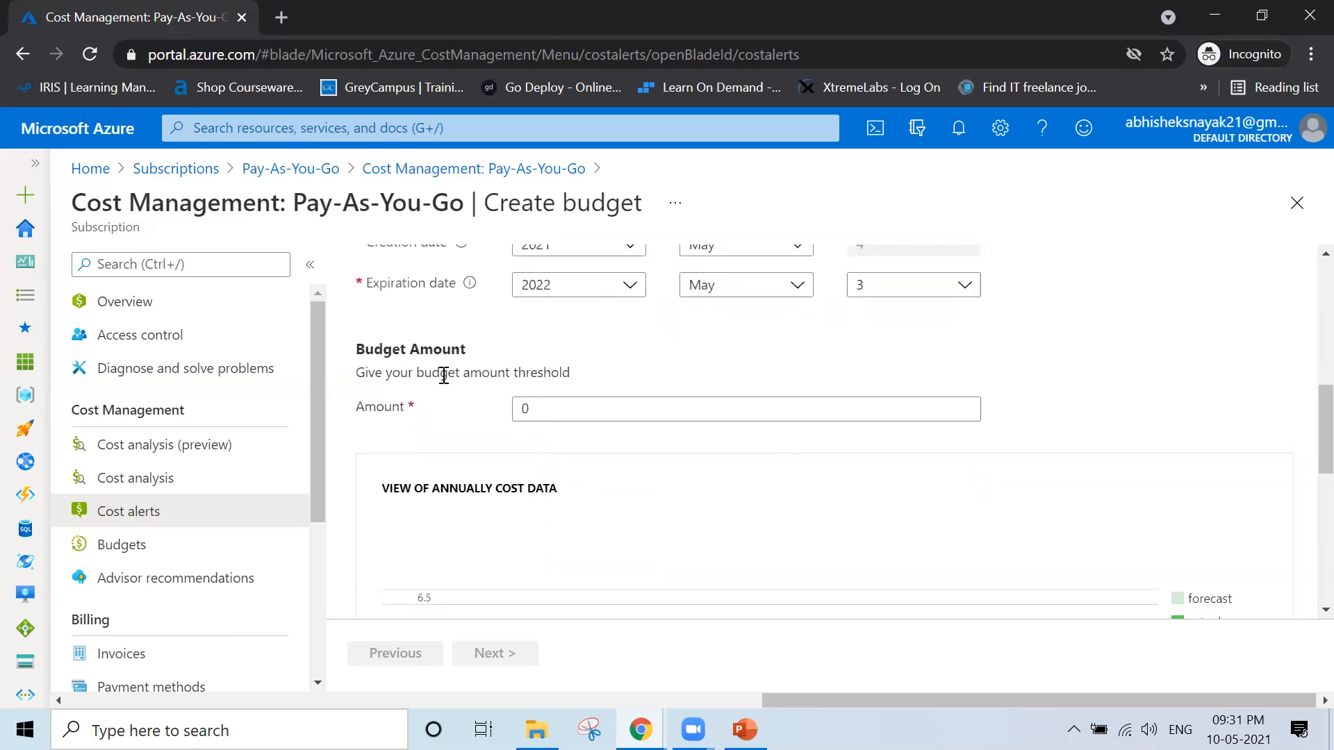
pyautogui.click(543, 401)
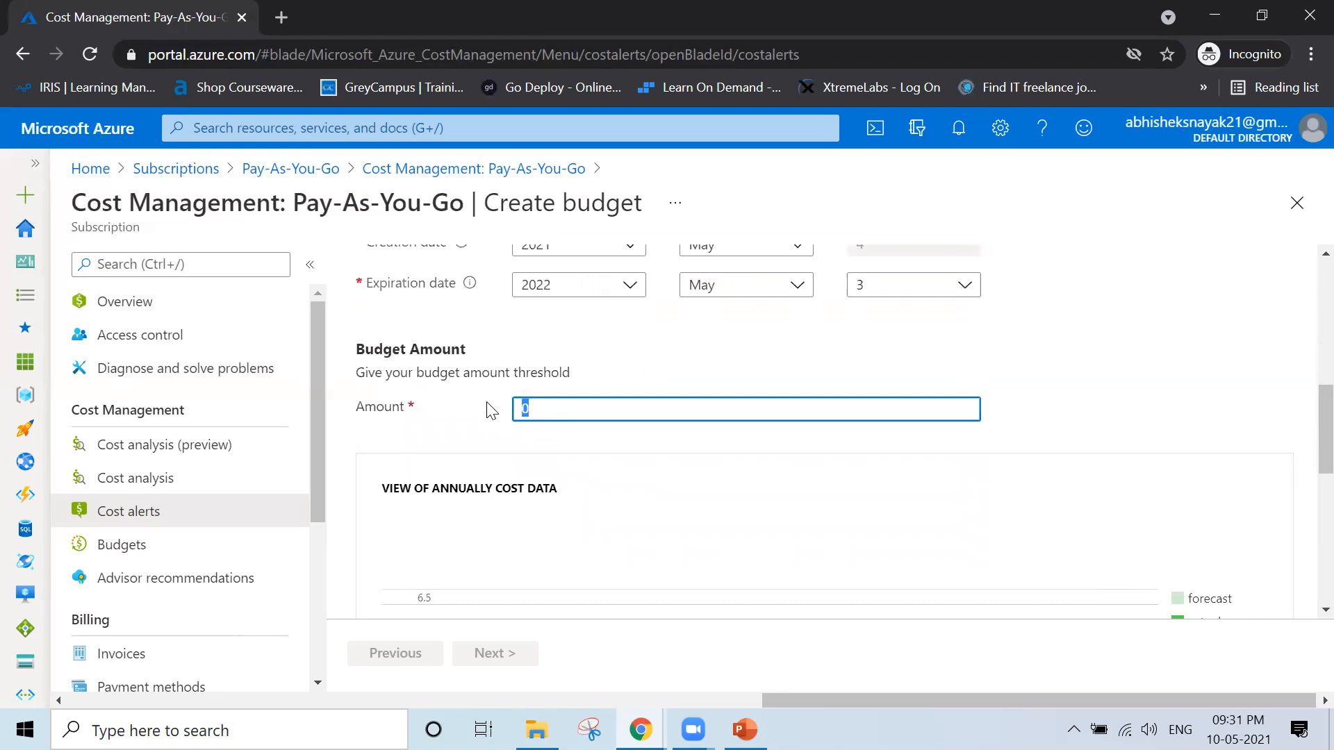
pyautogui.moveTo(365, 373); pyautogui.dragTo(581, 375)
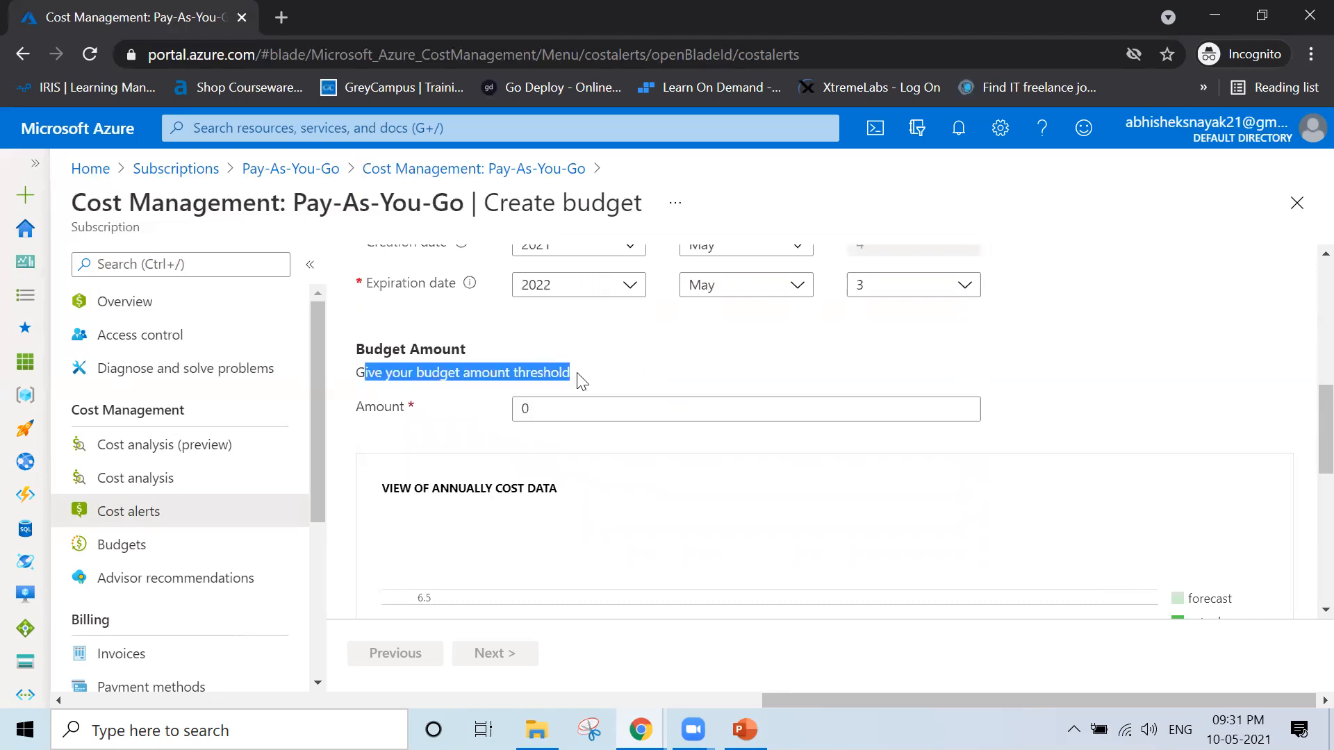
pyautogui.click(545, 405)
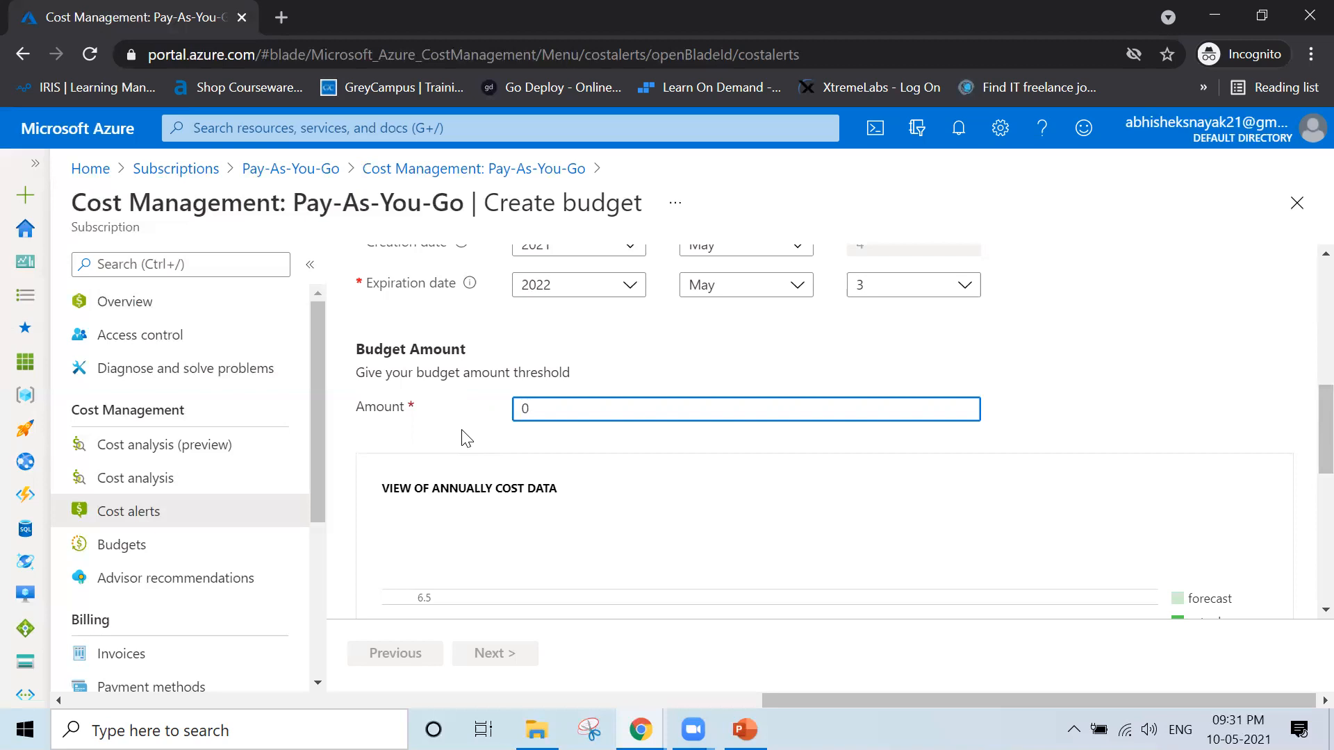
pyautogui.press('BackSpace')
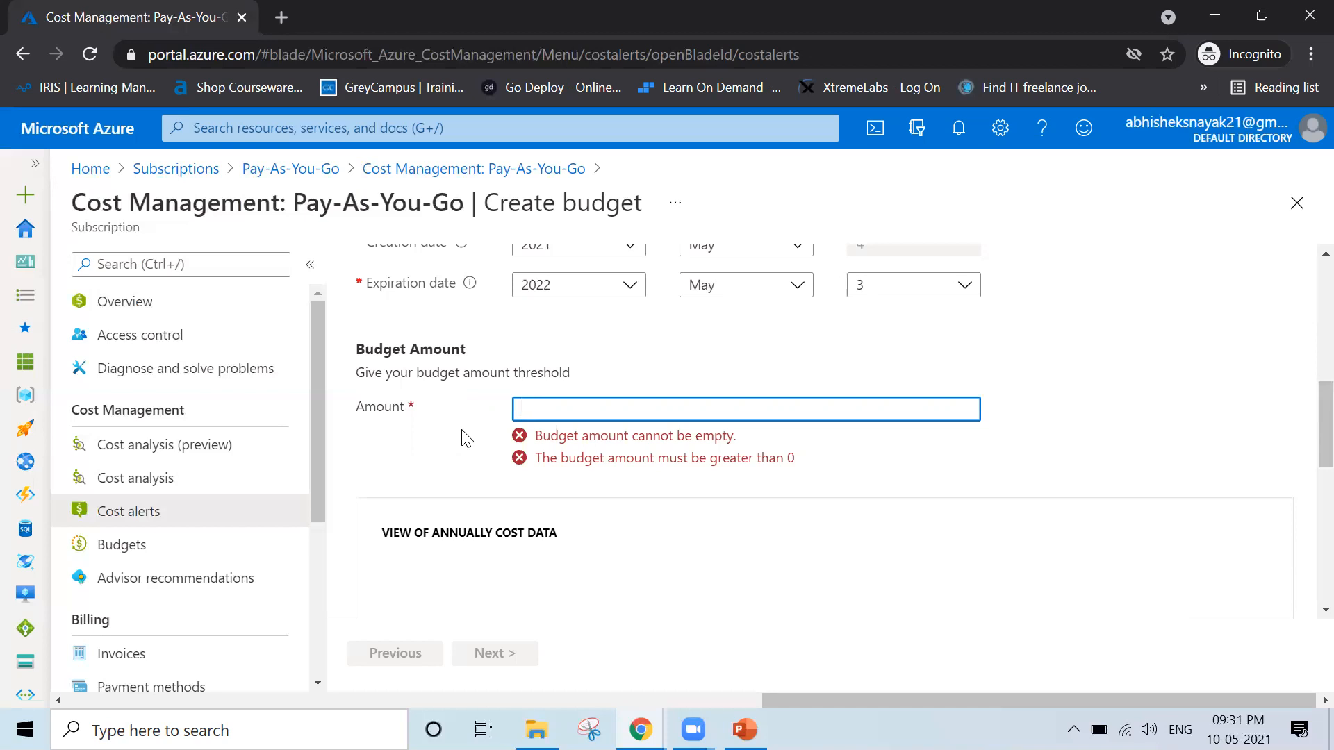
pyautogui.write('10')
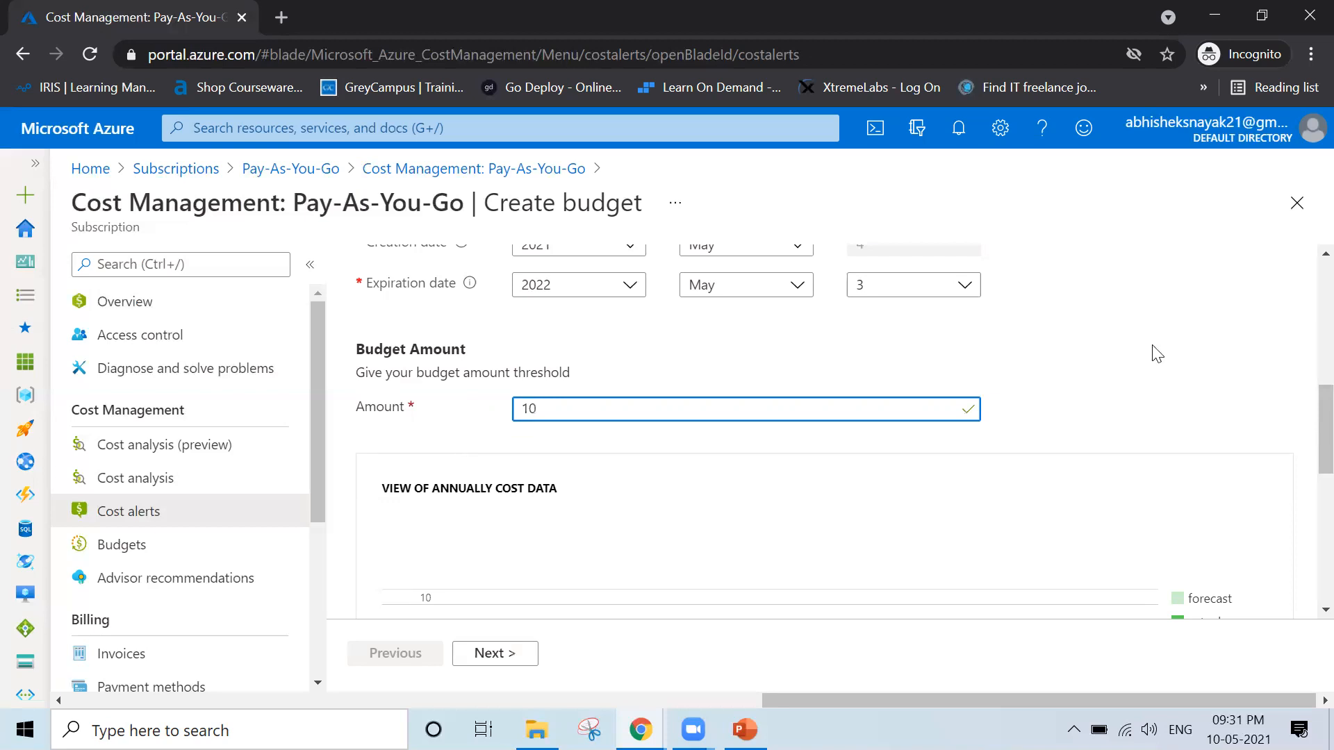
pyautogui.click(1136, 438)
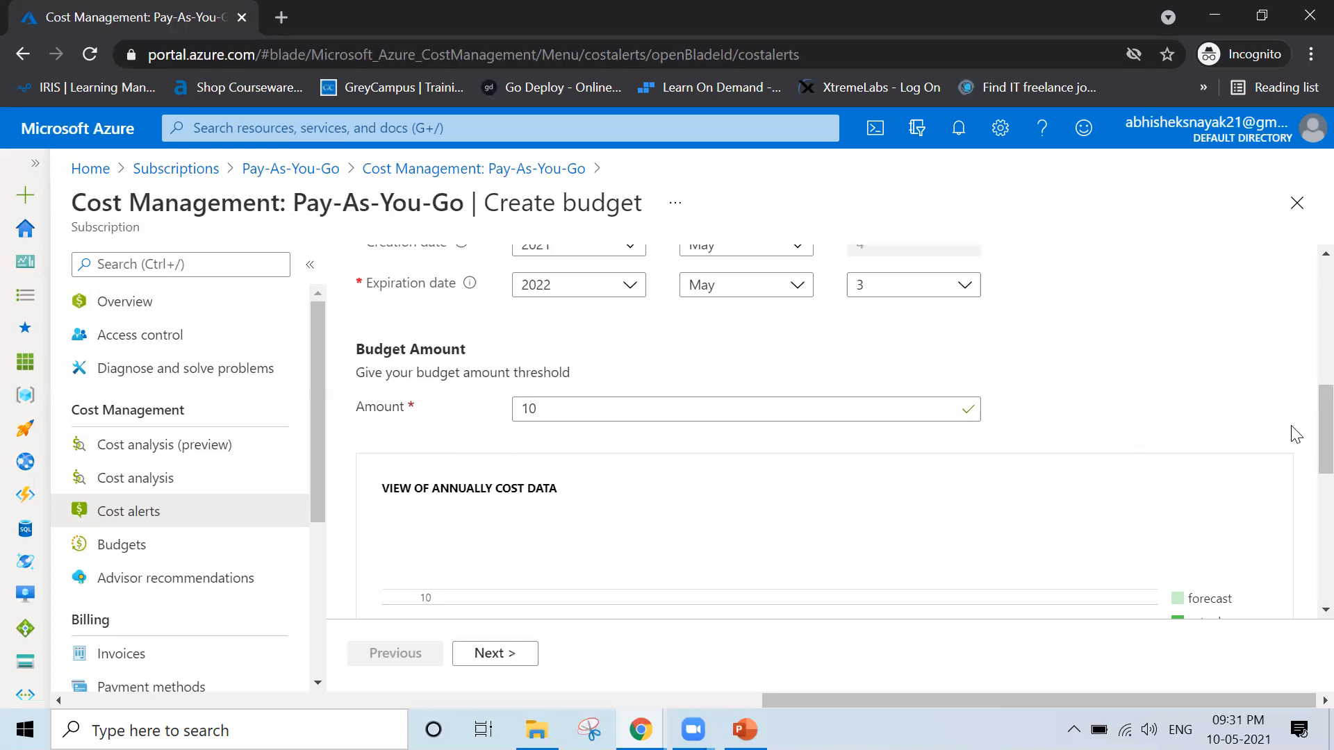
# Examine the annual cost data chart, the portal notifications and the entered budget details
pyautogui.moveTo(1305, 434); pyautogui.dragTo(1306, 513)
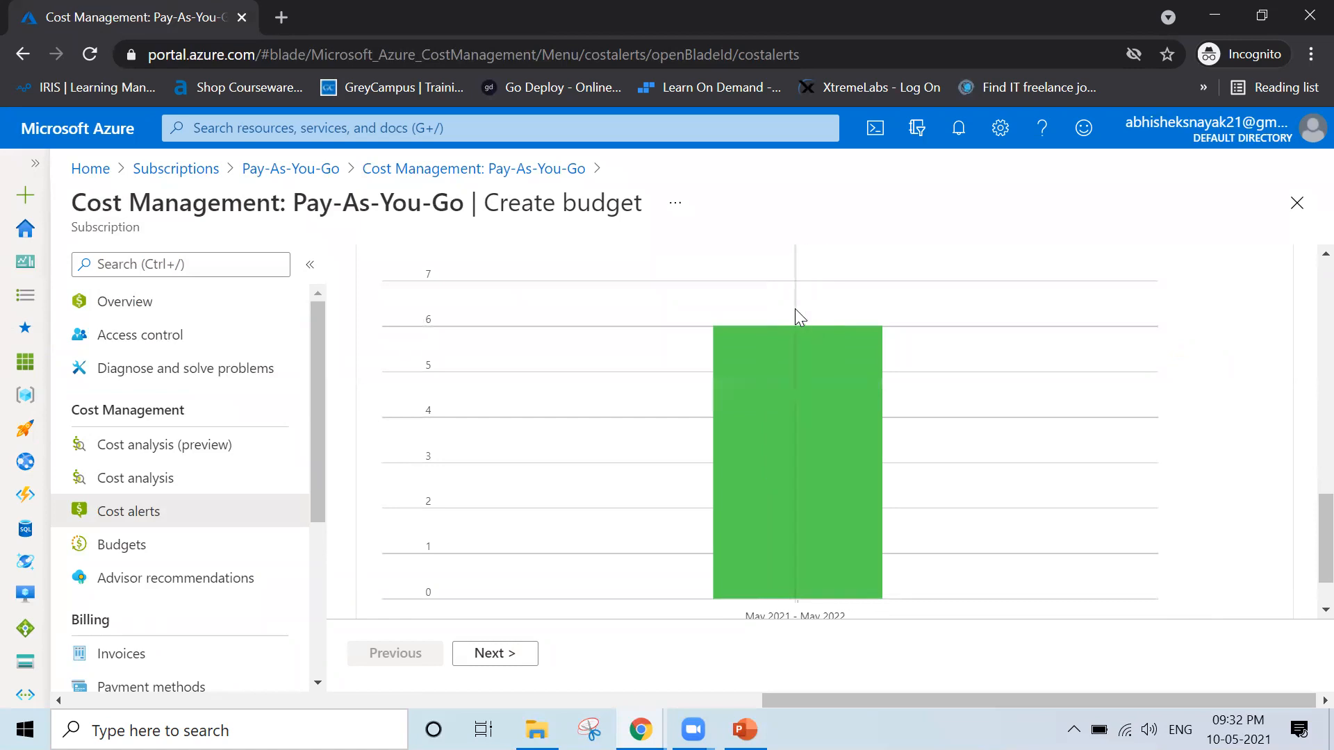
pyautogui.moveTo(1306, 551); pyautogui.dragTo(1306, 467)
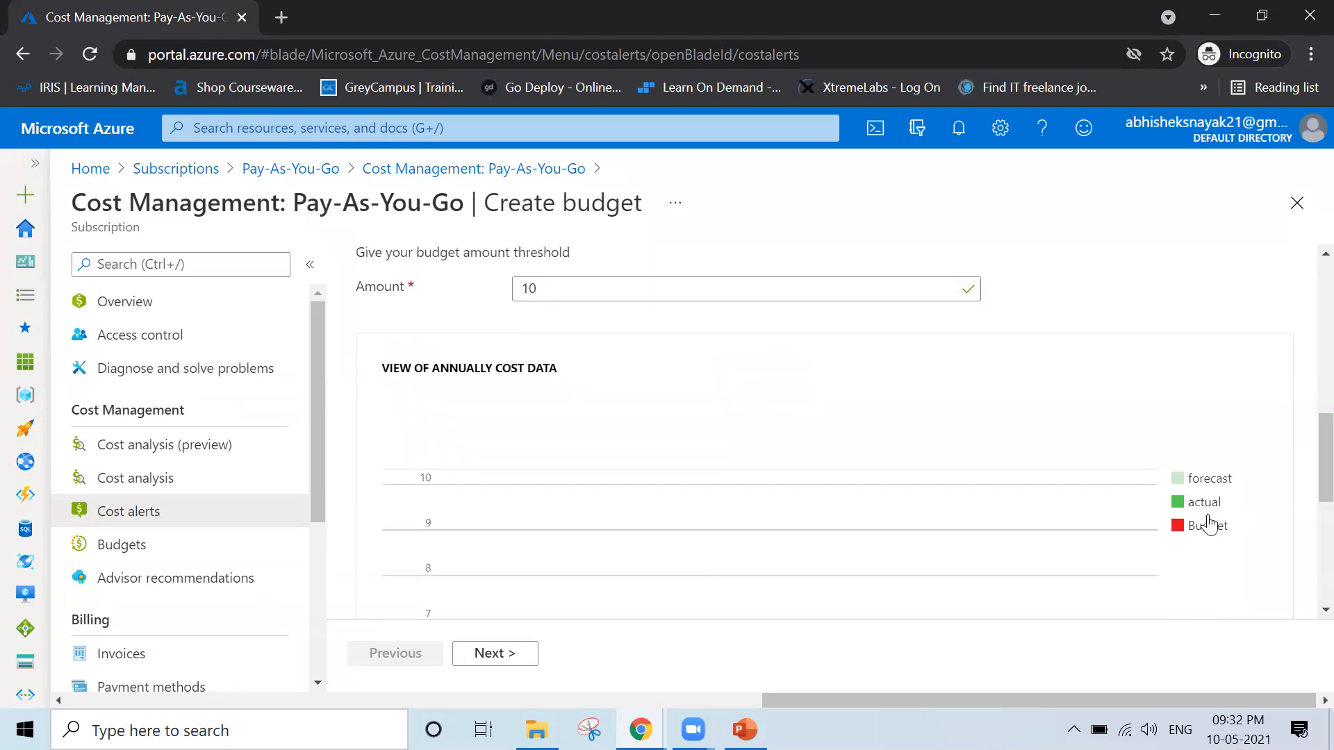
pyautogui.click(959, 130)
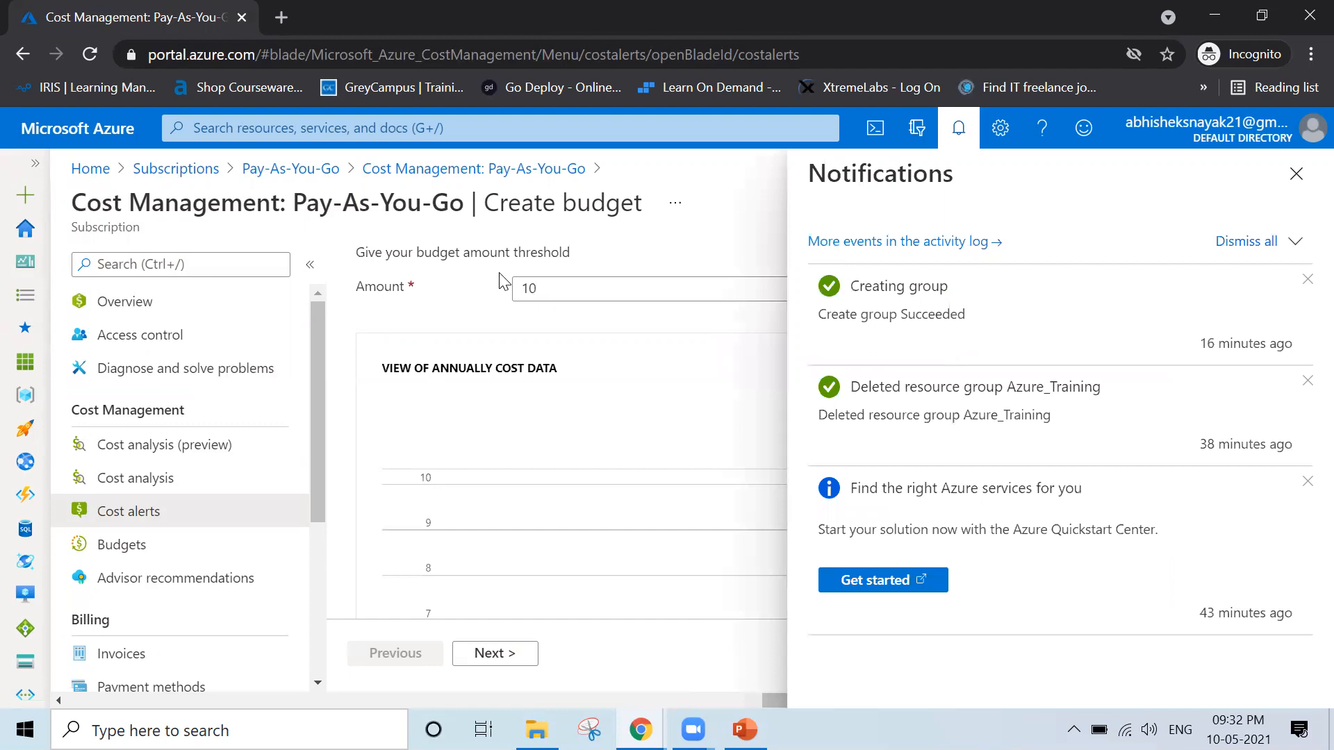
pyautogui.click(1296, 172)
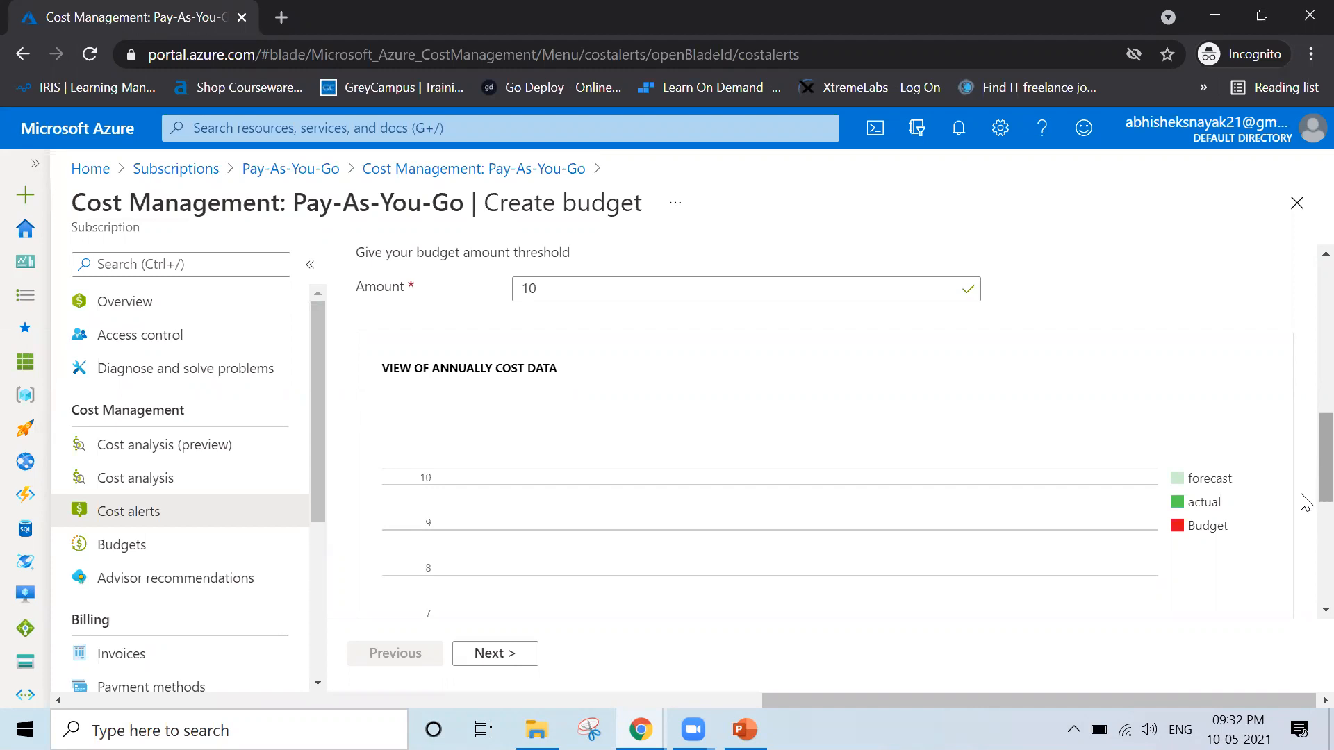
pyautogui.scroll(-6, 1304, 473)
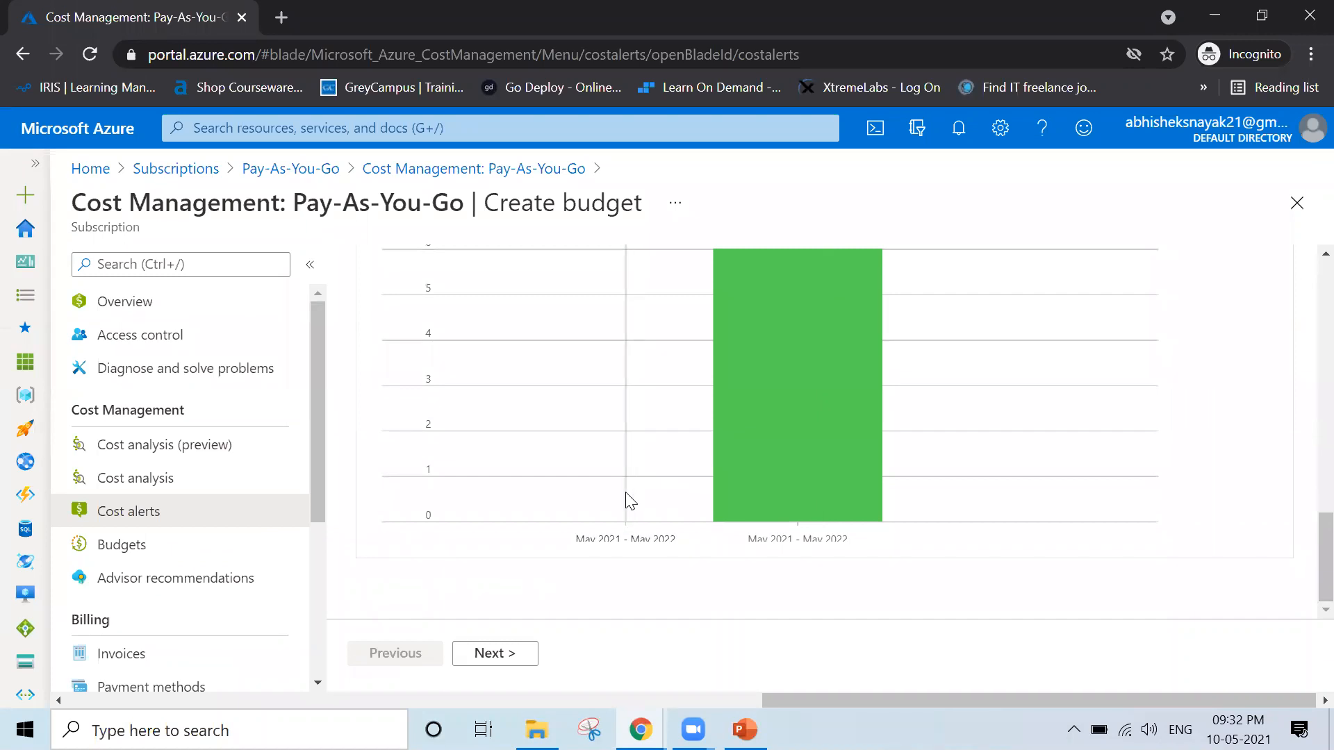
pyautogui.scroll(5, 625, 500)
pyautogui.scroll(5, 626, 493)
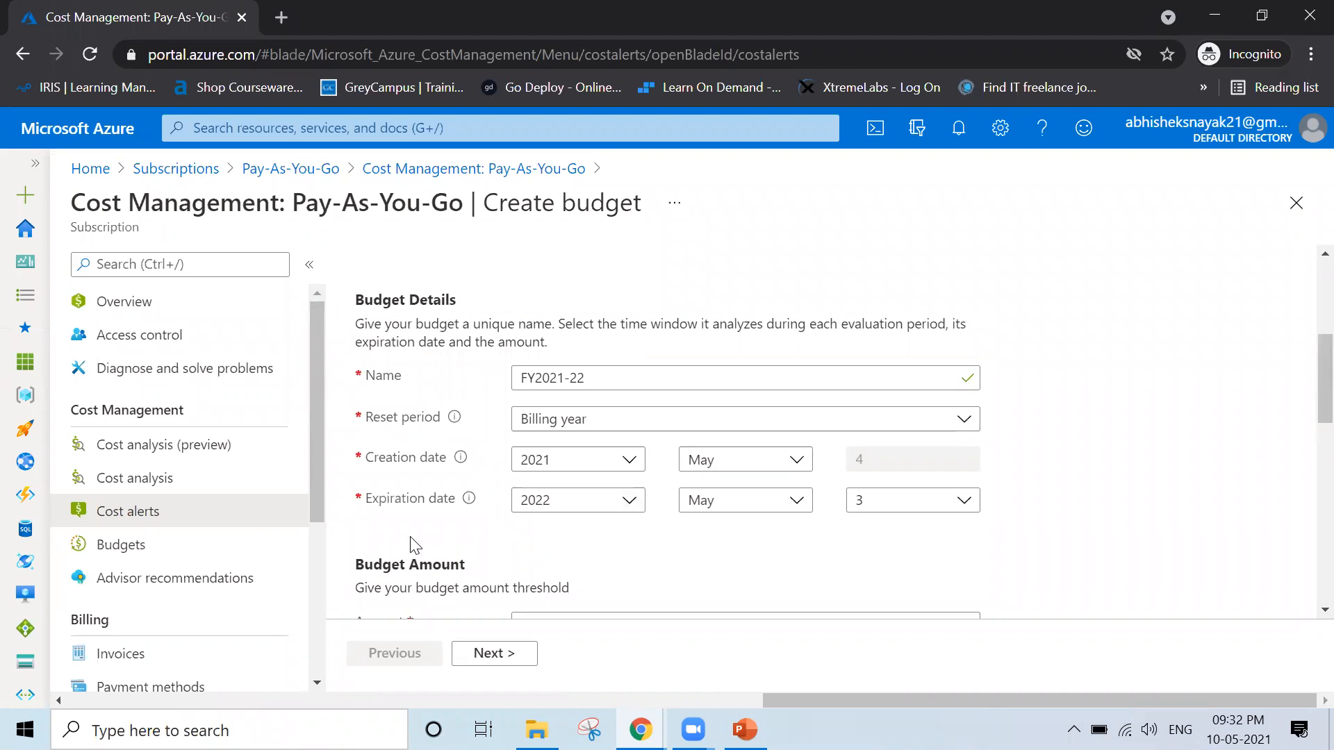
# Proceed to the budget's alert settings and add an Actual alert condition at 50% of the budget, highlighting its calculated amount
pyautogui.click(493, 659)
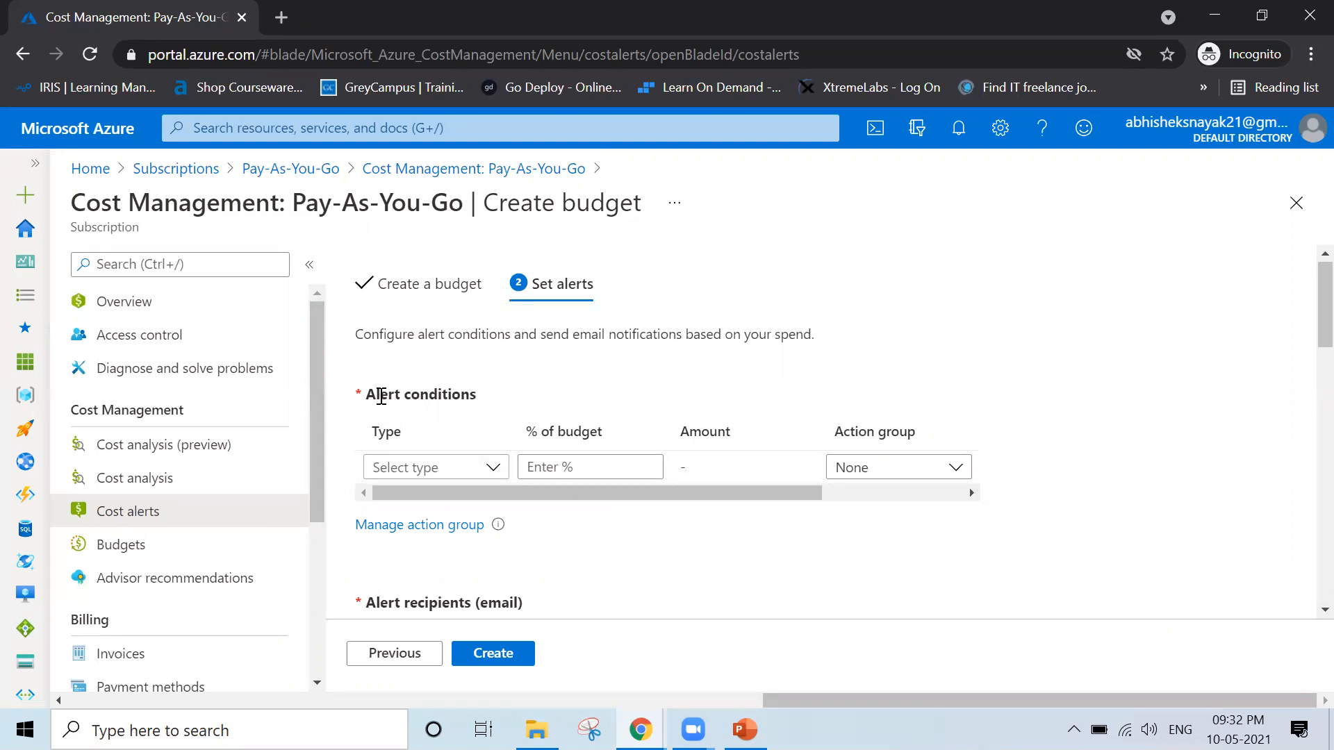
pyautogui.moveTo(365, 394); pyautogui.dragTo(488, 402)
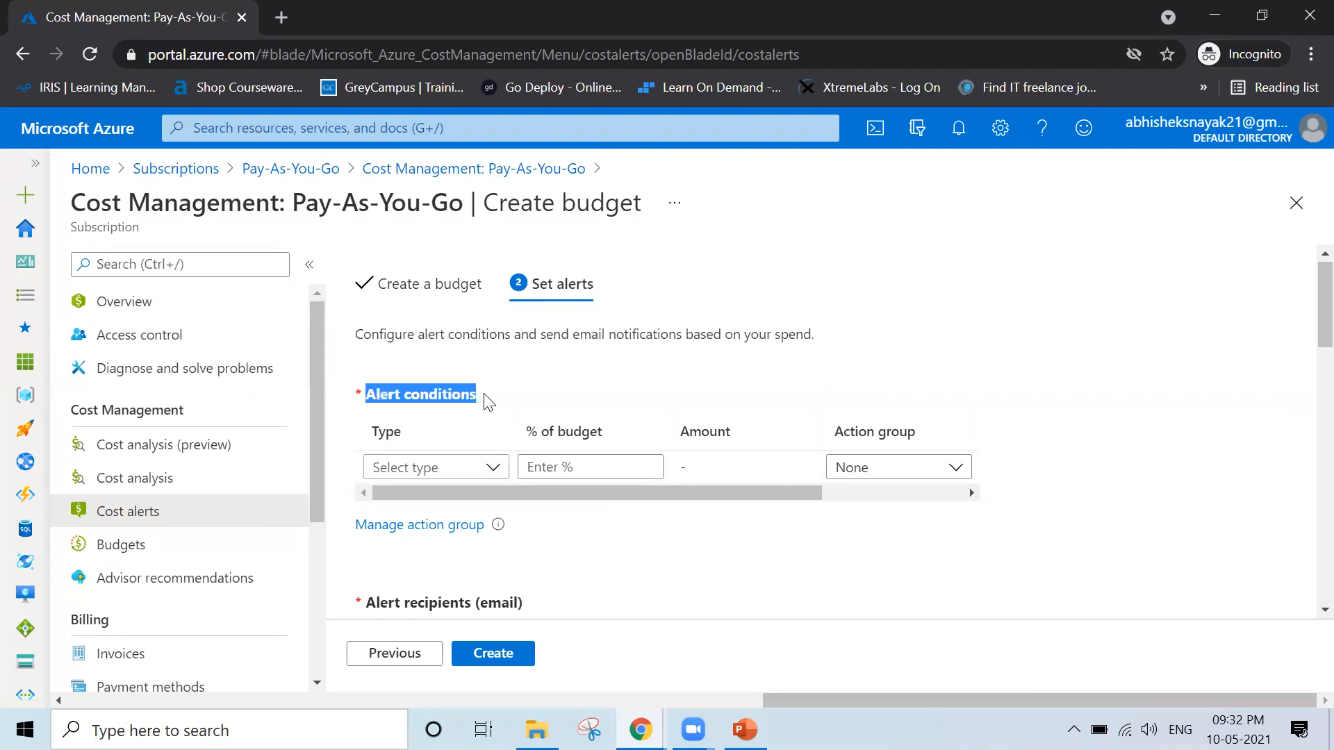
pyautogui.click(493, 468)
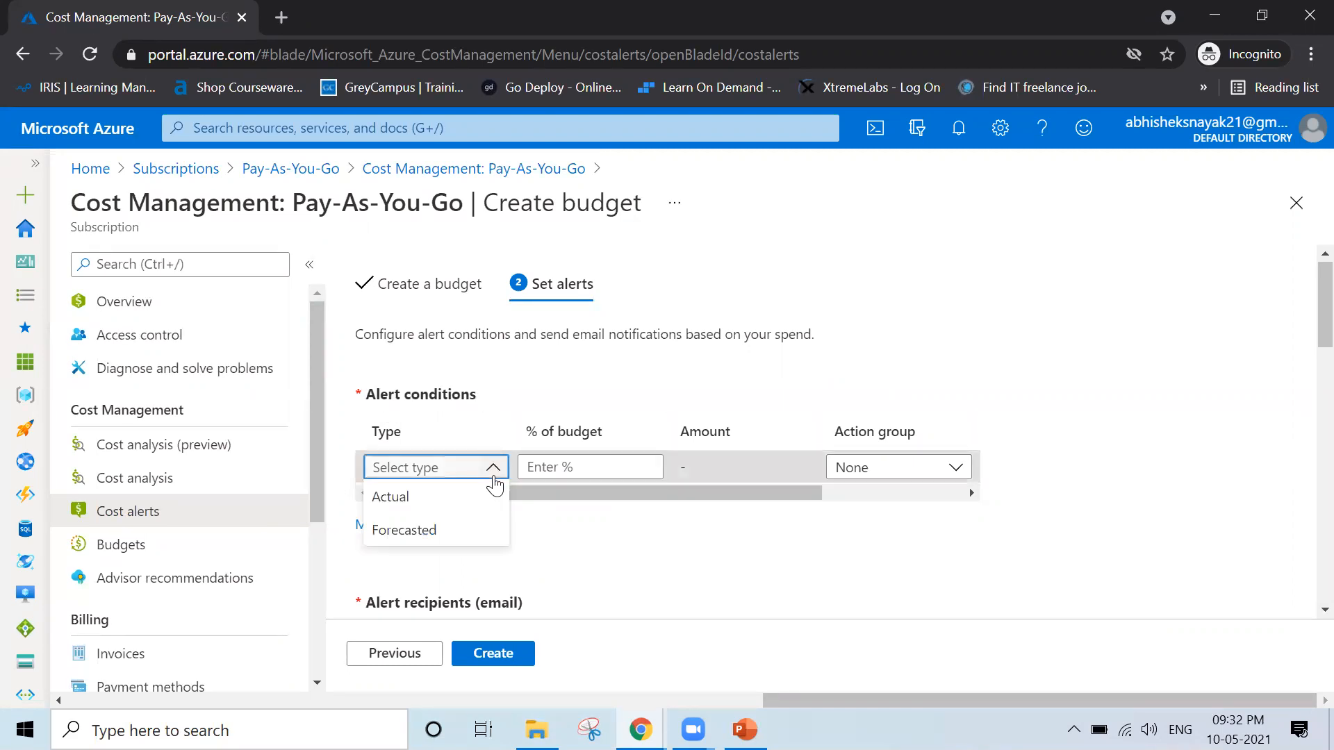
pyautogui.click(452, 496)
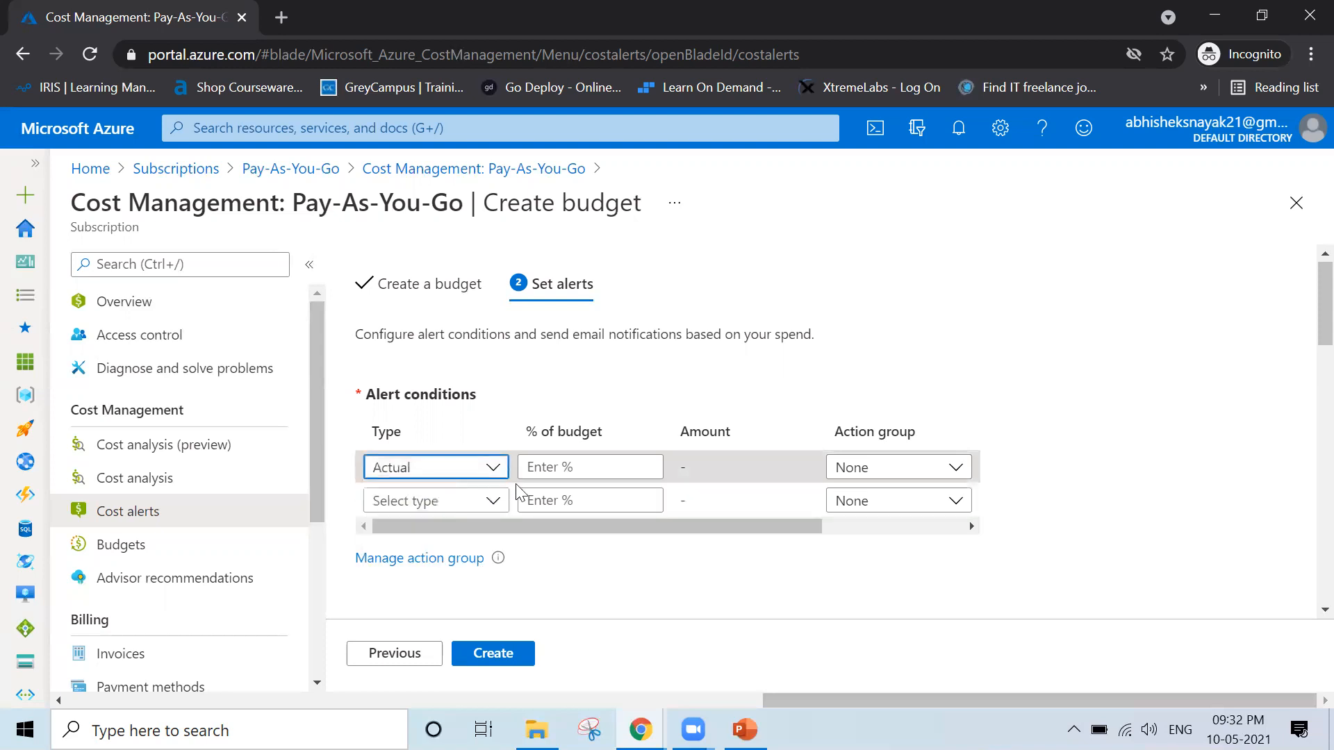
pyautogui.click(569, 468)
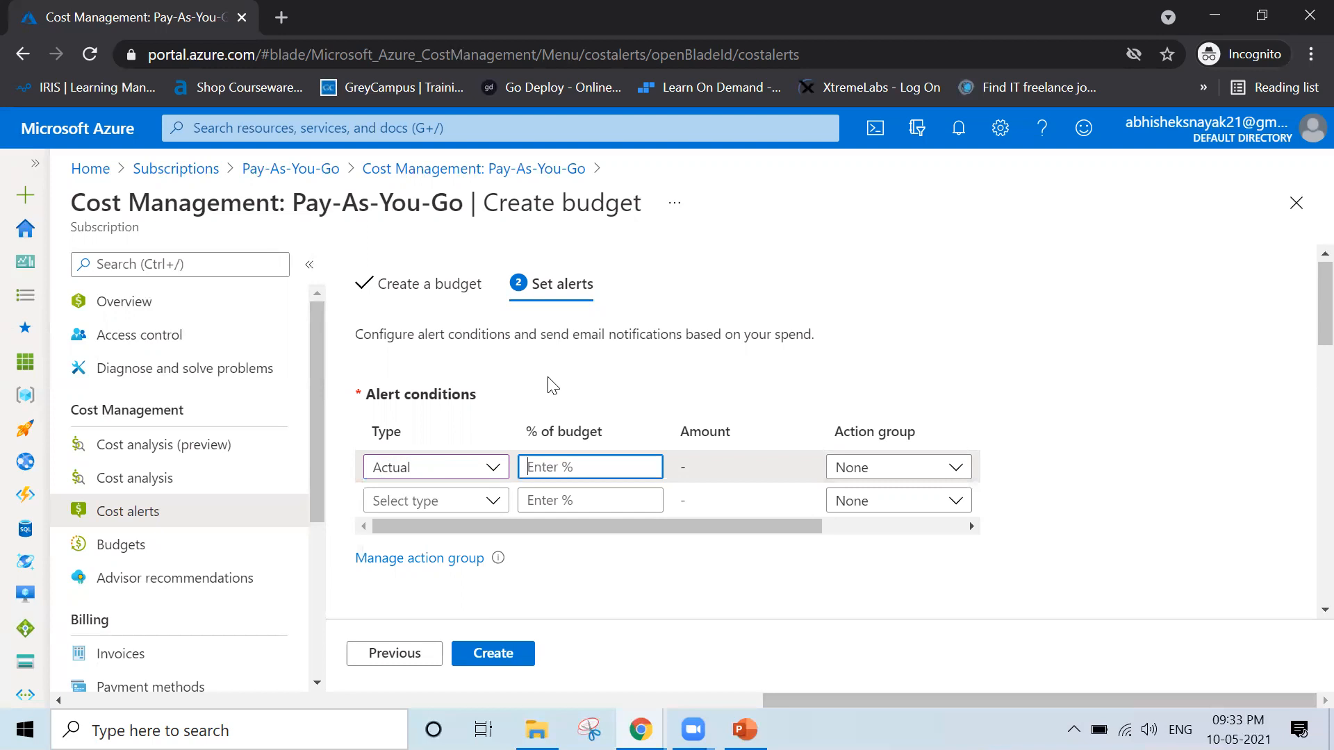
pyautogui.write('50')
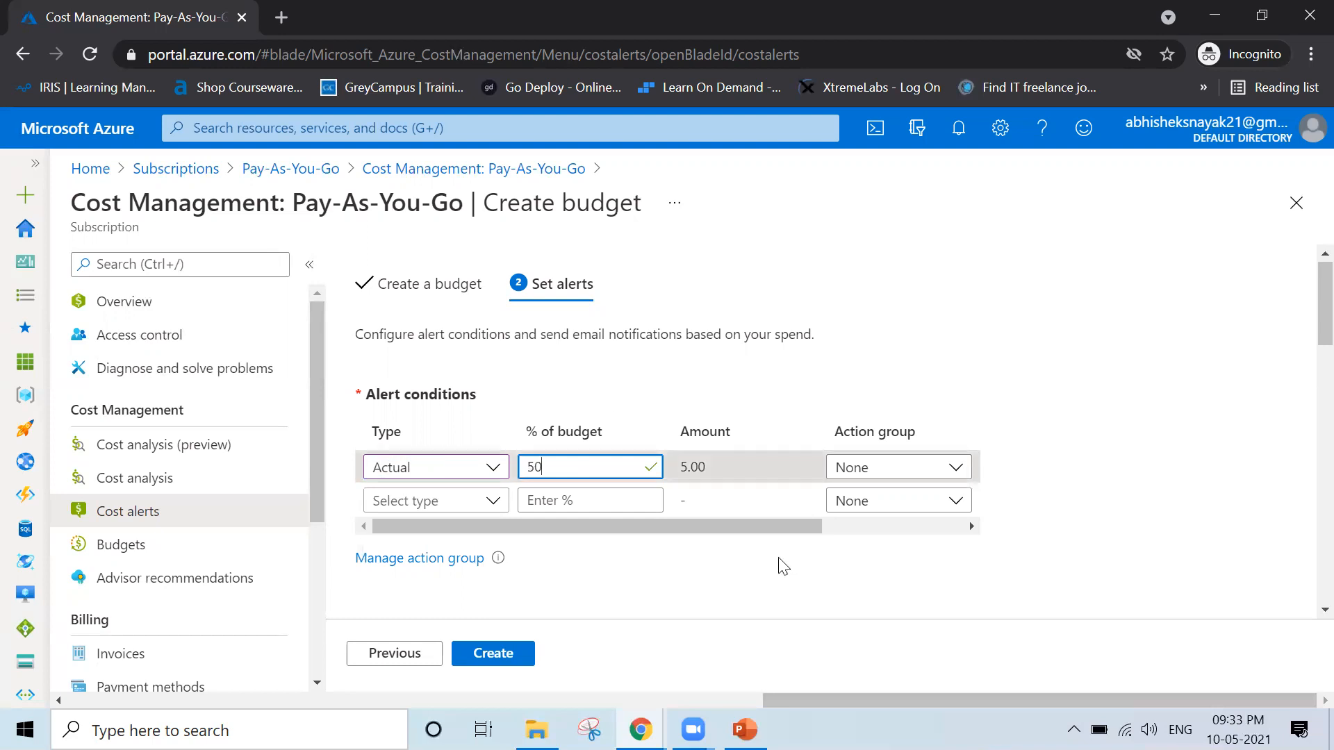
pyautogui.moveTo(683, 468); pyautogui.dragTo(710, 469)
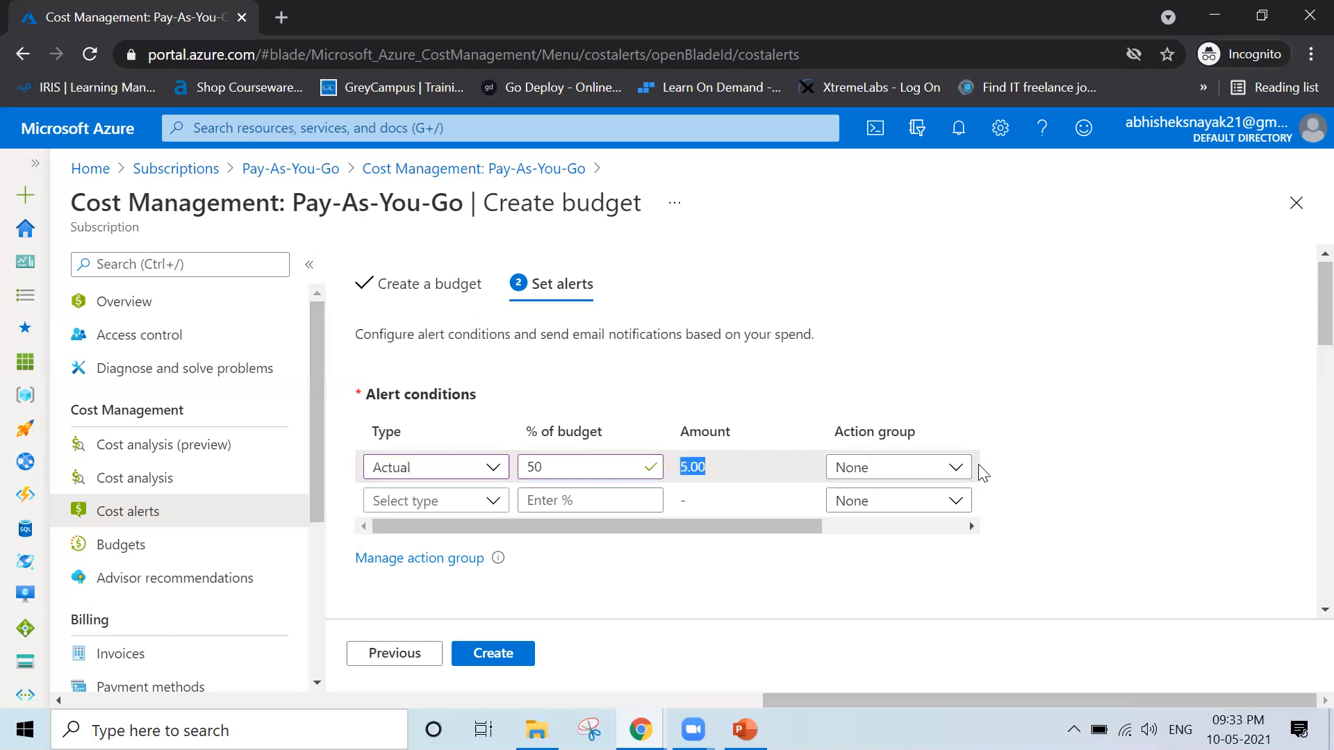
# Check which action groups are available for the Actual 50% alert condition
pyautogui.click(953, 469)
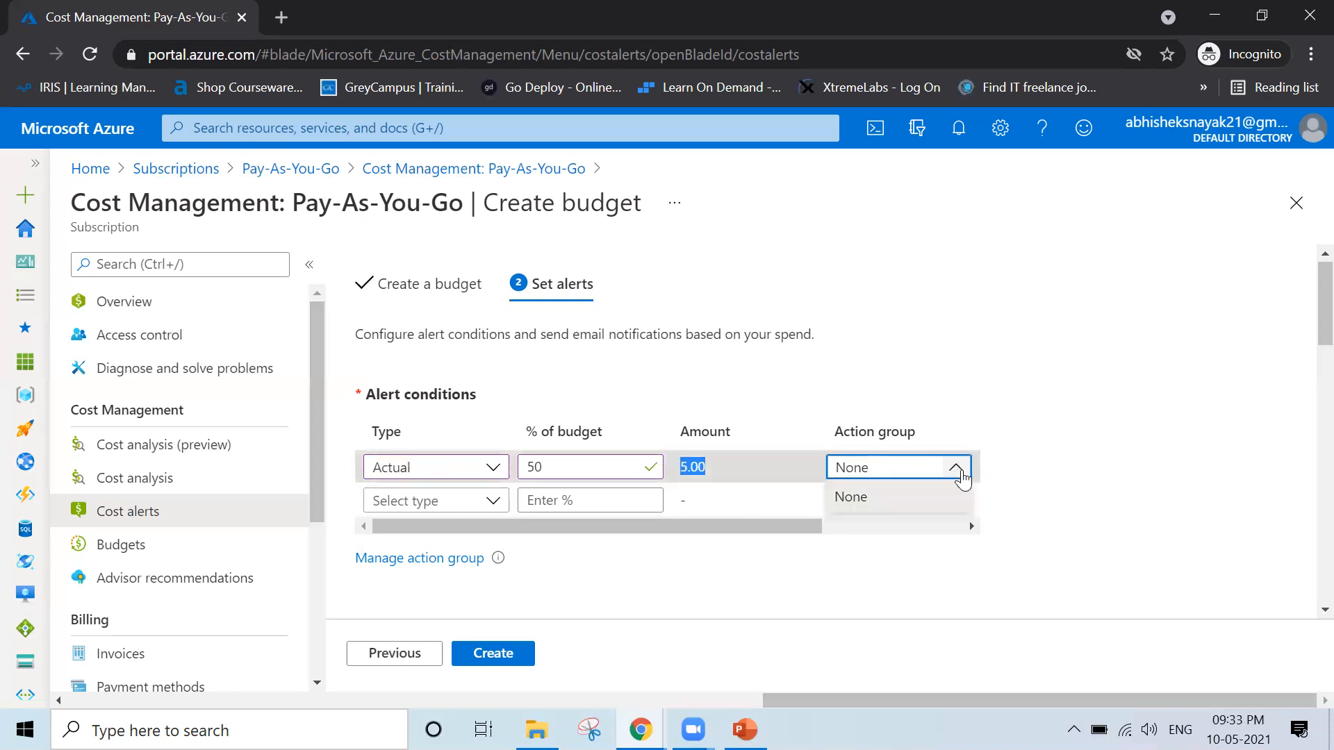
pyautogui.click(1043, 375)
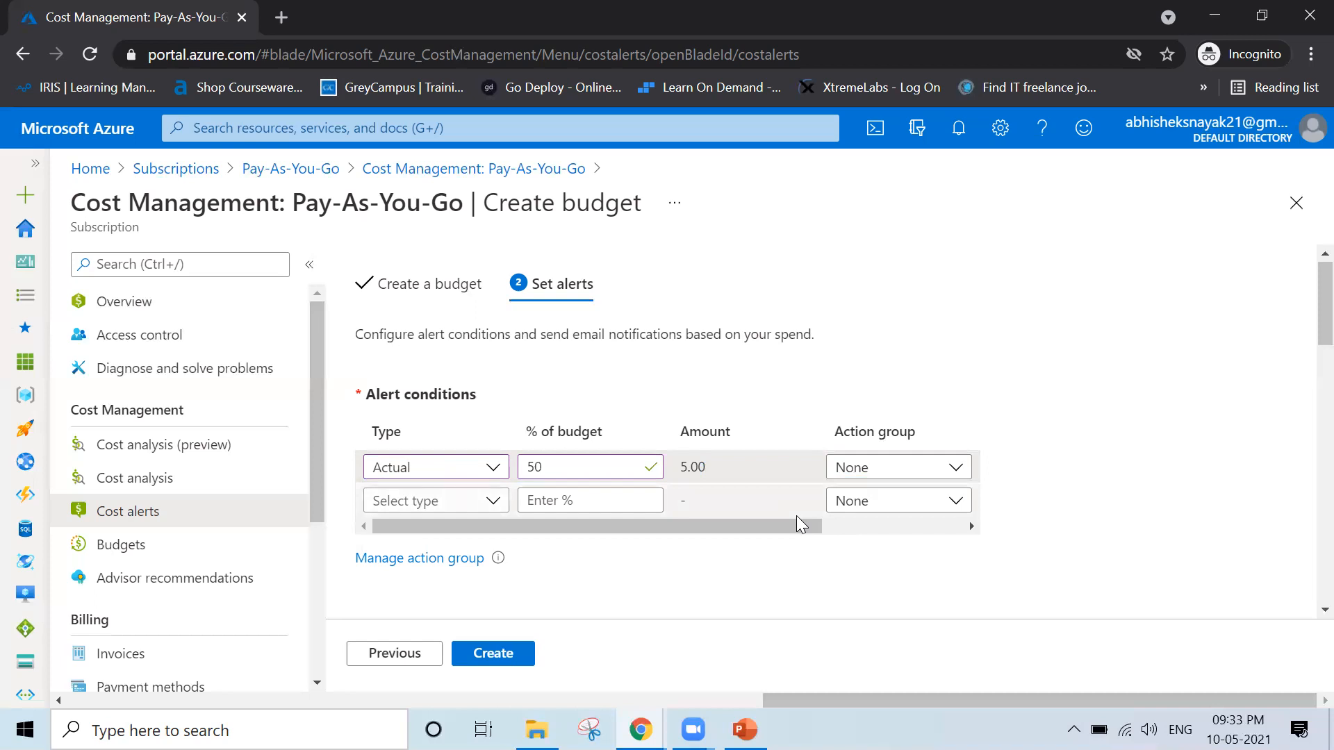
pyautogui.click(959, 470)
pyautogui.click(1089, 472)
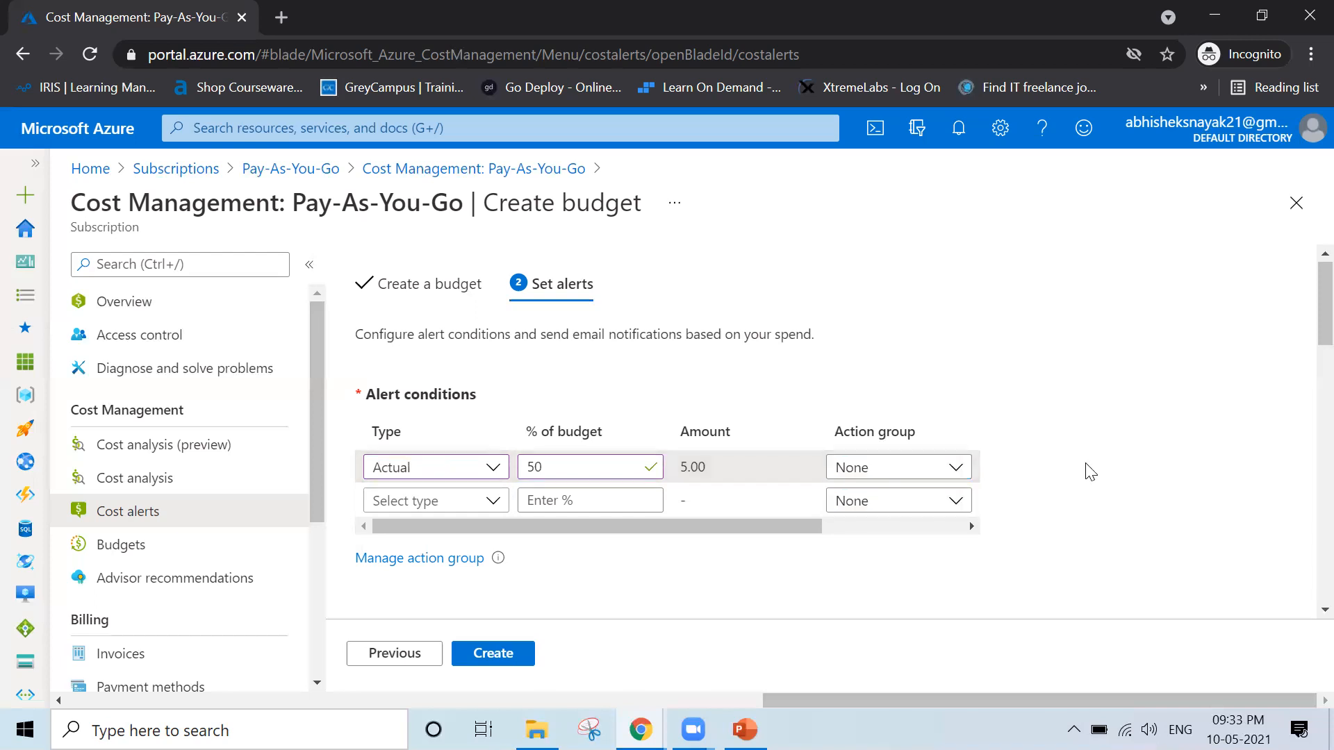
# Open action group management from the budget's alert settings and start creating a new action group
pyautogui.scroll(-2, 1089, 473)
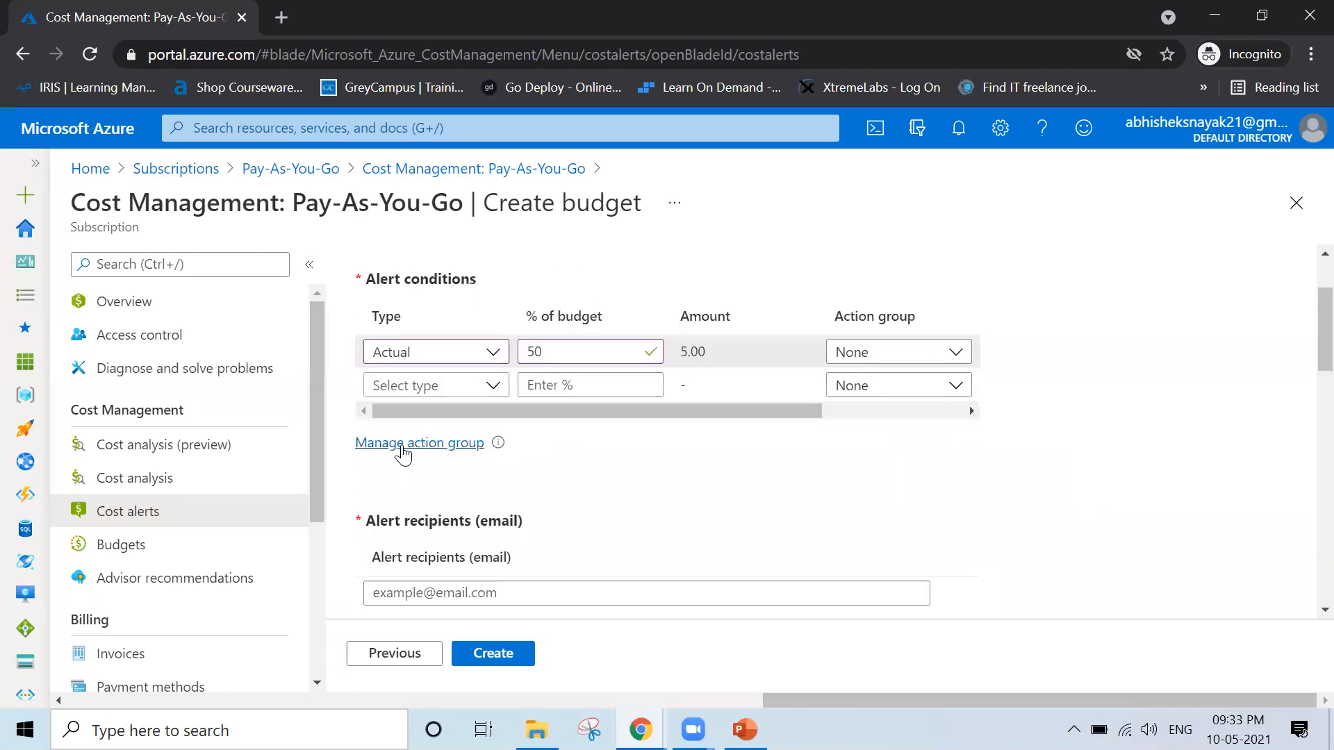
pyautogui.click(402, 448)
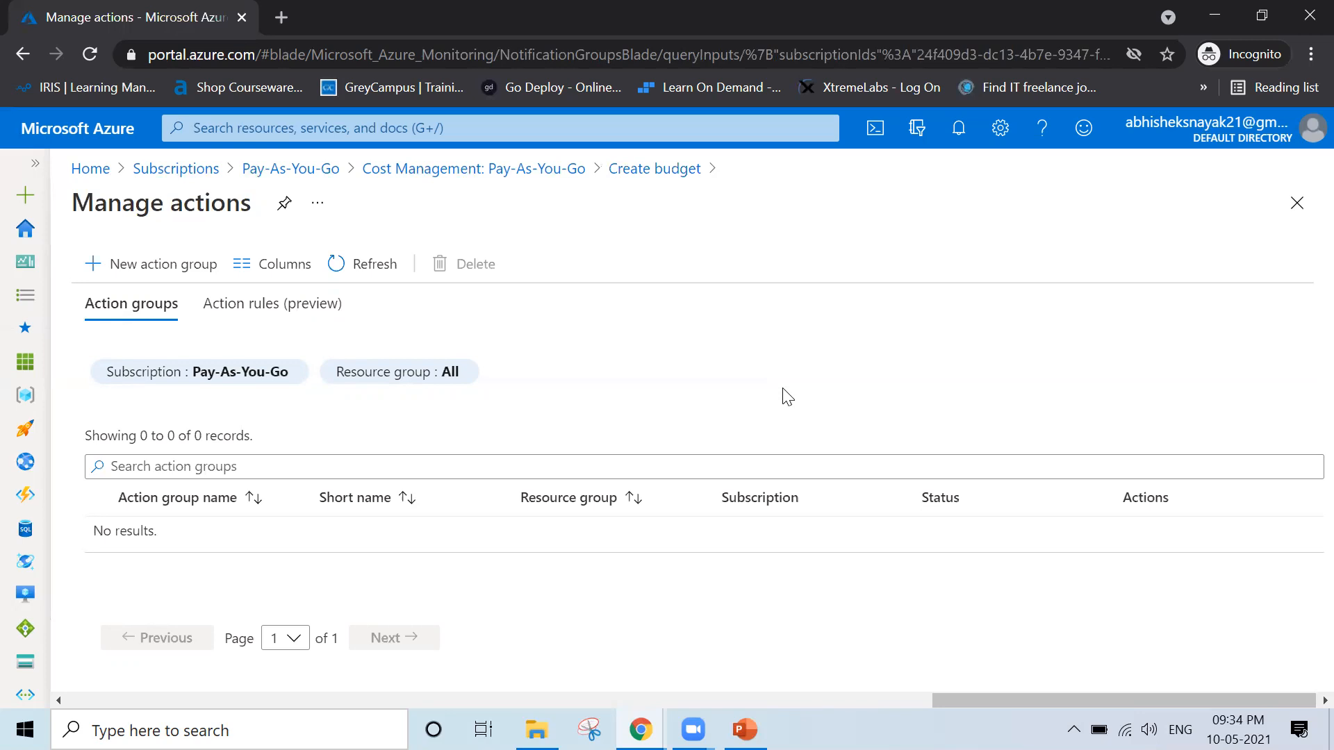
pyautogui.click(149, 273)
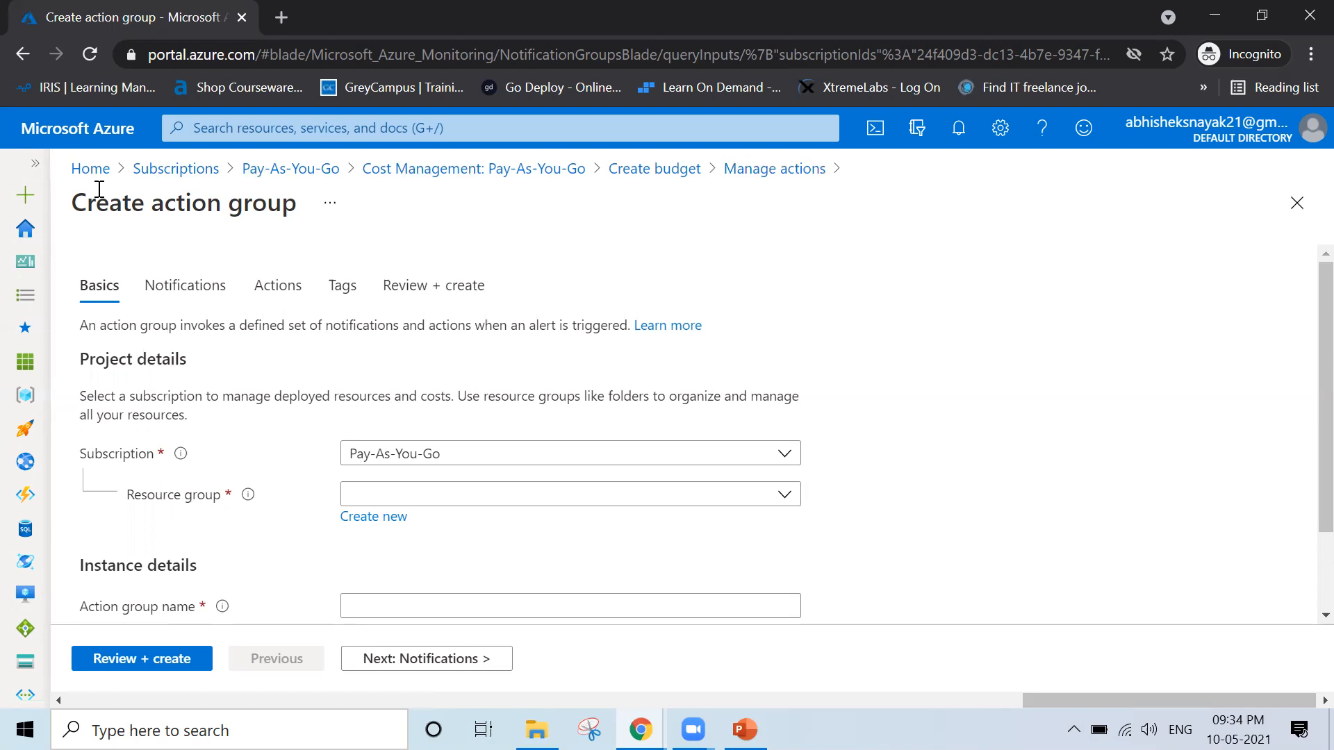
# Check the existing resource groups and create a new one named Training for the action group
pyautogui.click(423, 501)
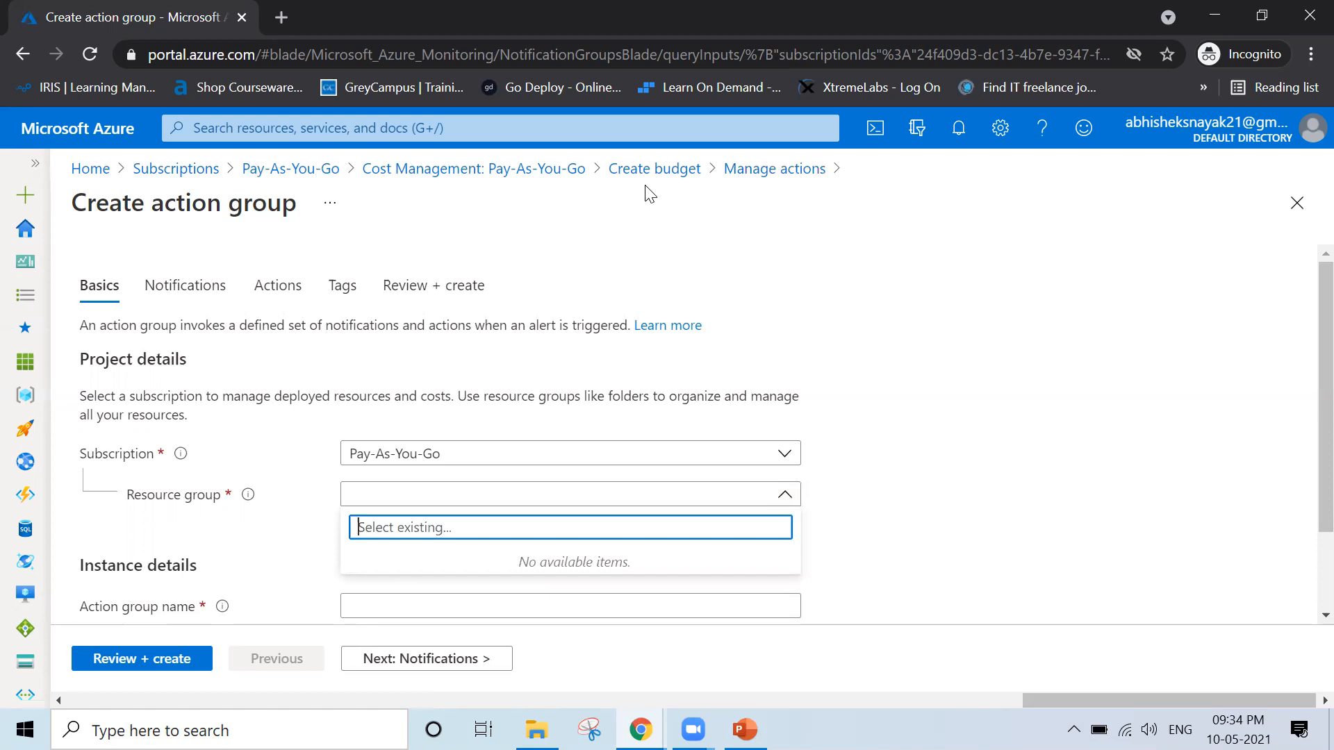
pyautogui.click(999, 522)
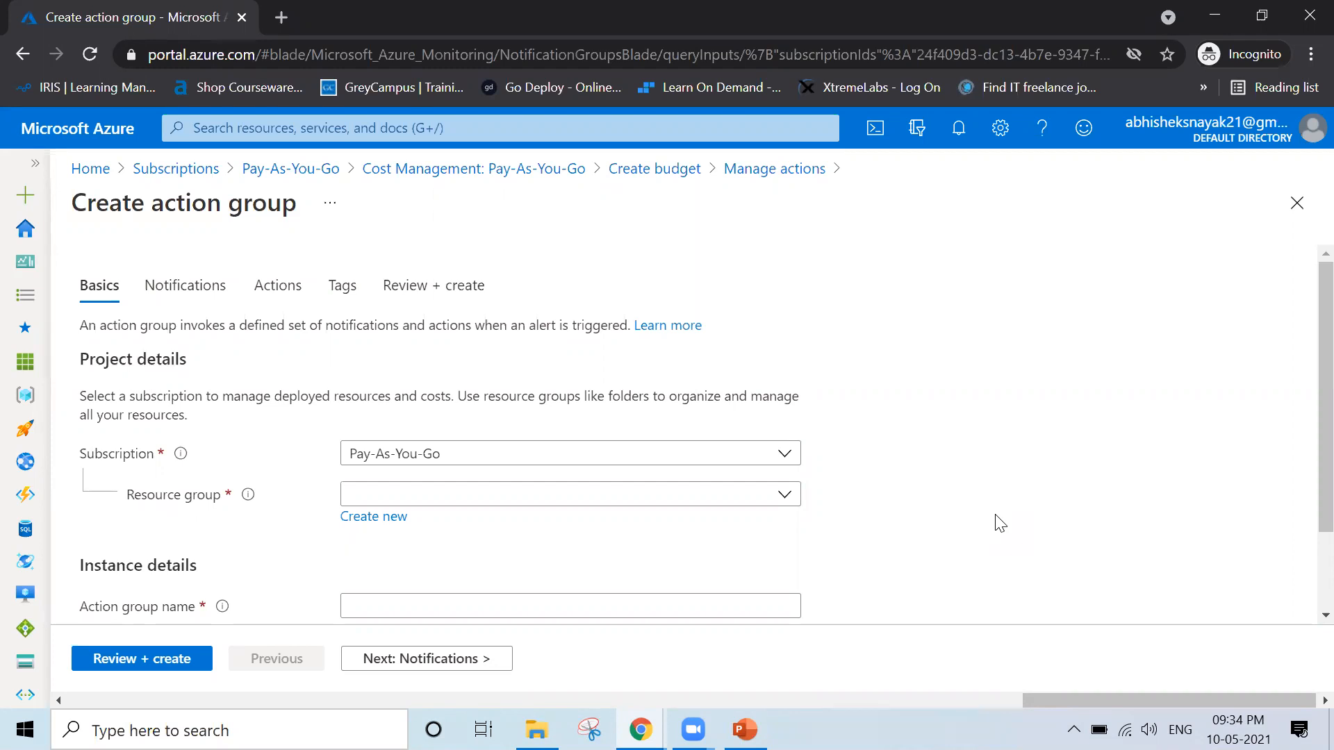
pyautogui.click(512, 504)
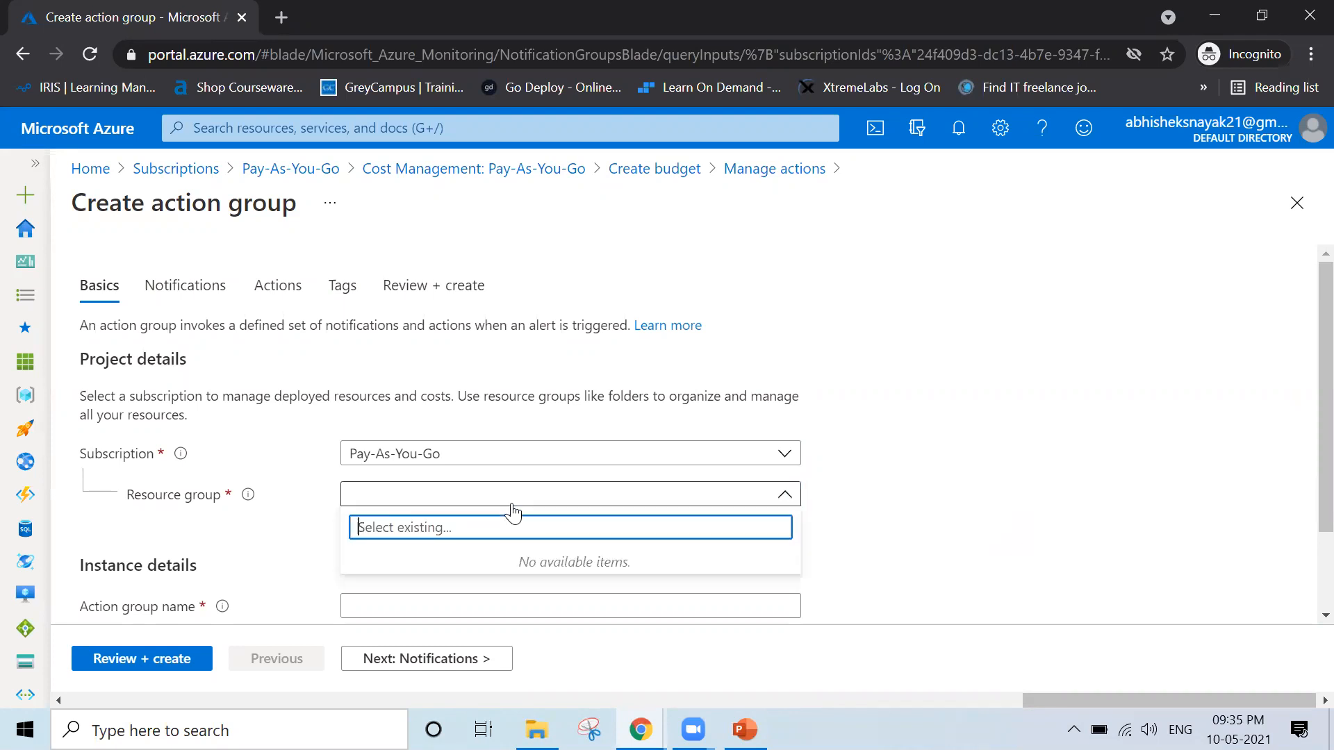
pyautogui.click(512, 505)
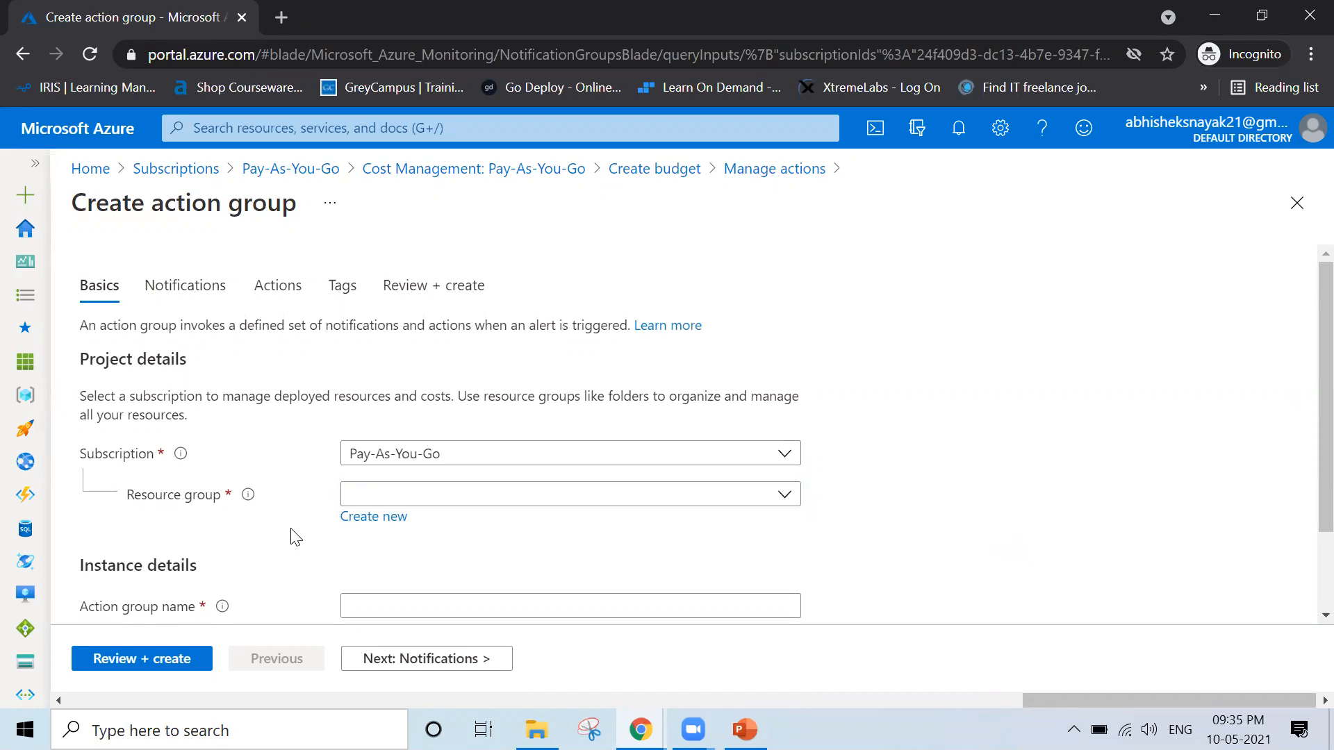
pyautogui.click(364, 520)
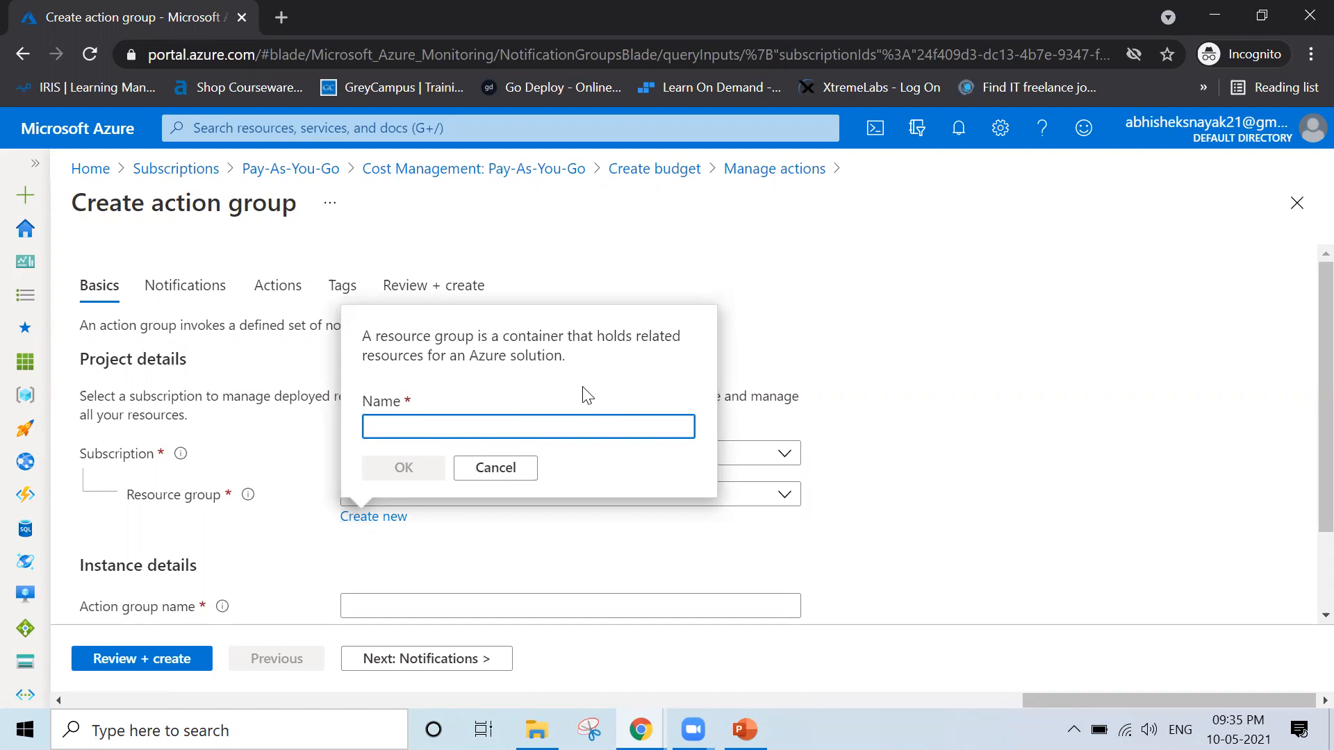
pyautogui.write('Training')
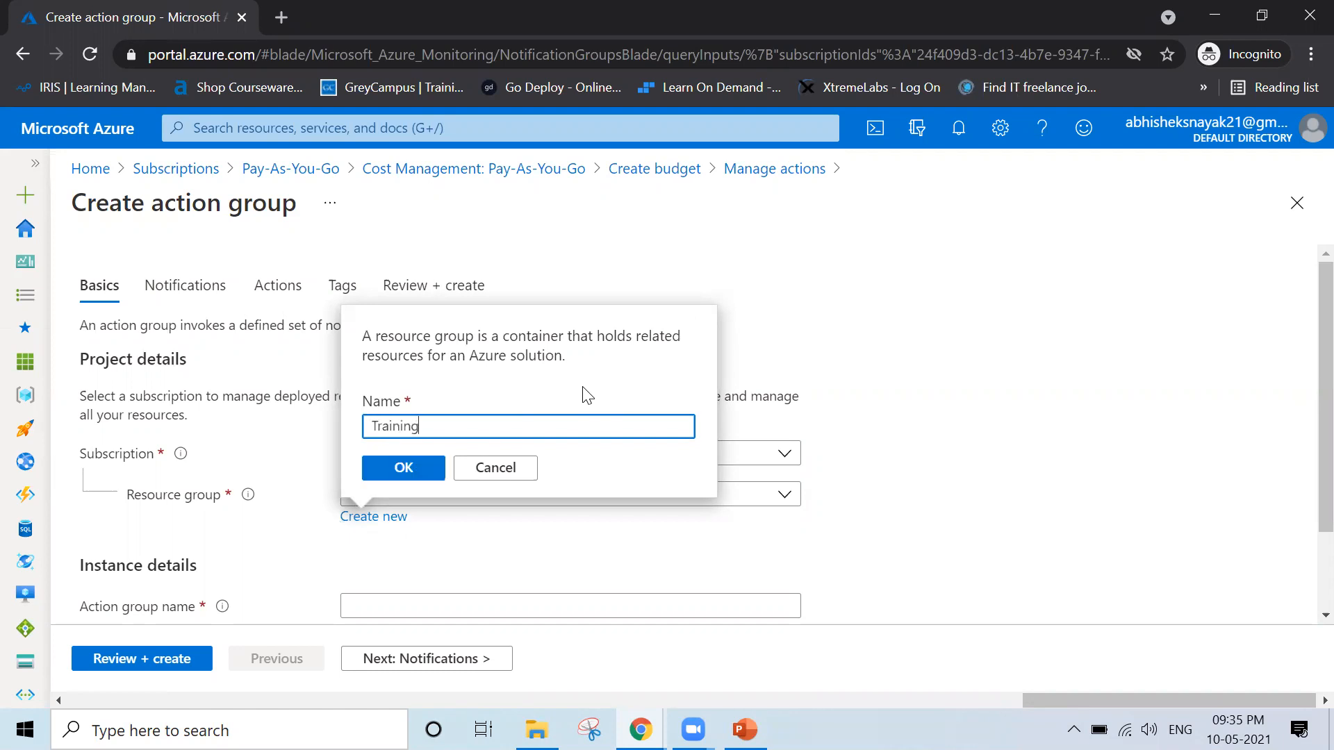
pyautogui.click(401, 468)
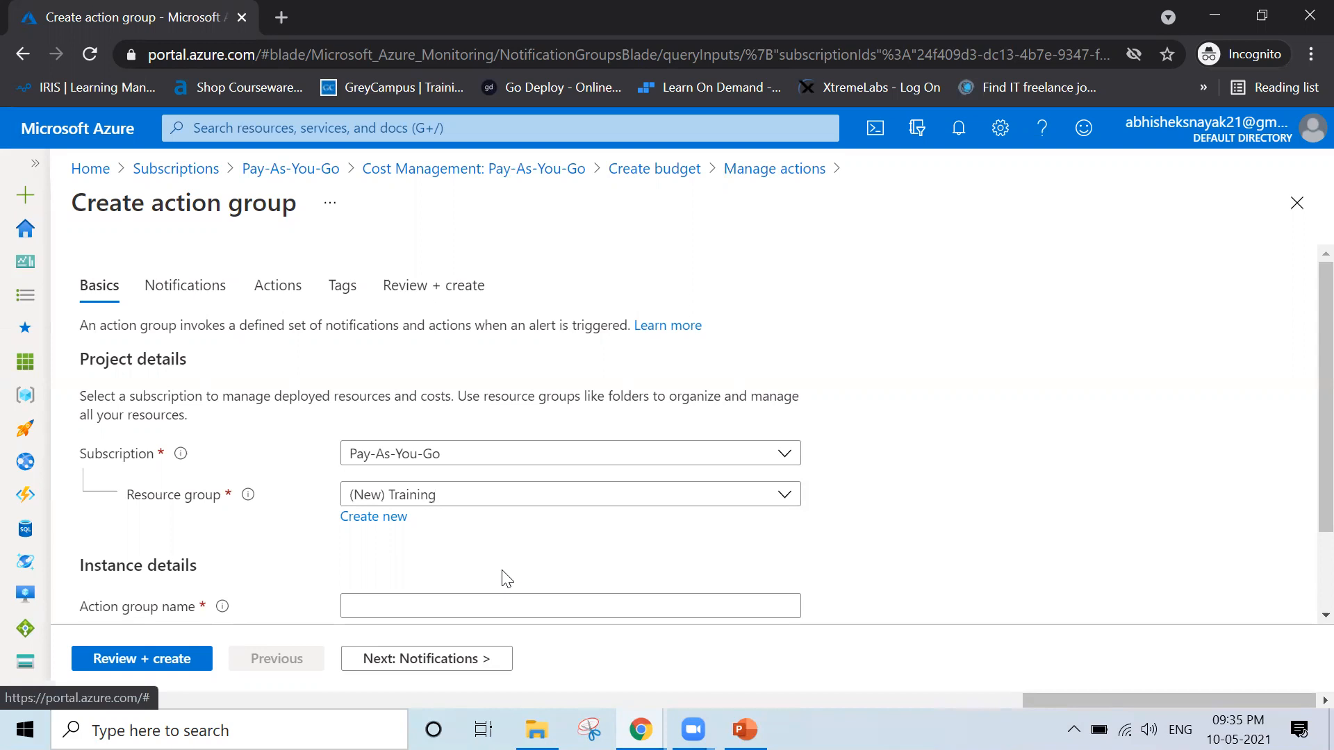
# Name the action group Action1 and proceed to its notification settings
pyautogui.scroll(-2, 506, 579)
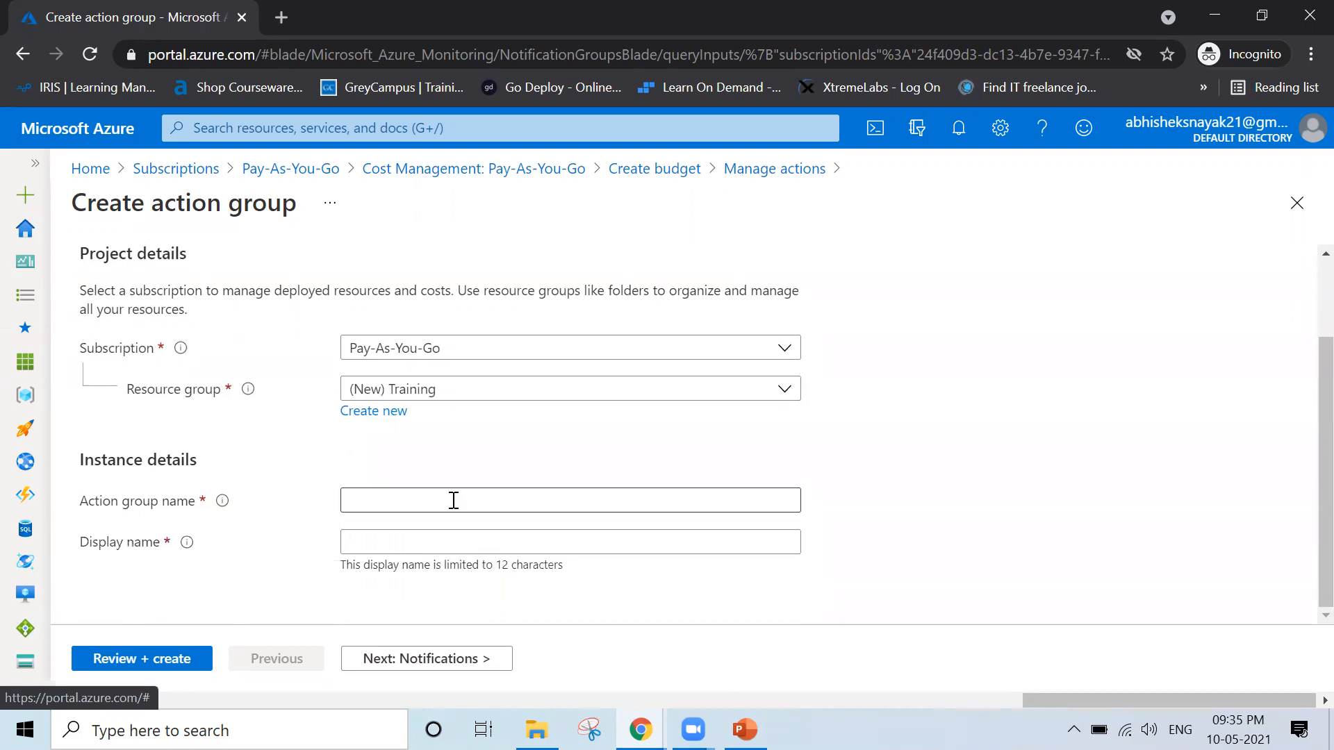
pyautogui.click(454, 500)
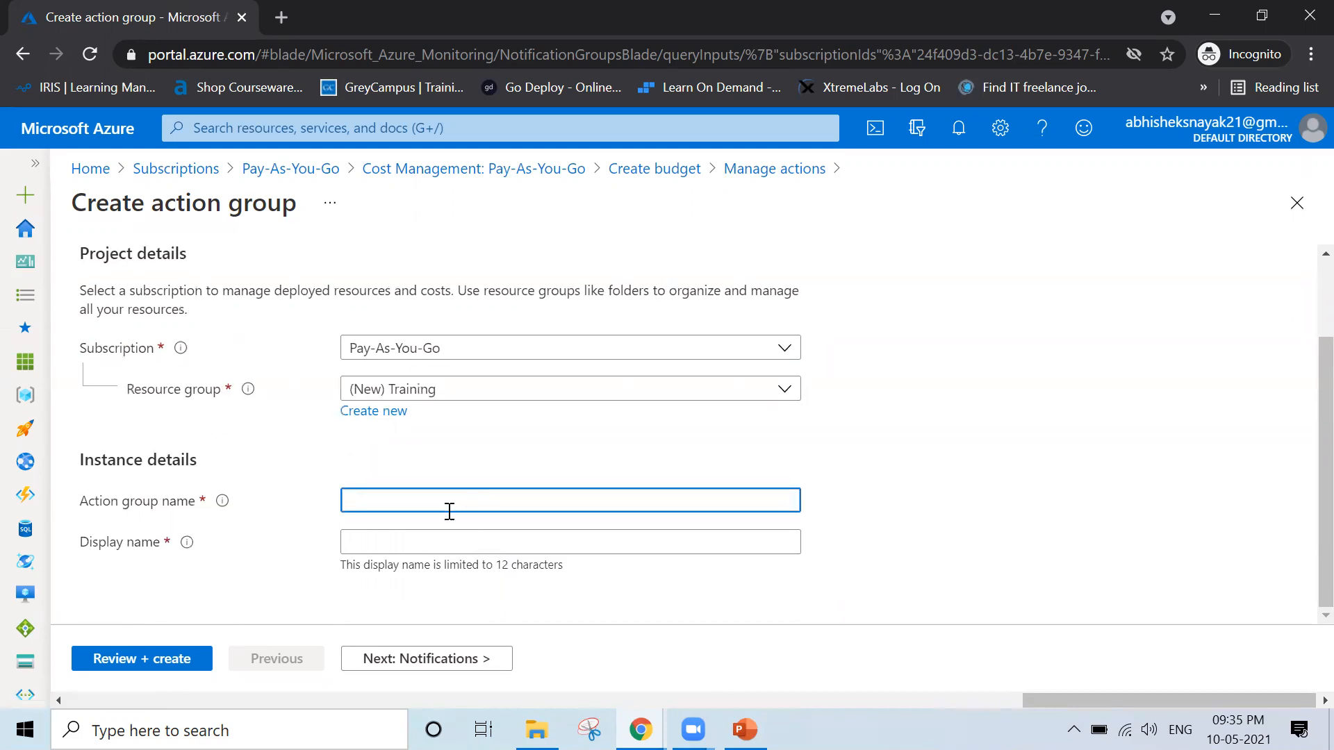
pyautogui.write('Action1')
pyautogui.click(452, 665)
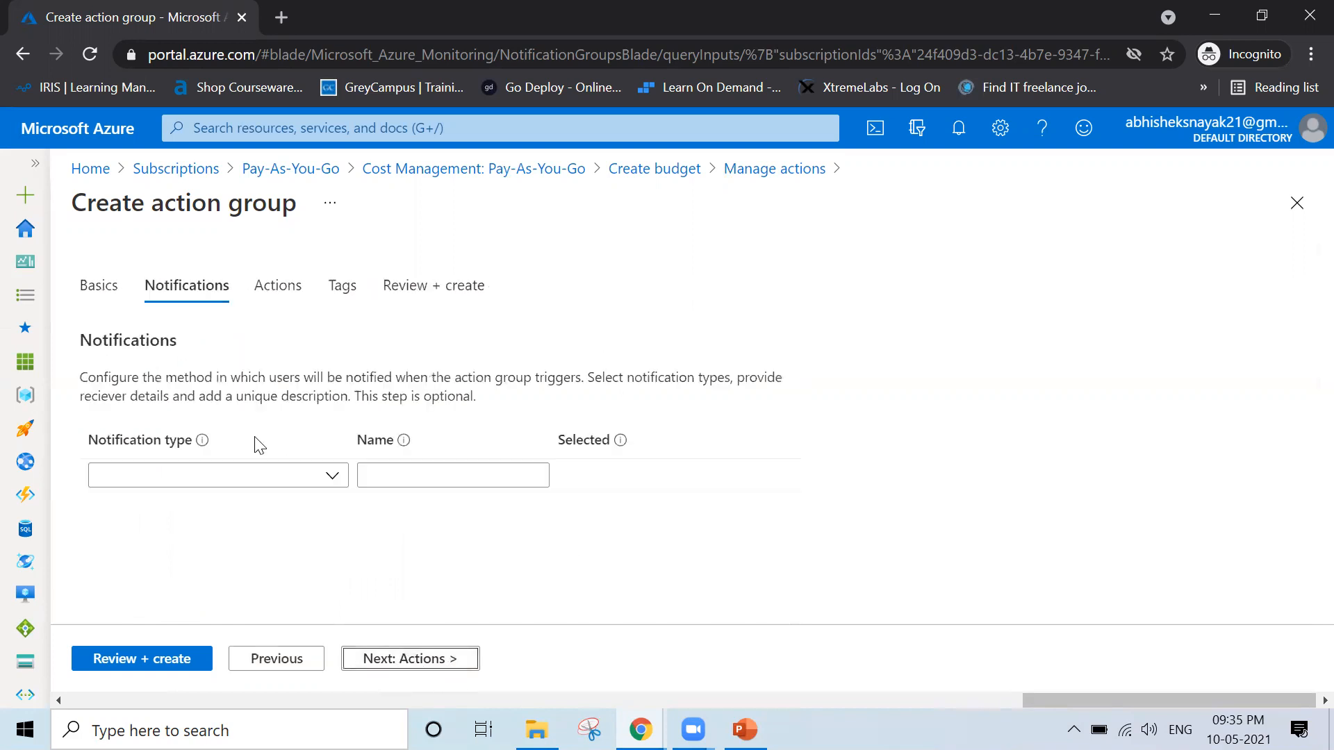
# Add an Email/SMS message/Push/Voice notification and enable Email with the recipient's e-mail address
pyautogui.click(317, 489)
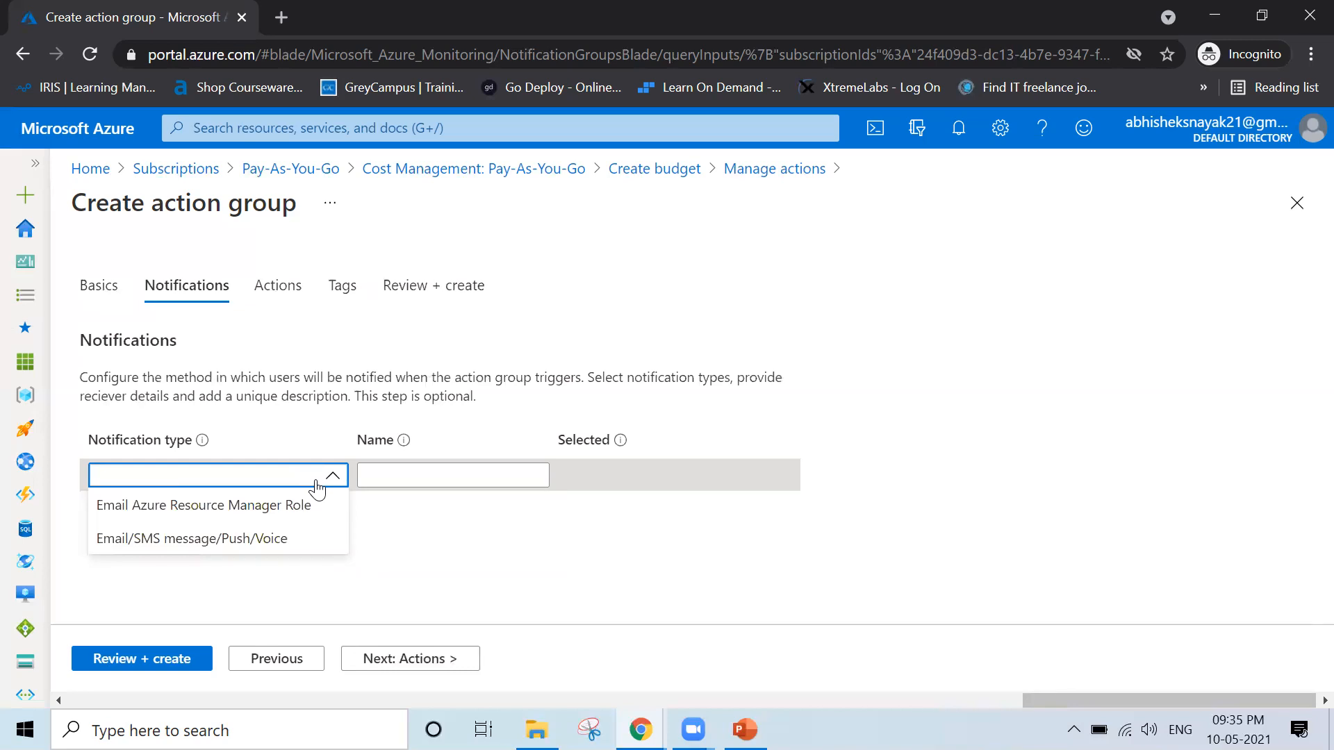
pyautogui.click(279, 549)
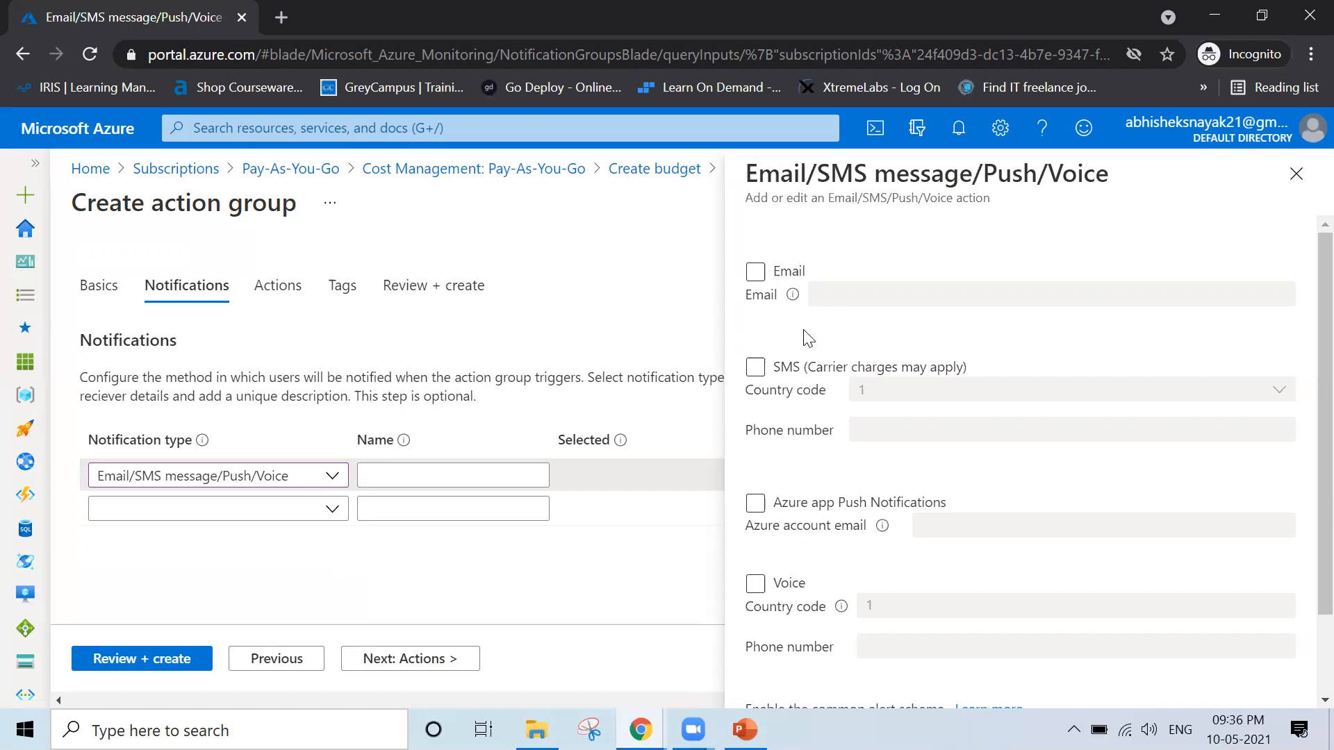
pyautogui.click(755, 273)
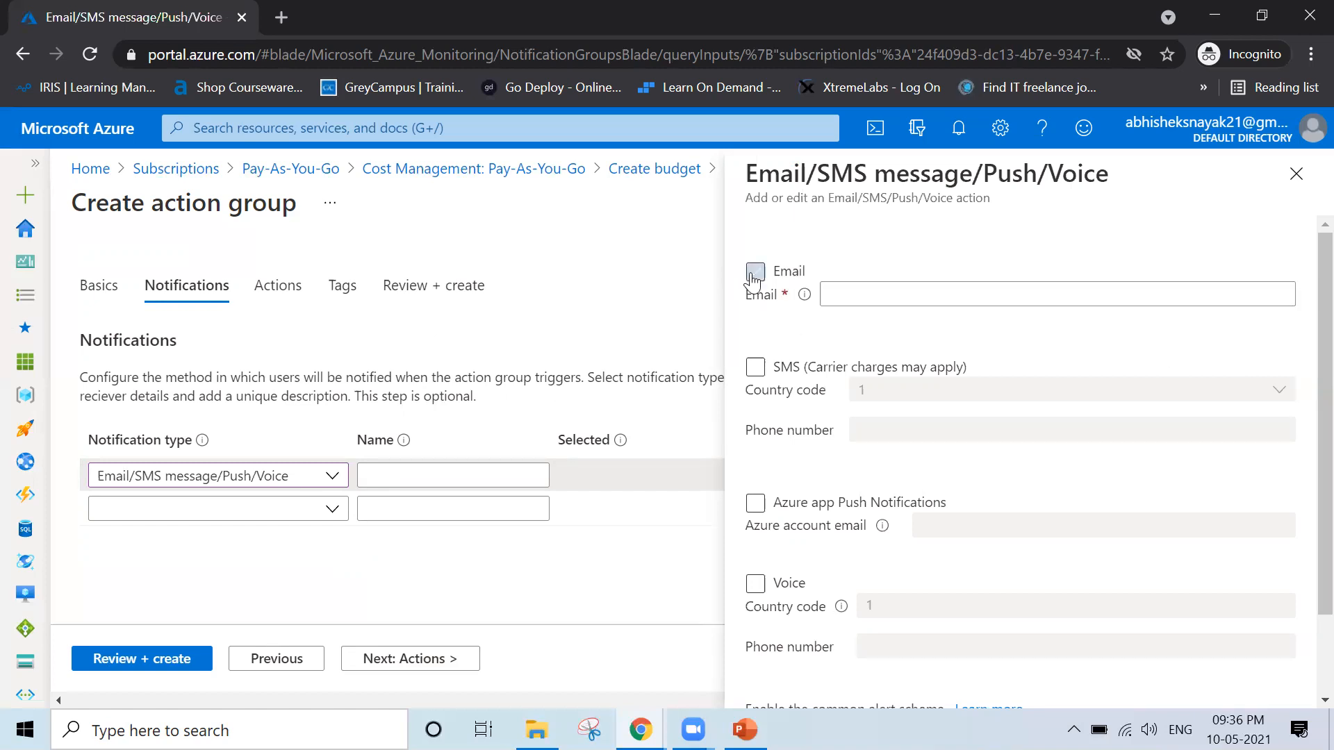
pyautogui.click(843, 287)
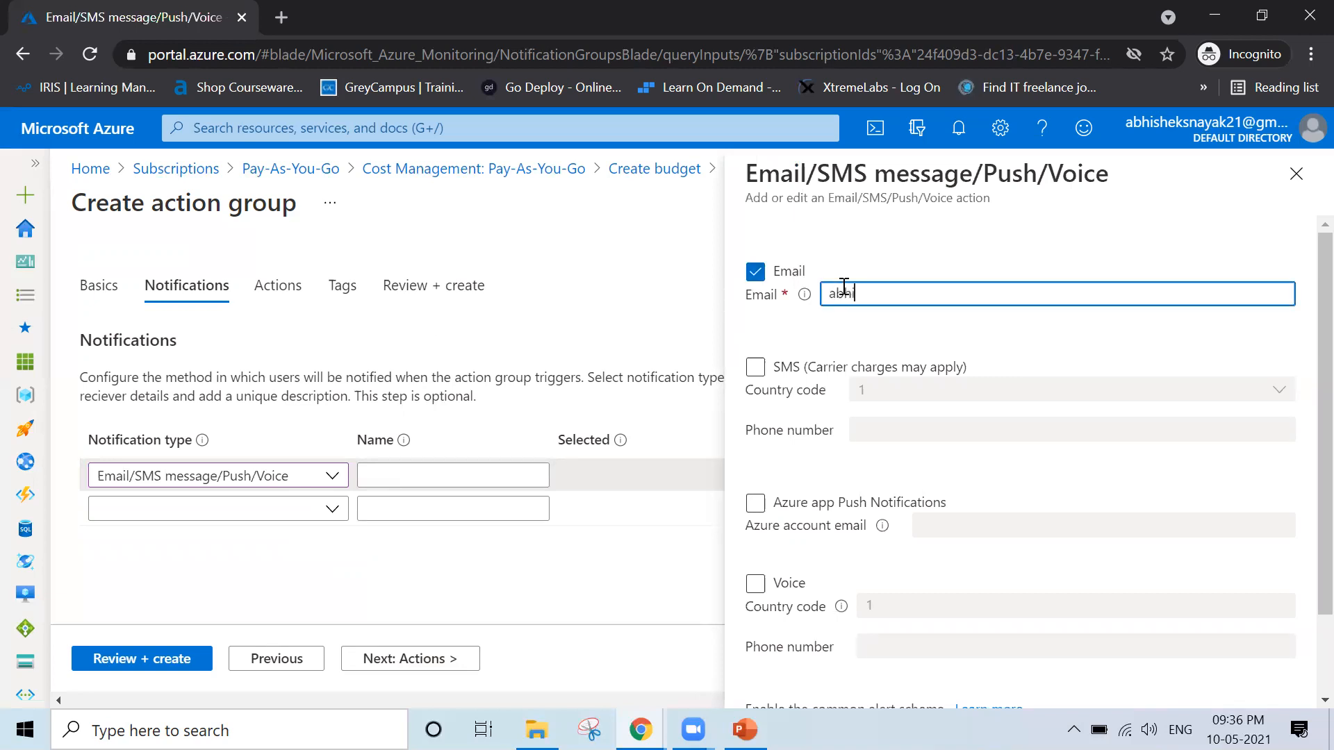
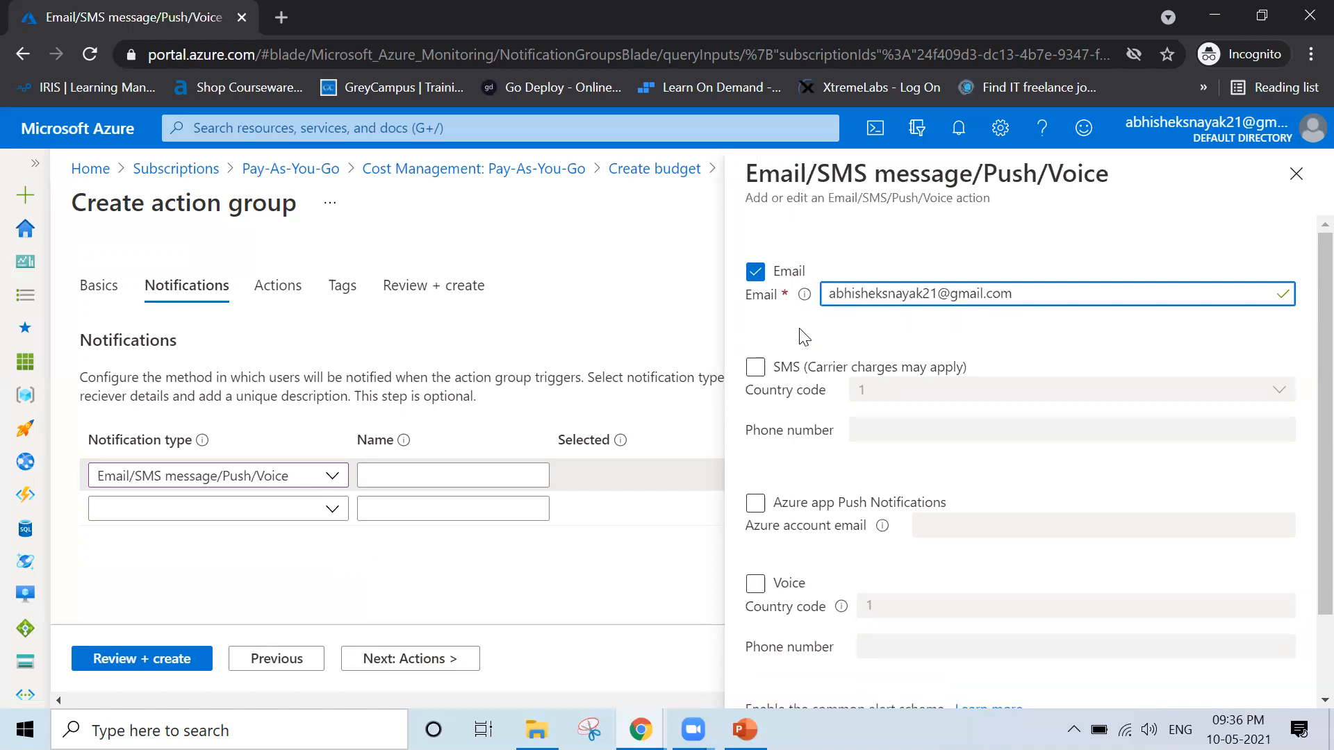
# Enable SMS for the notification with country code 91 and enter the recipient's phone number
pyautogui.click(764, 369)
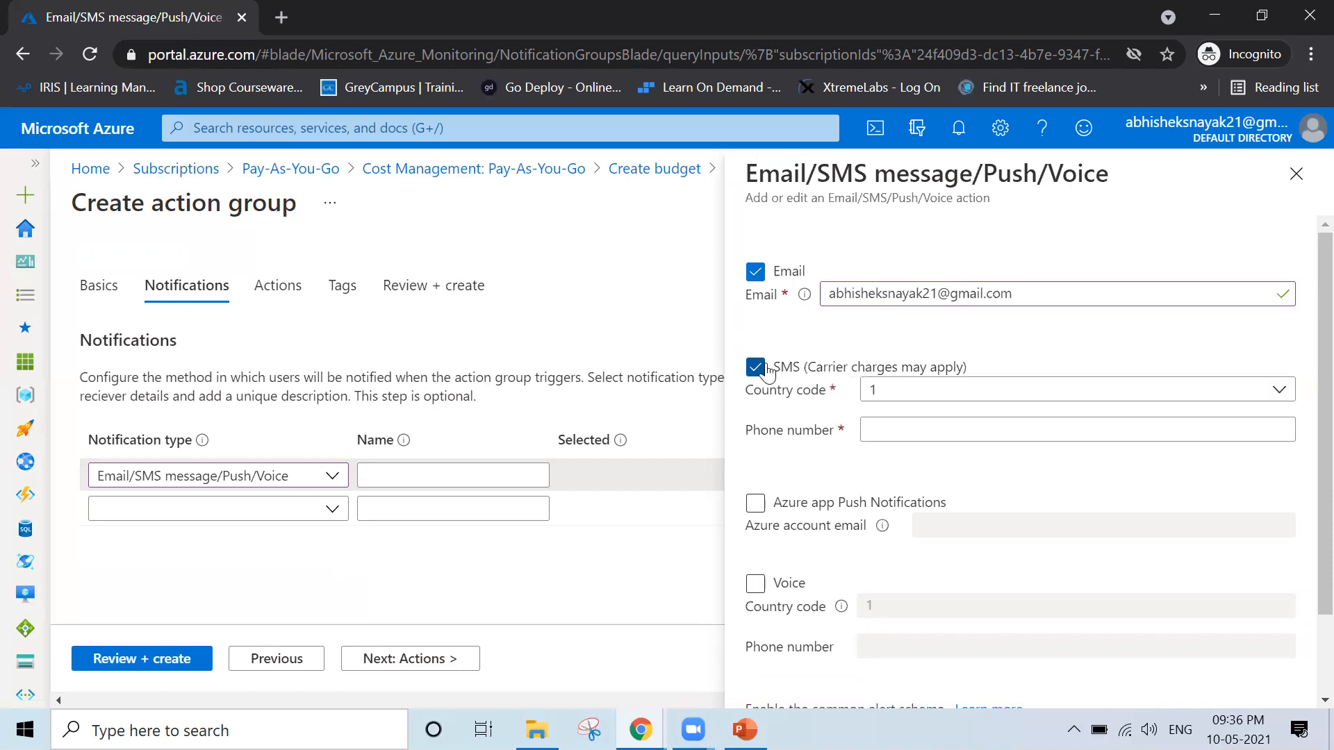
pyautogui.click(921, 408)
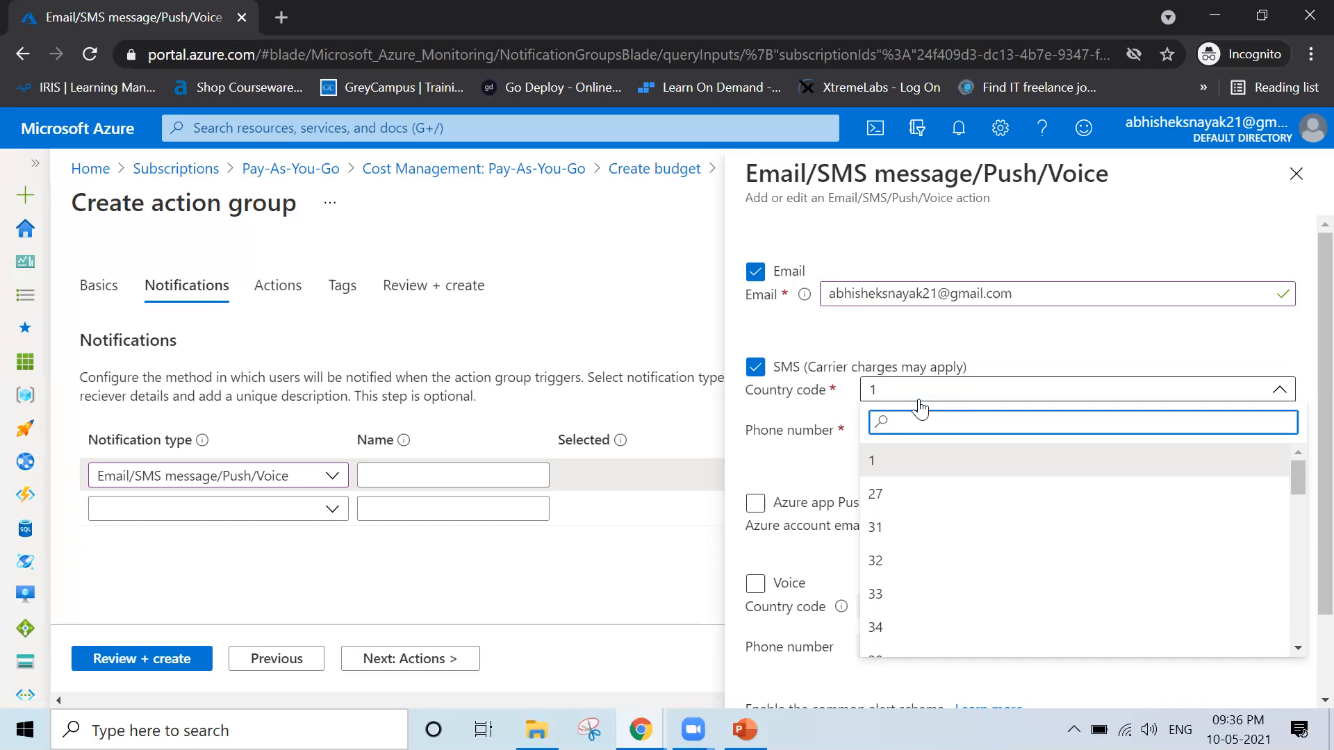
pyautogui.write('91')
pyautogui.click(890, 464)
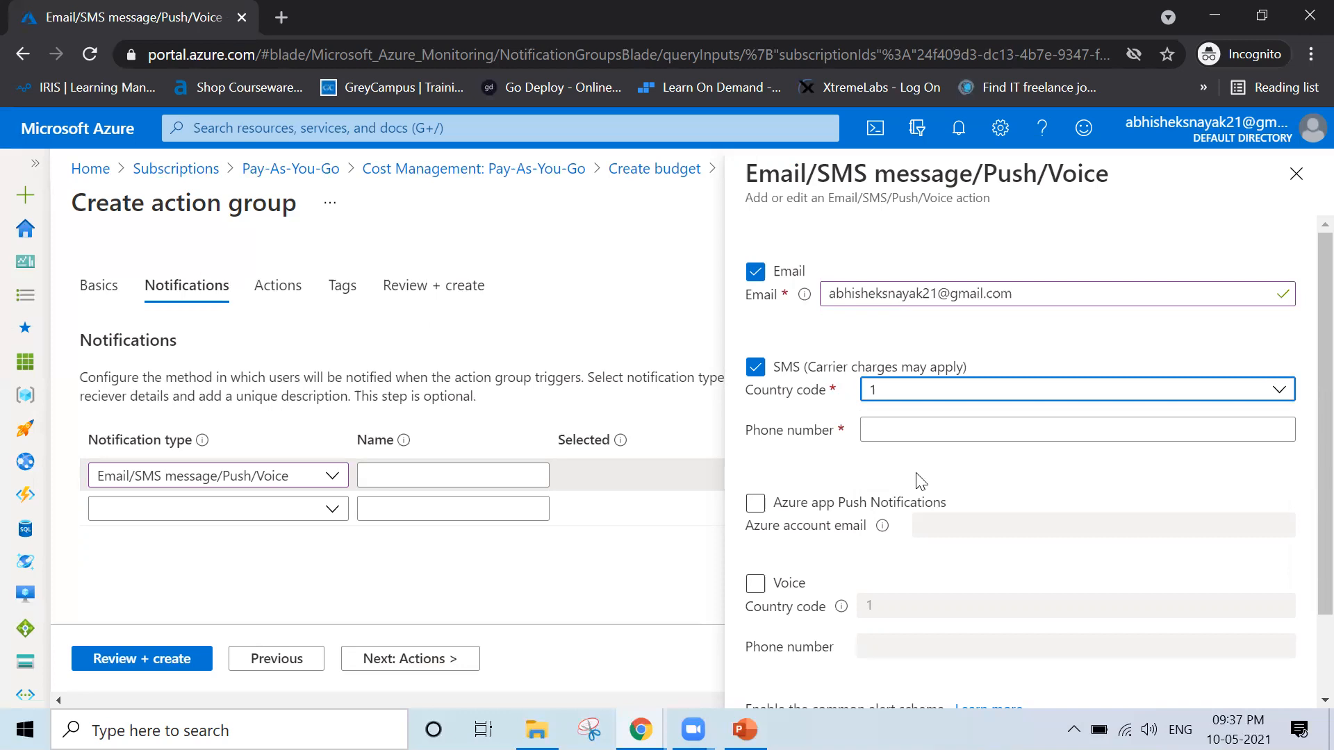
pyautogui.click(882, 425)
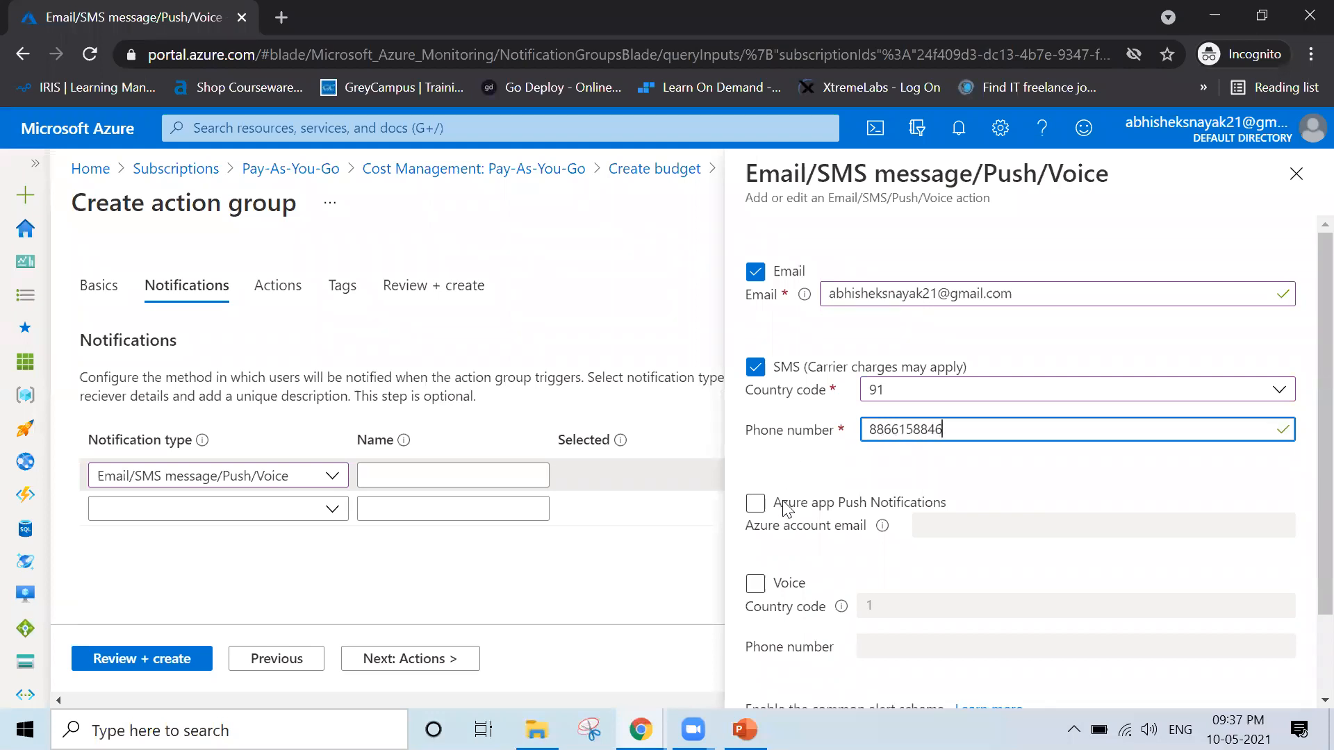
pyautogui.scroll(-1, 784, 518)
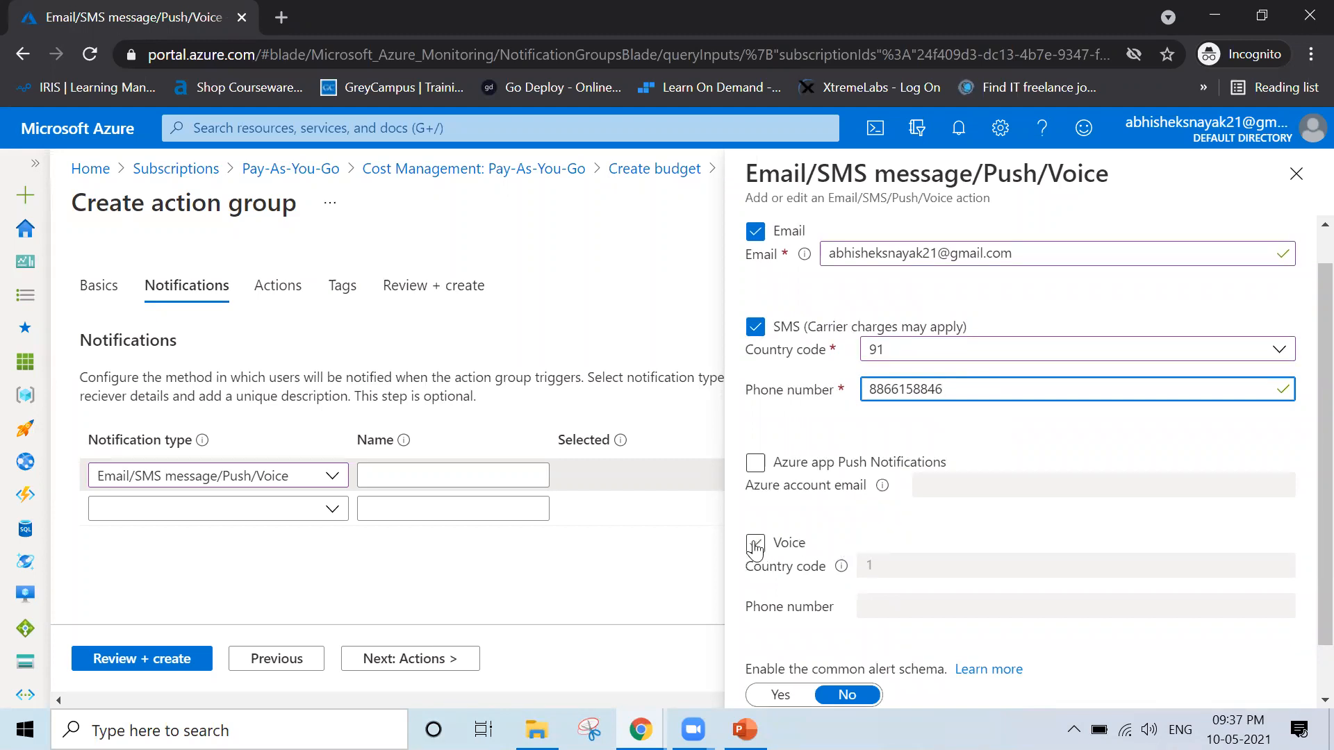
pyautogui.click(756, 543)
pyautogui.scroll(-1, 1004, 533)
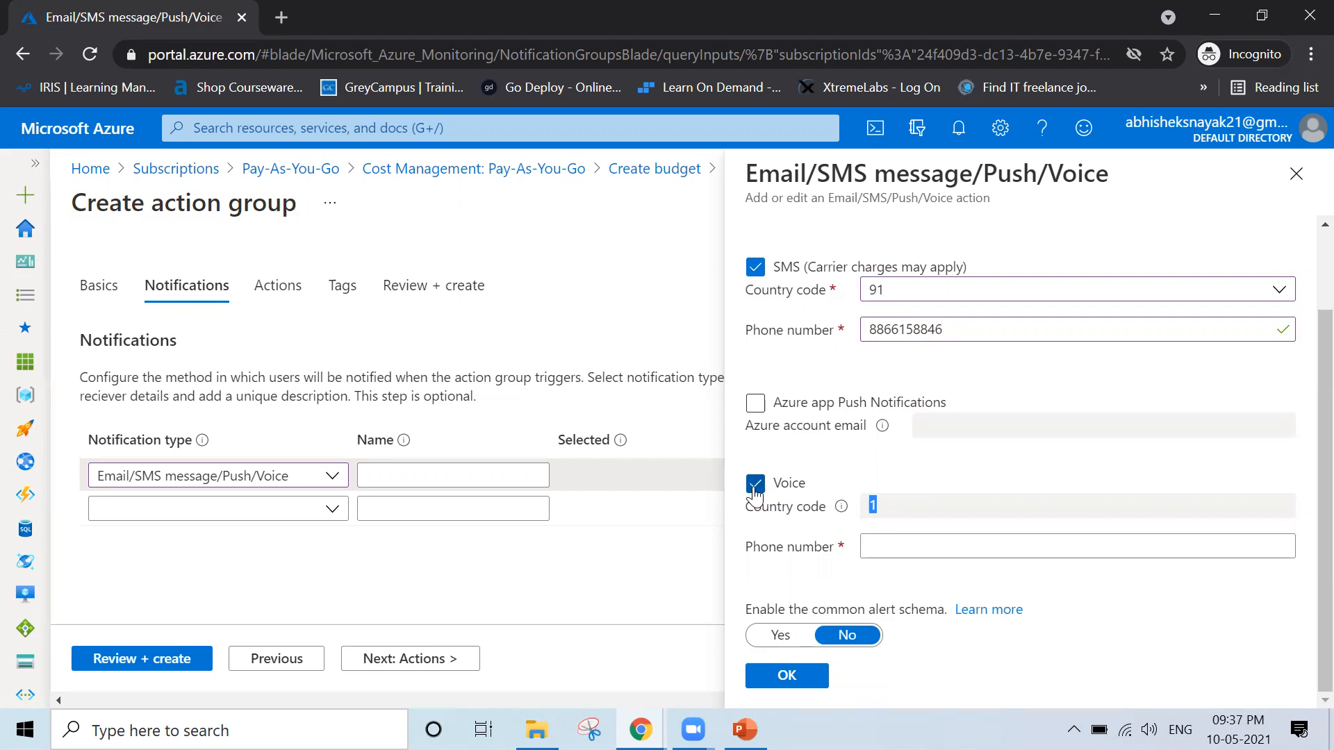
pyautogui.click(755, 487)
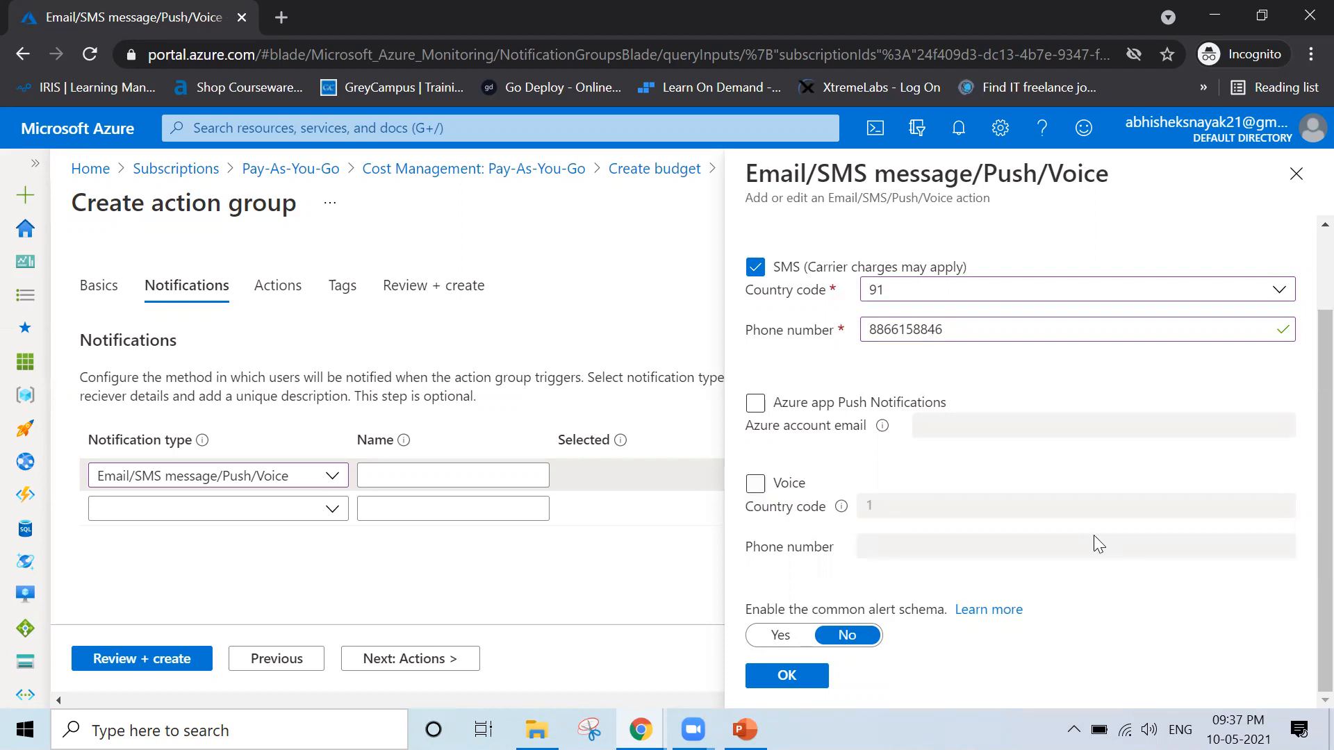
# Confirm the email and SMS notification settings and name the notification Email/SMS Alert
pyautogui.click(800, 681)
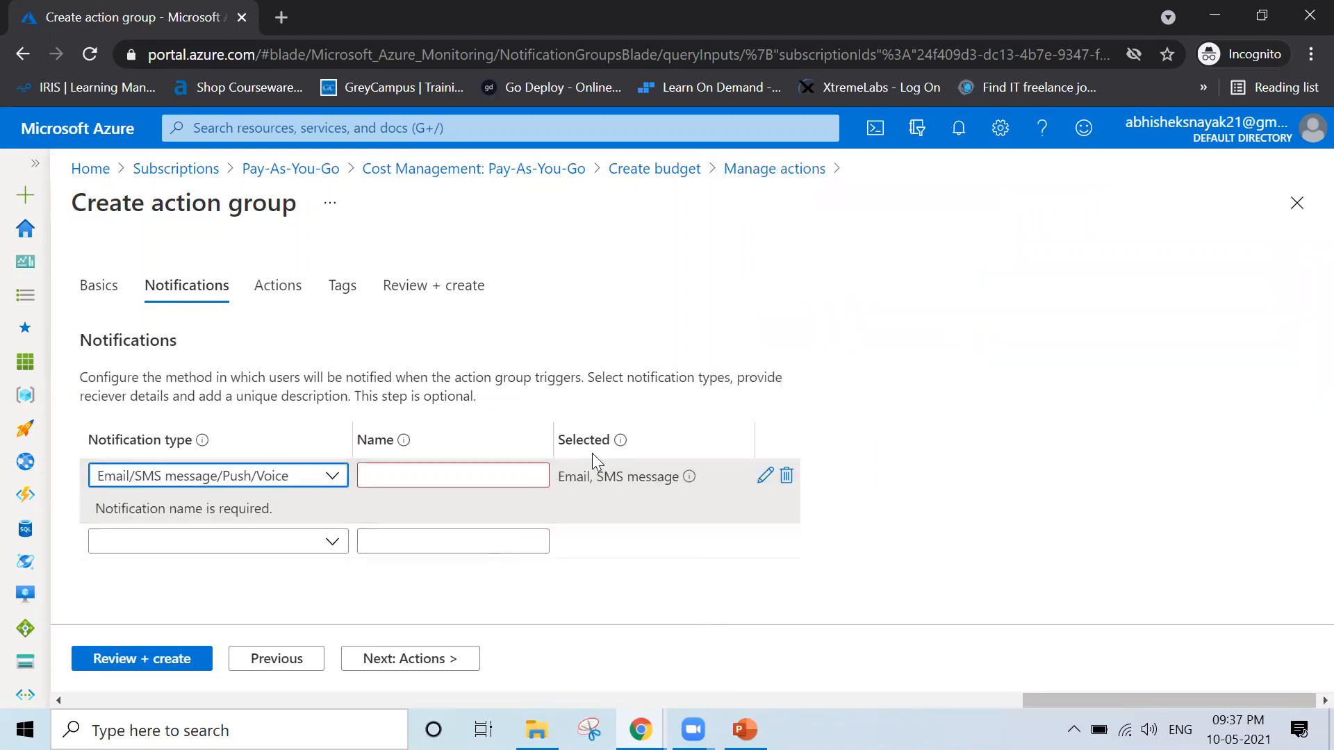
pyautogui.click(446, 467)
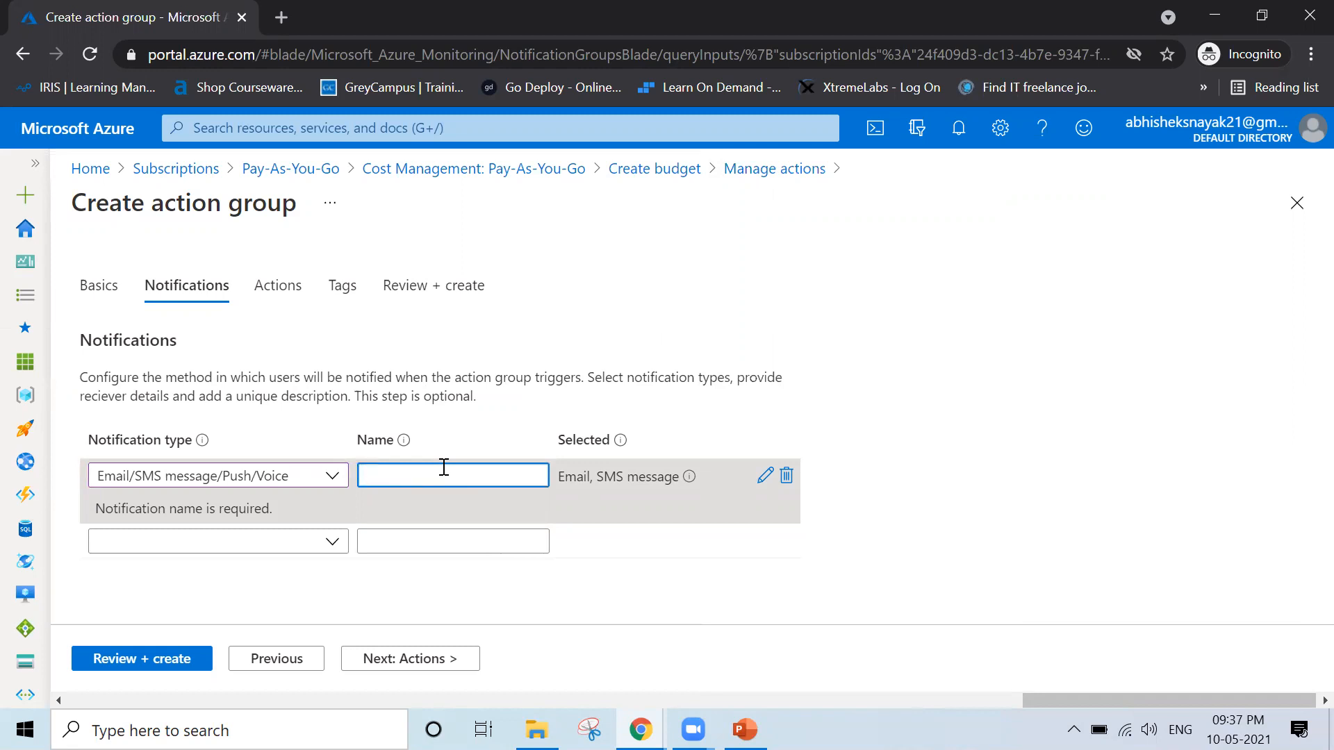
pyautogui.write('Email/SMS')
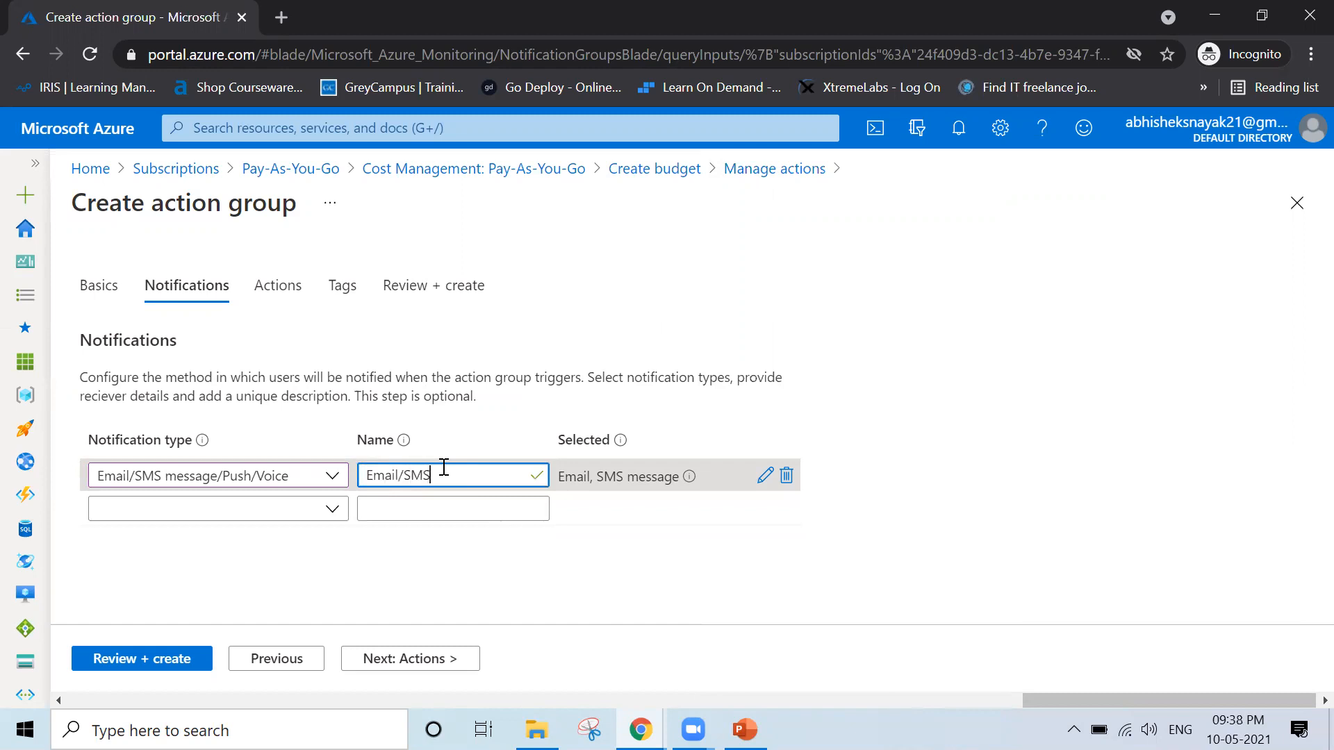
pyautogui.write(' Alert')
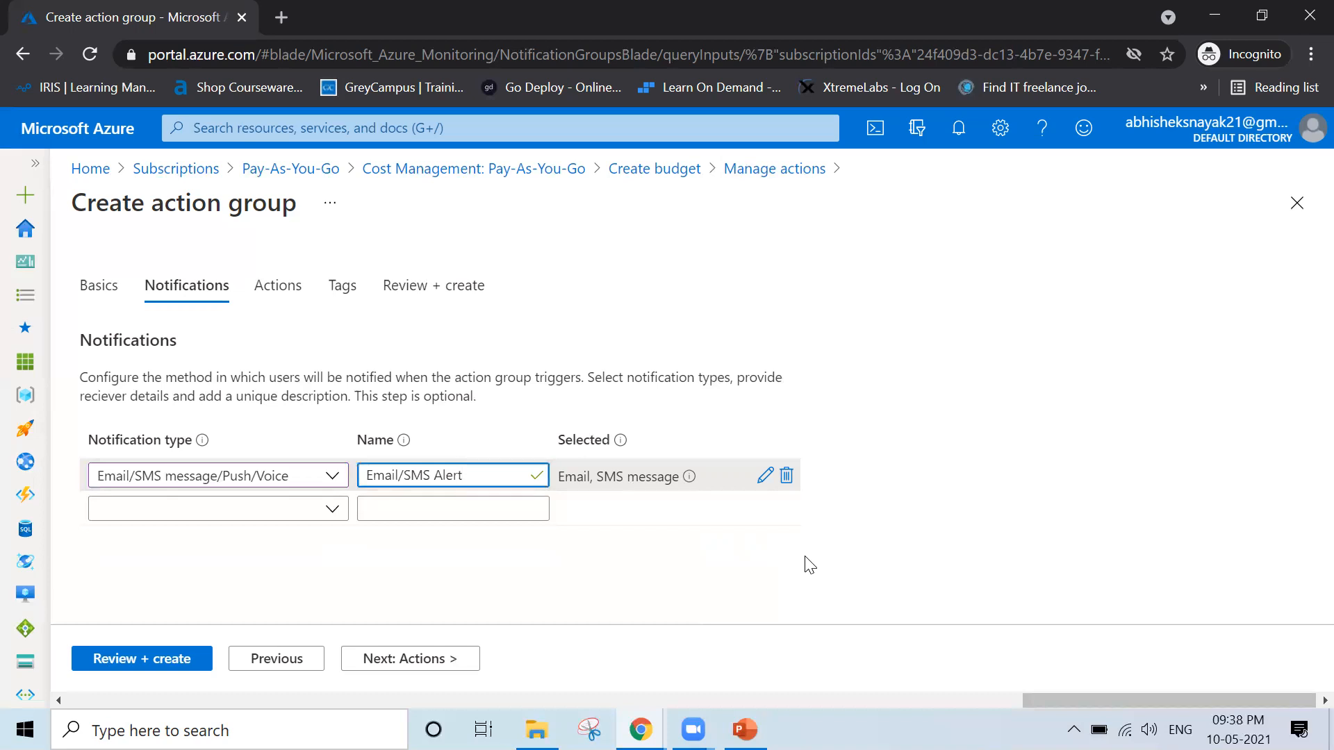
# Proceed to the action group's action settings and add an action of type Automation Runbook
pyautogui.click(400, 665)
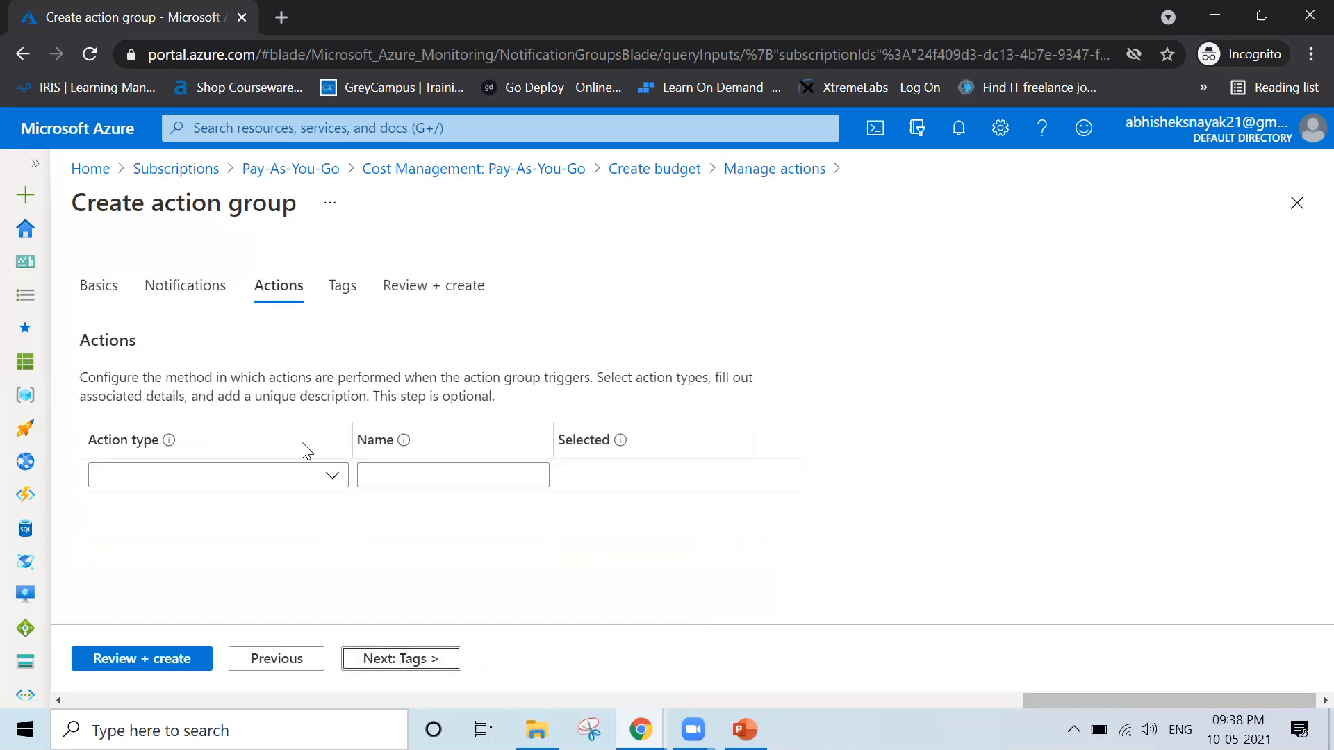
pyautogui.click(332, 479)
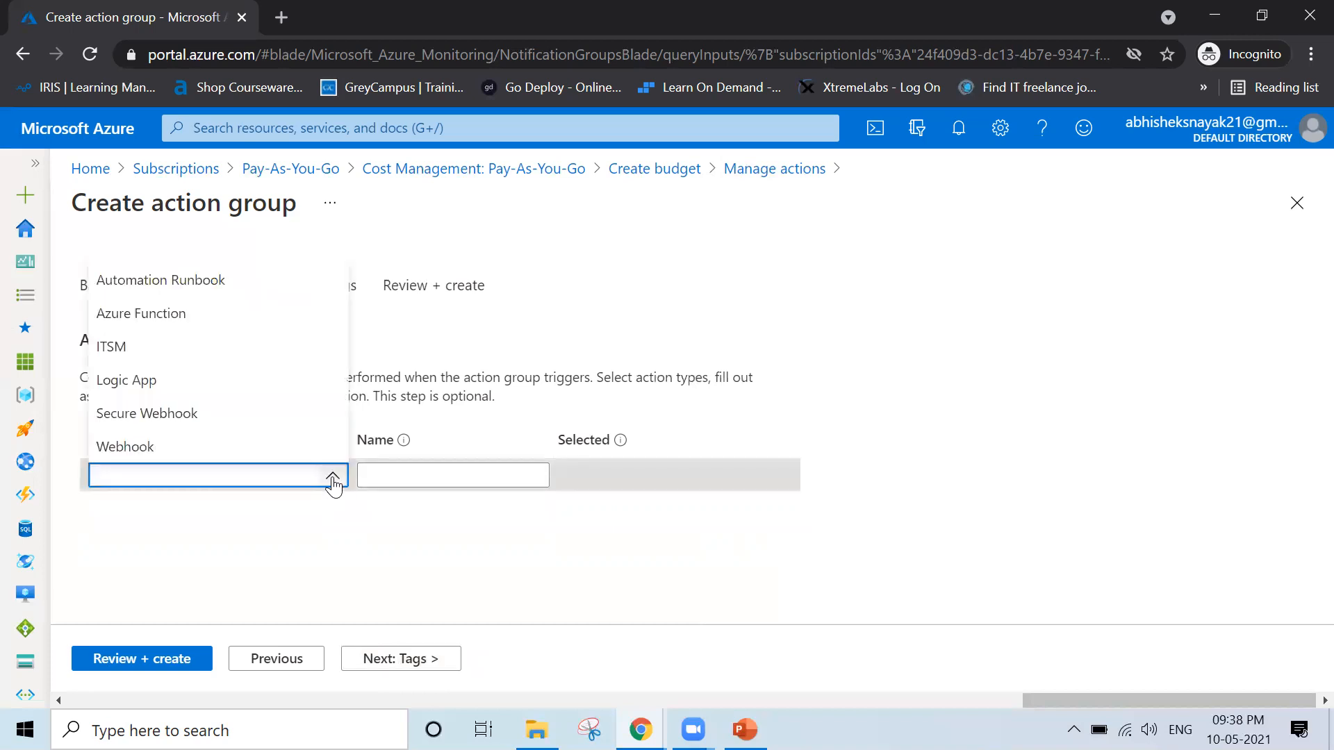
pyautogui.click(394, 528)
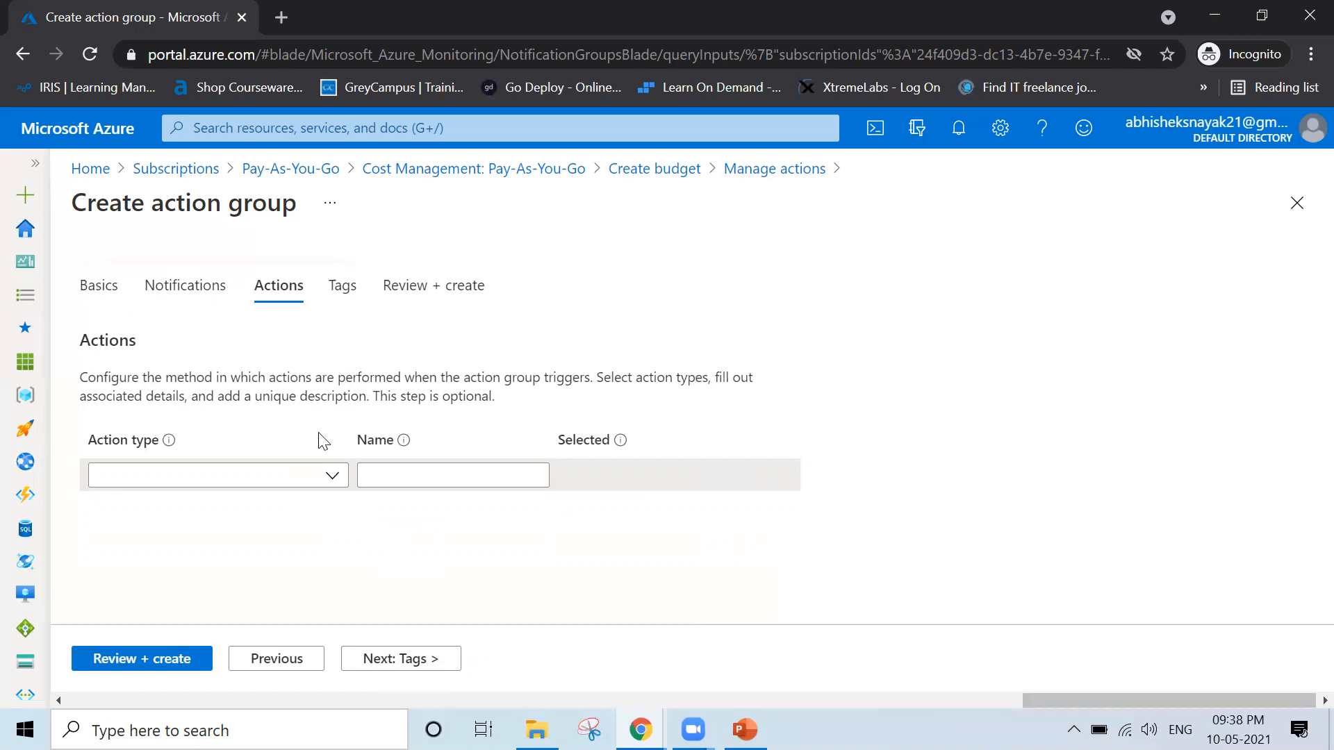
pyautogui.click(332, 474)
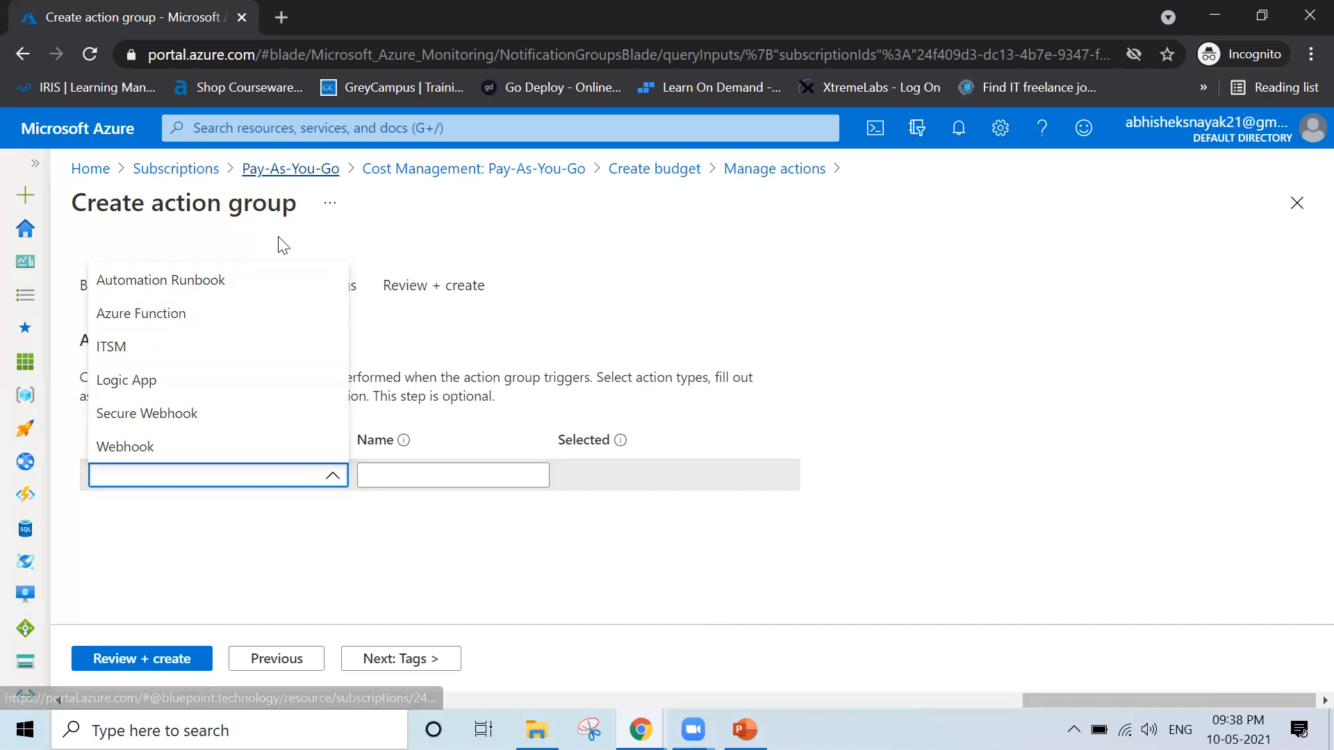
pyautogui.click(289, 286)
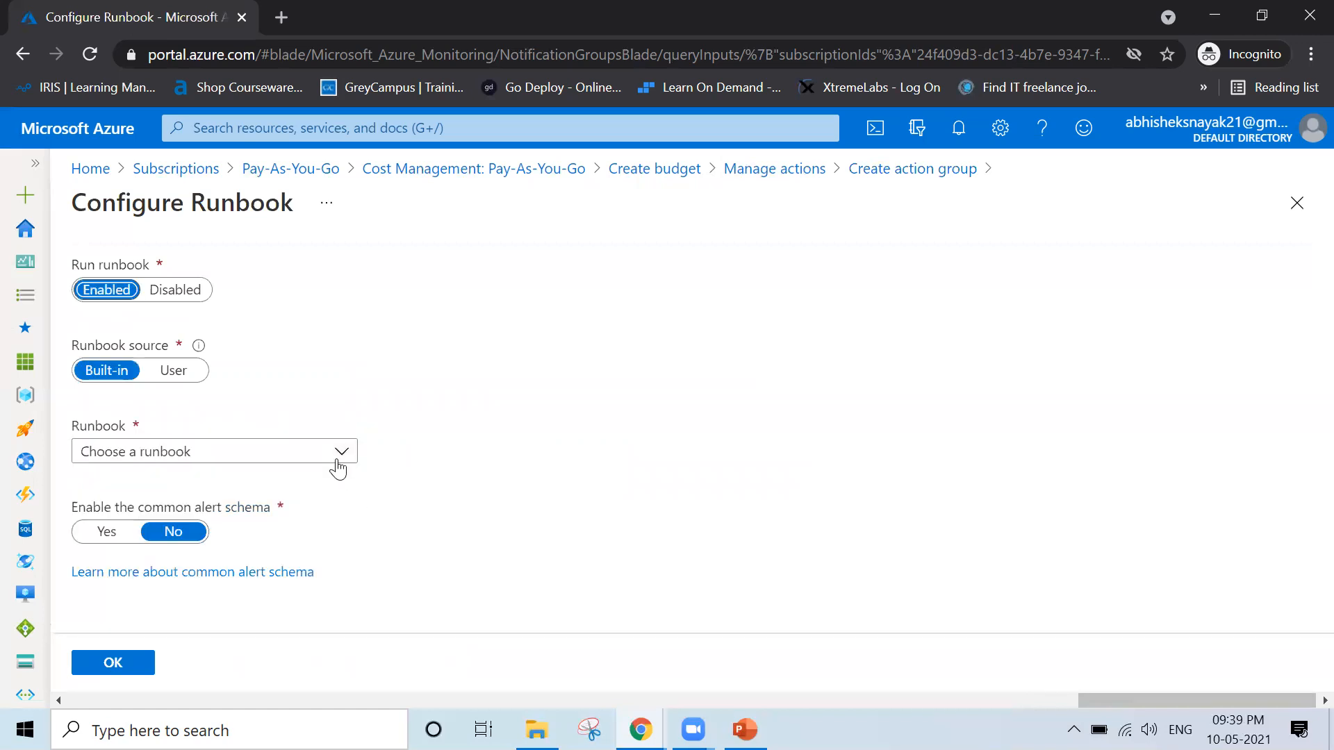
# Choose the built-in Remove VM runbook and the Pay-As-You-Go subscription for the runbook action
pyautogui.click(338, 471)
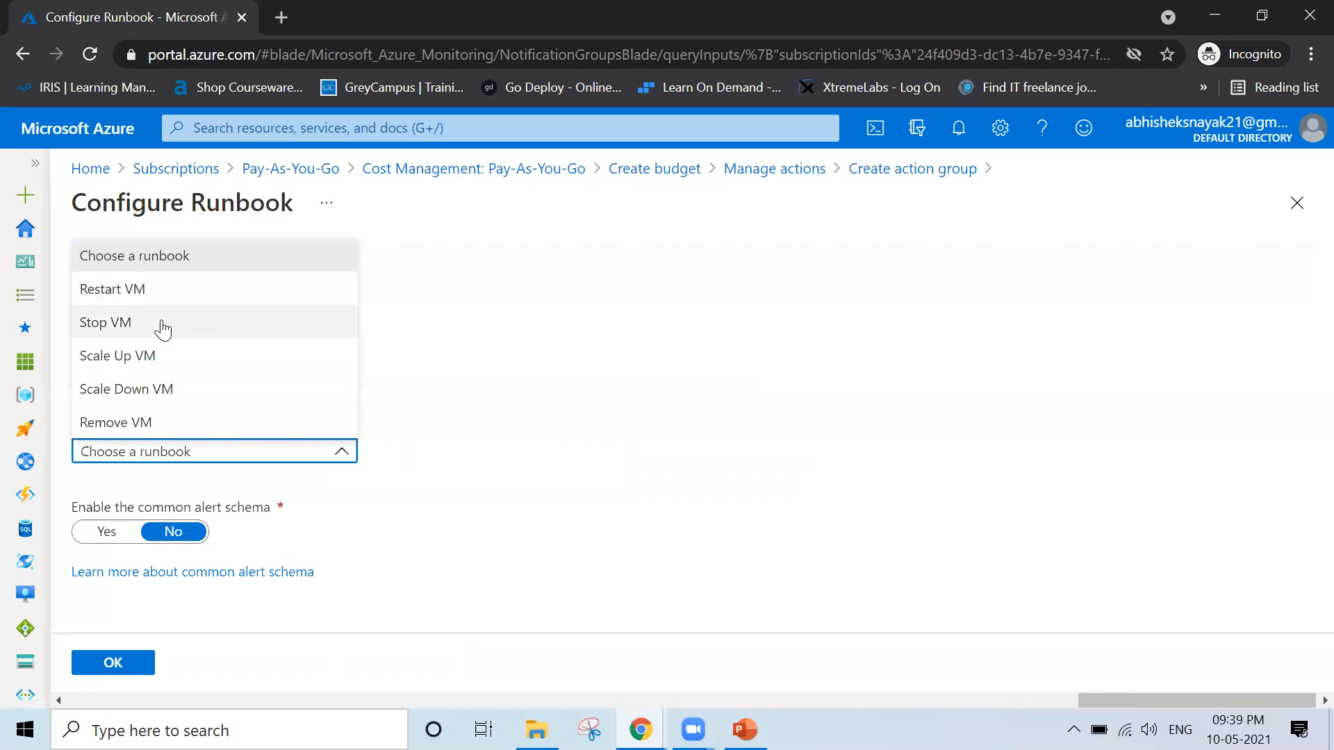
pyautogui.click(194, 422)
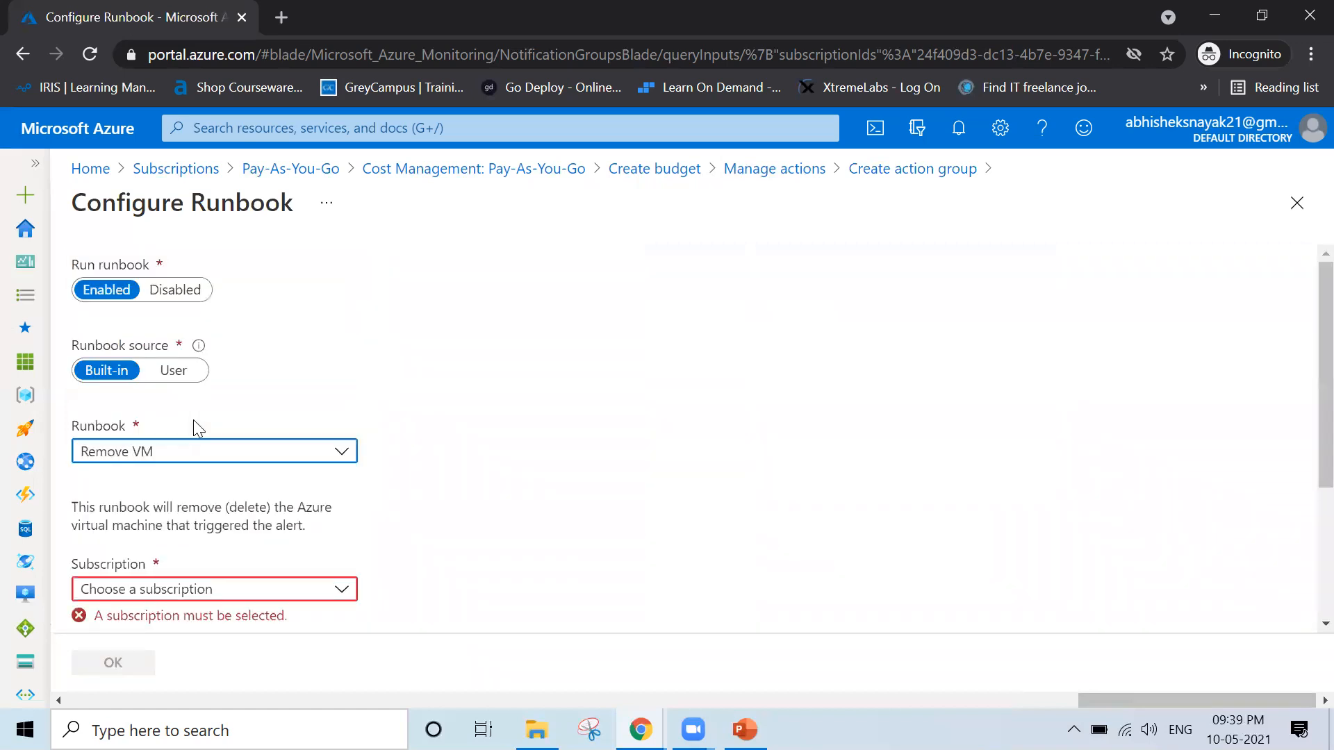
pyautogui.scroll(-2, 376, 481)
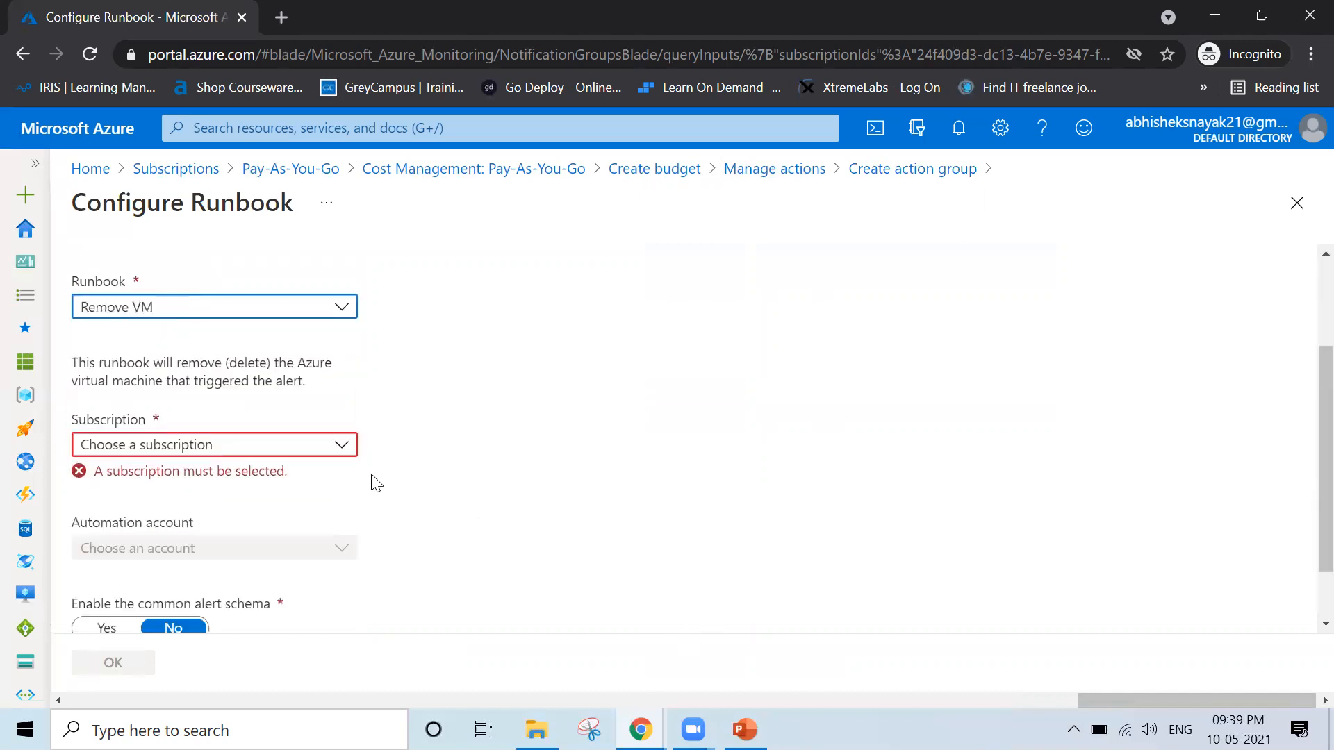
pyautogui.click(341, 443)
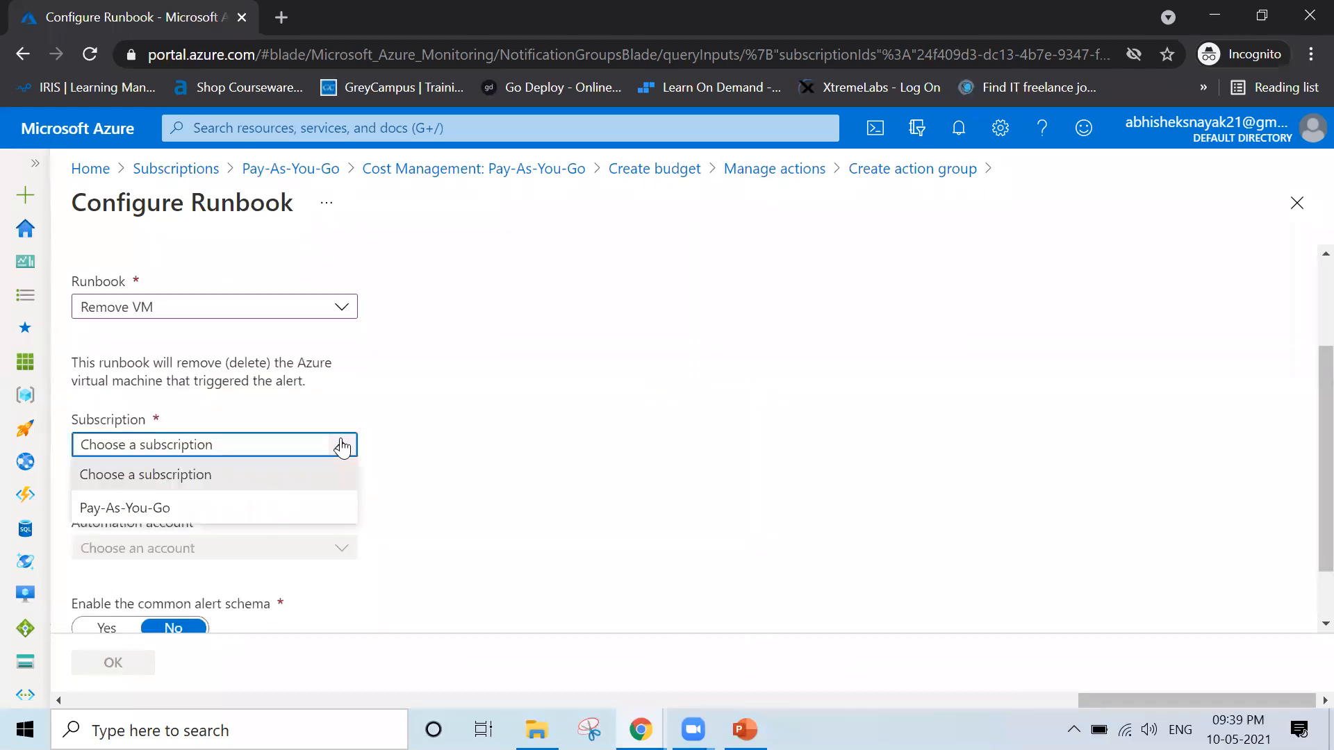
pyautogui.click(299, 514)
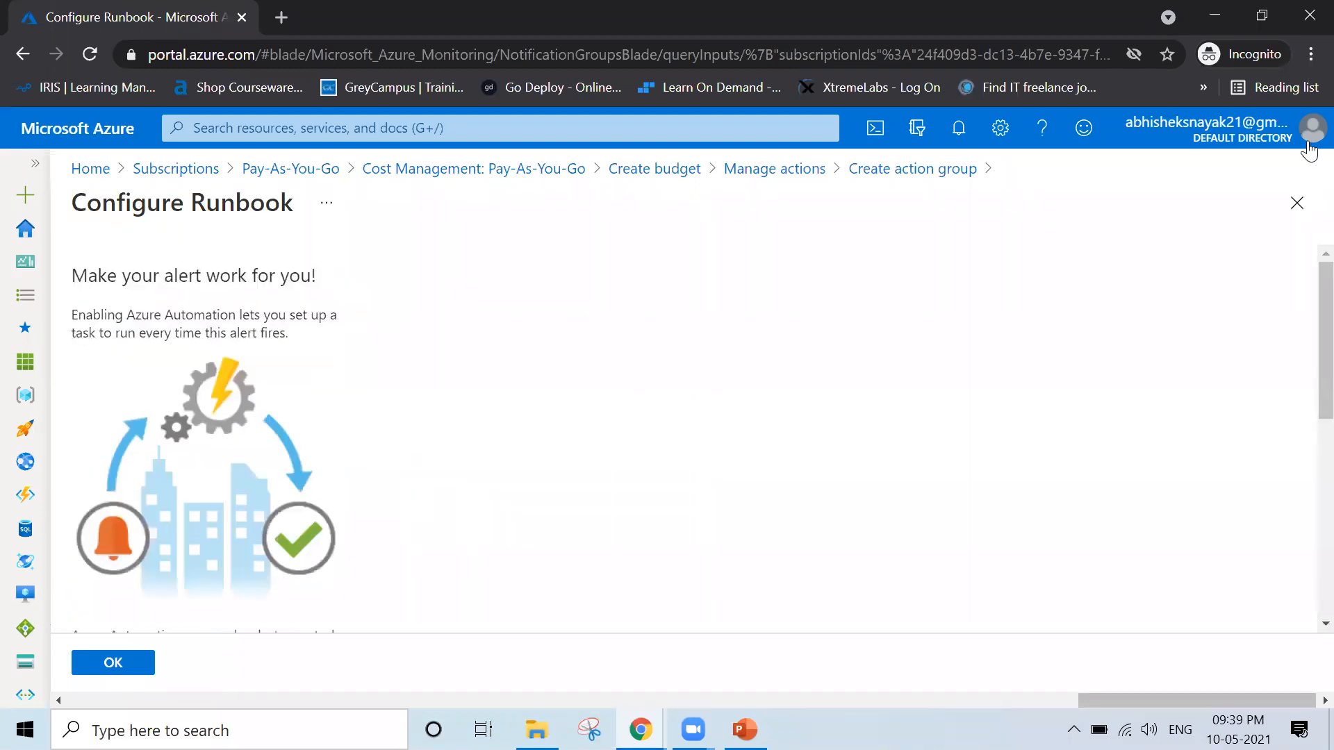
# Discard the runbook configuration and delete the Automation Runbook action from the action group
pyautogui.click(1297, 205)
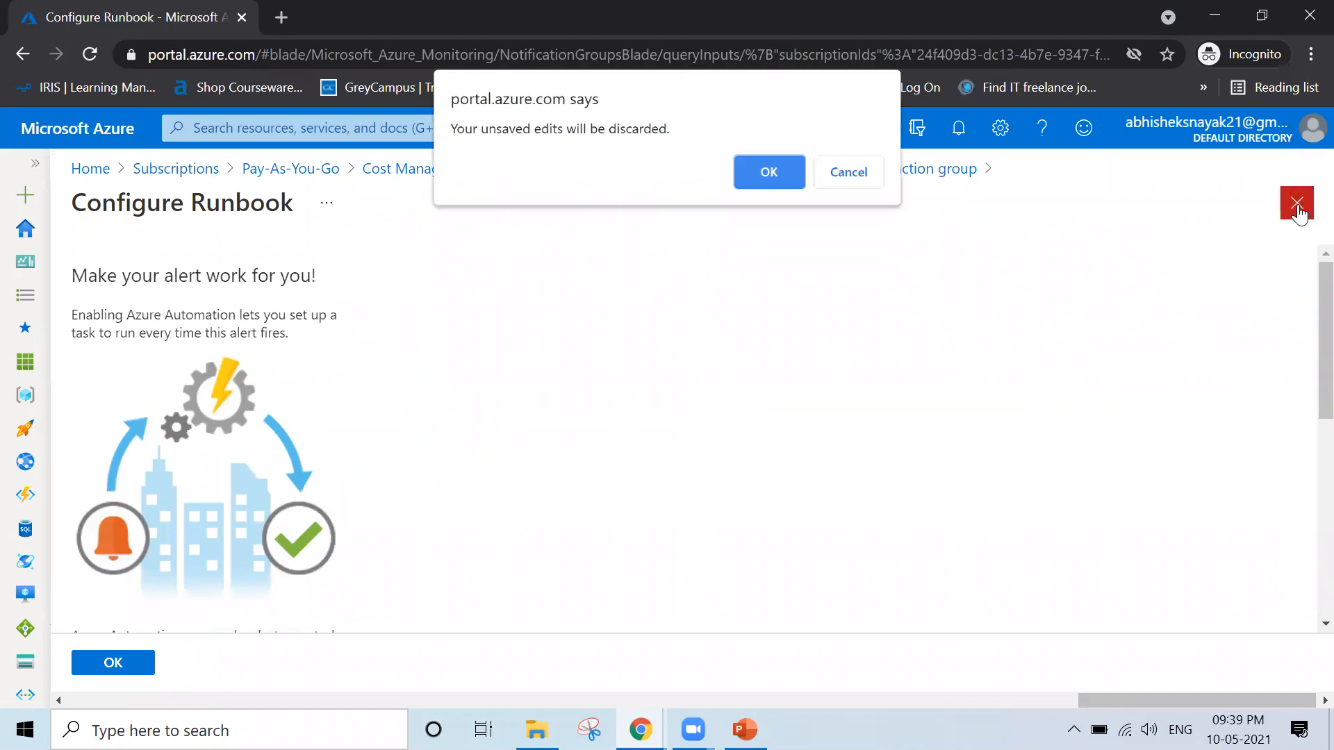
pyautogui.click(769, 172)
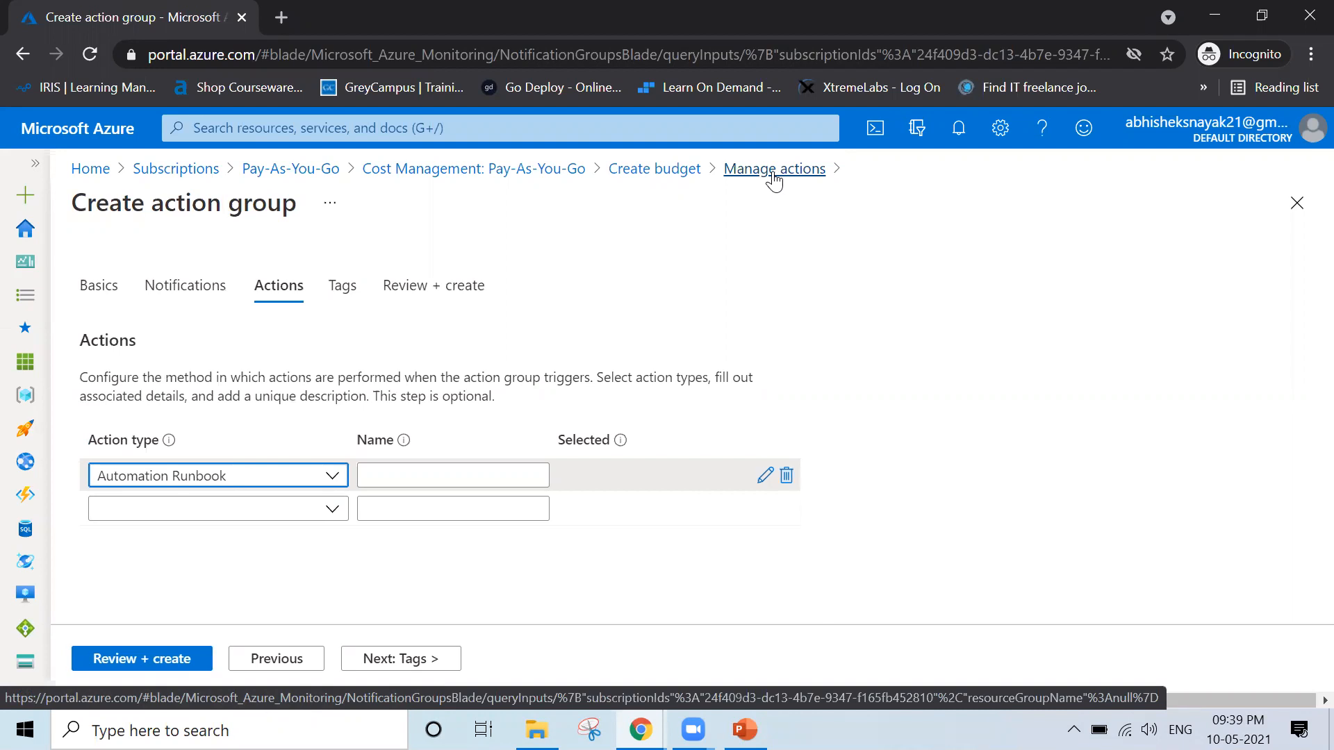
pyautogui.click(786, 485)
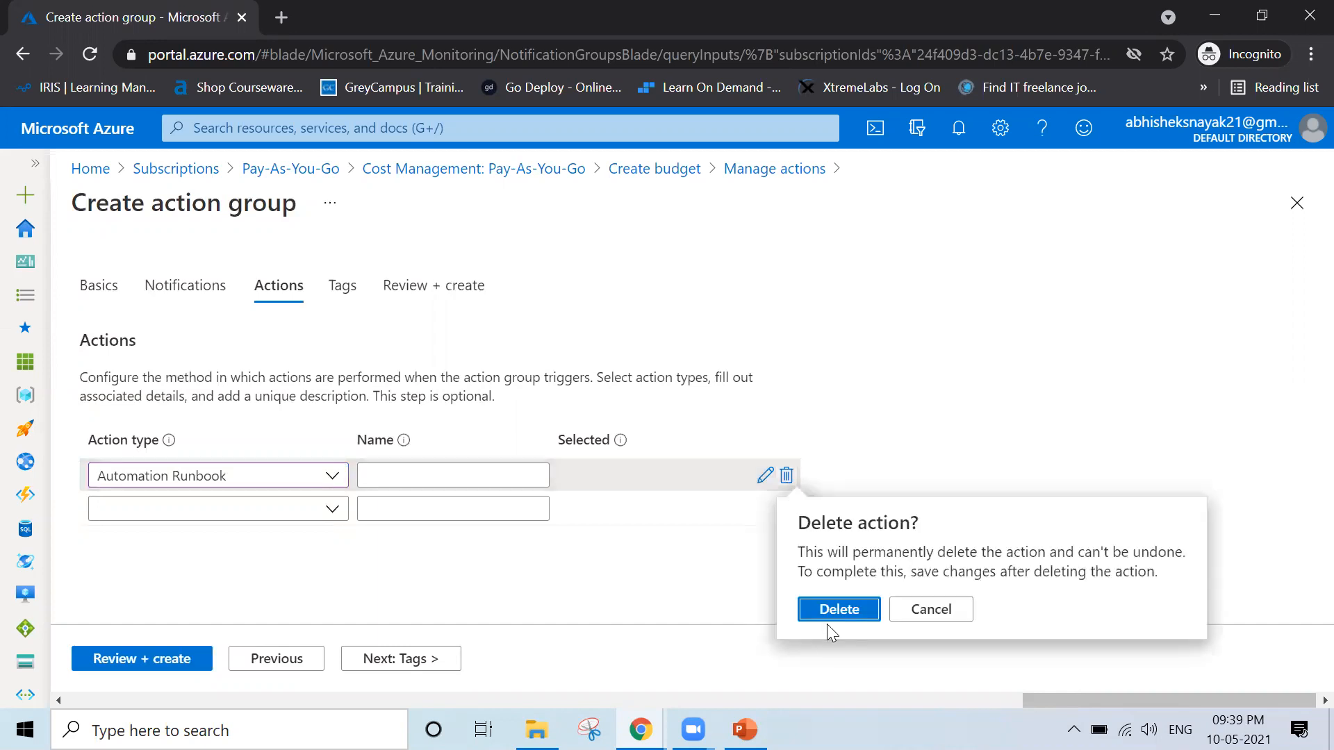
pyautogui.click(830, 611)
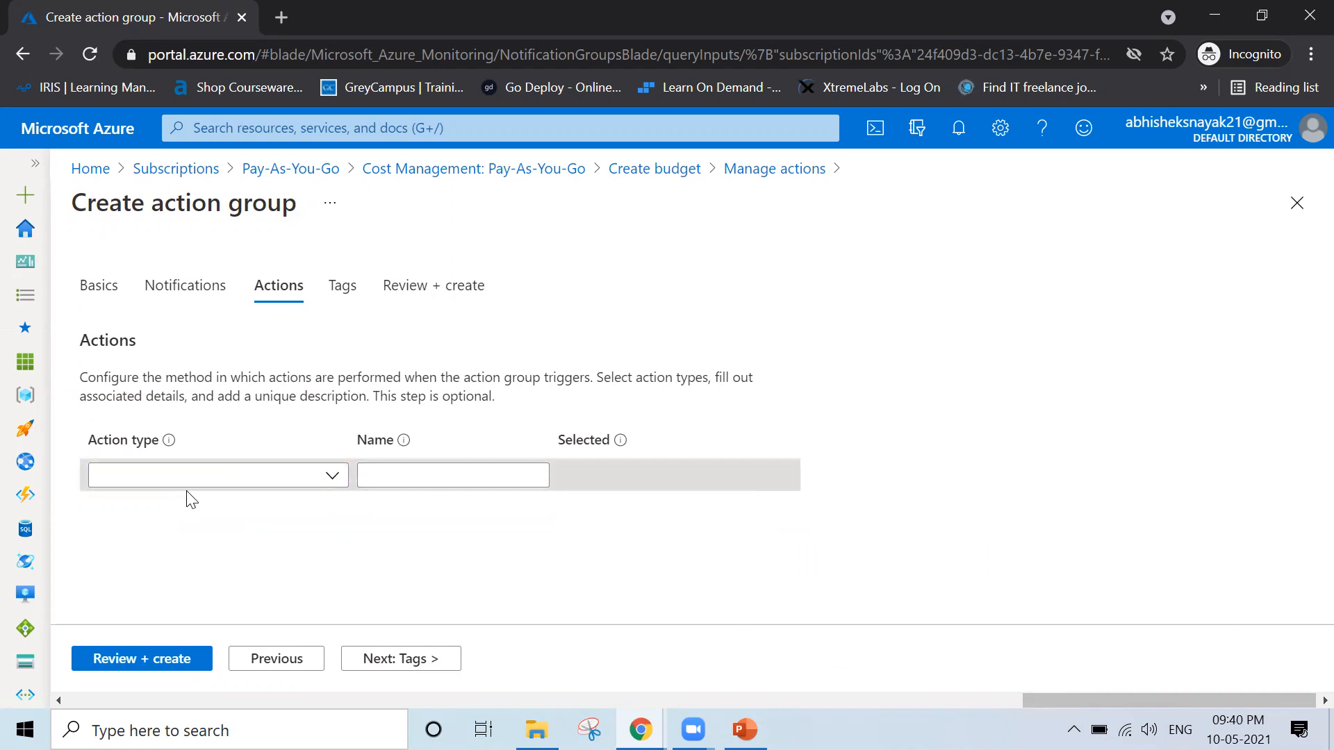
# Recheck the action group's notification settings and continue to its tags without adding an action
pyautogui.click(198, 295)
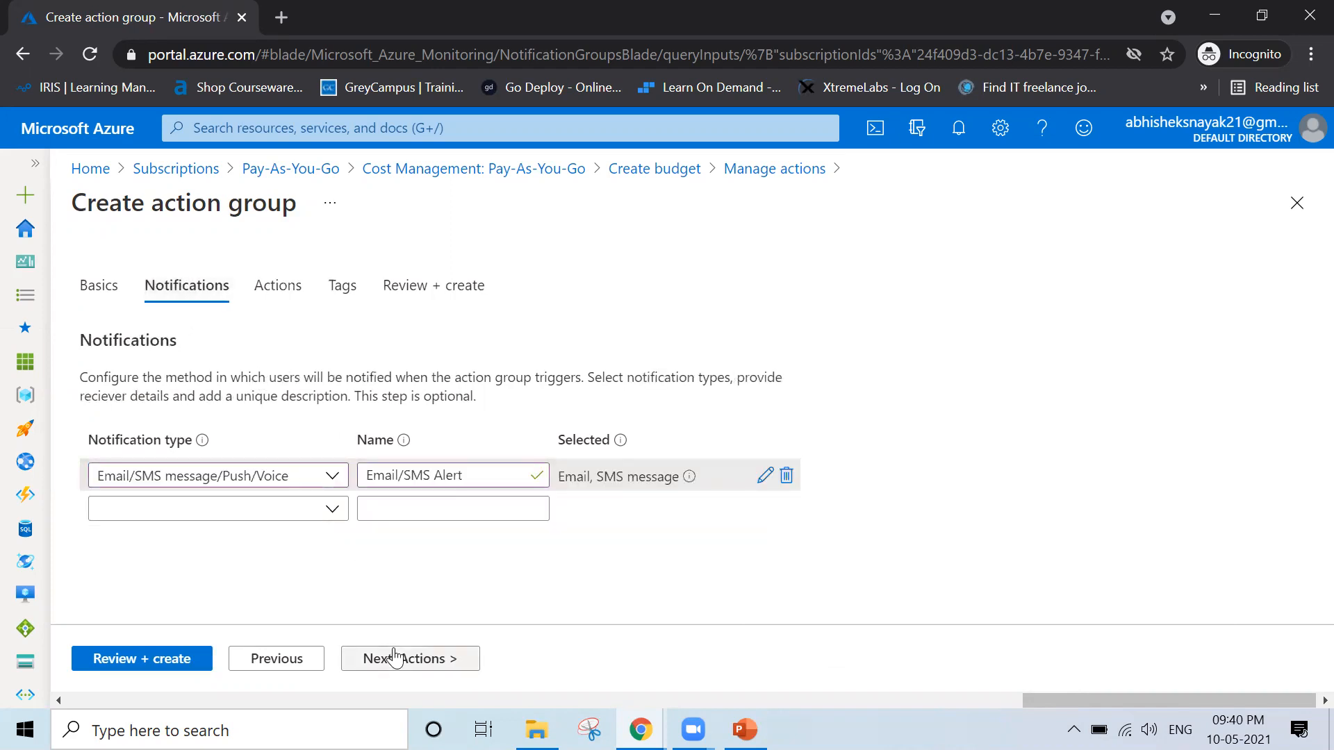
pyautogui.click(394, 657)
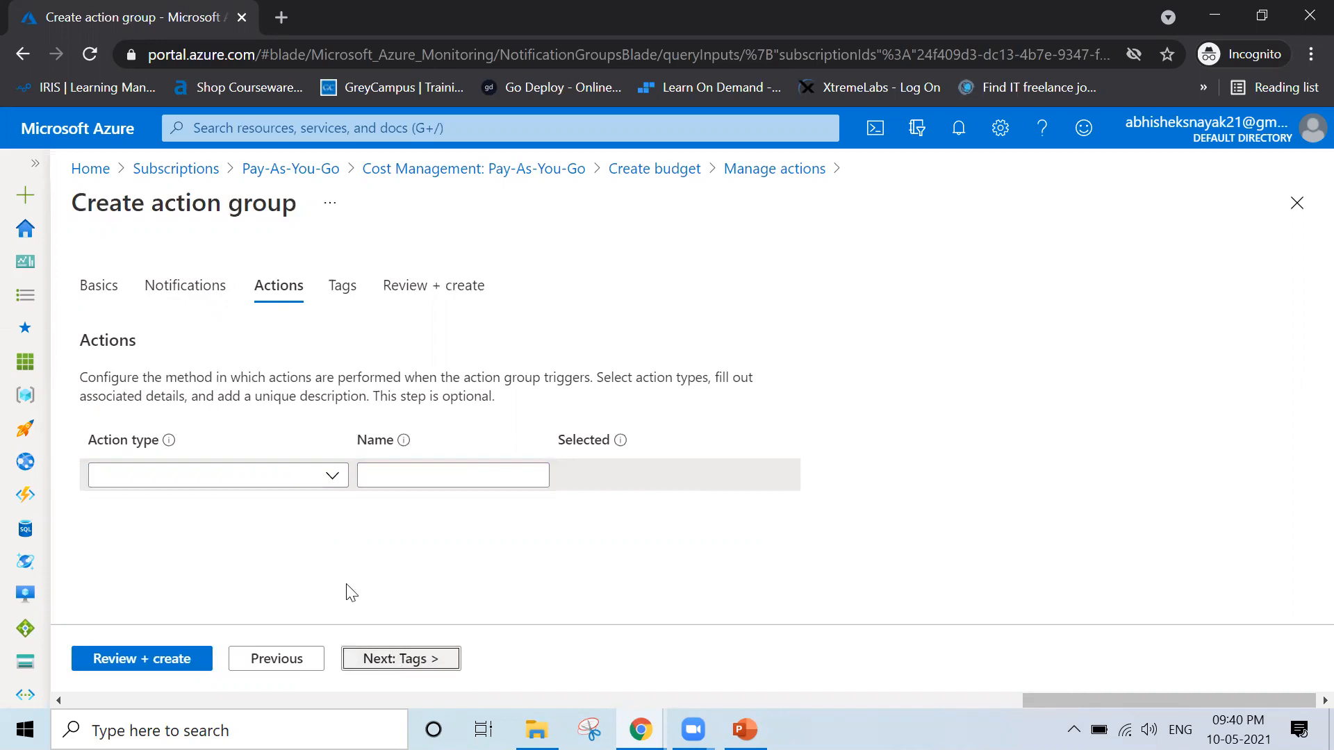
pyautogui.click(396, 659)
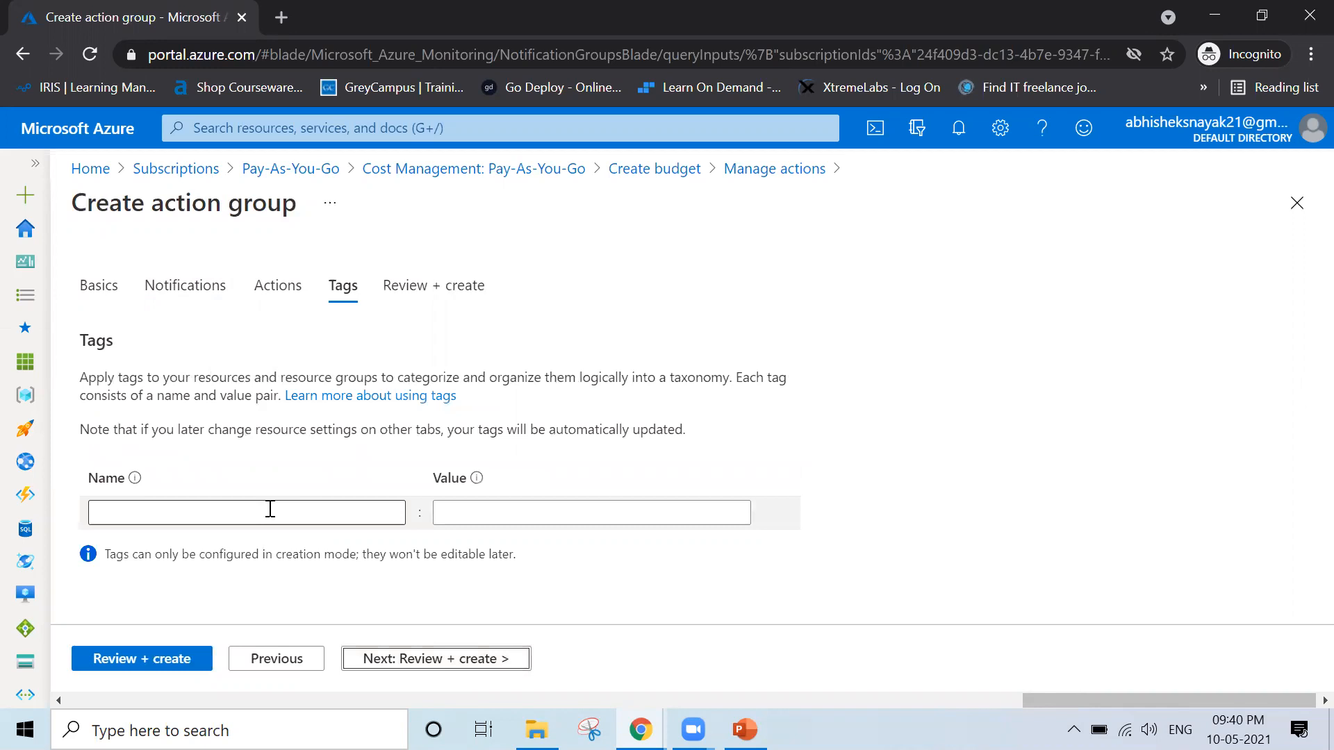
# Try a tag named Management with the value Finance on the action group, and delete it again
pyautogui.click(212, 512)
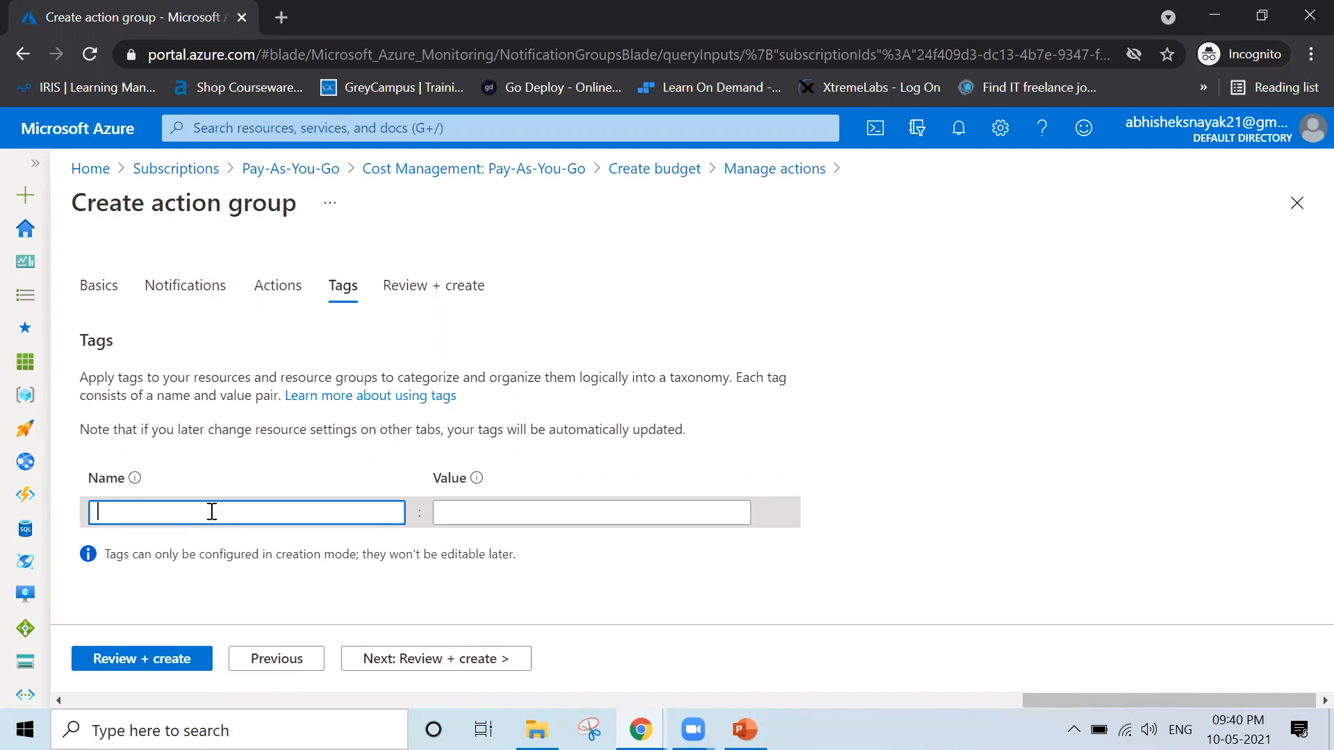
pyautogui.write('t')
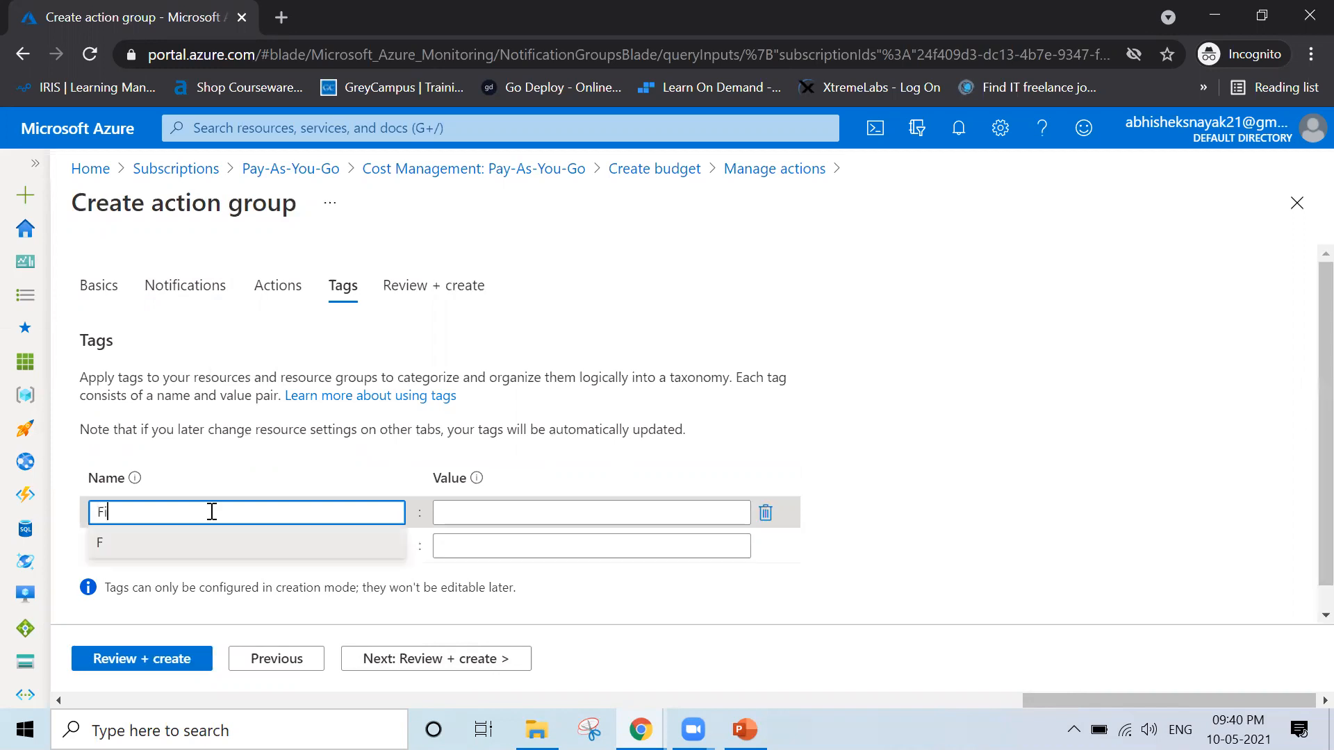
pyautogui.press('BackSpace')
pyautogui.write('n')
pyautogui.press('BackSpace')
pyautogui.write('Management')
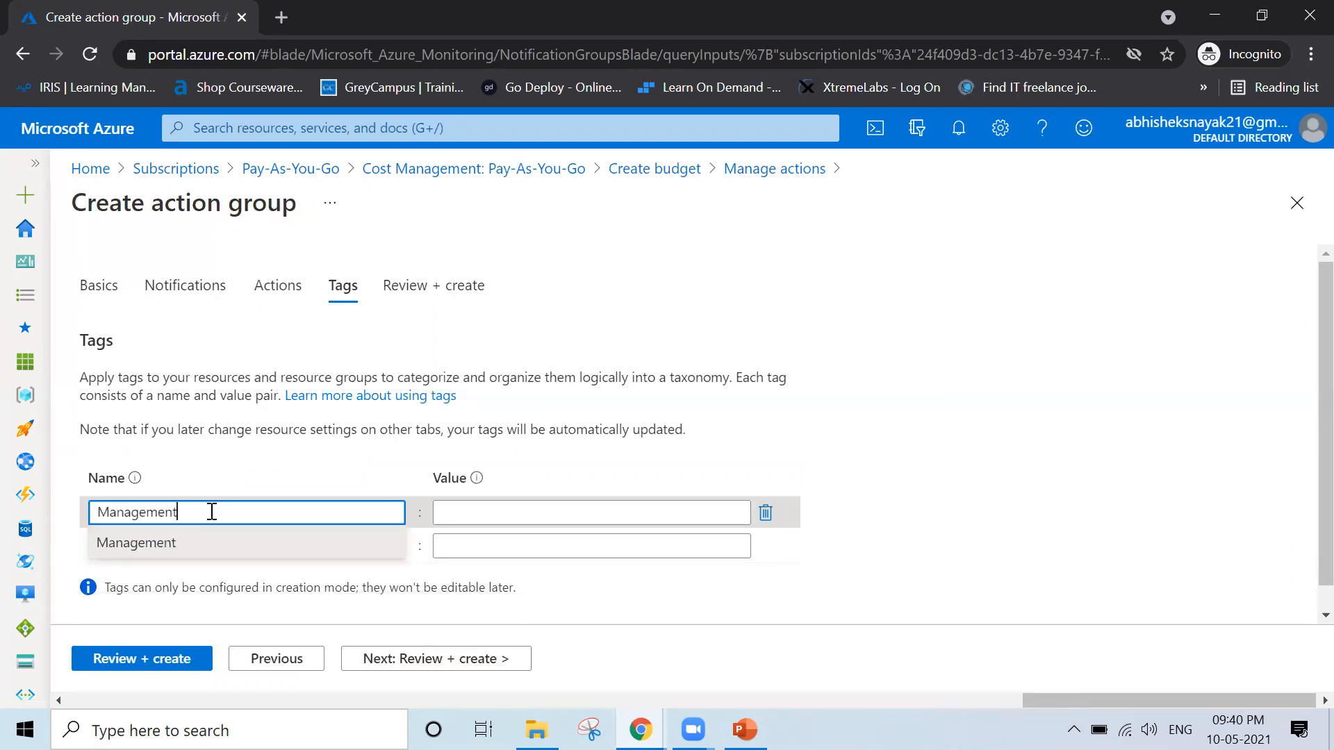
pyautogui.click(471, 512)
pyautogui.write('inance')
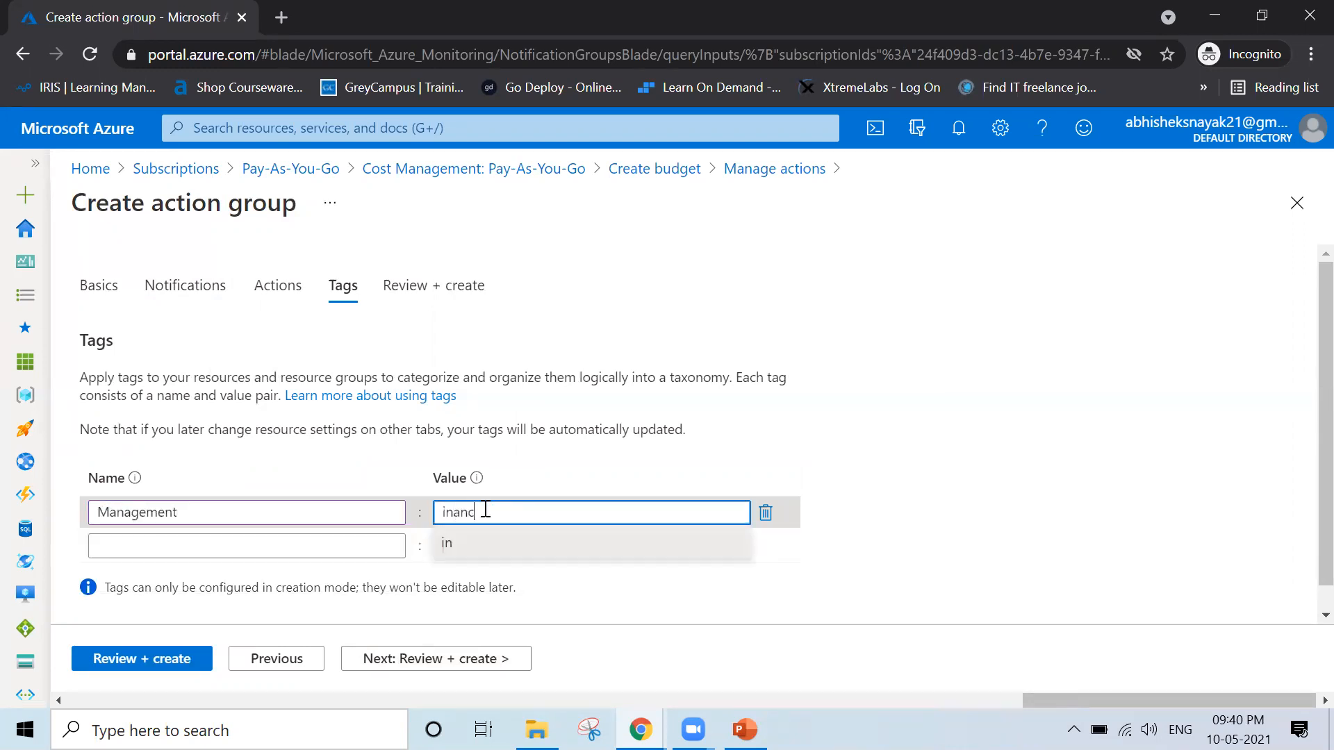
pyautogui.press('BackSpace')
pyautogui.press('BackSpace')
pyautogui.press('BackSpace')
pyautogui.press('BackSpace')
pyautogui.press('BackSpace')
pyautogui.press('BackSpace')
pyautogui.write('Finance')
pyautogui.click(931, 480)
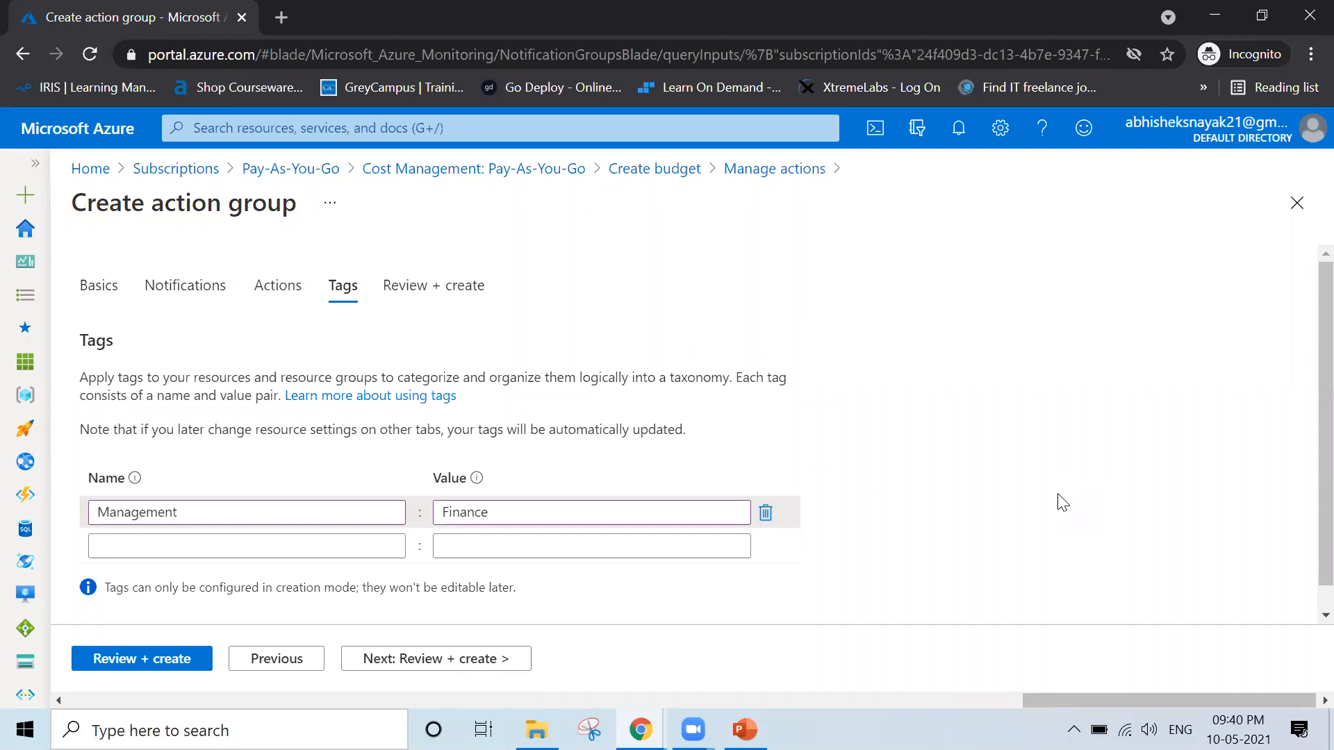
pyautogui.click(765, 515)
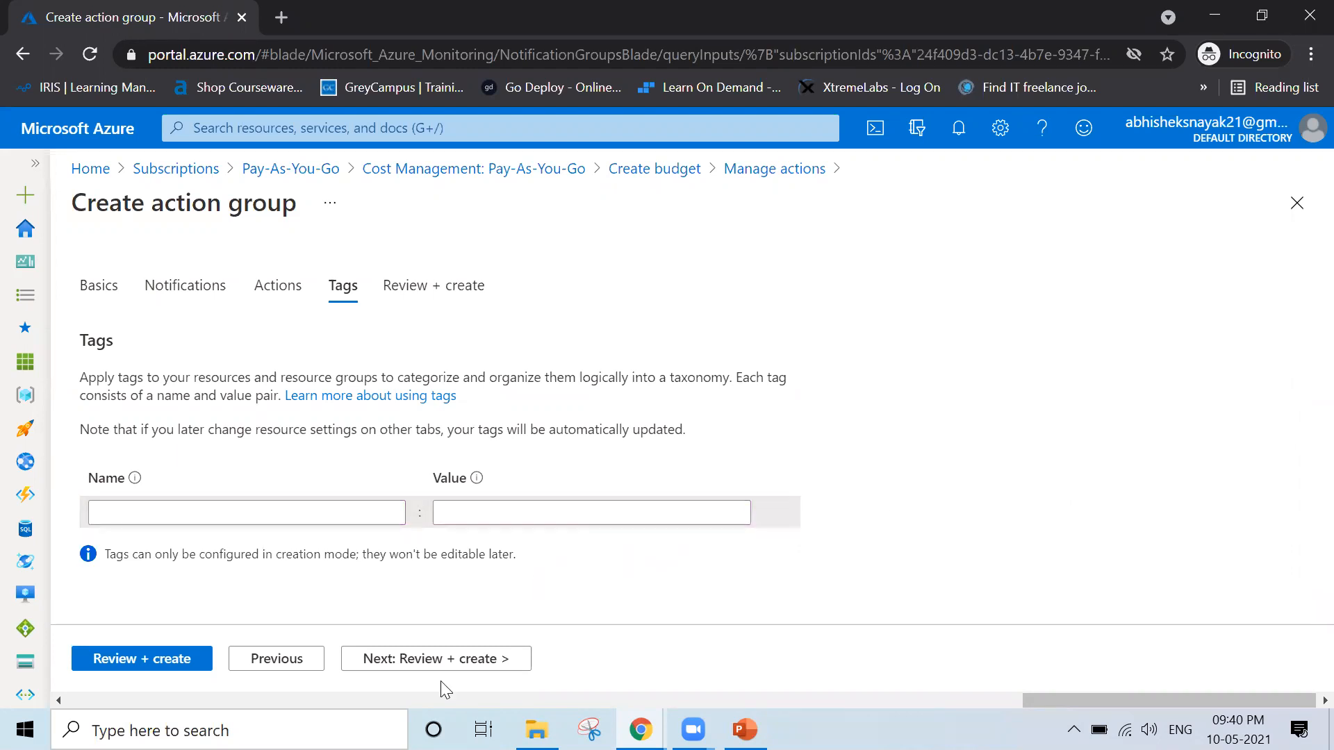
# Review the summary of the action group Action1 and create it
pyautogui.click(417, 662)
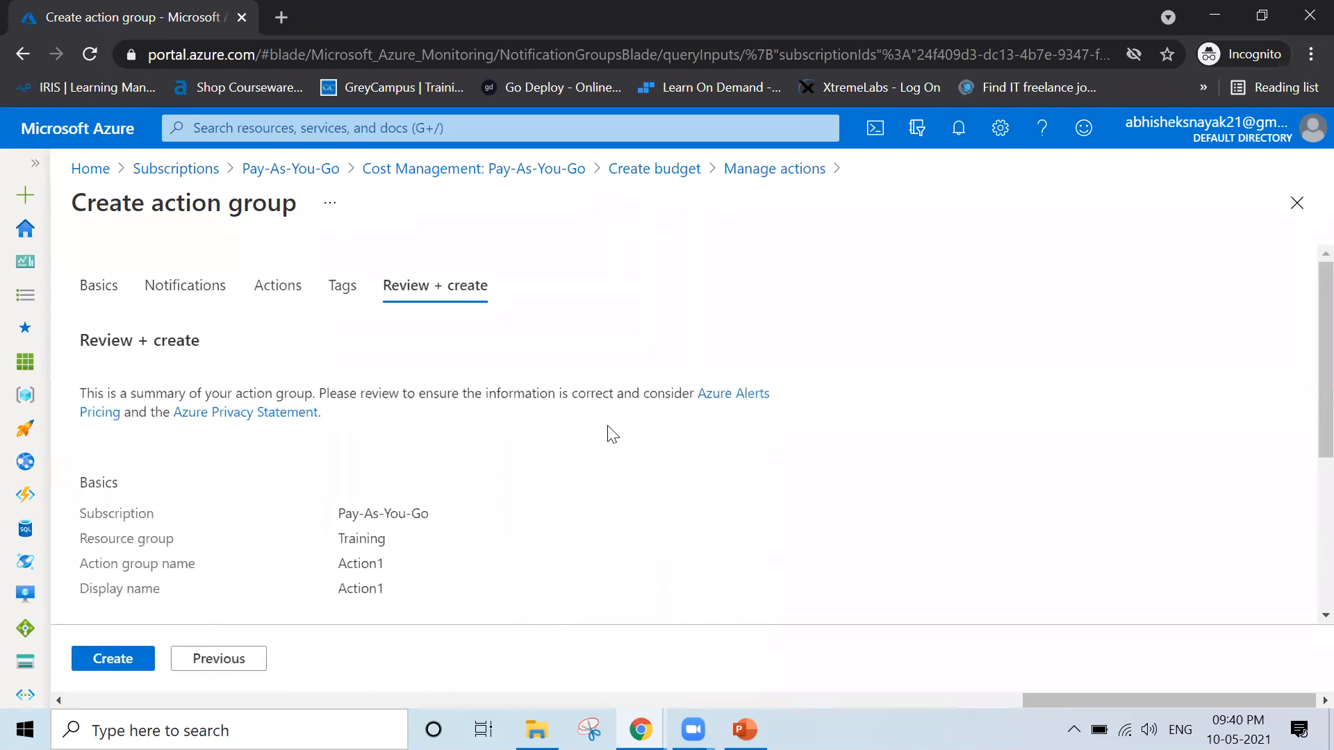
pyautogui.scroll(-5, 923, 445)
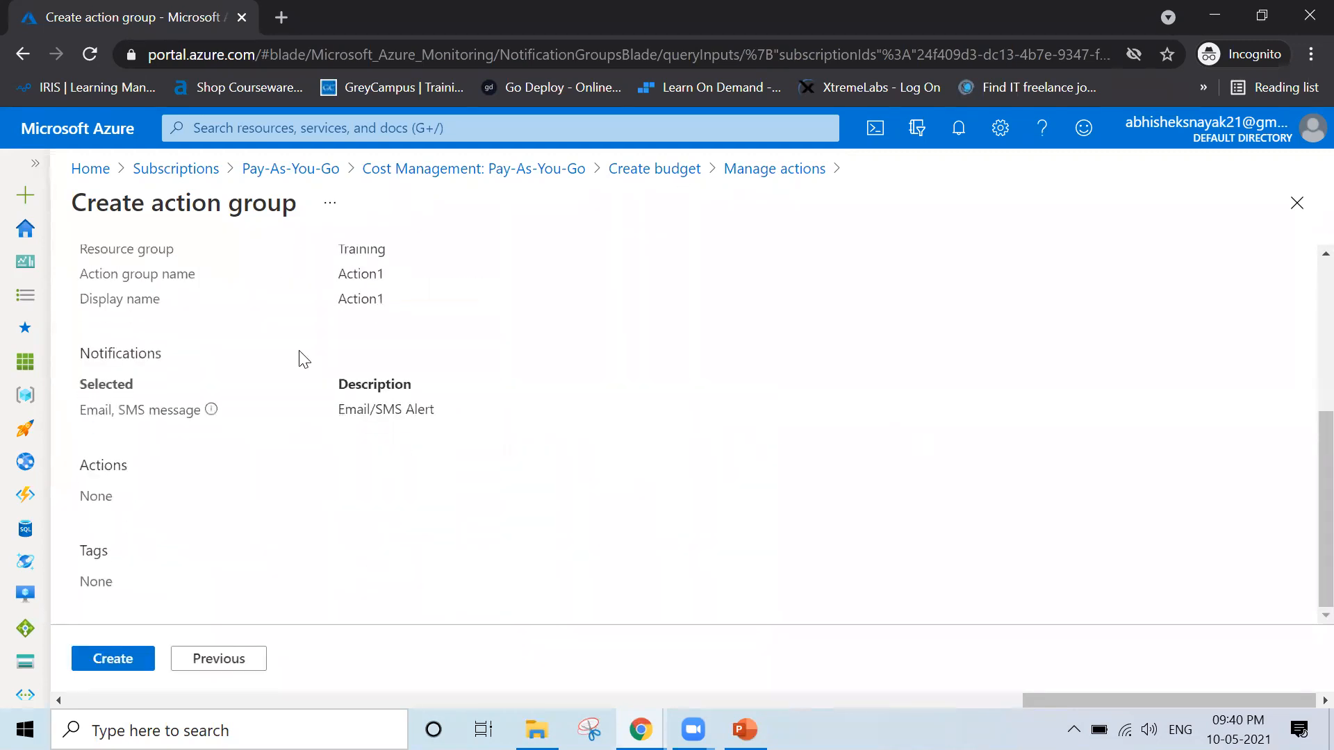
pyautogui.click(99, 663)
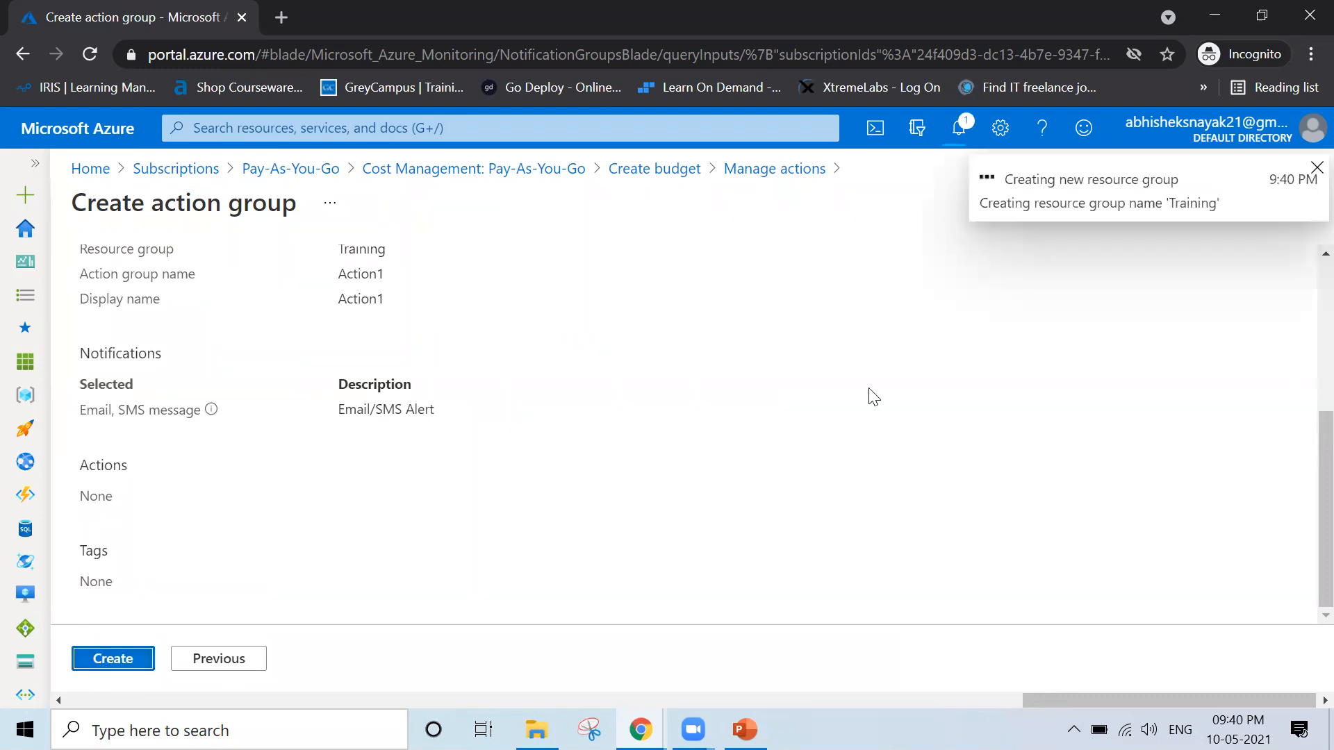
pyautogui.scroll(5, 896, 393)
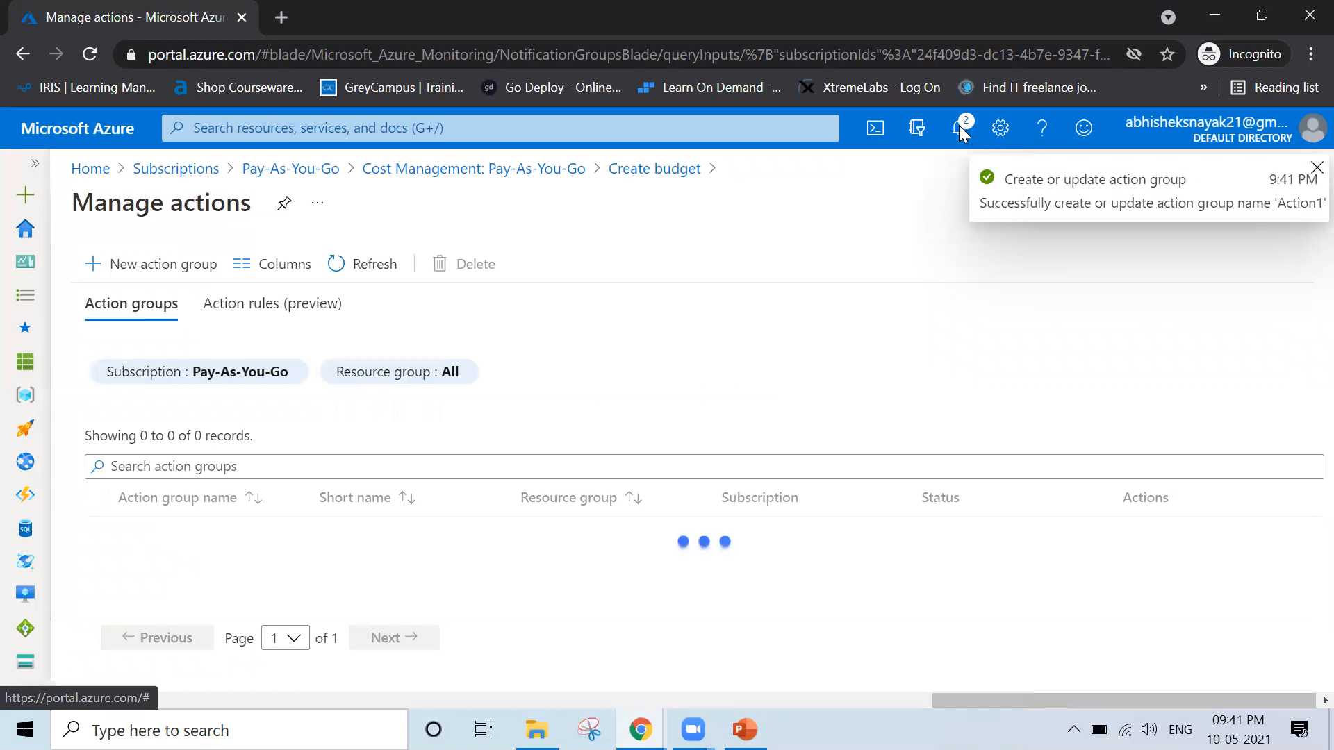
# Check the portal notifications for the creation status of the action group and its resource group
pyautogui.click(960, 128)
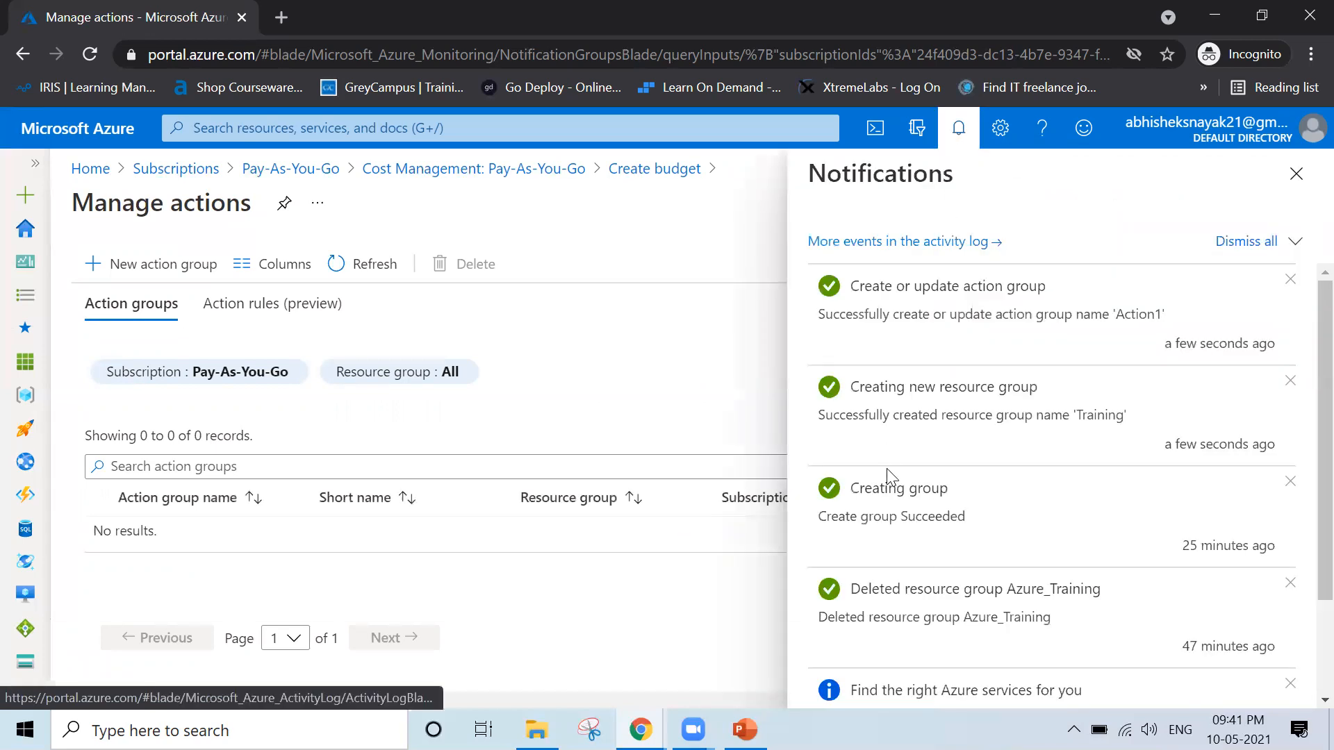
pyautogui.scroll(-2, 890, 478)
pyautogui.scroll(2, 890, 478)
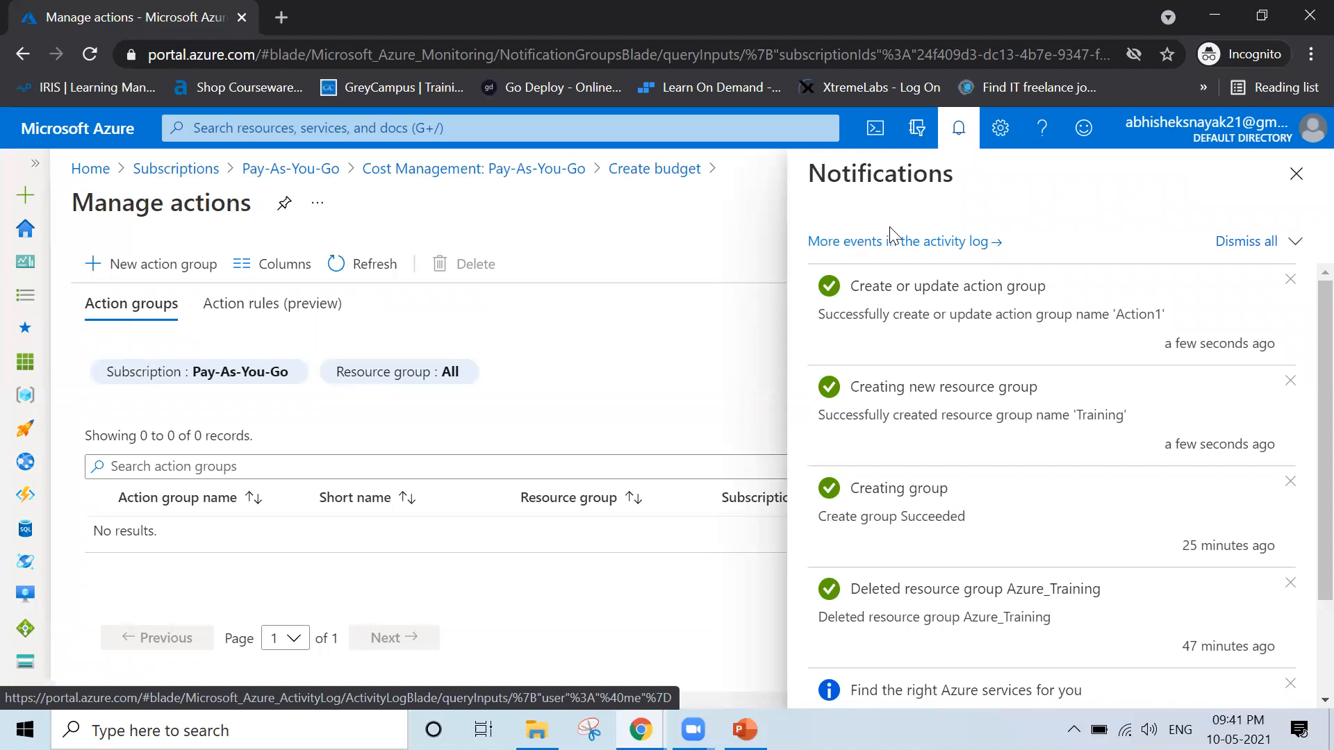
pyautogui.moveTo(852, 286); pyautogui.dragTo(1074, 300)
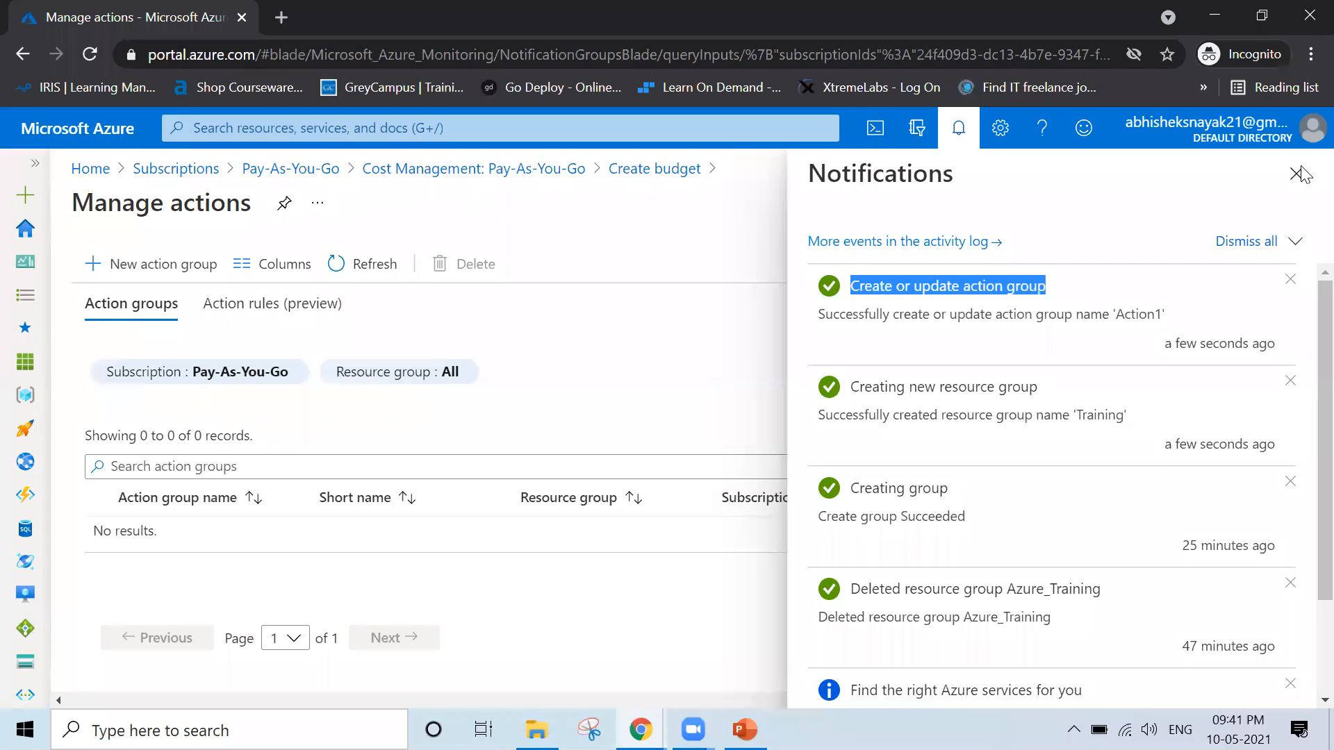
pyautogui.click(1295, 193)
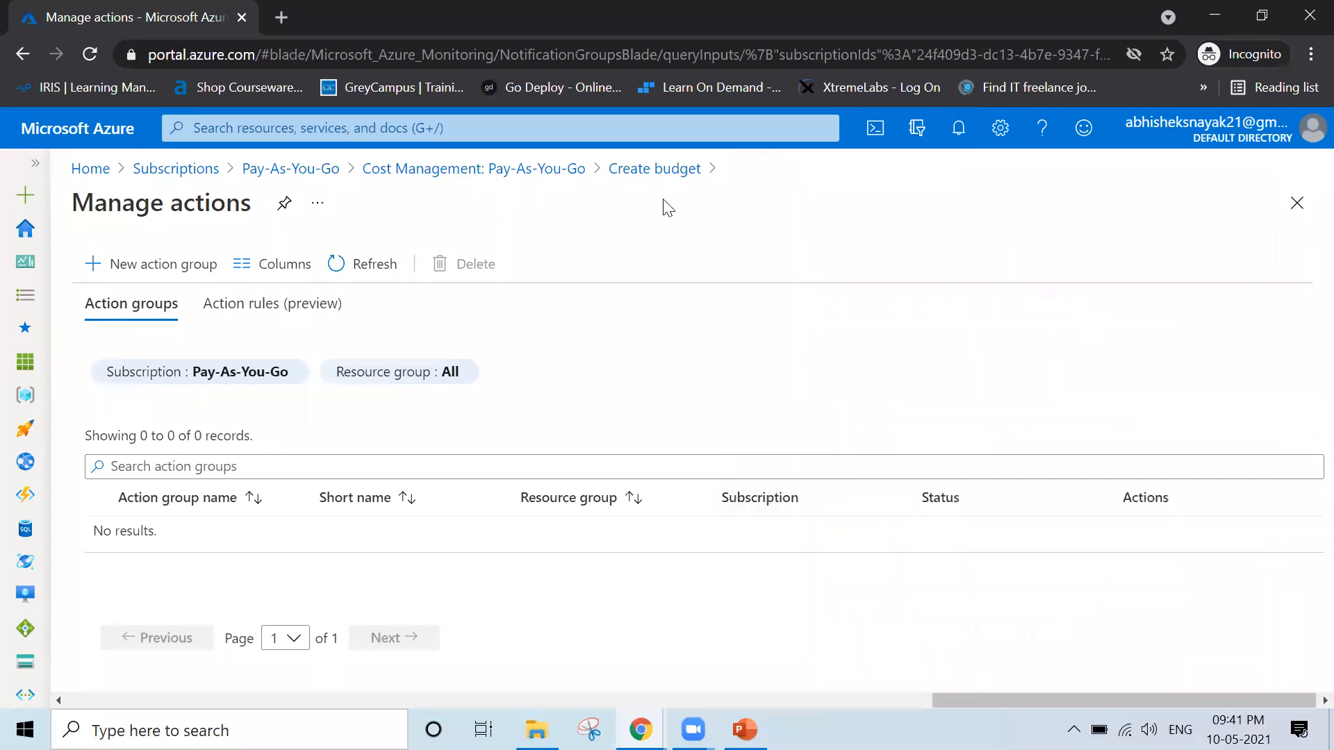
# Return to the budget's alert settings and assign the action group Action1 to the 50% Actual alert condition
pyautogui.click(625, 170)
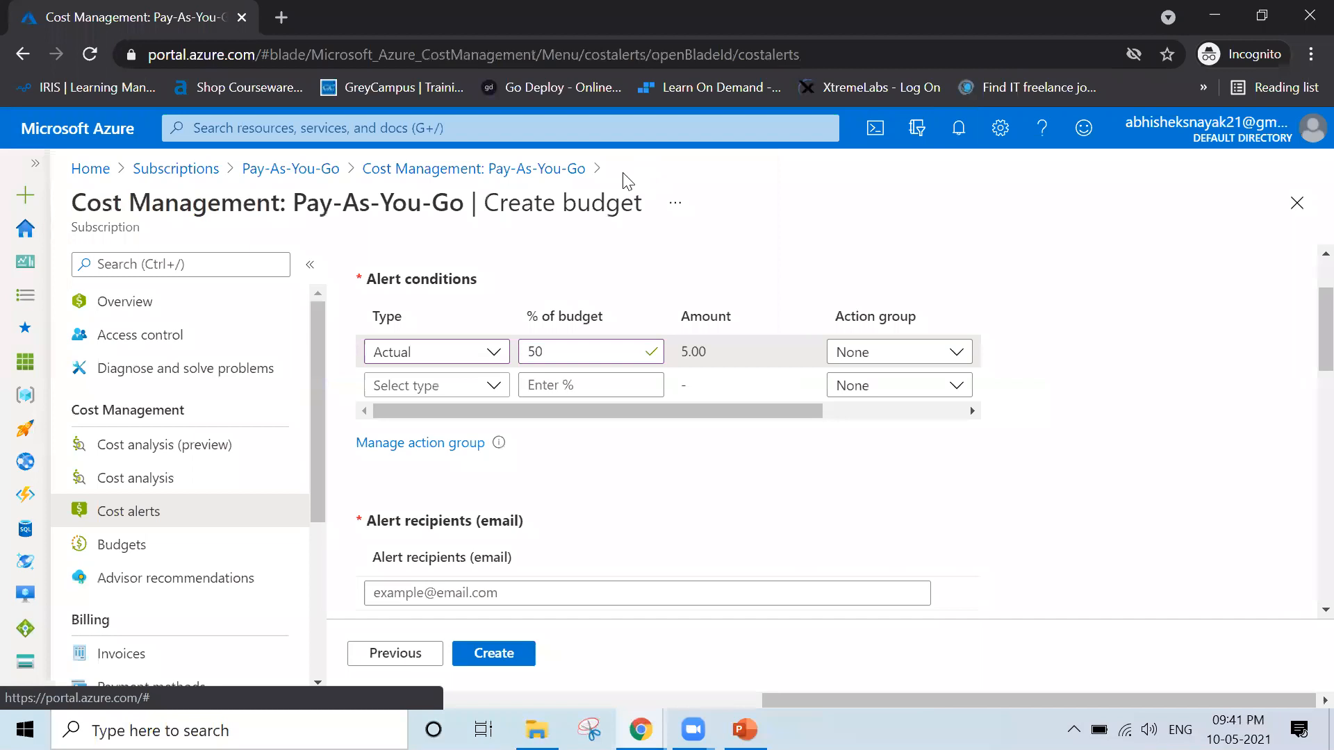
pyautogui.click(885, 356)
pyautogui.click(874, 417)
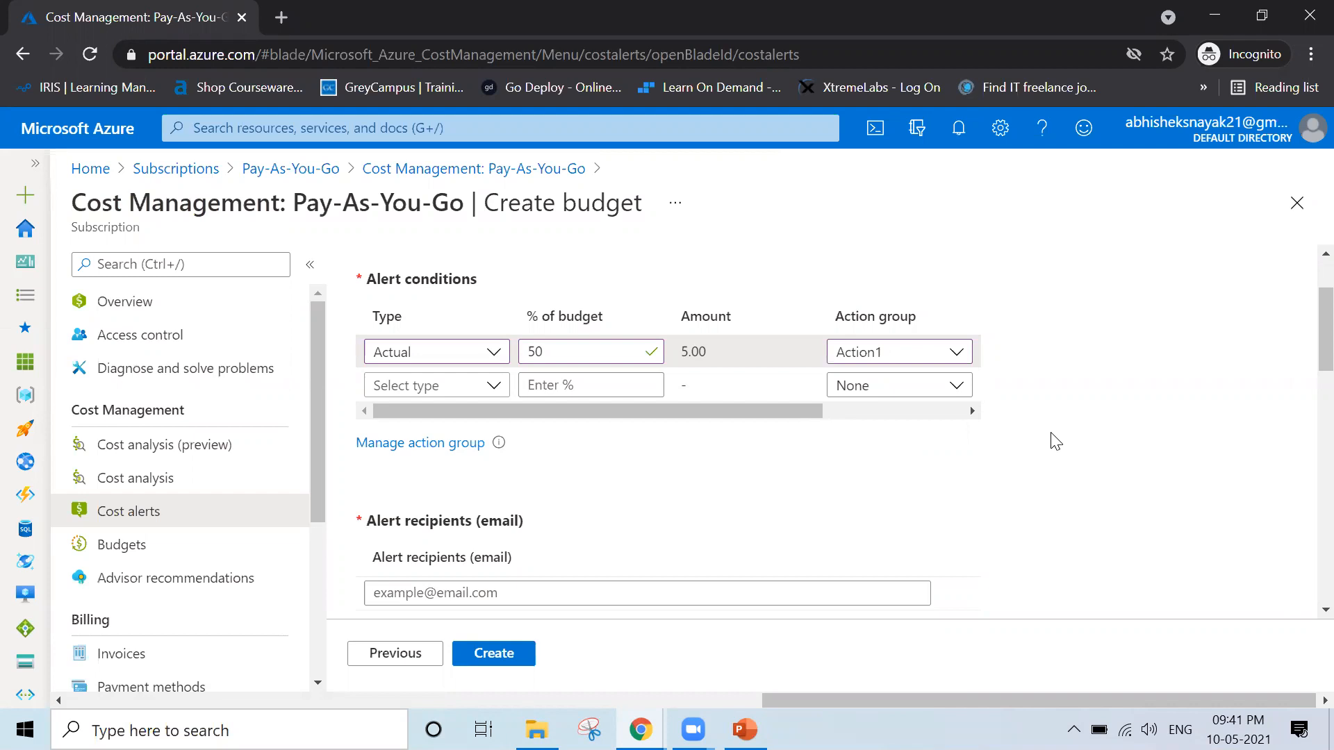
# Review the scope, dates, amount and cost chart on the budget details page, and return to the alert settings
pyautogui.scroll(2, 1053, 442)
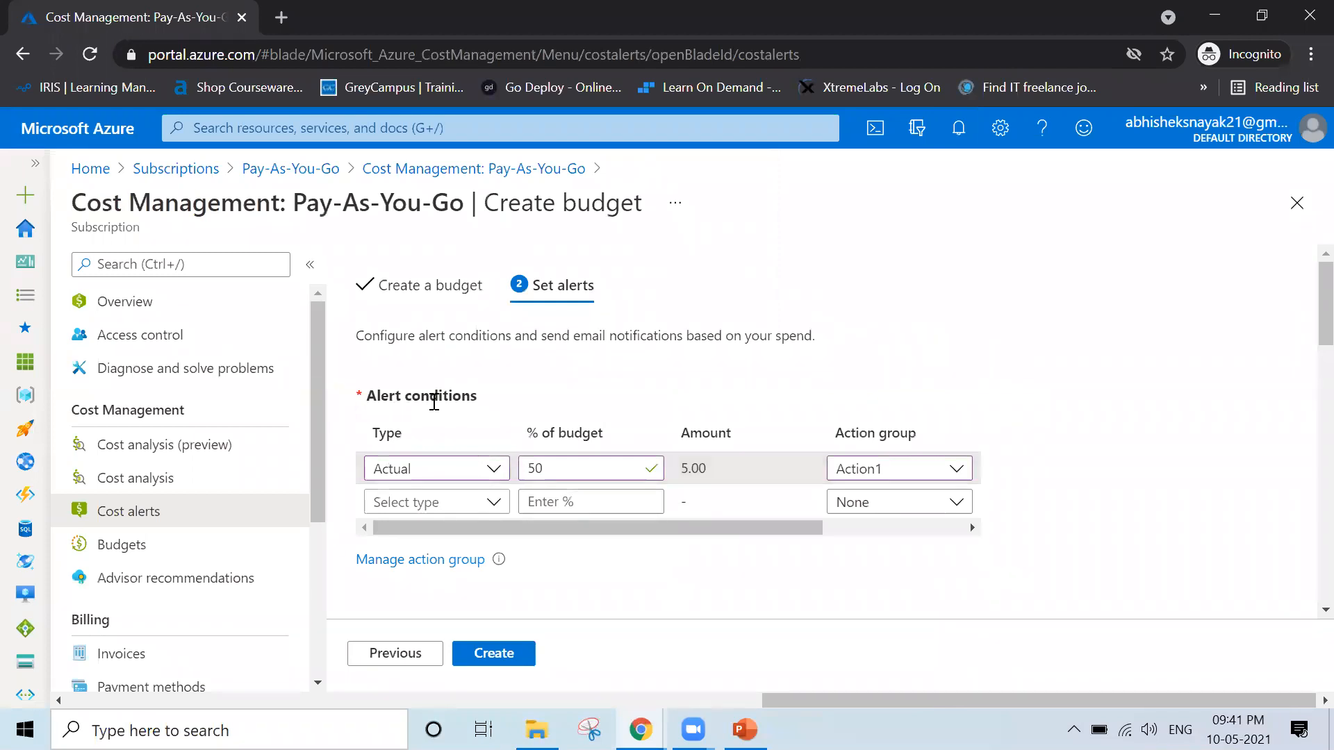
pyautogui.click(423, 299)
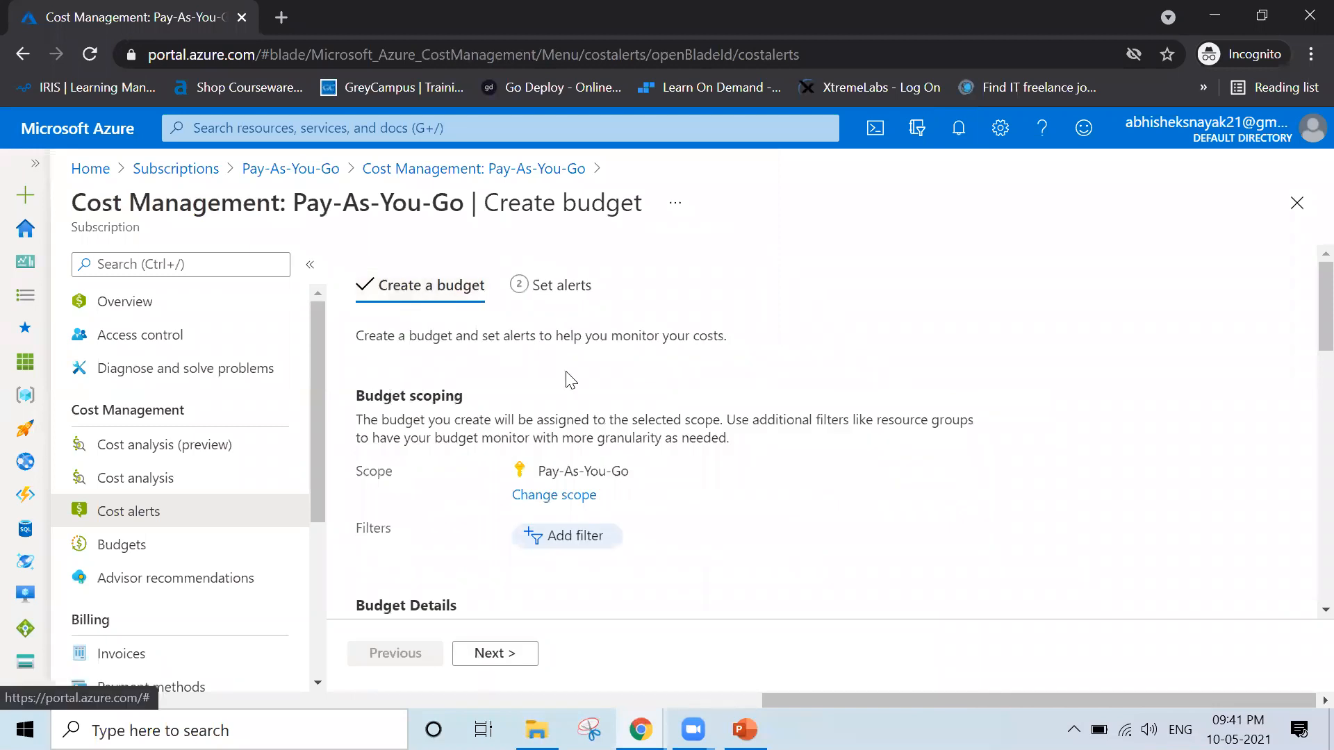
pyautogui.scroll(-5, 566, 371)
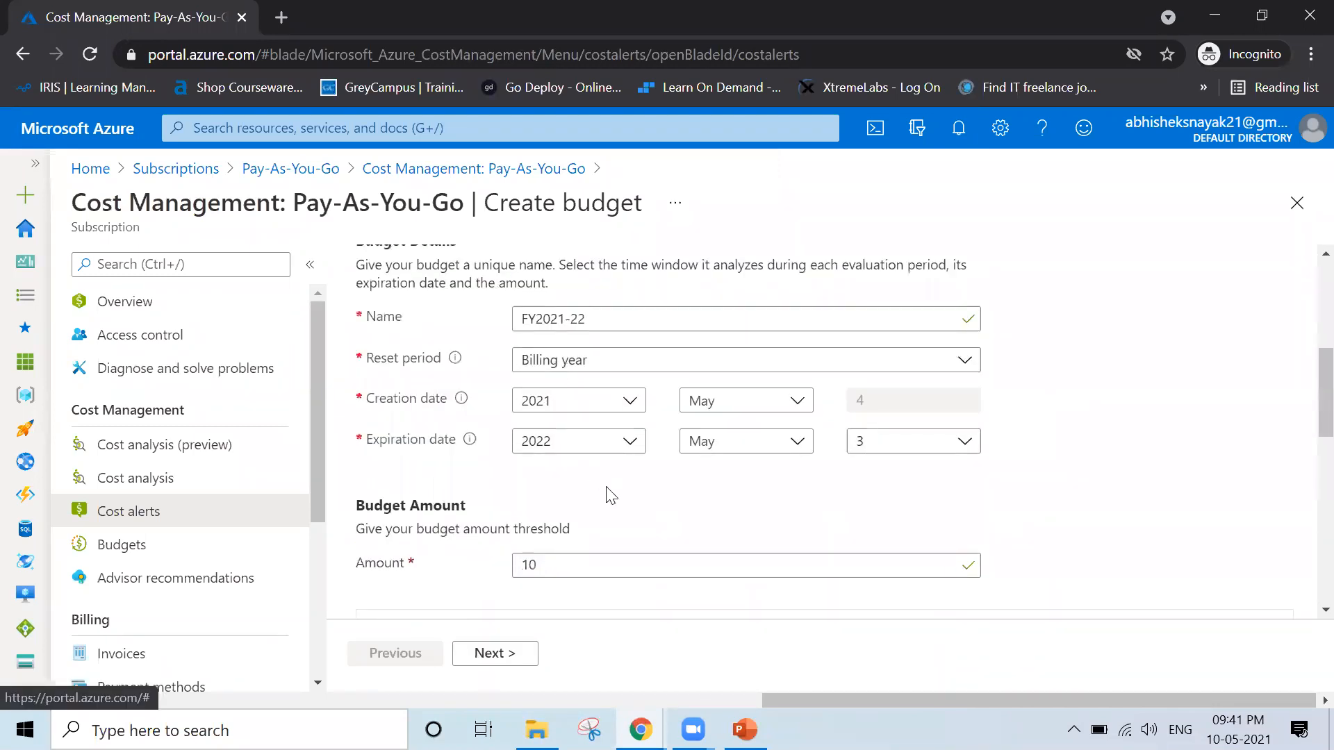
pyautogui.scroll(-3, 611, 496)
pyautogui.scroll(-4, 611, 493)
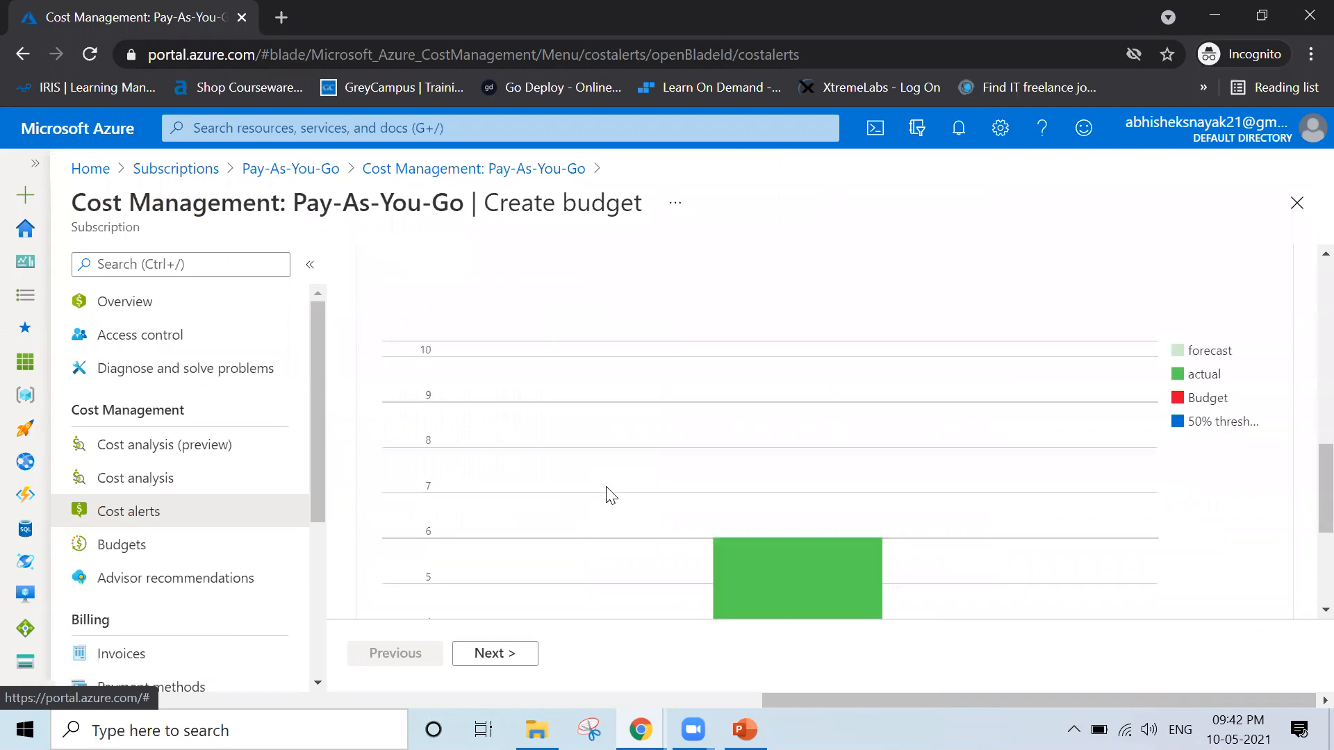
pyautogui.click(493, 658)
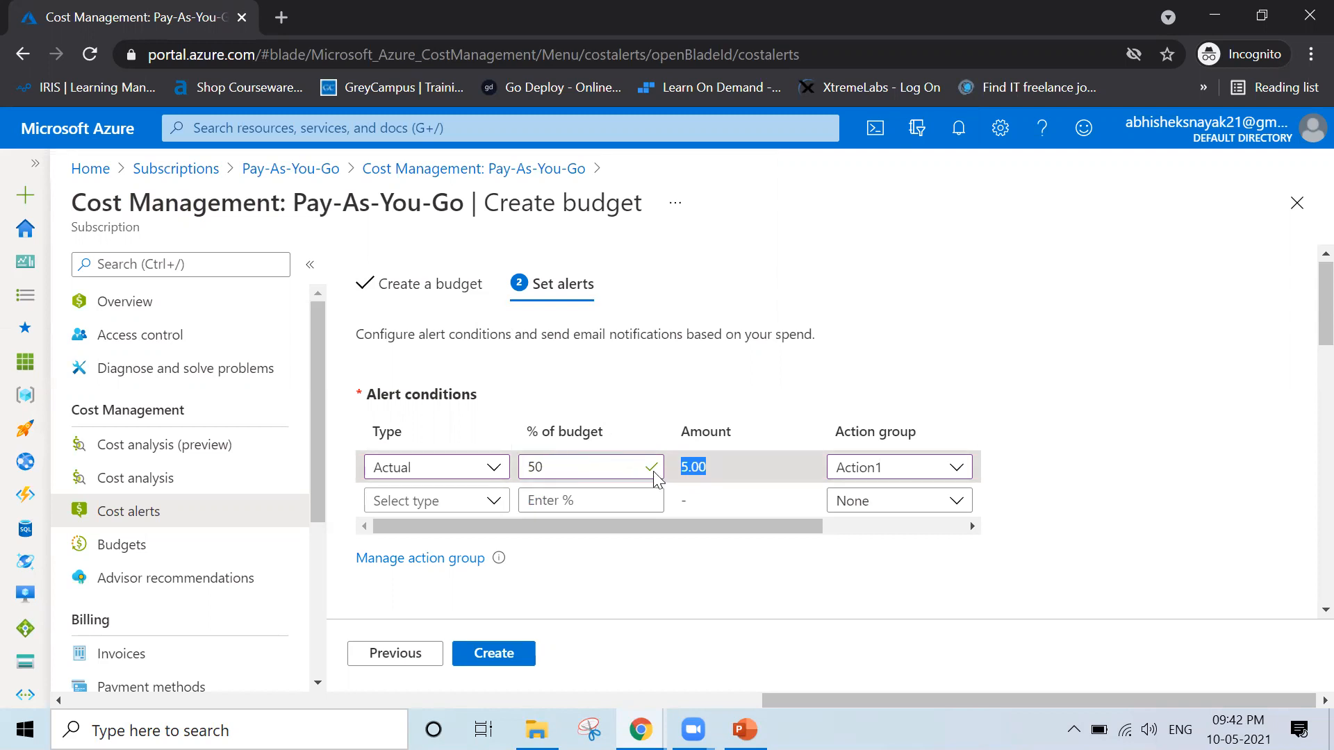
# Recheck the first alert condition's percentage of budget and reselect Action1 as its action group
pyautogui.click(547, 468)
pyautogui.doubleClick(528, 468)
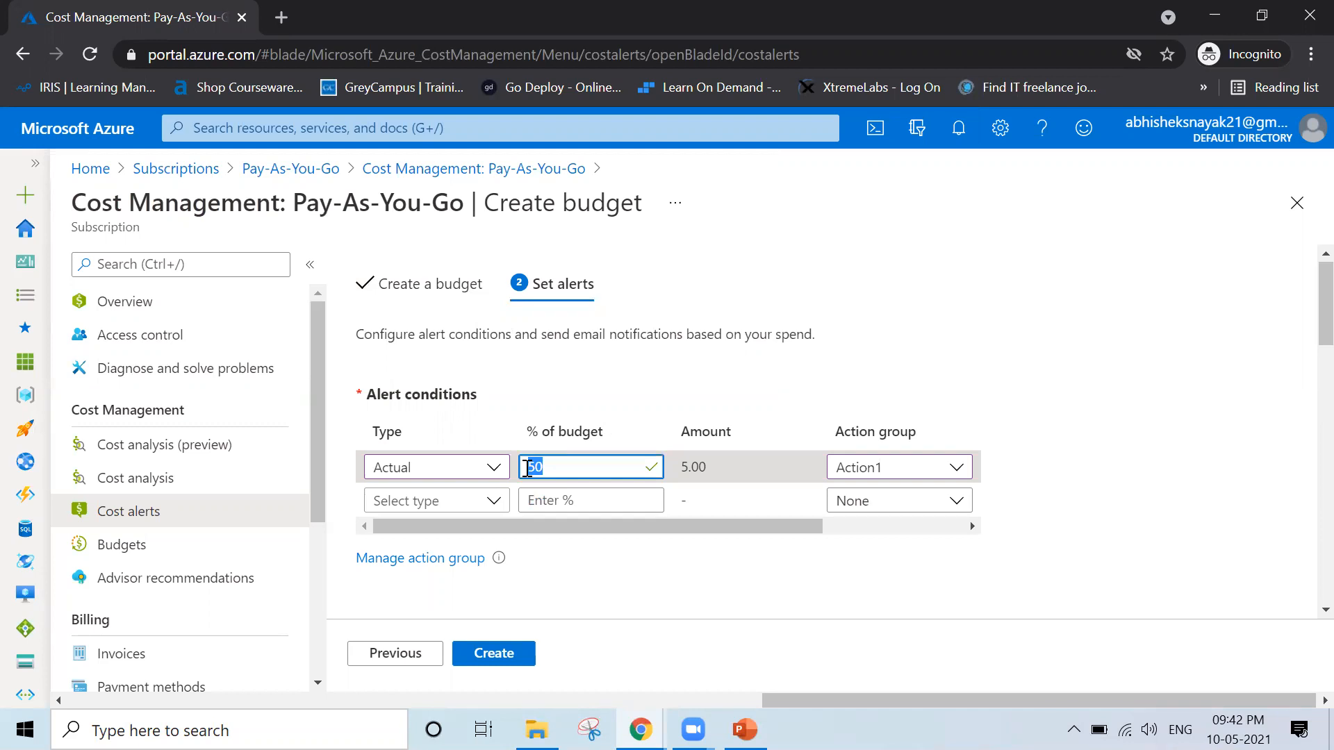
pyautogui.click(902, 468)
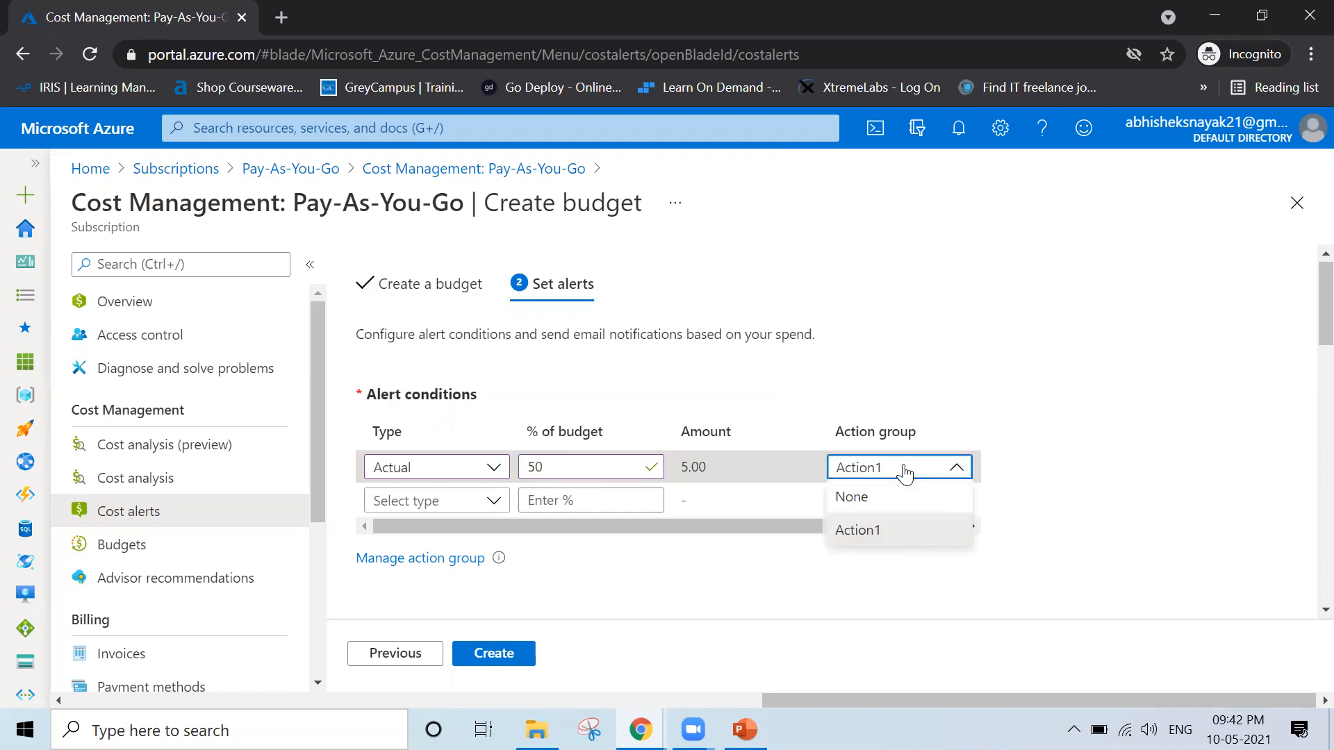
pyautogui.click(889, 542)
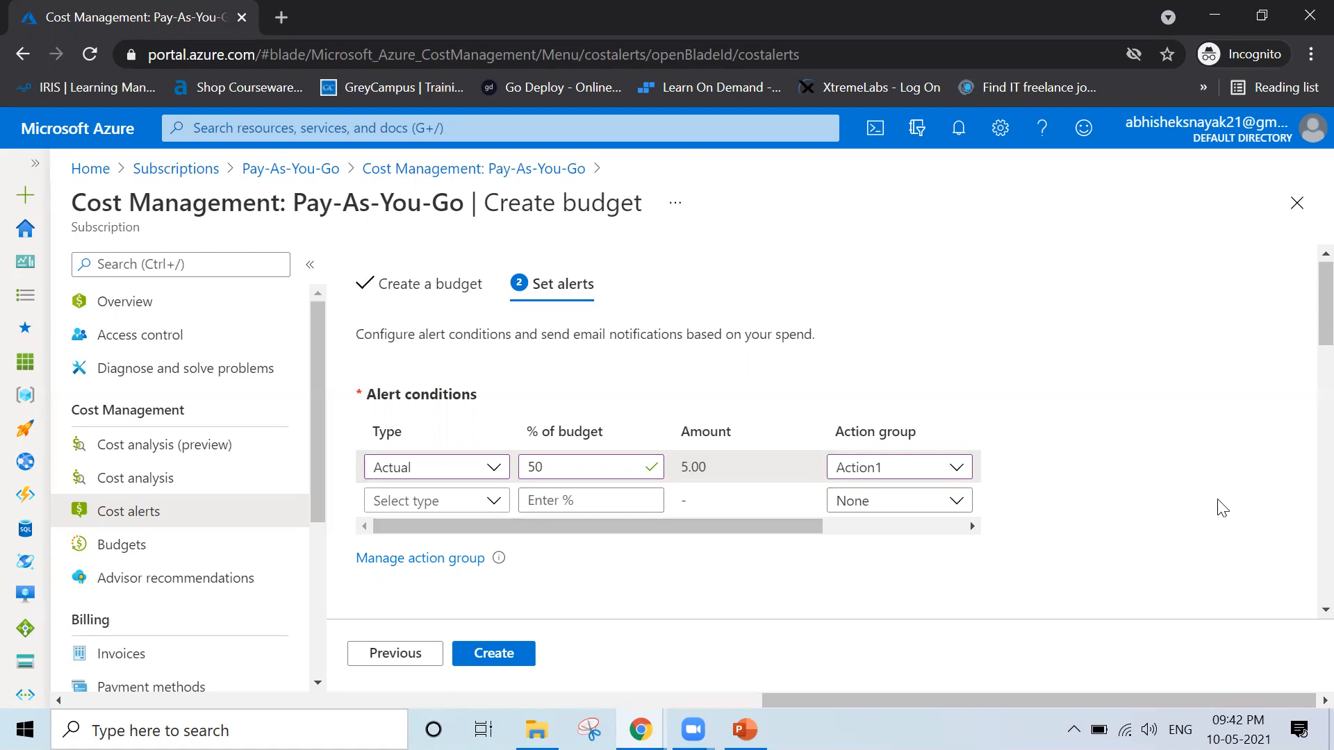
# Enter the alert recipient's email address for the budget notifications
pyautogui.scroll(-3, 1223, 509)
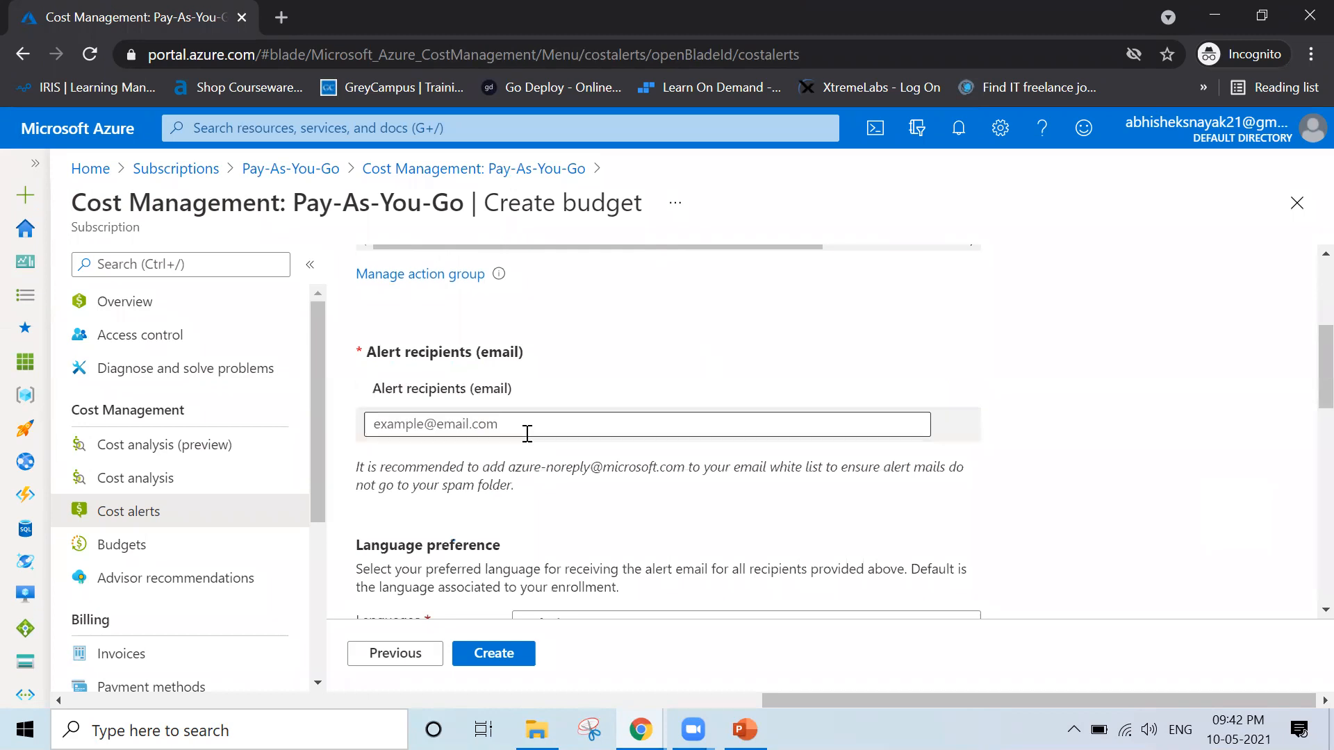
pyautogui.click(498, 425)
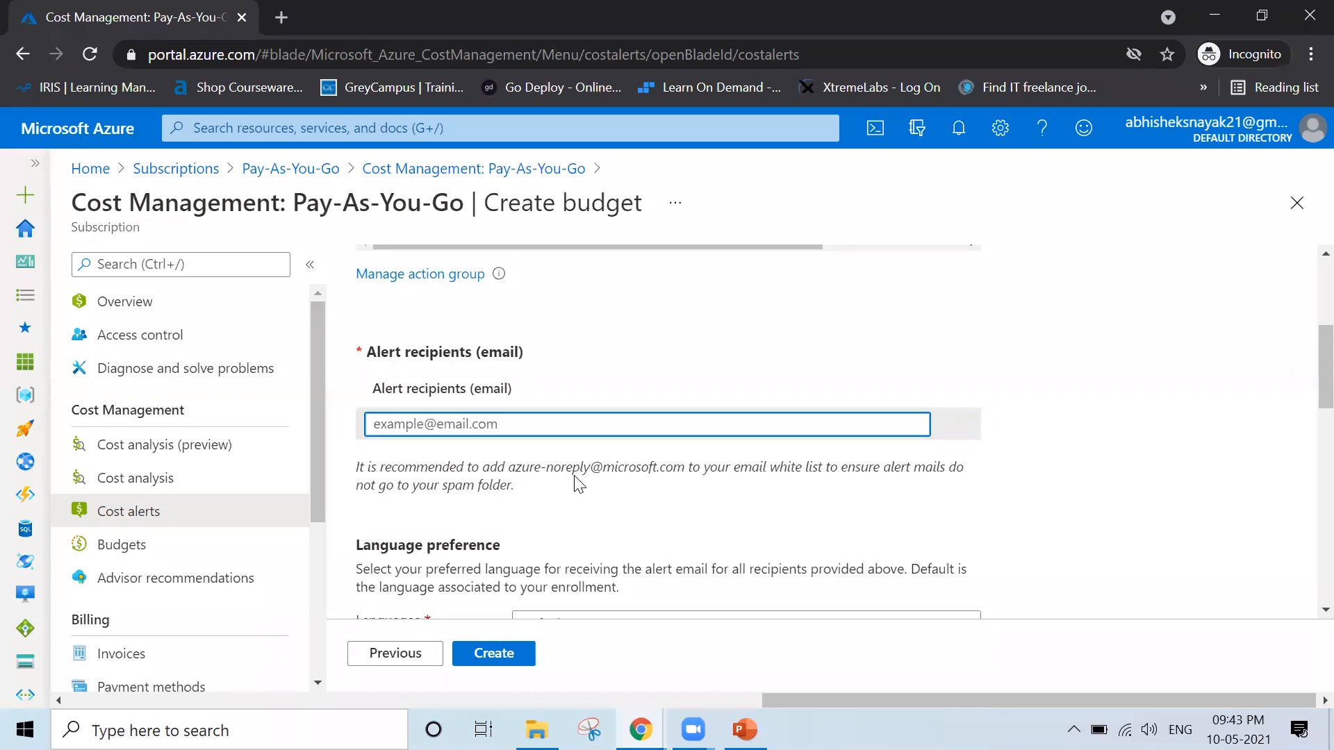
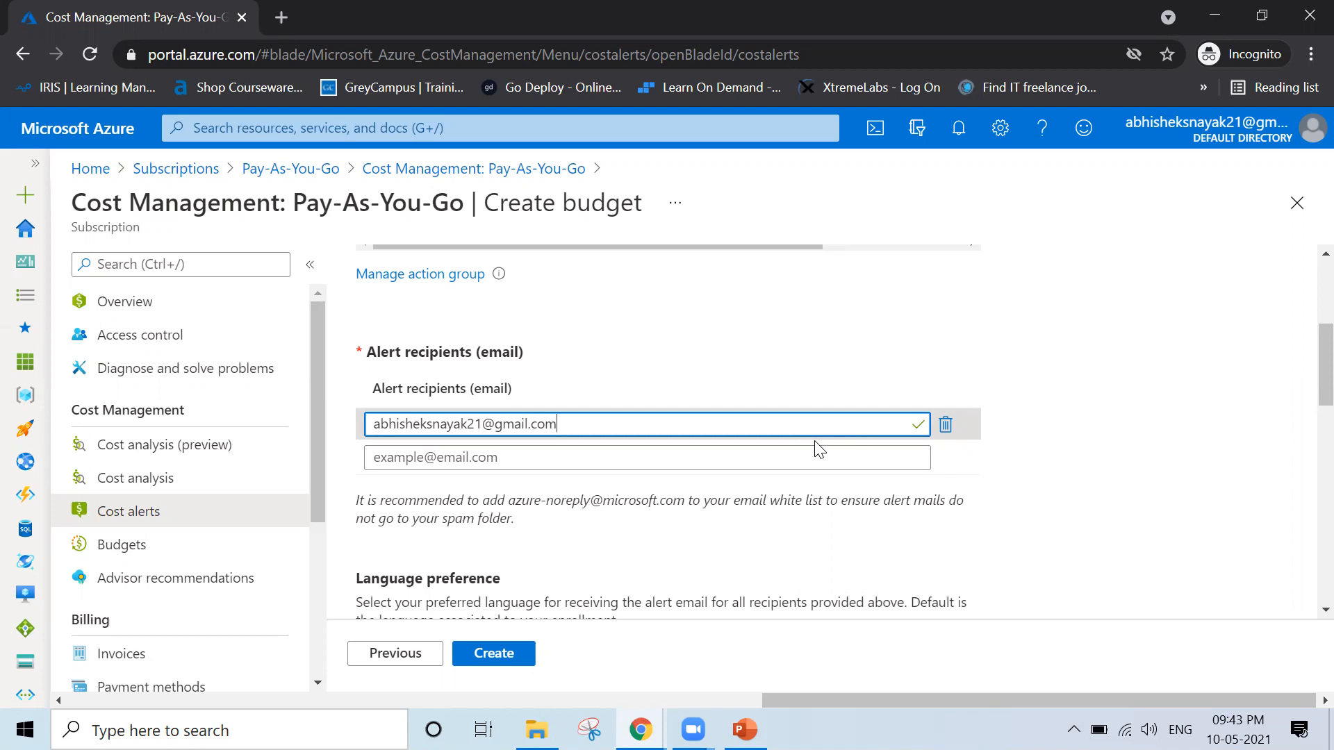
pyautogui.click(1033, 535)
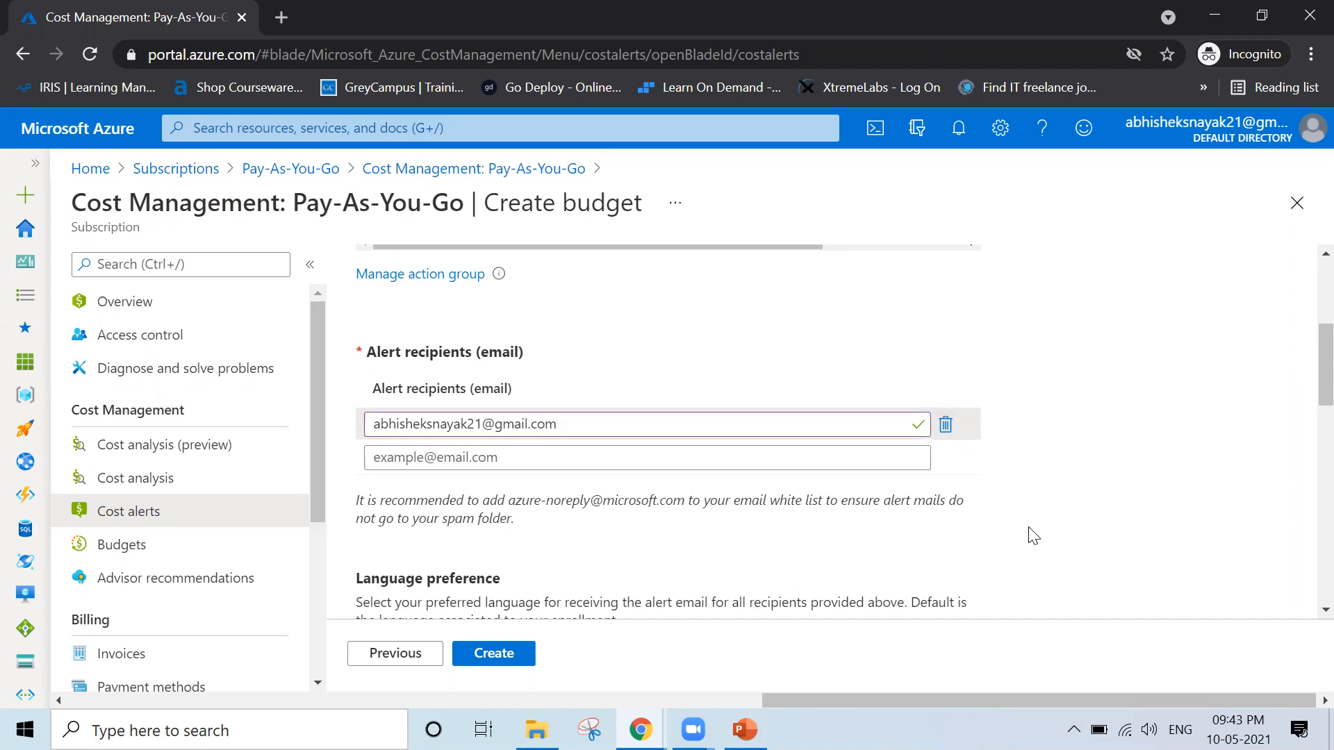
# Check the alert email language options, keep Default, and create the budget
pyautogui.scroll(-3, 1034, 535)
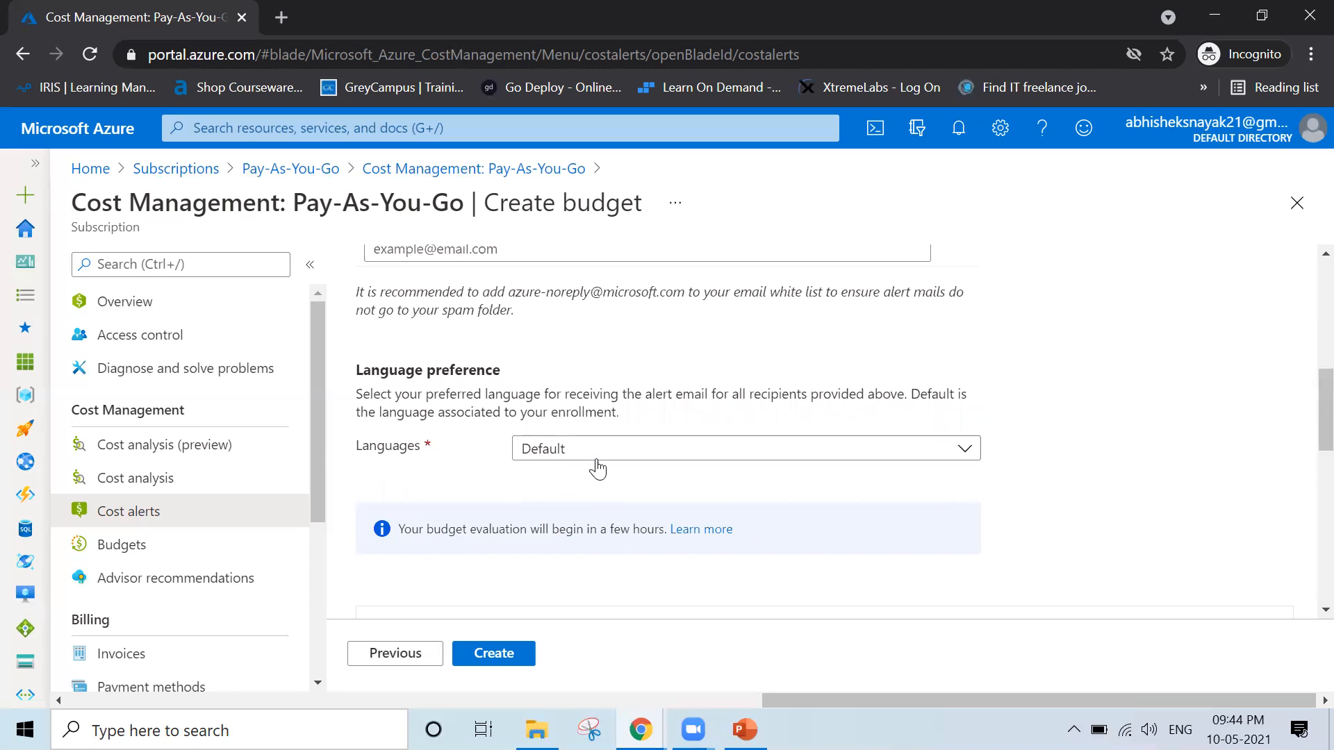
pyautogui.click(621, 459)
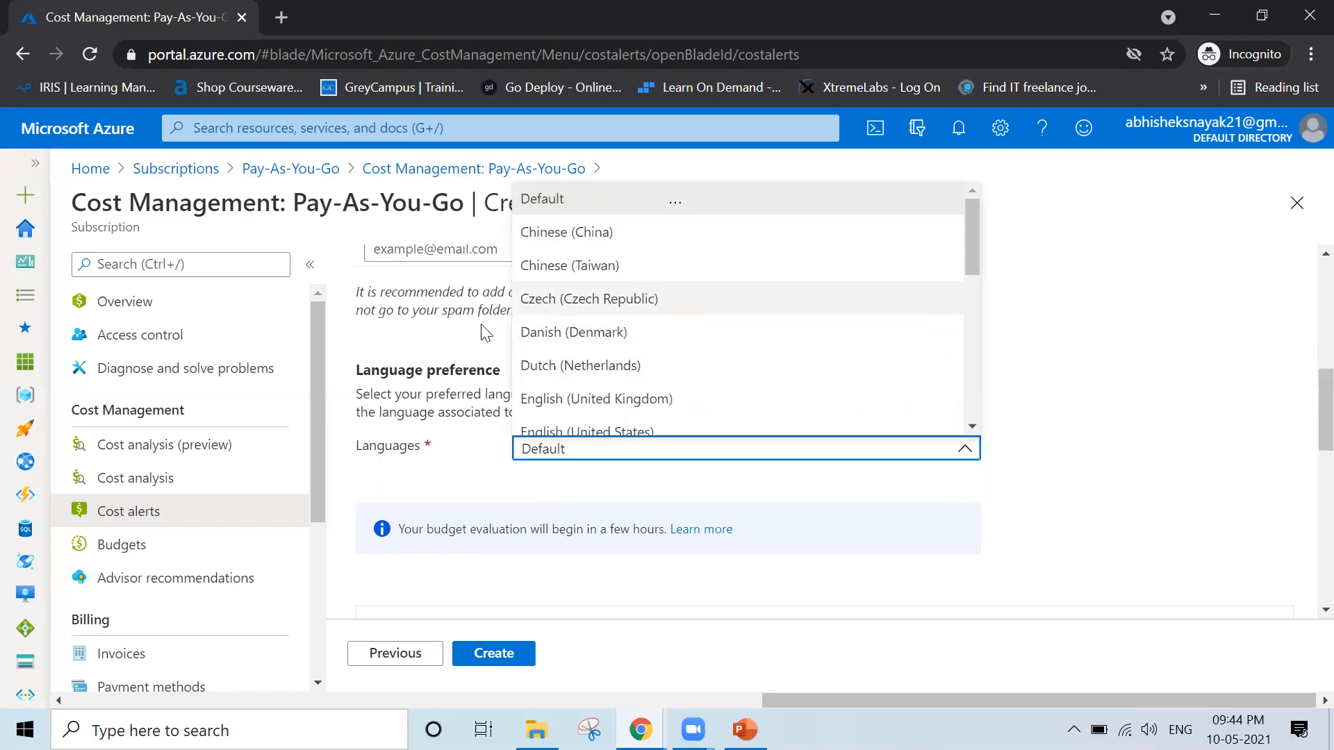
pyautogui.click(453, 465)
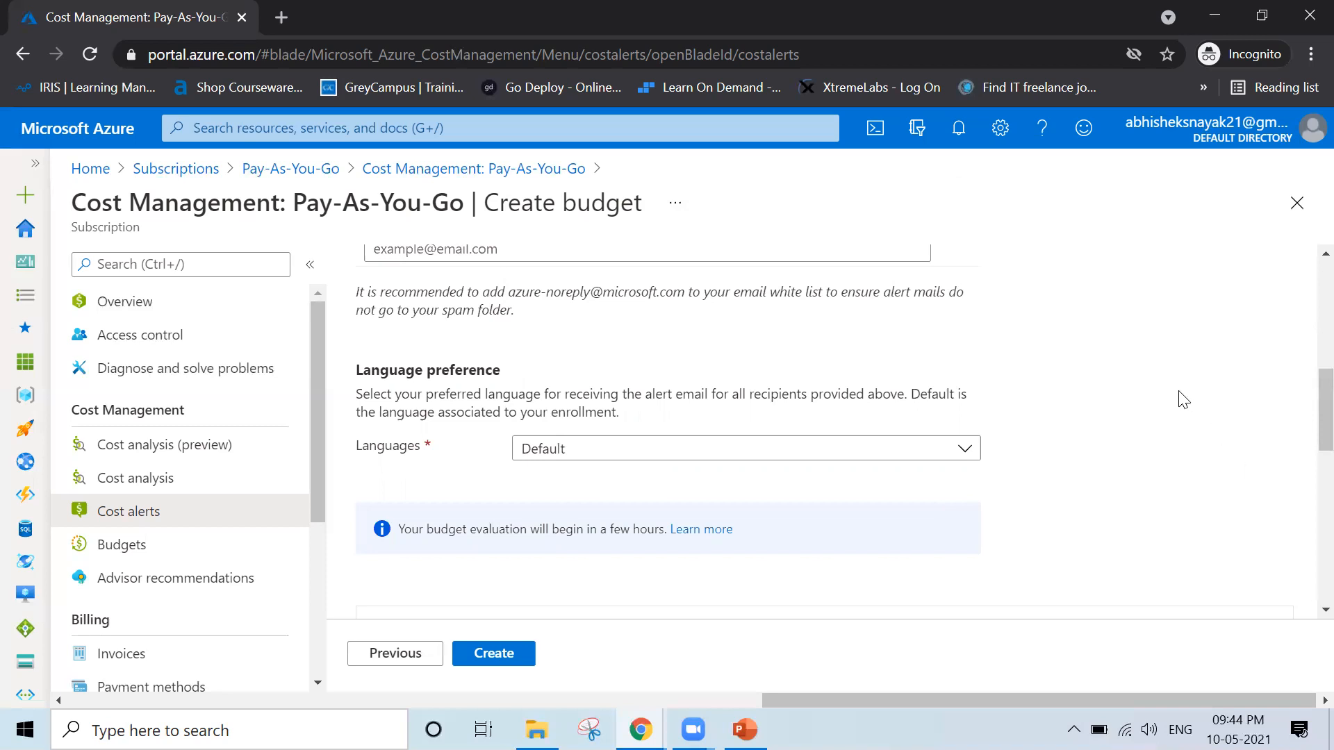
pyautogui.click(398, 529)
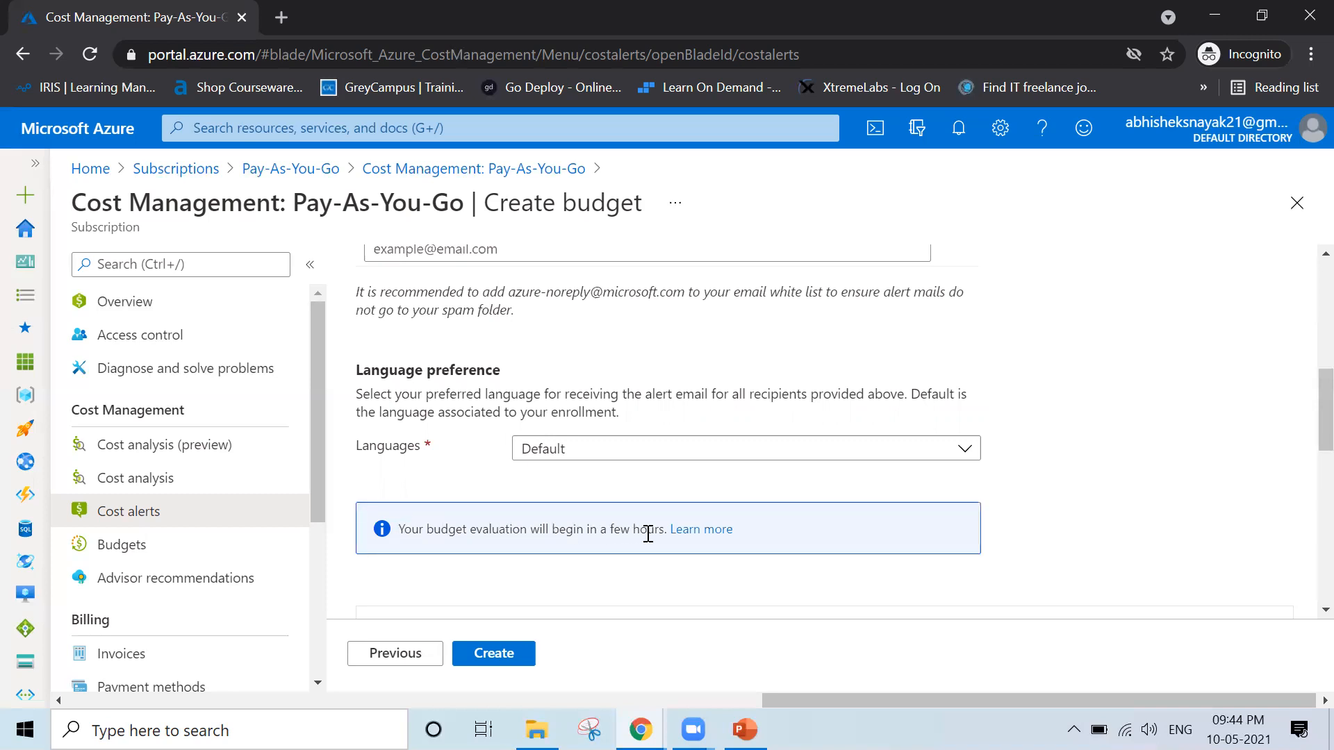
pyautogui.click(1199, 519)
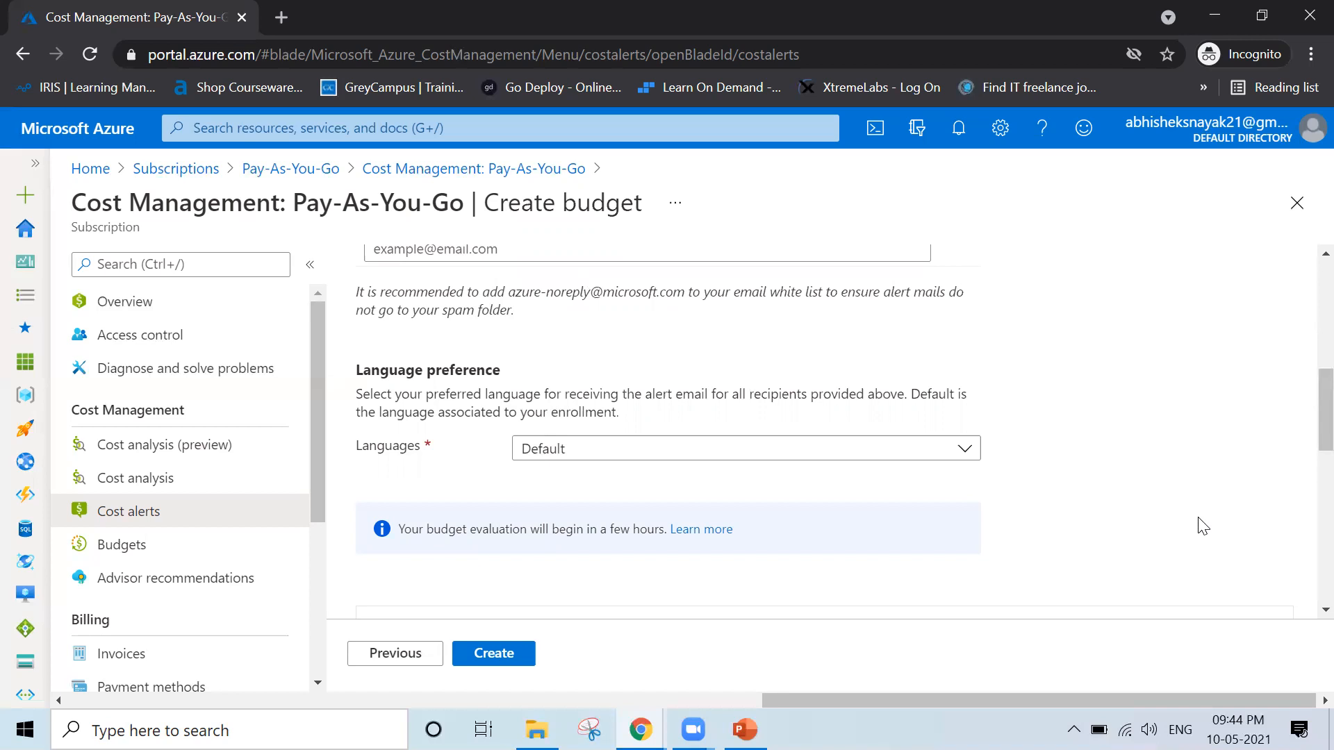
pyautogui.scroll(-10, 1058, 509)
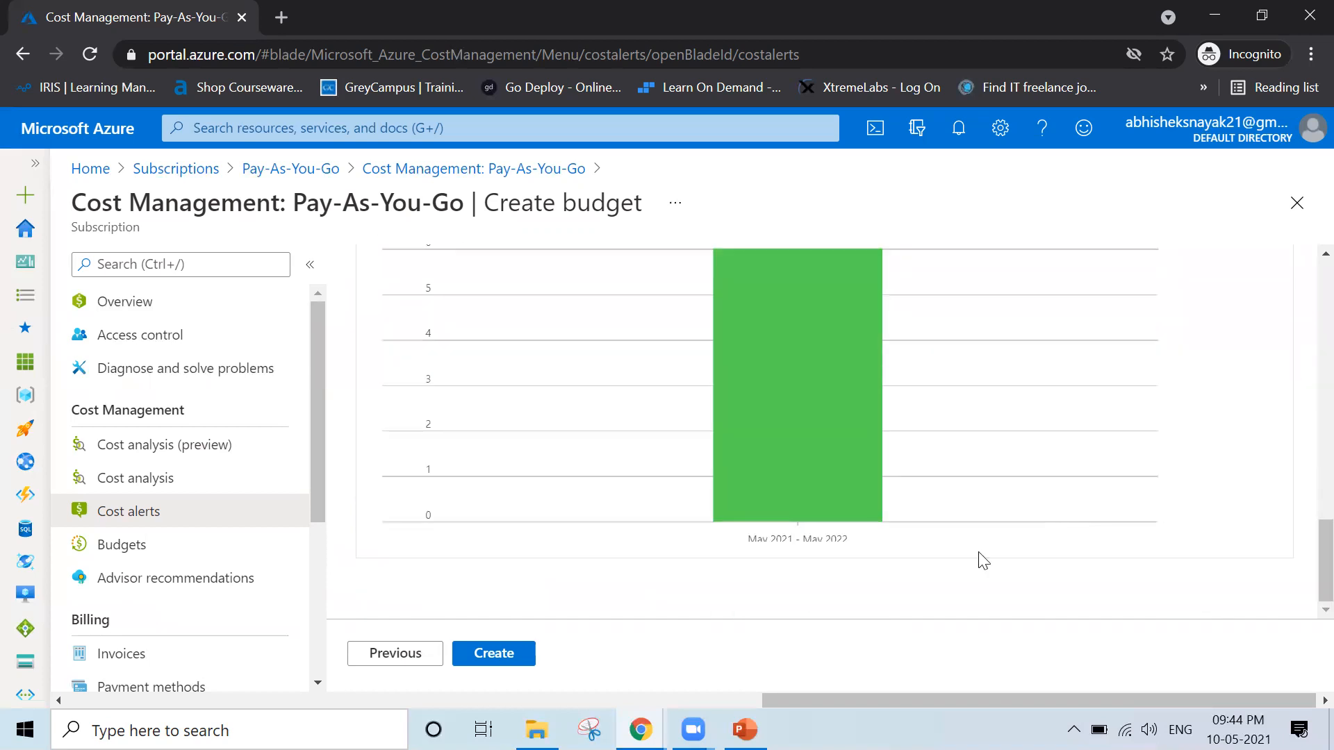
pyautogui.click(504, 659)
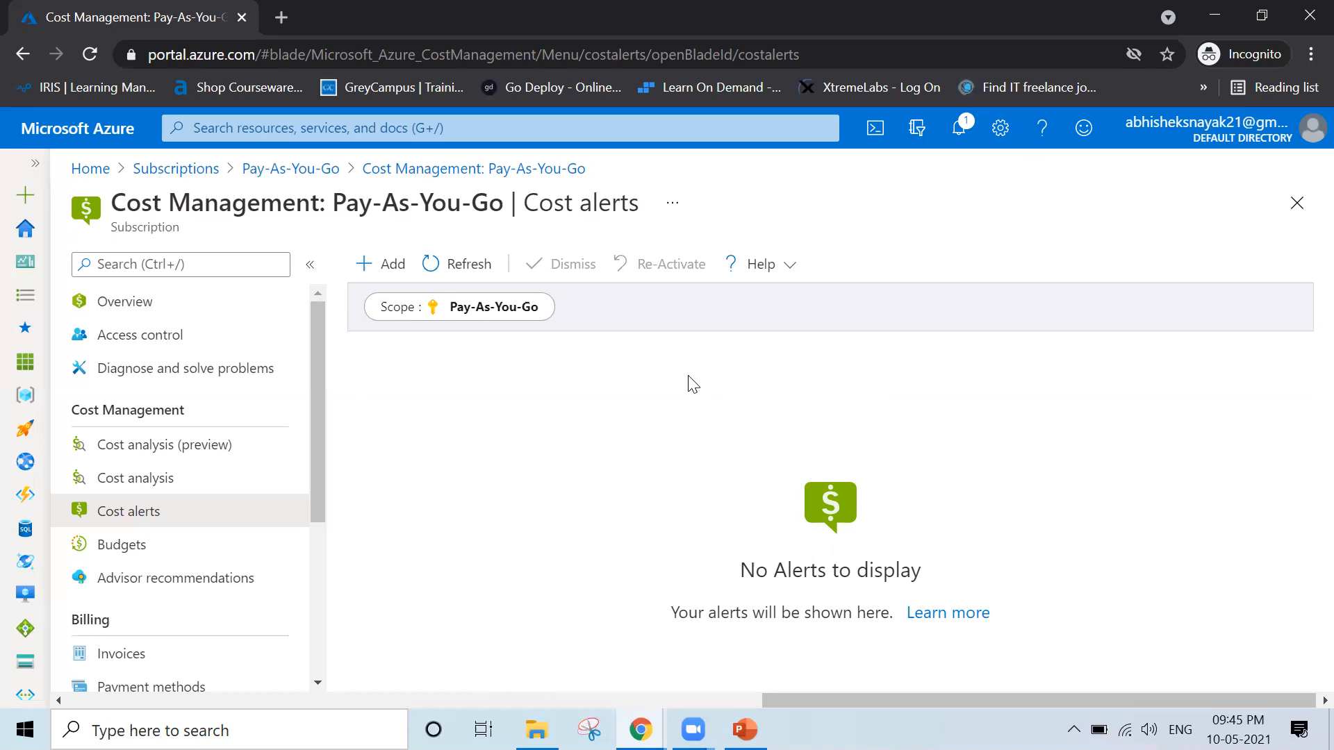
# Check the portal notifications for the budget's creation status, and reload the Cost alerts page
pyautogui.click(961, 134)
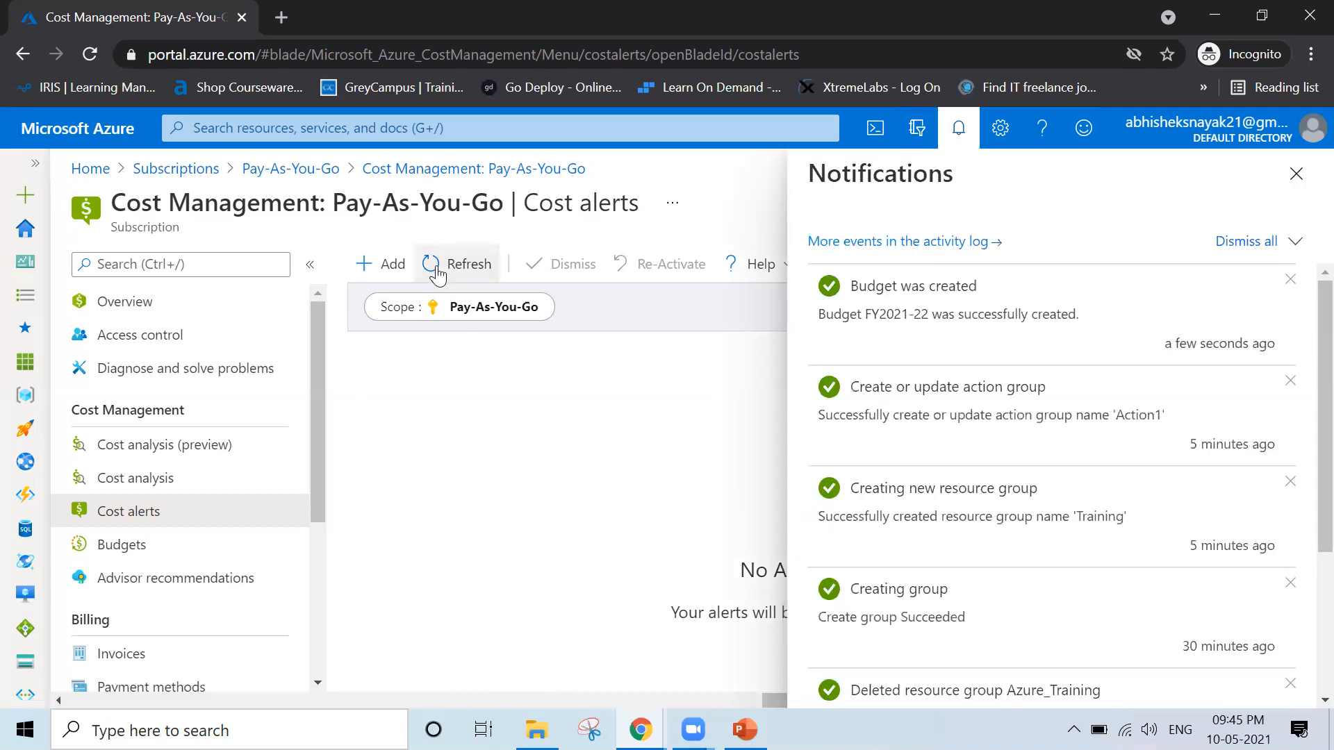
pyautogui.click(1297, 174)
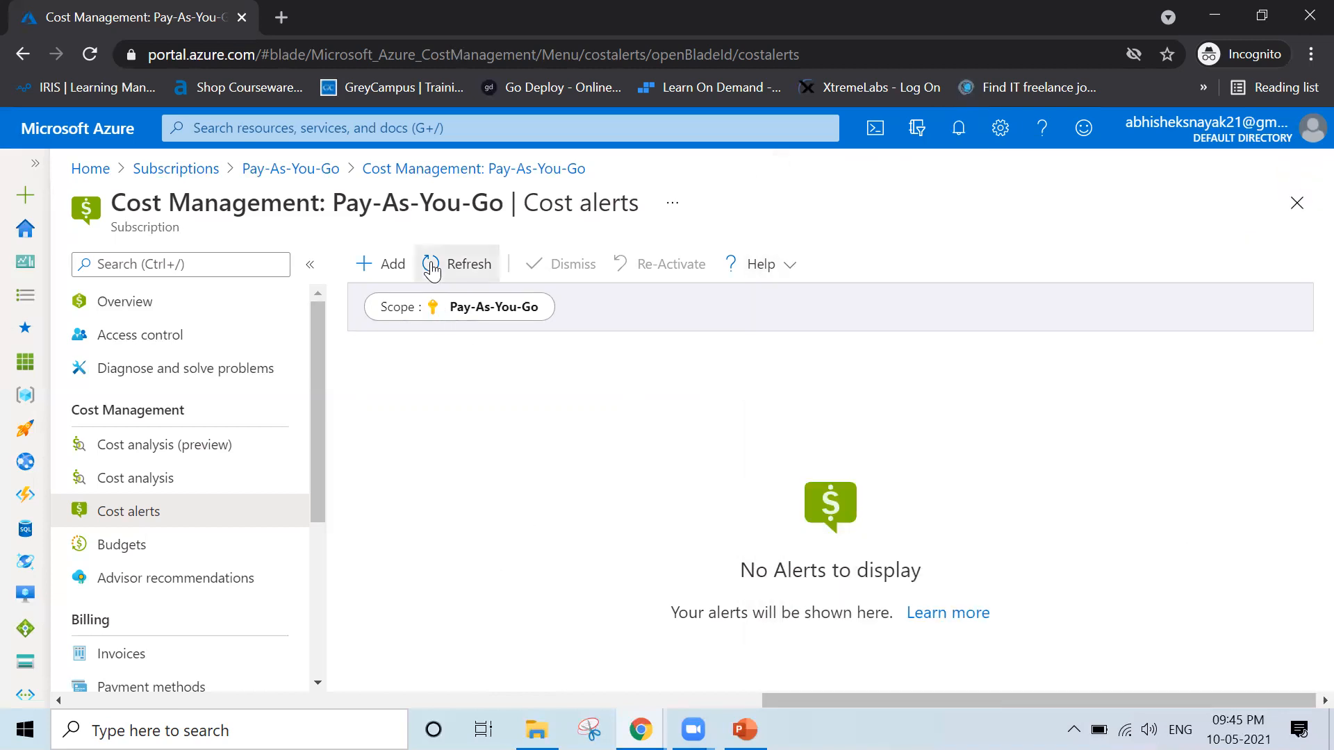
pyautogui.click(129, 467)
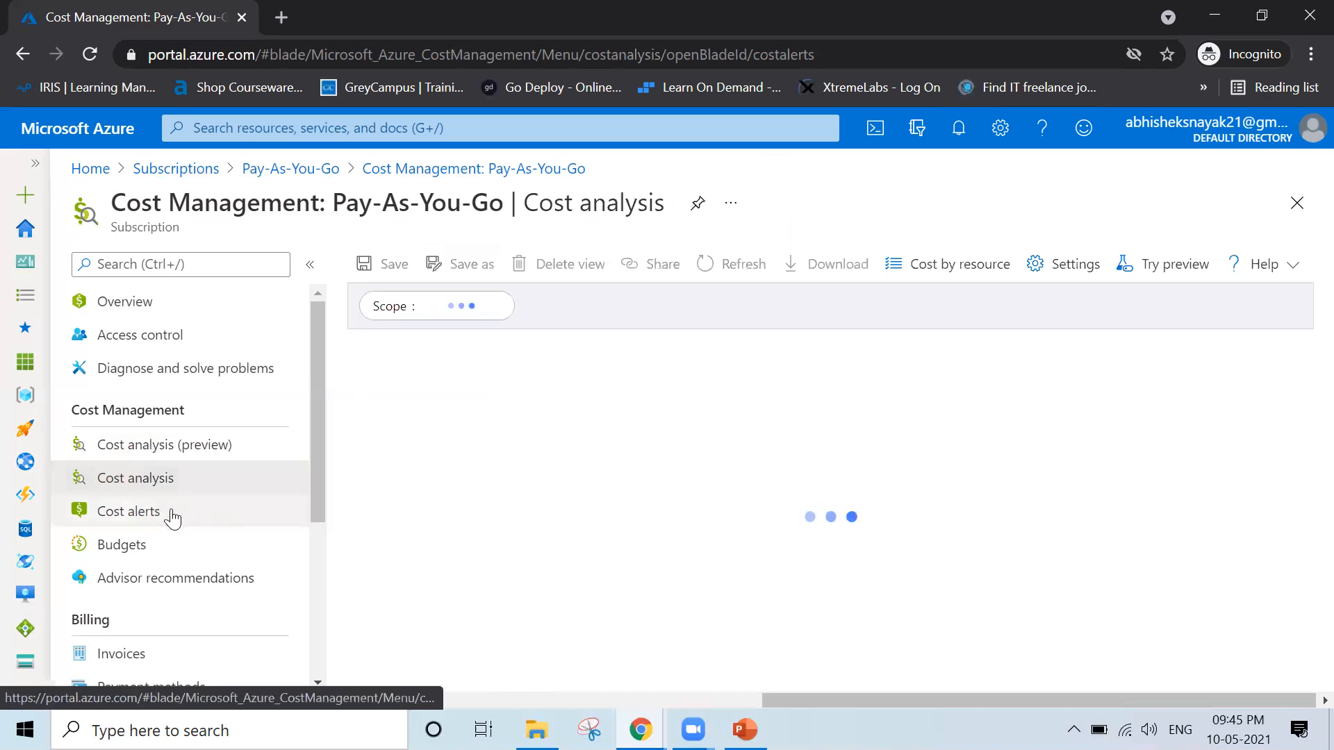
pyautogui.click(129, 511)
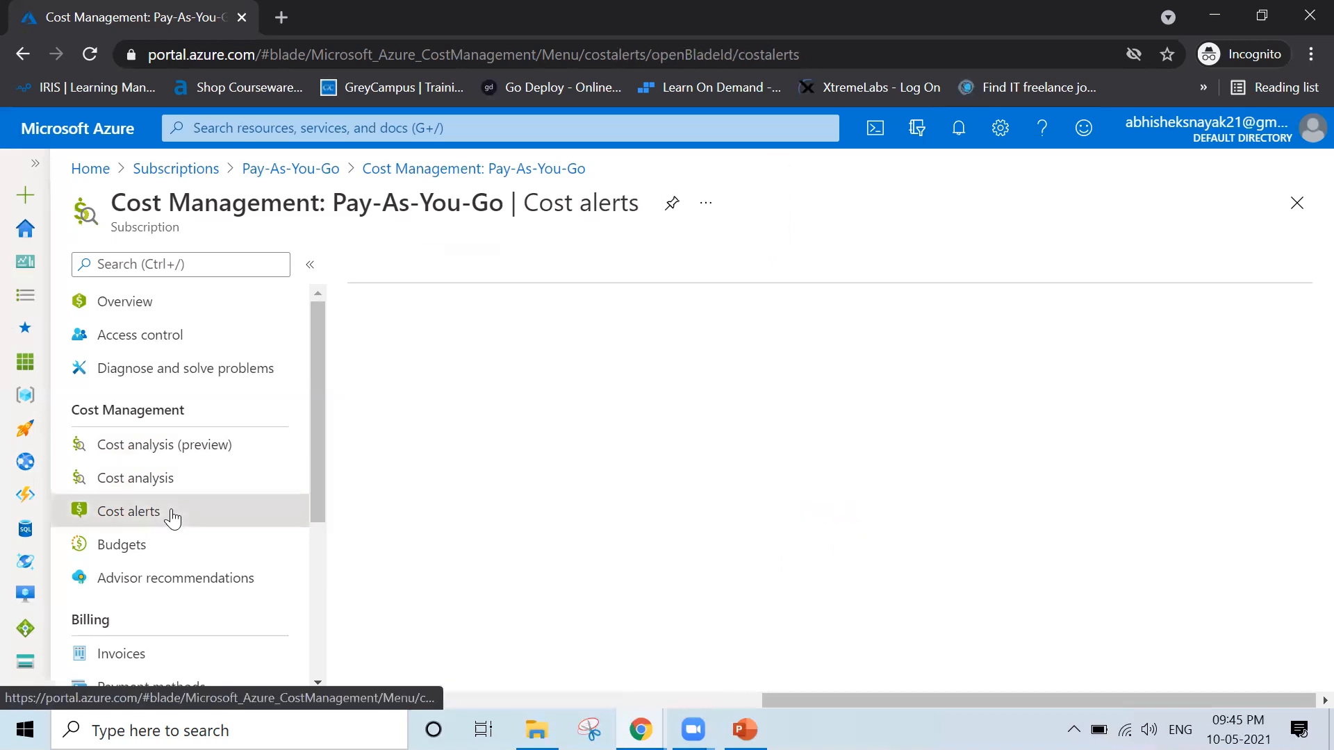
pyautogui.click(90, 55)
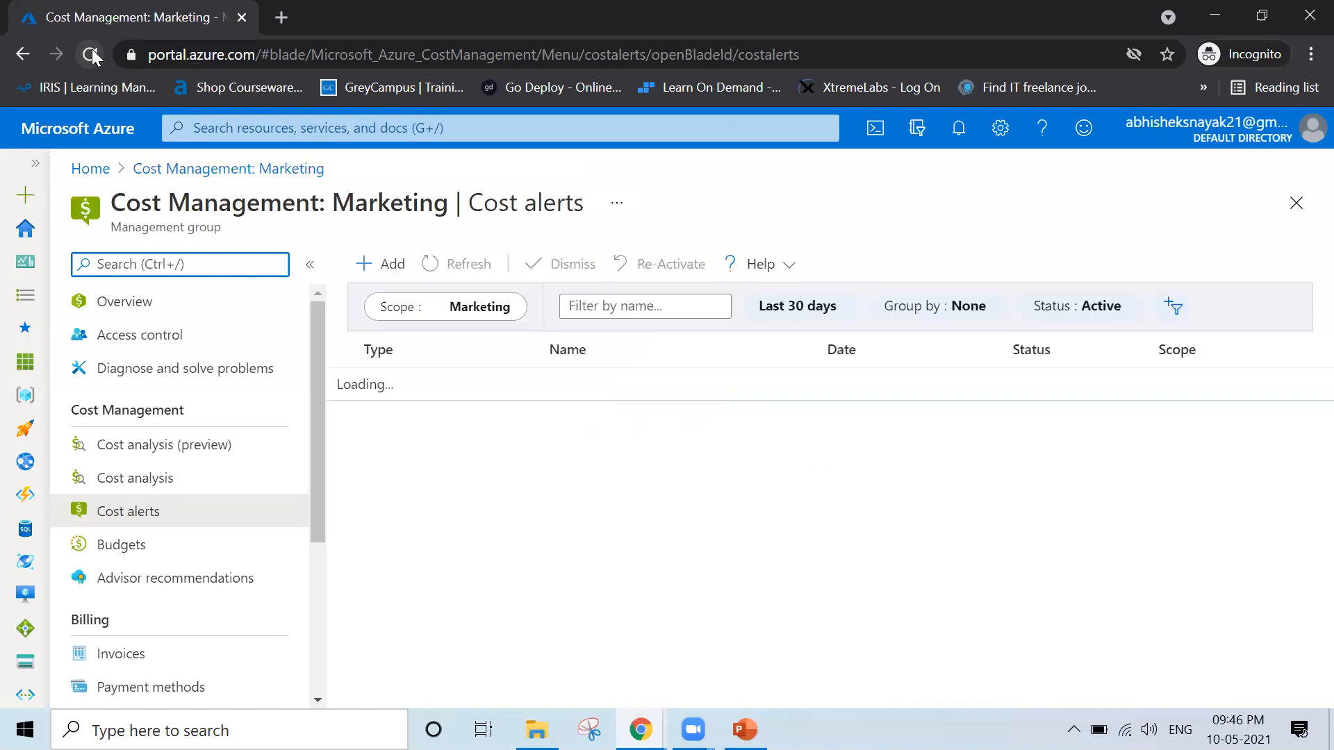
# Set the Cost alerts scope to the Pay-As-You-Go subscription
pyautogui.click(462, 313)
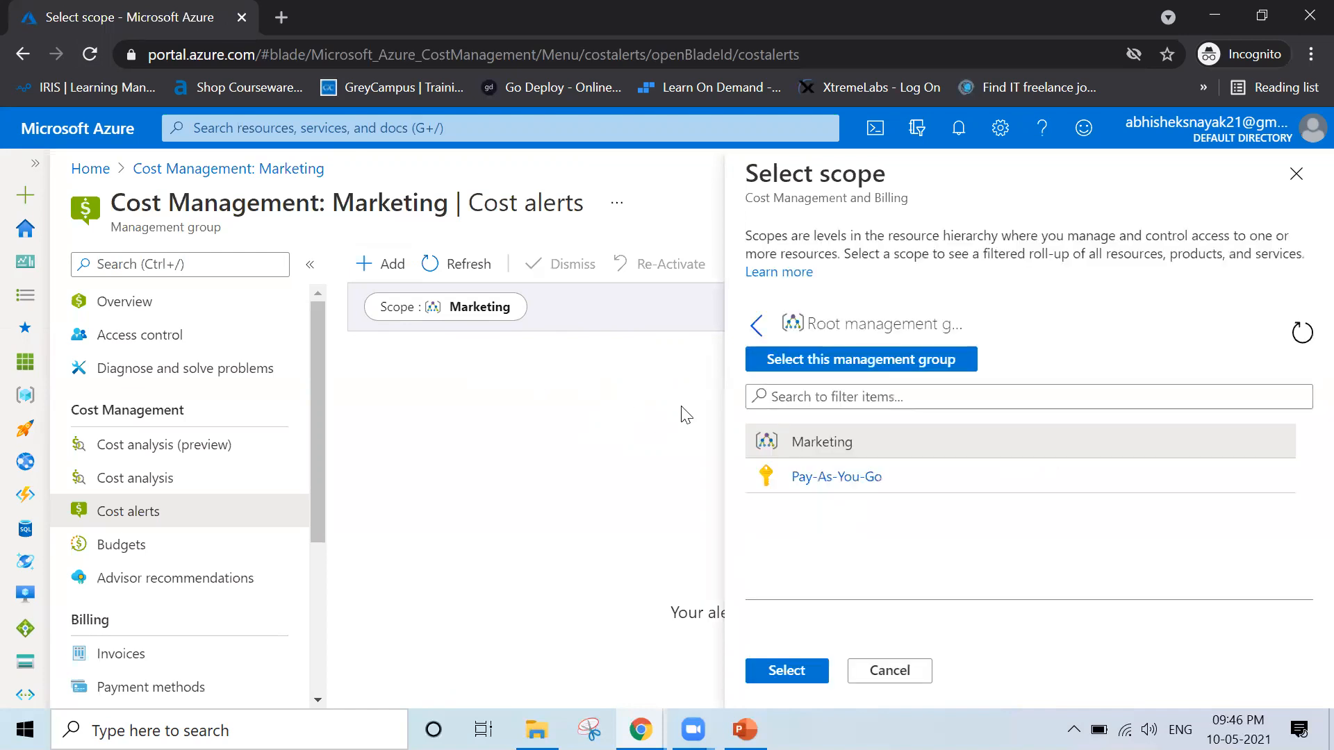
pyautogui.click(825, 479)
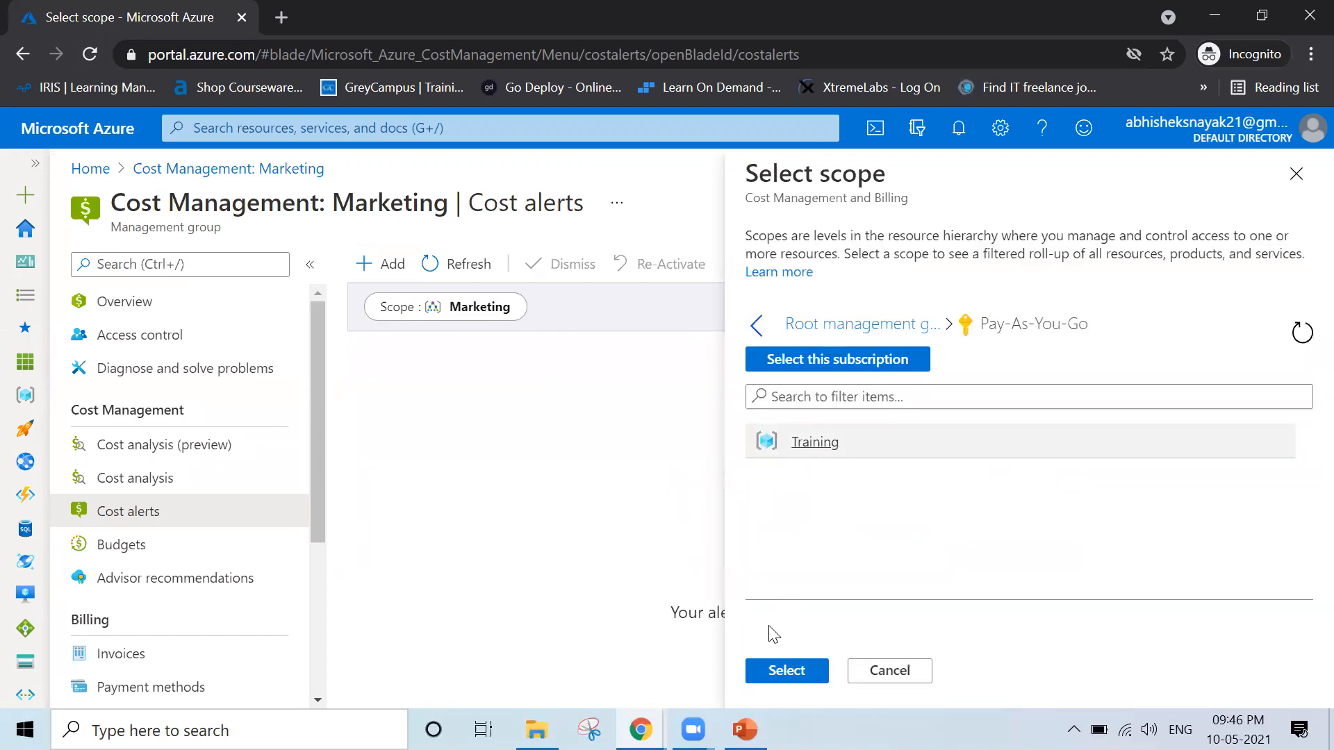
pyautogui.click(788, 671)
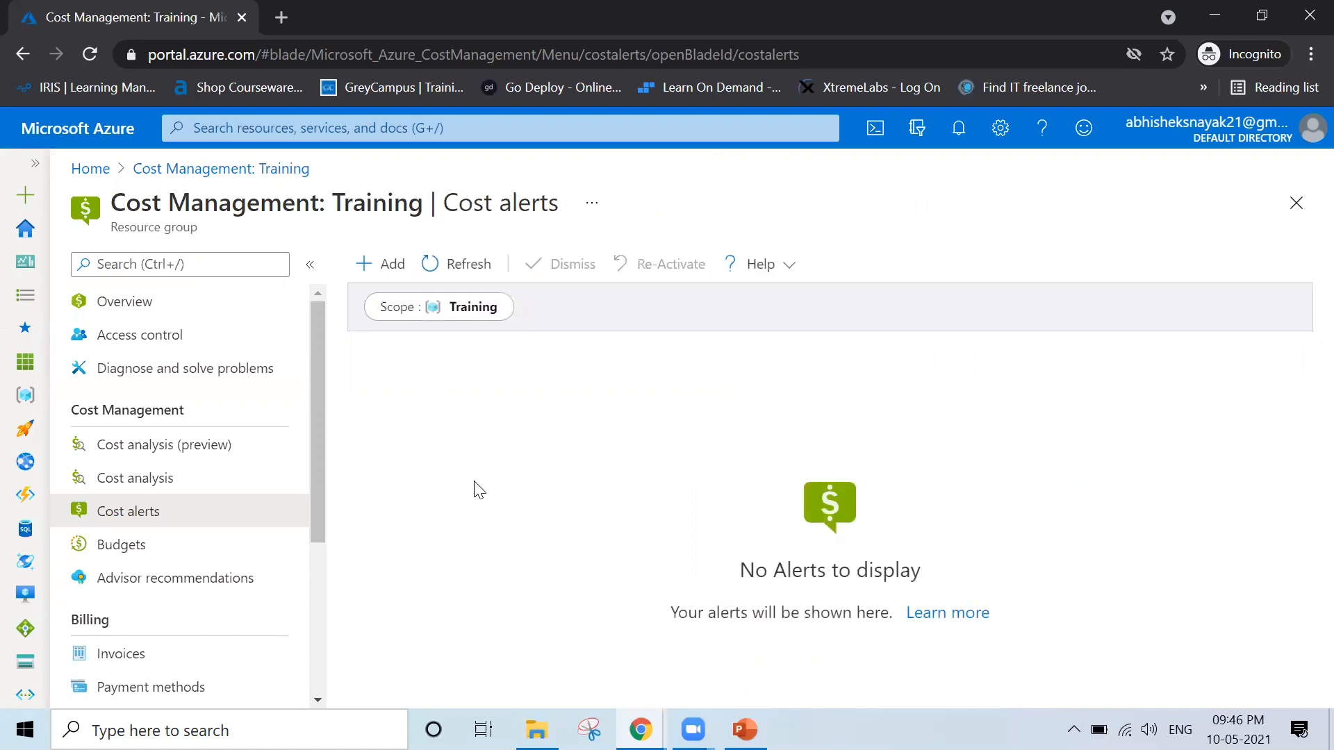
pyautogui.click(476, 313)
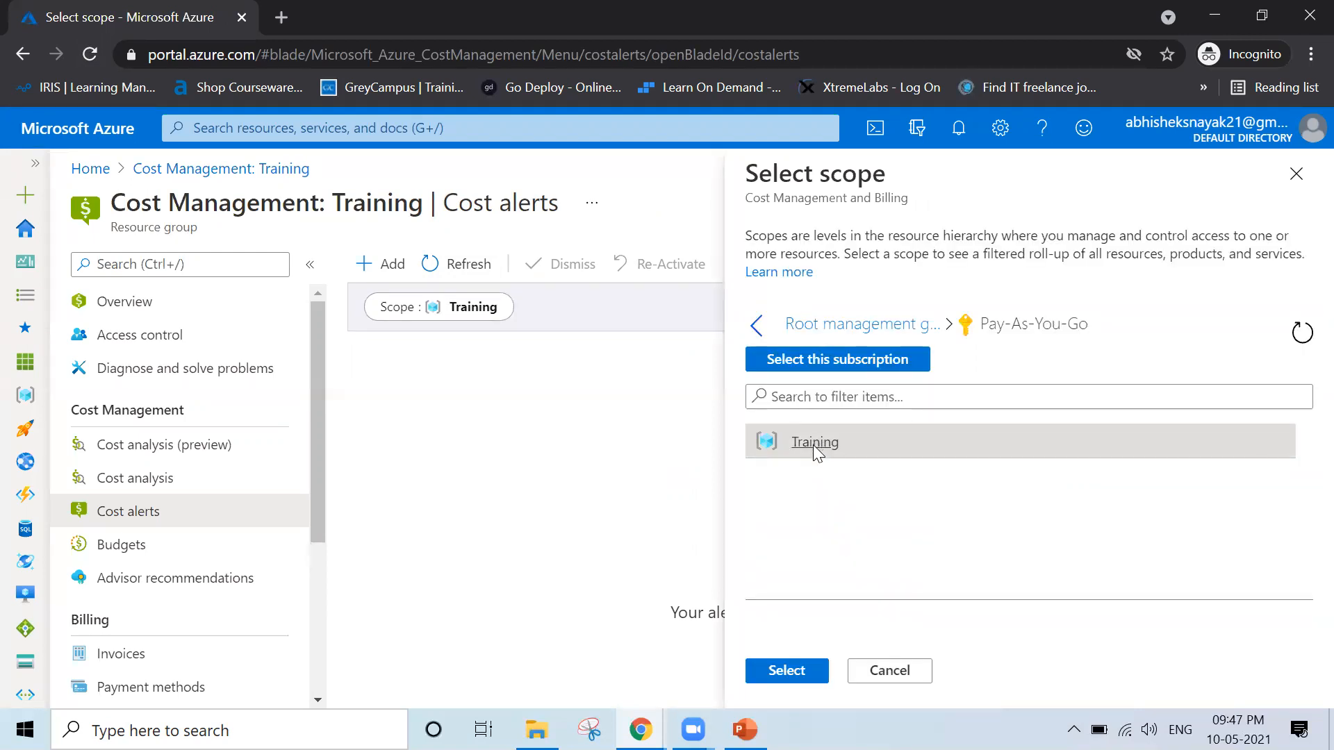
pyautogui.click(899, 369)
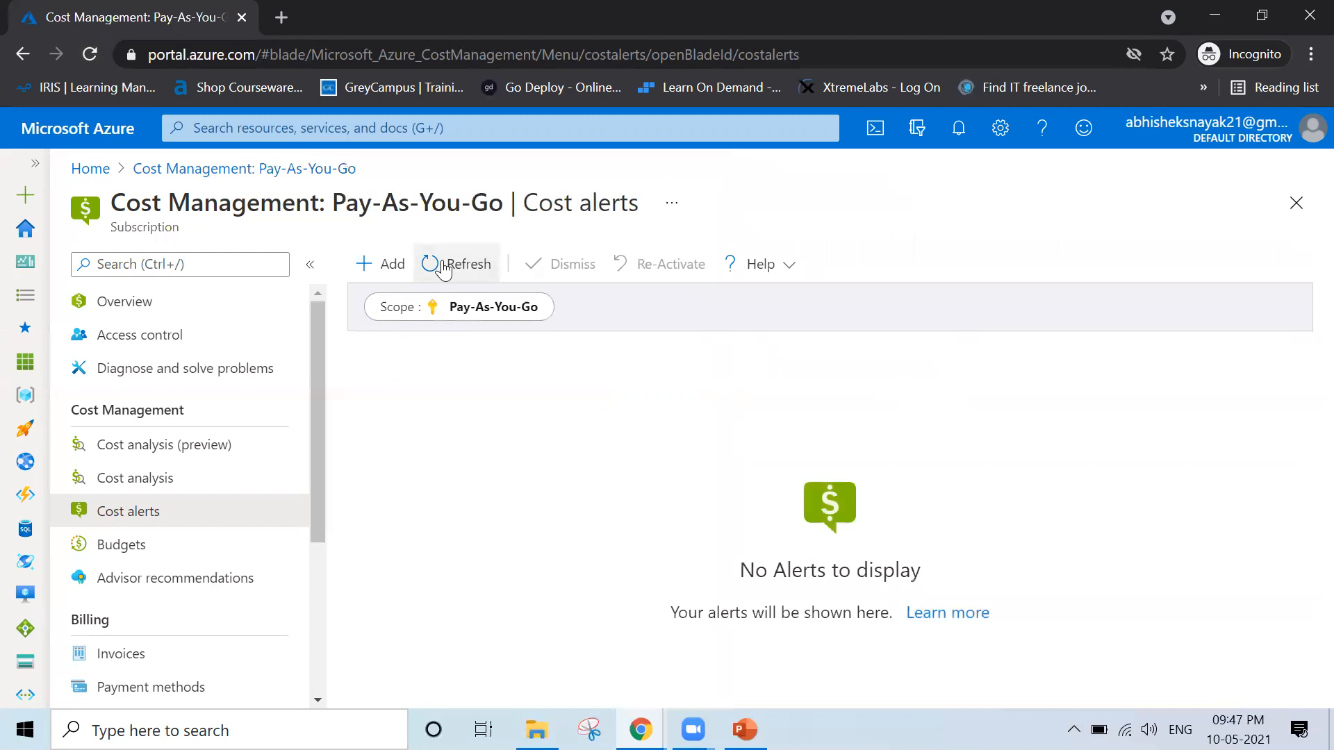
# Open the subscription's budgets list and examine the FY2021-22 budget's amount, forecast, evaluated spend and progress
pyautogui.click(134, 545)
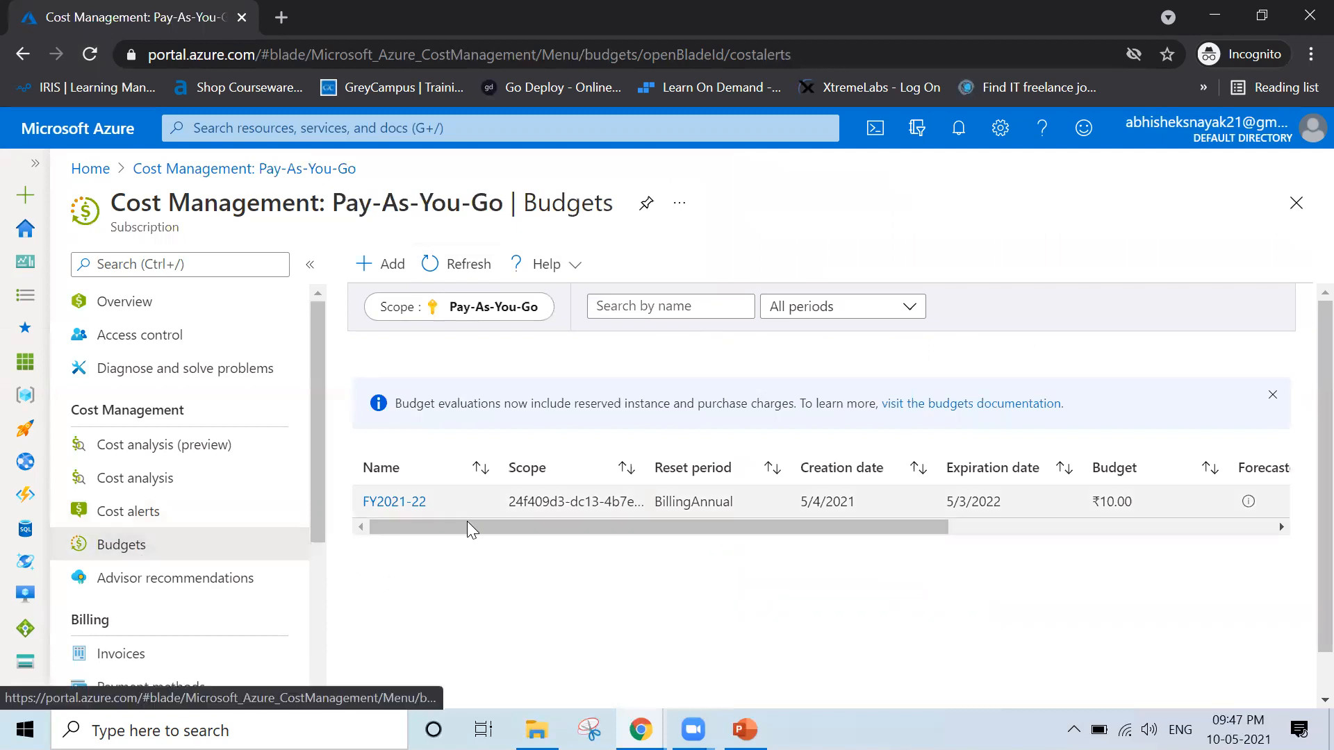
pyautogui.moveTo(447, 525); pyautogui.dragTo(784, 523)
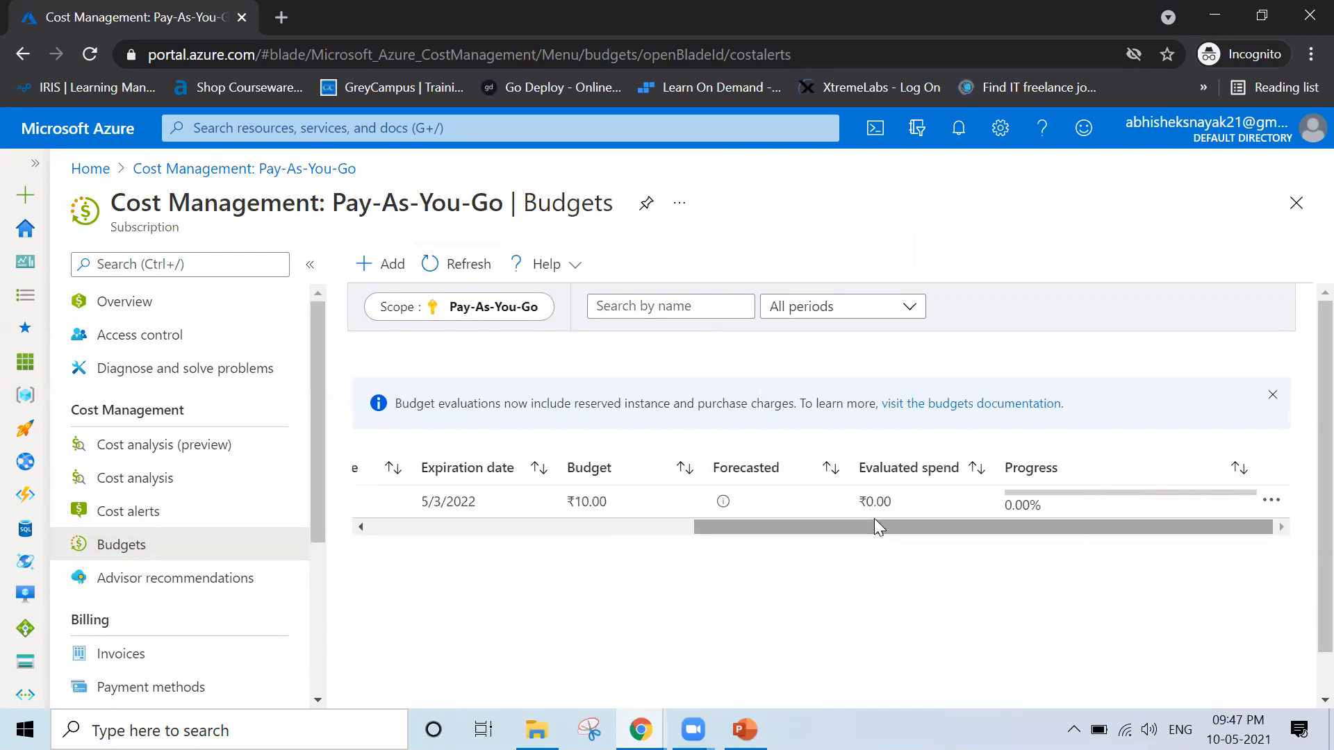
pyautogui.moveTo(907, 523); pyautogui.dragTo(783, 538)
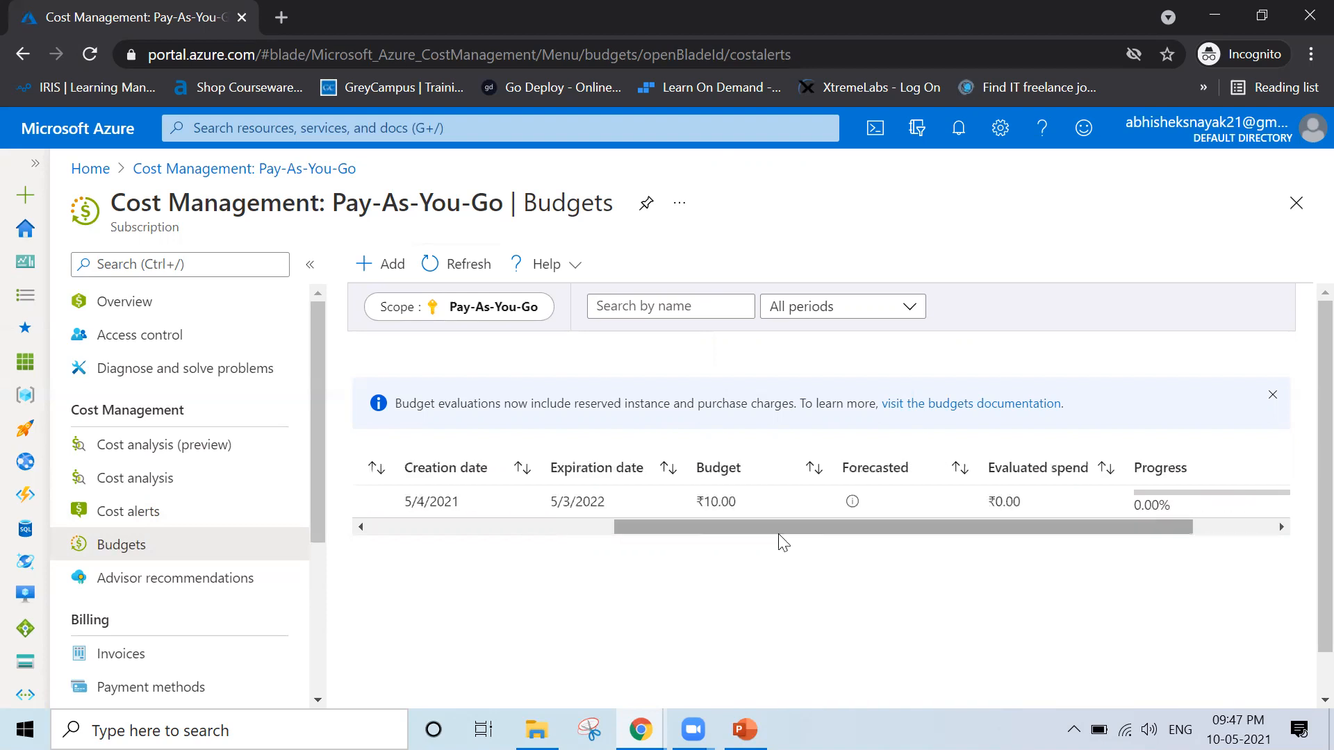
pyautogui.moveTo(696, 501); pyautogui.dragTo(727, 502)
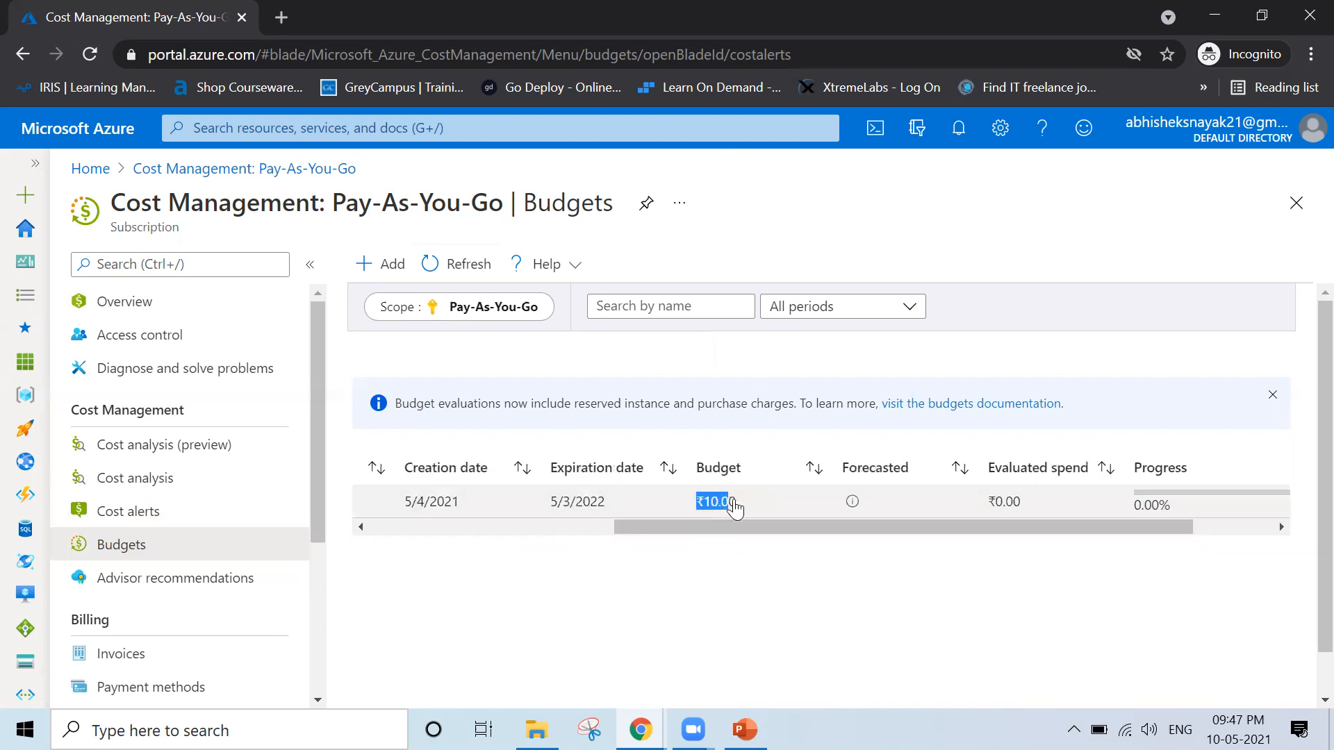
pyautogui.moveTo(803, 528); pyautogui.dragTo(947, 525)
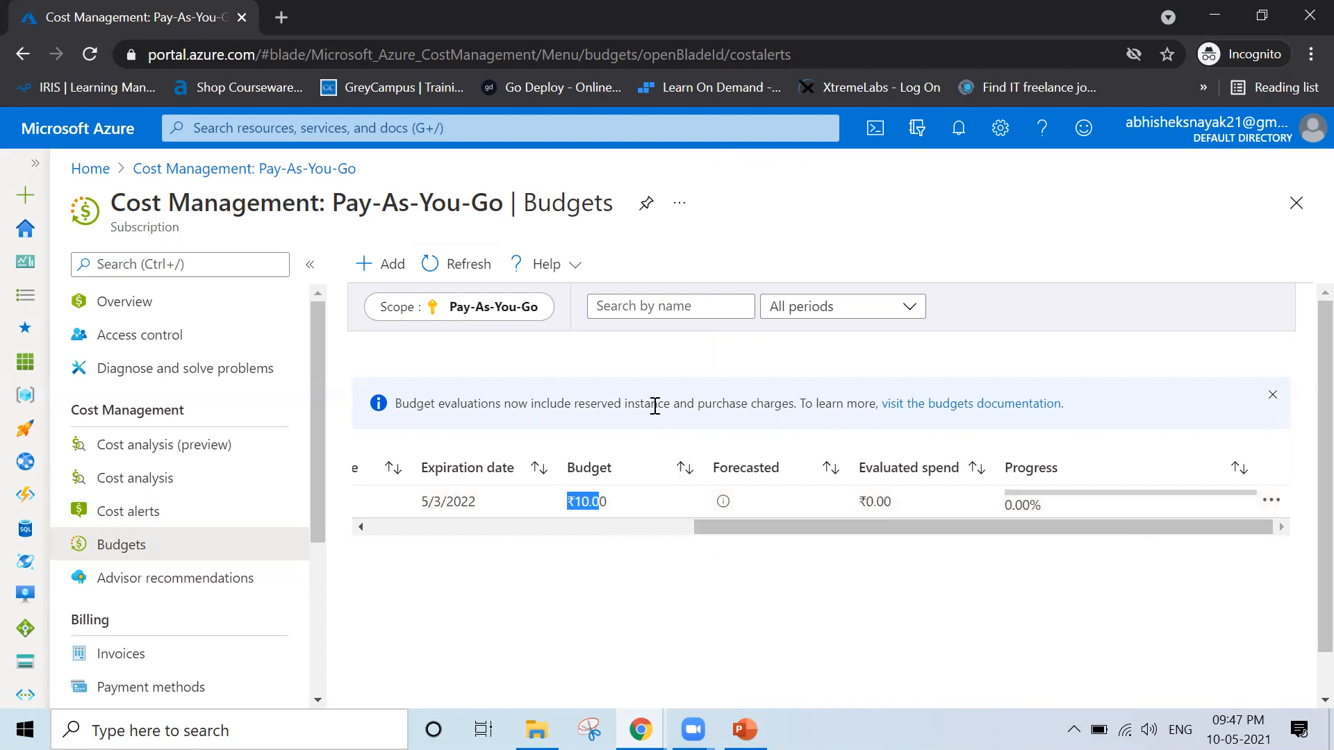
# Open the FY2021-22 budget's details and examine its summary, alert conditions, recipients and language preference
pyautogui.click(649, 529)
pyautogui.click(435, 528)
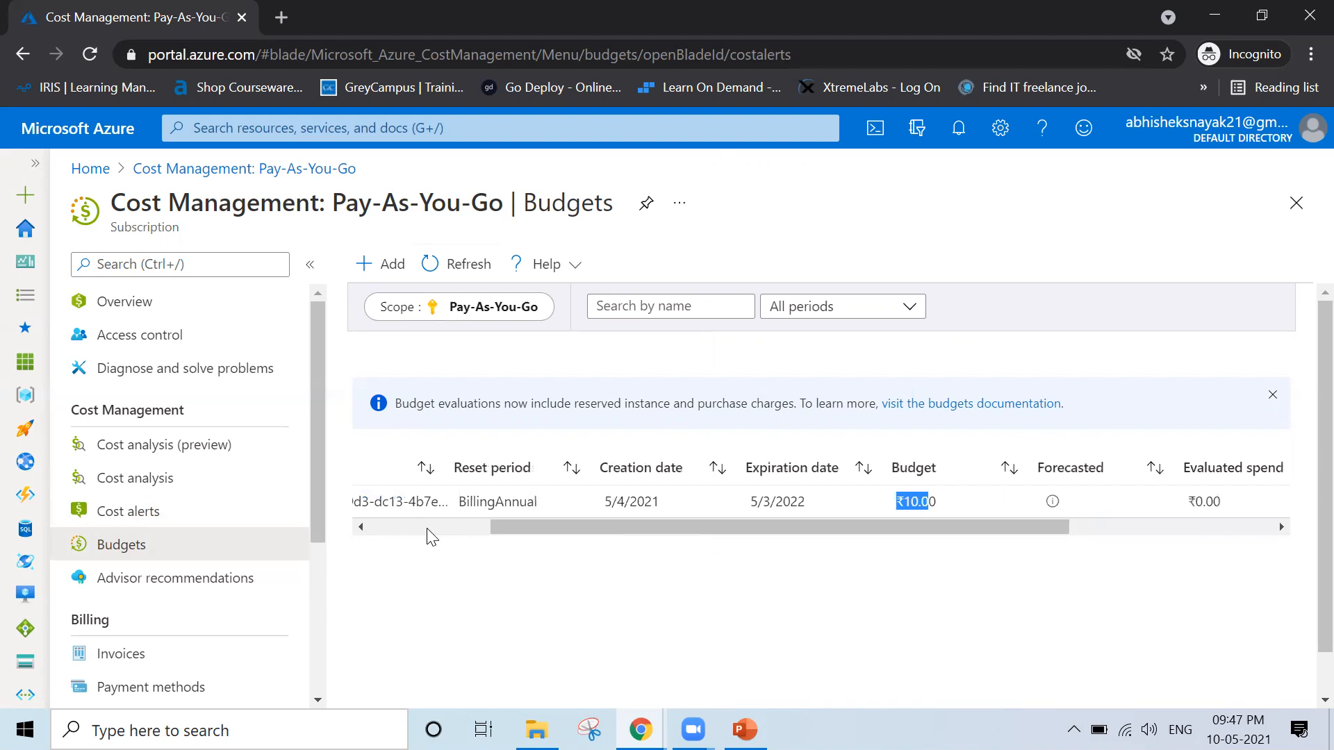
pyautogui.click(360, 525)
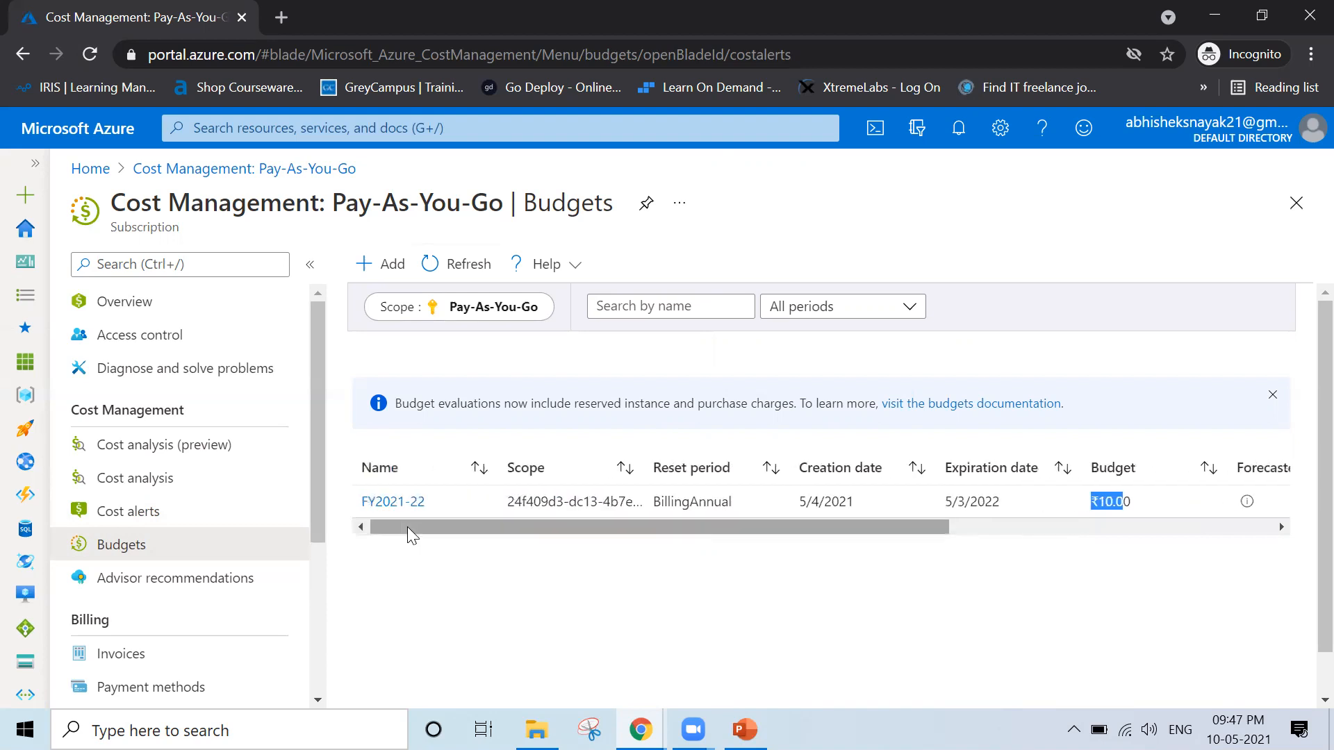
pyautogui.click(369, 503)
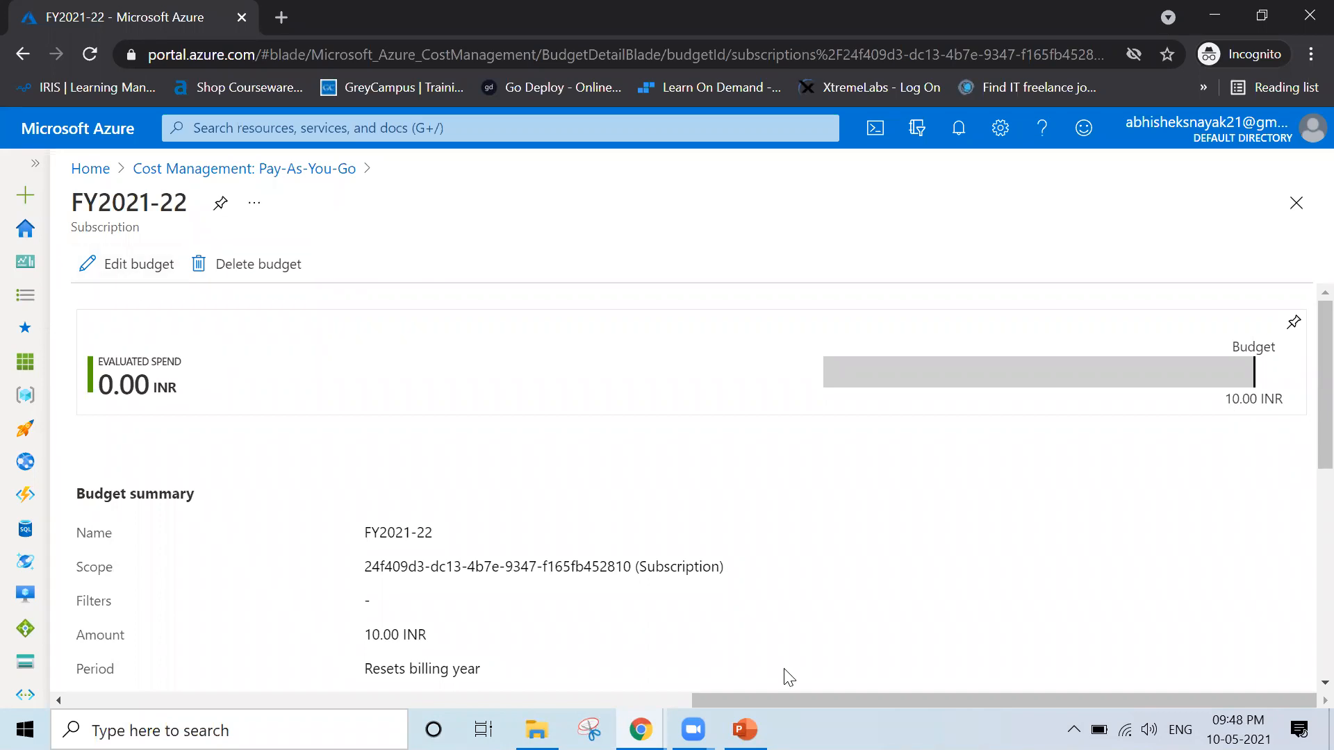
pyautogui.scroll(-10, 787, 678)
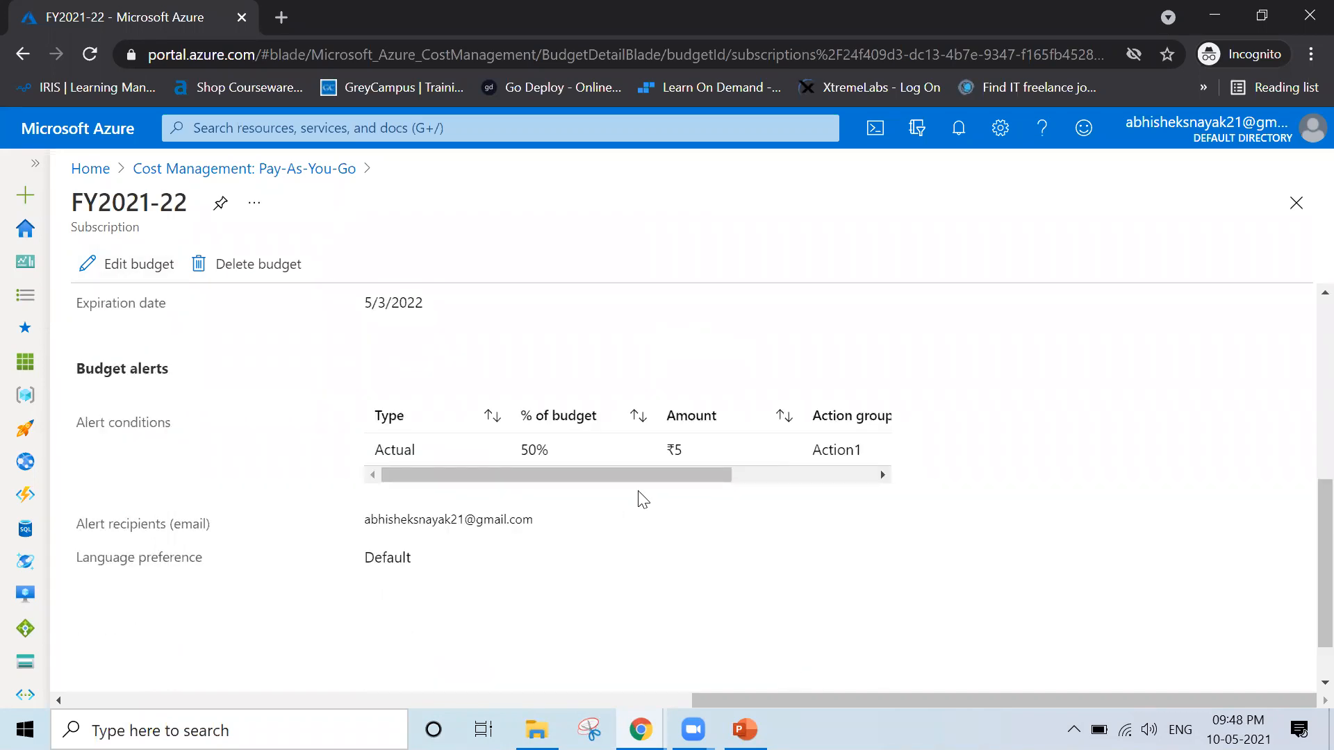
pyautogui.scroll(4, 799, 540)
pyautogui.scroll(2, 801, 540)
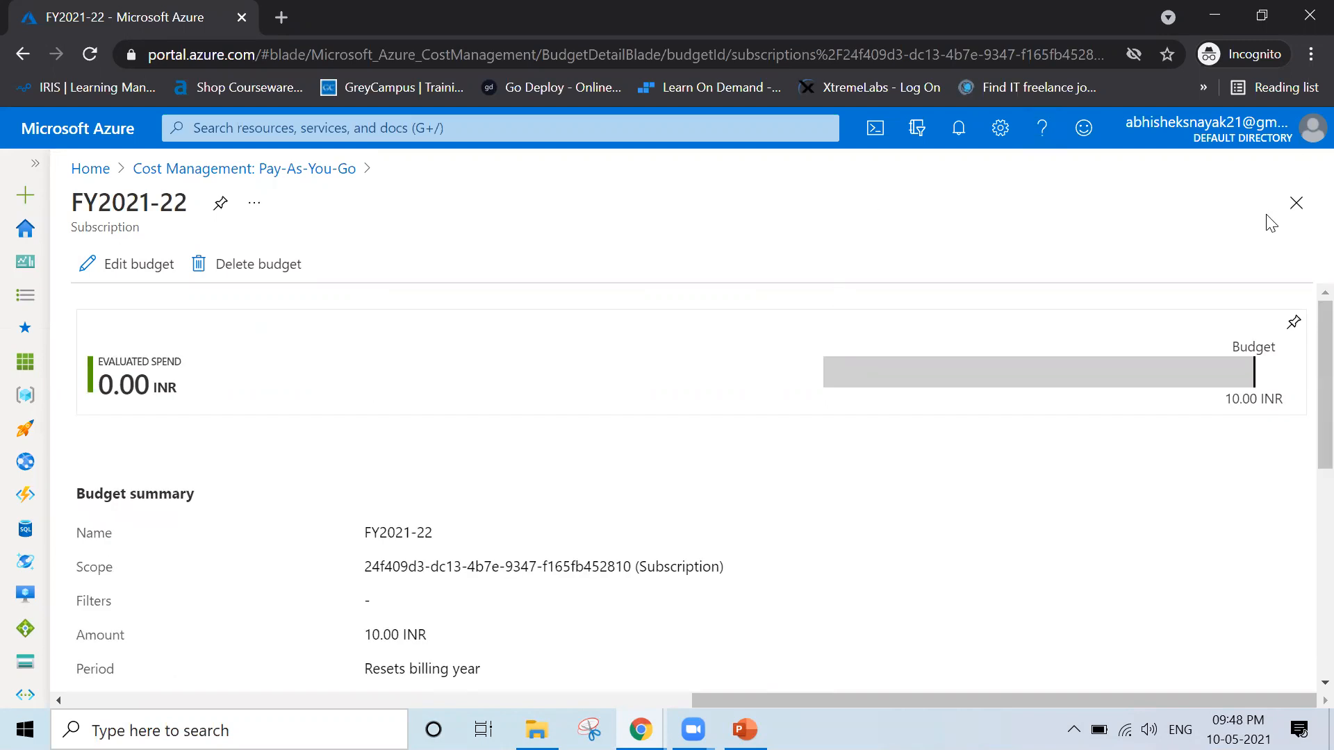
# Close the FY2021-22 budget details, refresh the budgets list, and leave Cost Management for the portal home page
pyautogui.click(1297, 203)
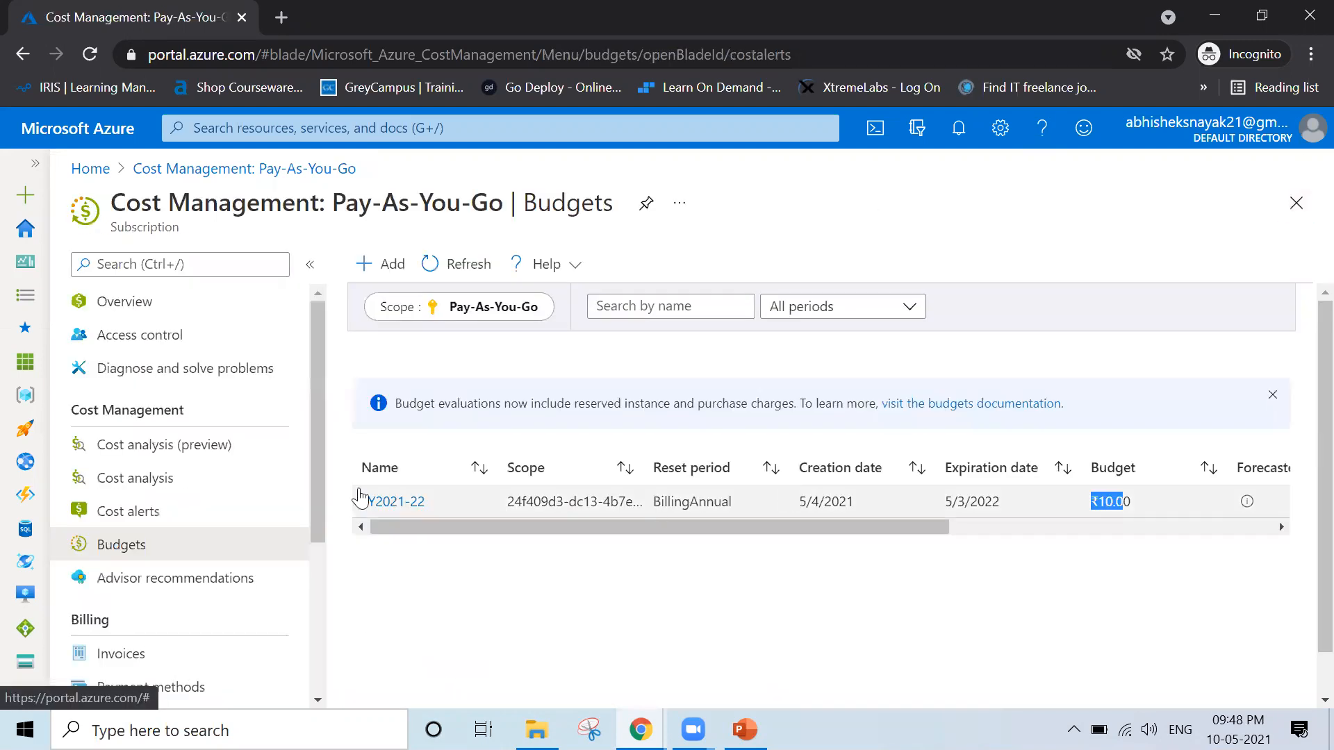
pyautogui.click(452, 268)
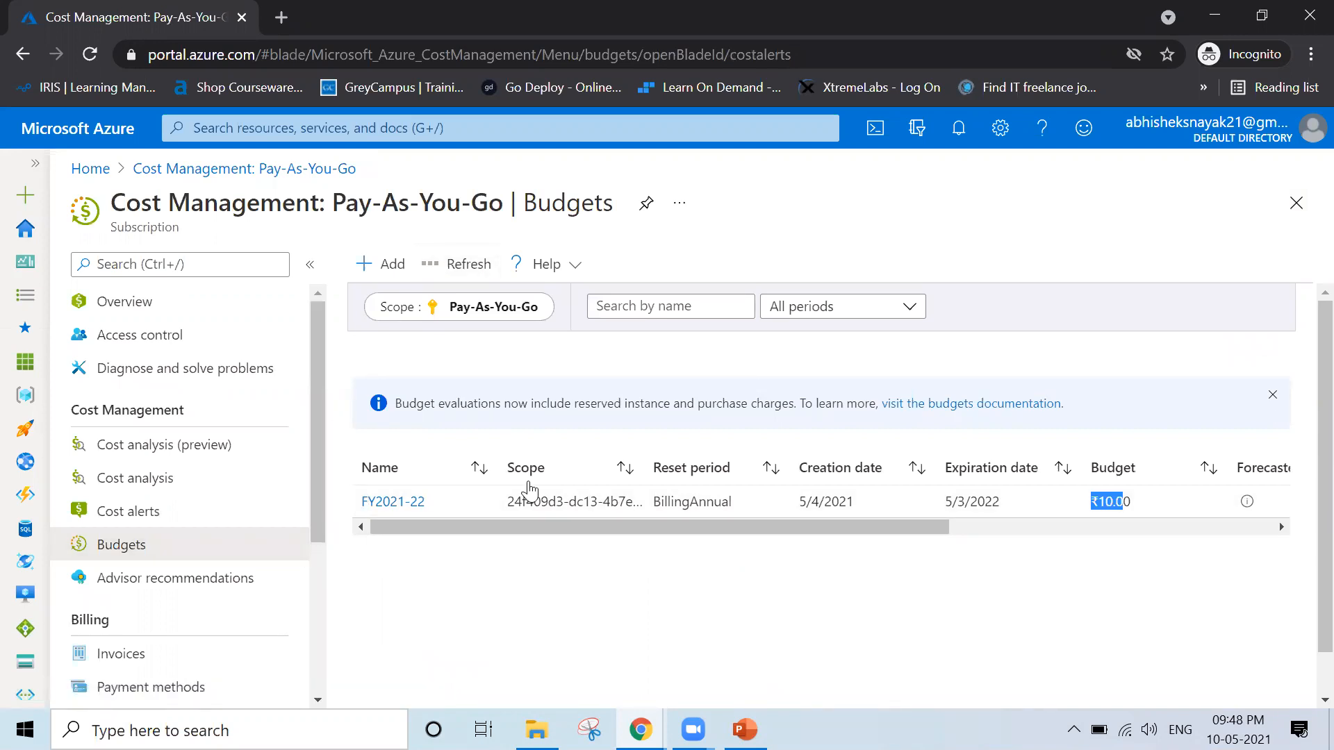
pyautogui.click(1297, 203)
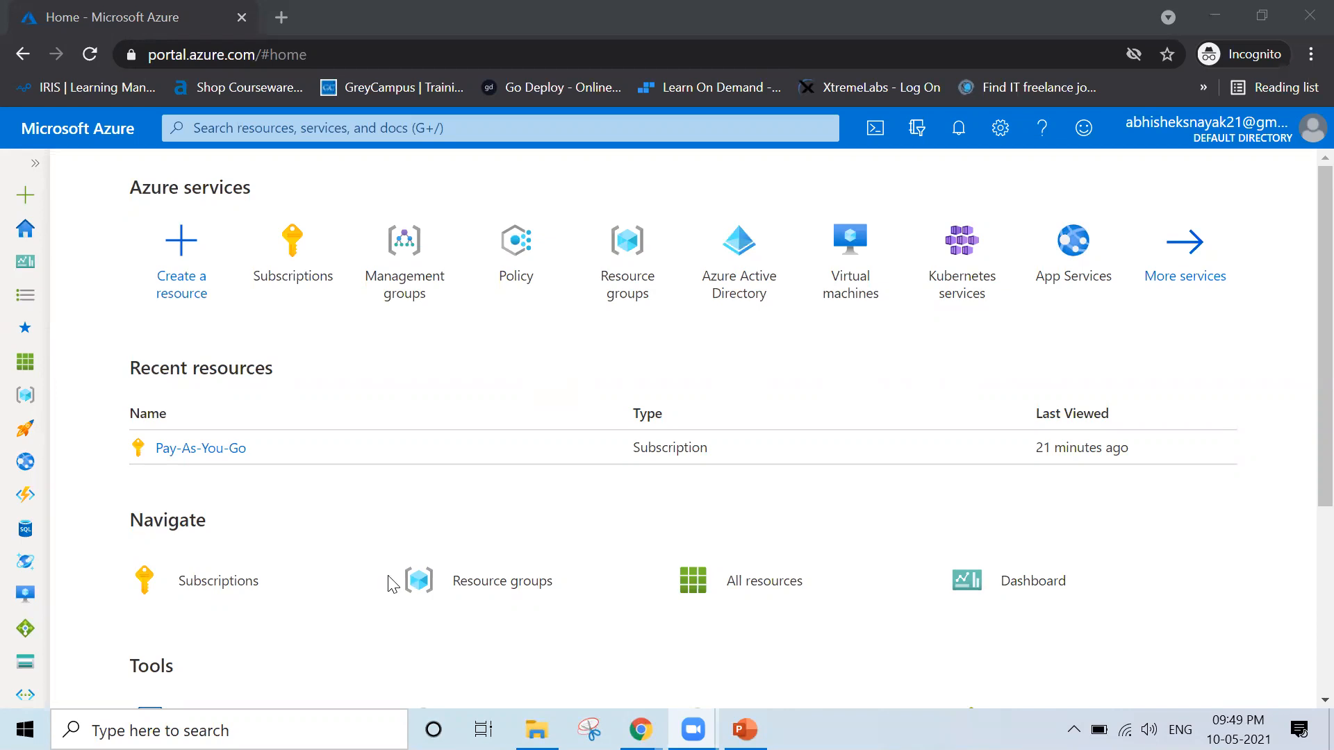
# Switch to the AZ-104 presentation in PowerPoint and start the slide show from the Management Groups slide
pyautogui.moveTo(322, 269)
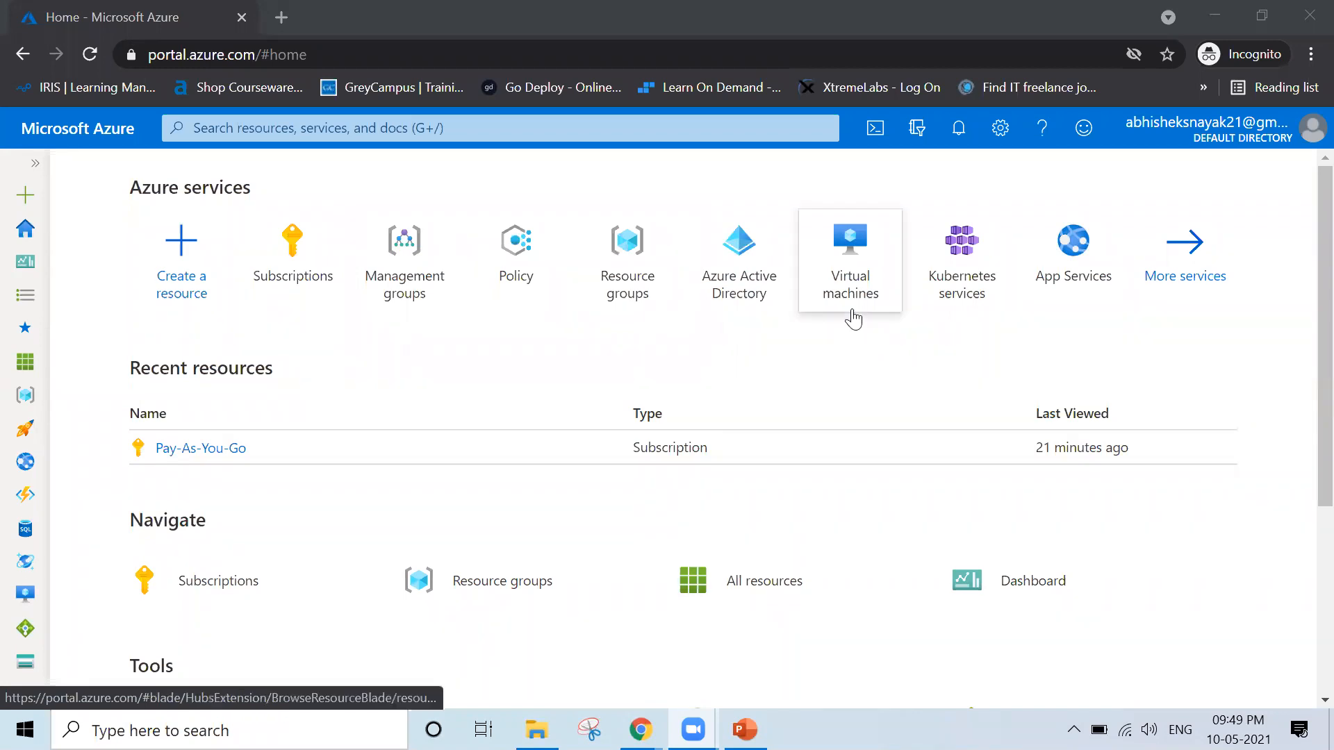
pyautogui.moveTo(845, 304)
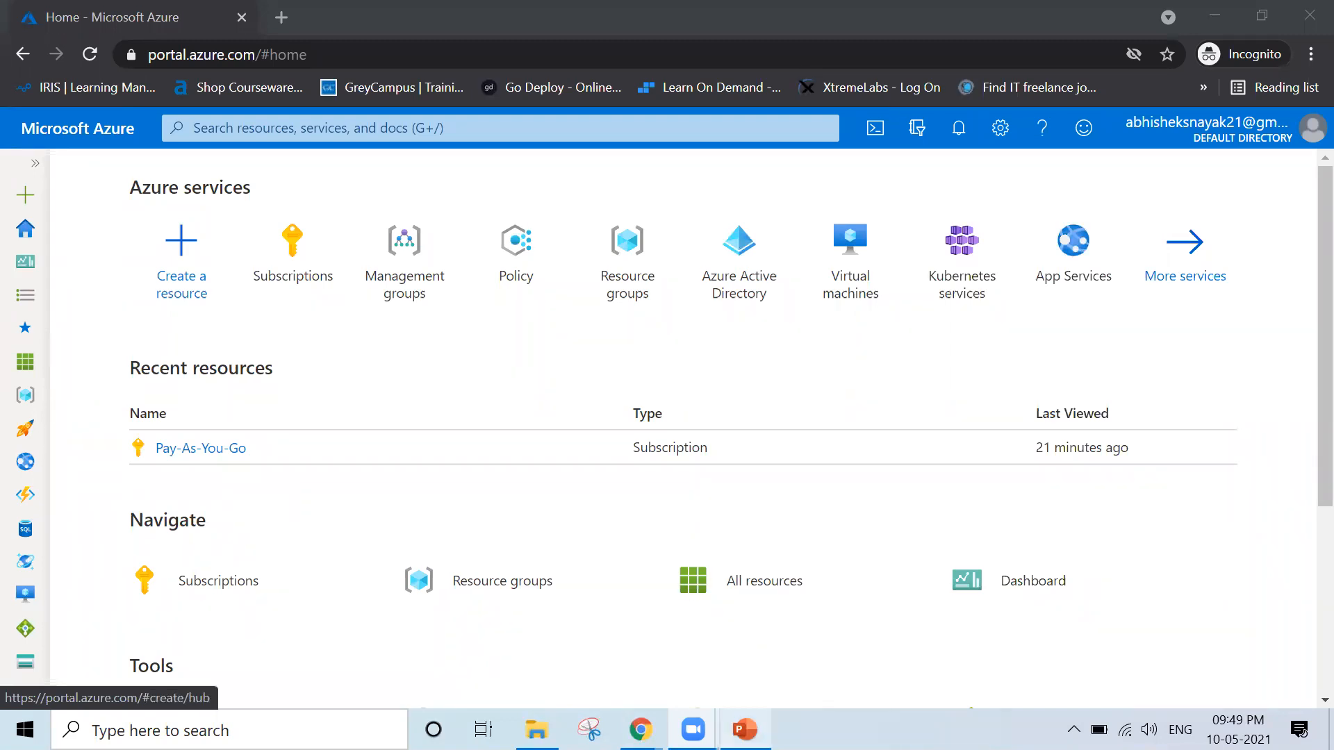
pyautogui.click(743, 625)
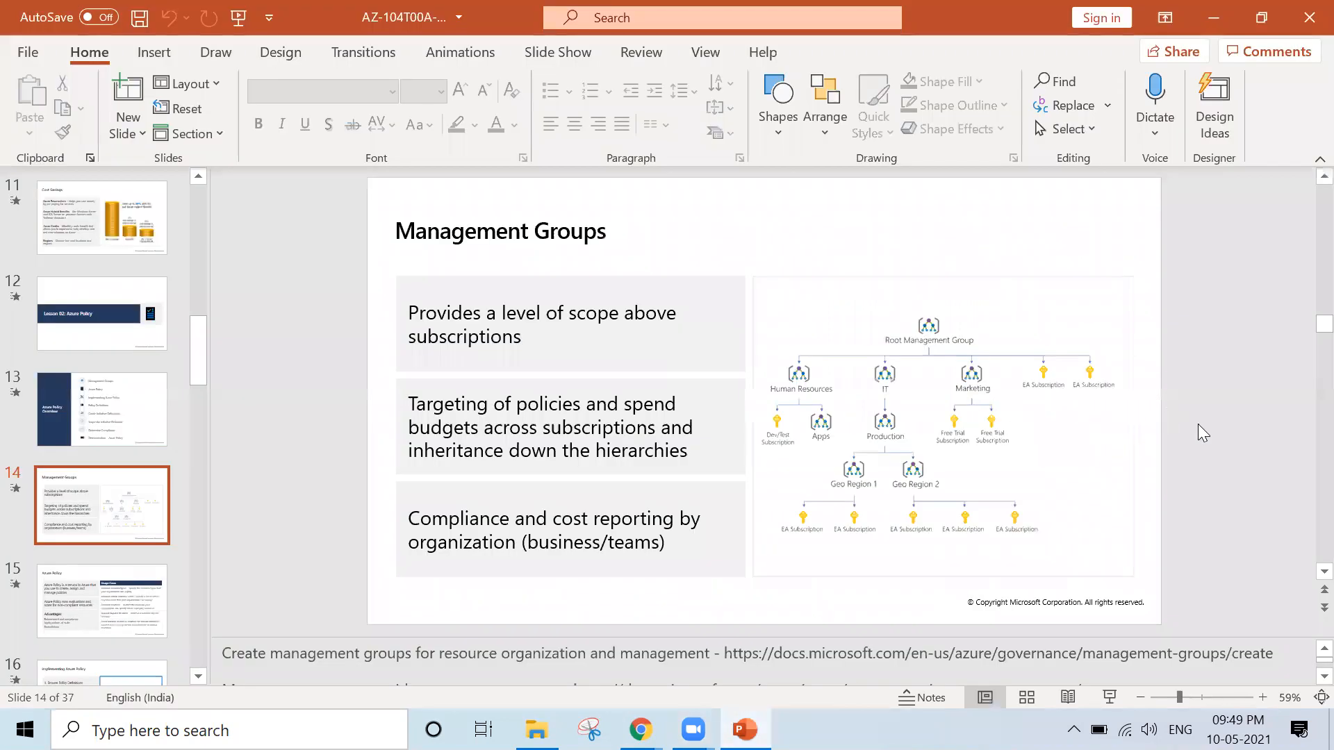
pyautogui.hotkey('shift', 'F5')
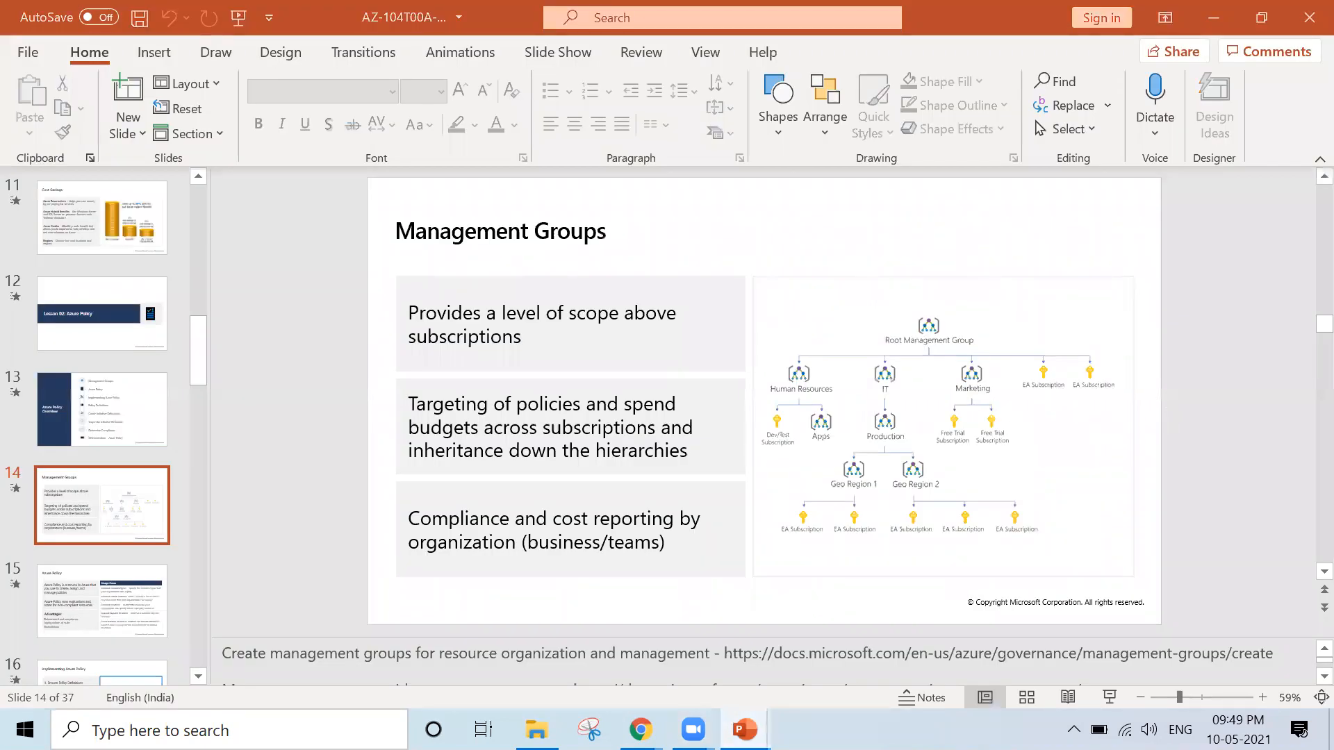
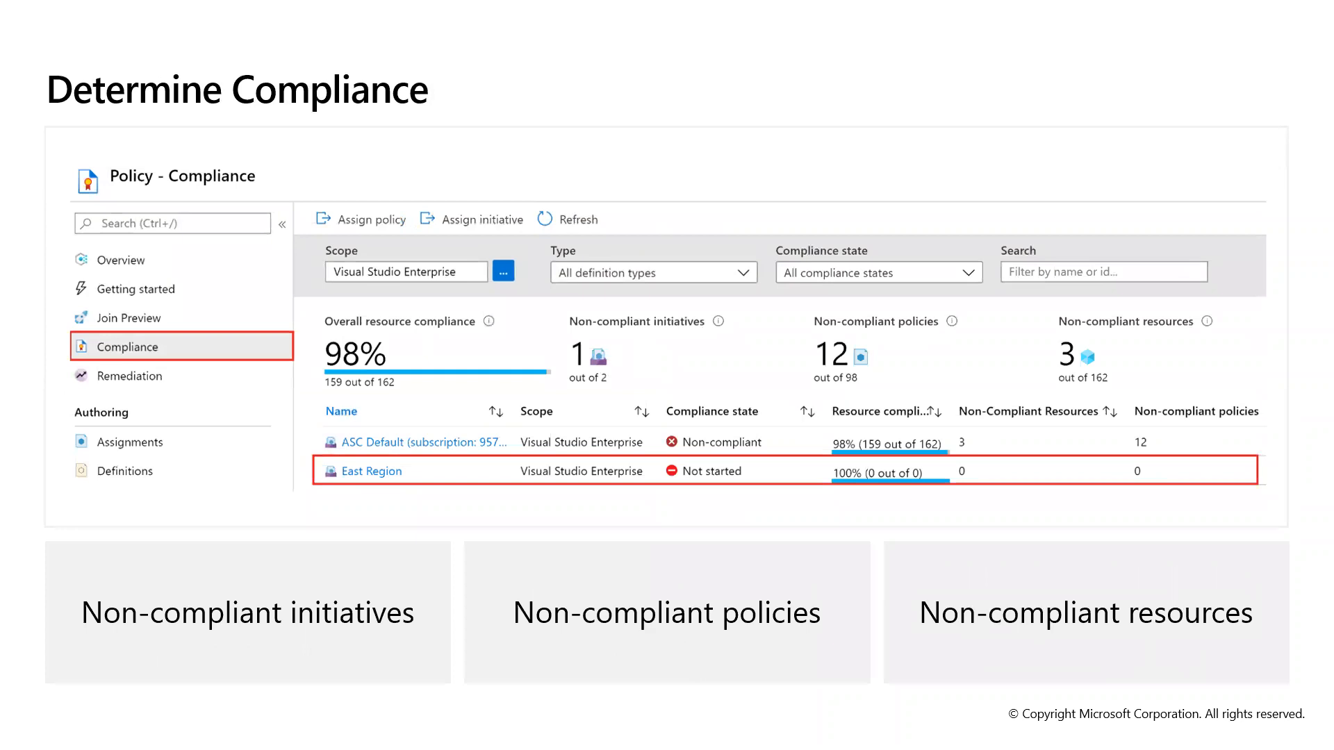
# End the slide show, advance to the "Demonstration – Azure Policy" slide, and switch to the Azure portal in Chrome
pyautogui.press('Escape')
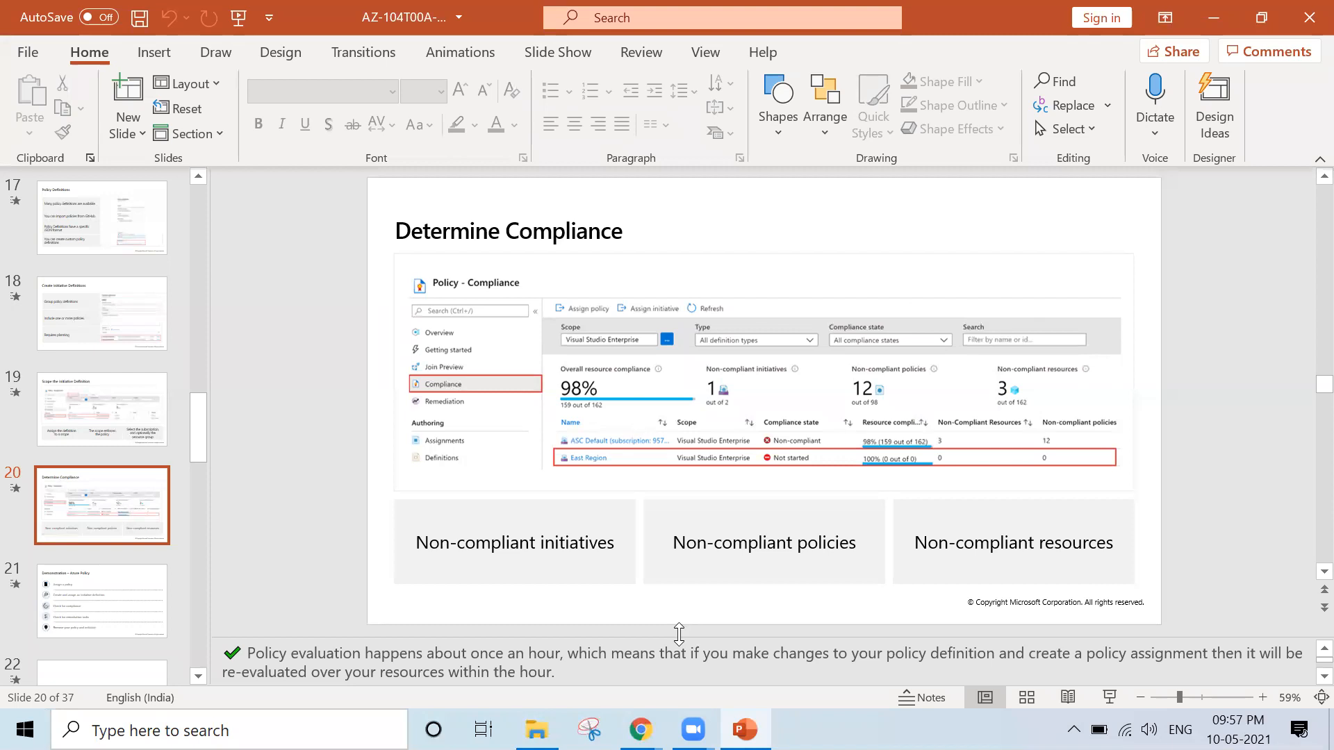
pyautogui.press('pagedown')
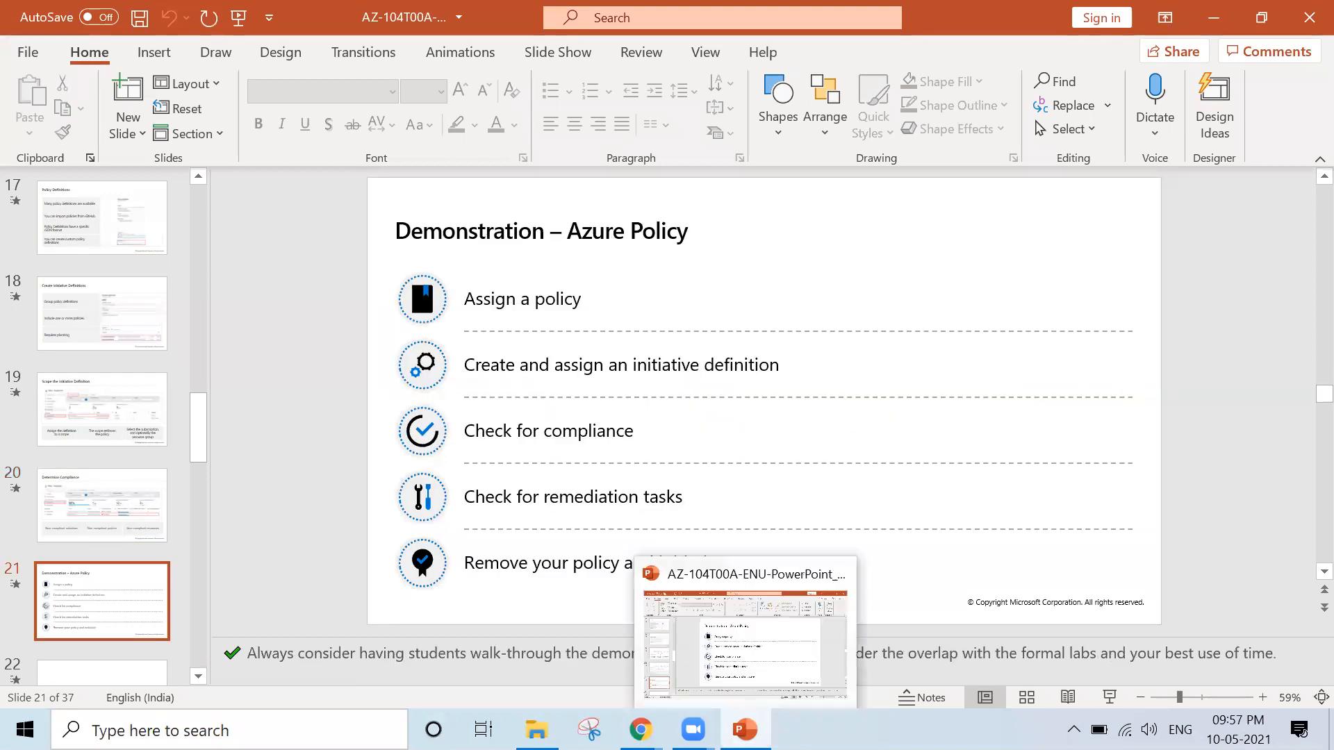
pyautogui.click(640, 719)
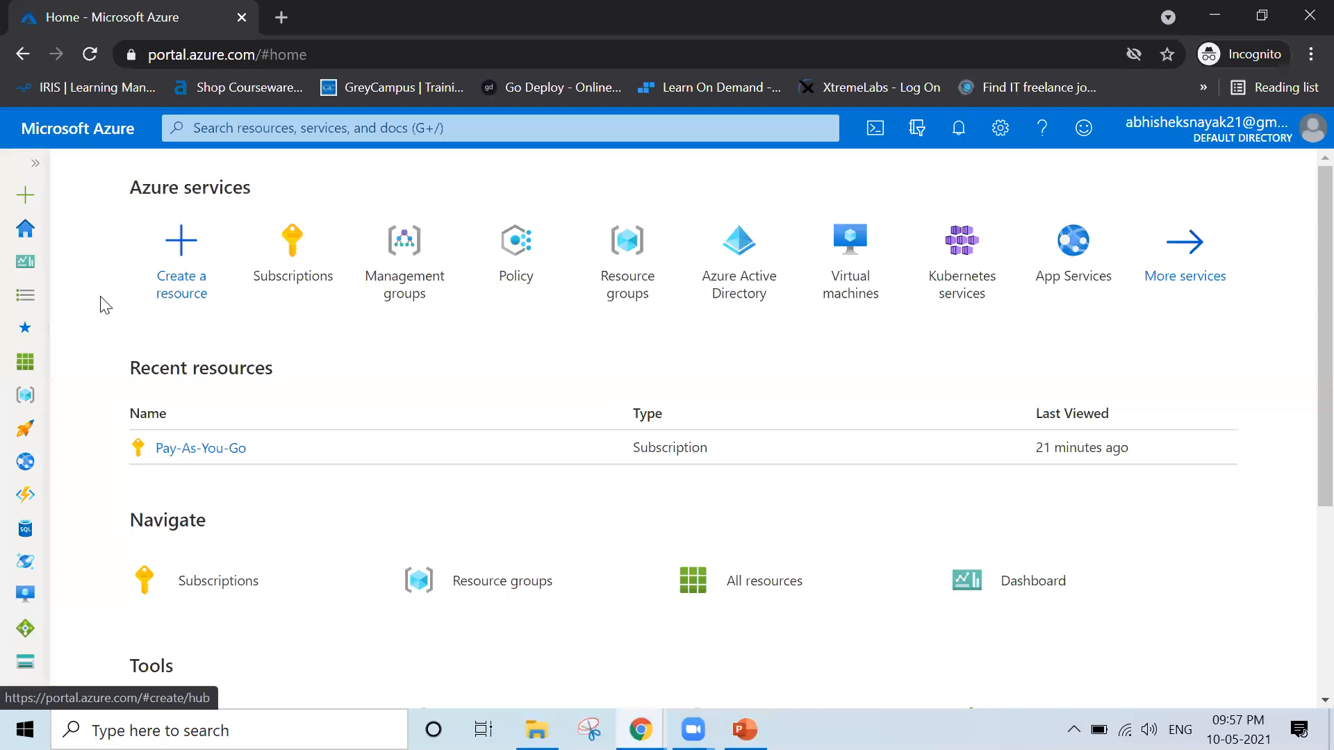
# Search the portal for "policy", open the Policy service, and keep its side menu unfiltered
pyautogui.click(261, 131)
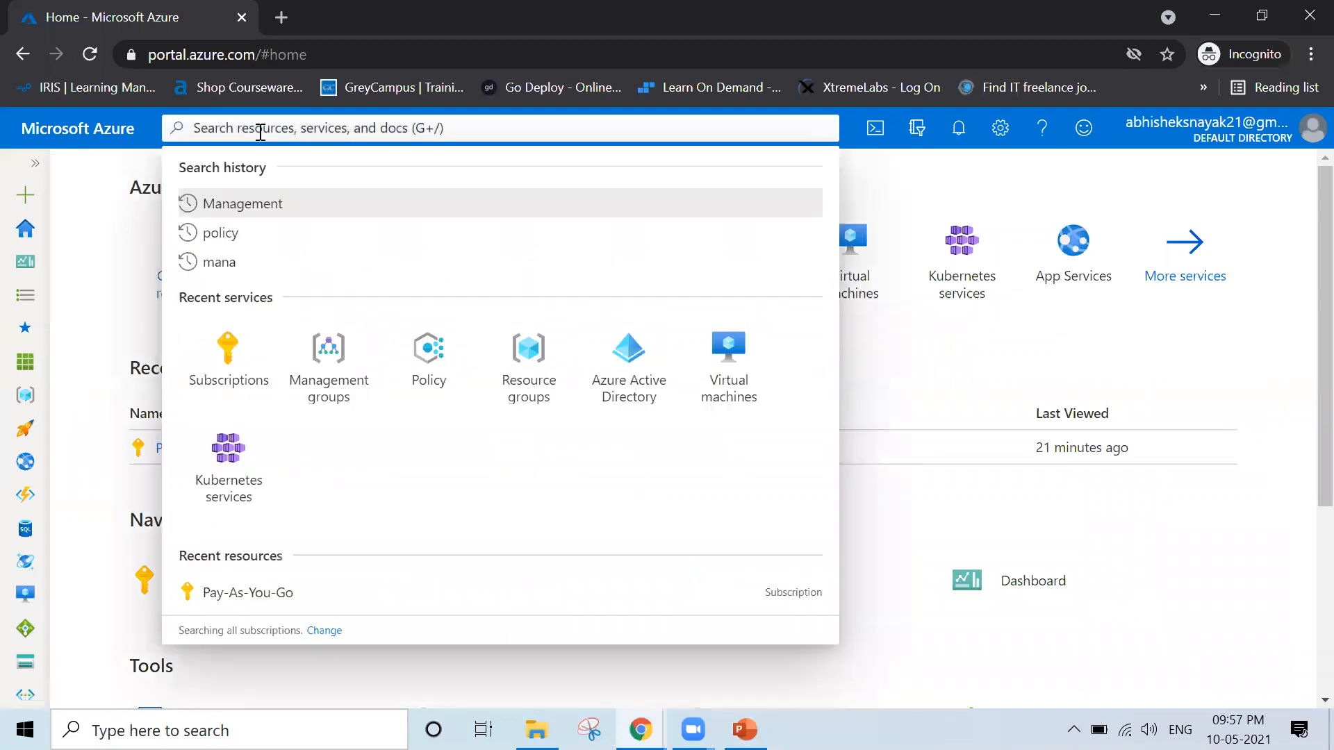
pyautogui.write('pol')
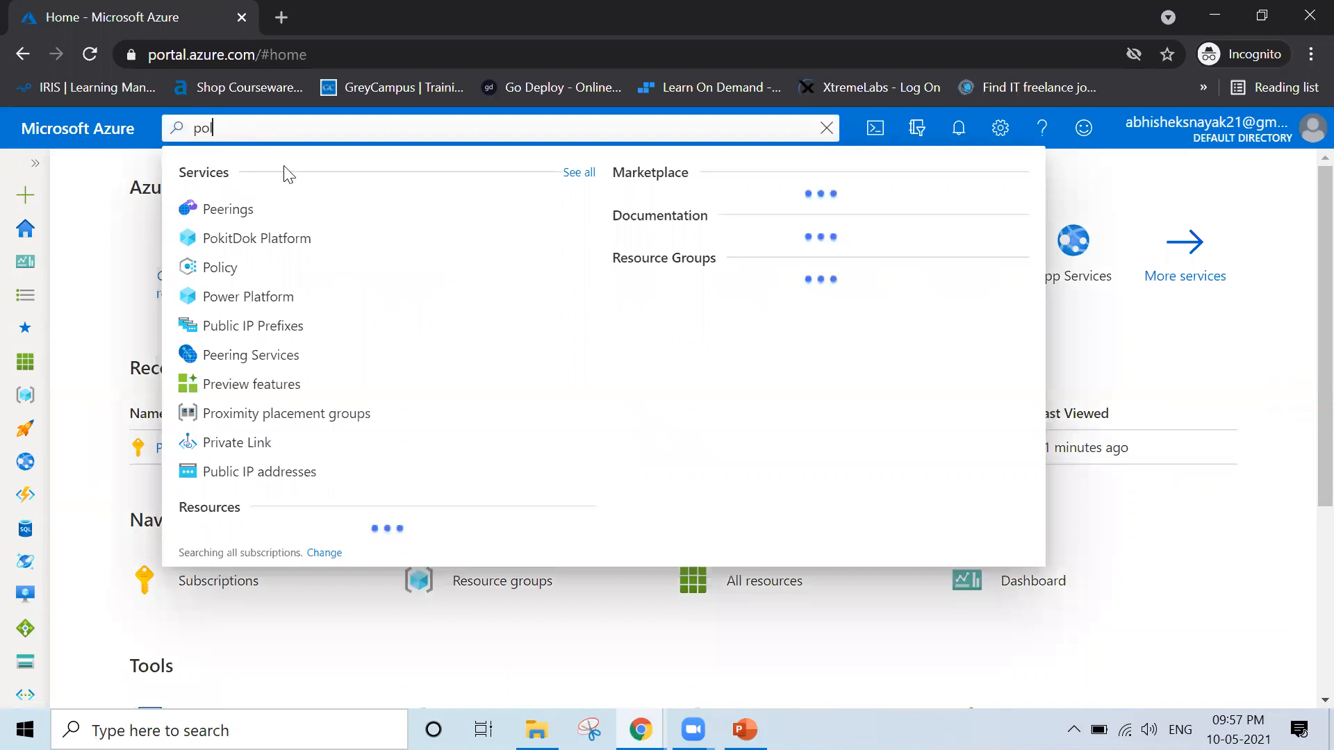
pyautogui.write('icy')
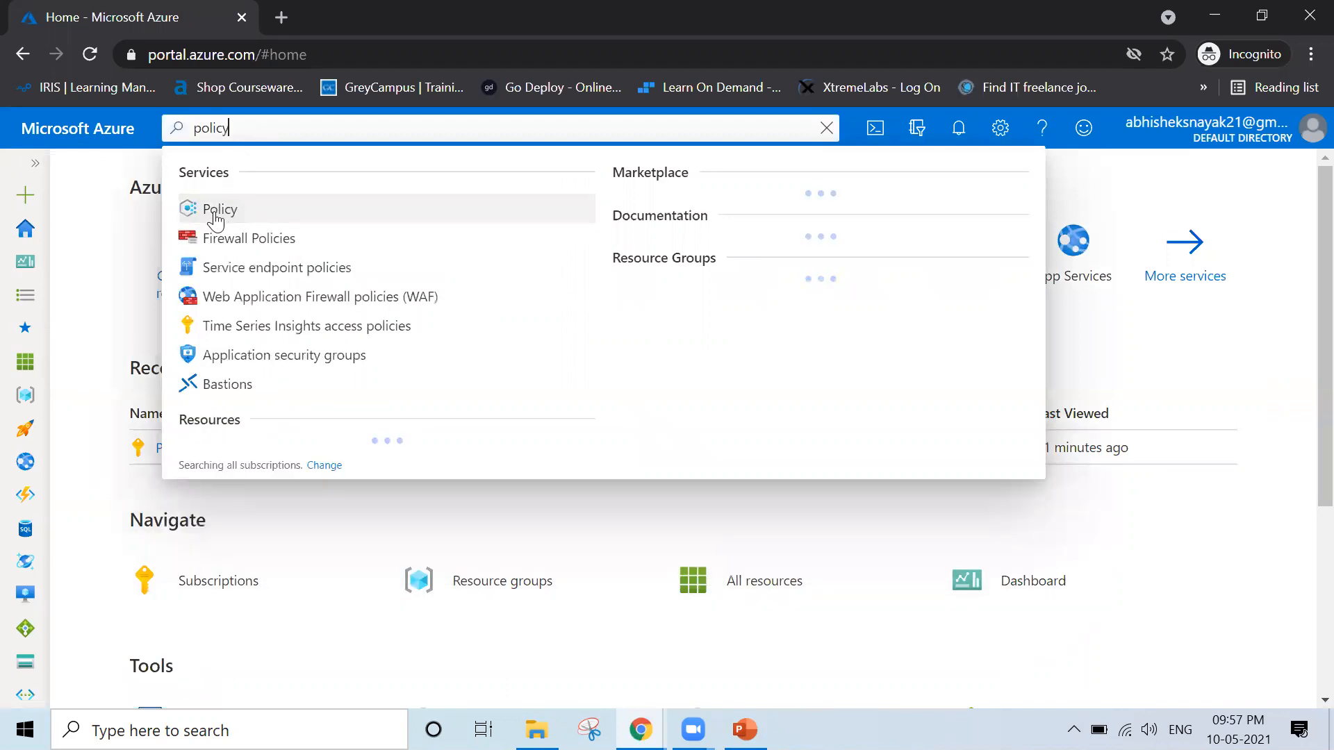
pyautogui.click(216, 220)
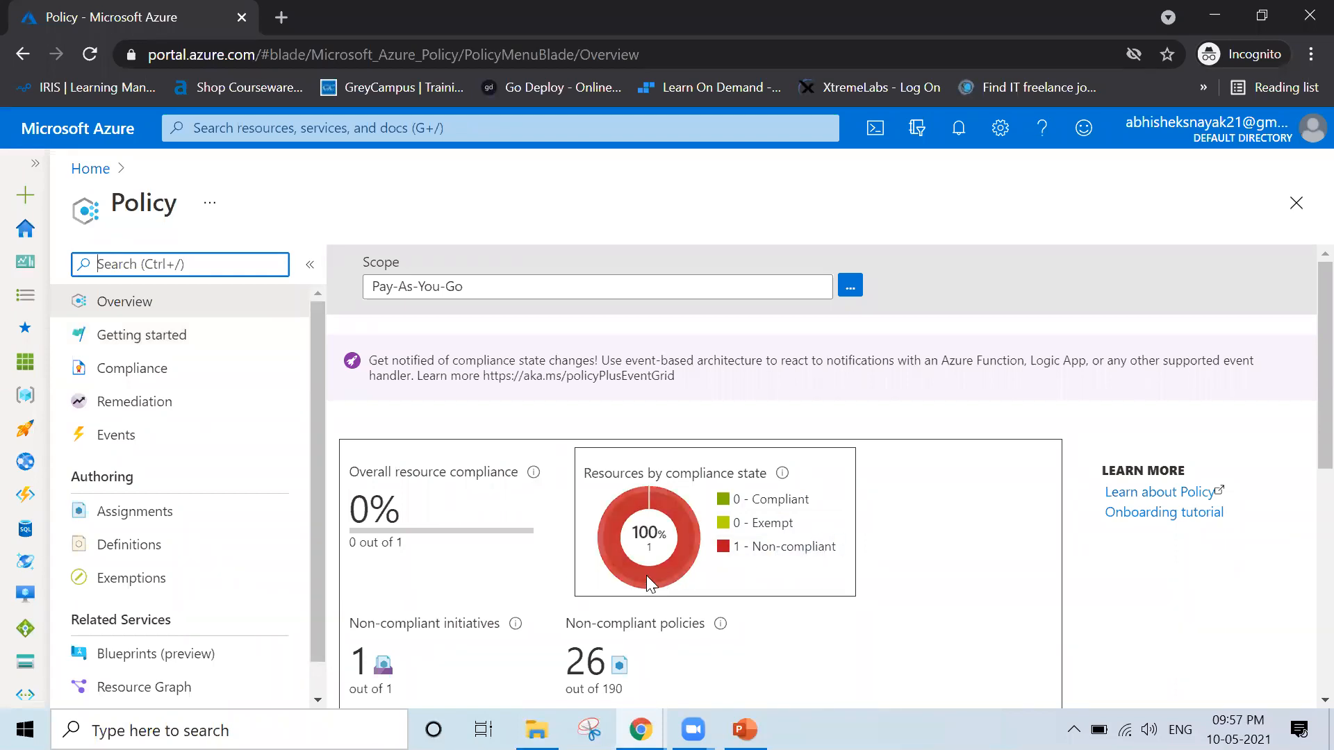
pyautogui.hotkey('ctrl', '/')
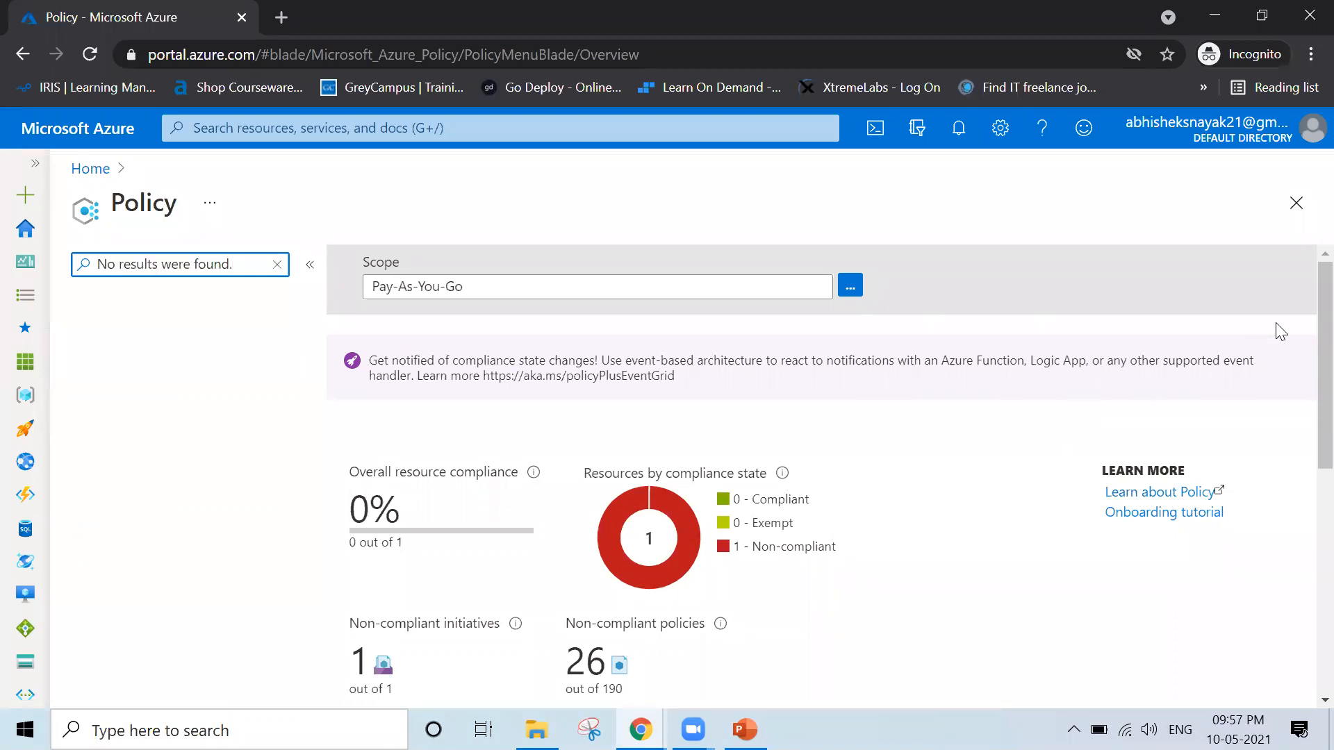
pyautogui.scroll(-2, 1301, 325)
pyautogui.scroll(2, 1284, 186)
pyautogui.click(277, 265)
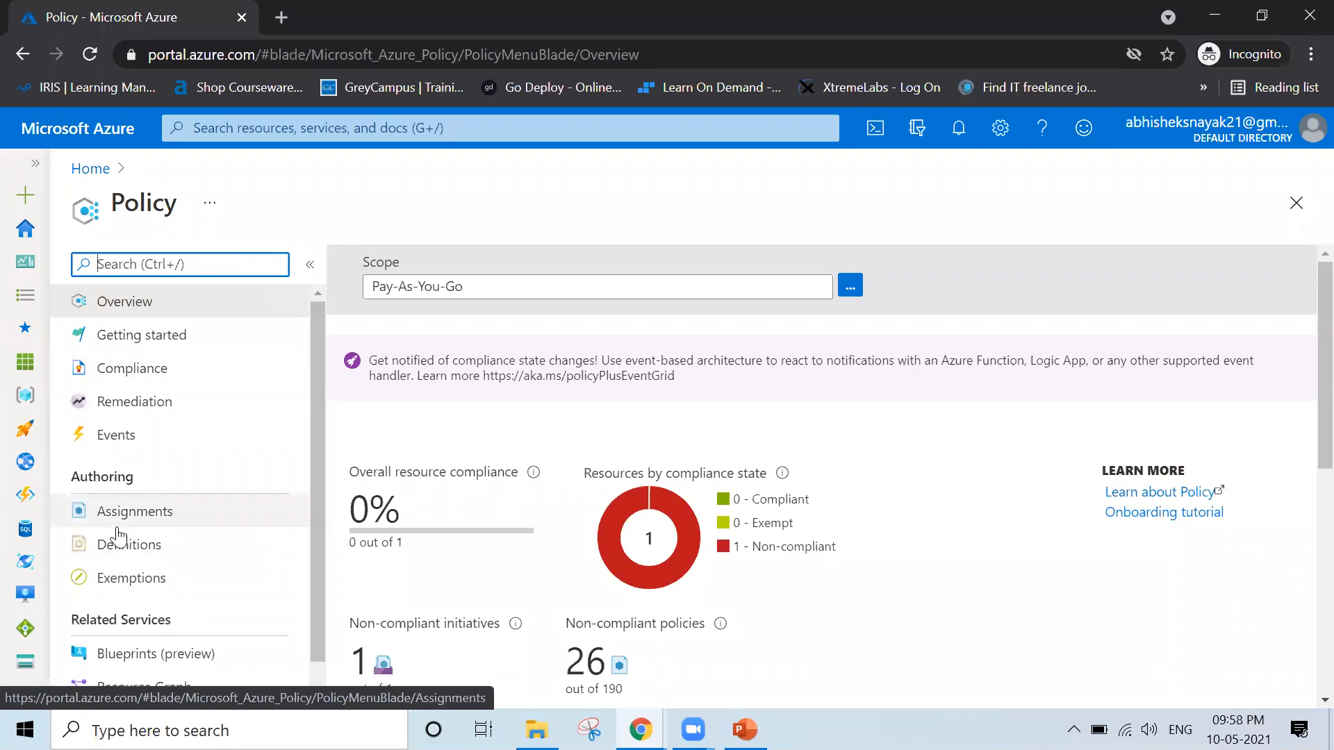
# Open the policy Definitions list and widen its Name column so longer definition names fit
pyautogui.click(189, 558)
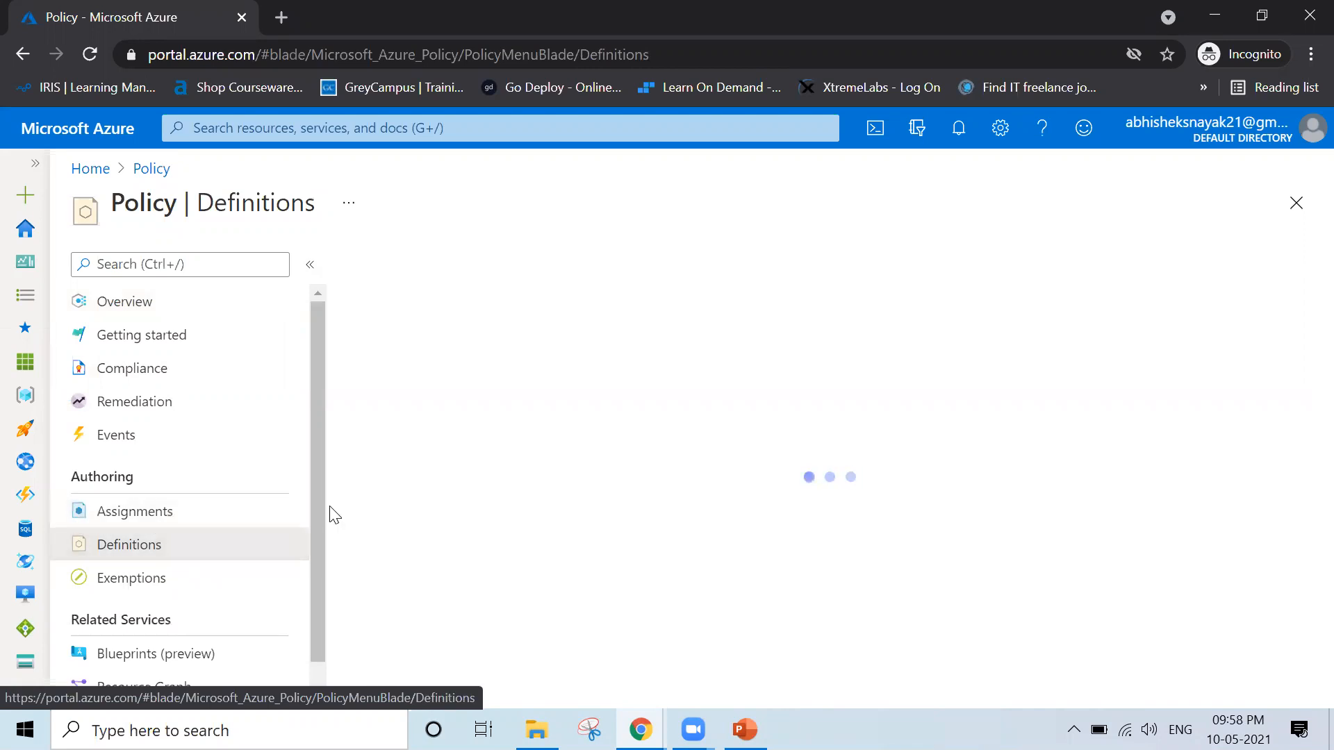
pyautogui.moveTo(314, 545); pyautogui.dragTo(310, 578)
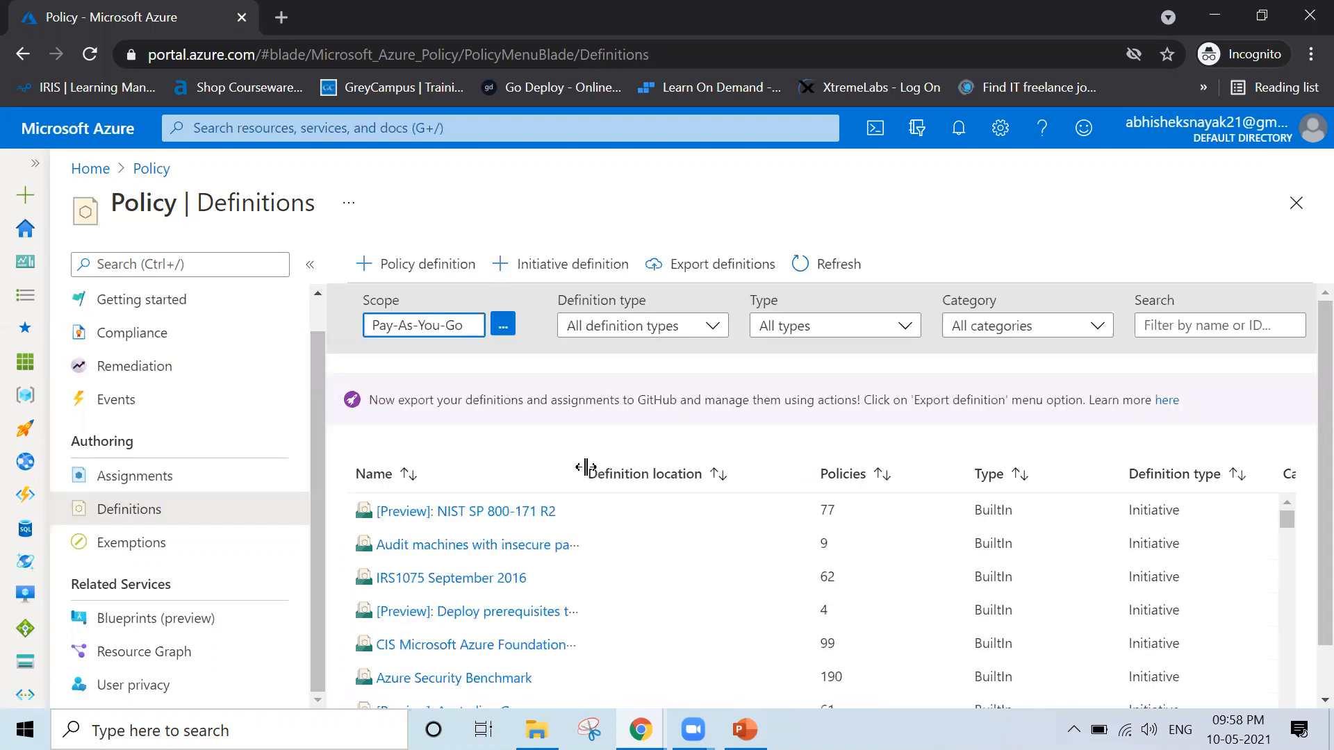
pyautogui.moveTo(583, 464); pyautogui.dragTo(747, 461)
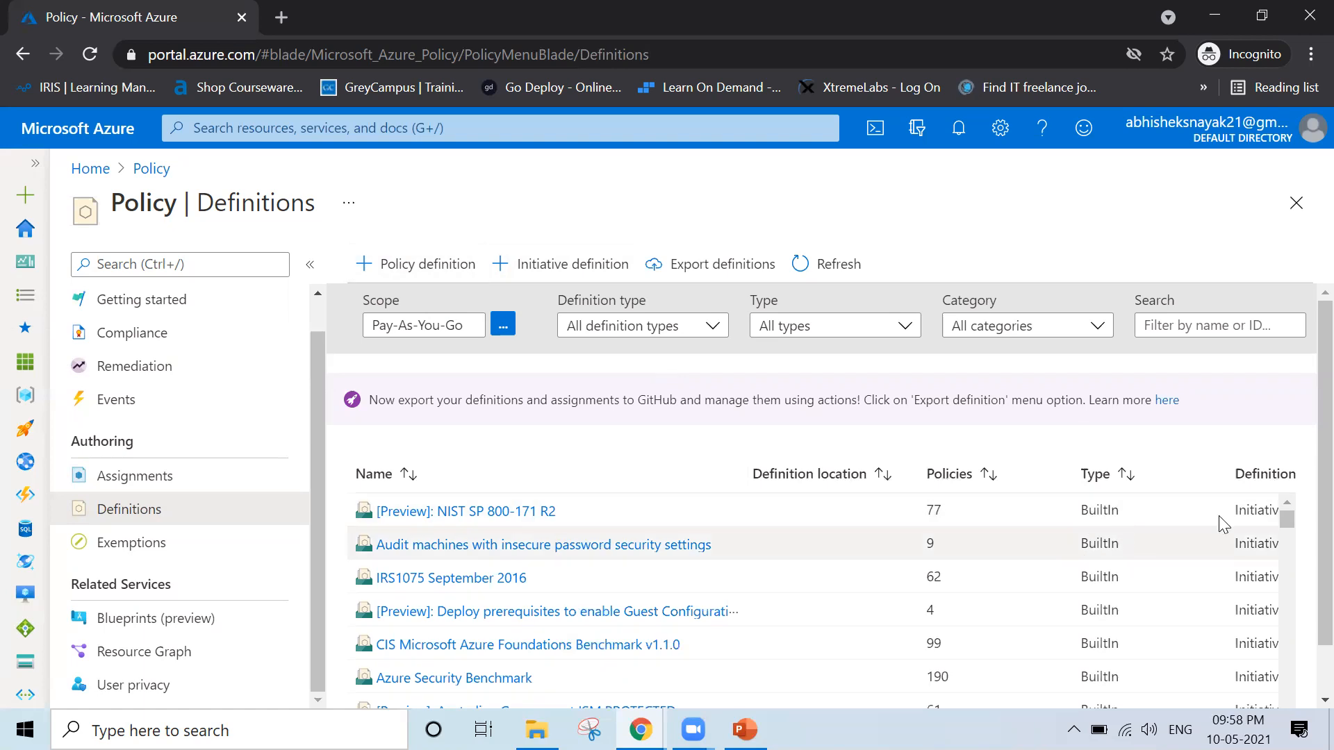
# Browse the definitions list to examine the built-in initiatives and individual policies, and return to its beginning
pyautogui.scroll(-1, 1303, 604)
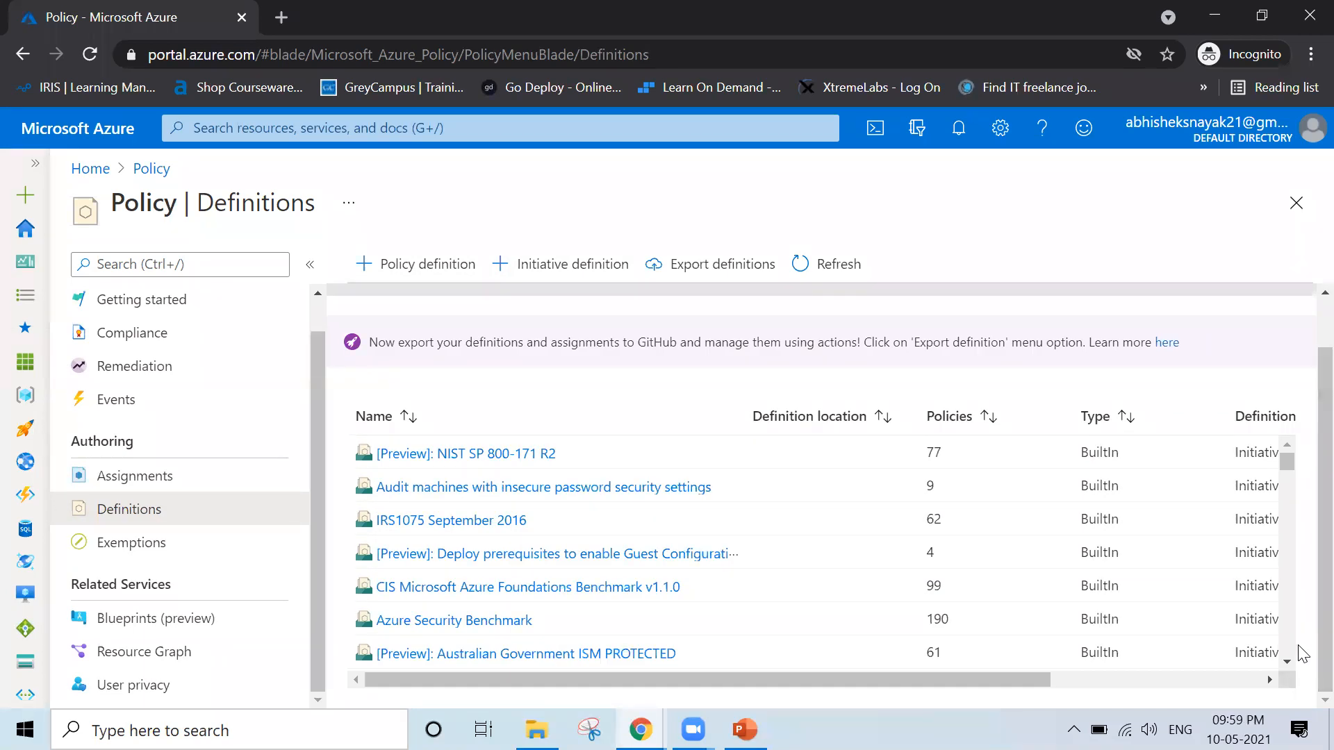
pyautogui.scroll(-3, 1287, 667)
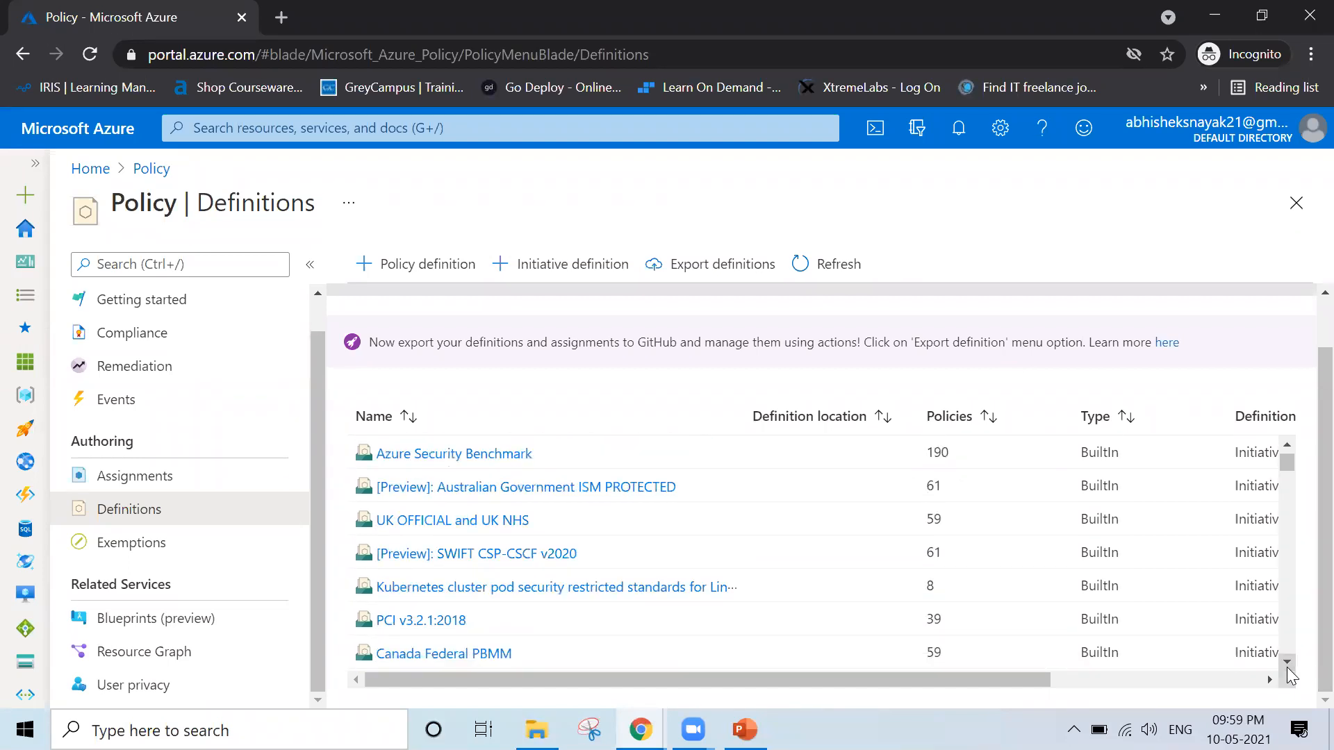
pyautogui.scroll(-3, 1287, 667)
pyautogui.scroll(-2, 1287, 667)
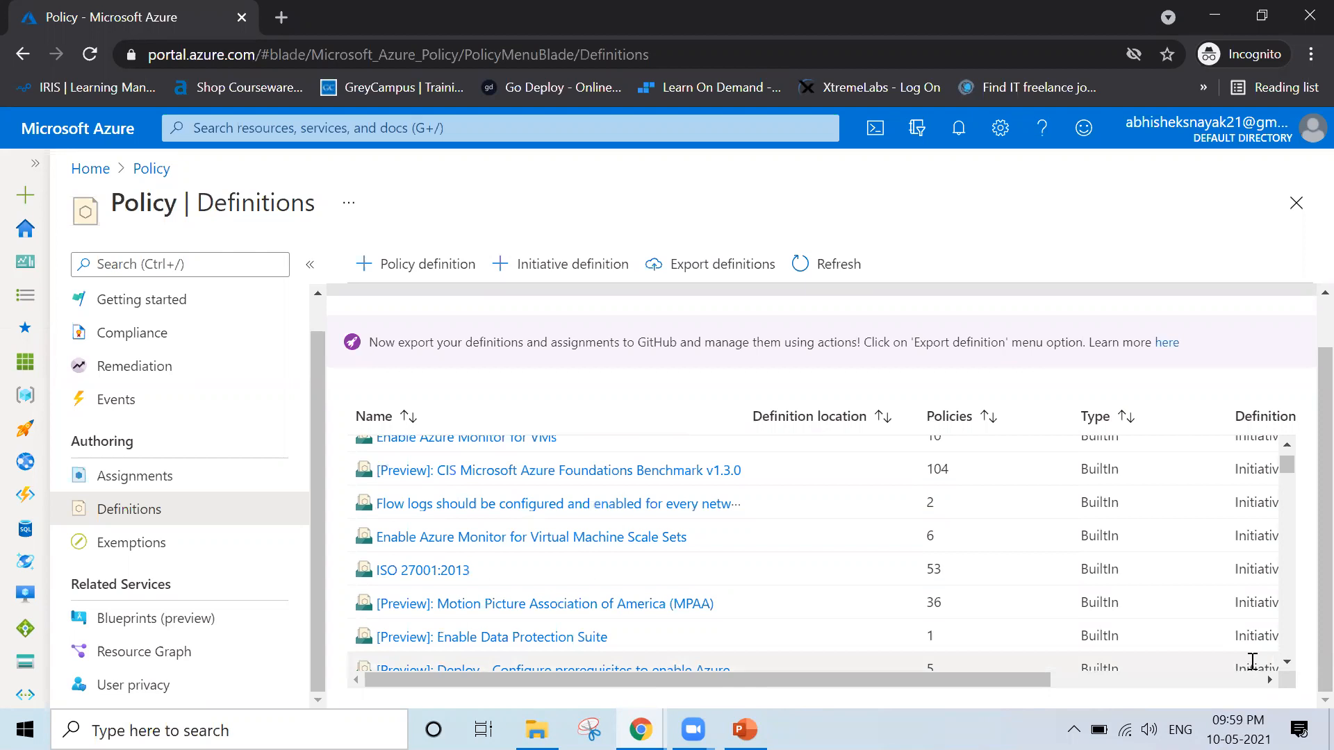
pyautogui.click(1287, 664)
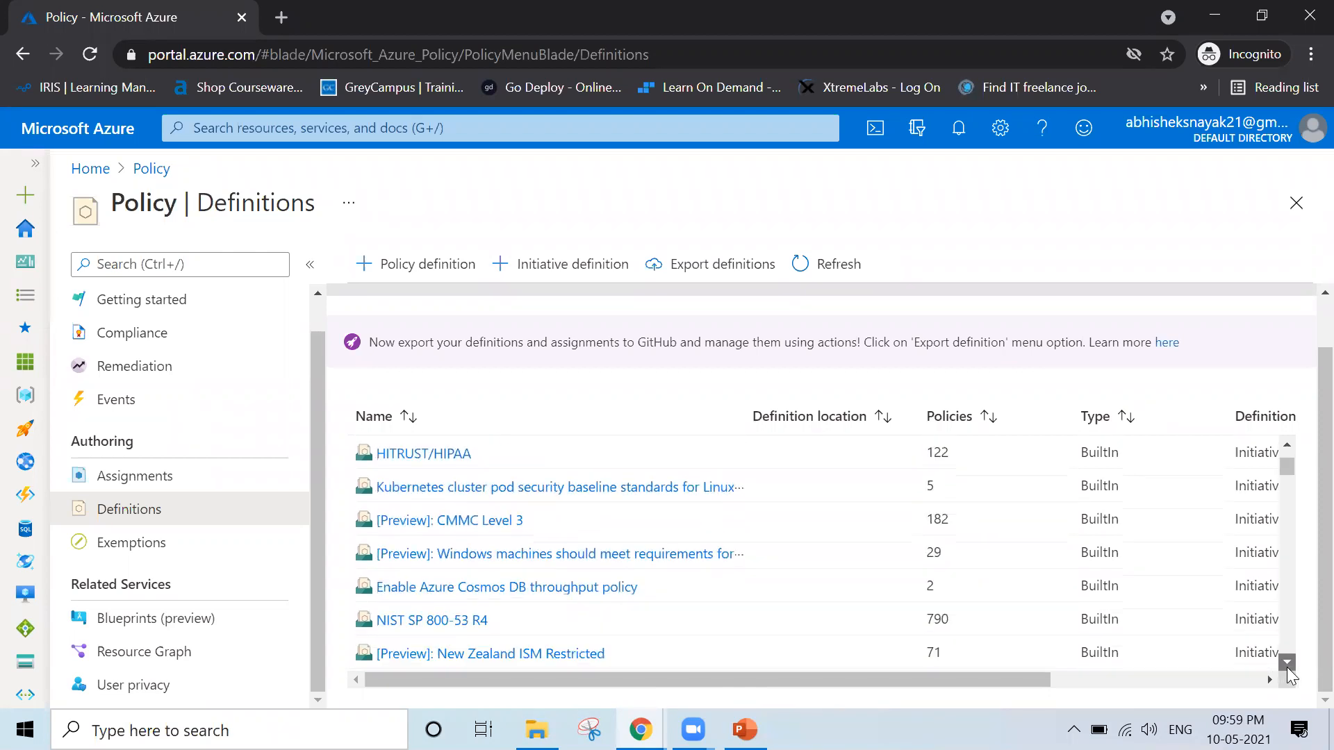
pyautogui.click(1288, 669)
pyautogui.click(1288, 669)
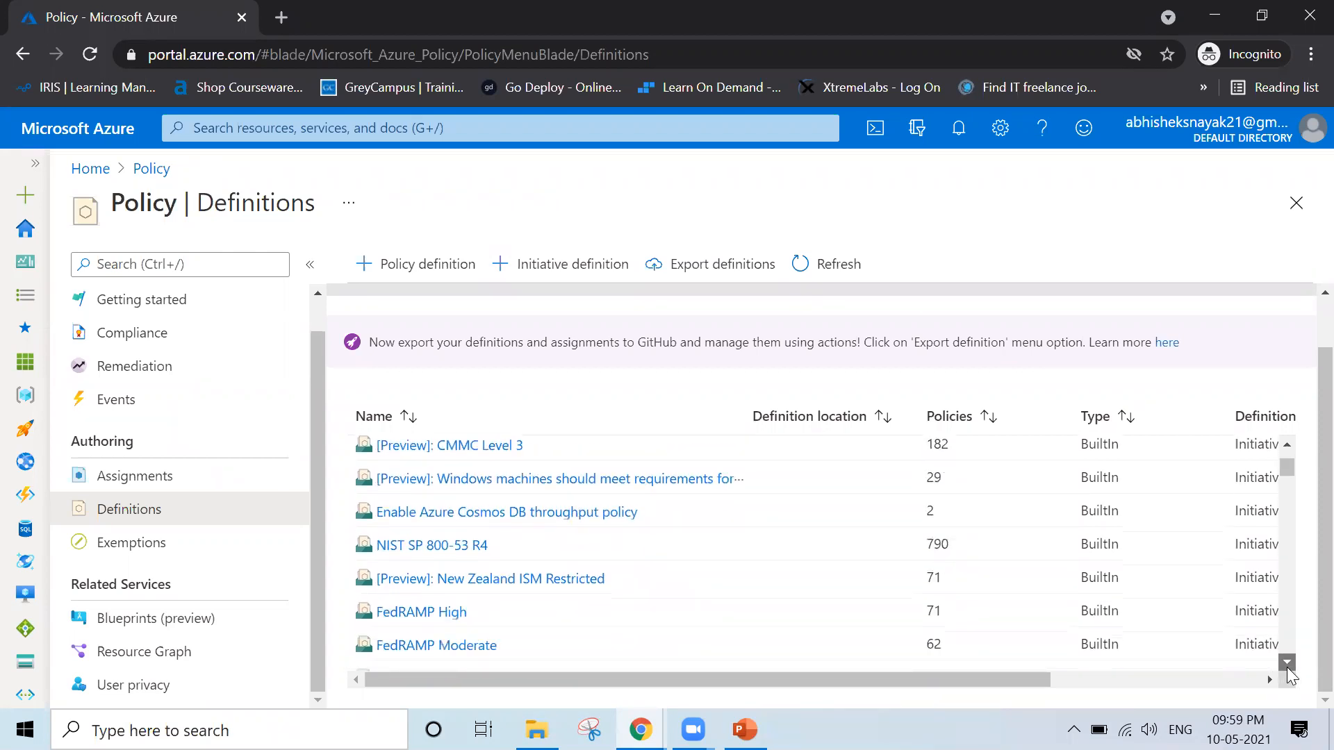
pyautogui.click(1287, 669)
pyautogui.click(1287, 664)
pyautogui.click(1287, 664)
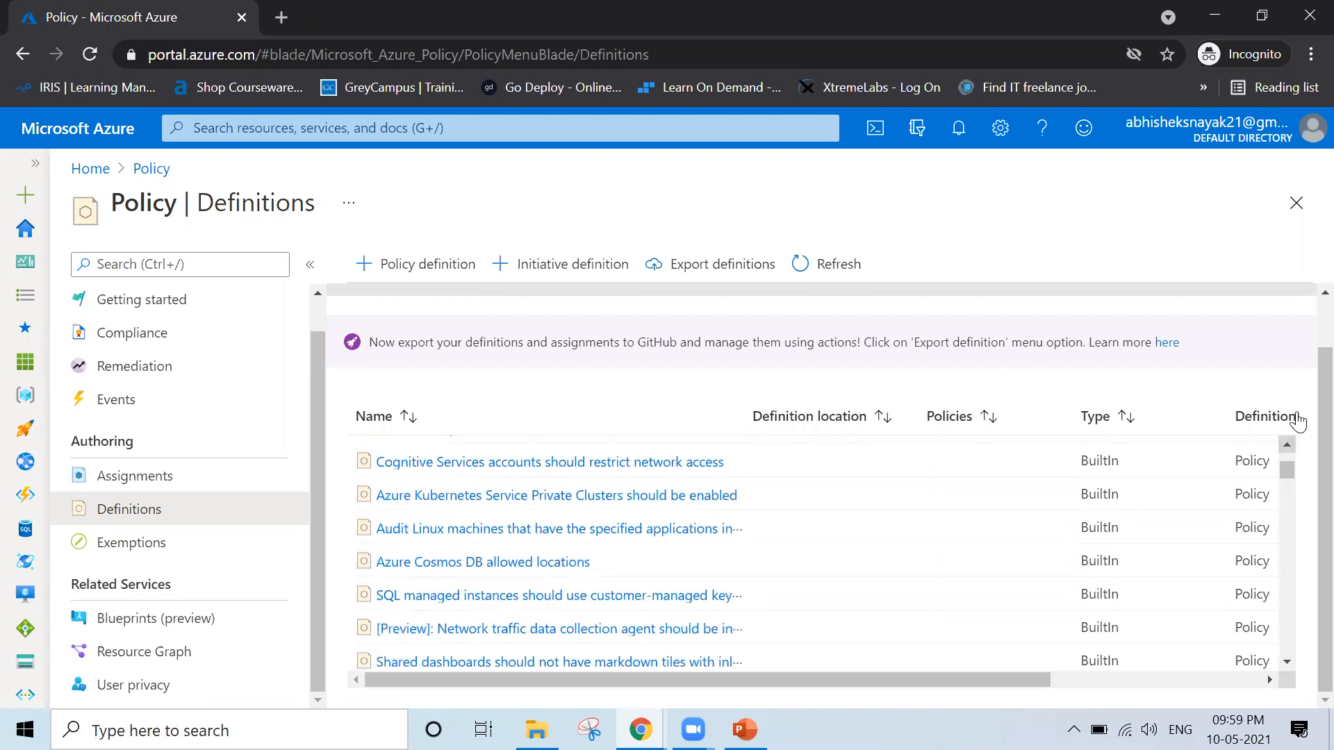
pyautogui.moveTo(1288, 469); pyautogui.dragTo(1288, 439)
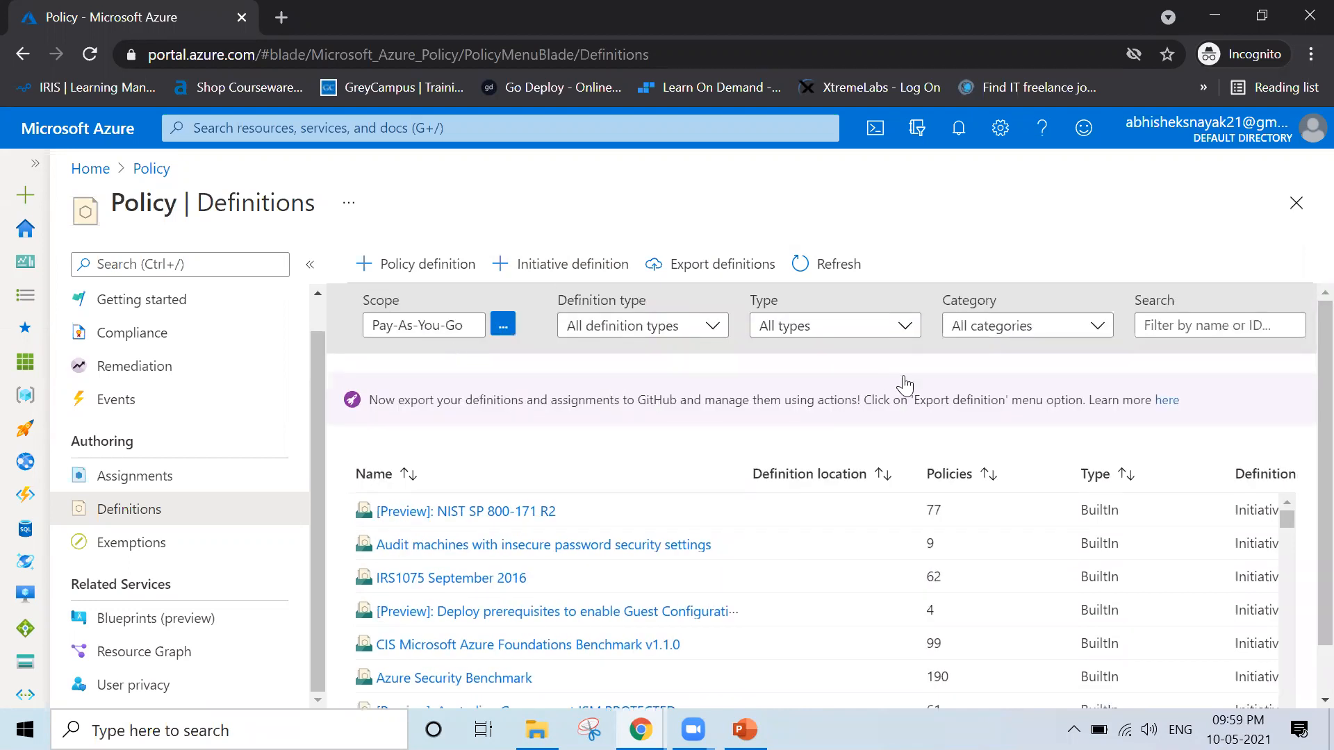
# Filter the policy definitions by "Allowed Location" and open the Allowed locations definition
pyautogui.click(1244, 325)
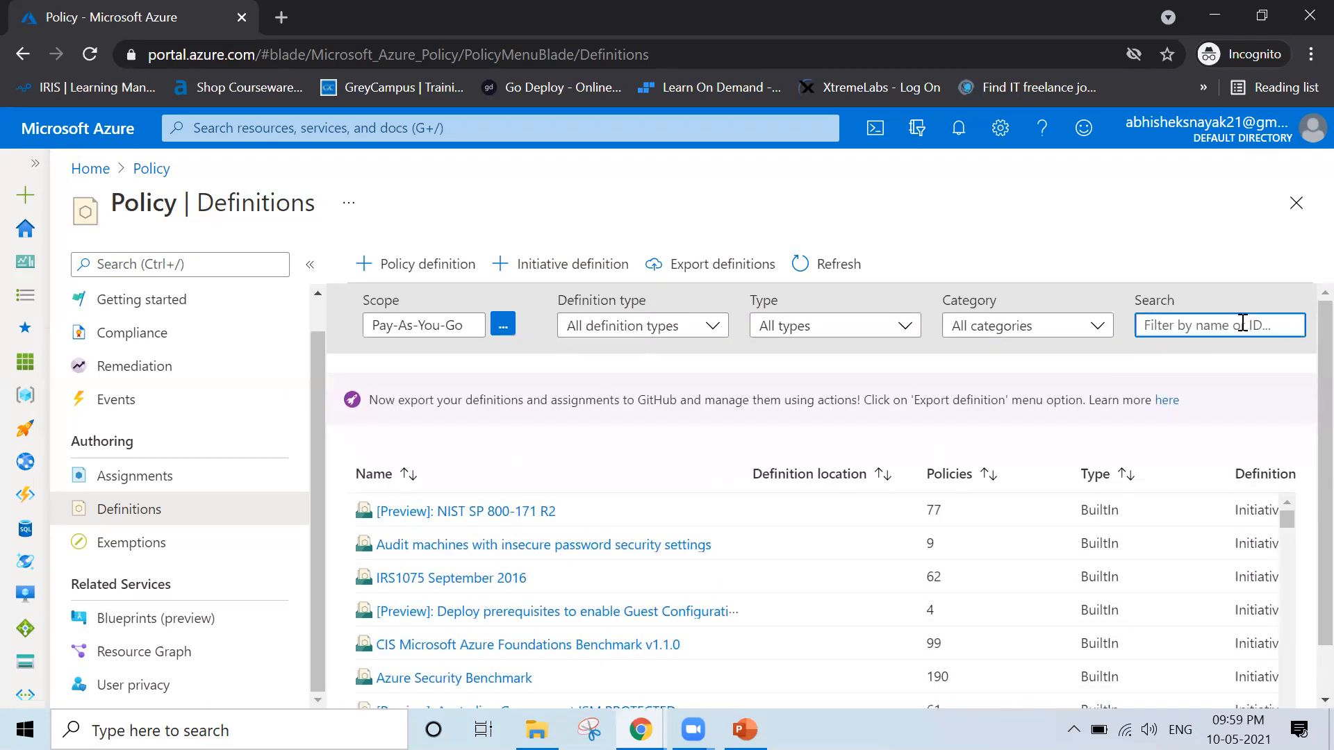
pyautogui.write('Allowed')
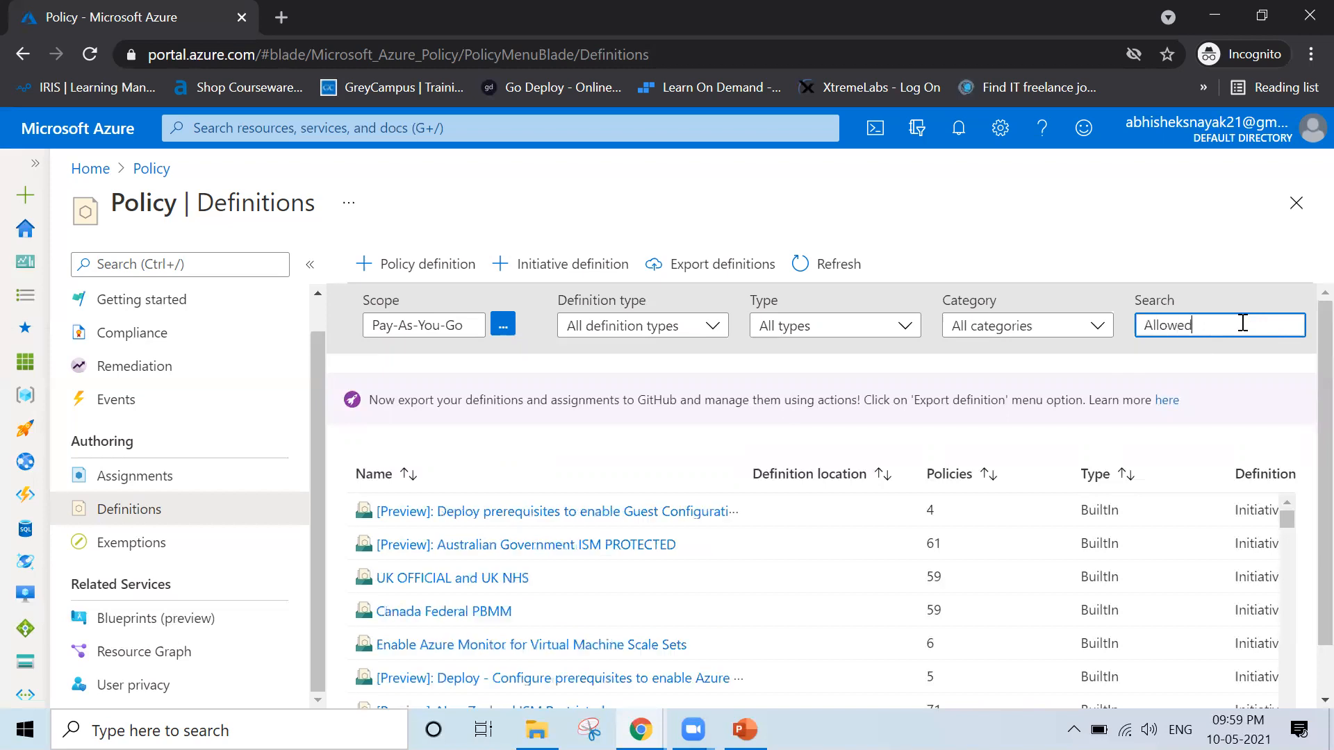
pyautogui.write(' Location')
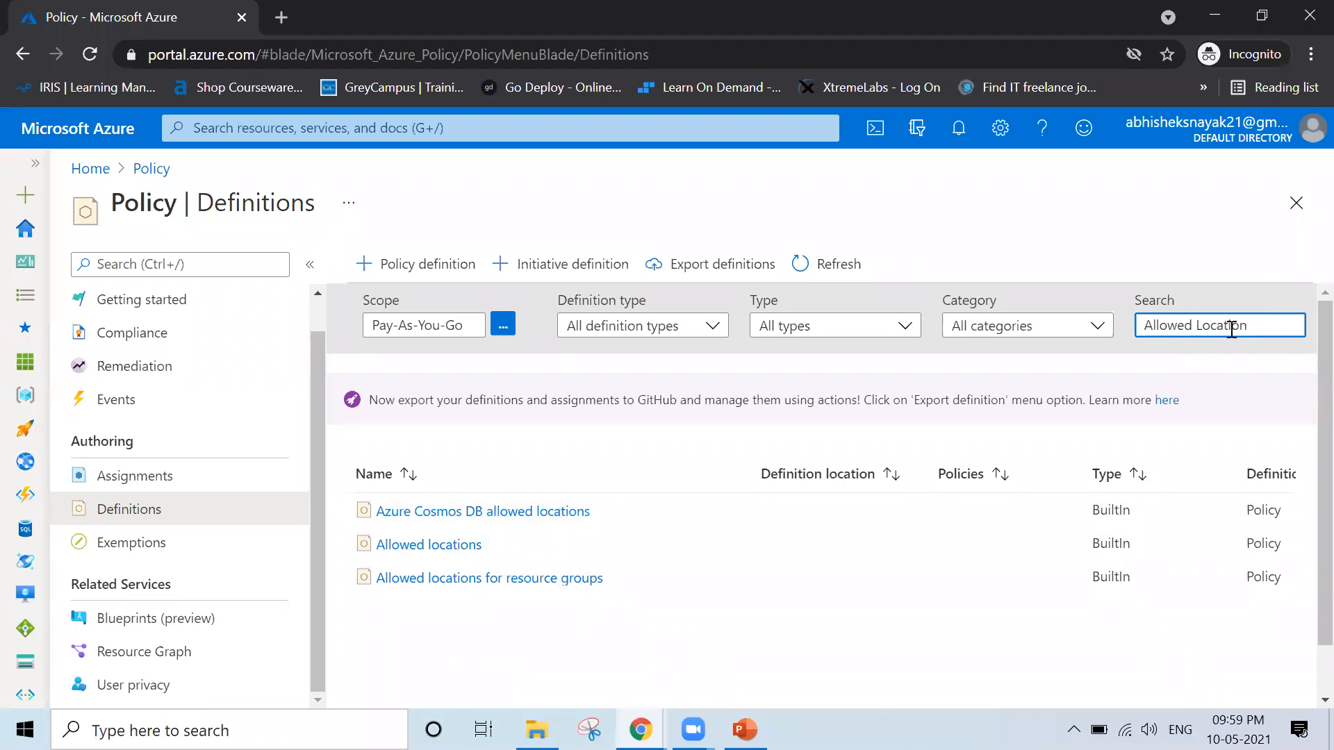
pyautogui.click(422, 548)
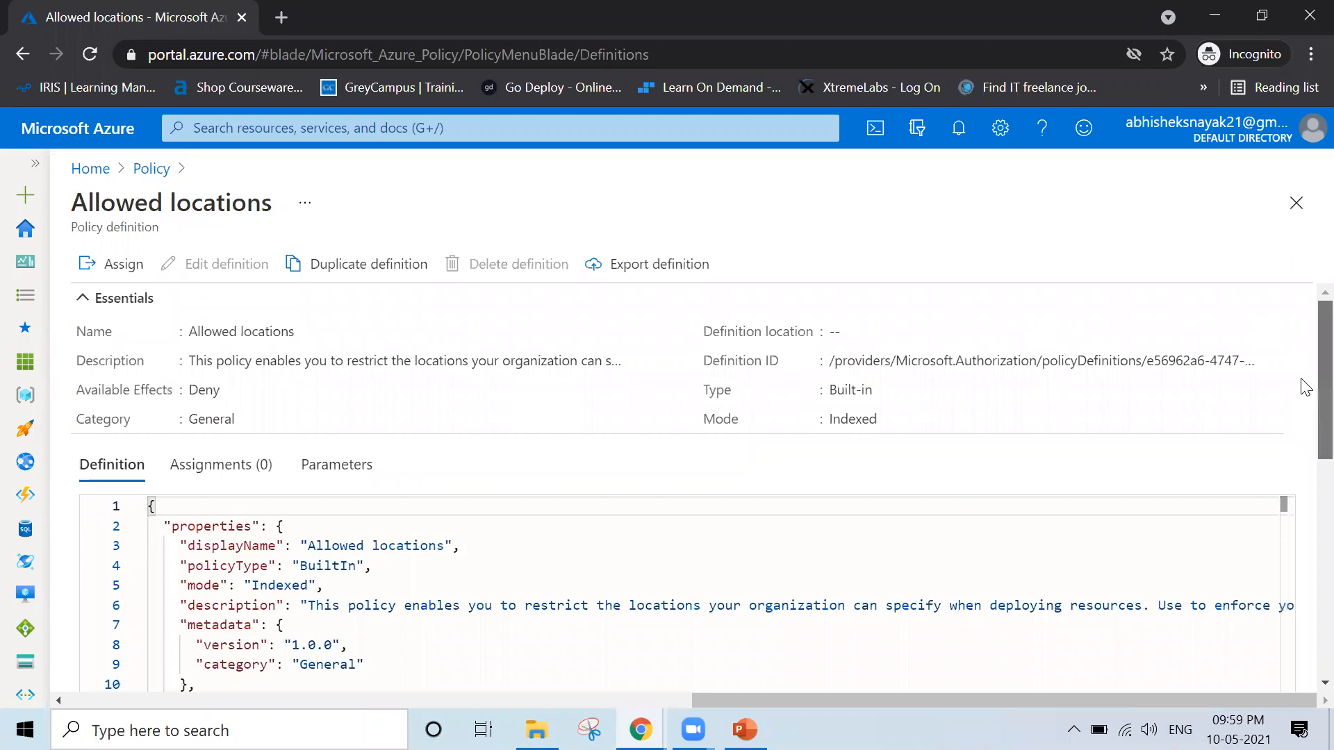
# Examine the Allowed locations definition's JSON, including its parameters, policy rule conditions and effect, and highlight its title
pyautogui.scroll(-3, 1306, 466)
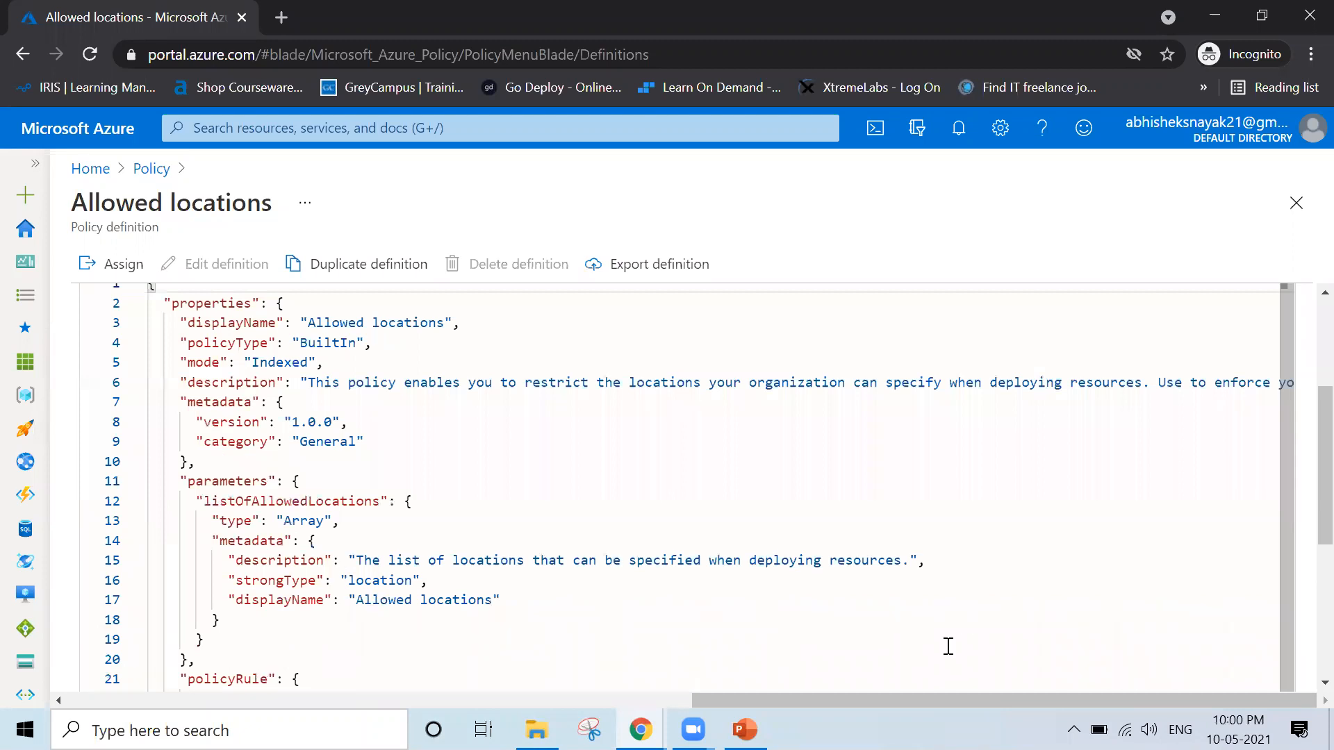
pyautogui.scroll(-6, 949, 647)
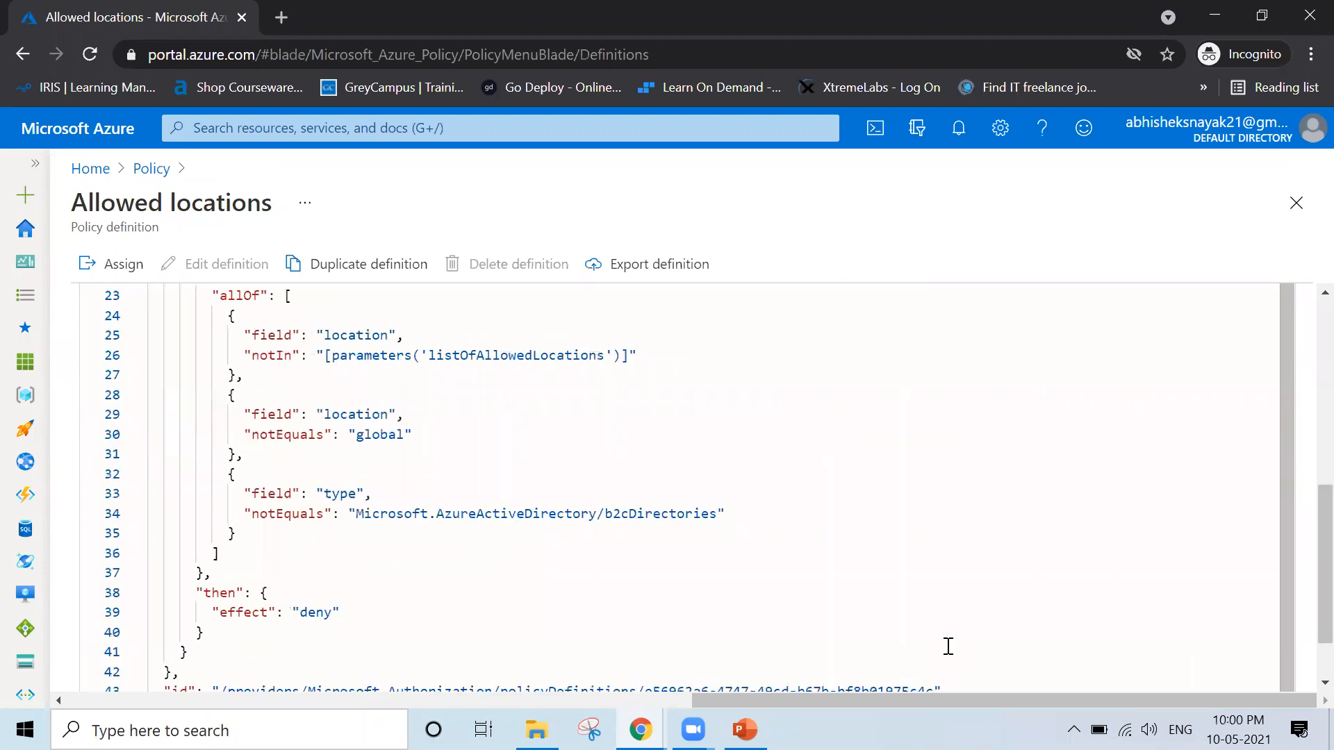
pyautogui.scroll(1, 949, 646)
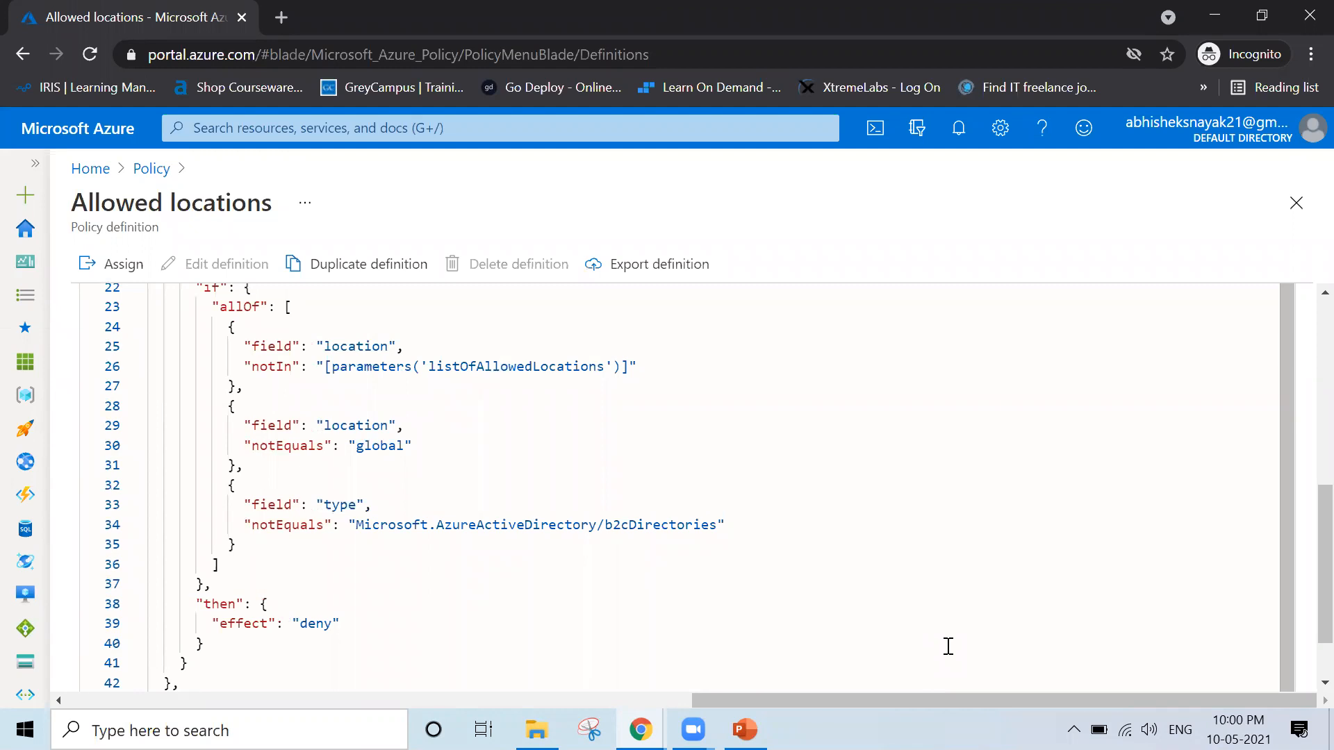
pyautogui.scroll(-2, 948, 646)
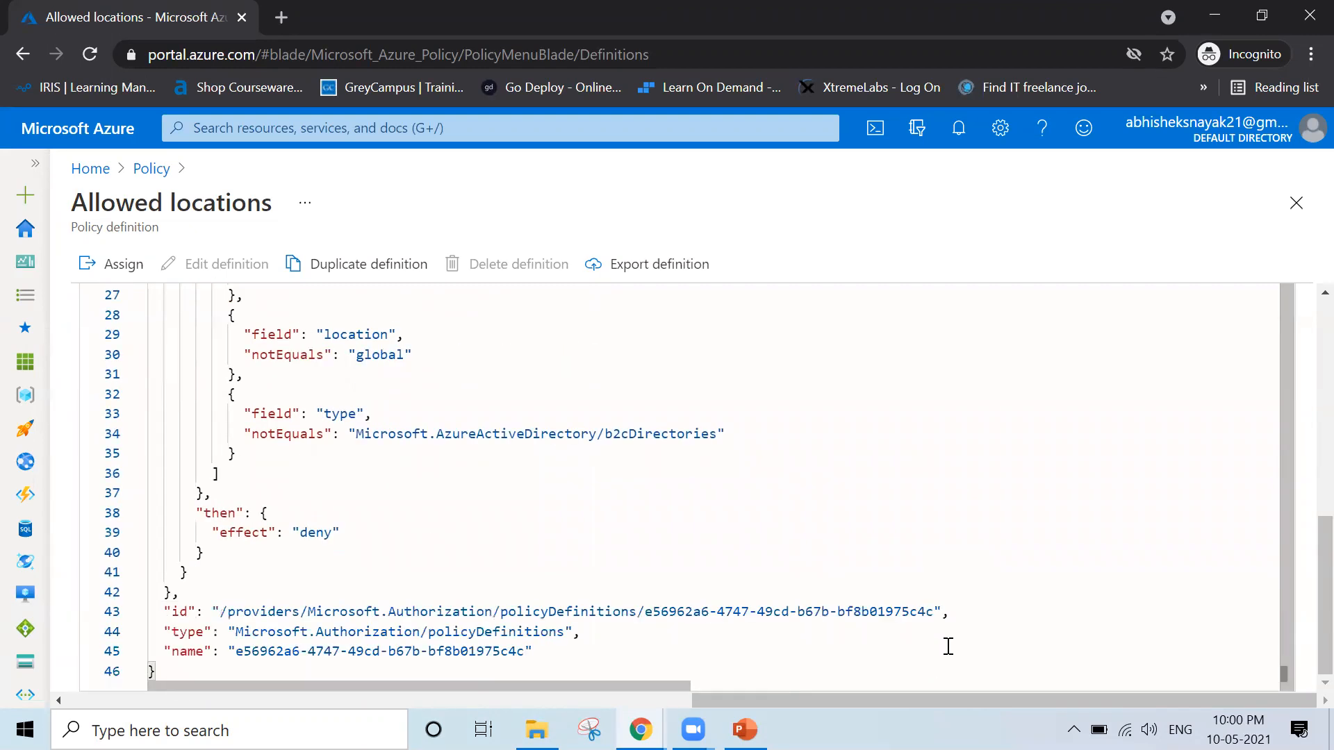
pyautogui.scroll(10, 948, 646)
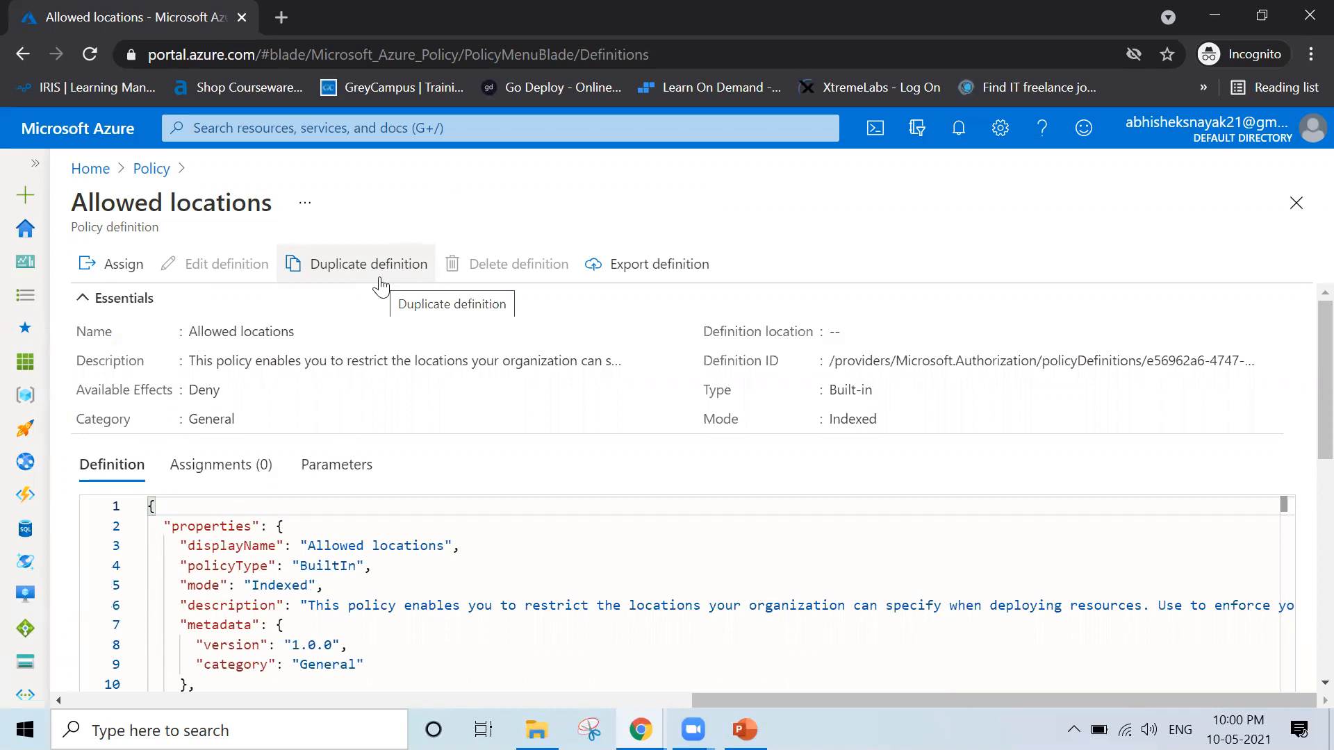
pyautogui.moveTo(75, 209); pyautogui.dragTo(271, 210)
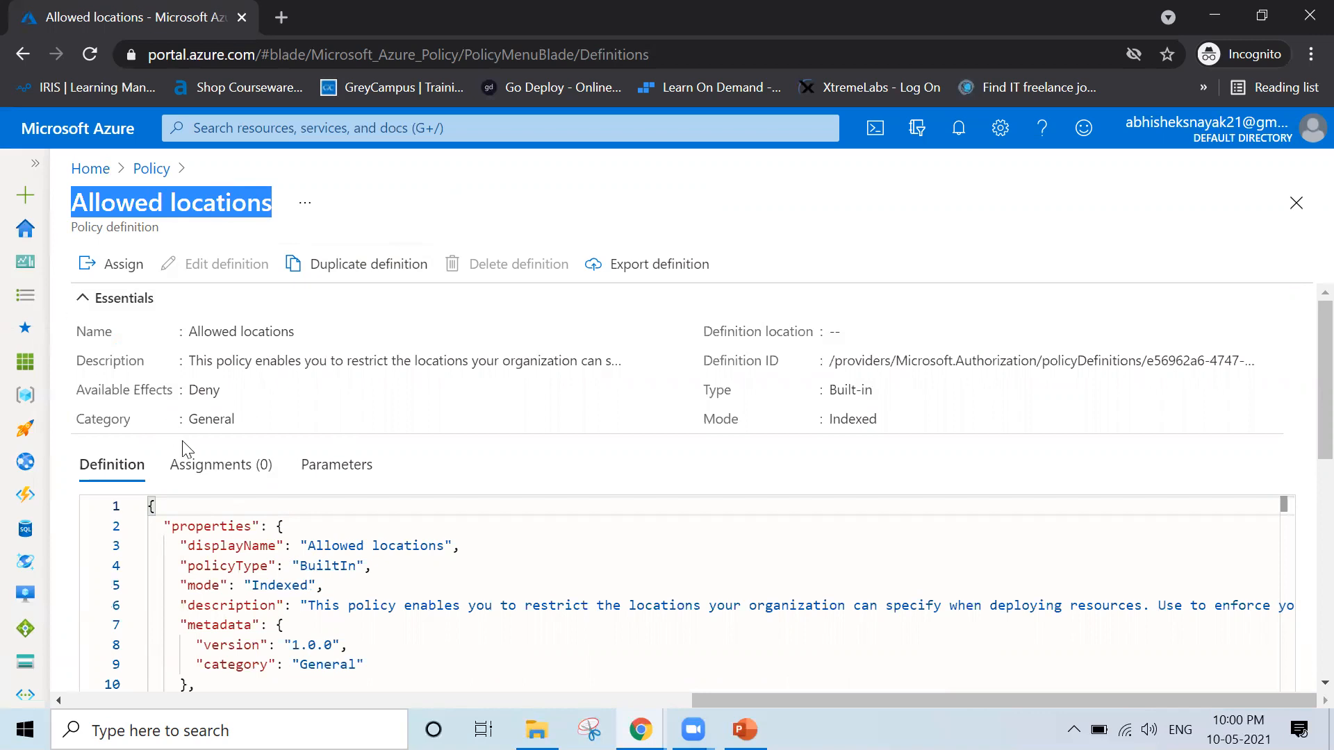
# Start assigning the Allowed locations policy and choose the Marketing management group and the Pay-As-You-Go subscription for its scope
pyautogui.click(96, 281)
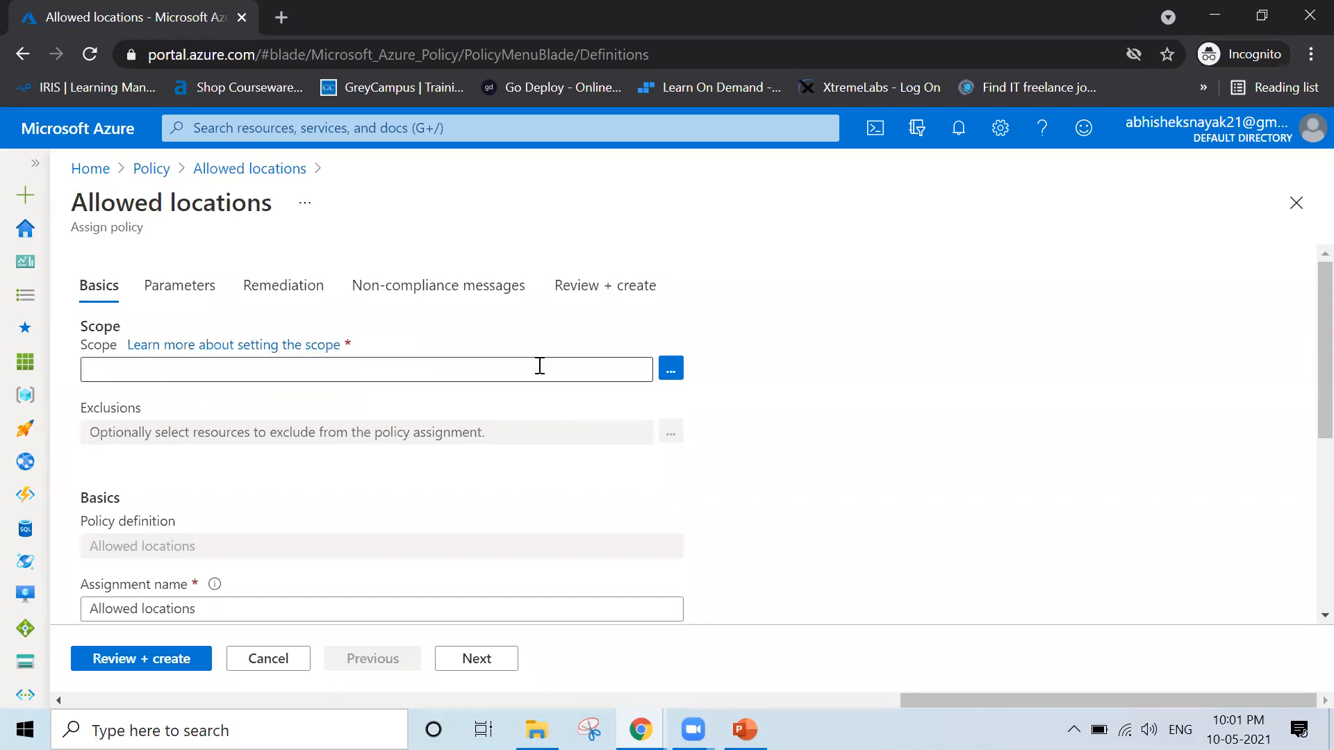
pyautogui.click(672, 376)
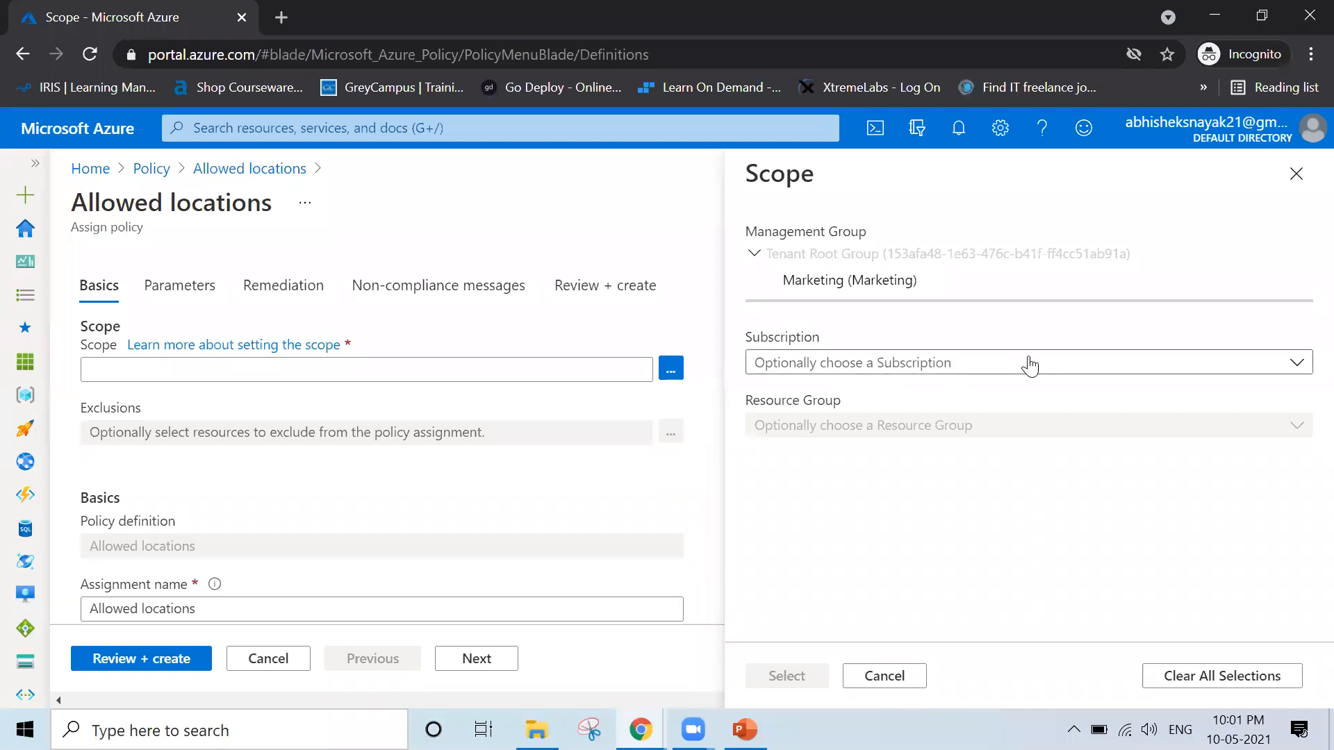
pyautogui.click(901, 367)
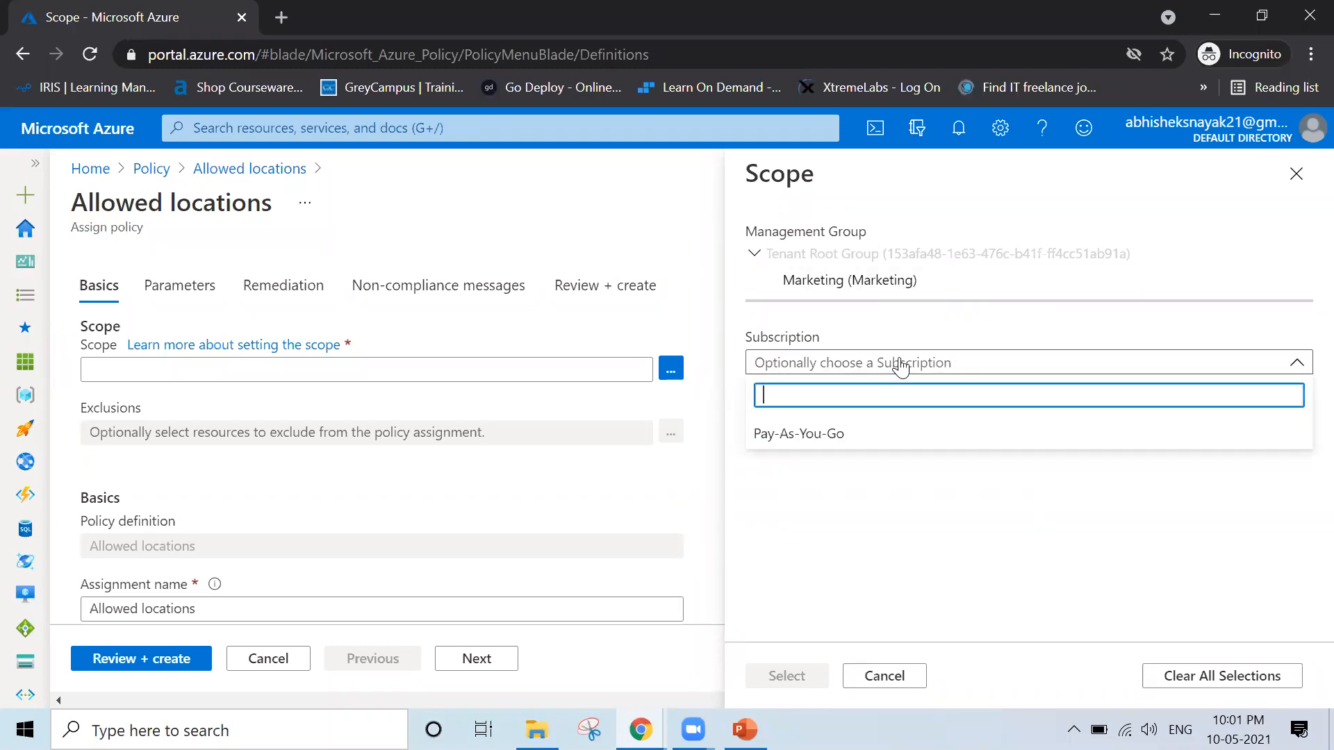
pyautogui.click(853, 433)
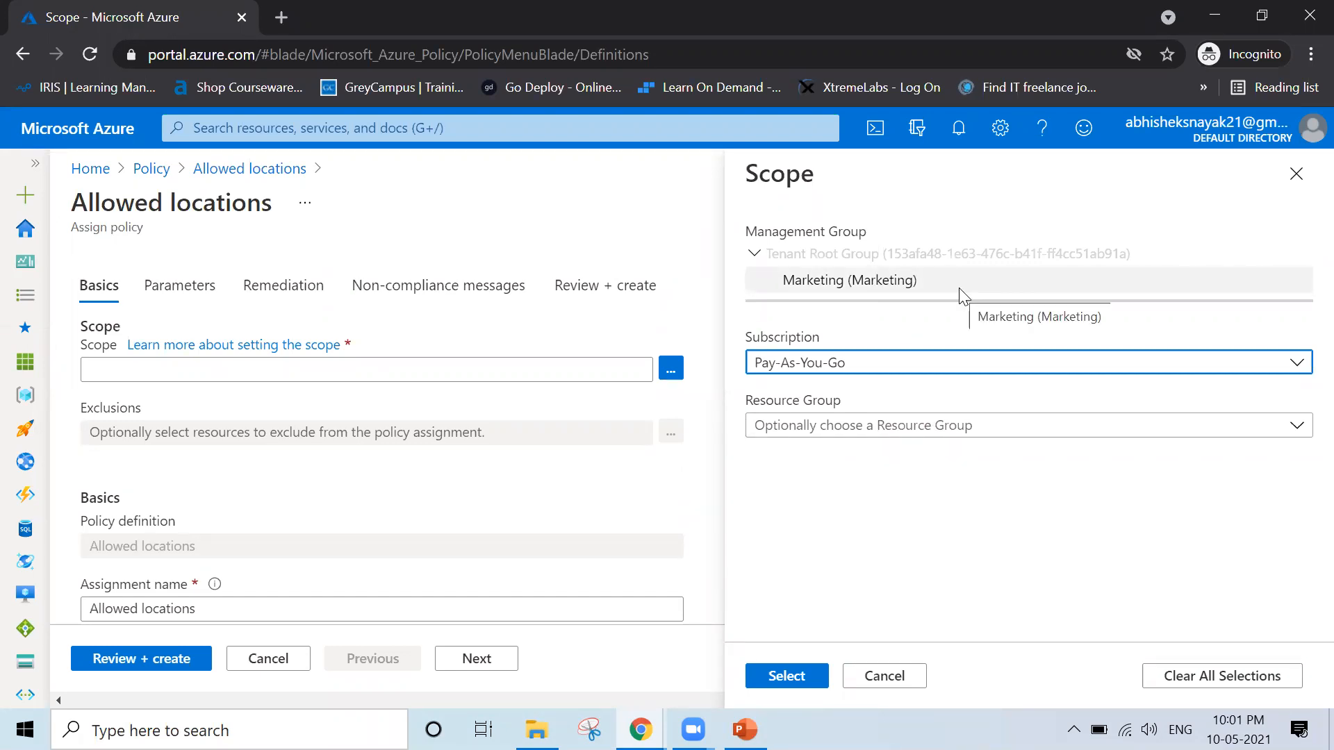
pyautogui.click(848, 281)
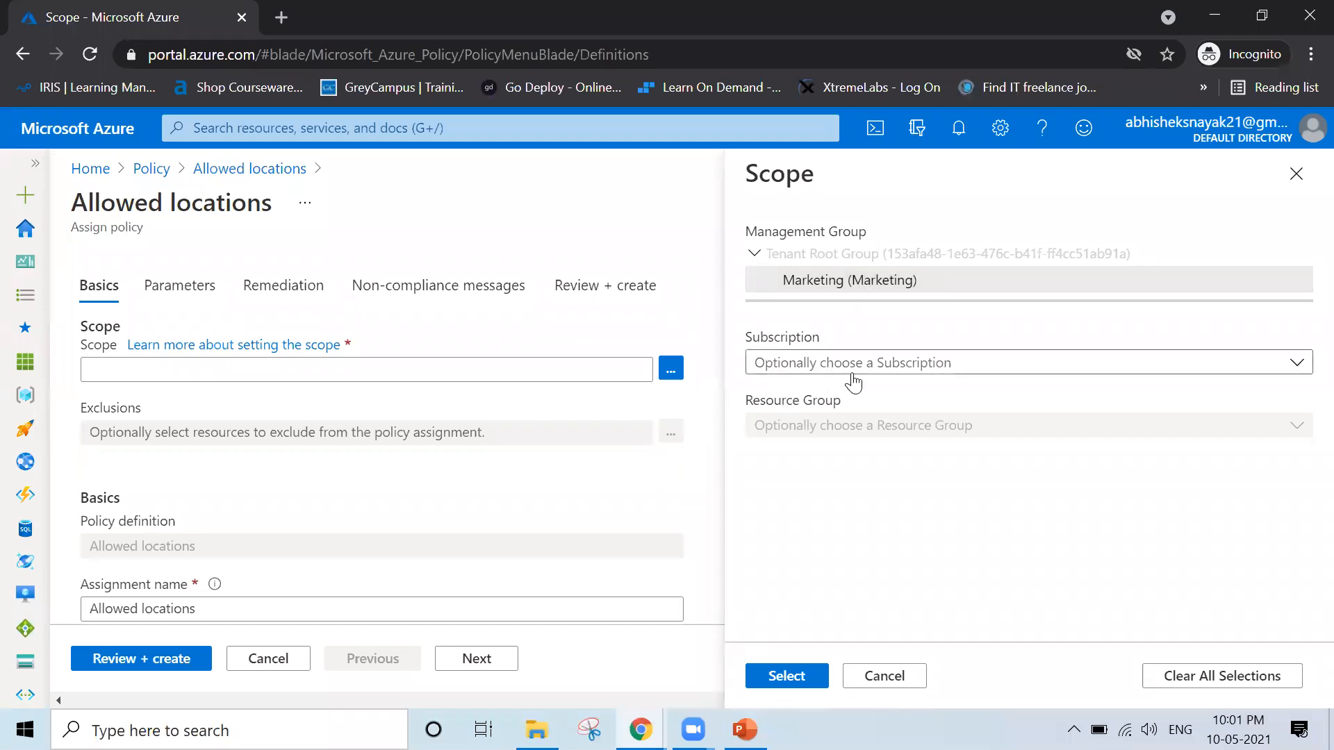
pyautogui.click(965, 376)
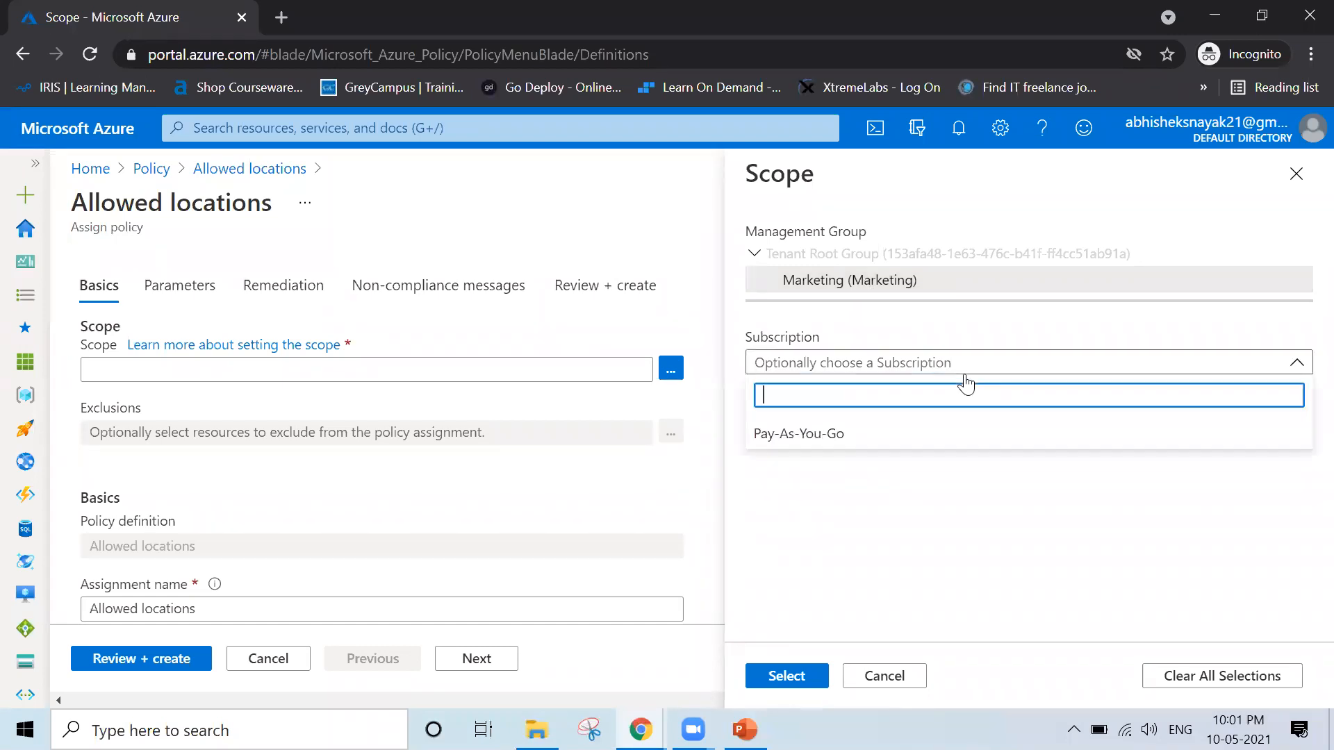
pyautogui.click(802, 439)
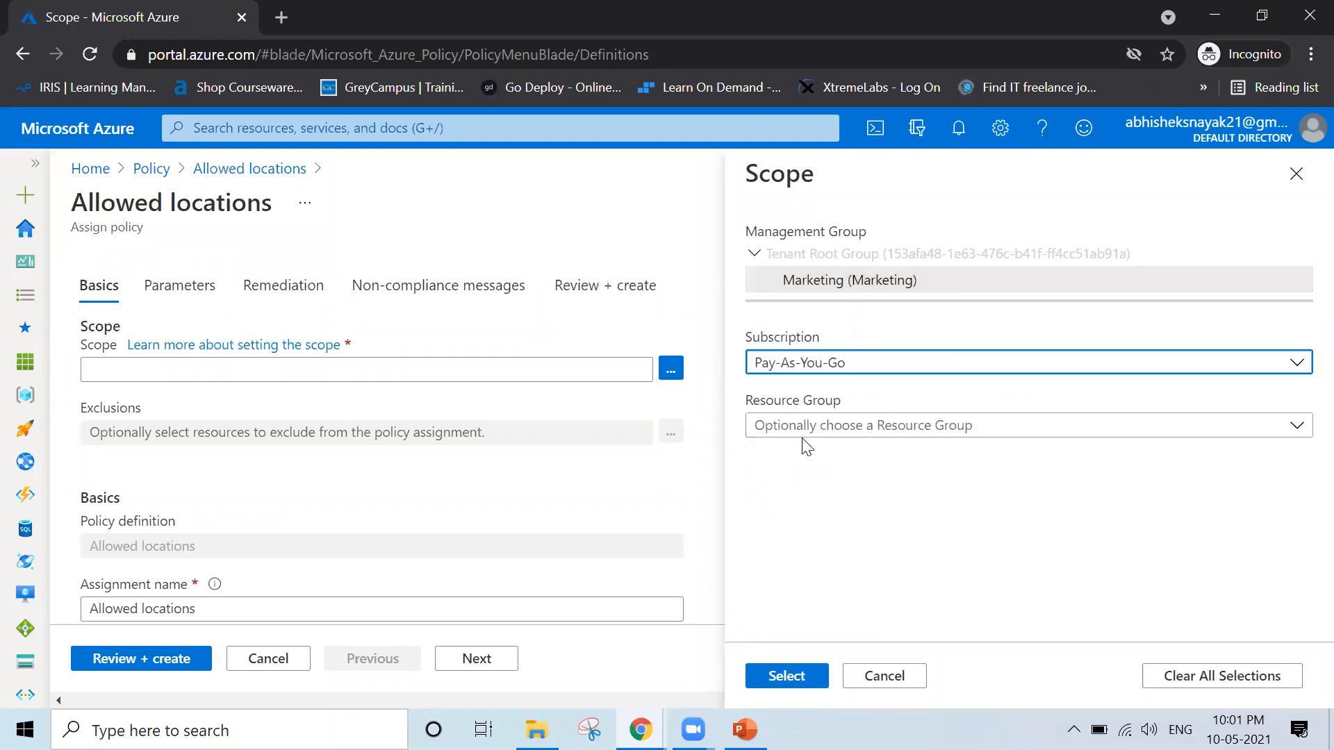
# Narrow the assignment scope to the Training resource group and apply the scope selection
pyautogui.click(824, 500)
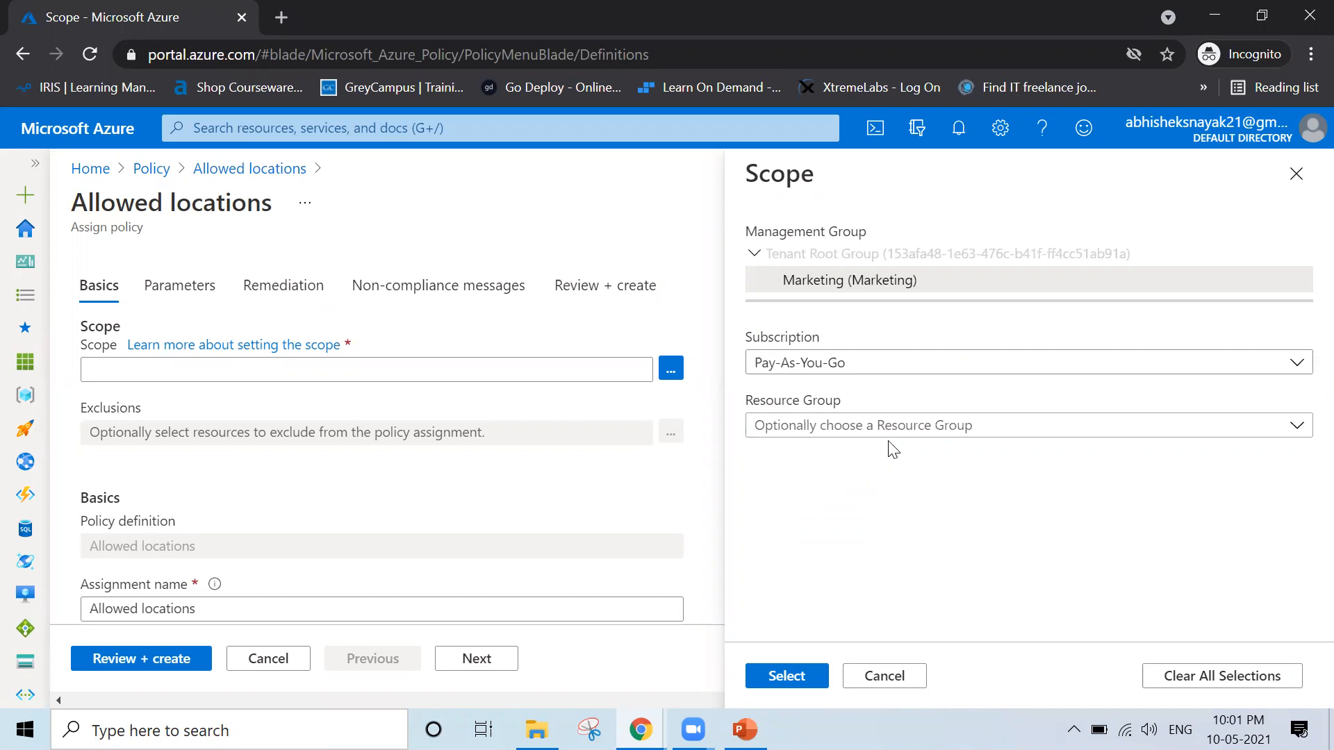
pyautogui.click(856, 427)
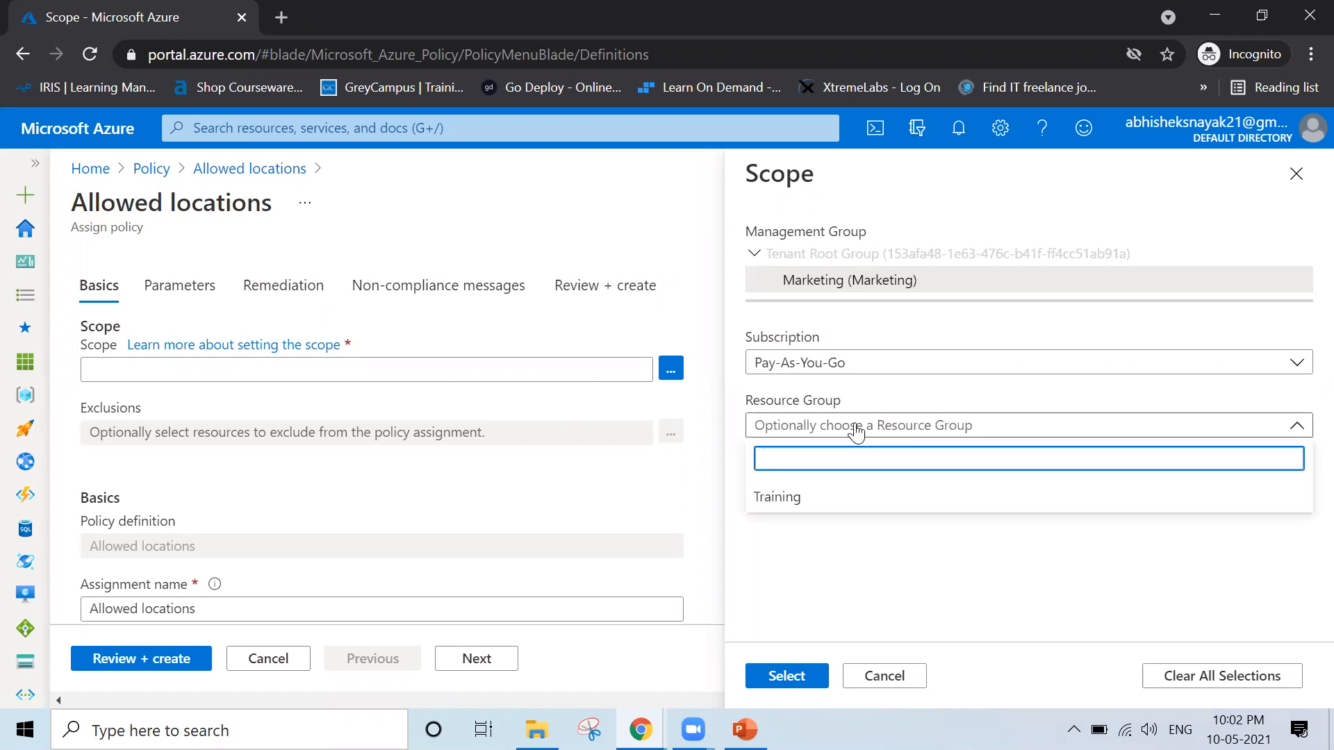
pyautogui.click(822, 505)
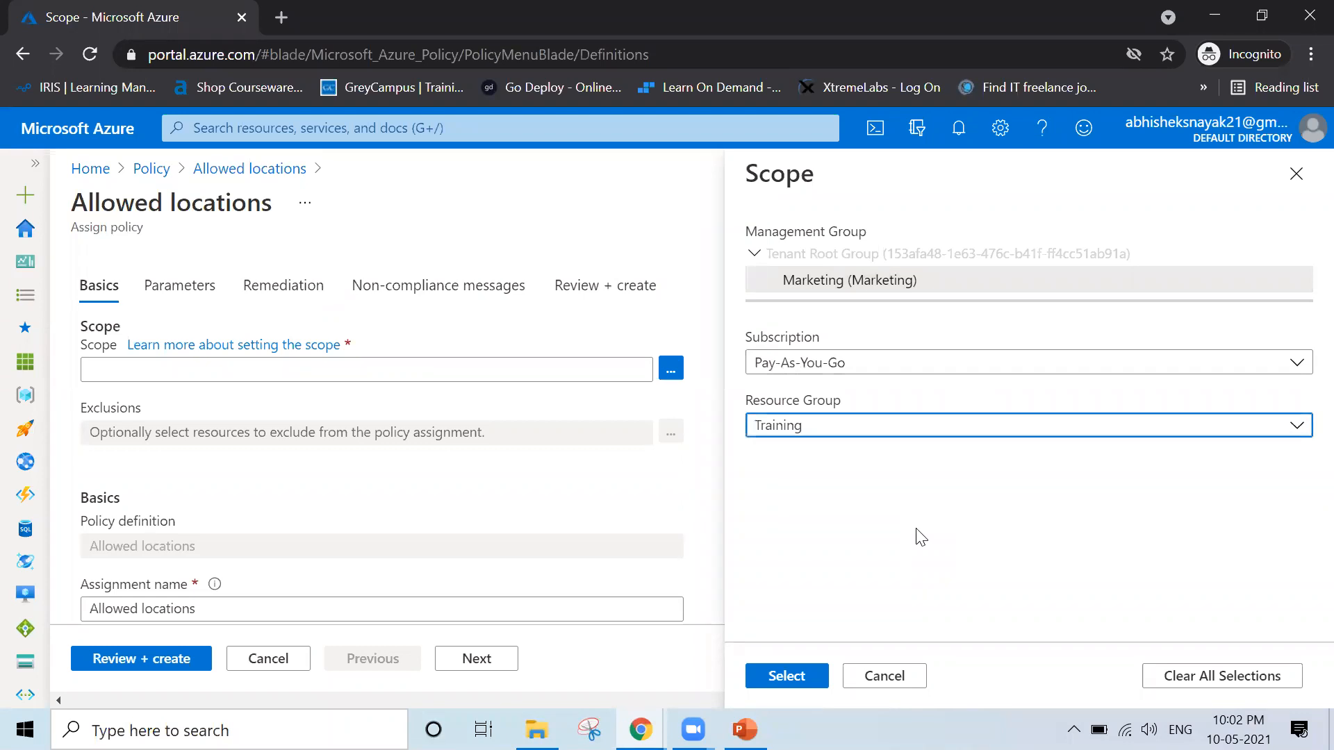
pyautogui.click(789, 679)
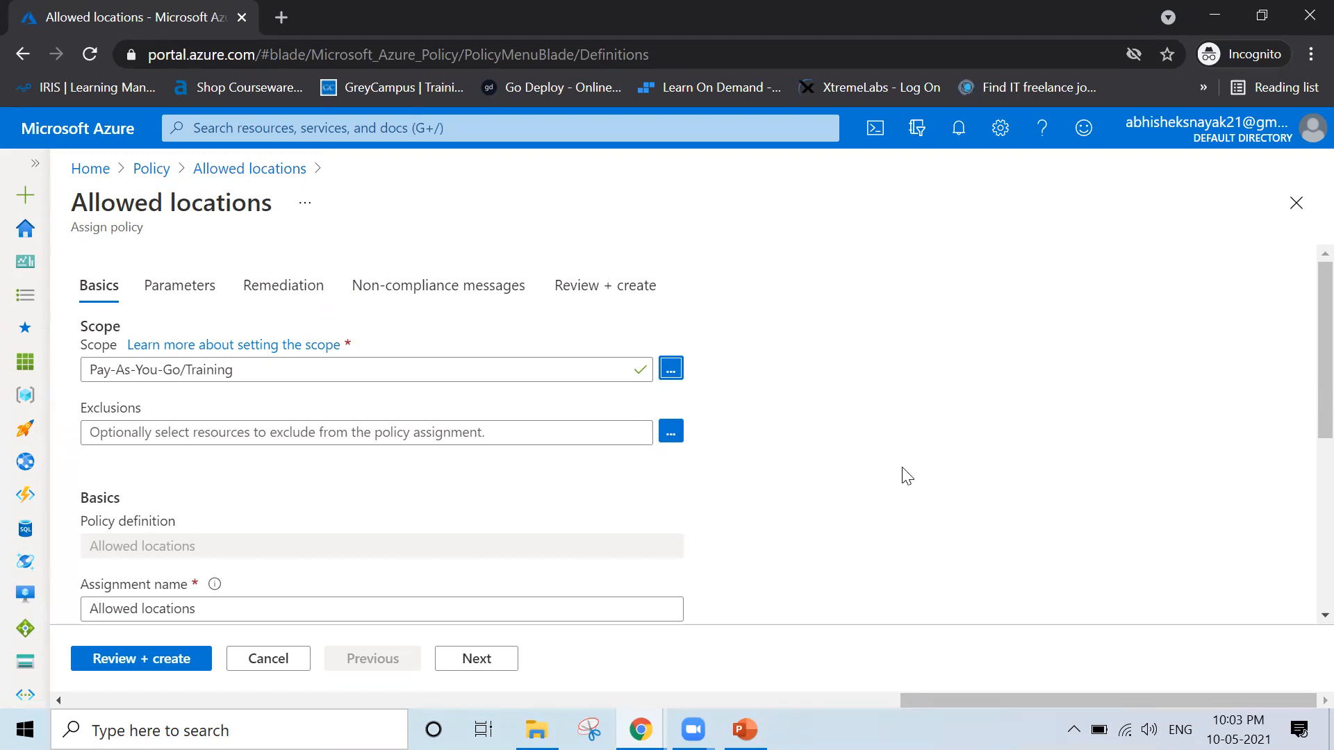
# Enter "Only Allwed locations will be used." as the policy assignment's description
pyautogui.scroll(-2, 904, 476)
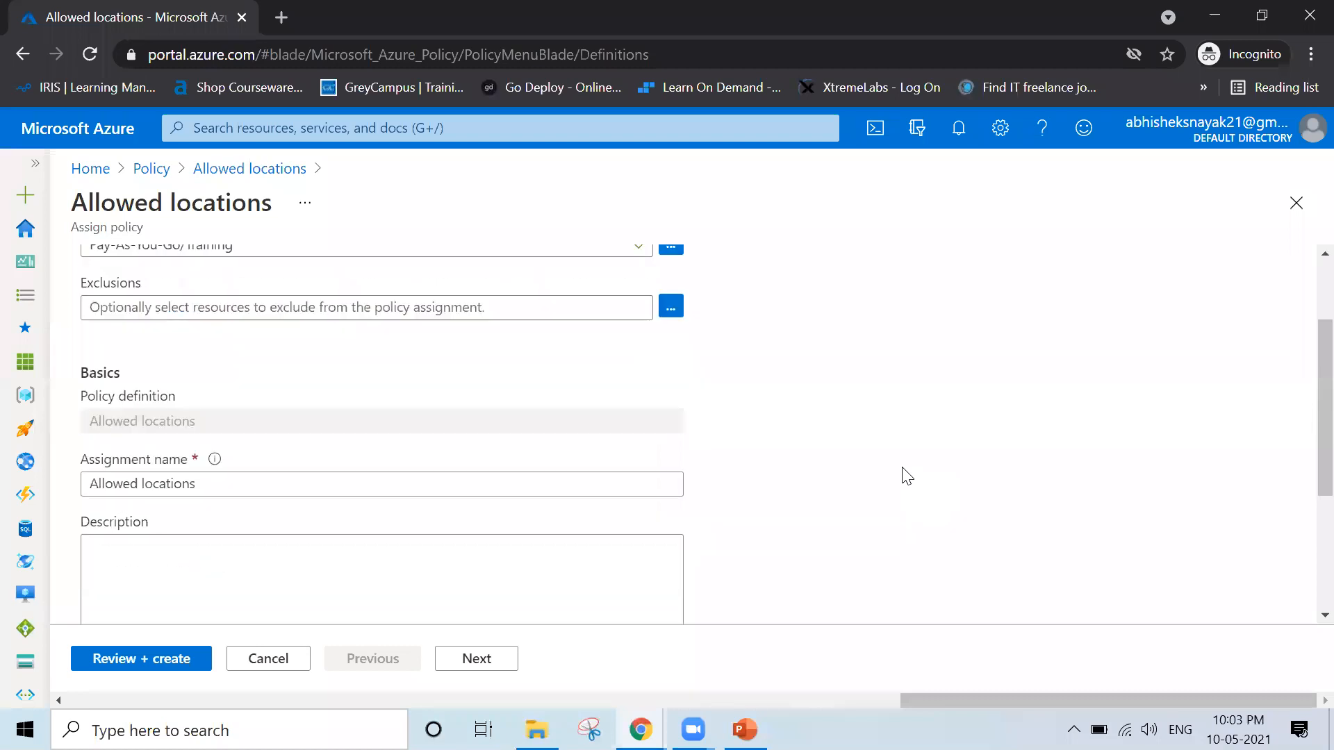
pyautogui.scroll(-2, 63, 498)
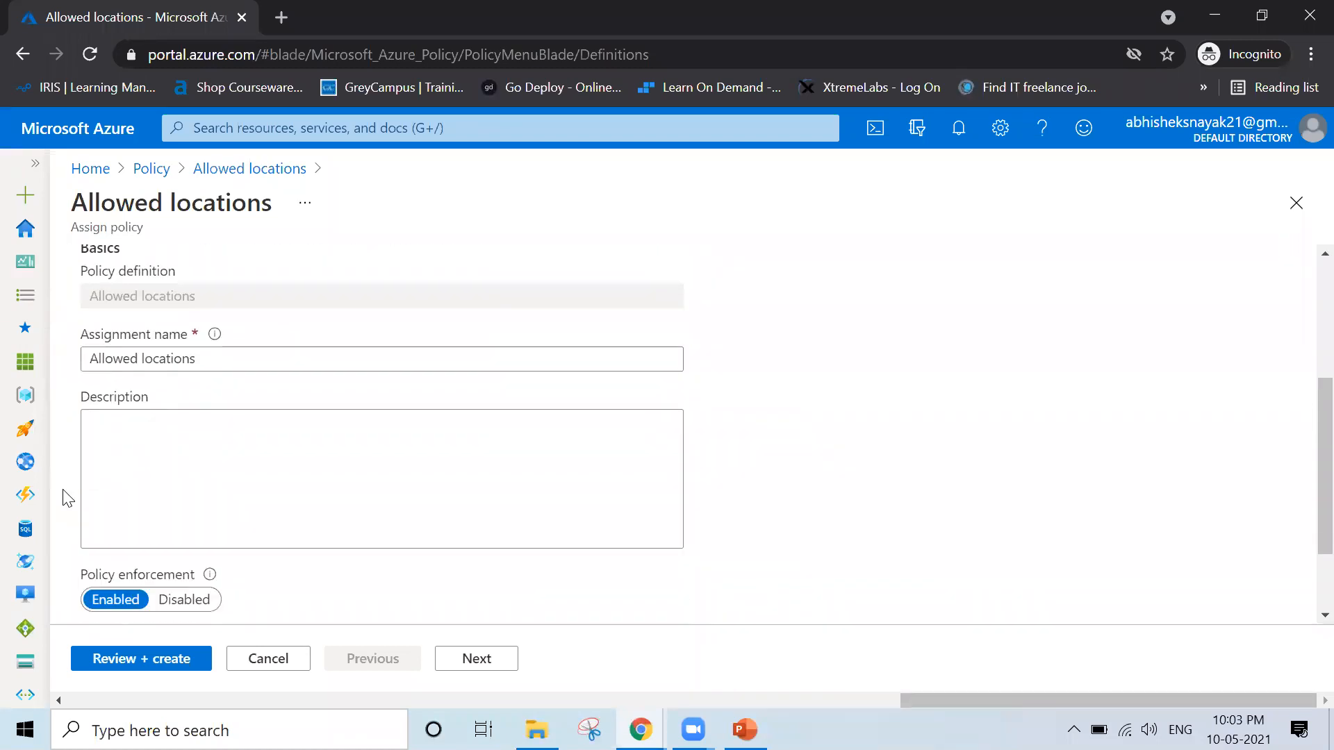
pyautogui.click(252, 362)
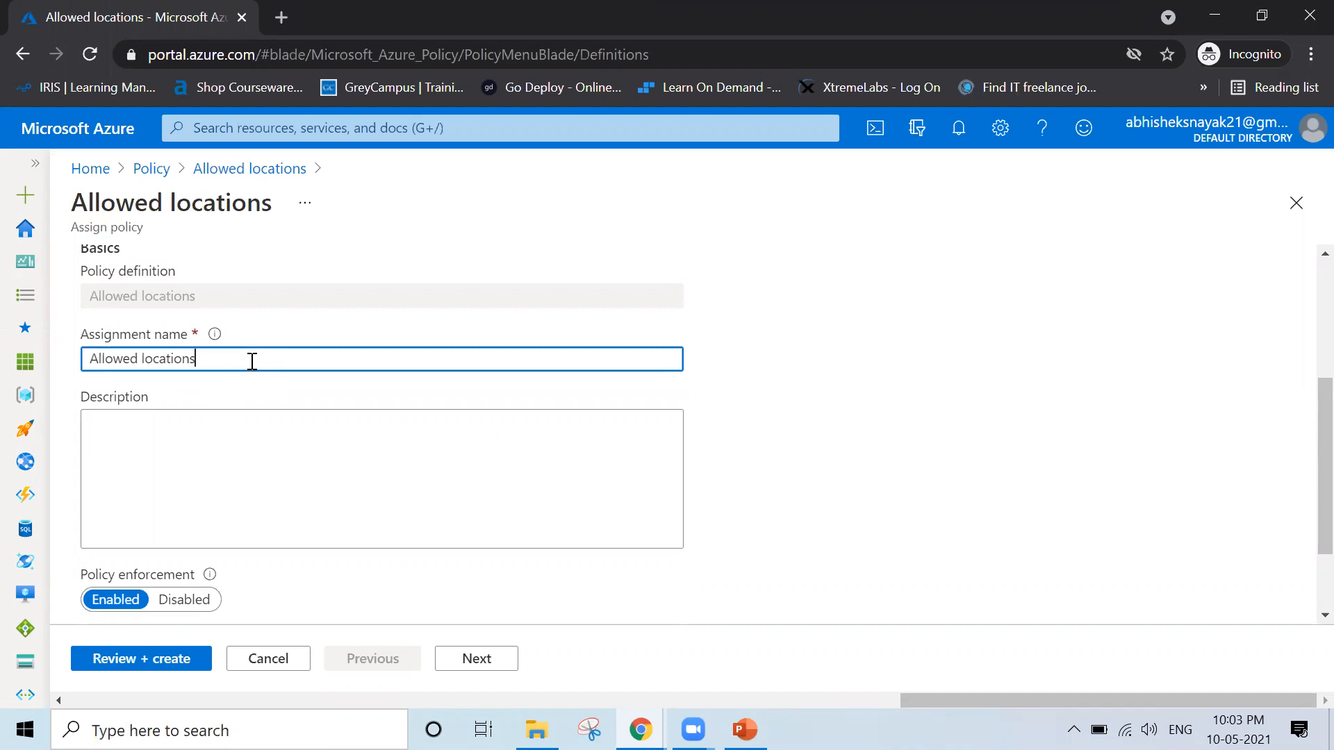
pyautogui.click(306, 473)
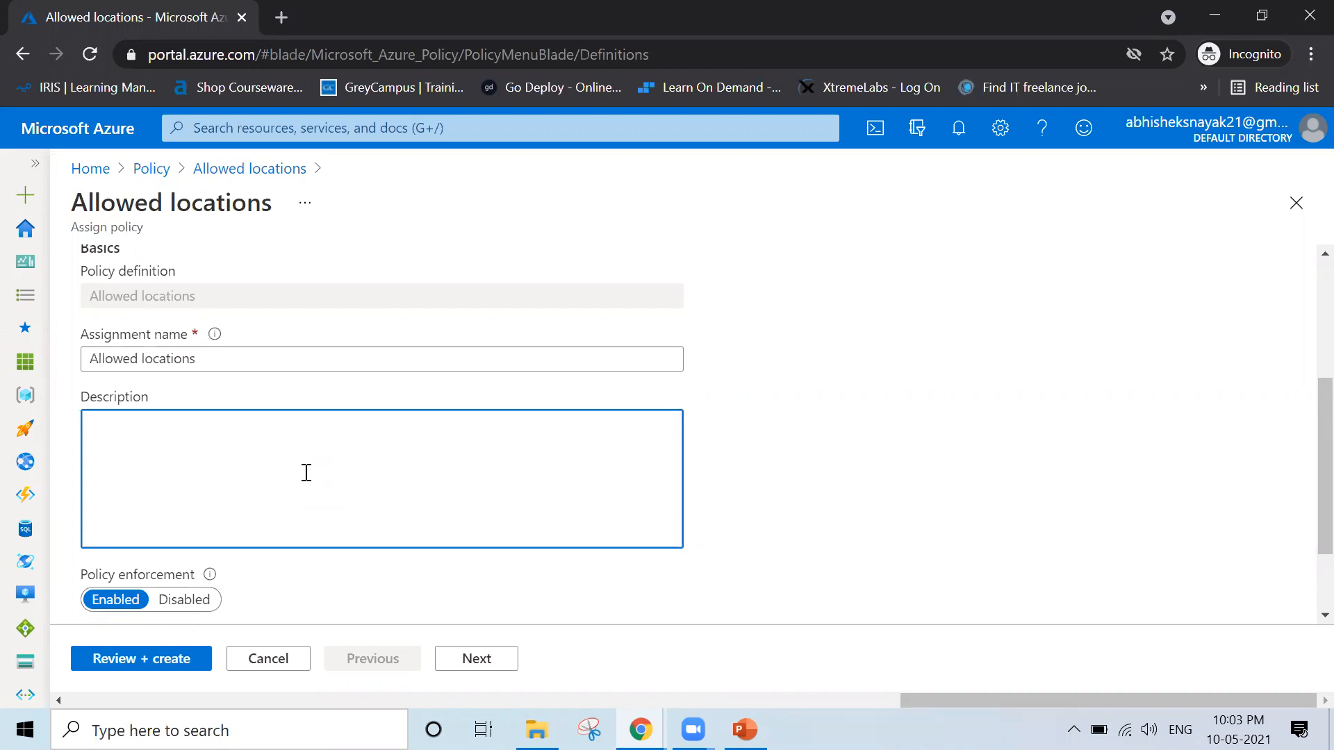
pyautogui.write('Only Allow')
pyautogui.press('BackSpace')
pyautogui.press('BackSpace')
pyautogui.write('wed locations')
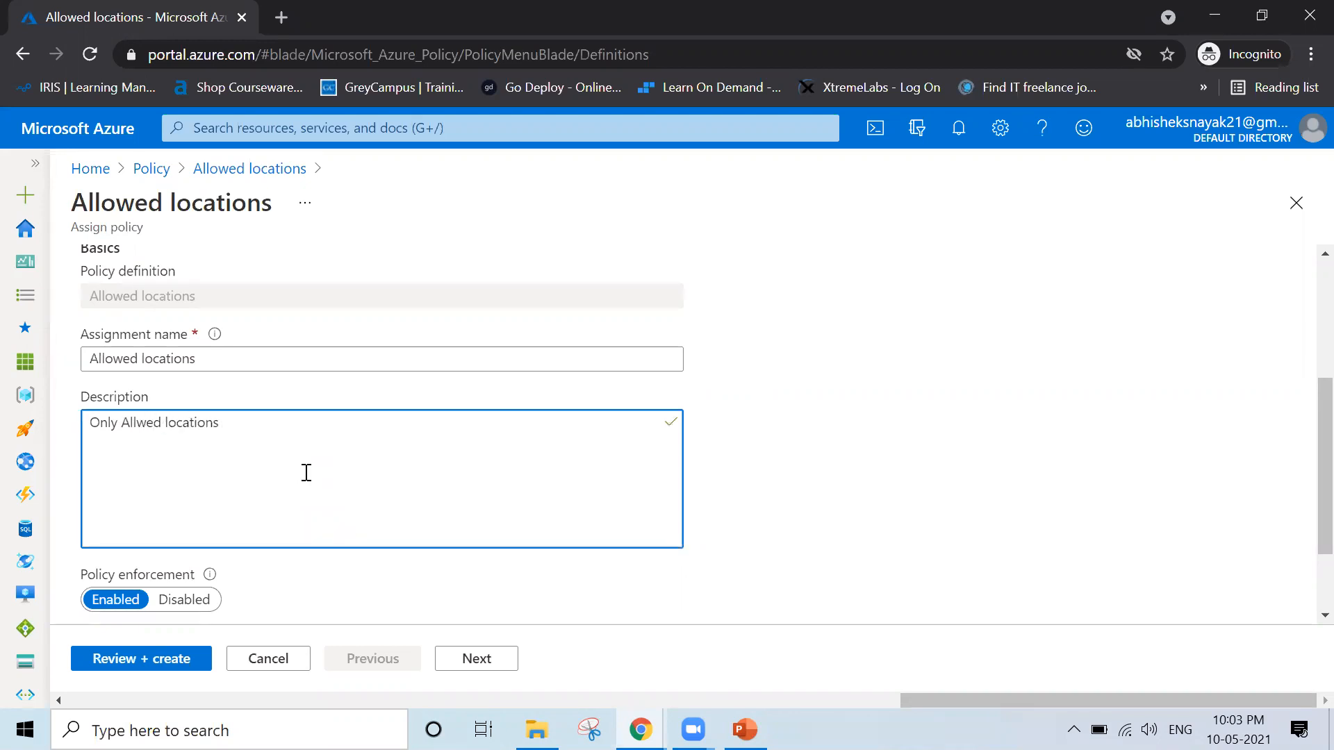
pyautogui.write(' will be used.')
pyautogui.click(829, 439)
pyautogui.scroll(-2, 829, 440)
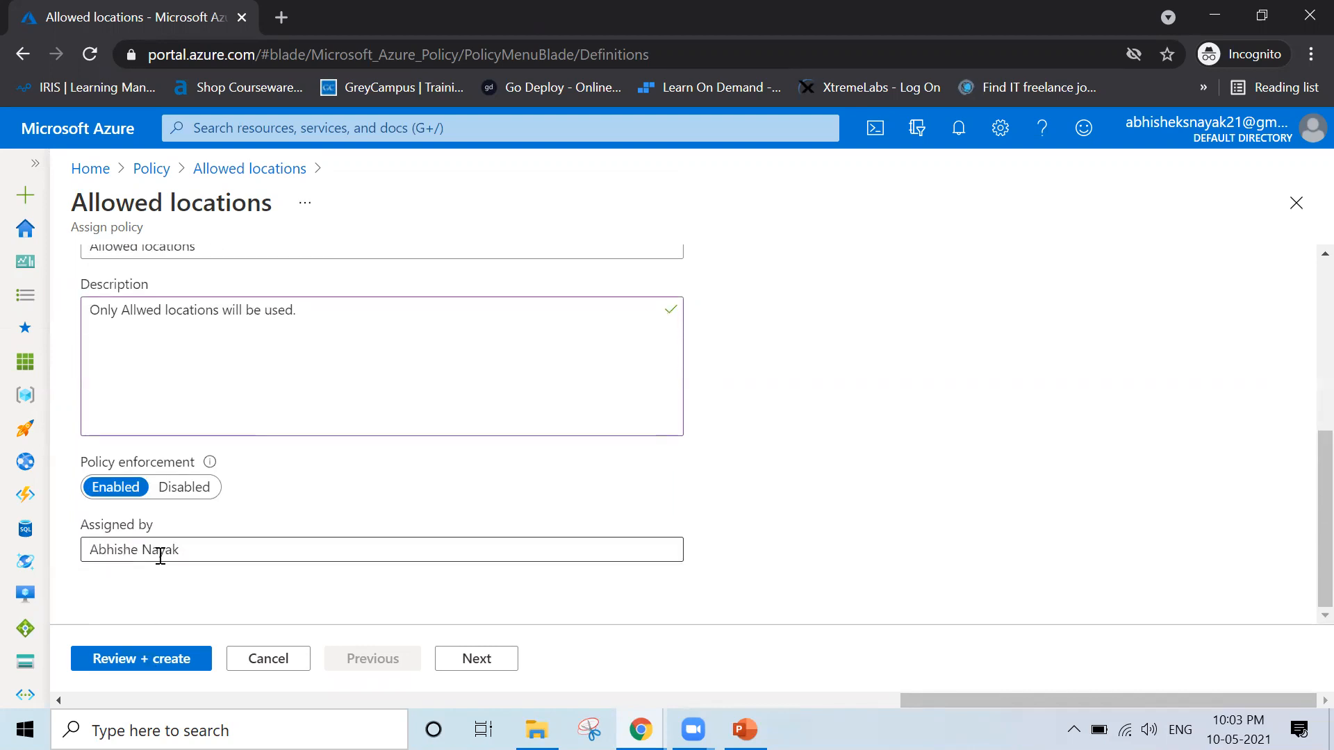
pyautogui.tripleClick(97, 556)
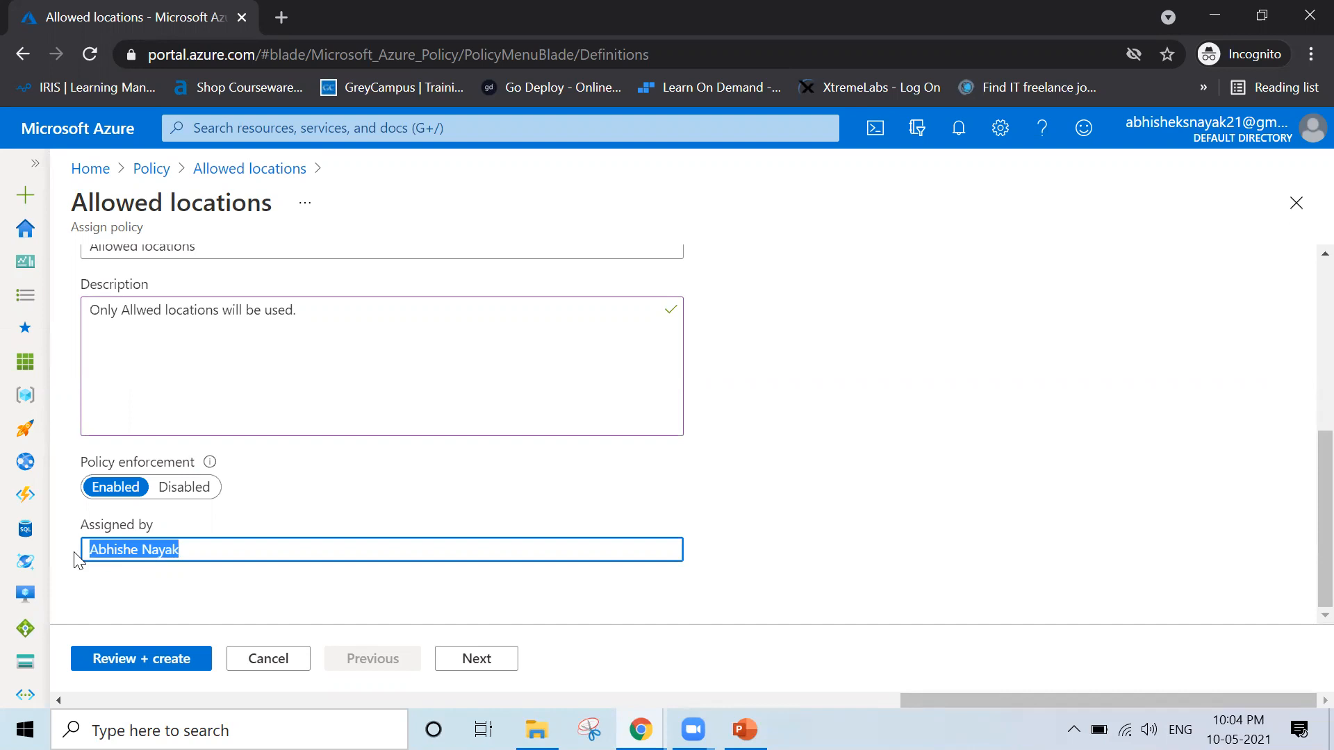
pyautogui.press('Right')
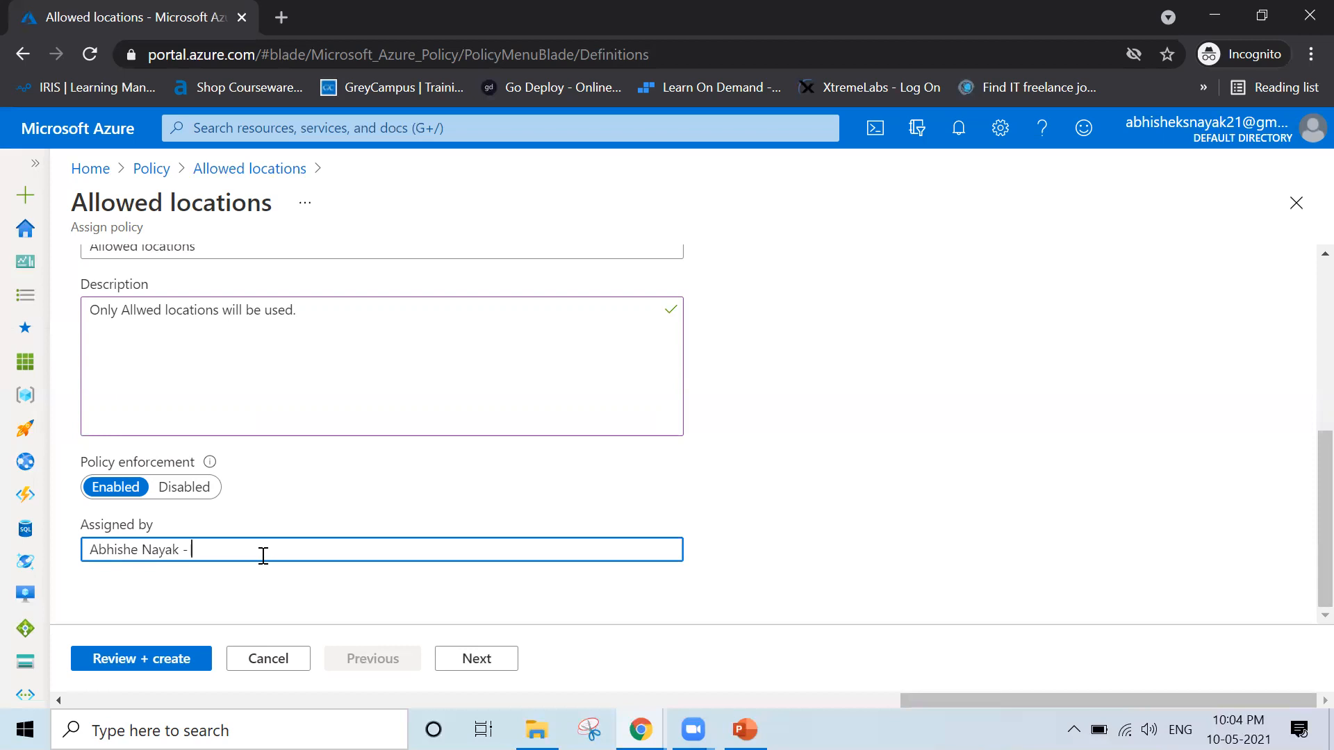
pyautogui.click(826, 554)
# Set the Allowed locations parameter to Central India, India, Jio India West, South India and West India
pyautogui.scroll(5, 826, 554)
pyautogui.scroll(-5, 825, 554)
pyautogui.scroll(5, 826, 554)
pyautogui.scroll(-5, 825, 554)
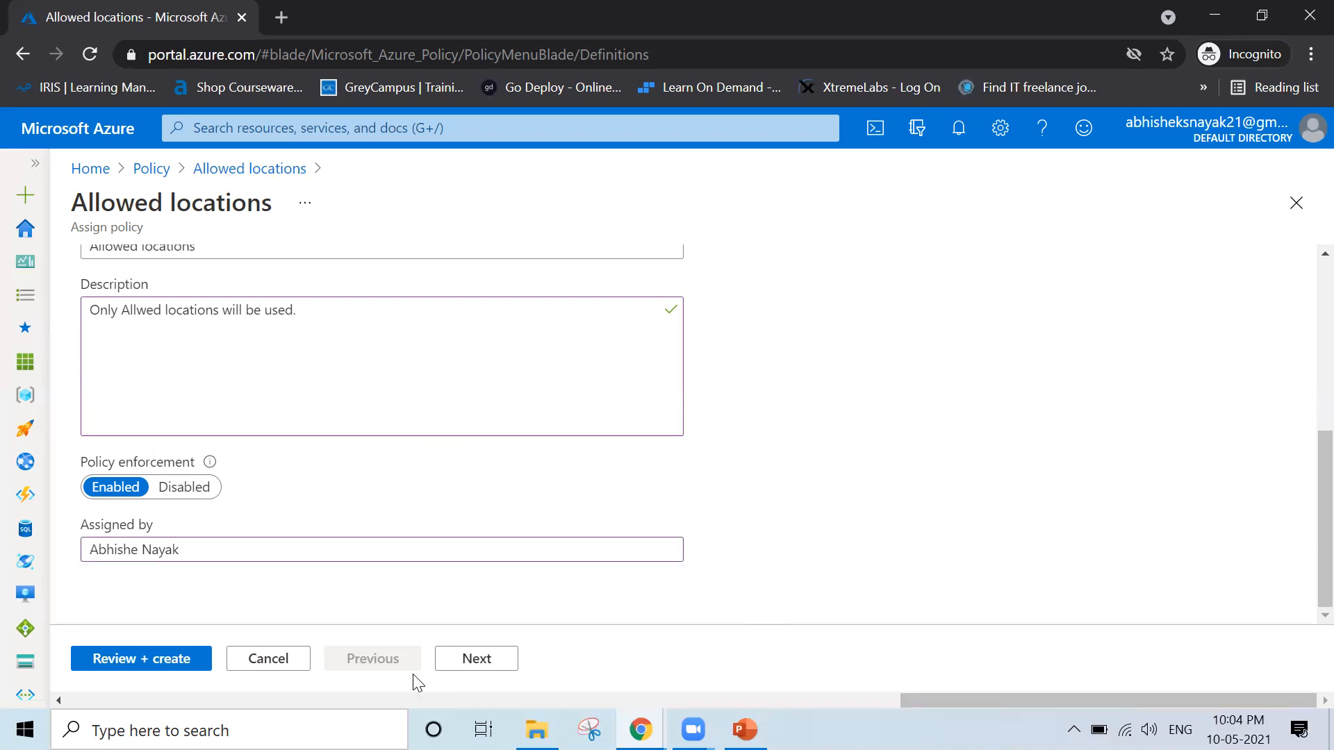
pyautogui.click(451, 672)
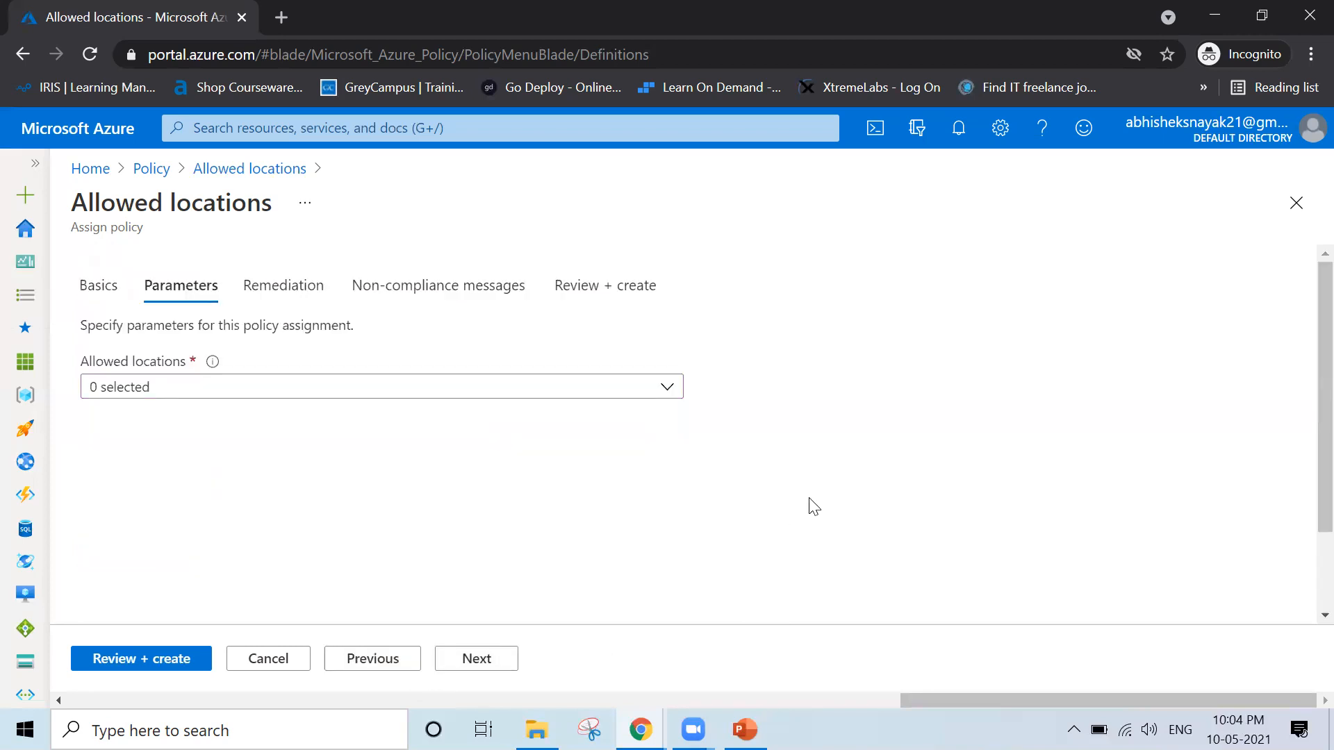
pyautogui.click(313, 393)
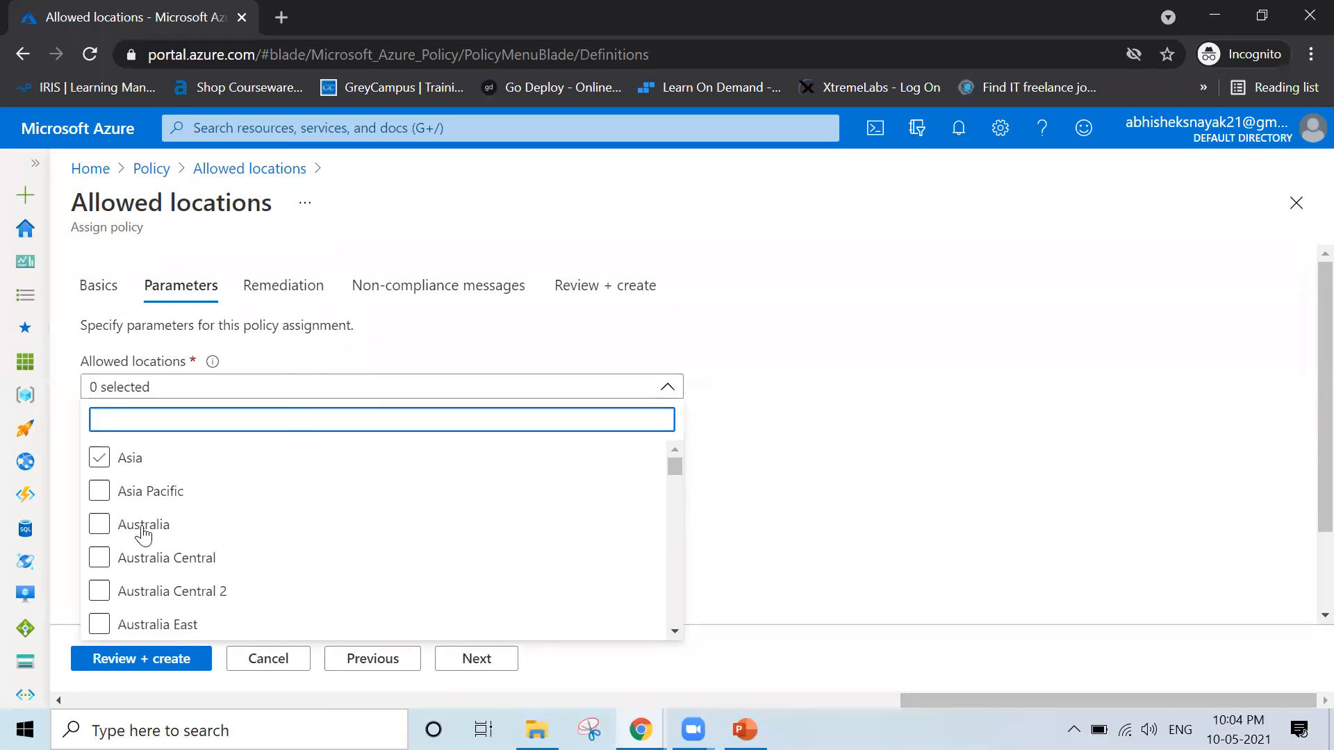
pyautogui.write('India')
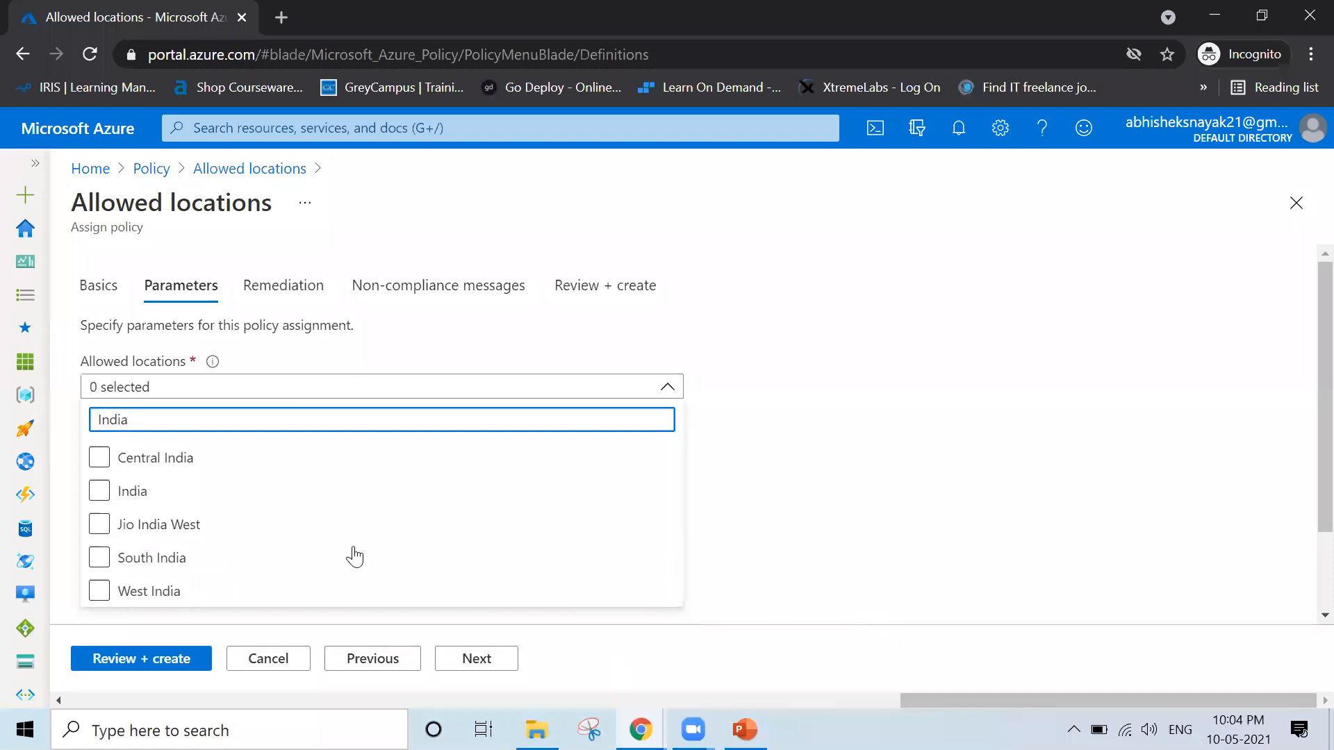
pyautogui.click(98, 493)
pyautogui.click(99, 460)
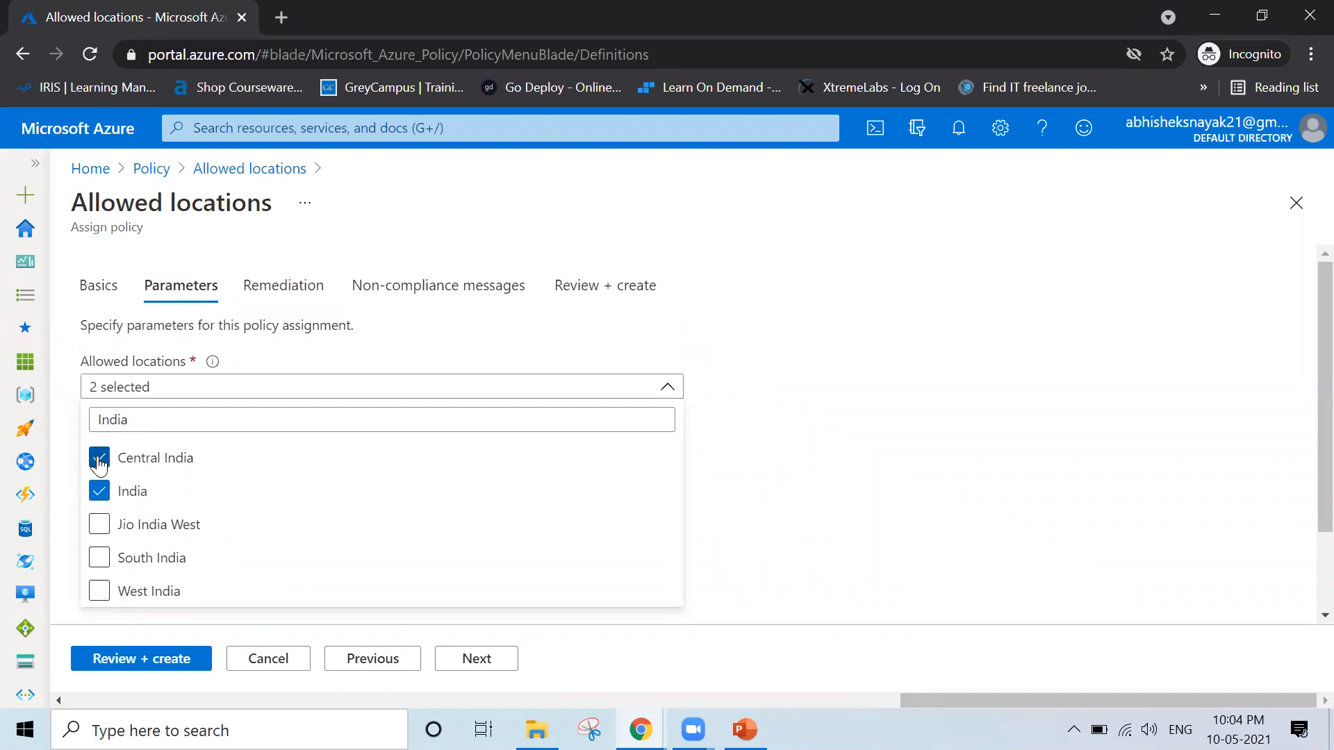
pyautogui.click(98, 556)
pyautogui.click(100, 593)
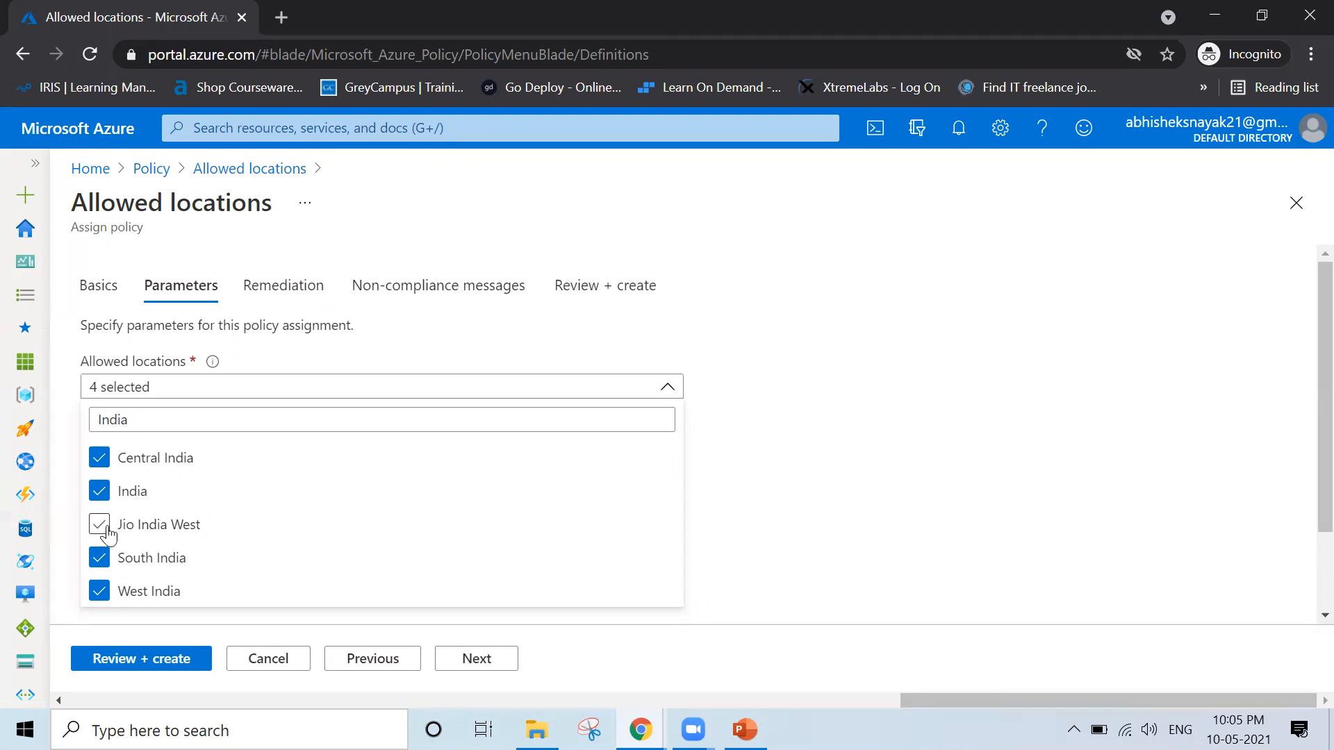
pyautogui.click(99, 524)
pyautogui.click(992, 495)
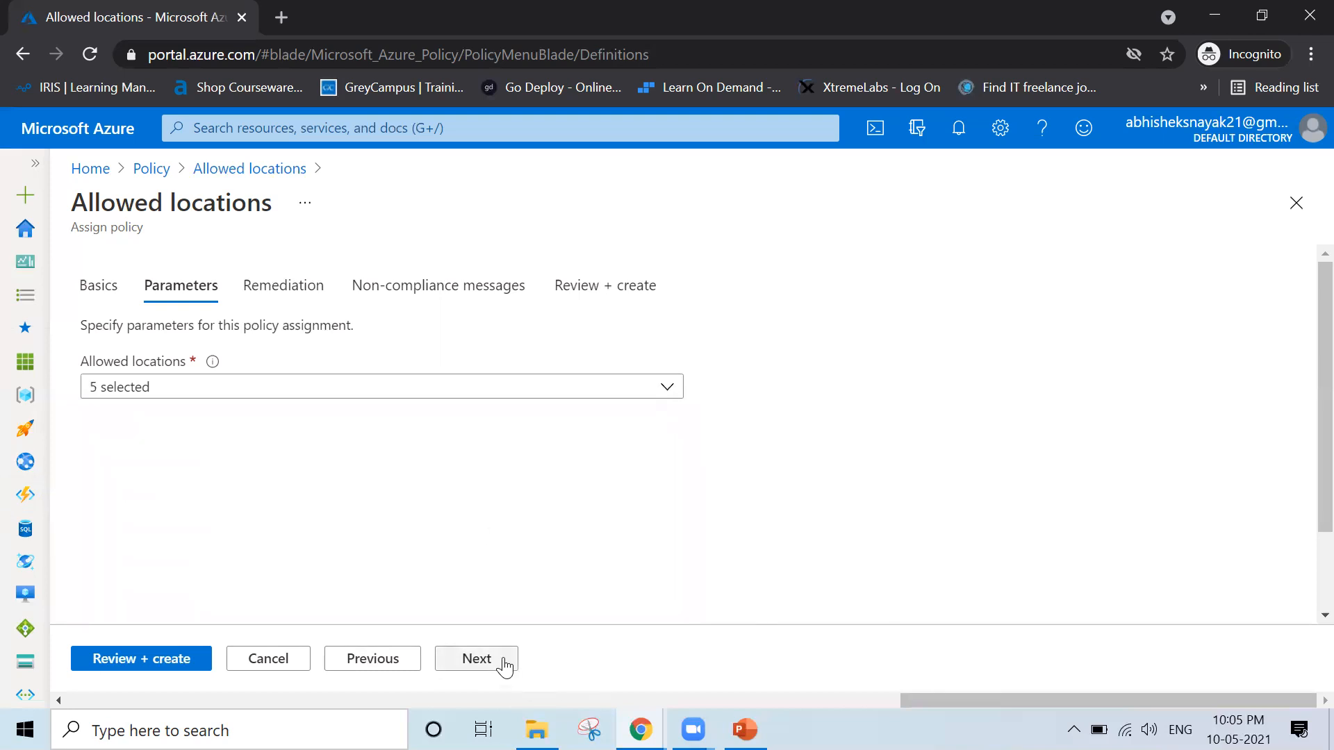
# Go on to the Remediation settings and examine how the assignment affects new resources, existing resources and deployIfNotExists policies
pyautogui.click(504, 664)
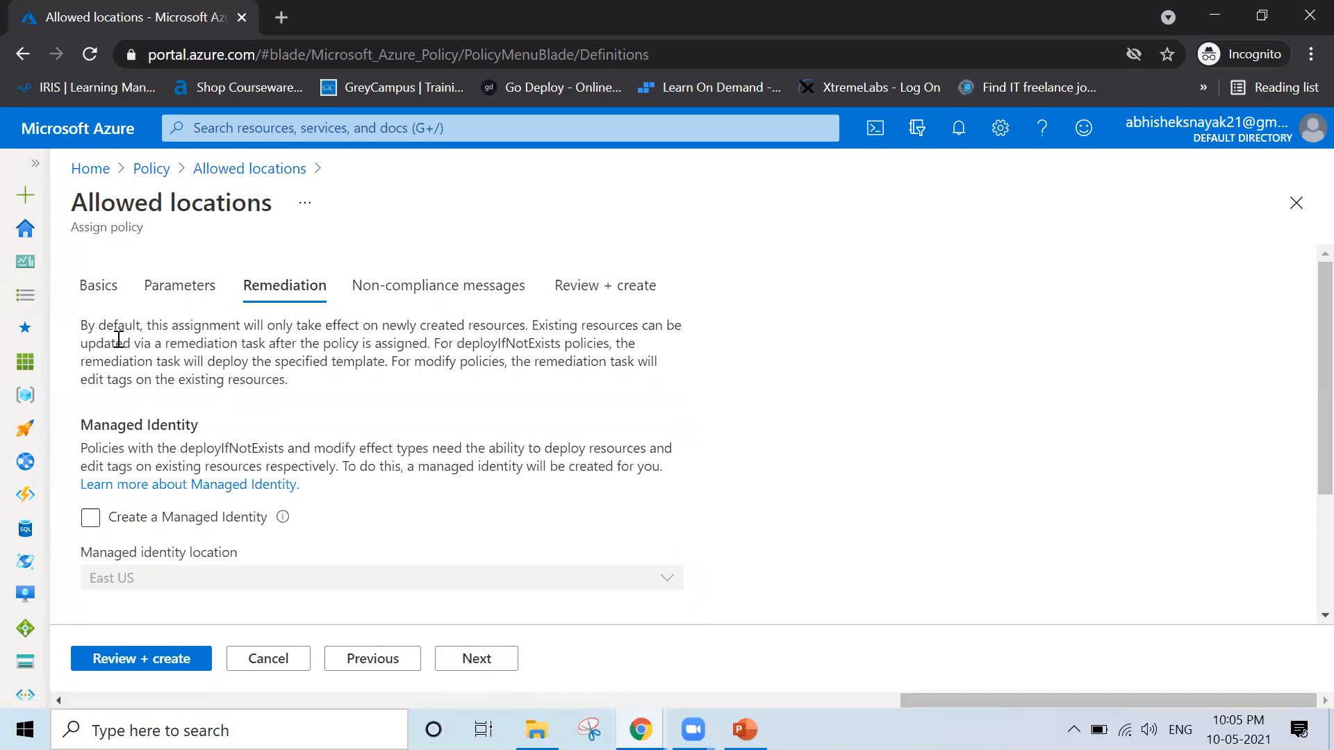
pyautogui.moveTo(84, 327); pyautogui.dragTo(539, 326)
pyautogui.click(415, 332)
pyautogui.moveTo(532, 327); pyautogui.dragTo(706, 337)
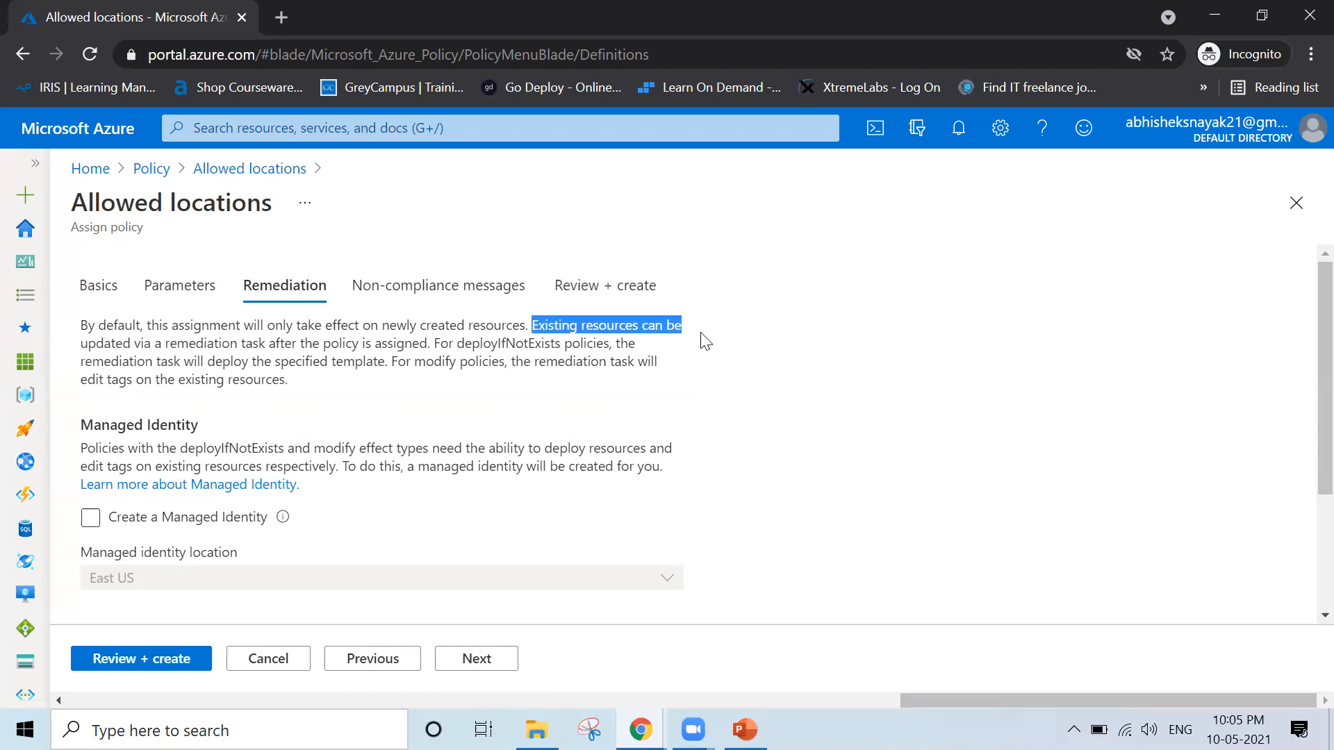
pyautogui.moveTo(81, 343); pyautogui.dragTo(258, 343)
pyautogui.click(1024, 402)
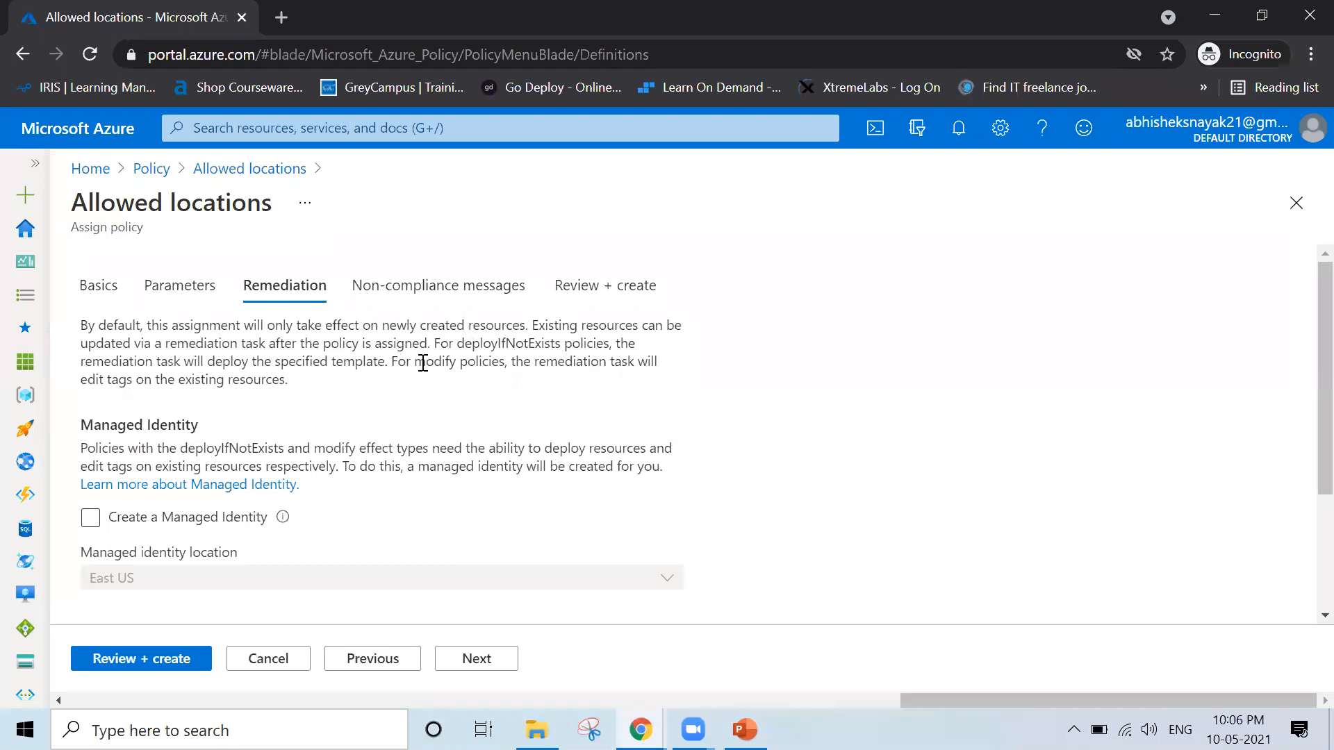
pyautogui.moveTo(433, 343); pyautogui.dragTo(563, 344)
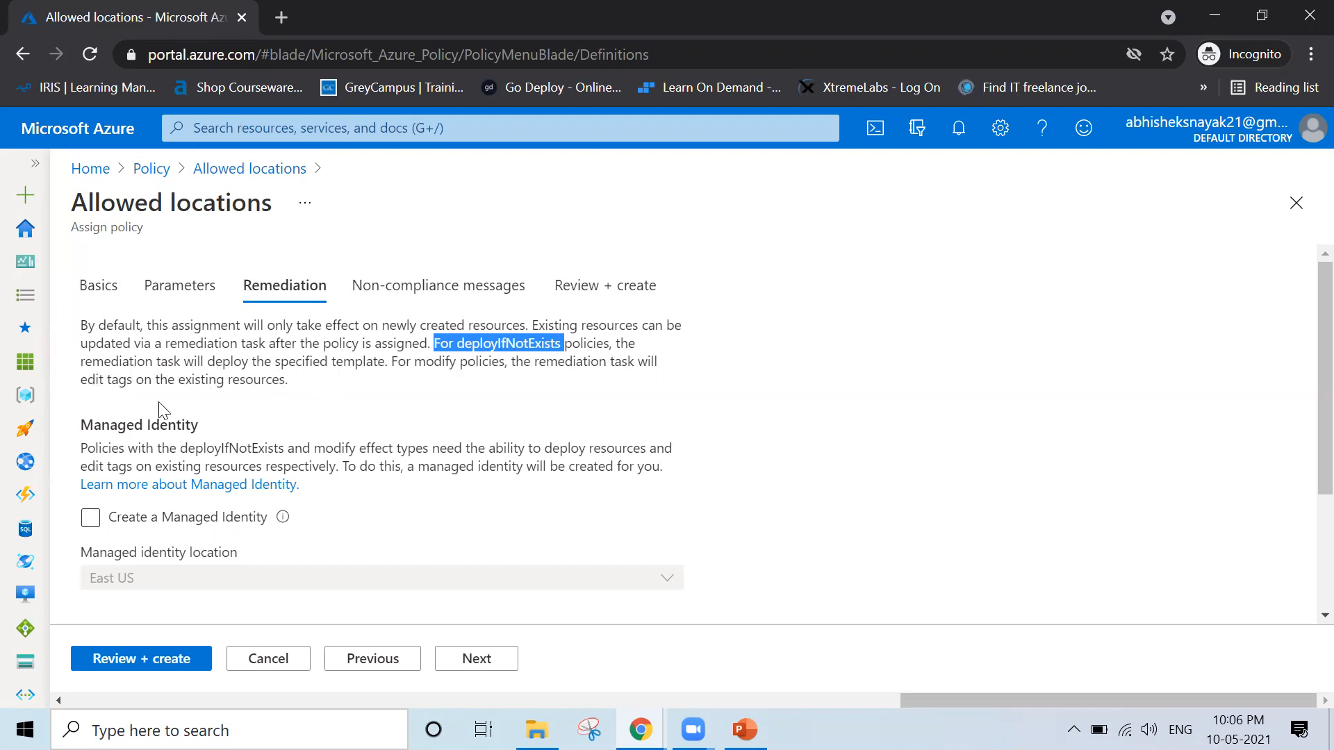
pyautogui.click(367, 440)
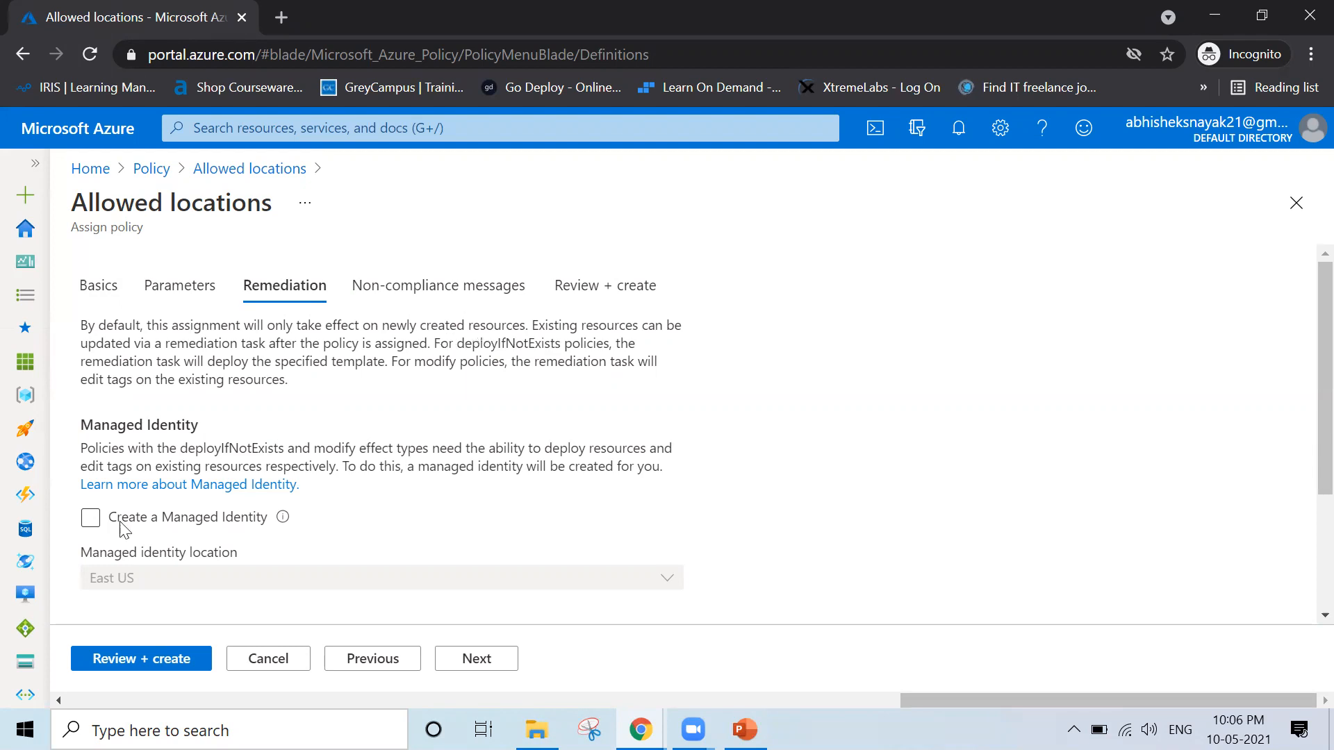
# Try out the Create a Managed Identity option and its location choices for the assignment, and switch it off again
pyautogui.scroll(-1, 76, 511)
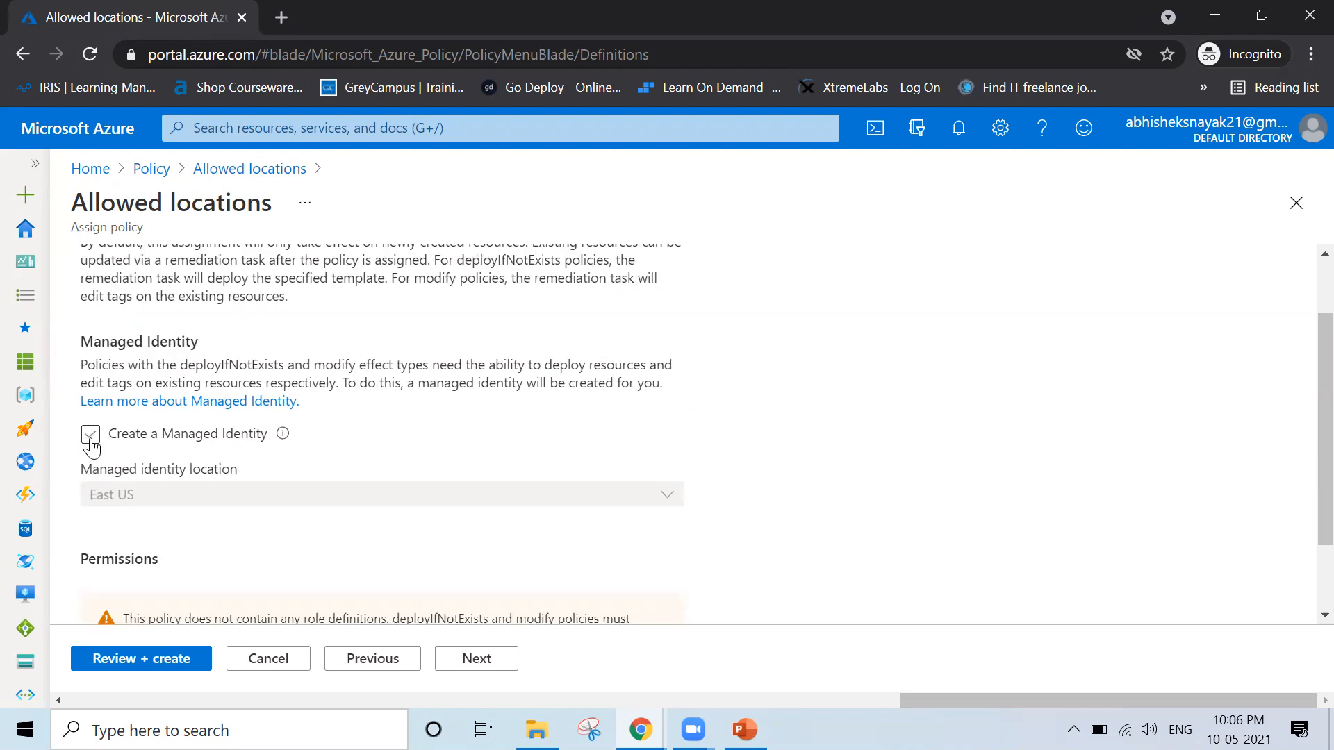
pyautogui.click(92, 442)
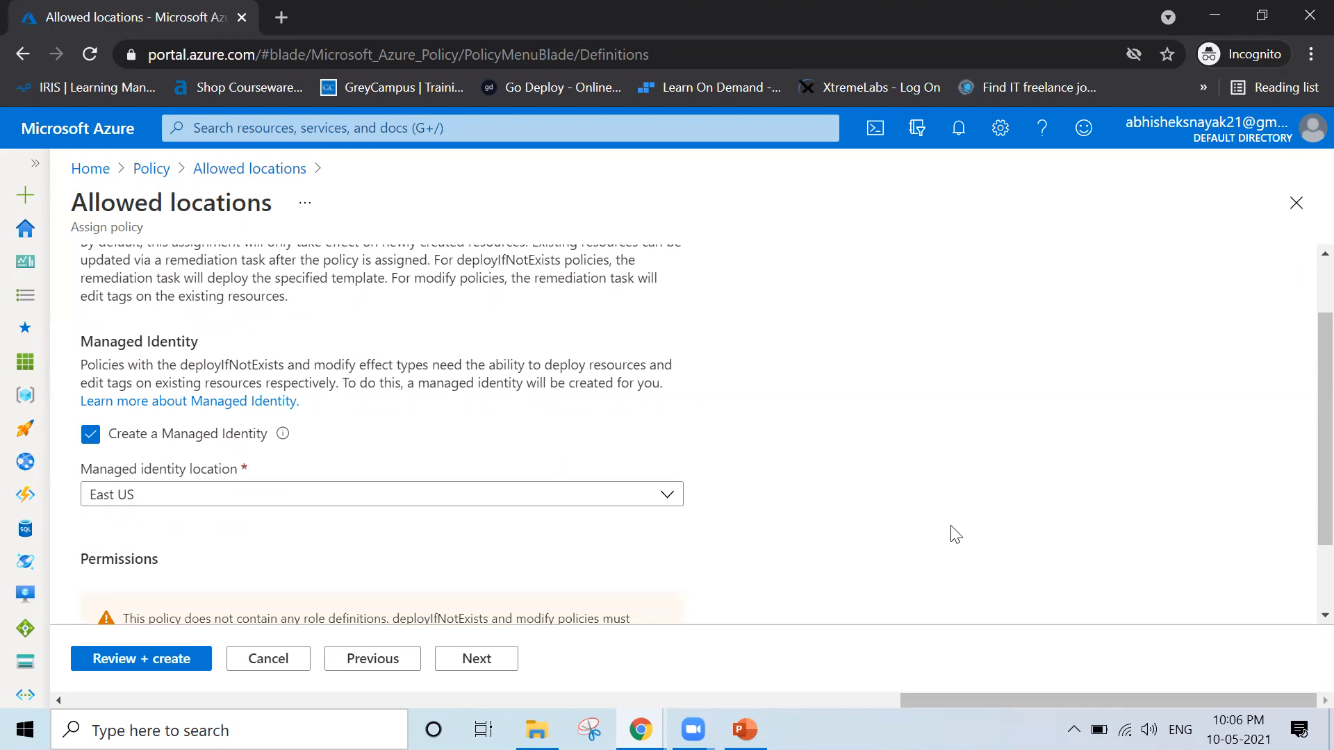
pyautogui.scroll(-2, 956, 534)
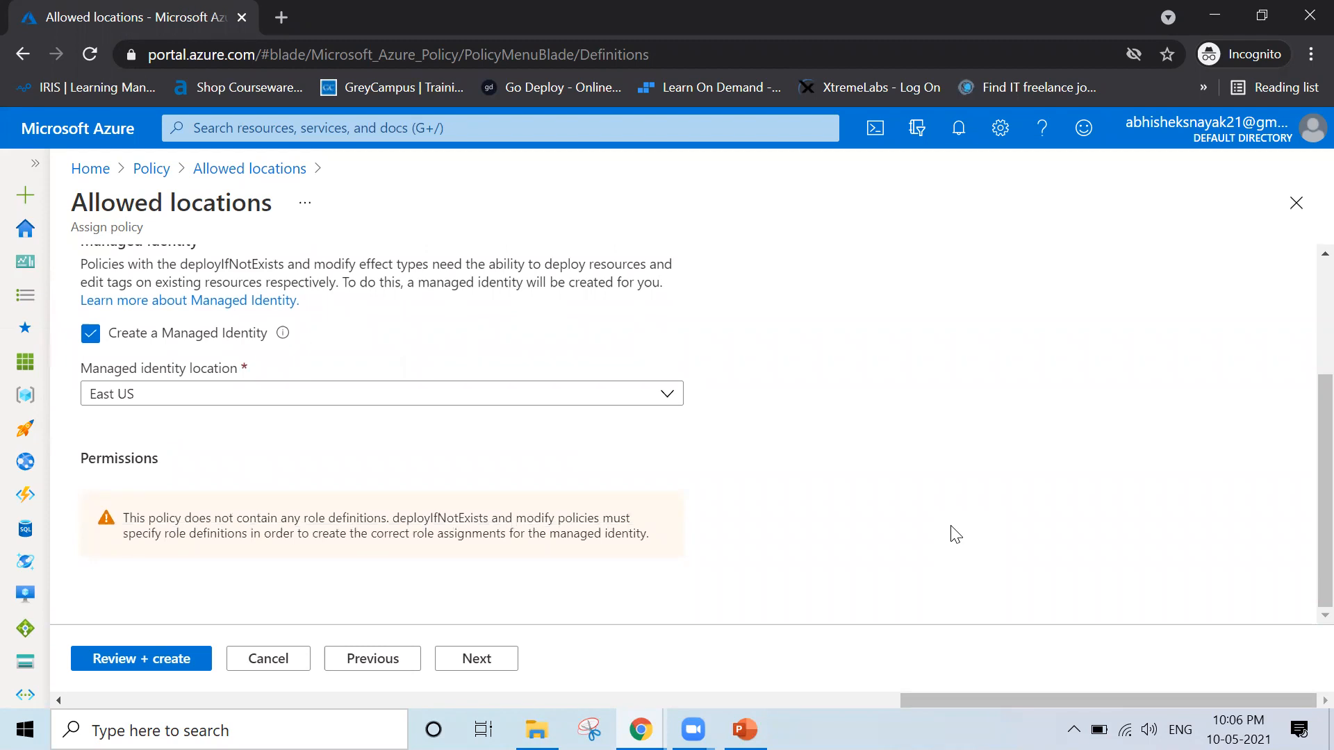
pyautogui.click(661, 402)
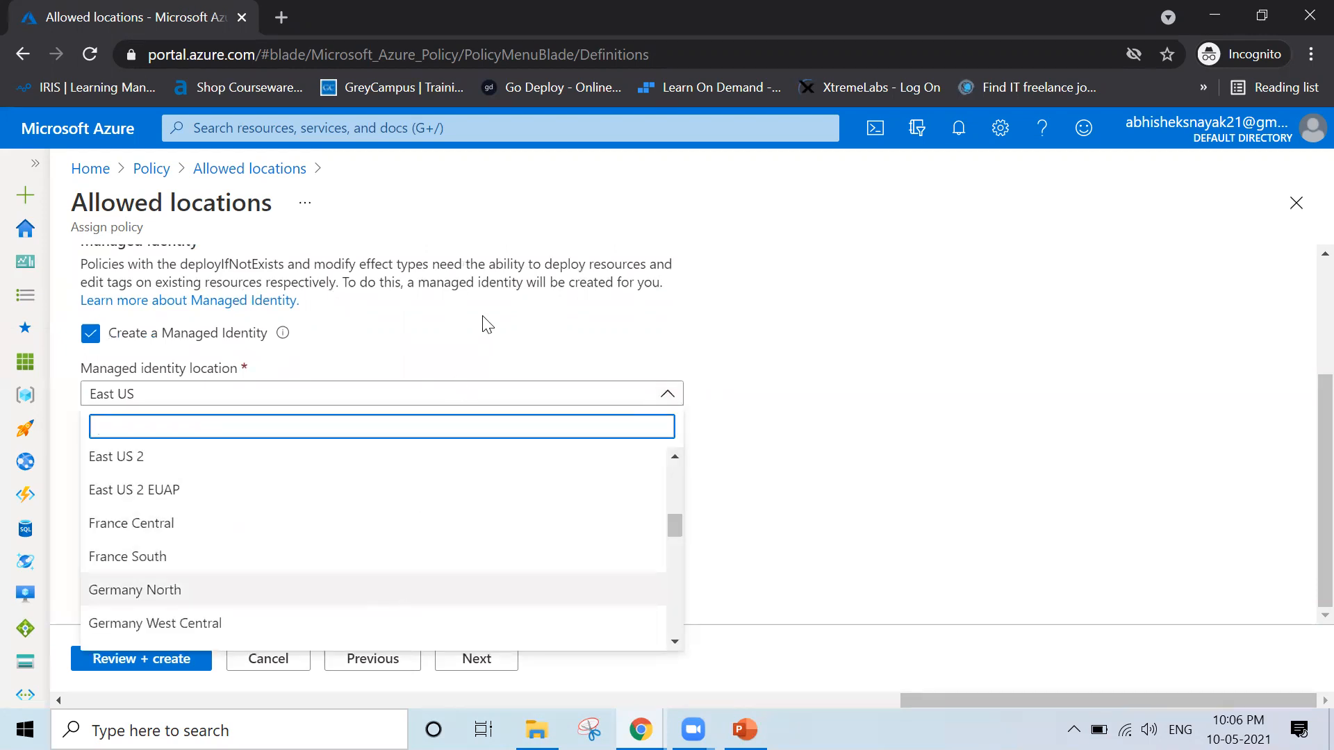
pyautogui.click(970, 378)
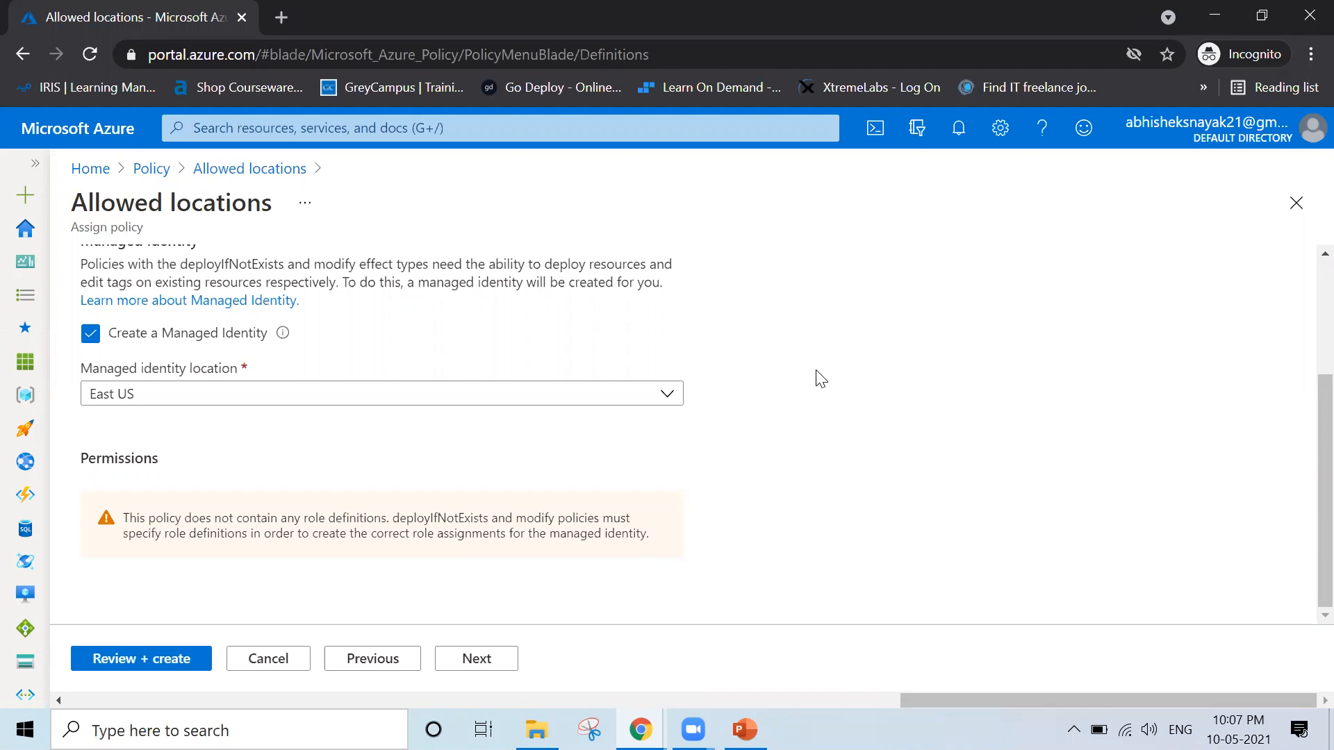
pyautogui.scroll(3, 822, 378)
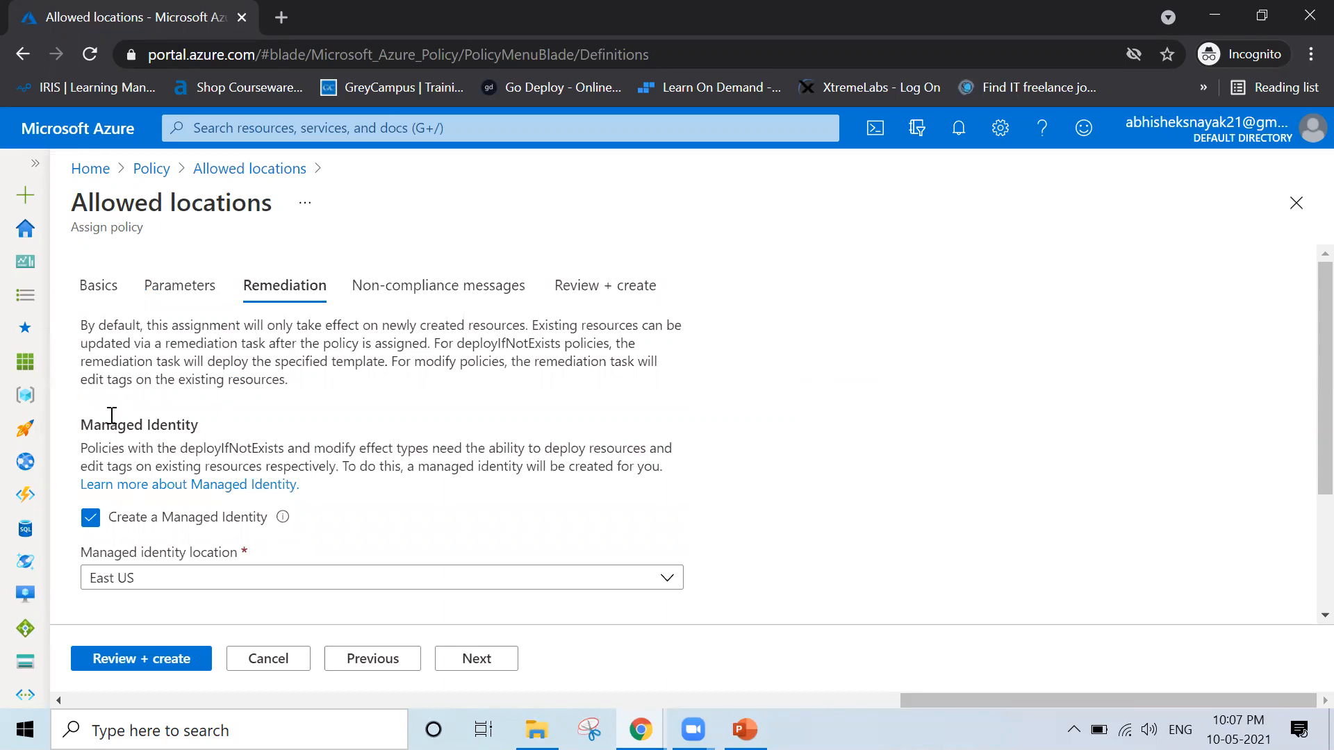
pyautogui.click(90, 519)
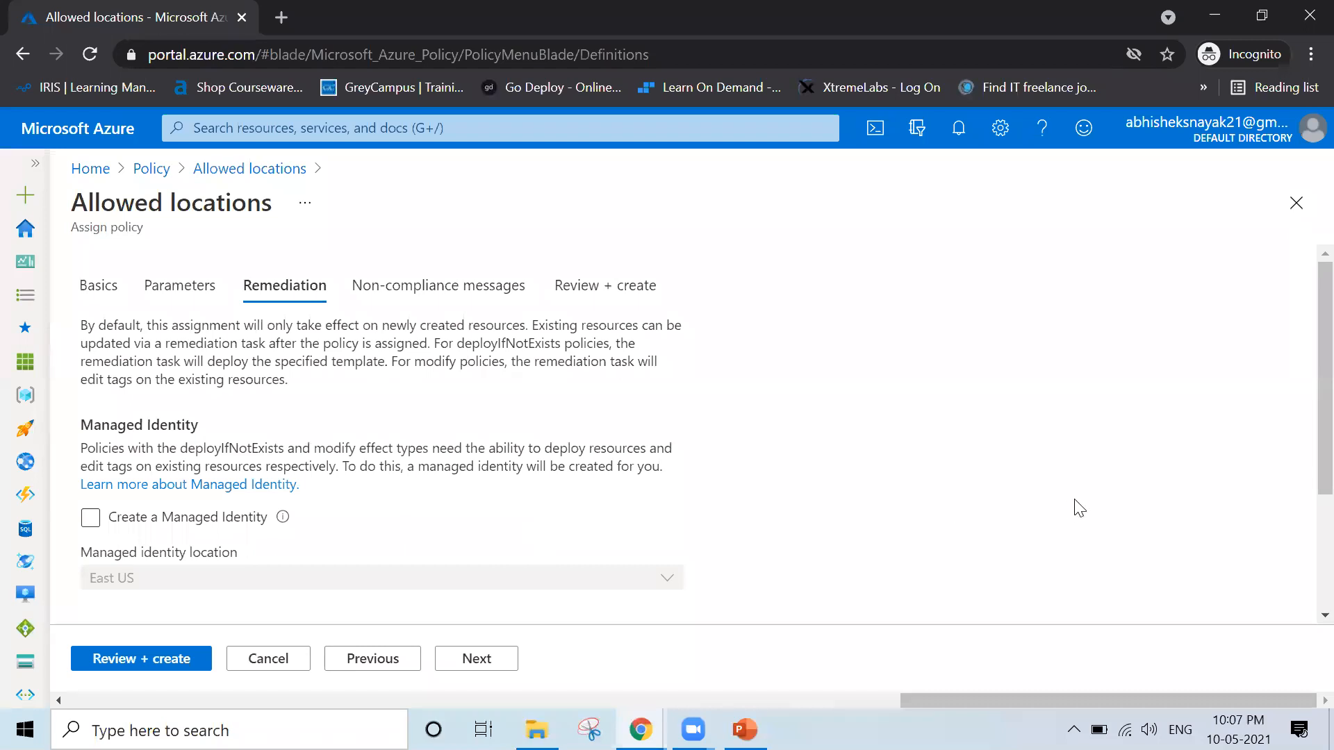
# Go on to the non-compliance settings and enter "Kindly take action on Immediate basis" as the non-compliance message
pyautogui.scroll(-3, 1080, 508)
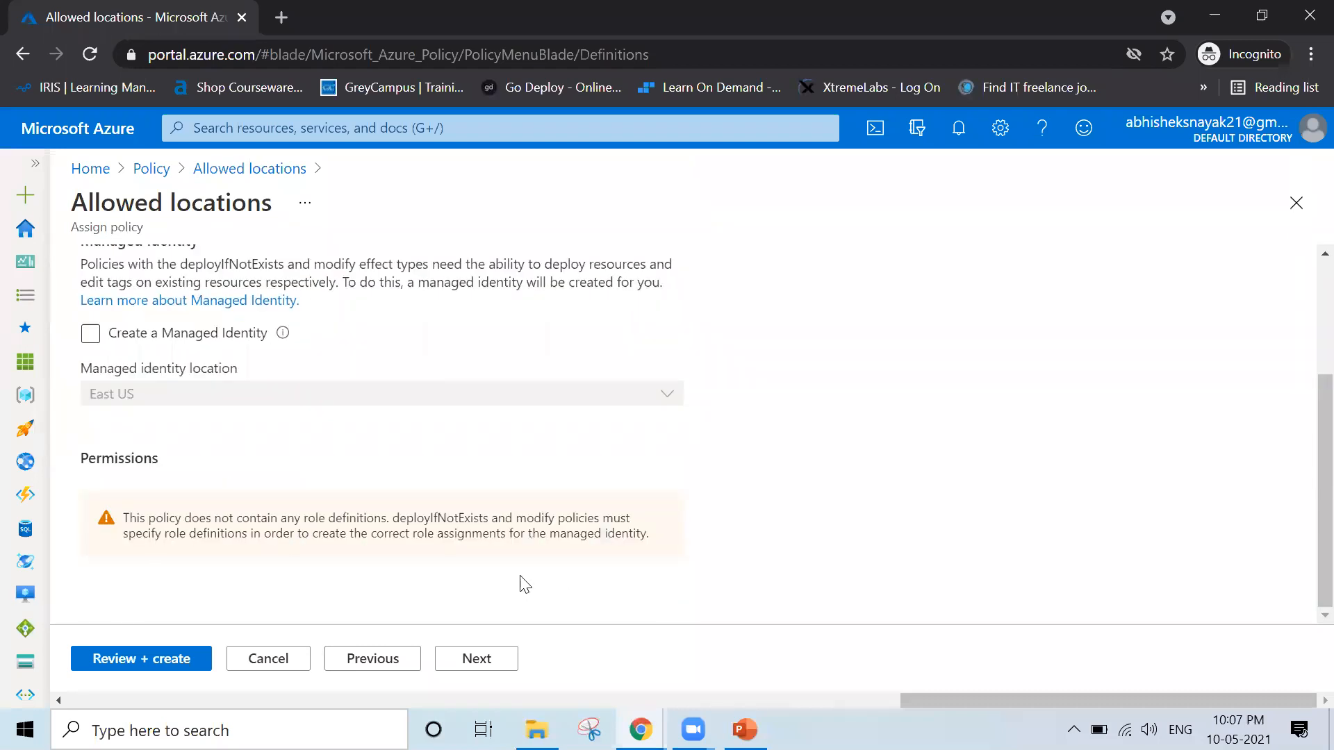
pyautogui.click(467, 659)
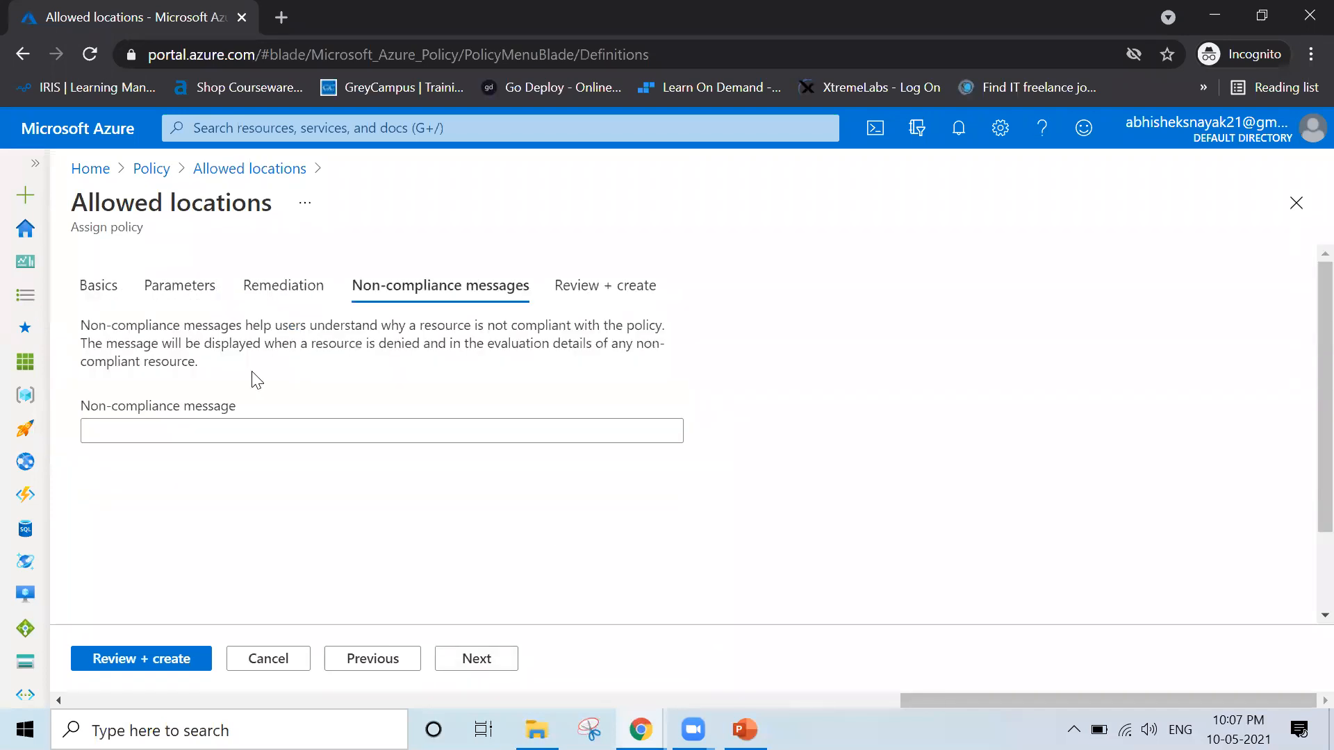
pyautogui.click(363, 441)
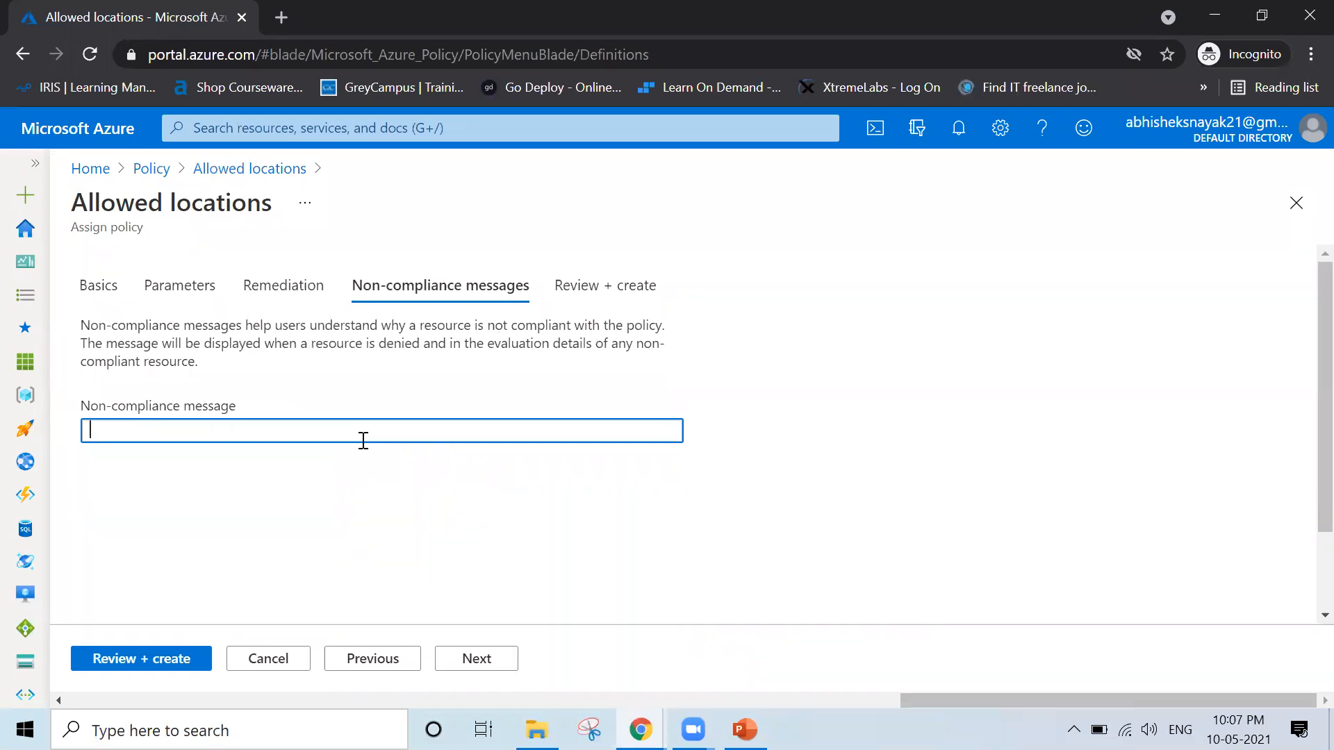
pyautogui.write('Kindly take action on I')
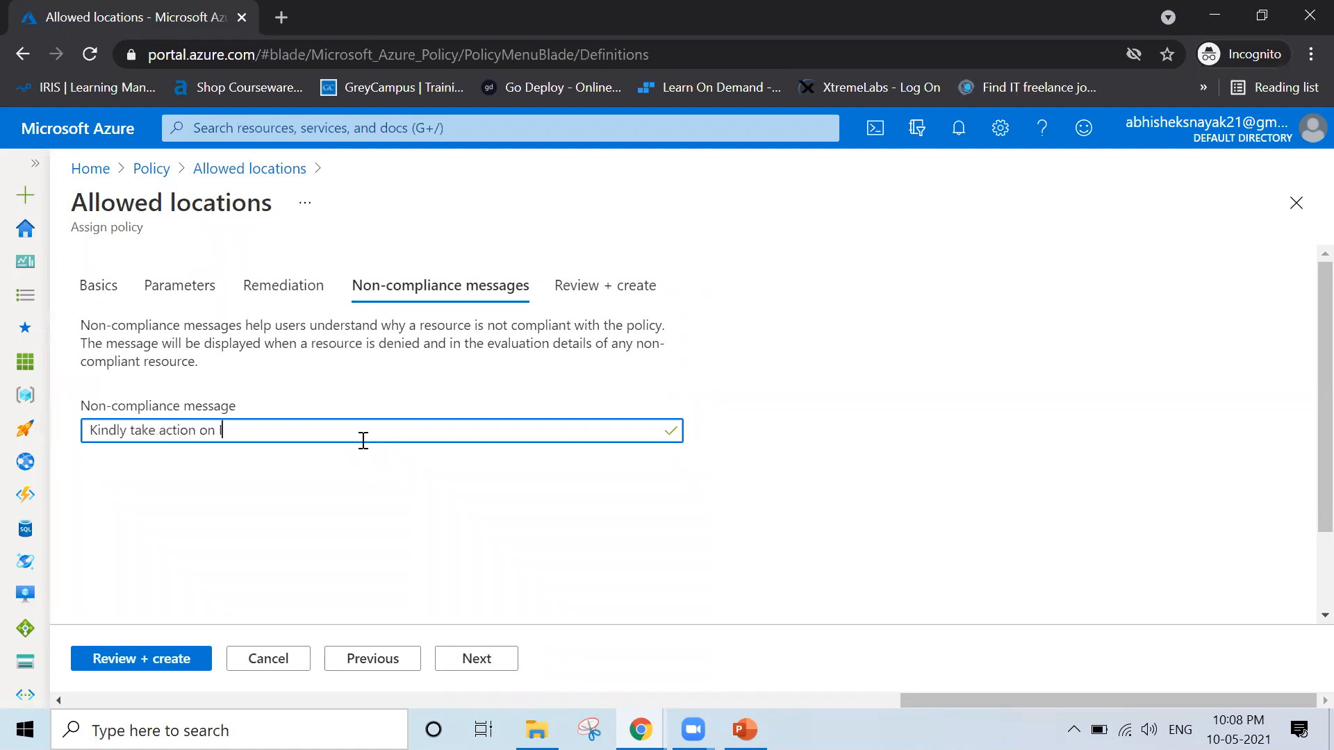
pyautogui.write('mmediate basis')
pyautogui.click(939, 452)
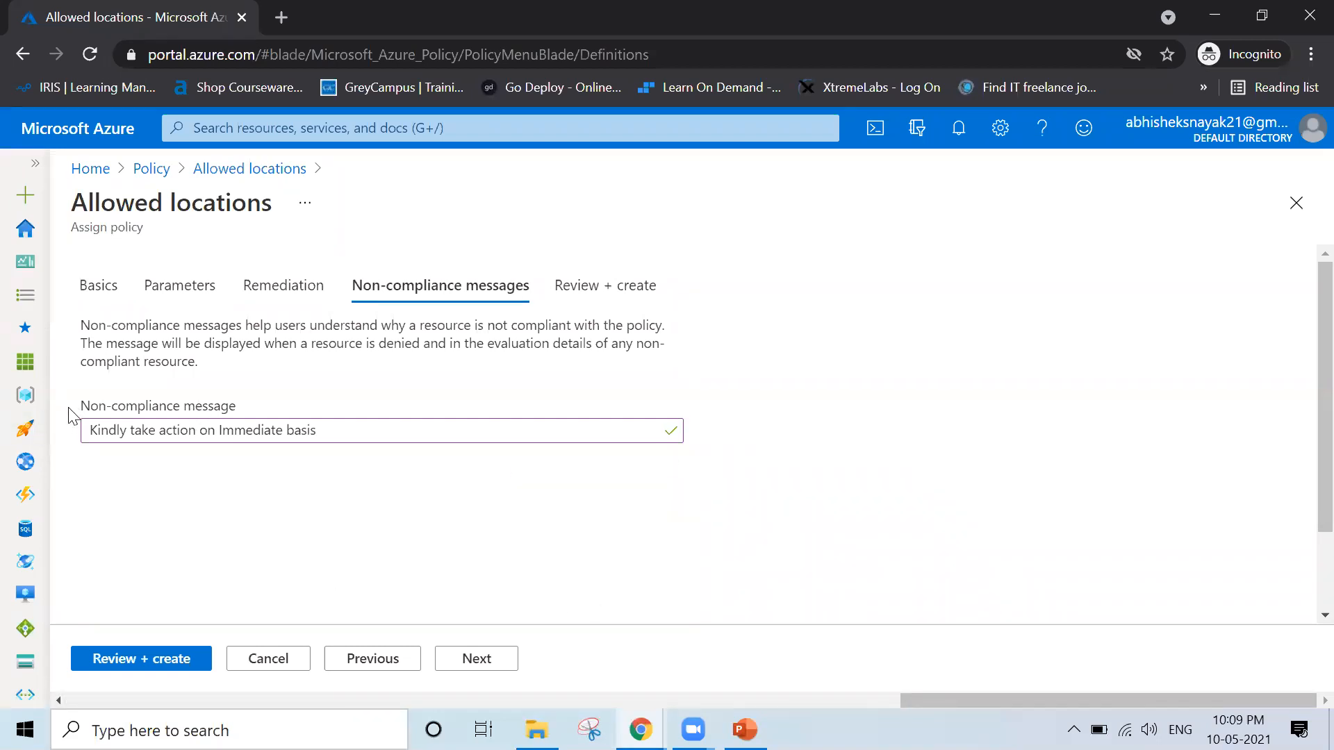
# Review the summary of the Allowed locations assignment and create it
pyautogui.click(492, 665)
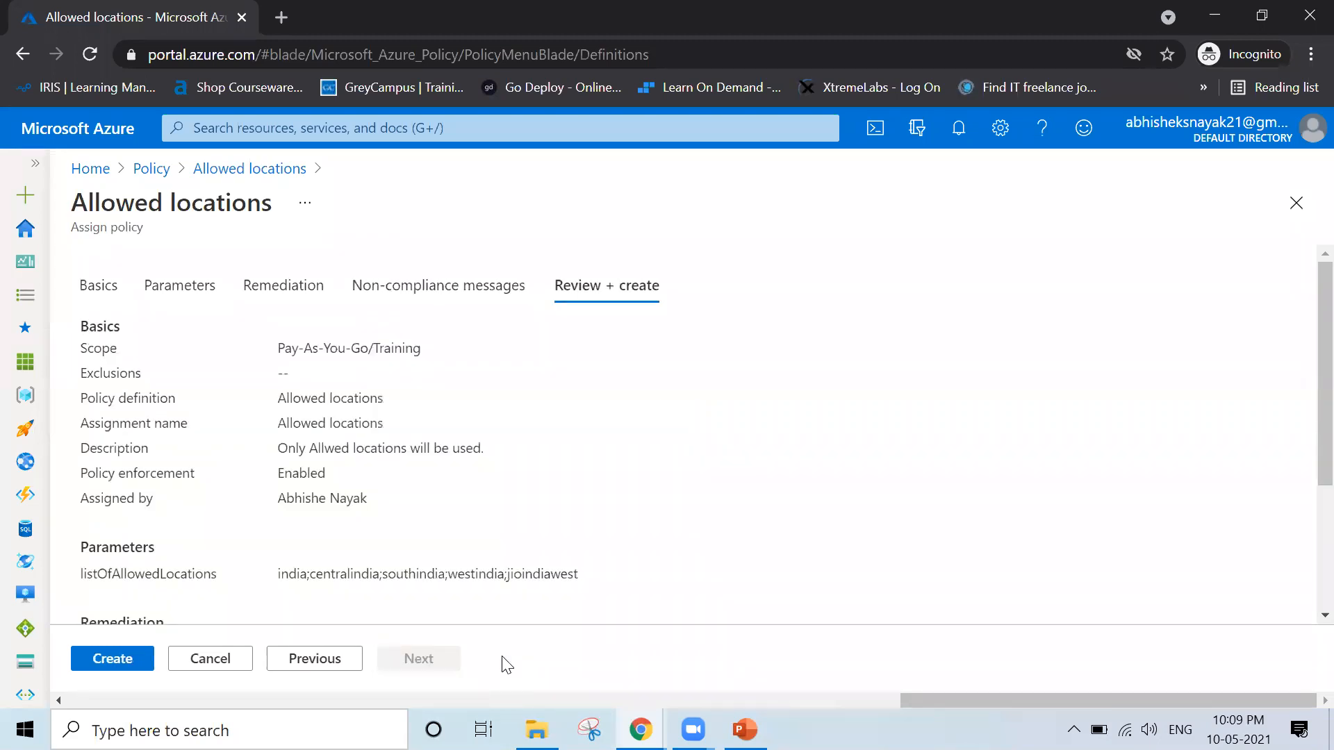
pyautogui.scroll(-3, 585, 593)
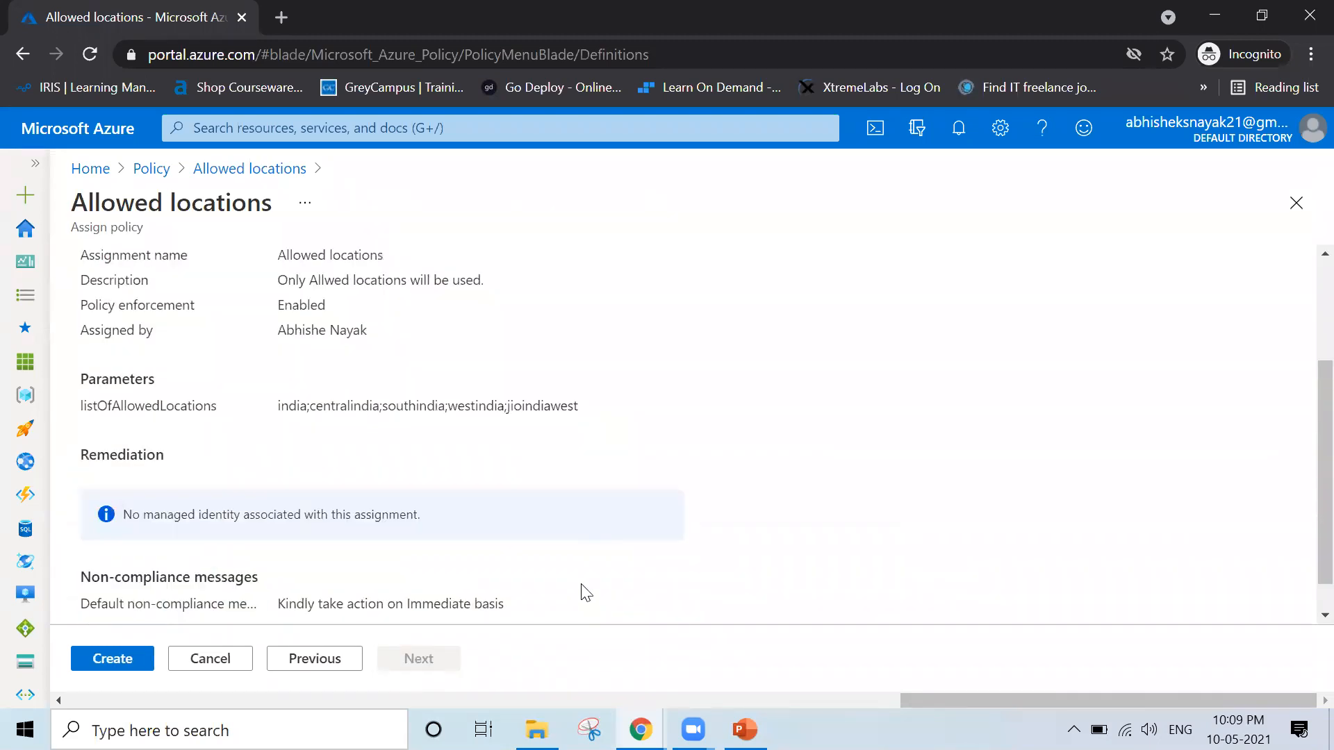
pyautogui.click(130, 659)
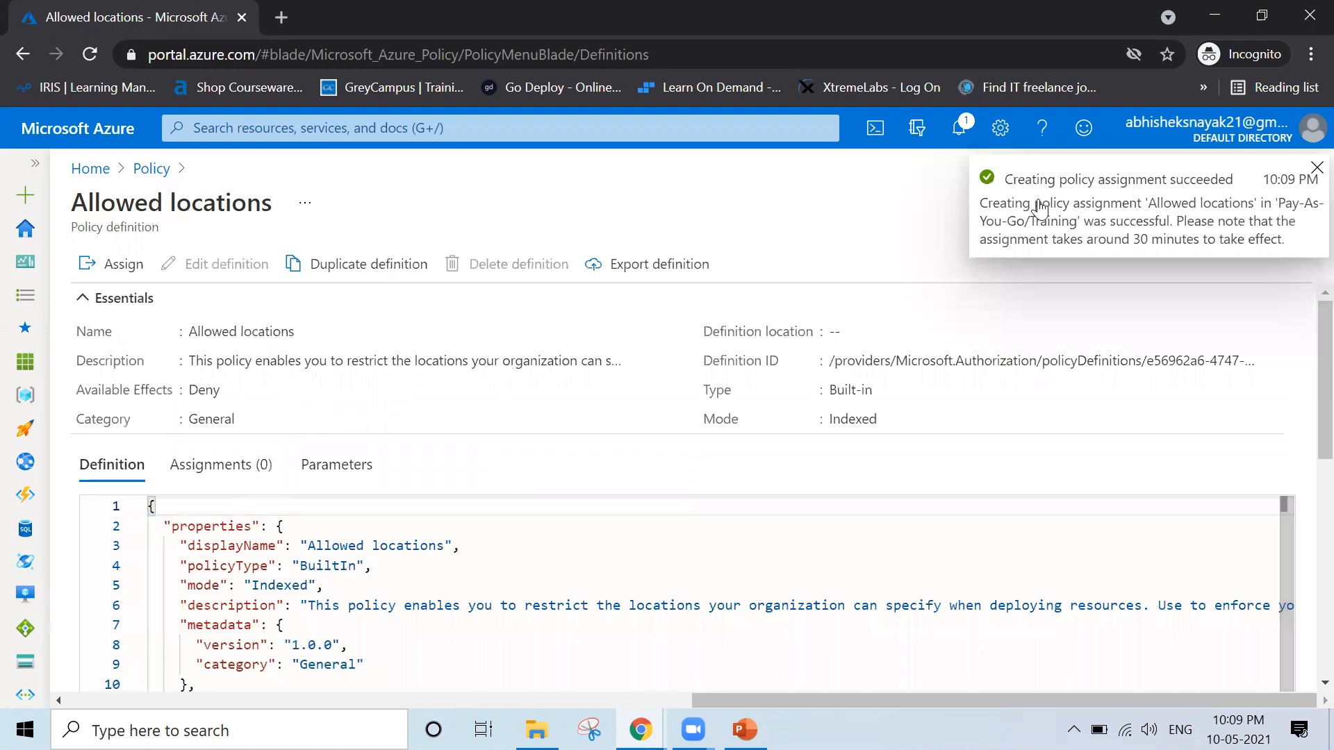
# Read the policy assignment notification, highlighting the note on when the assignment takes effect, and close the notifications
pyautogui.click(959, 127)
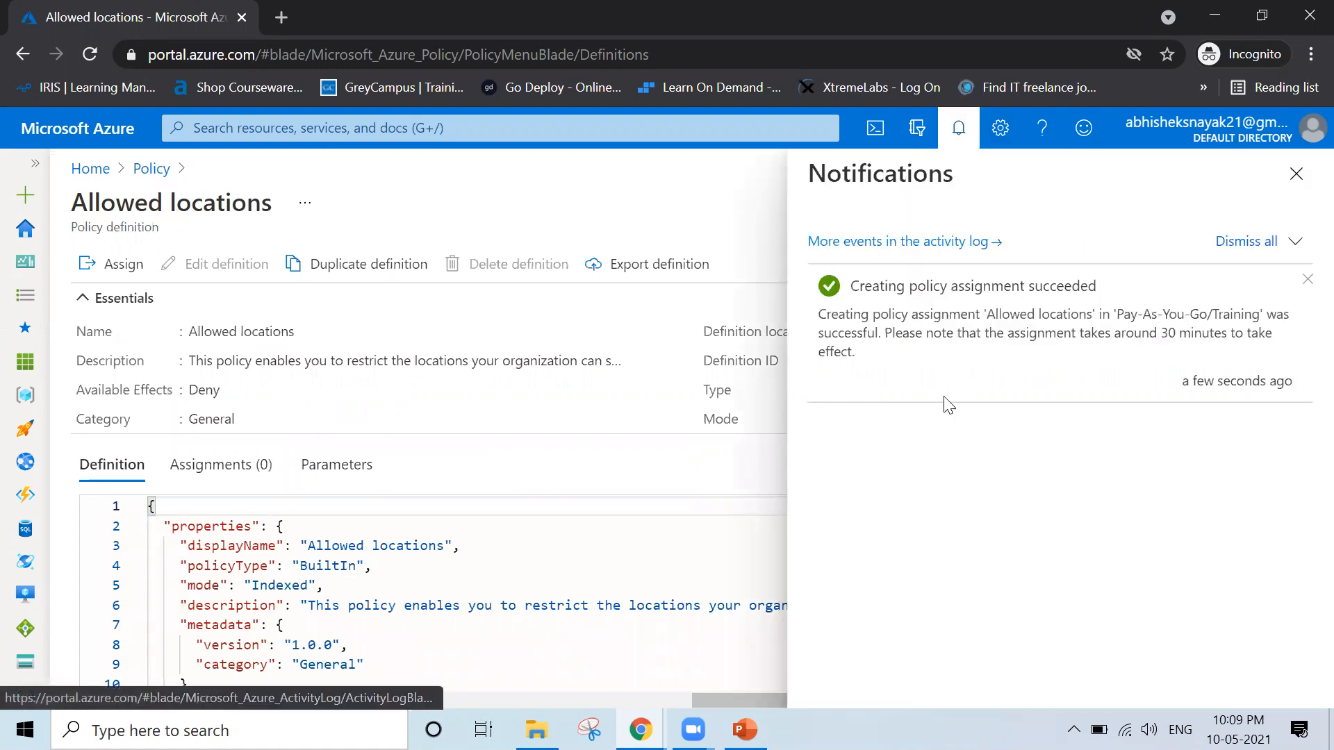
pyautogui.moveTo(885, 335); pyautogui.dragTo(1290, 348)
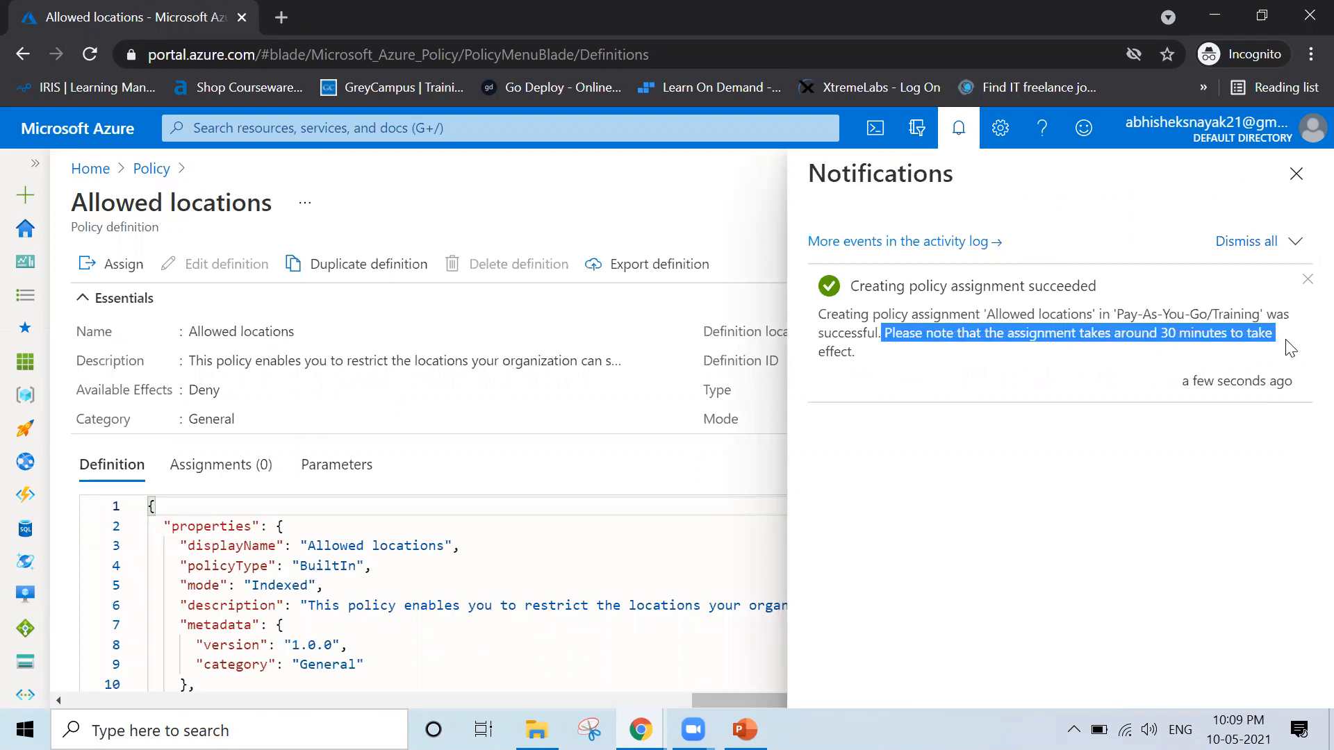
pyautogui.click(1296, 174)
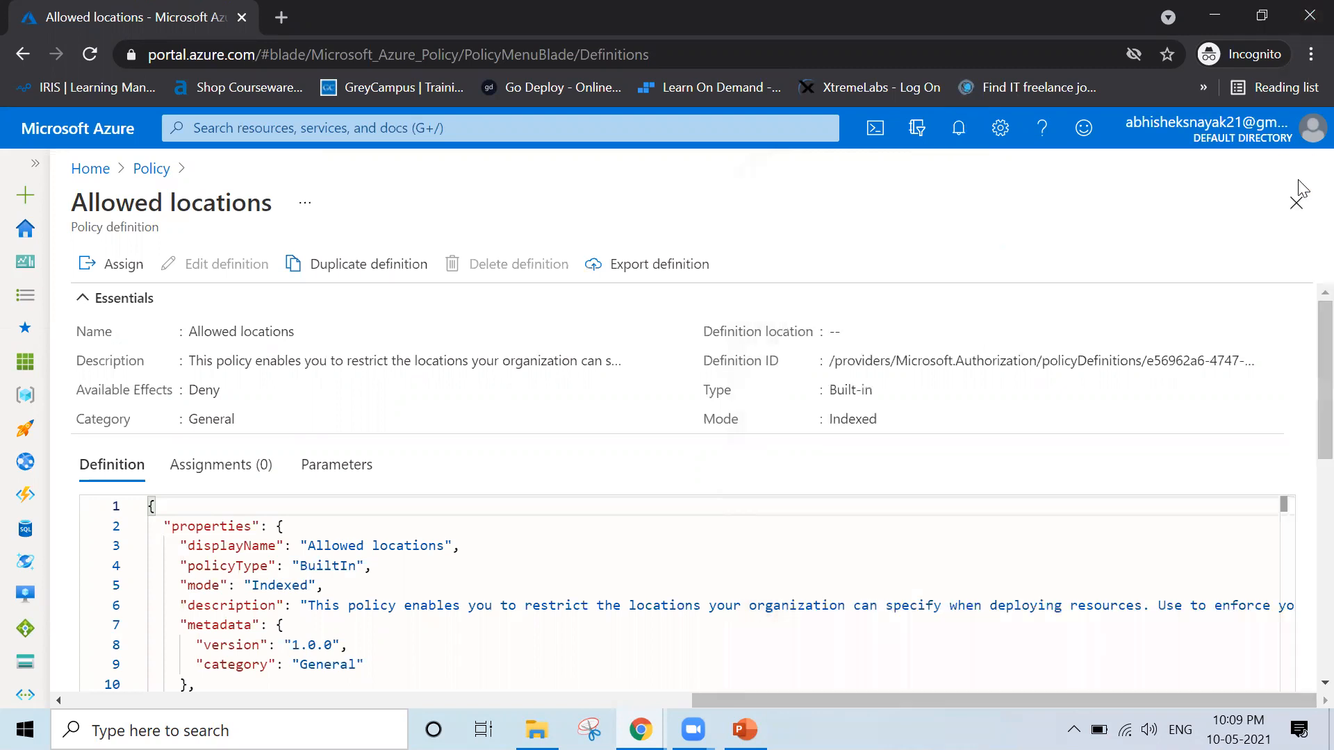
# Start a new virtual machine from the Virtual machines list and give the creation form the full width
pyautogui.click(87, 170)
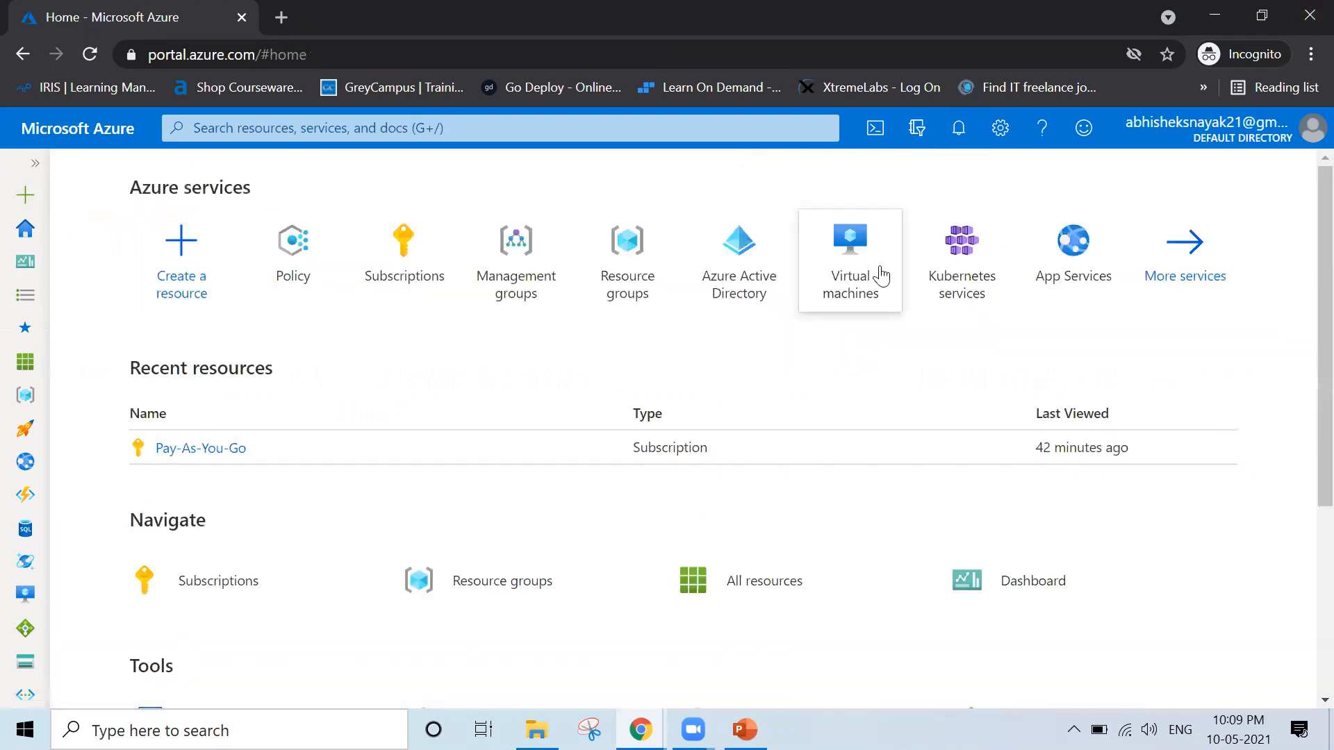
pyautogui.click(890, 274)
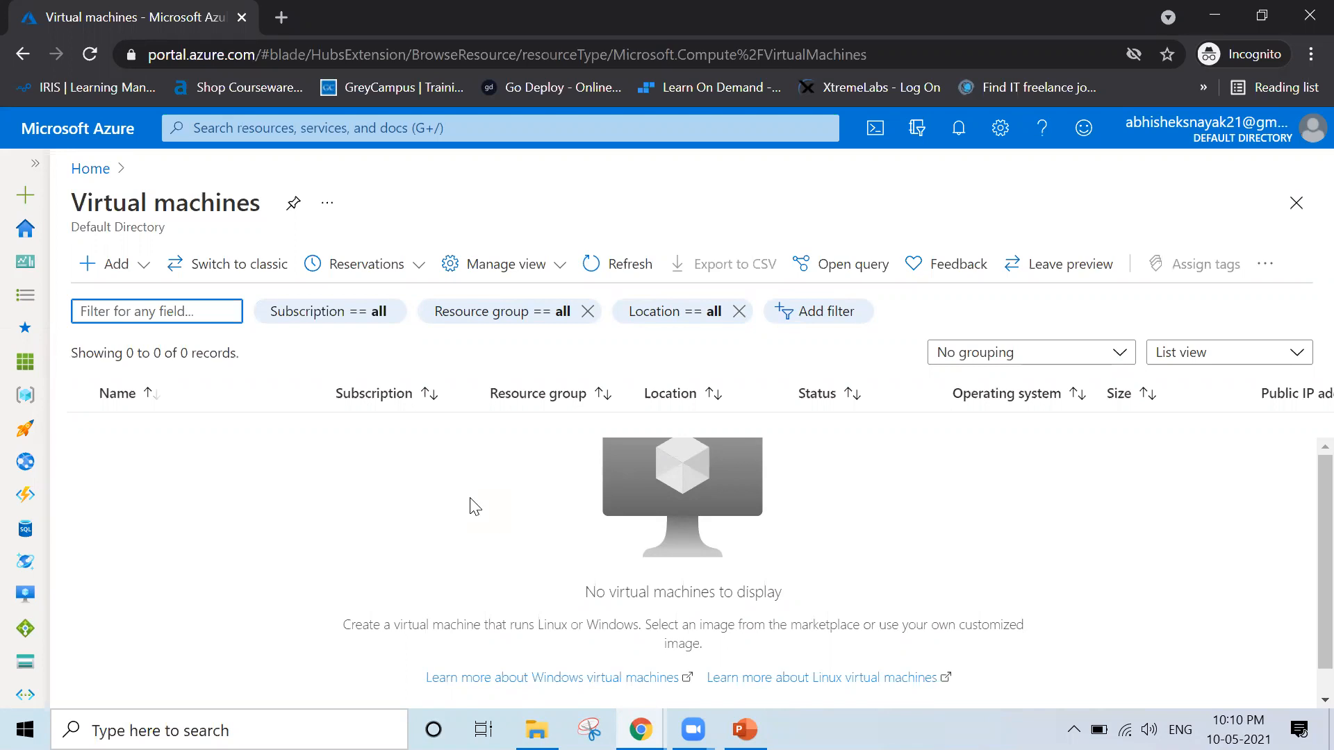
pyautogui.click(126, 268)
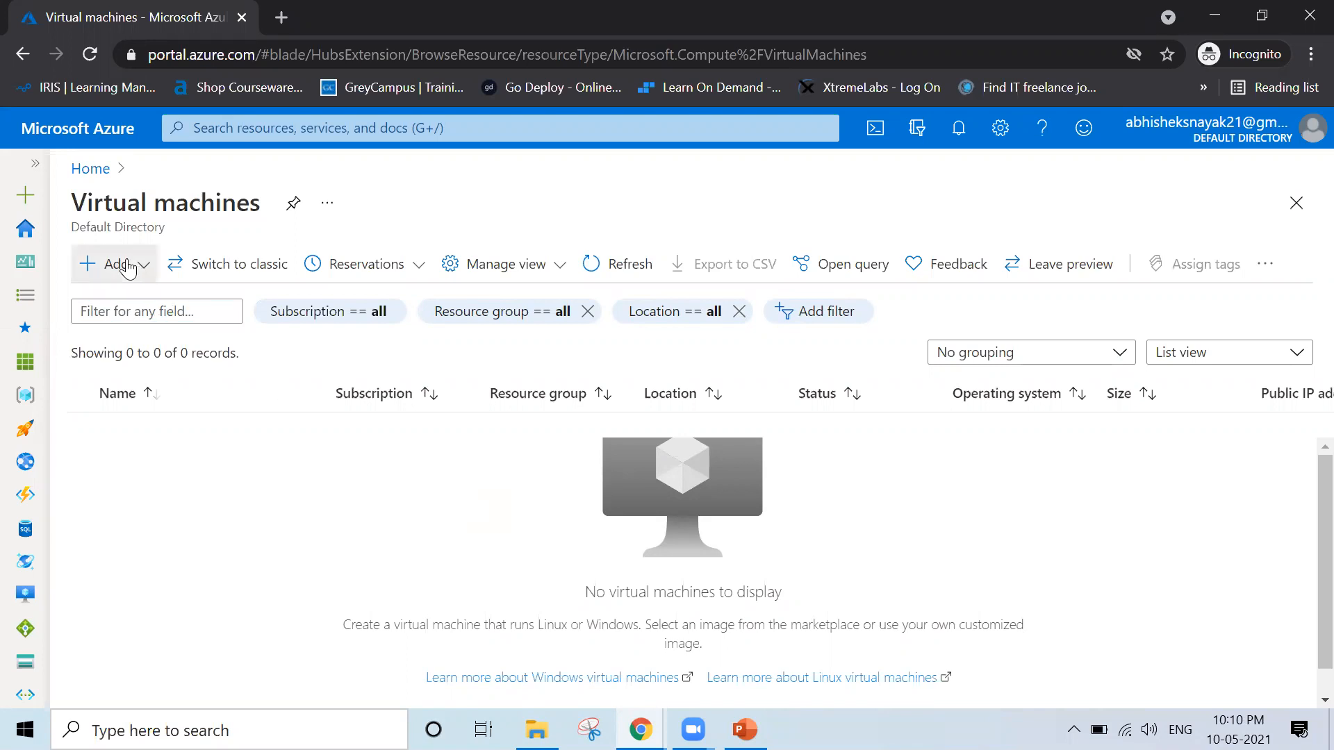
pyautogui.click(128, 302)
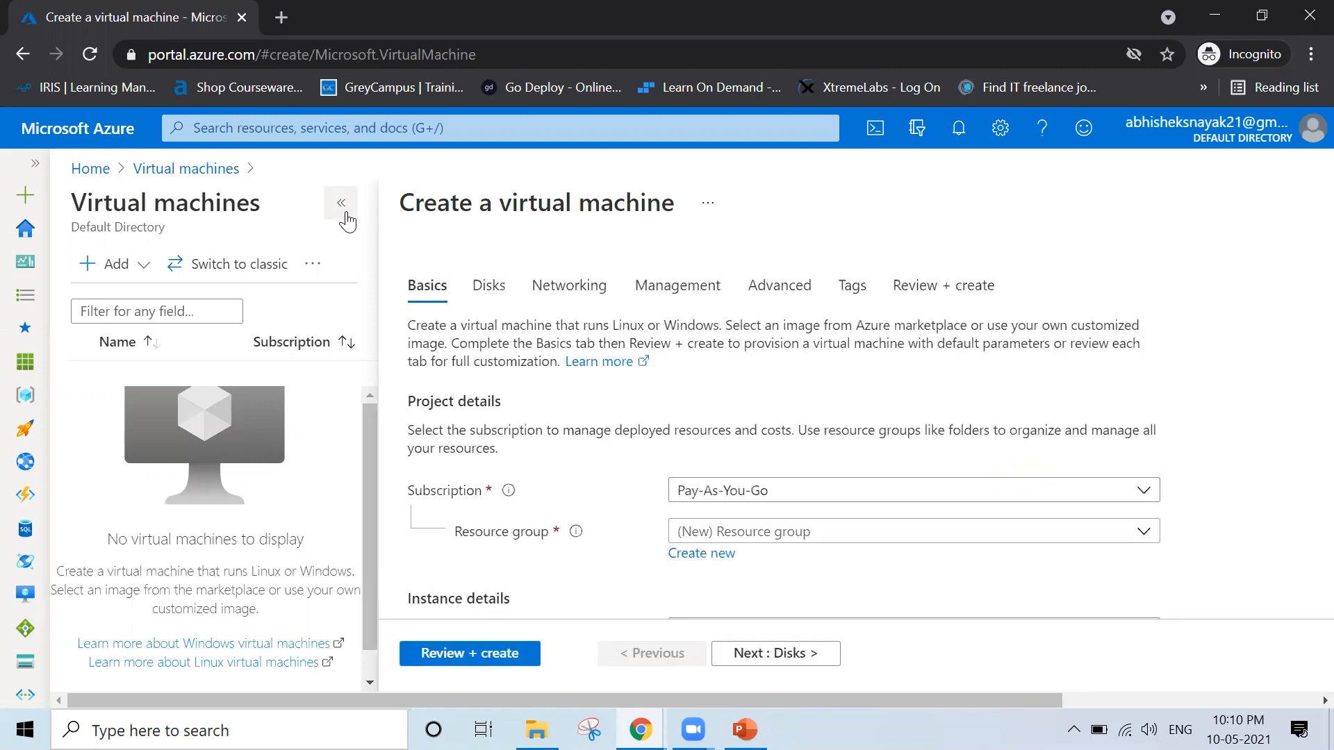
pyautogui.click(341, 204)
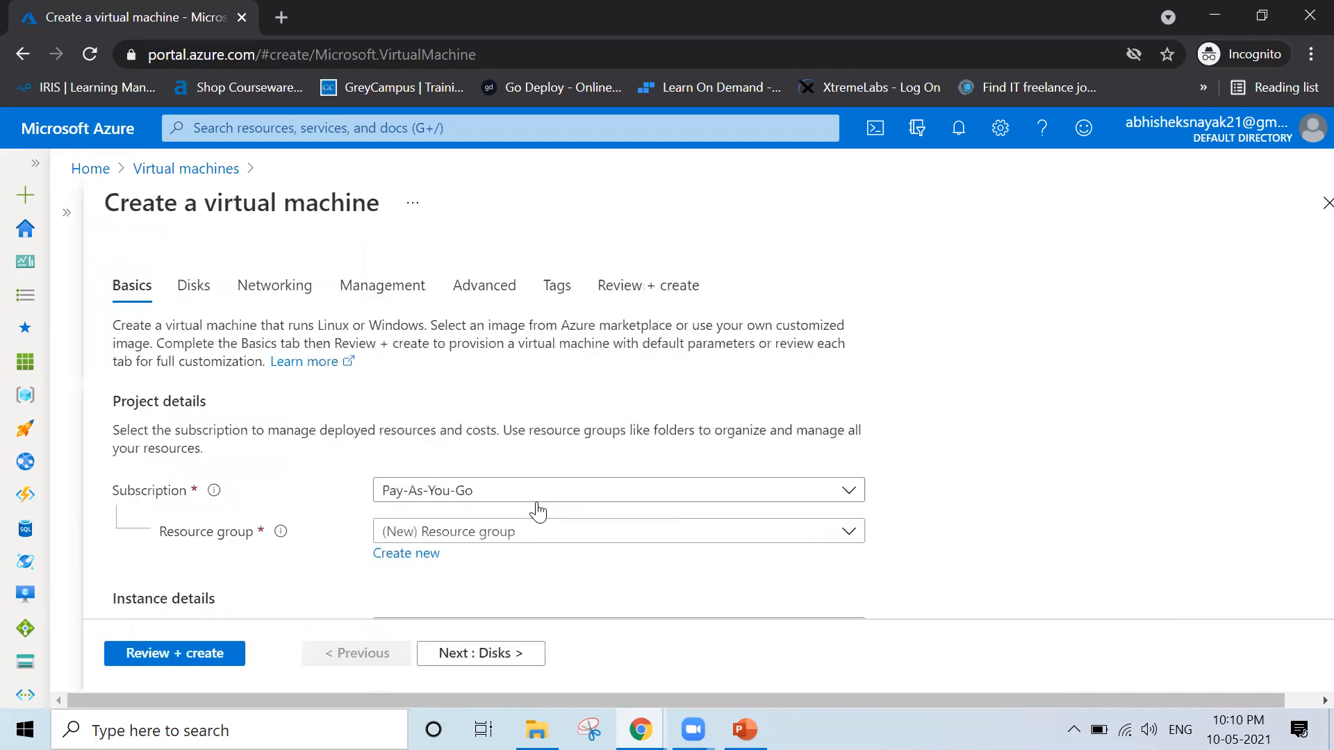
# Place the new virtual machine in the Training resource group and name it VM1
pyautogui.click(584, 534)
pyautogui.click(521, 599)
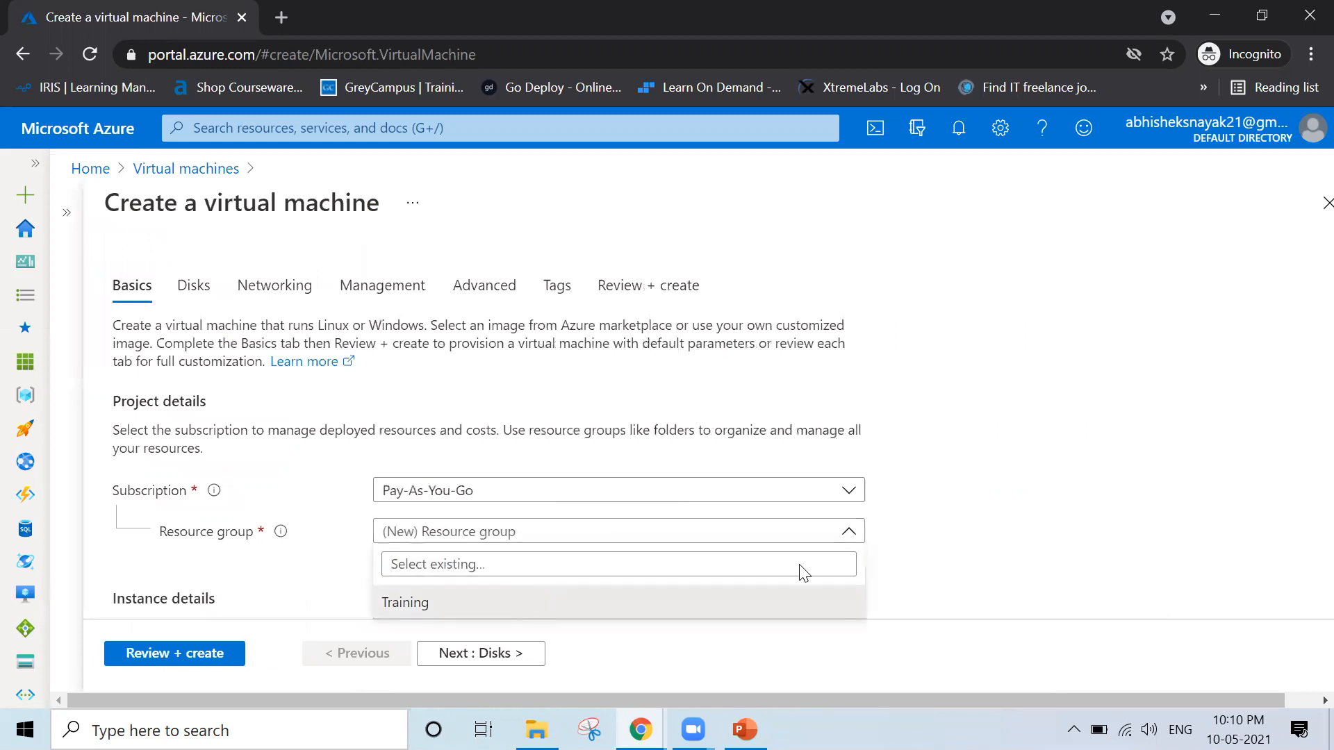
pyautogui.scroll(-1, 1089, 546)
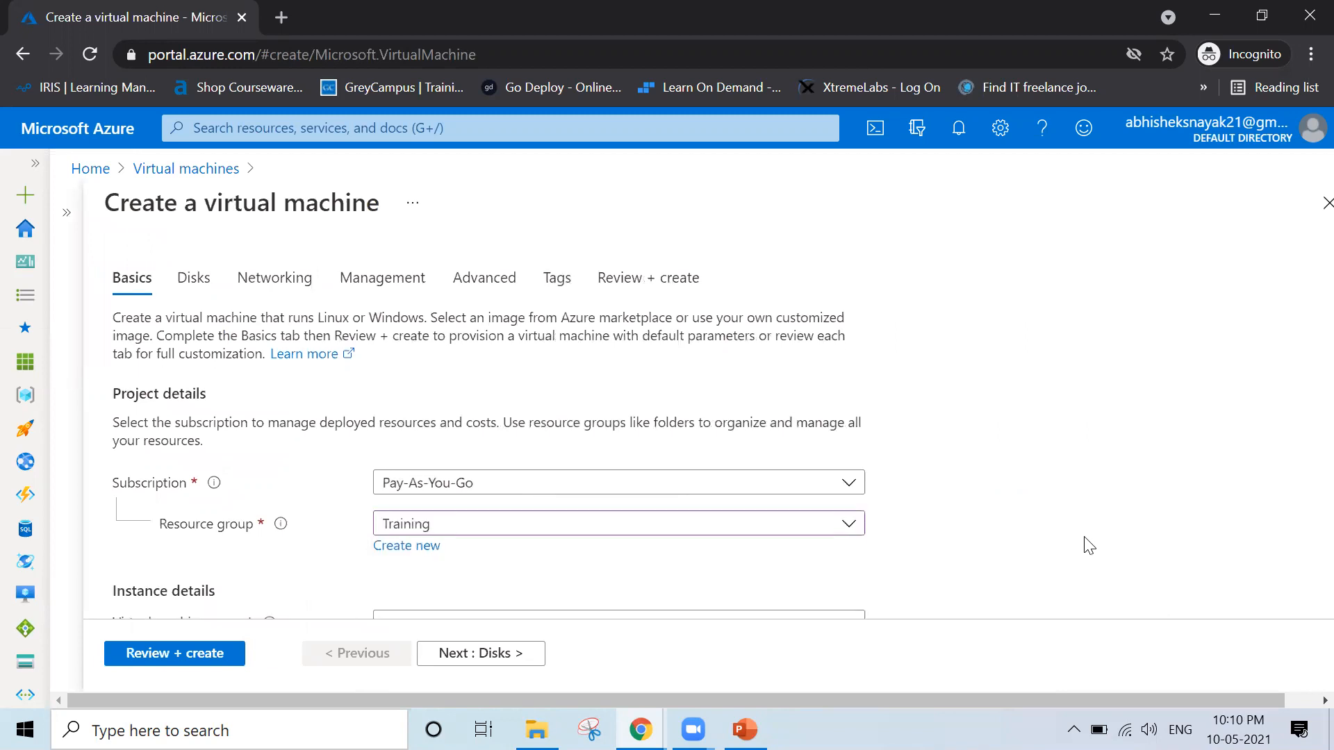
pyautogui.scroll(-2, 1090, 546)
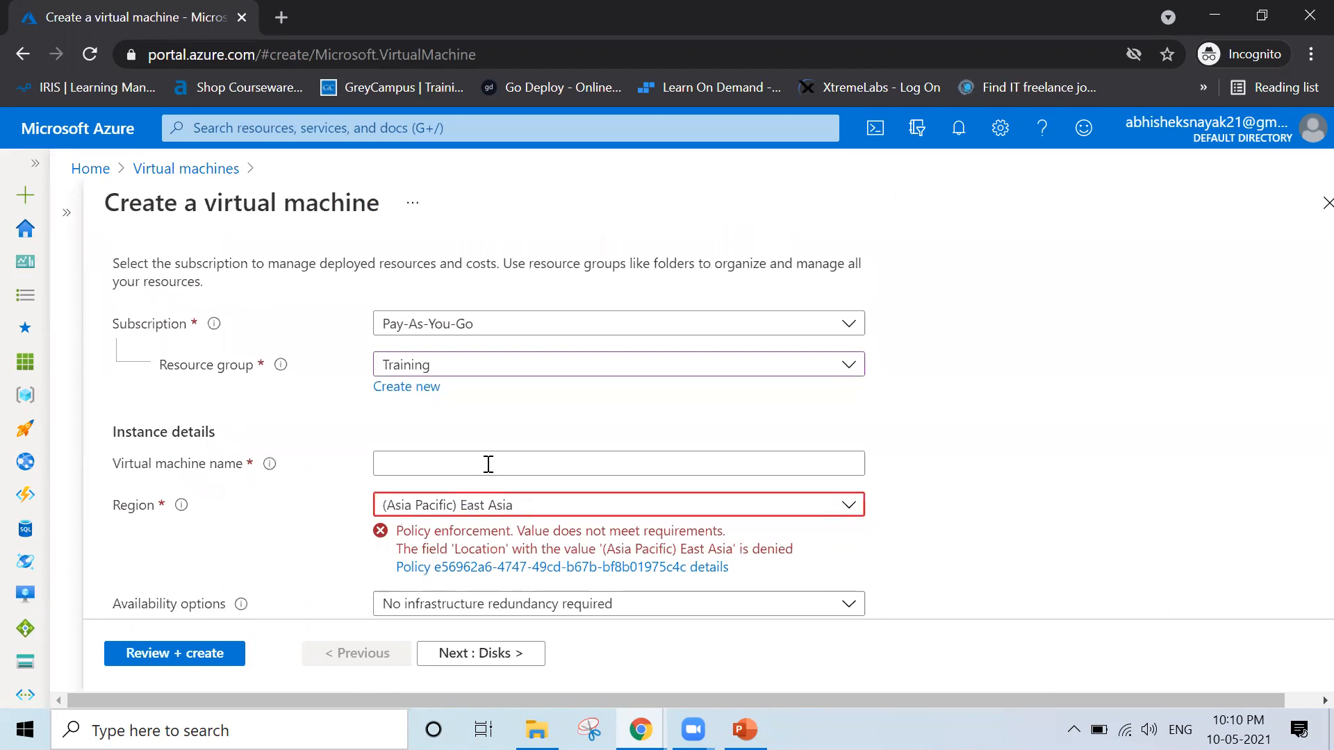
pyautogui.click(455, 464)
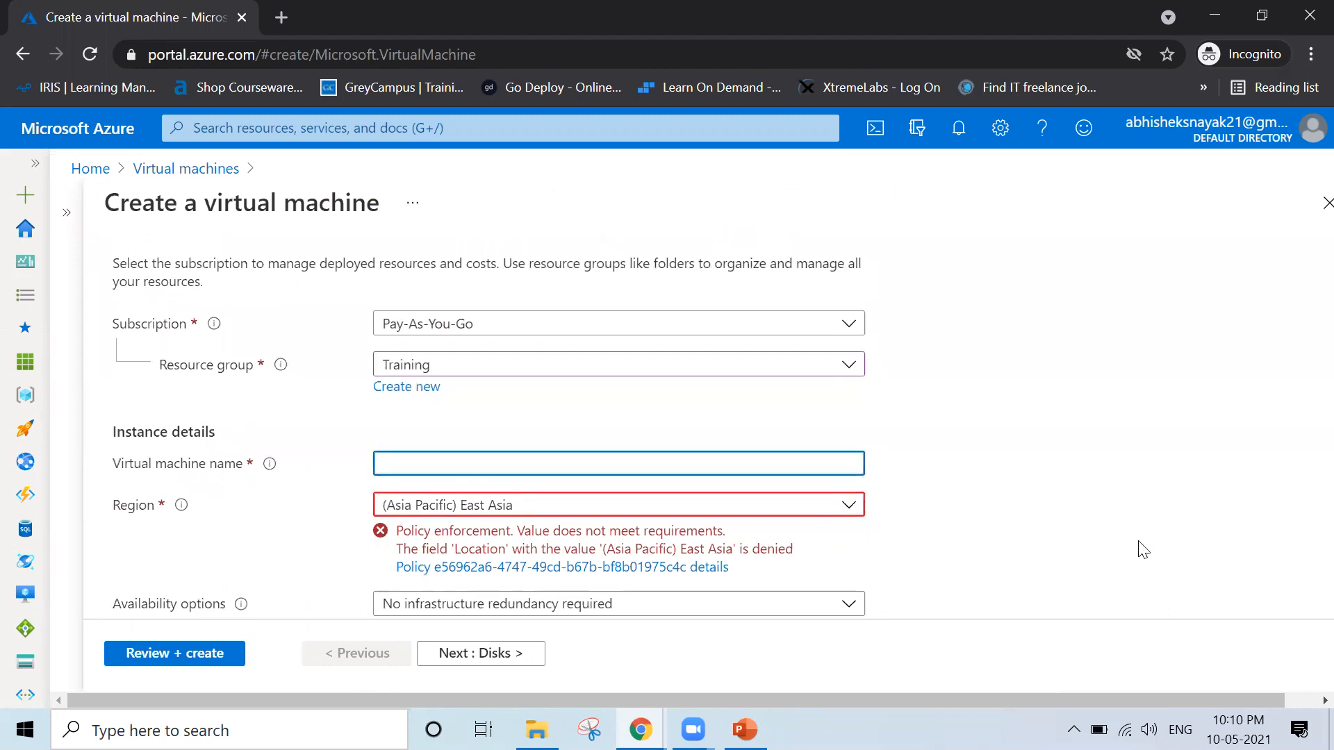
pyautogui.write('VM1')
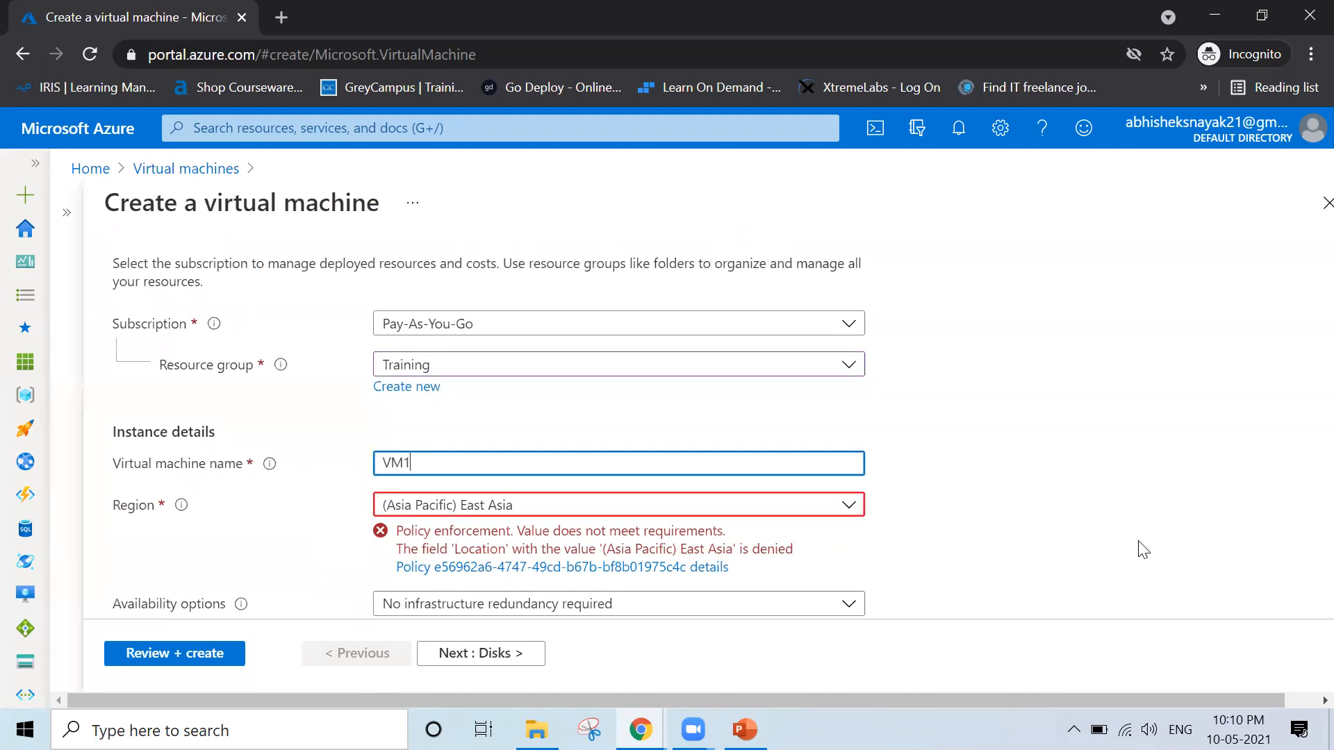
pyautogui.click(1040, 419)
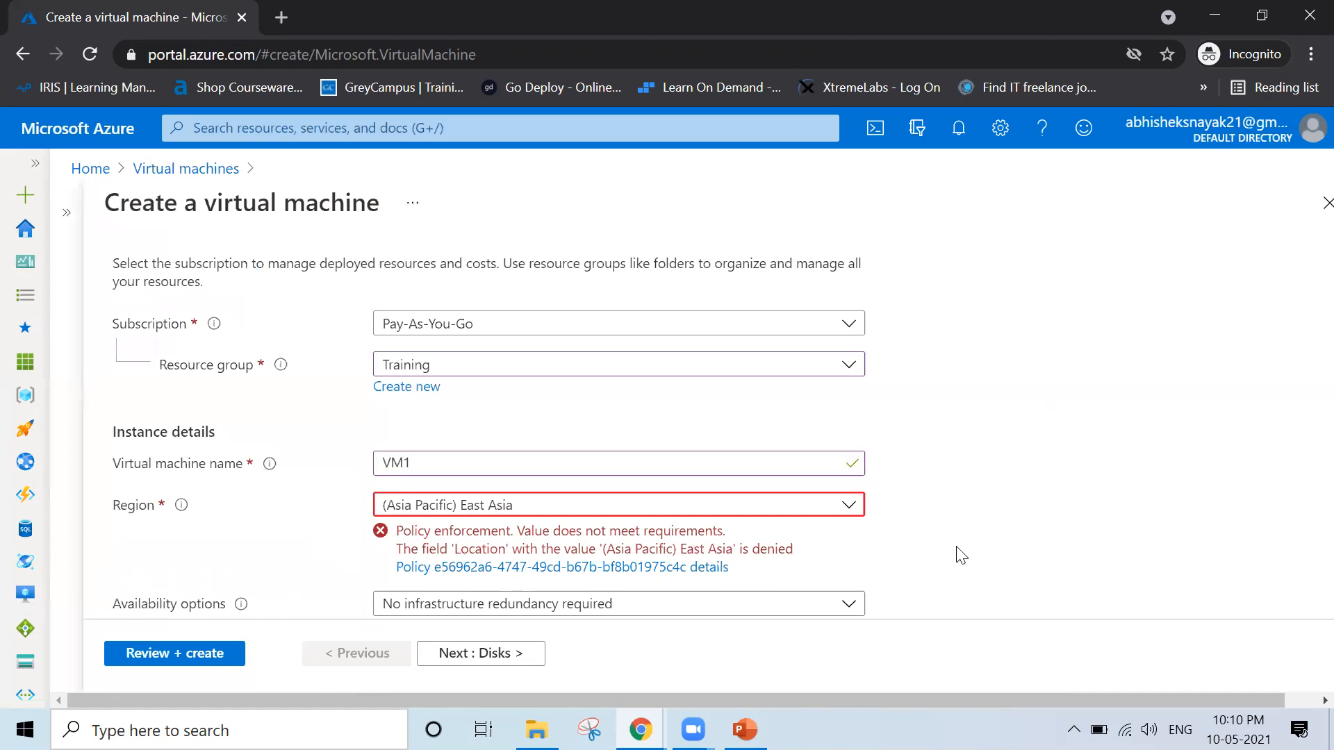
# Try (Canada) Canada Central as VM1's region to test the location policy
pyautogui.scroll(-1, 711, 513)
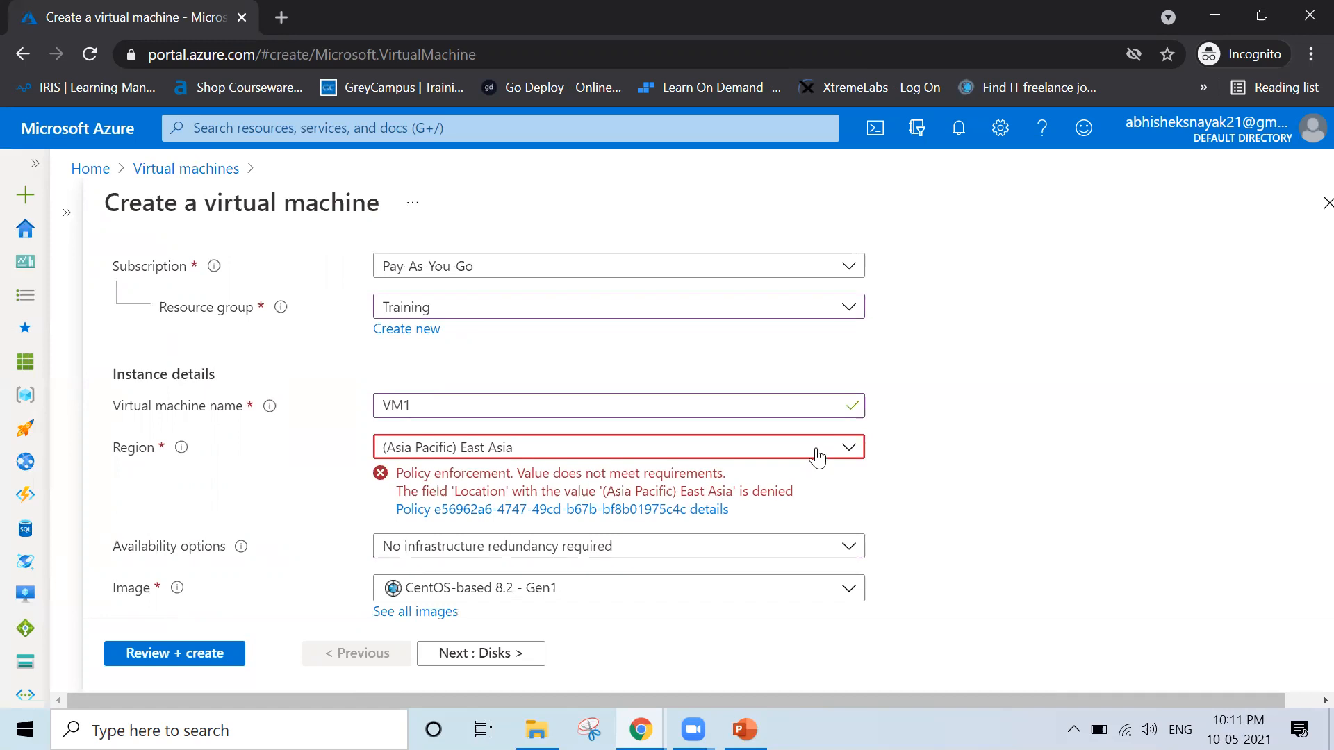
pyautogui.click(817, 455)
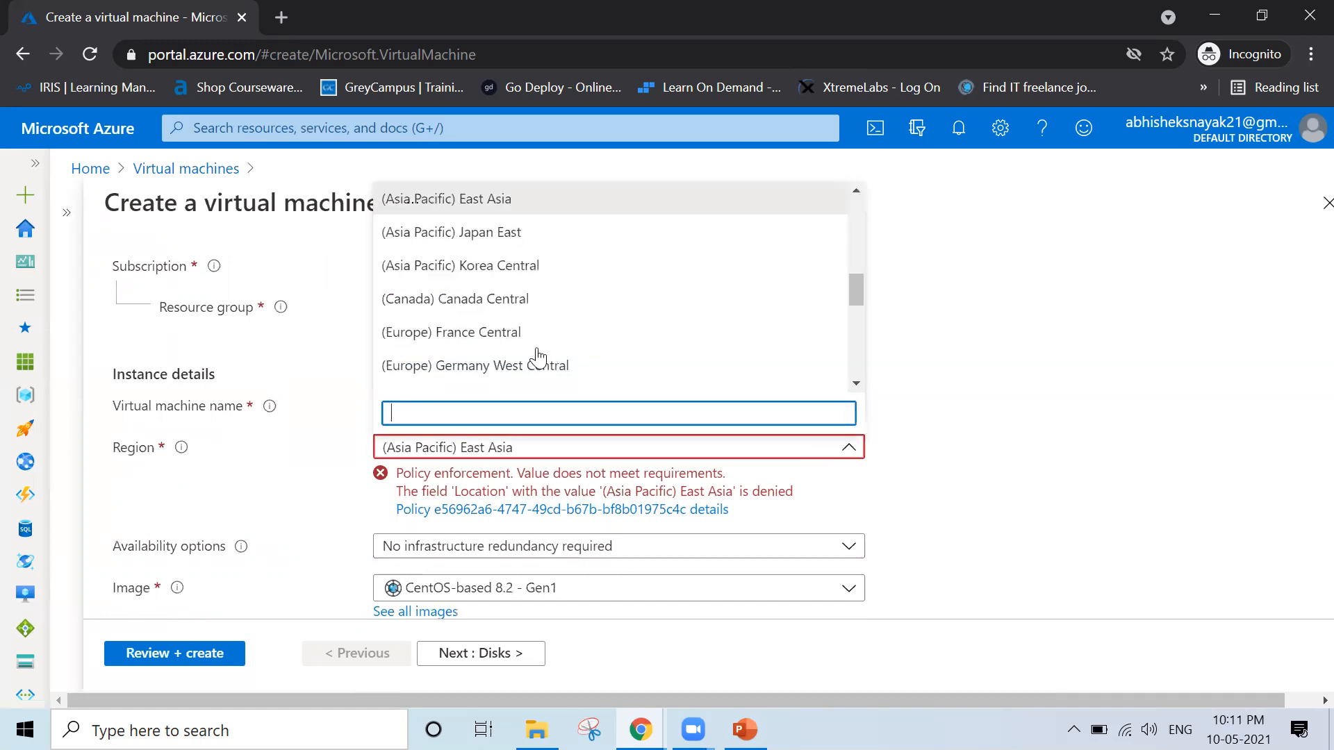
pyautogui.click(412, 300)
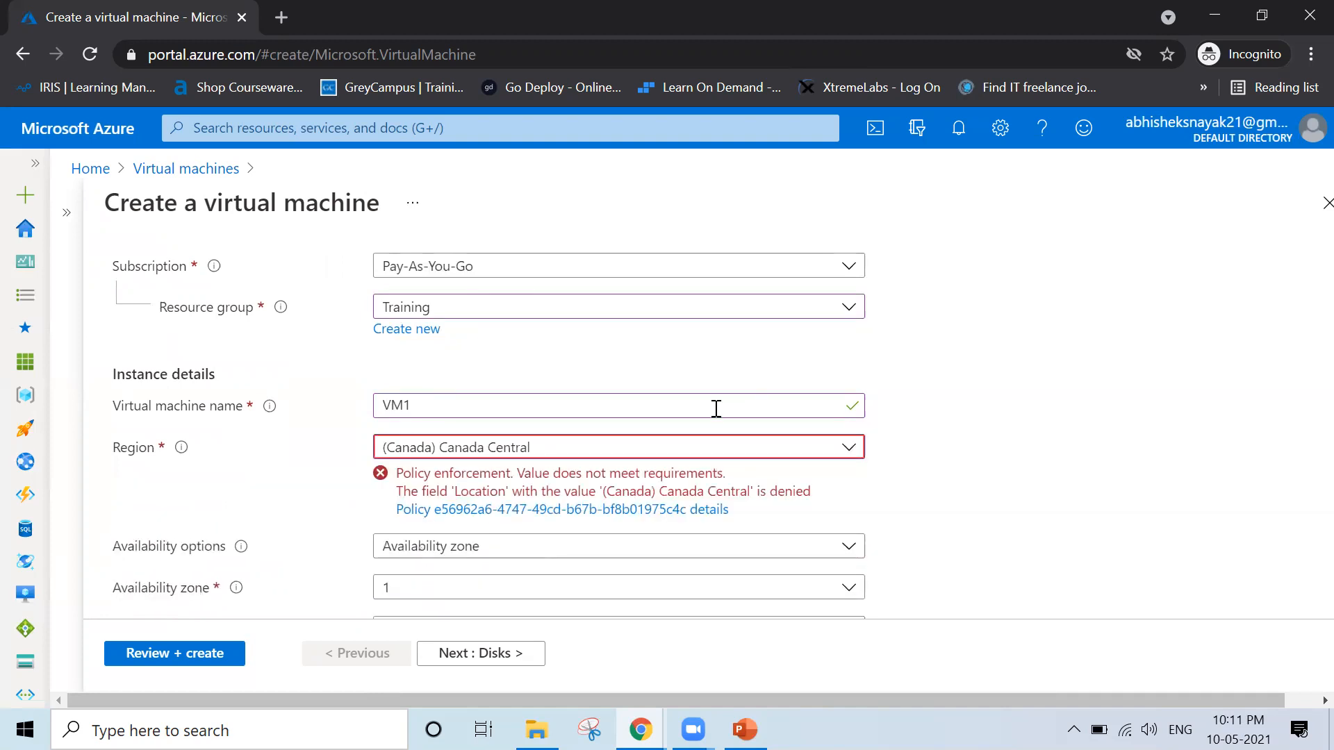
# Set VM1's region to (Europe) UK West to test the policy with another disallowed location
pyautogui.click(709, 451)
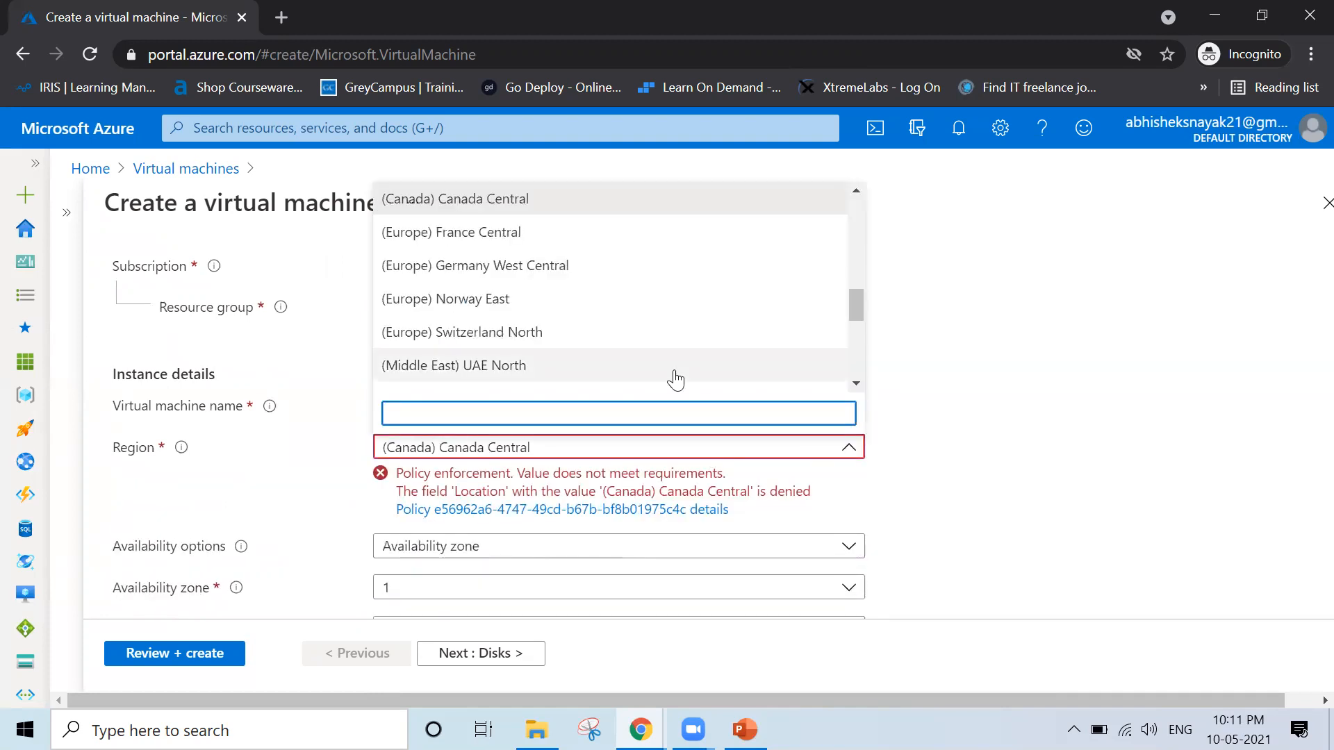
pyautogui.scroll(-3, 674, 380)
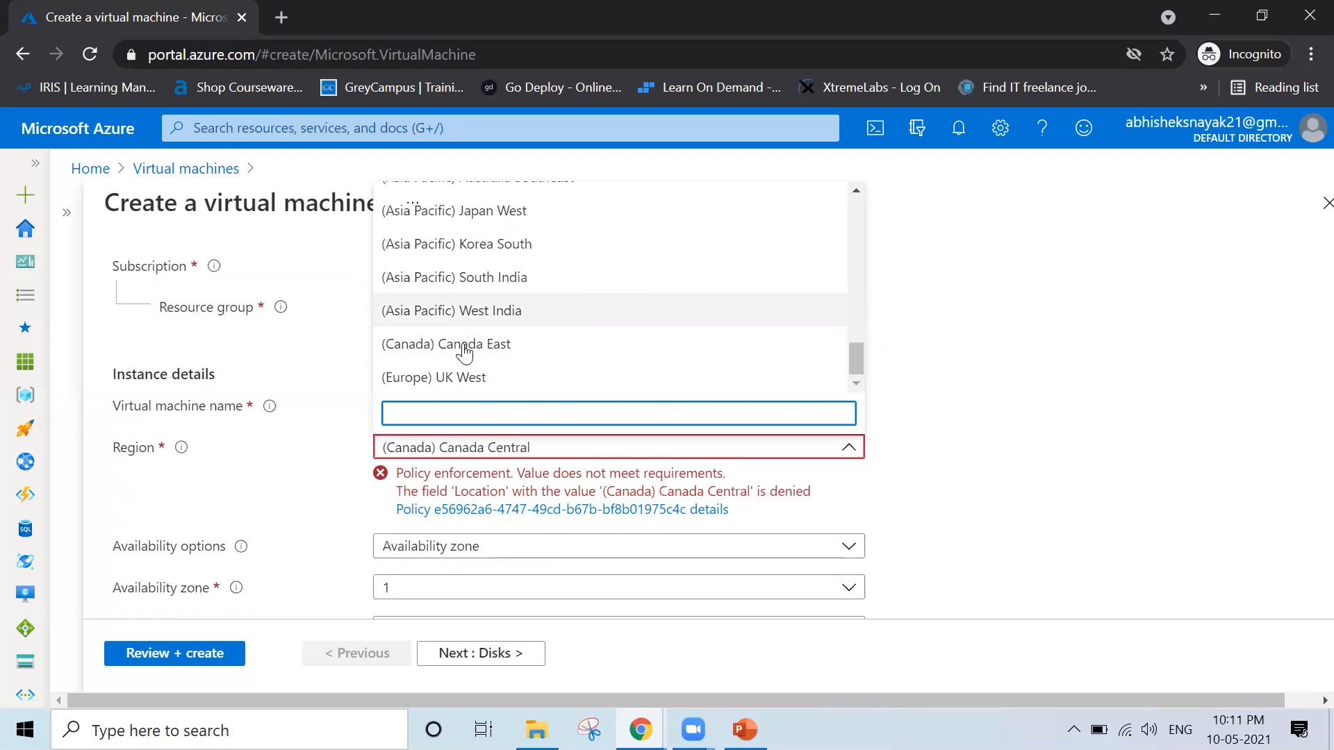
pyautogui.click(462, 379)
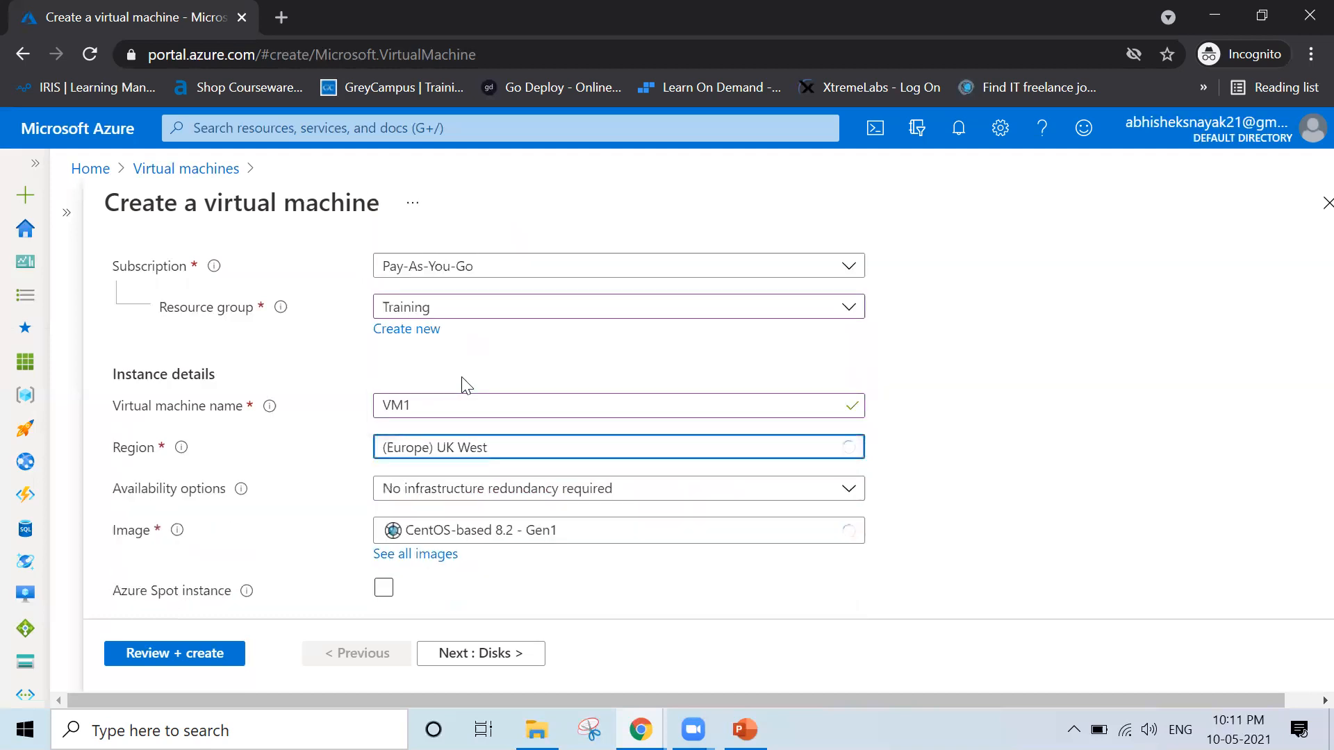
# Set VM1's region to (Asia Pacific) Central India to test the policy with an allowed location
pyautogui.click(590, 452)
pyautogui.write('india')
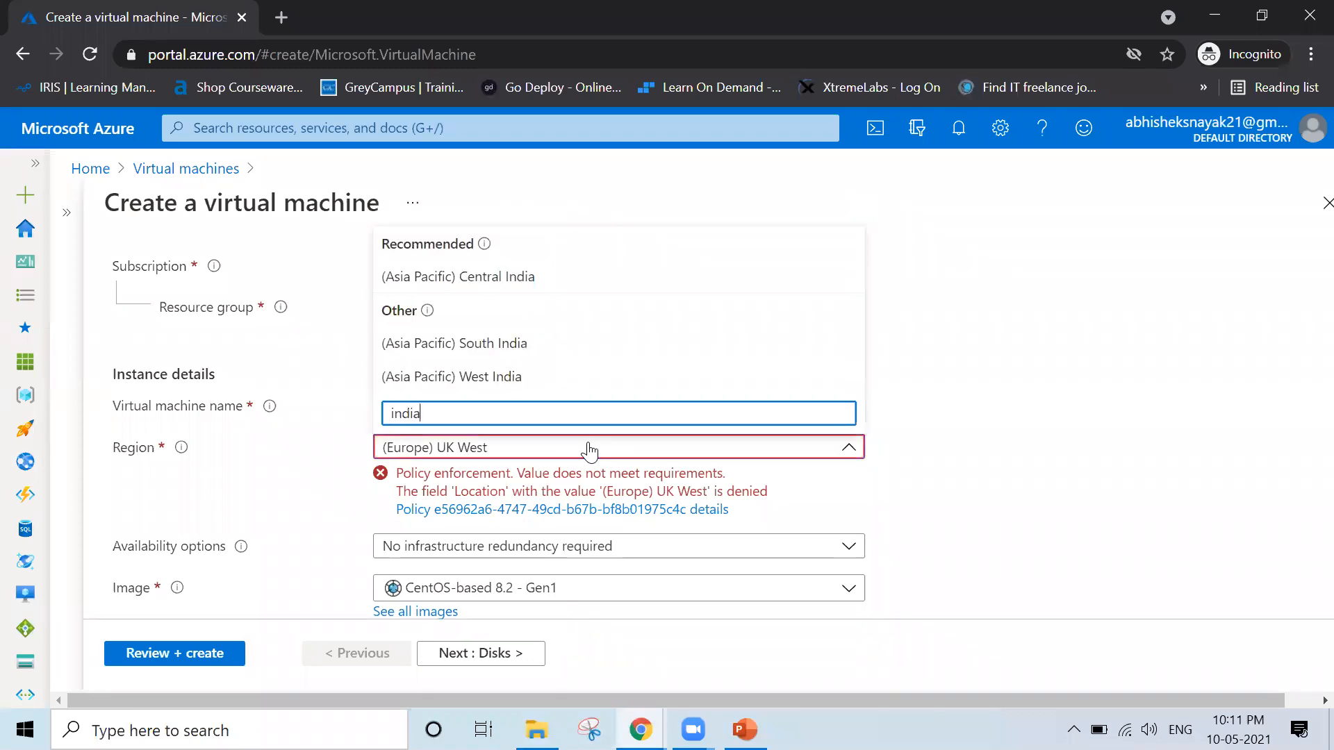
pyautogui.click(474, 281)
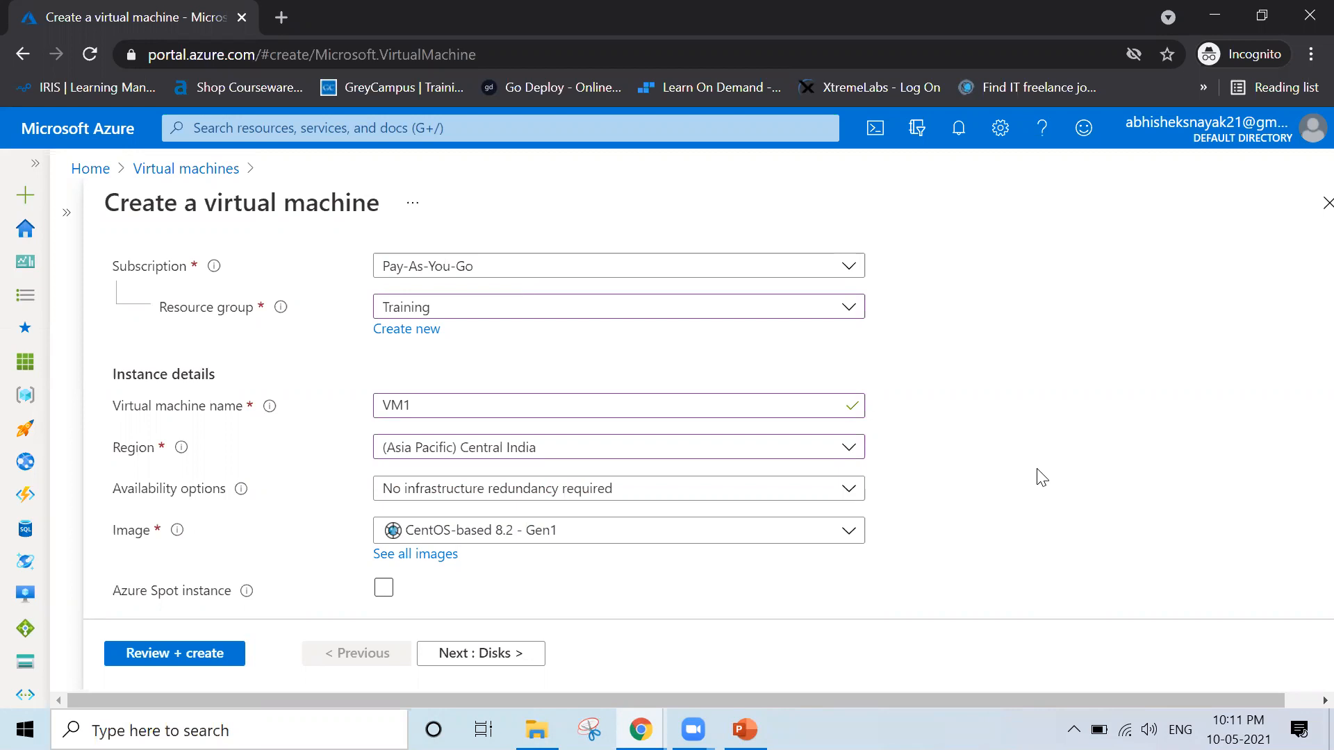
# Switch to the AZ-104T00A-ENU-TrainerHandbook.pdf window and highlight the course title "Microsoft Azure Administrator" on the cover
pyautogui.moveTo(745, 730)
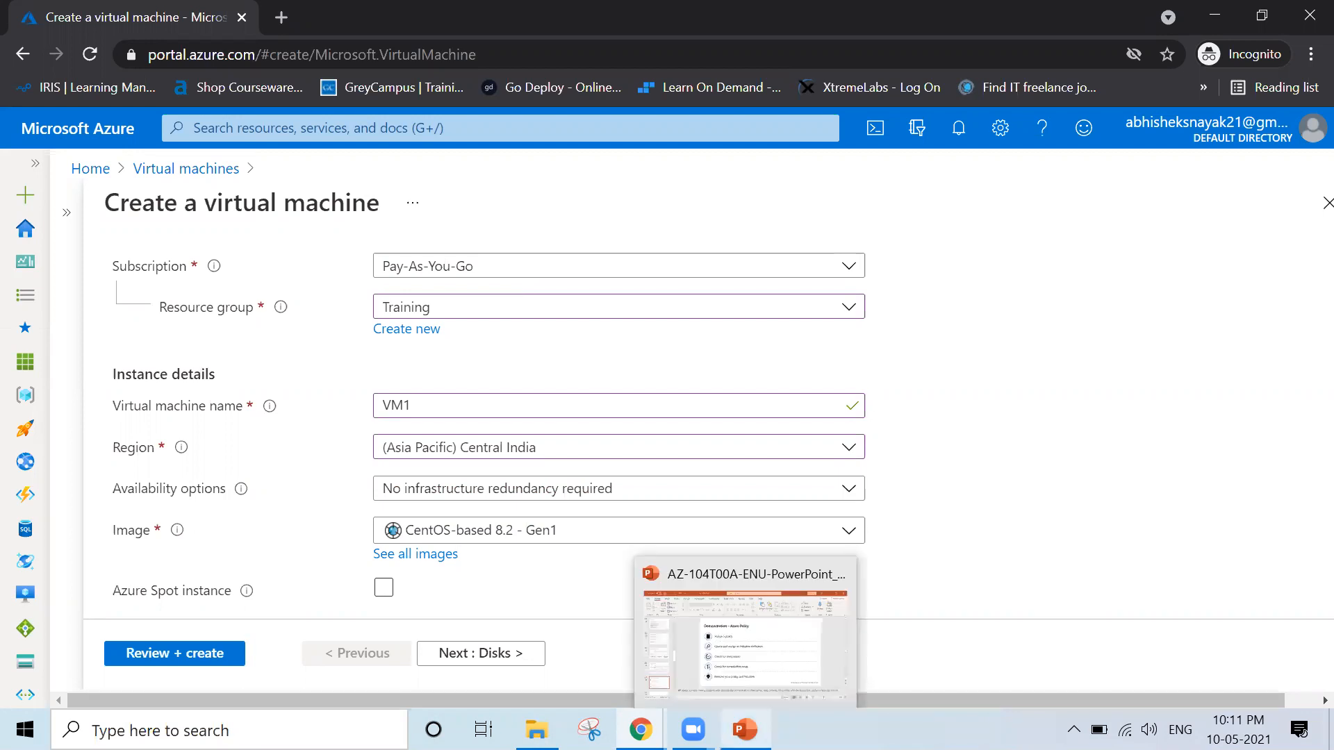
pyautogui.moveTo(641, 730)
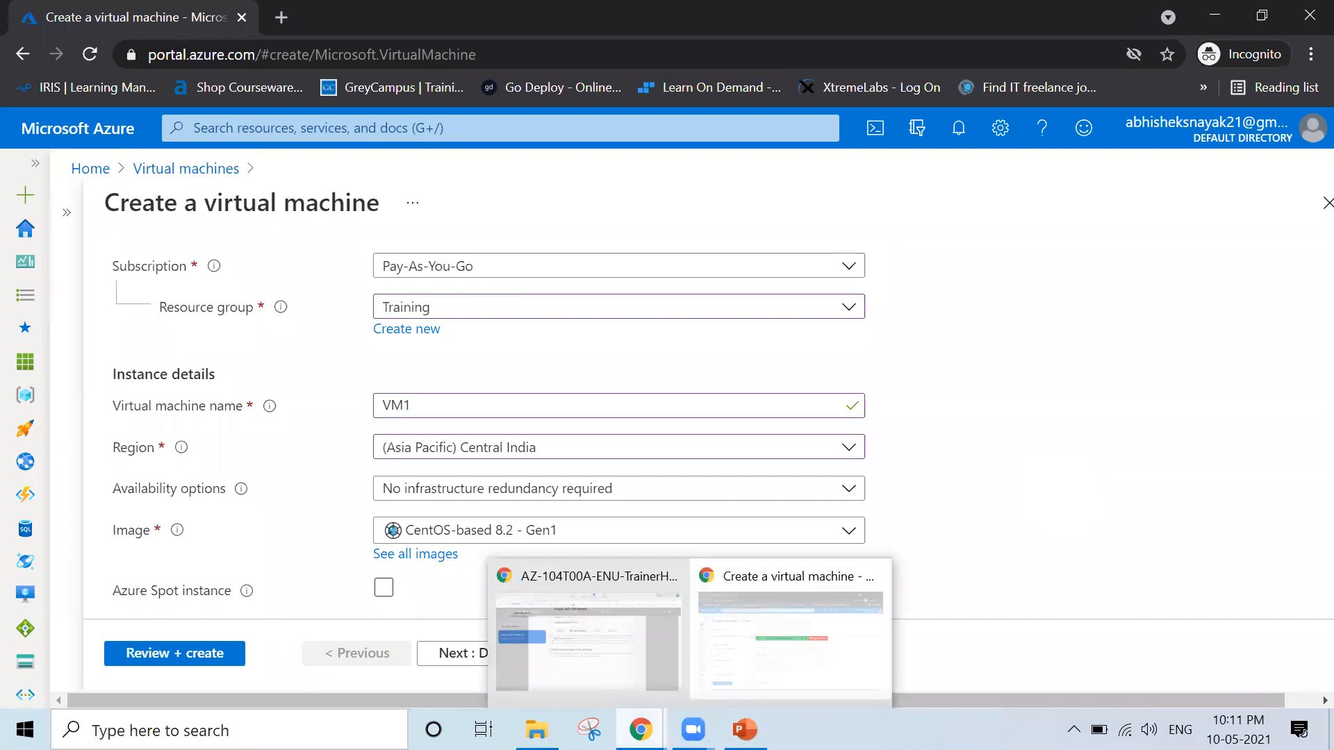
pyautogui.click(581, 663)
pyautogui.scroll(20, 560, 486)
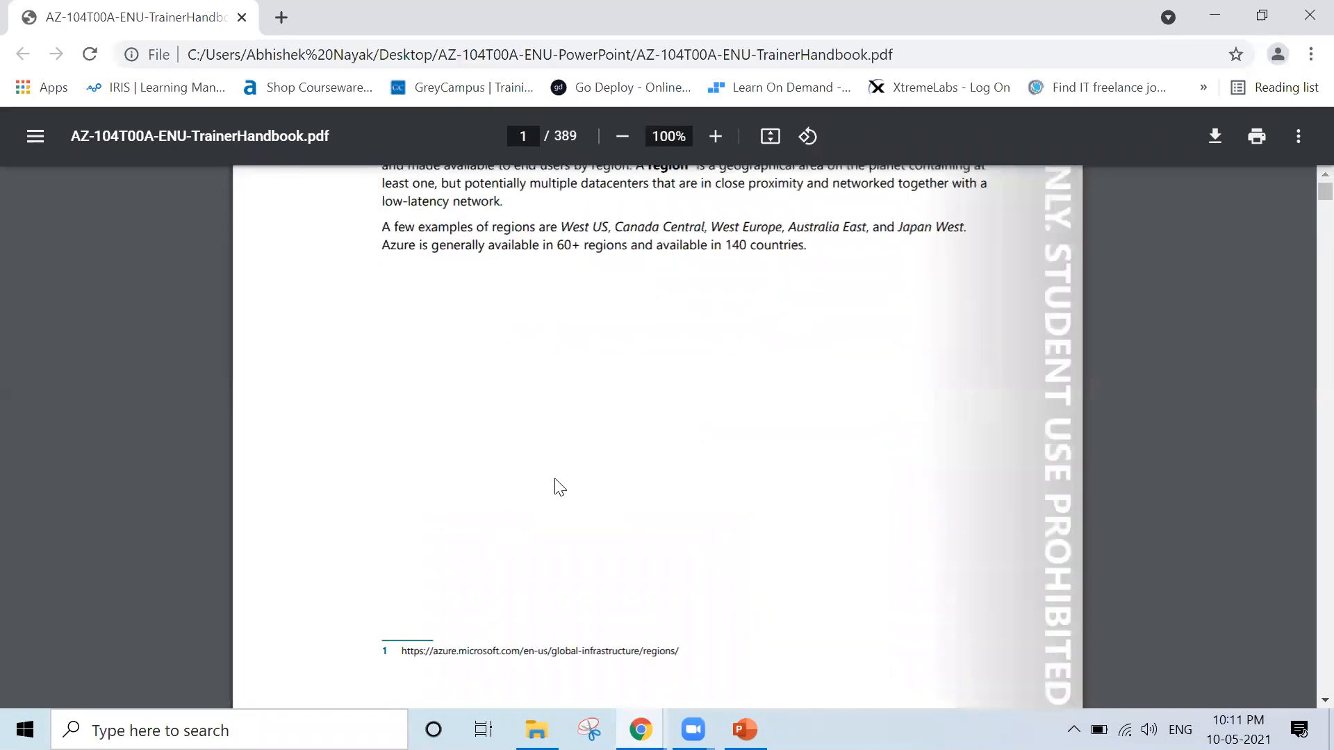
pyautogui.scroll(-6, 554, 477)
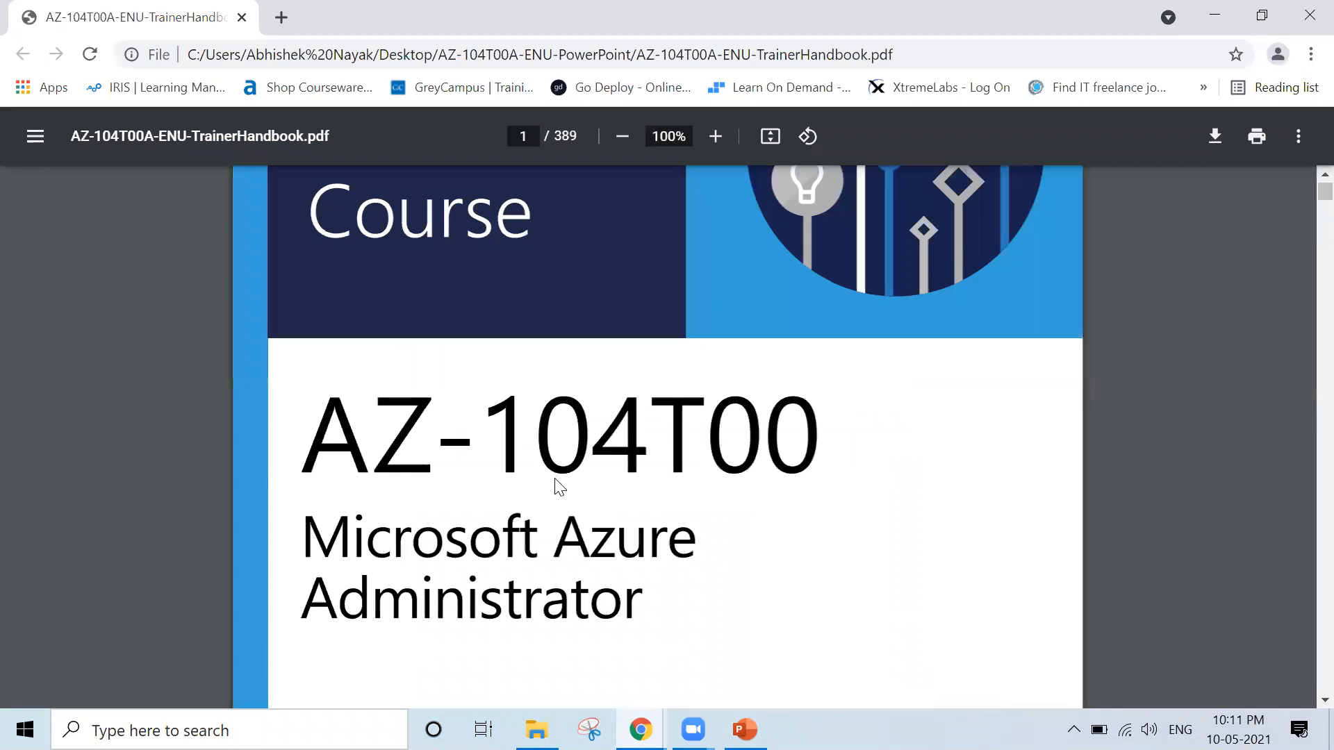
pyautogui.moveTo(303, 544); pyautogui.dragTo(686, 613)
# Launch Notepad++ and list "Azure Account" and "Subscribe" on separate lines of a new document
pyautogui.press('super+r')
pyautogui.write('Notepad++')
pyautogui.press('Return')
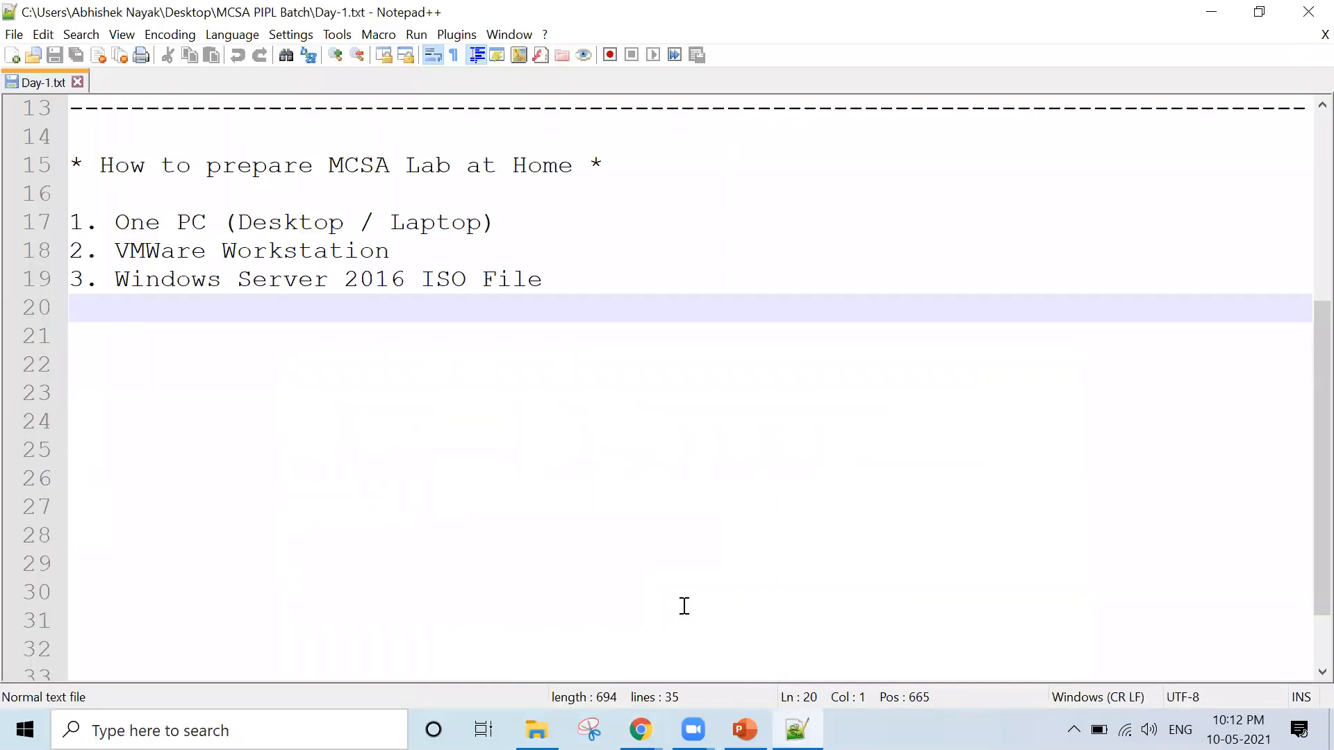
pyautogui.hotkey('ctrl', 'n')
pyautogui.write('Azure Account')
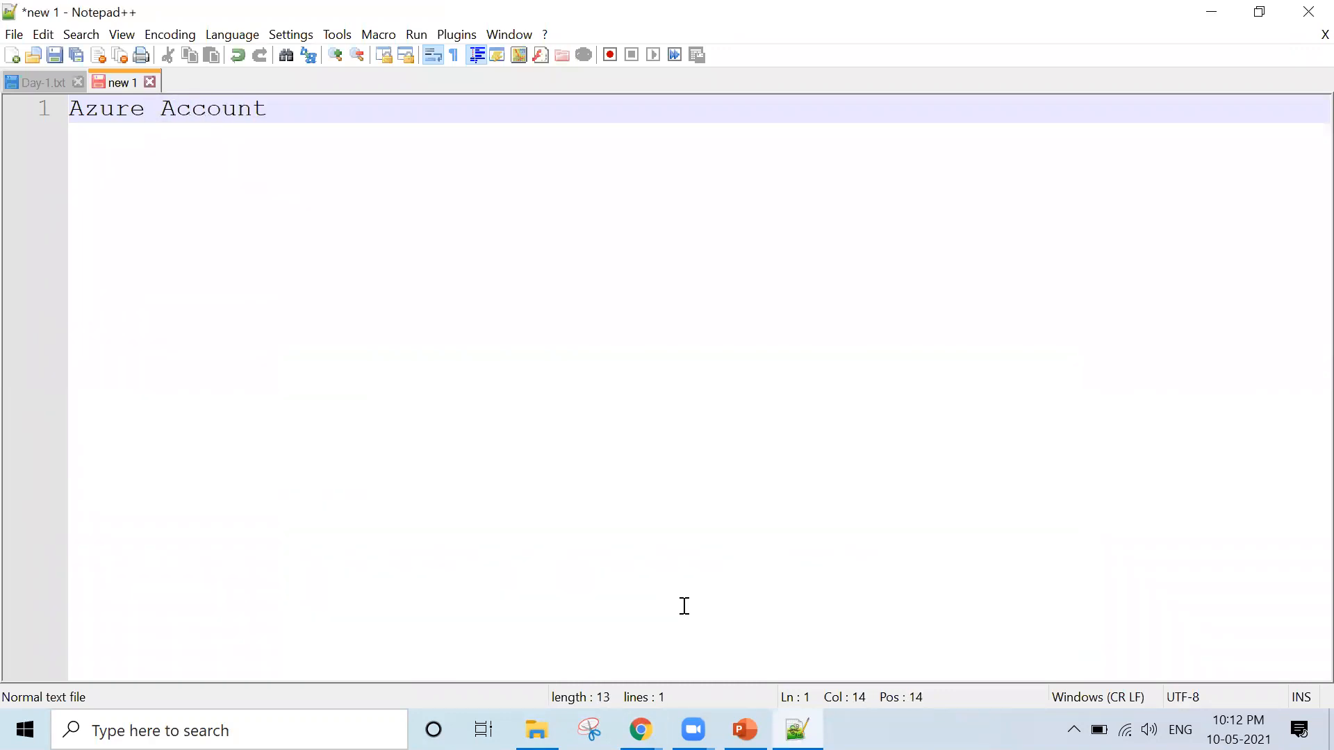
pyautogui.press('Return')
pyautogui.write('Subscribe')
pyautogui.press('Return')
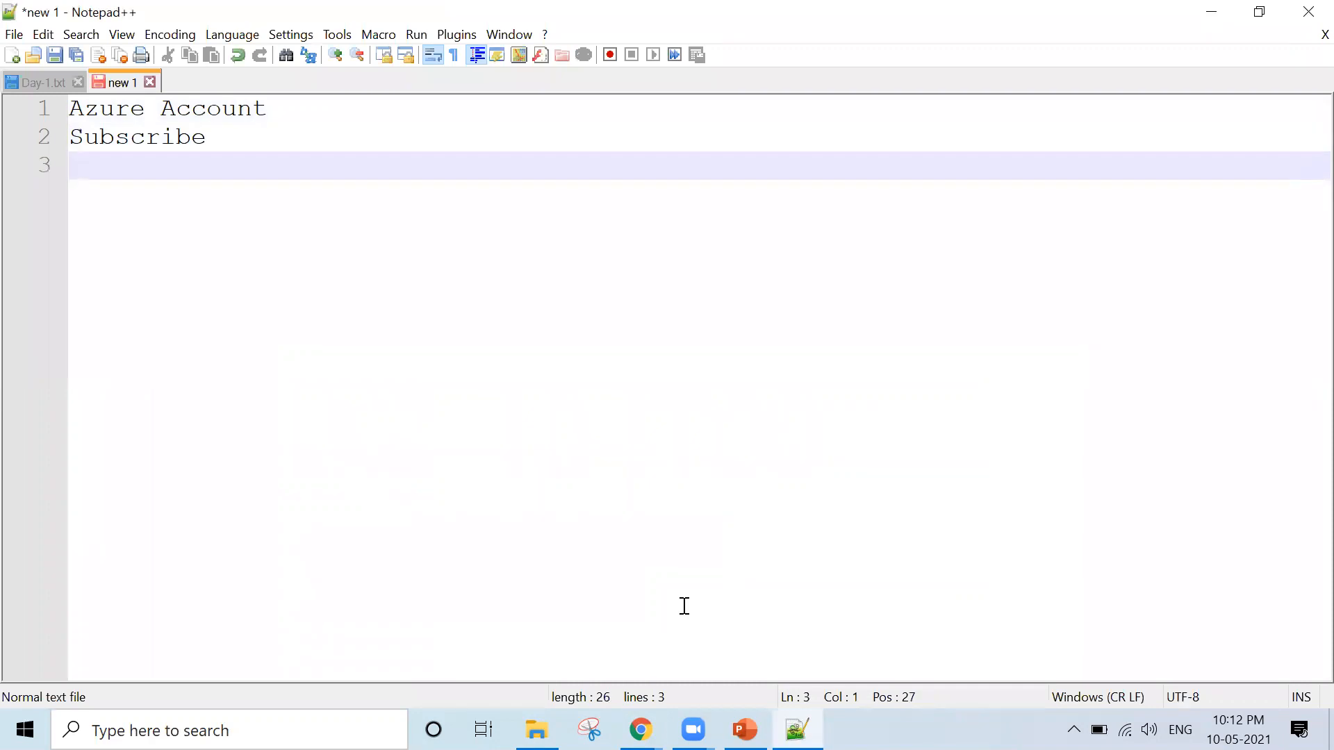
# Add the line "Budget - Alert Procedure" below "Subscribe" in the notes
pyautogui.write('Bug')
pyautogui.press('BackSpace')
pyautogui.write('g')
pyautogui.press('BackSpace')
pyautogui.write('dget 0')
pyautogui.press('BackSpace')
pyautogui.press('BackSpace')
pyautogui.write('- ')
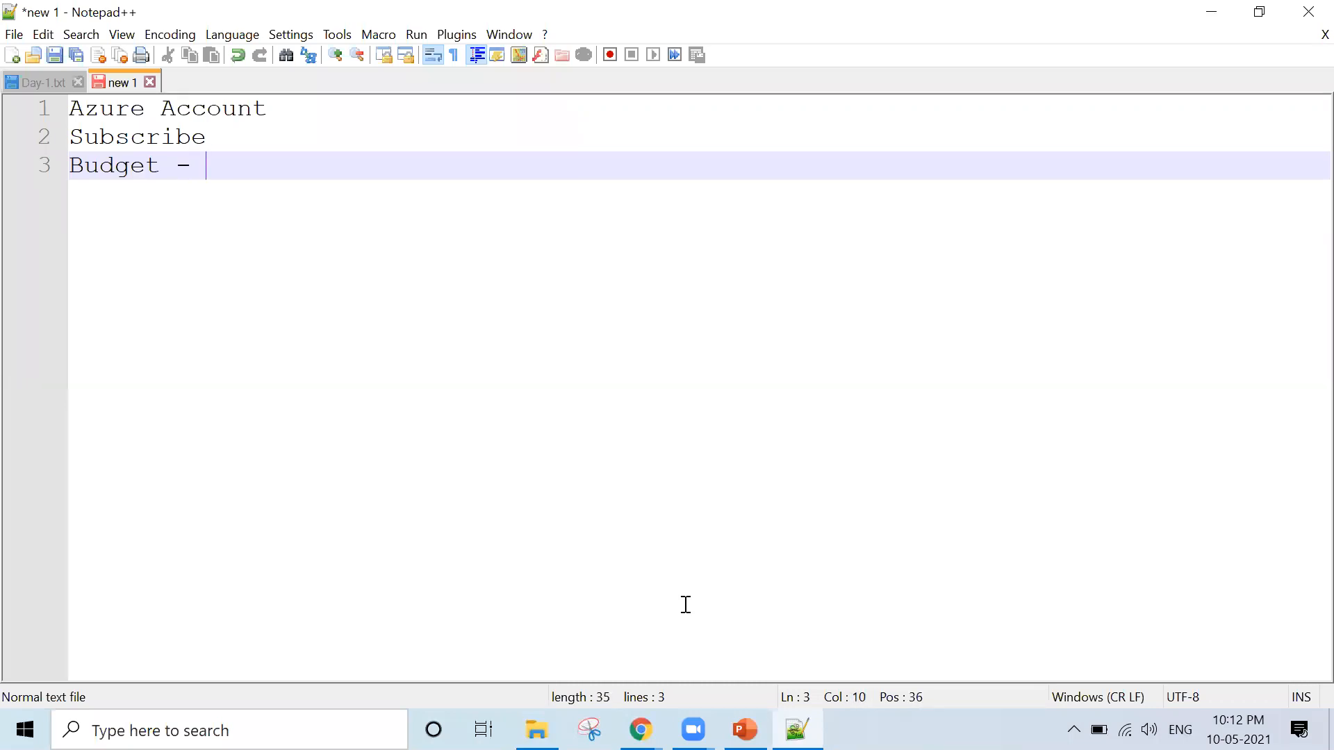
pyautogui.write('Alert Proce')
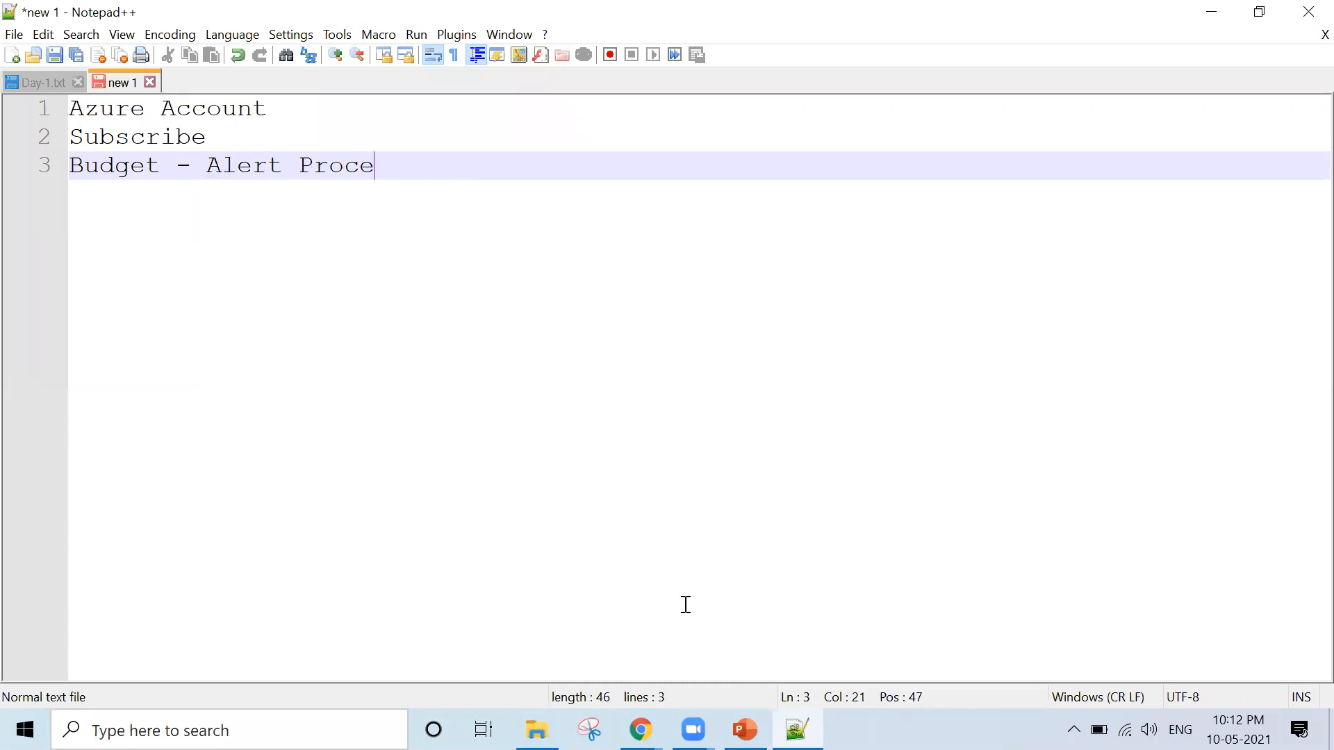
pyautogui.write('dure')
pyautogui.press('Return')
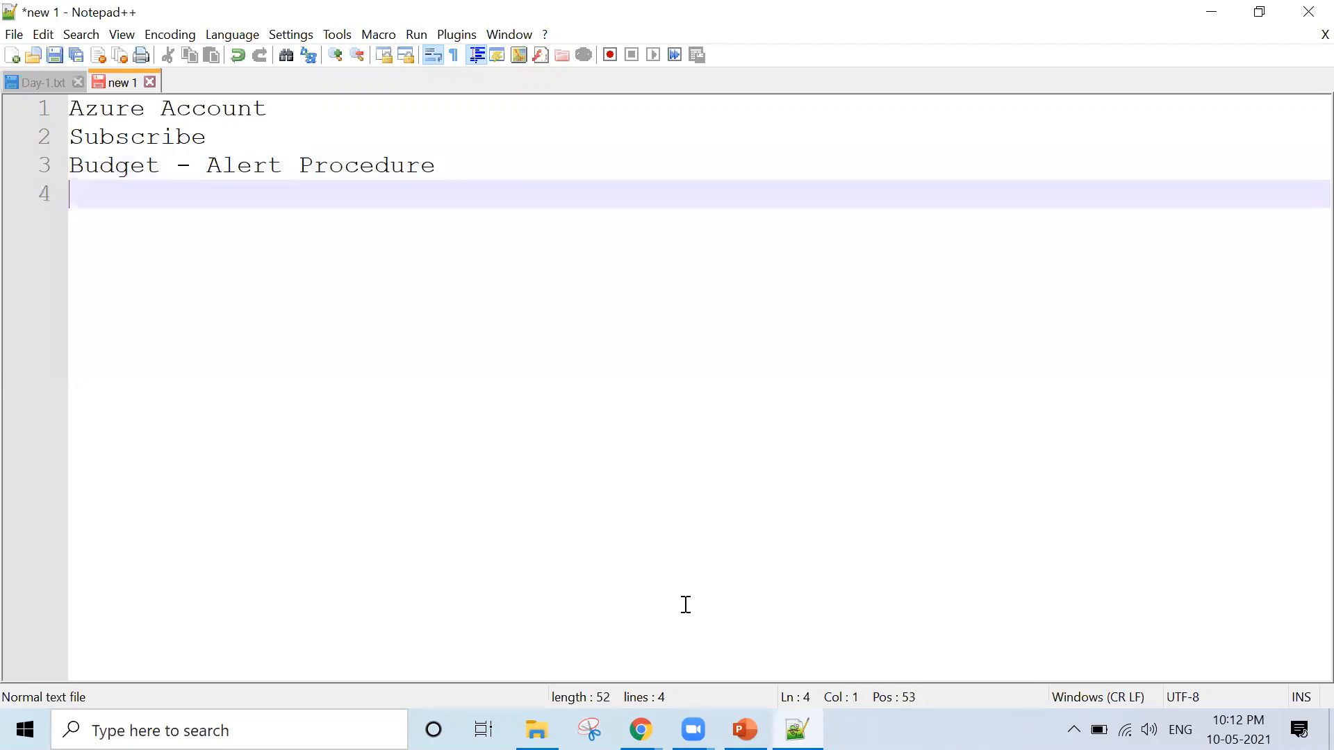
# Add a dashed separator line followed by the line "Policy - Location" to the notes
pyautogui.write('-------------------------')
pyautogui.press('Return')
pyautogui.write('Po')
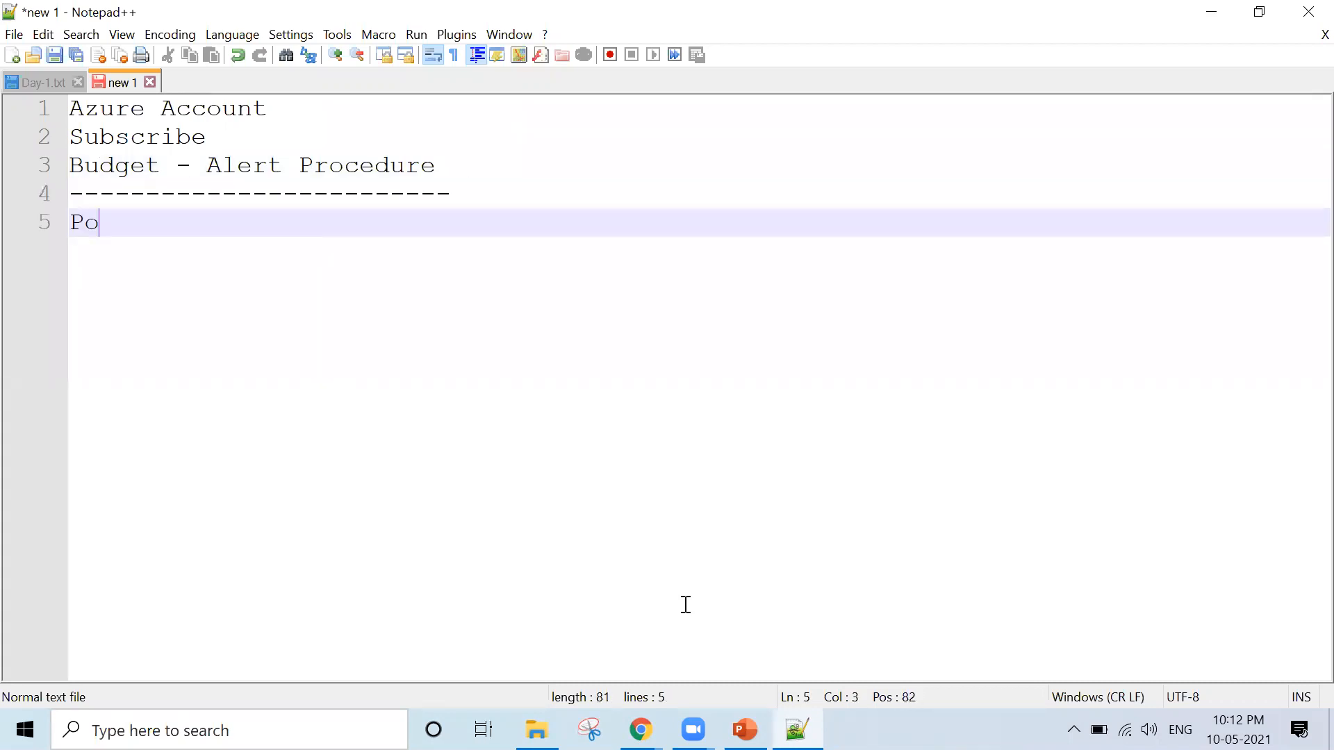
pyautogui.write('licy - Location')
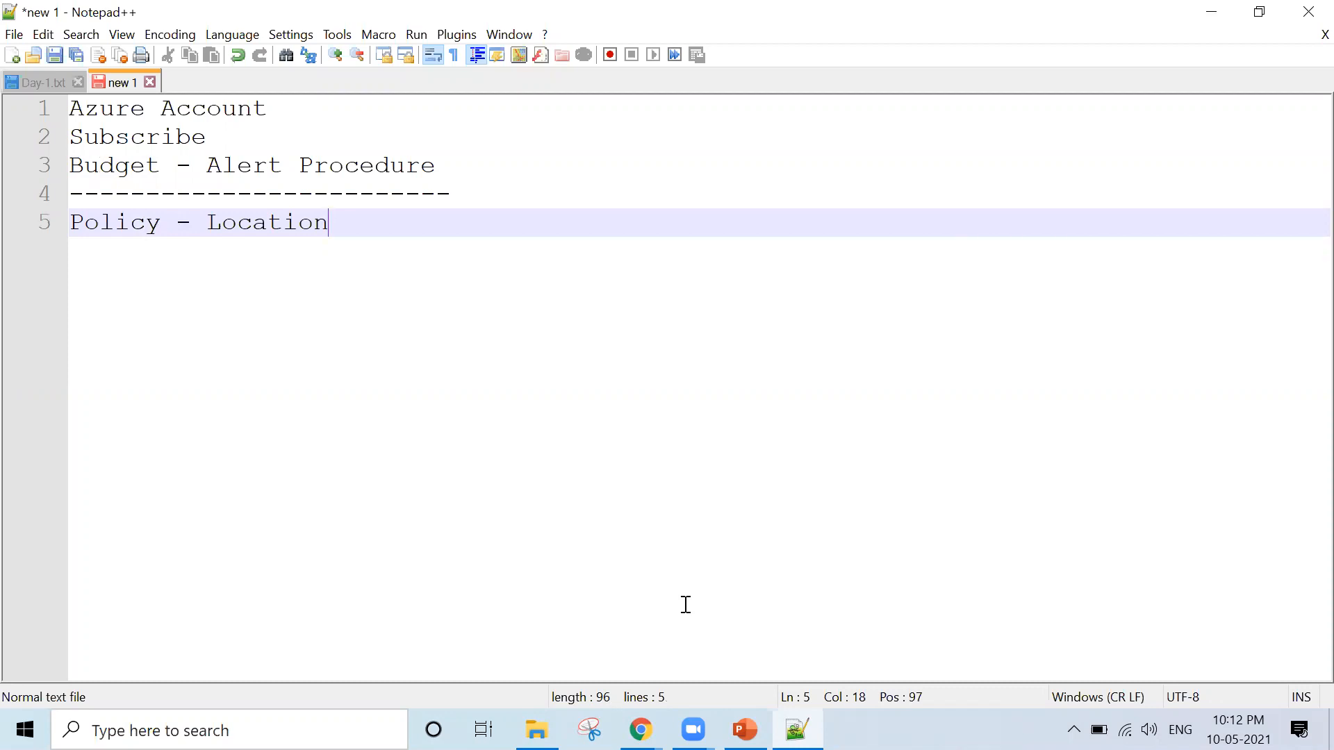
pyautogui.write('27000:2013')
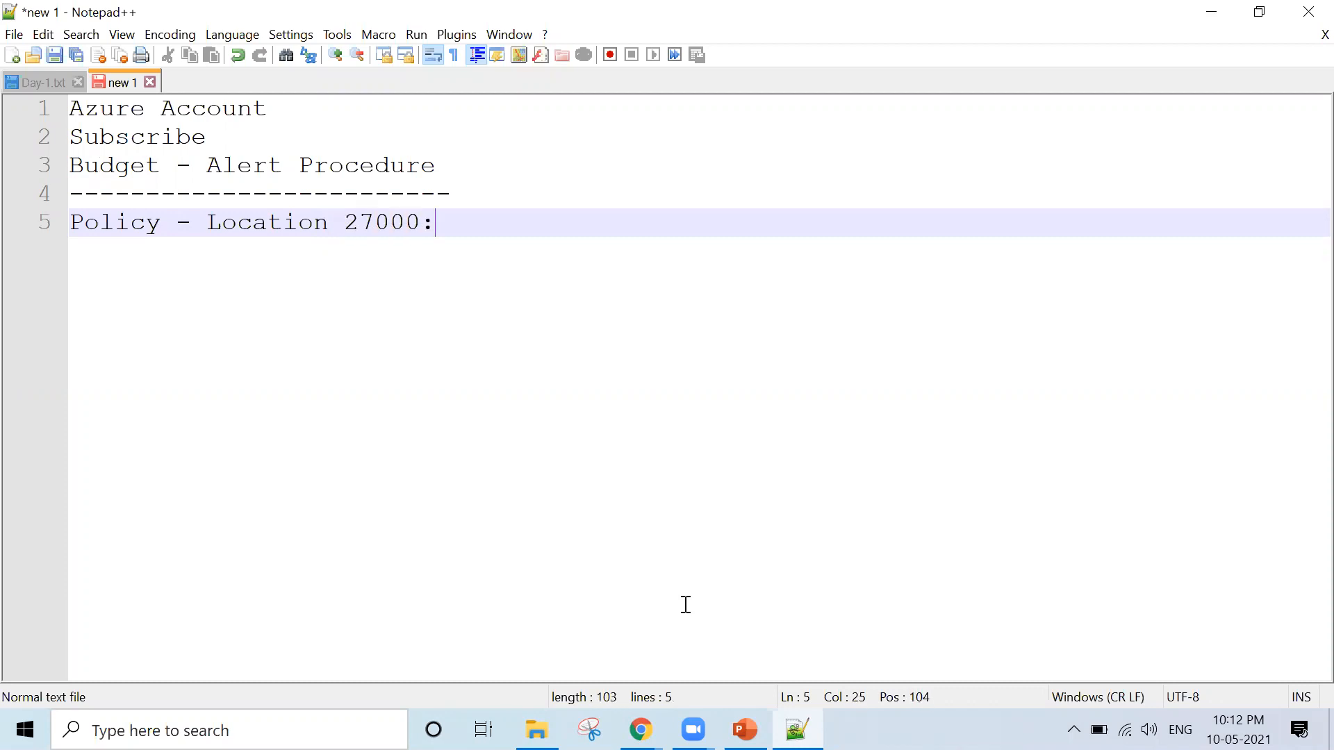
pyautogui.press('BackSpace')
pyautogui.press('BackSpace')
pyautogui.press('BackSpace')
pyautogui.press('BackSpace')
pyautogui.press('BackSpace')
pyautogui.press('BackSpace')
pyautogui.press('BackSpace')
pyautogui.press('BackSpace')
pyautogui.press('BackSpace')
pyautogui.press('BackSpace')
pyautogui.press('BackSpace')
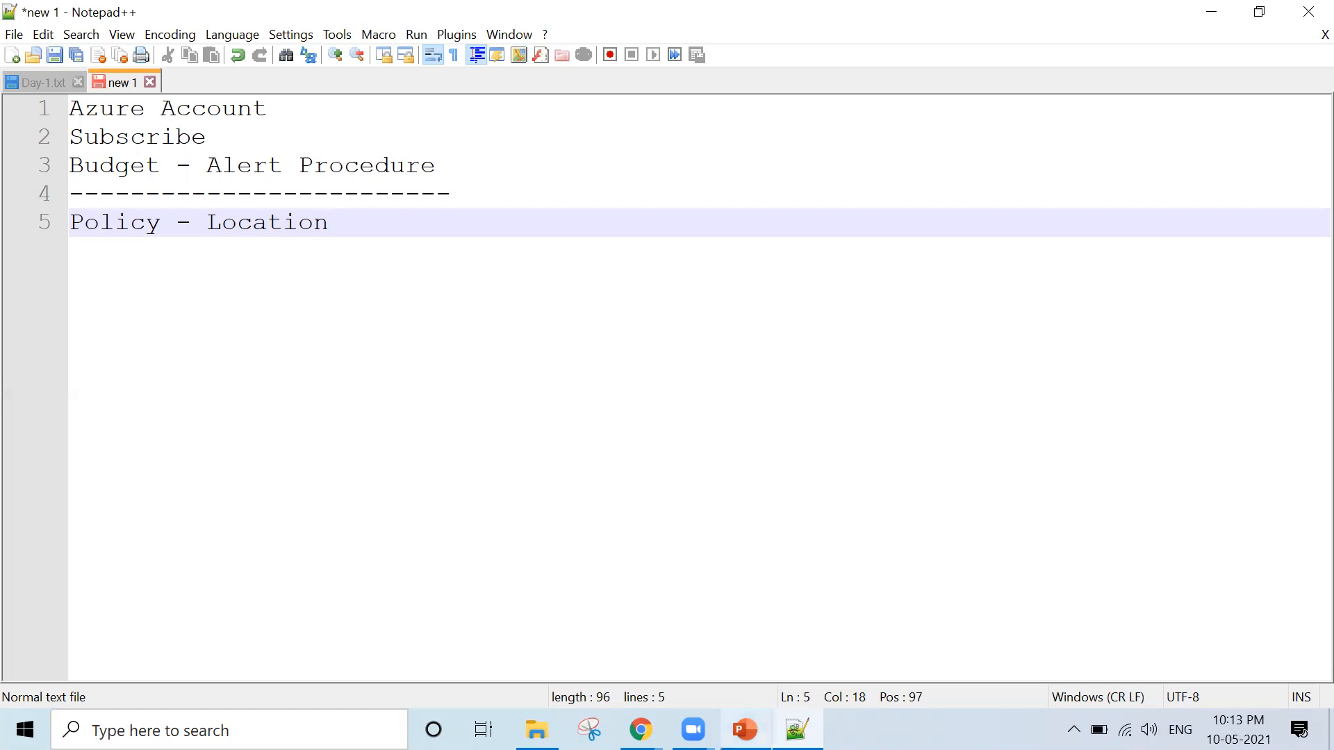
# Switch to PowerPoint and review the "Demonstration – Azure Policy" slide
pyautogui.click(745, 729)
pyautogui.hotkey('alt', 'Tab')
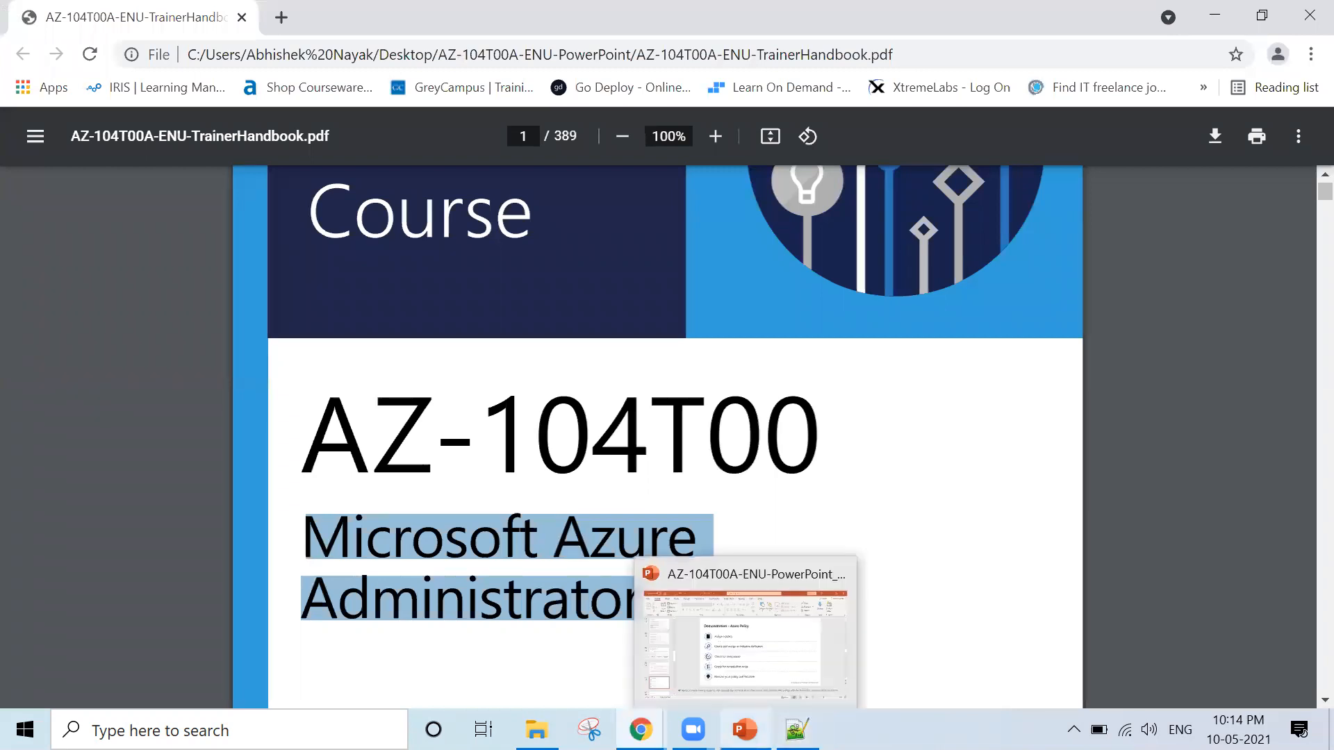
pyautogui.click(746, 730)
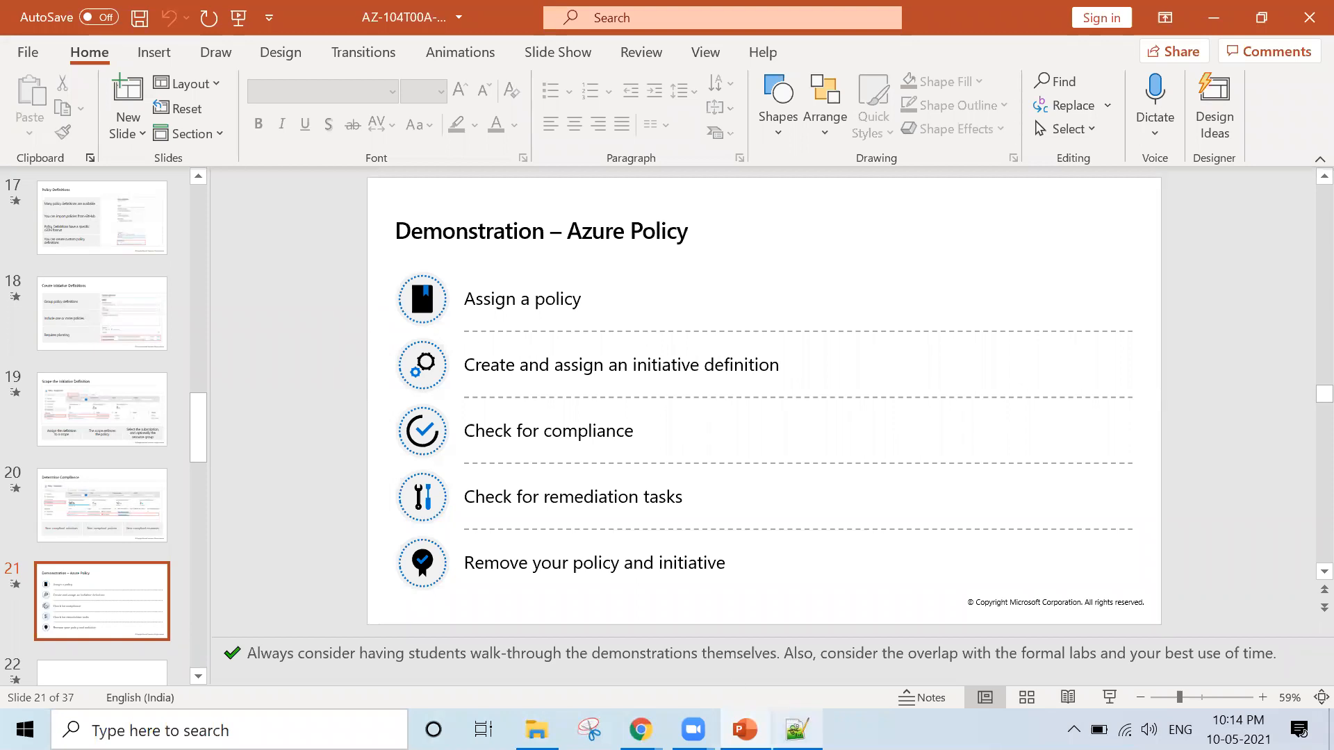
# Return to the Azure portal in Chrome, discard the unsaved virtual machine form and go to the portal's home page
pyautogui.moveTo(640, 730)
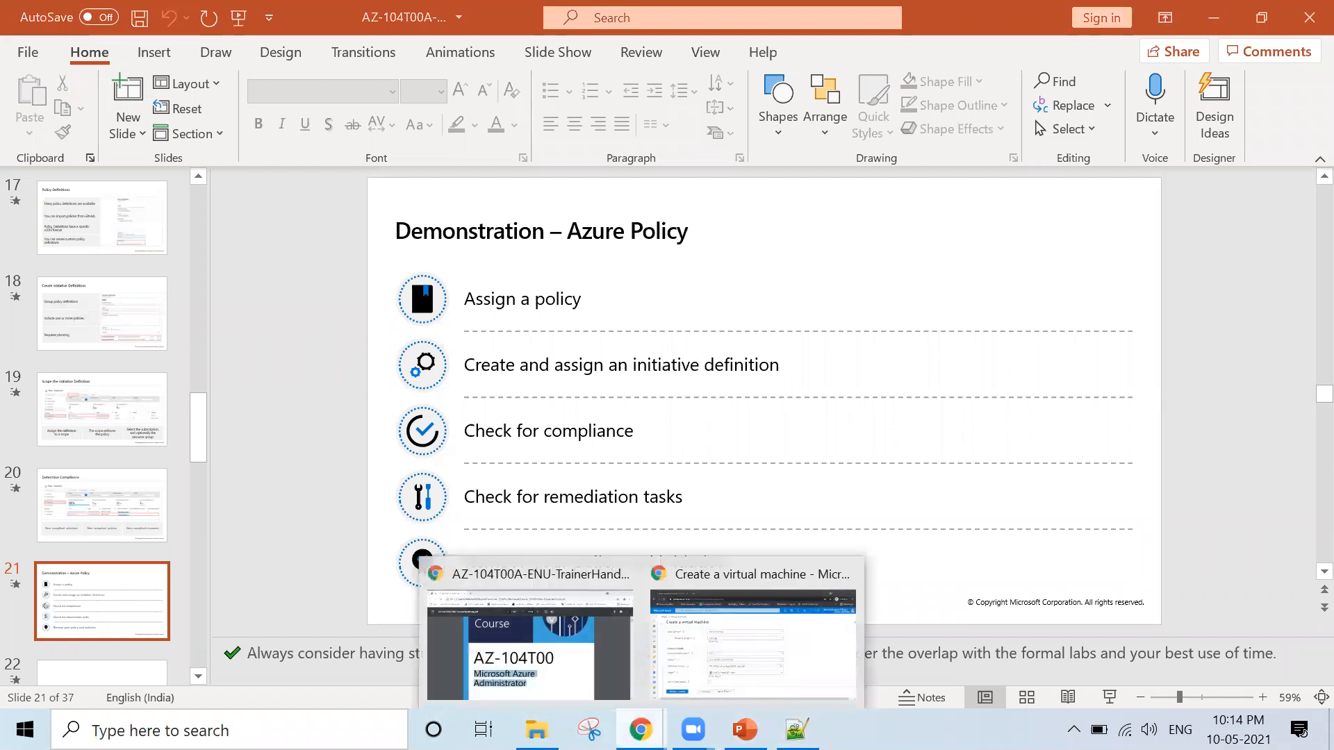
pyautogui.click(681, 688)
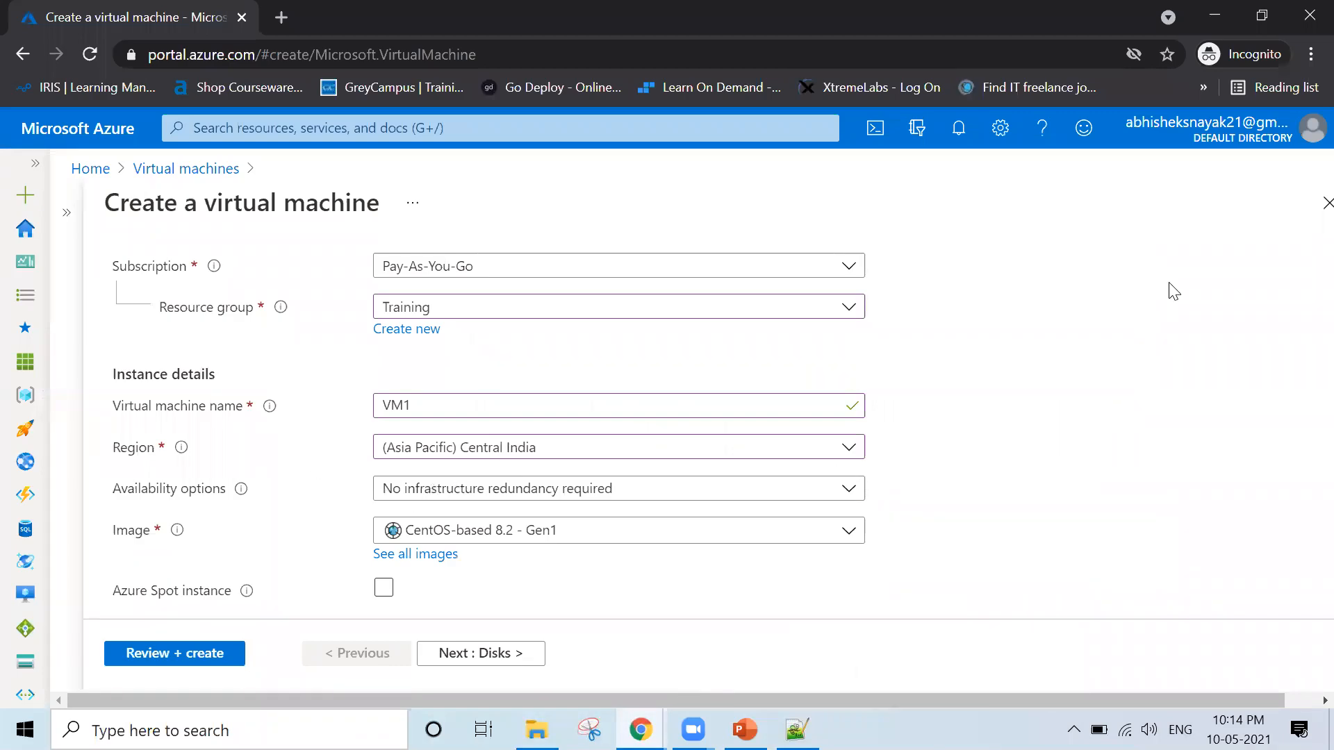
pyautogui.click(1310, 213)
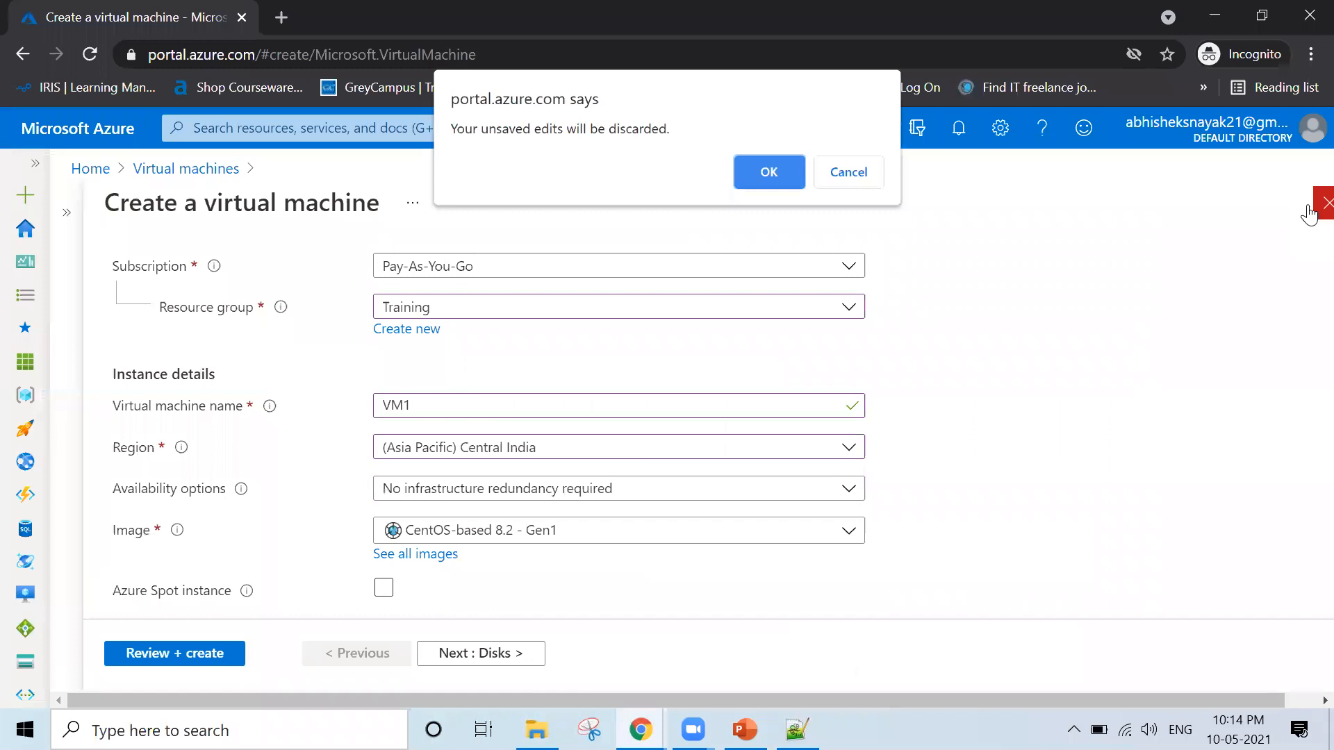
pyautogui.click(770, 173)
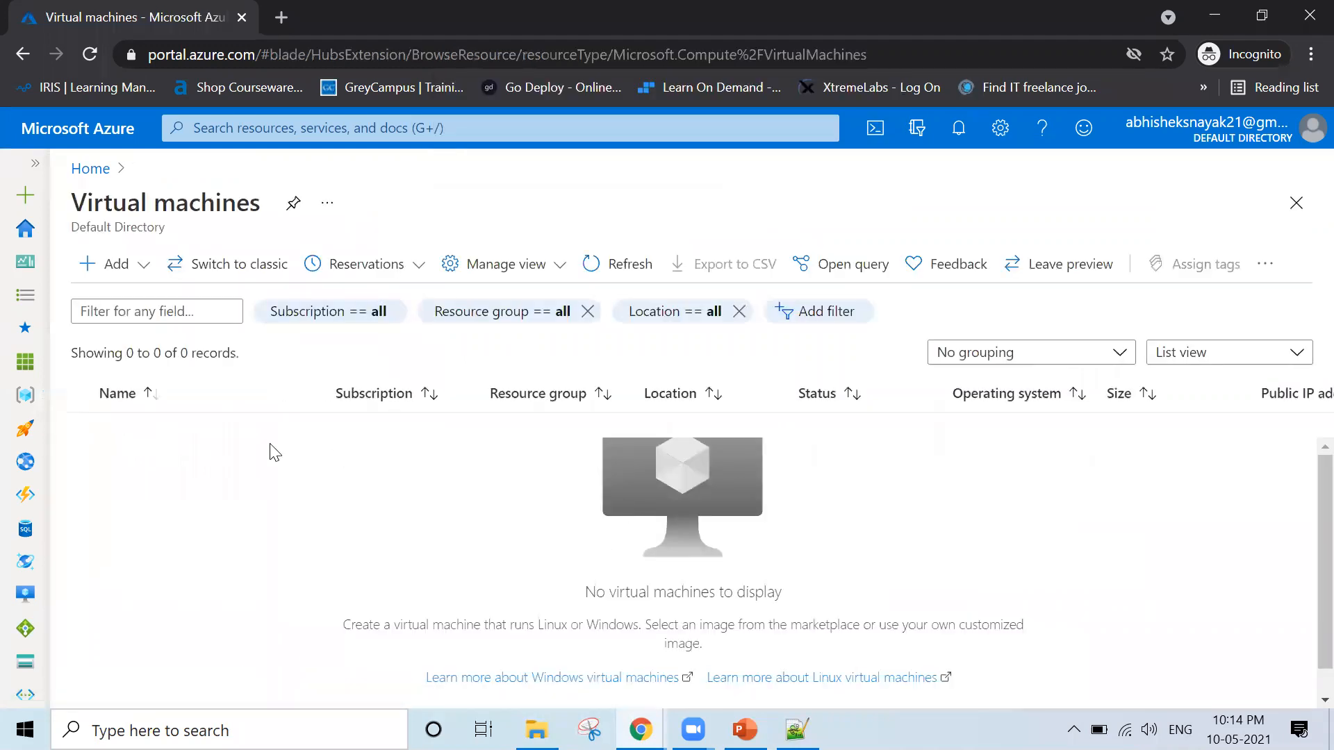
pyautogui.click(108, 177)
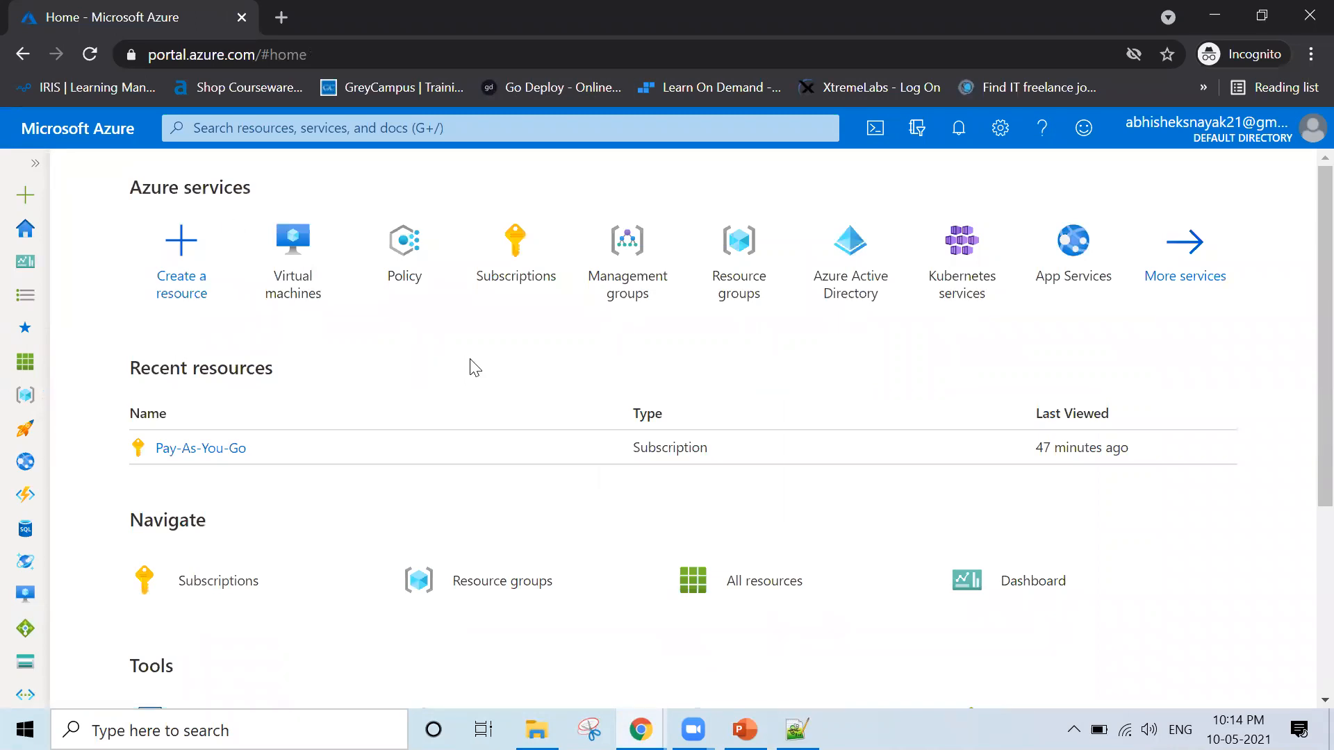
# Check the portal notification about the policy assignment and open the Policy service
pyautogui.click(960, 131)
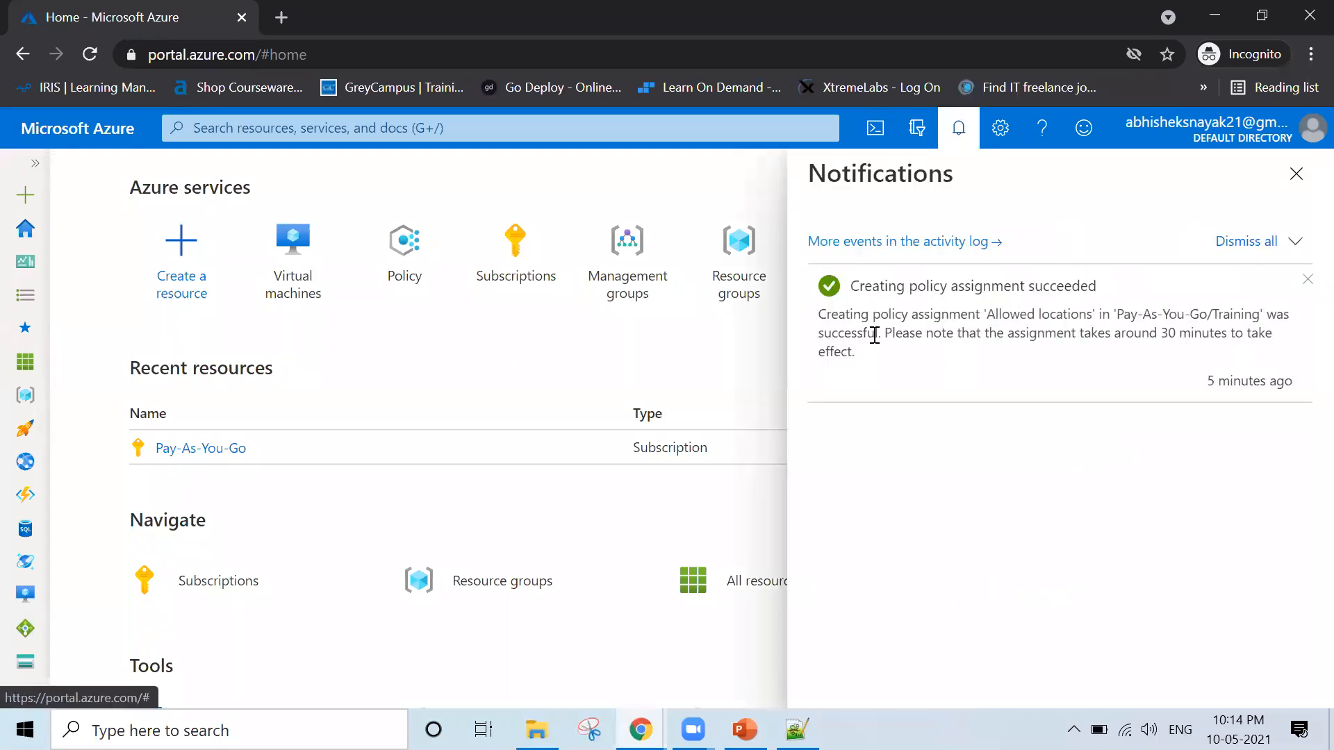
pyautogui.click(1297, 174)
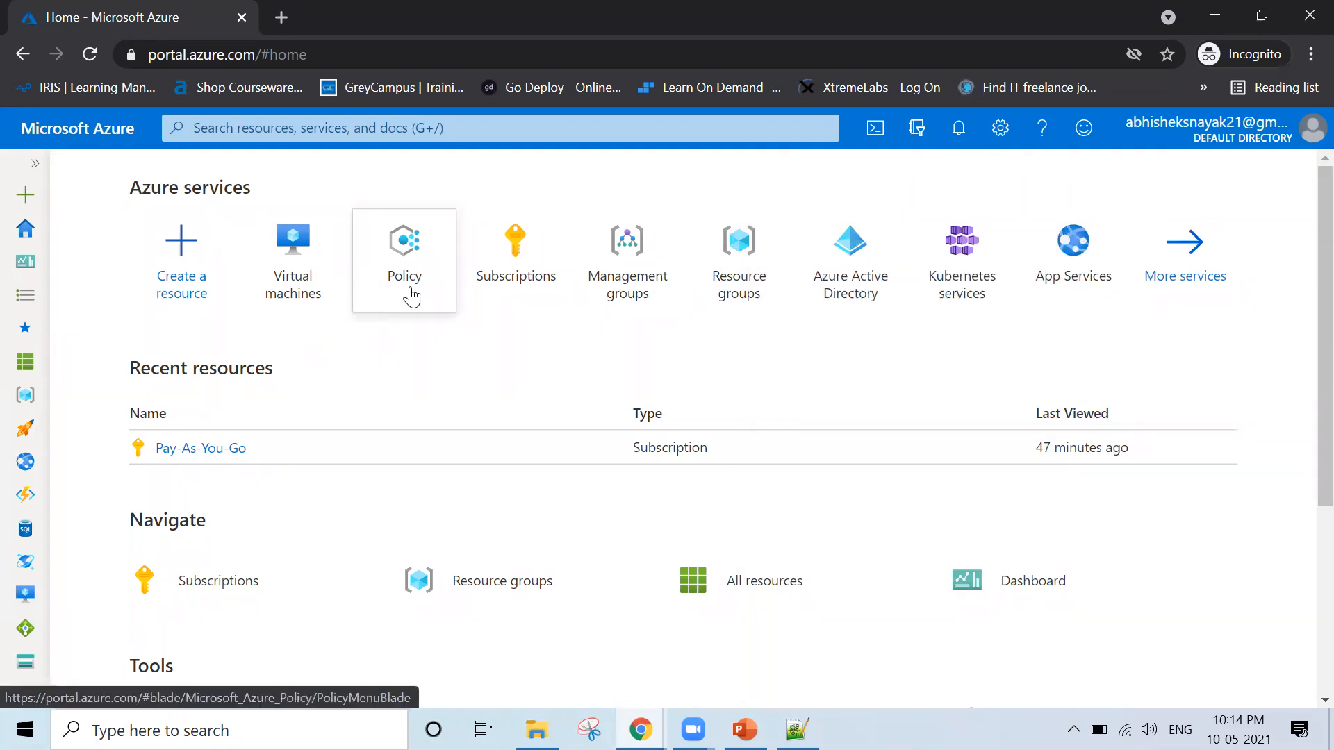
pyautogui.click(410, 293)
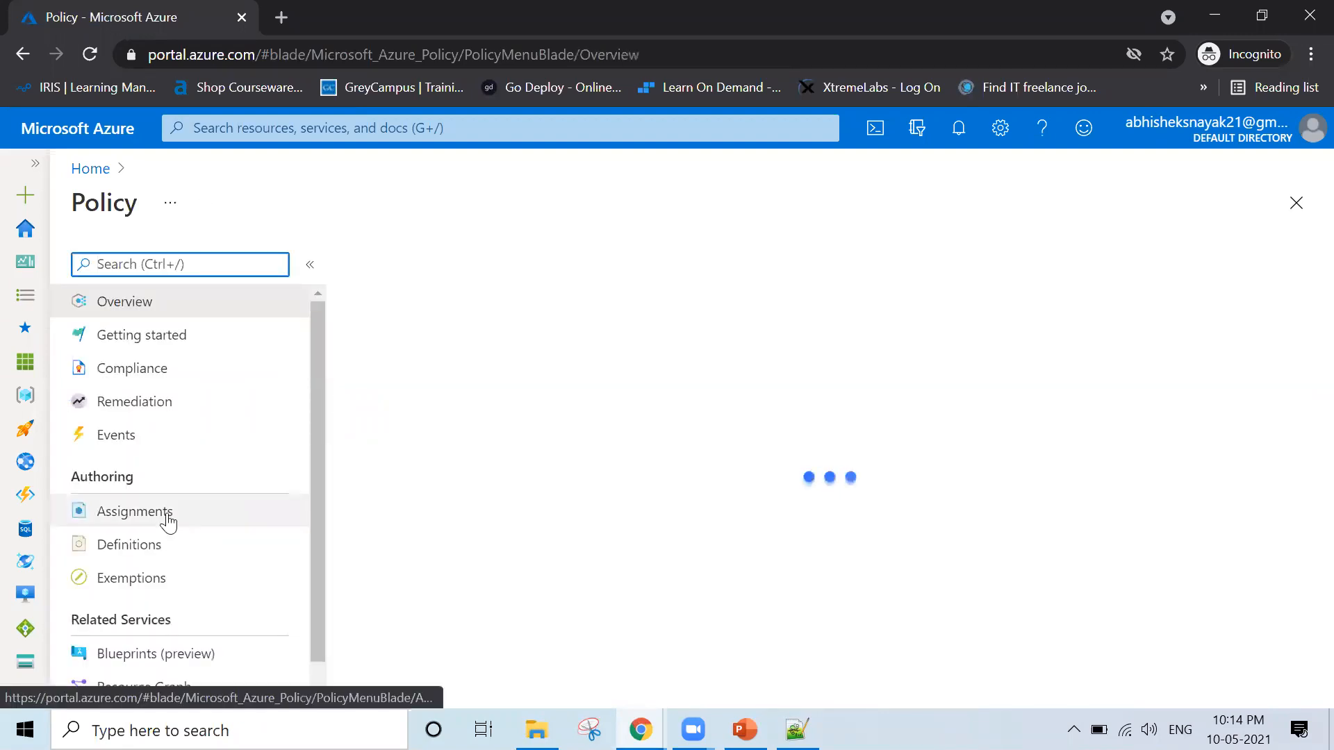
pyautogui.scroll(-1, 168, 523)
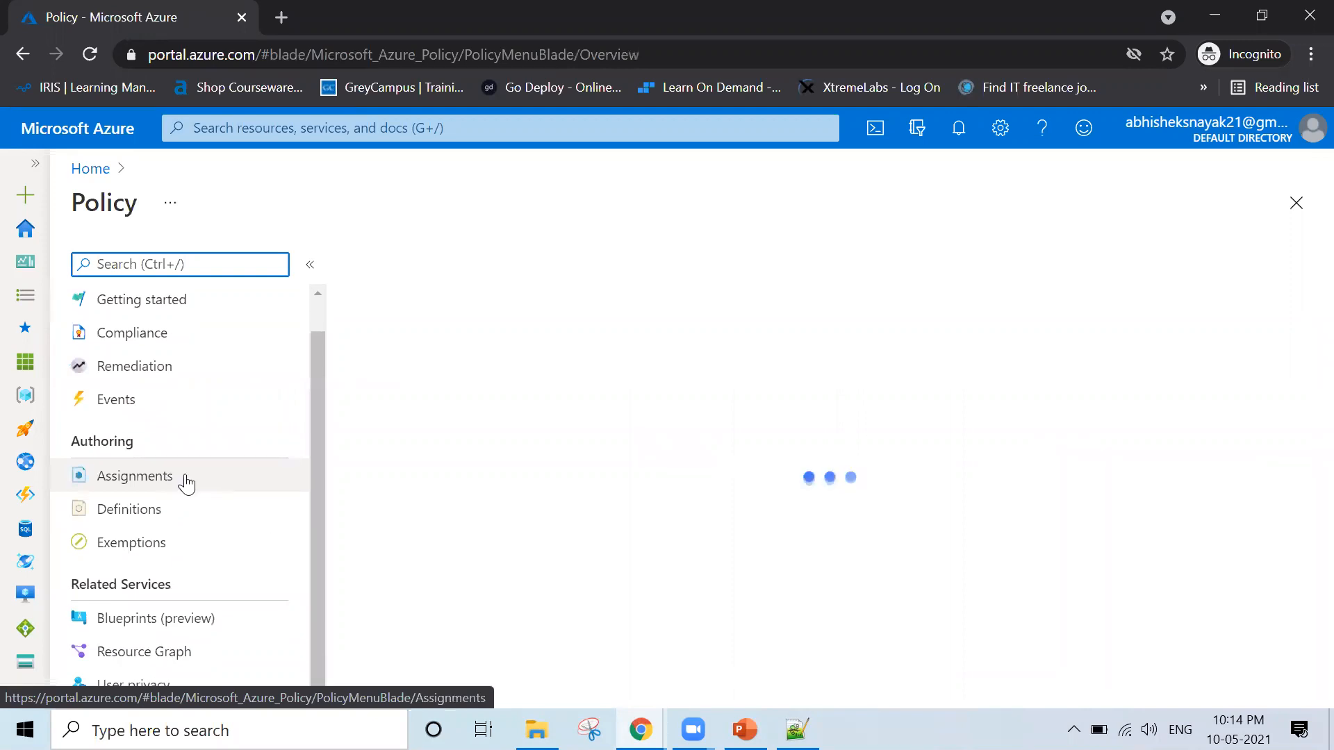
pyautogui.scroll(1, 166, 389)
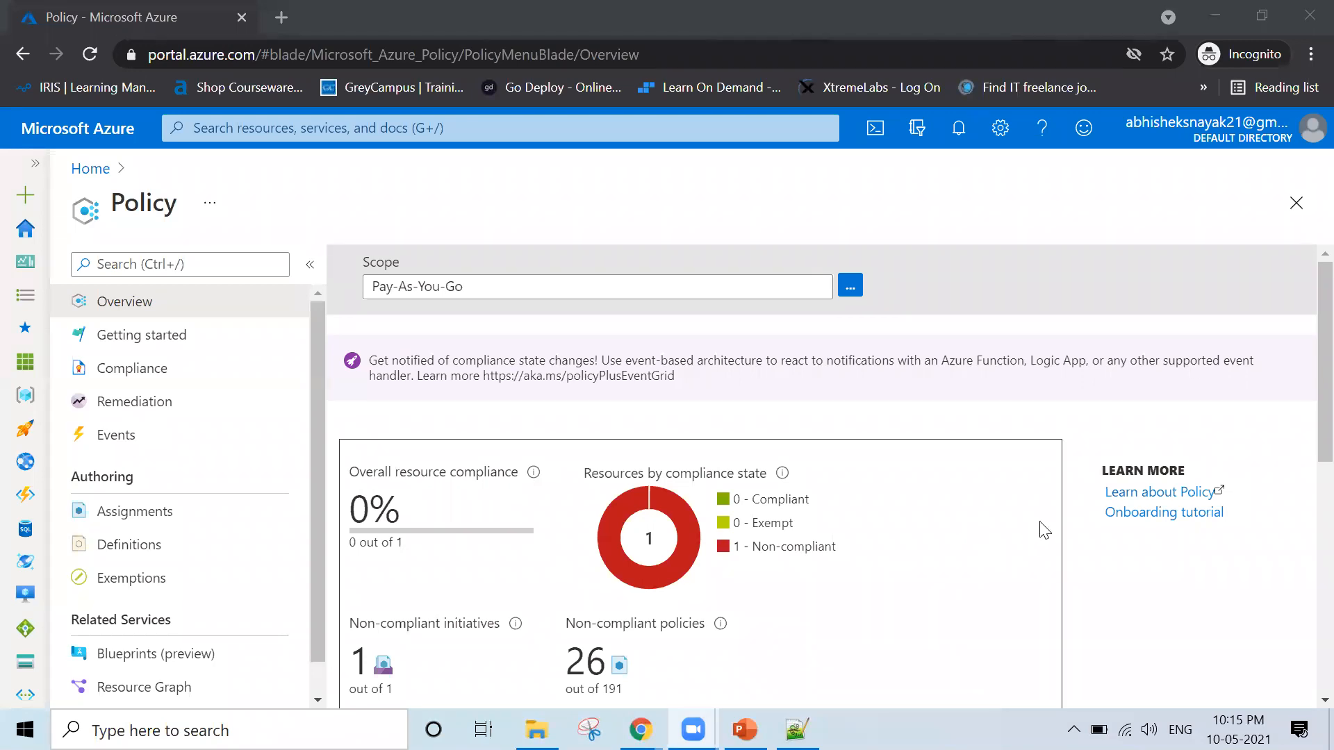
# Examine the Policy overview's compliance summary, assignment list and seven-day compliance chart for the Pay-As-You-Go scope
pyautogui.click(1033, 436)
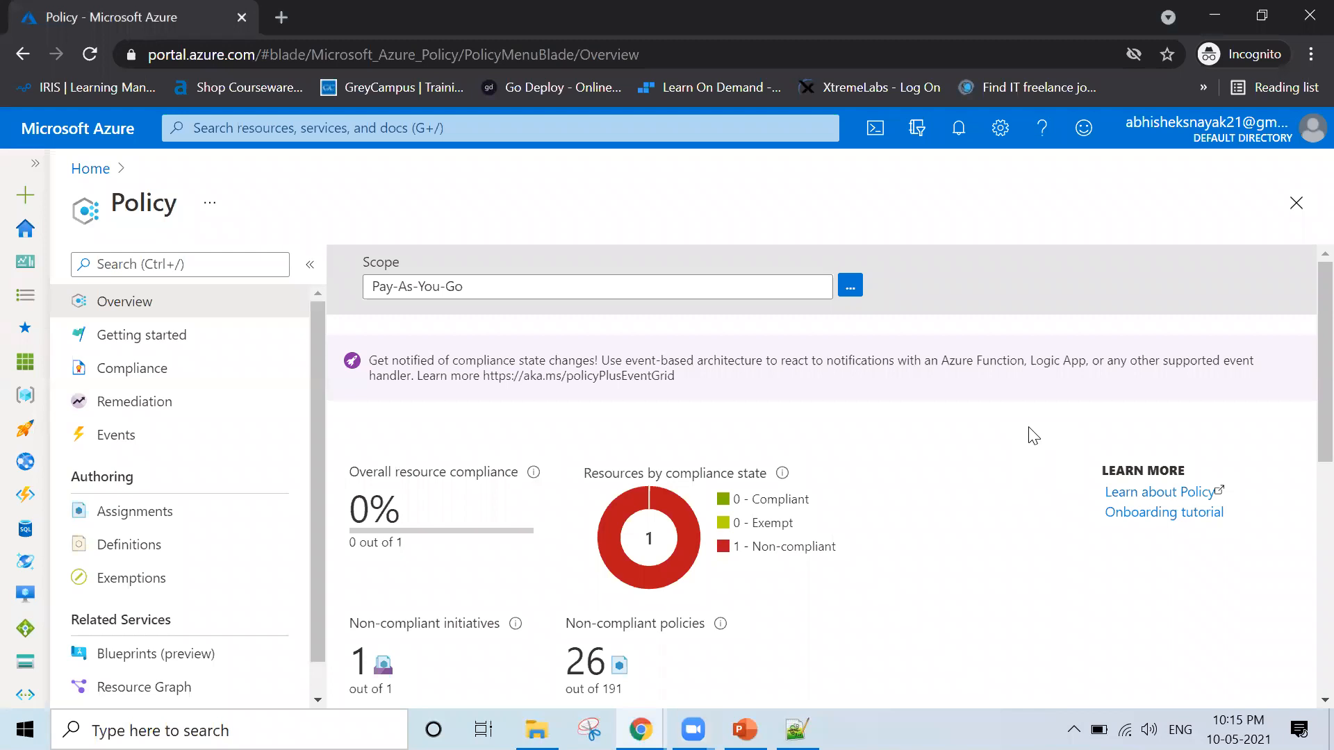
pyautogui.scroll(-5, 1033, 436)
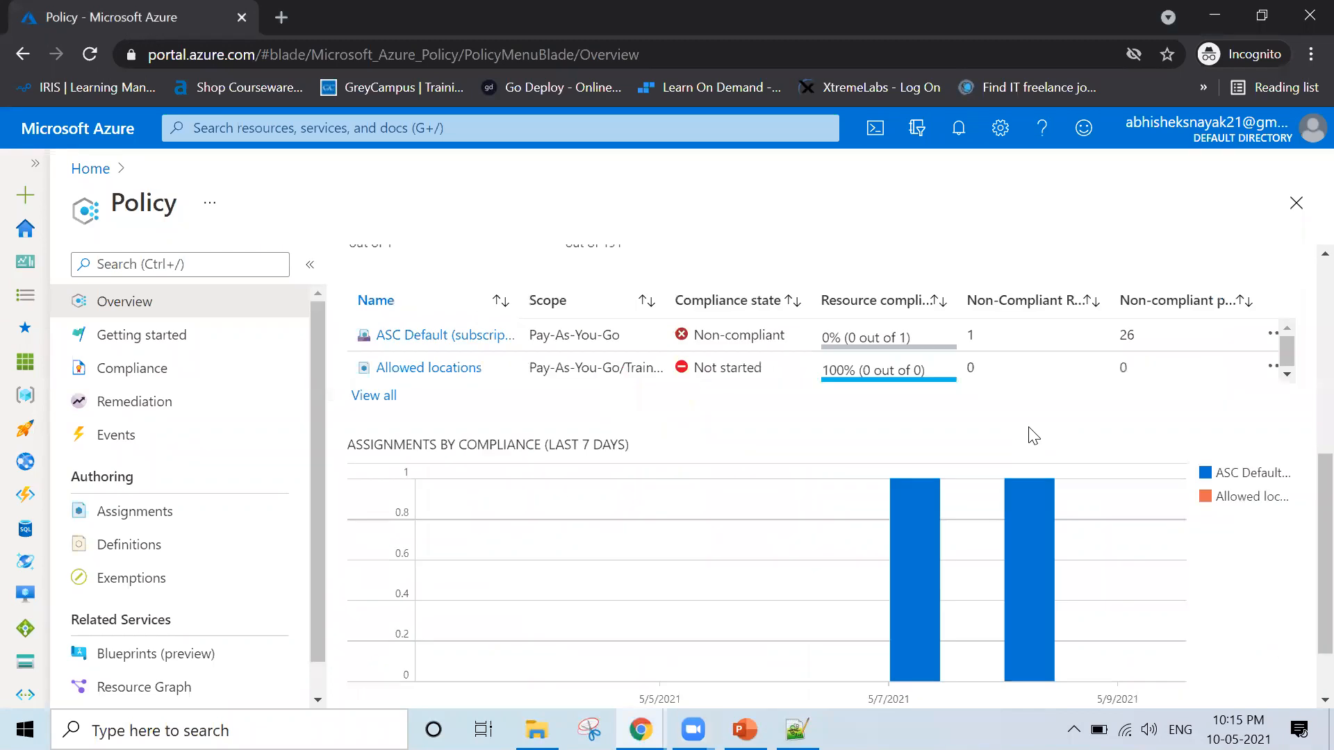
pyautogui.scroll(-1, 1029, 427)
pyautogui.scroll(6, 1029, 428)
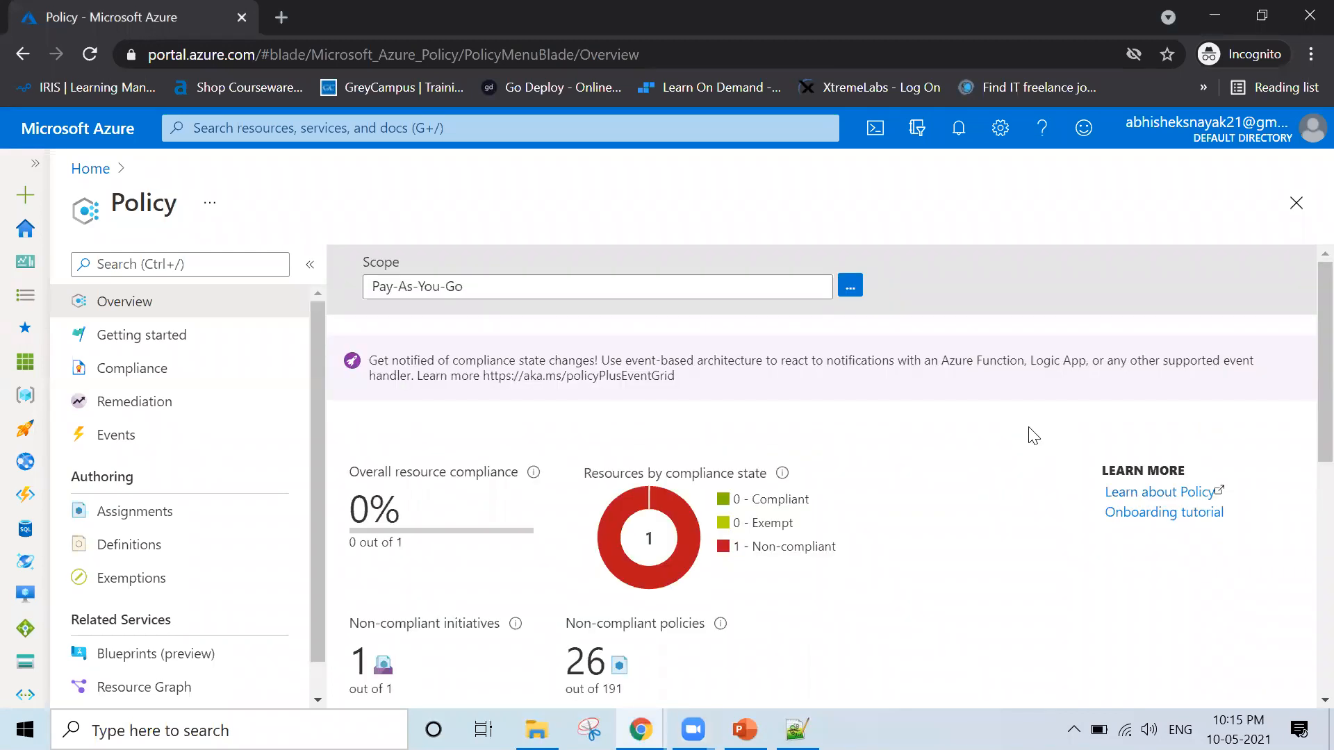
pyautogui.scroll(-4, 1029, 428)
pyautogui.scroll(2, 1034, 436)
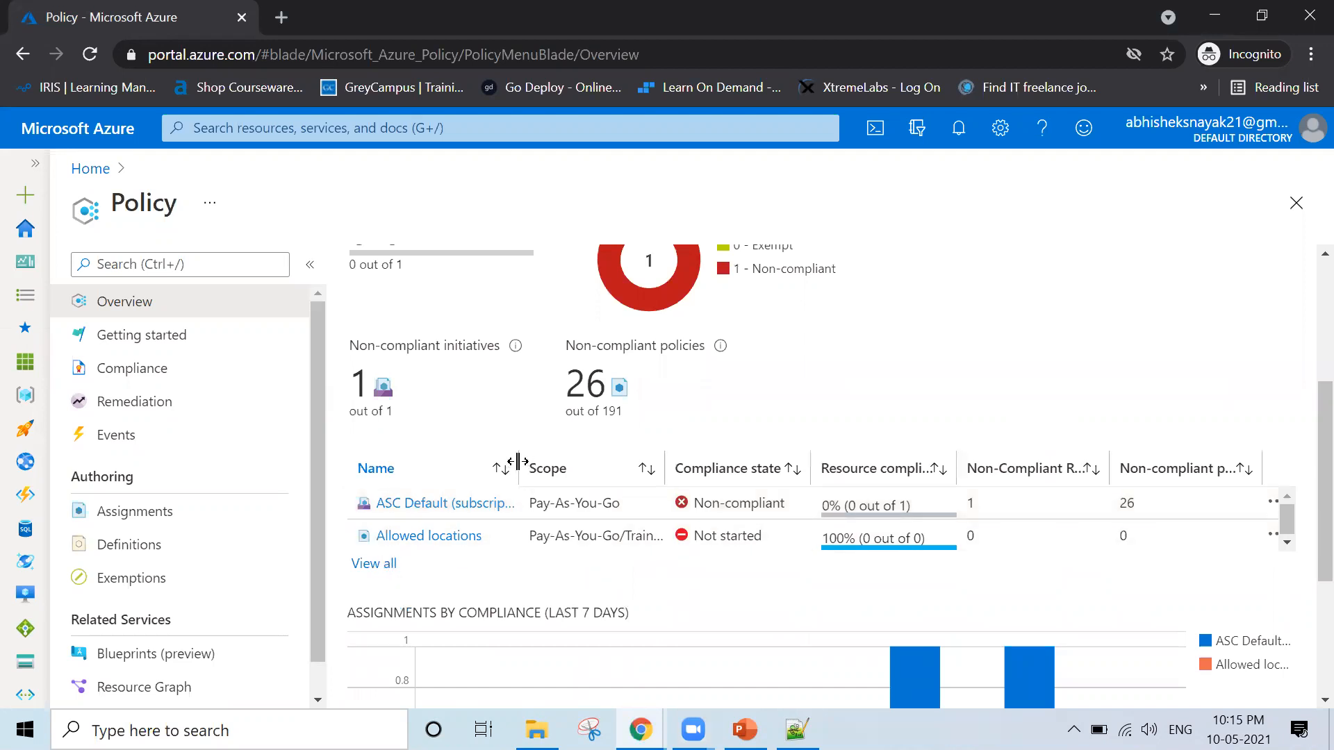
# Widen the Name column of the assignment list and inspect the compliance figures of the Allowed locations assignment
pyautogui.moveTo(519, 462); pyautogui.dragTo(590, 455)
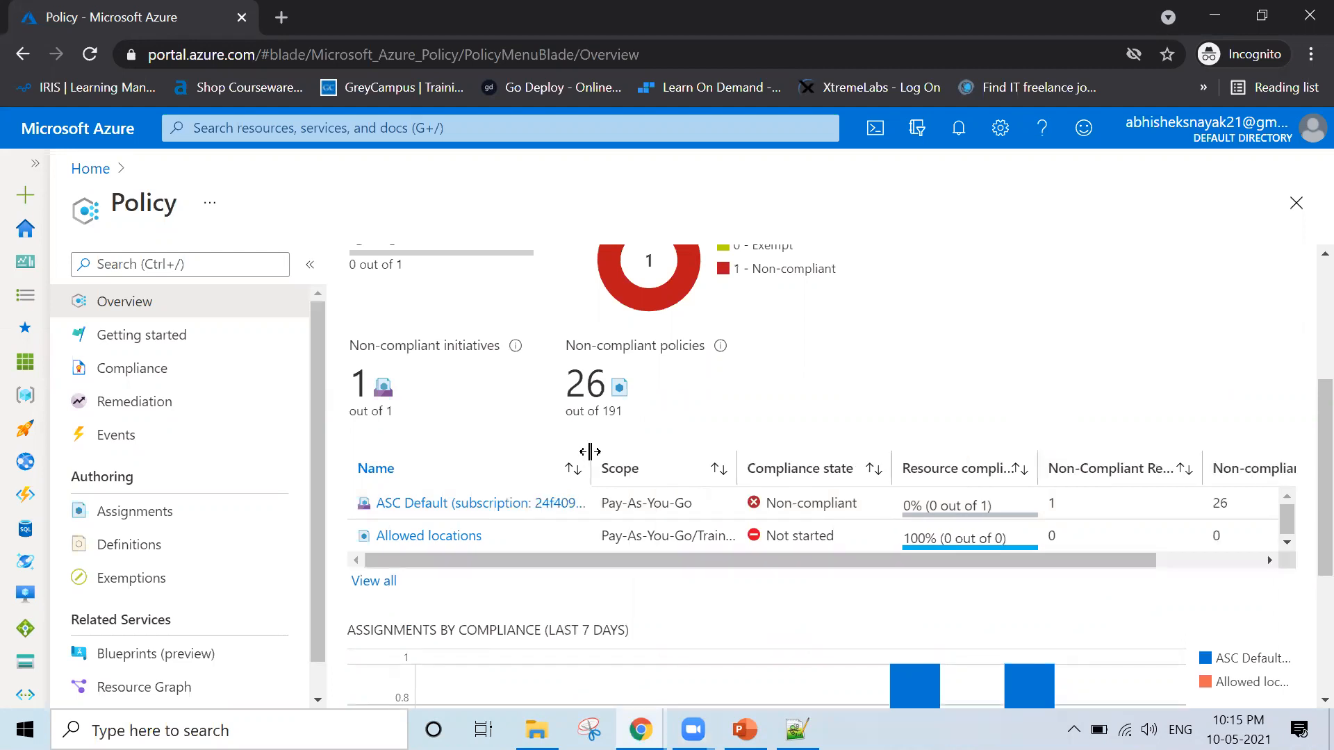
pyautogui.moveTo(842, 542); pyautogui.dragTo(756, 542)
pyautogui.moveTo(1065, 555); pyautogui.dragTo(1183, 559)
pyautogui.click(930, 536)
pyautogui.doubleClick(1097, 536)
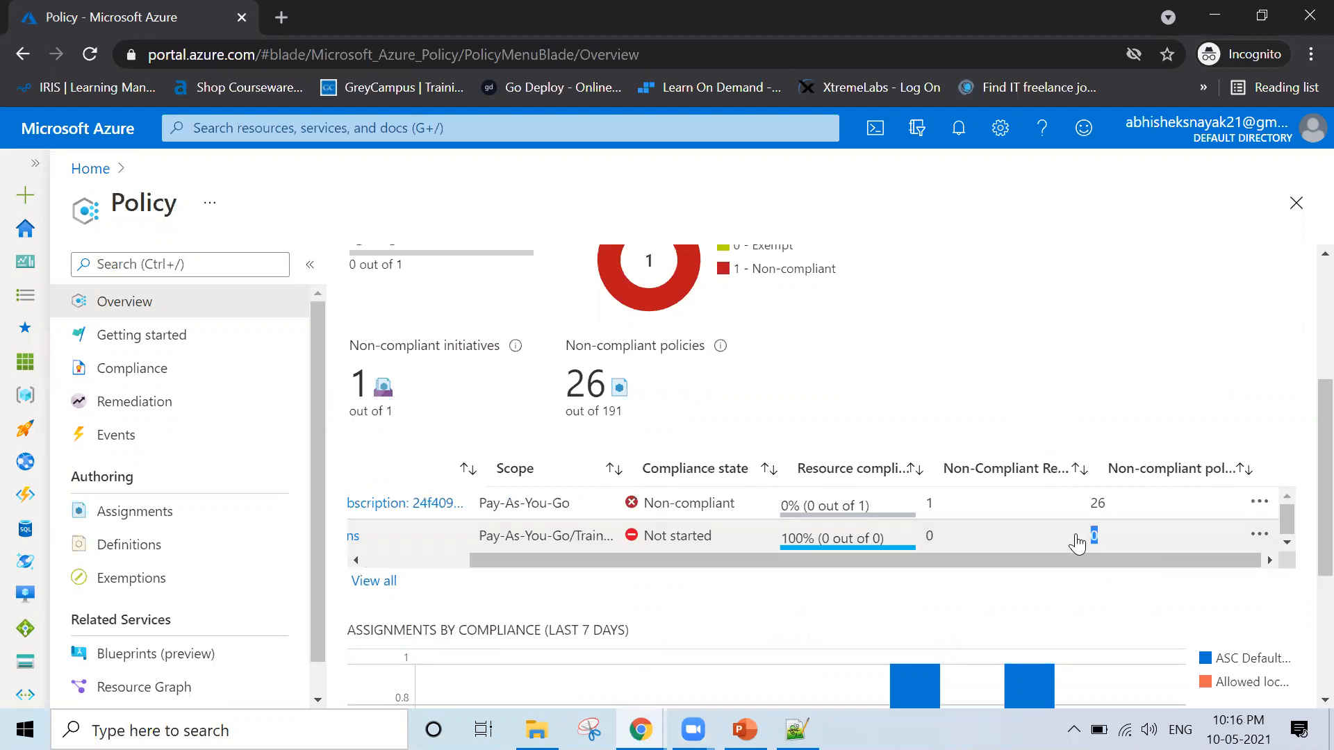
pyautogui.moveTo(1039, 557); pyautogui.dragTo(751, 610)
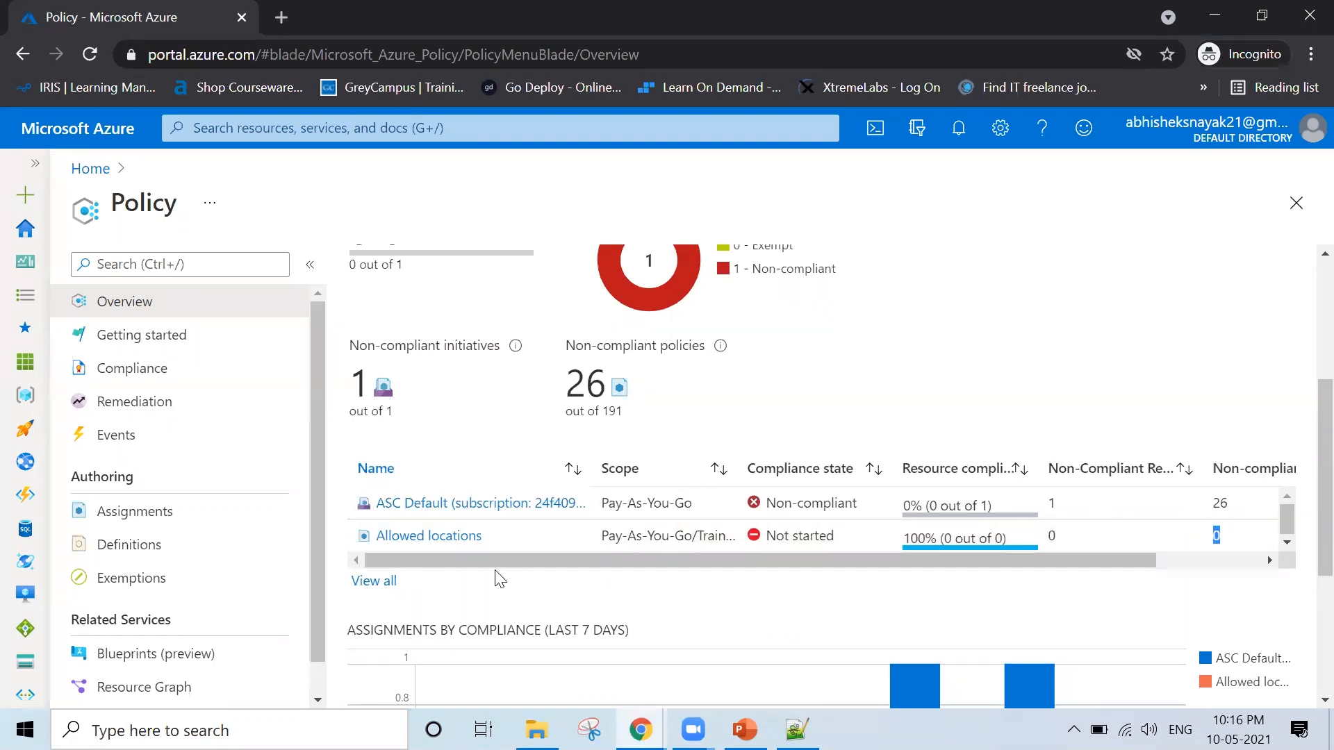
# Open the full list of policy assignments on the Compliance page and examine the compliance summary and assignment rows
pyautogui.click(374, 582)
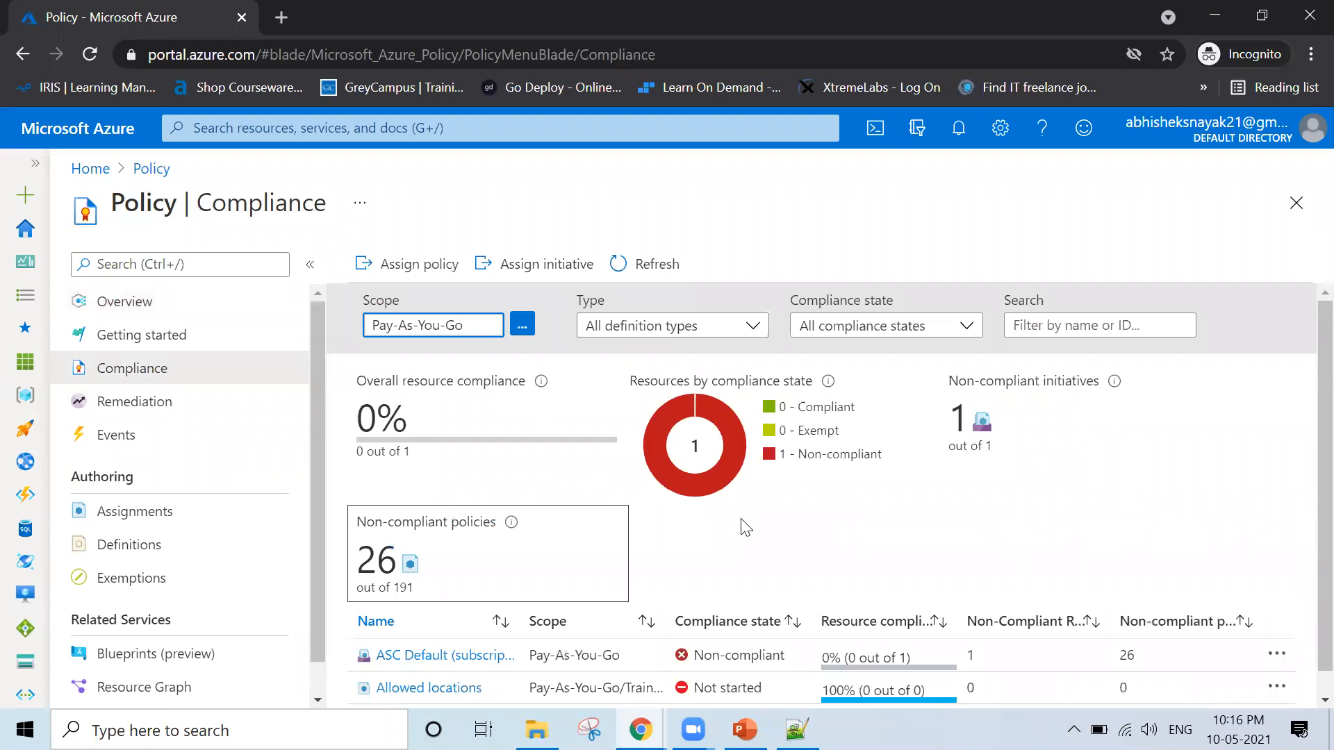
pyautogui.scroll(-1, 1234, 526)
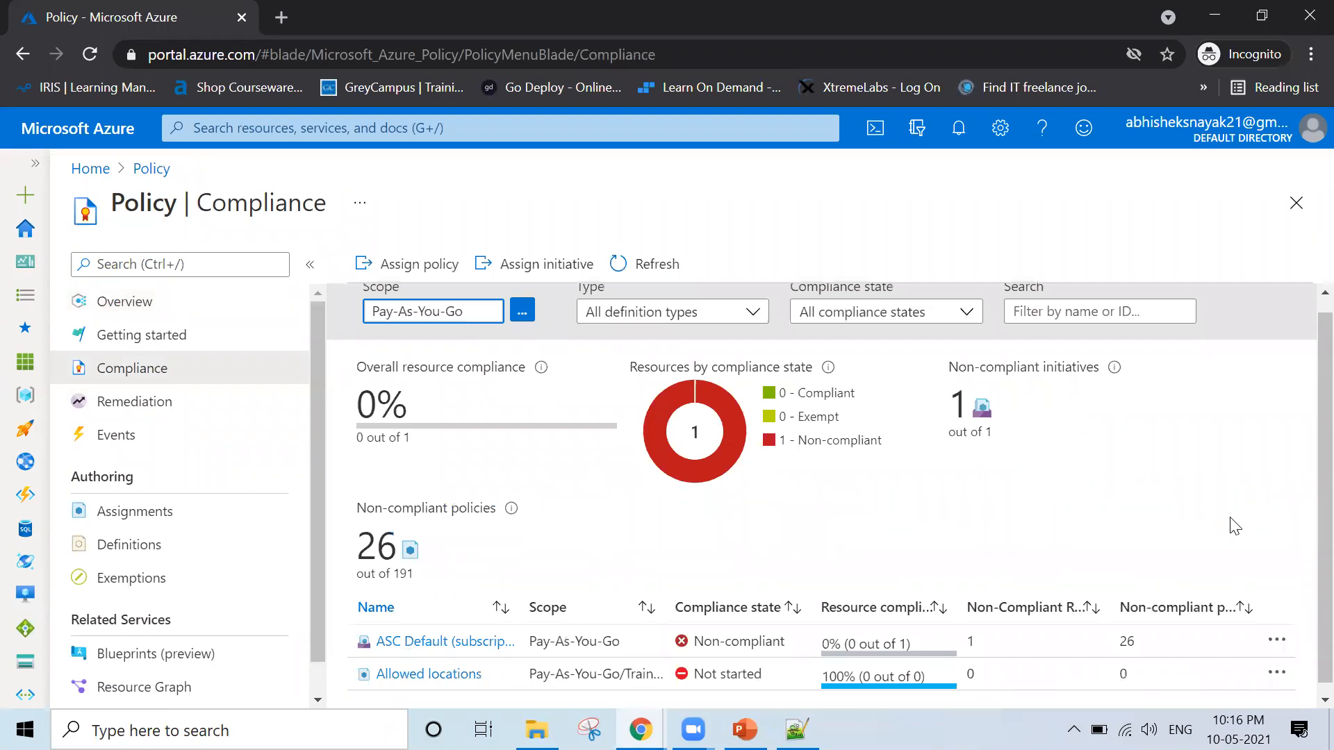
pyautogui.scroll(-1, 1286, 634)
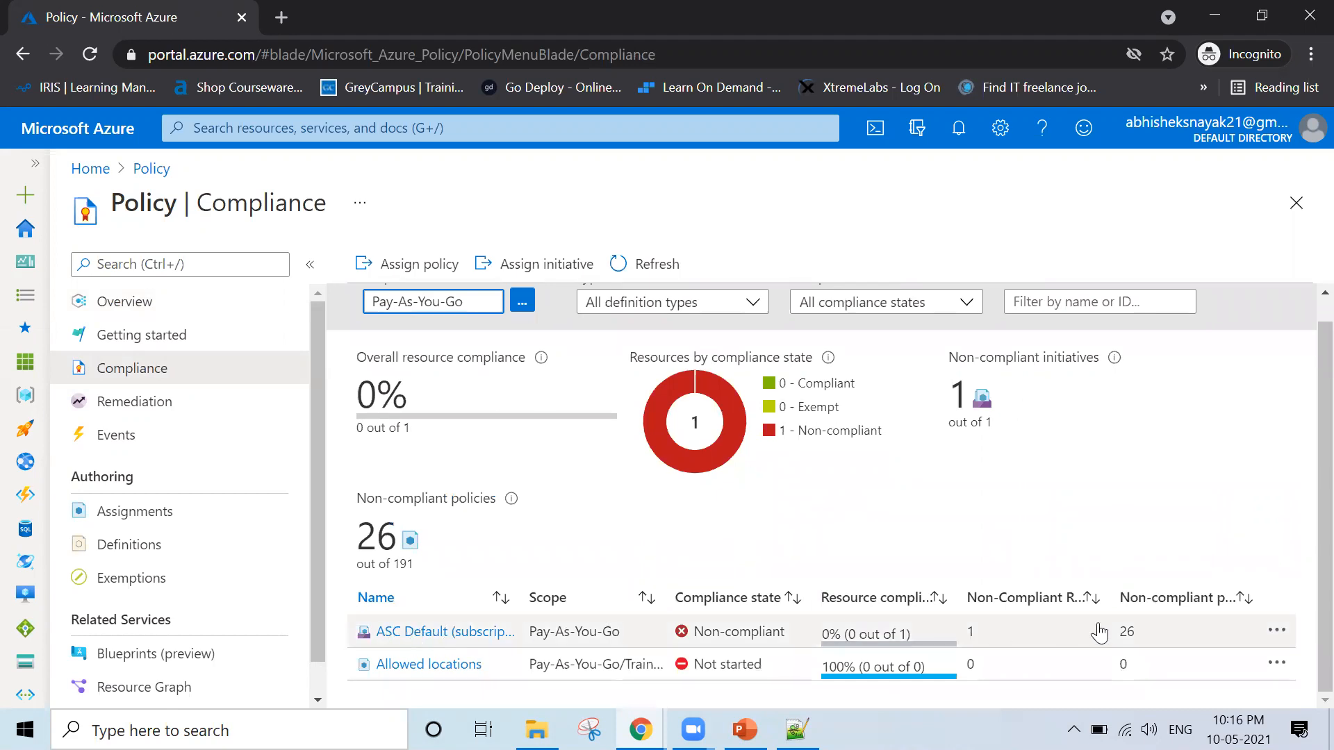
# Check the actions available for the ASC Default assignment, dismiss them and open that assignment's compliance details
pyautogui.click(1284, 636)
pyautogui.click(1284, 634)
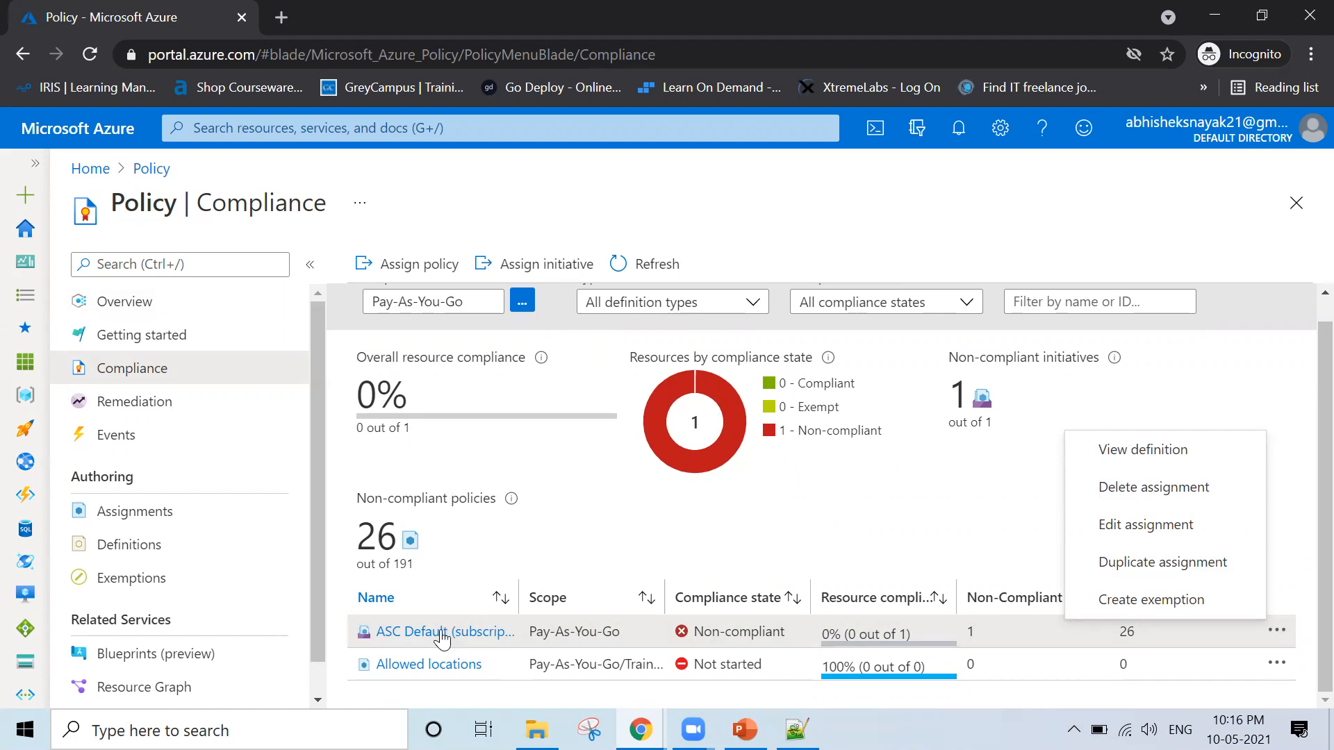
pyautogui.click(424, 643)
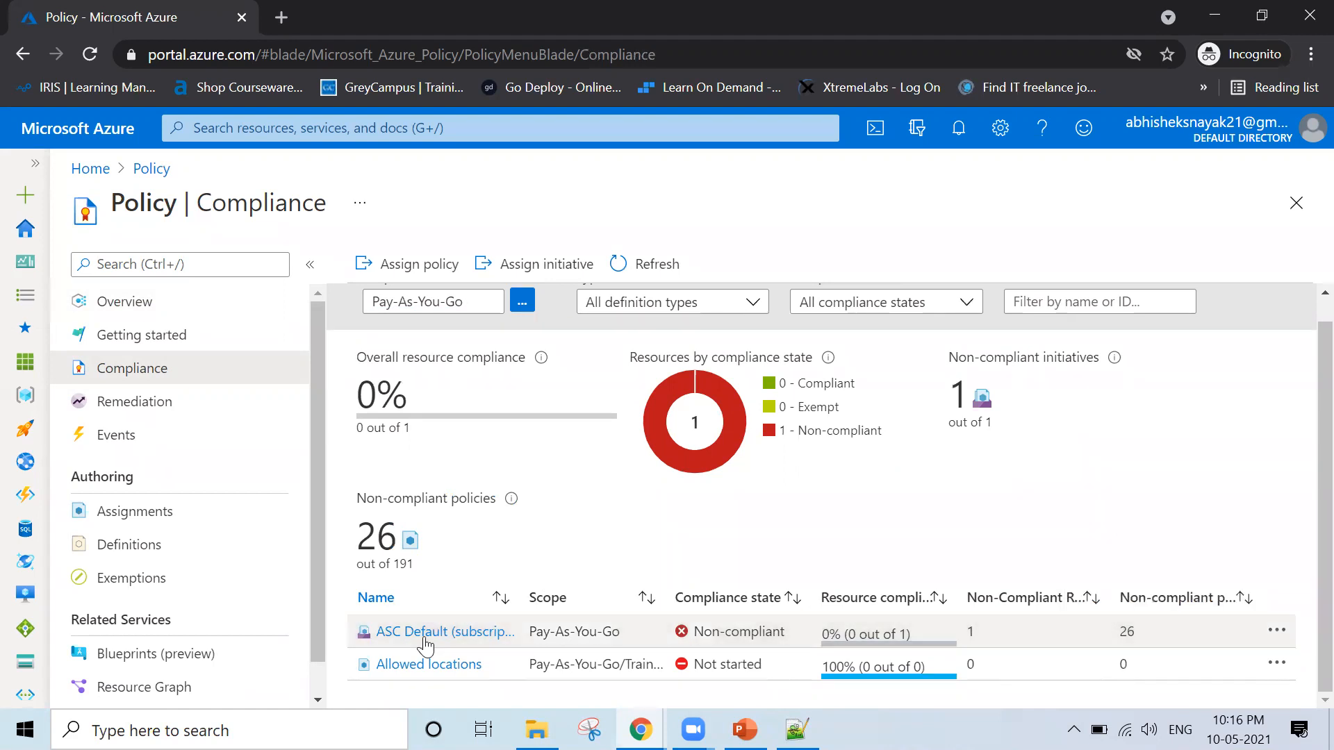
pyautogui.click(435, 632)
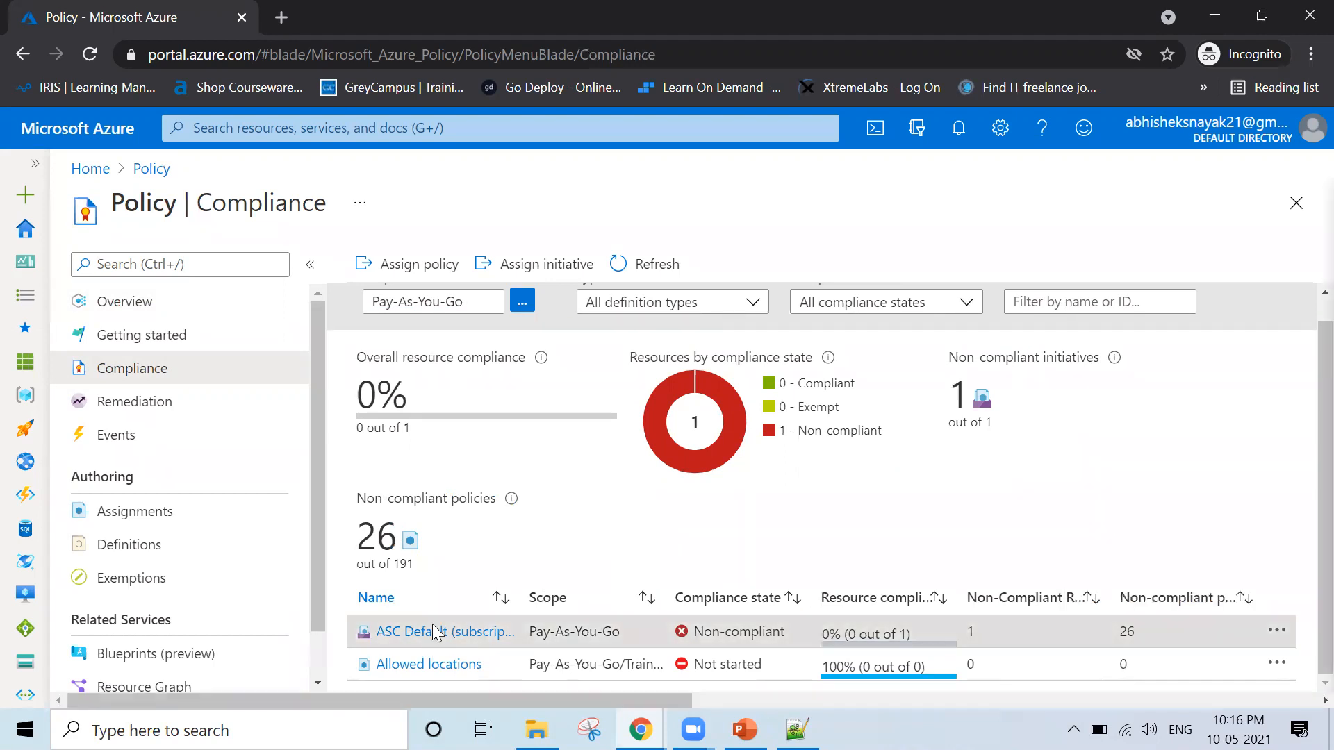
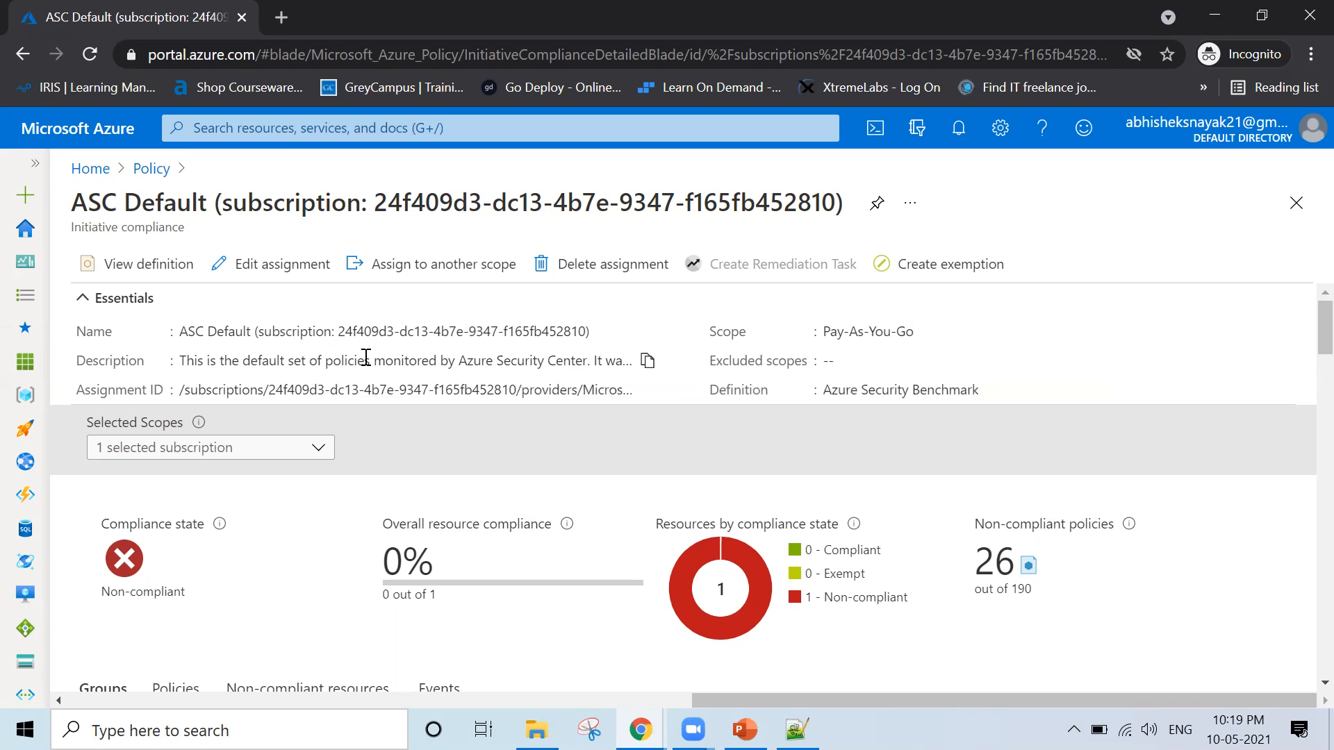
# Review the control groups in the ASC Default initiative compliance details, then close that page
pyautogui.scroll(-5, 366, 358)
pyautogui.scroll(-1, 366, 367)
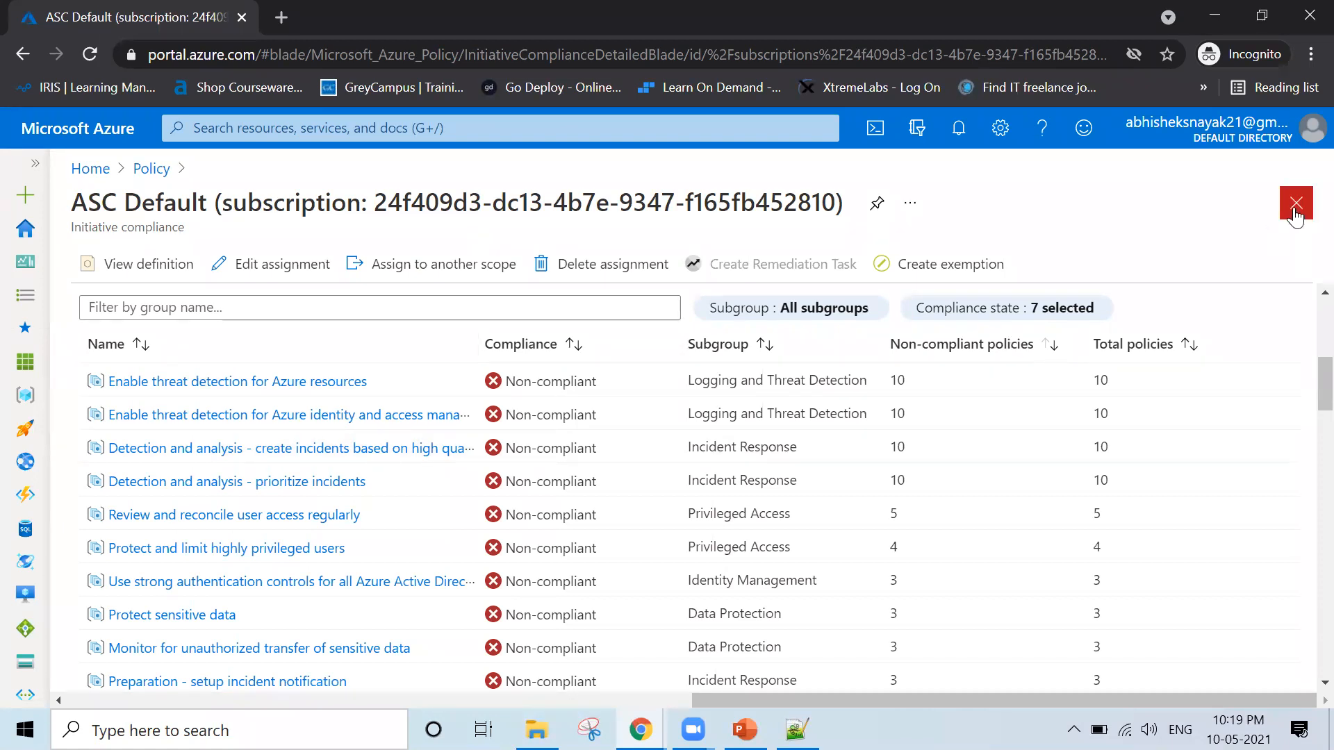
pyautogui.click(1296, 214)
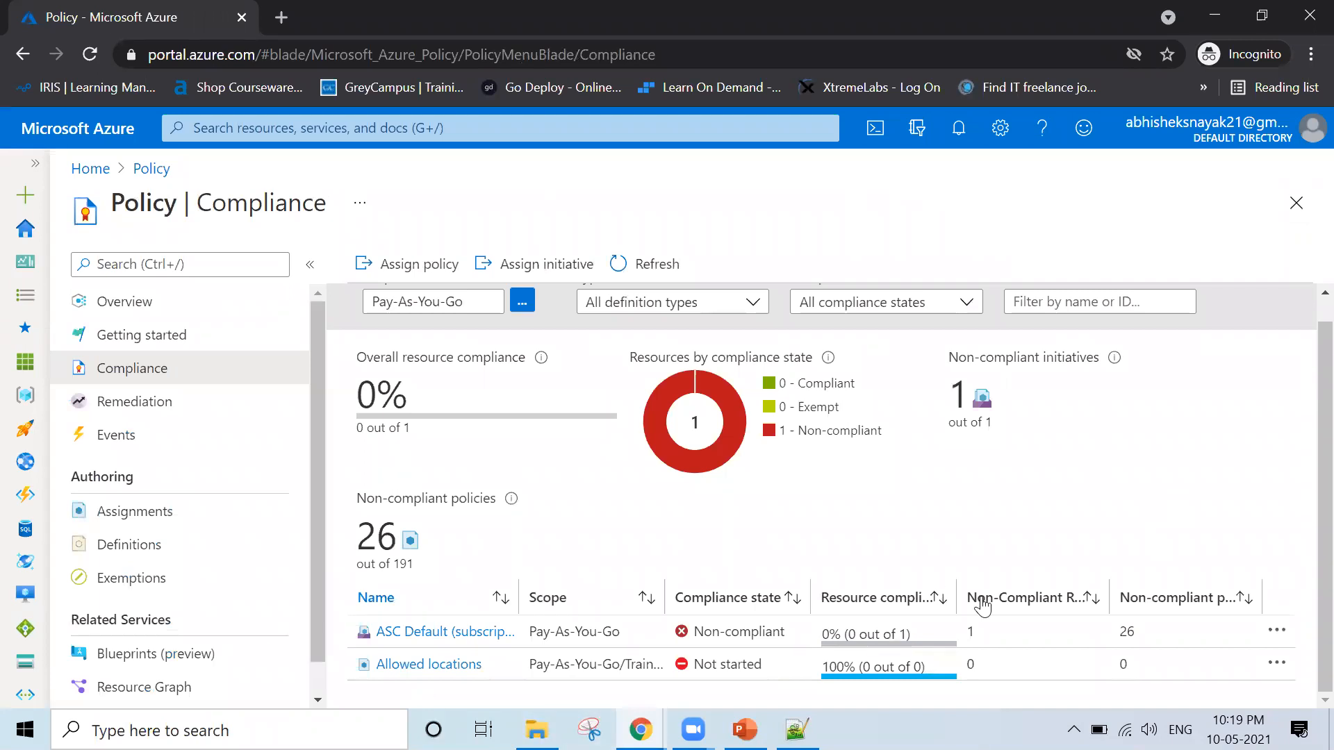
# Delete the ASC Default assignment from the Pay-As-You-Go scope in the compliance list
pyautogui.click(1277, 634)
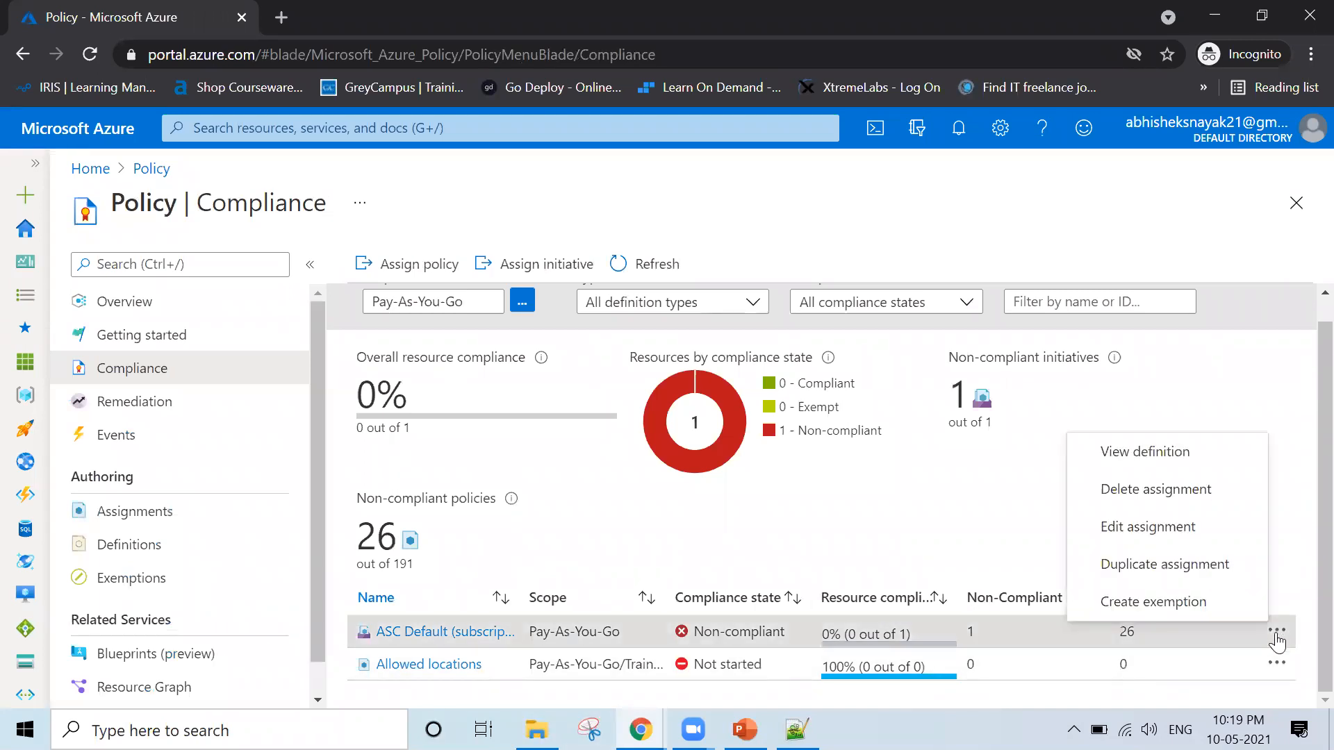
pyautogui.click(1173, 495)
pyautogui.click(408, 578)
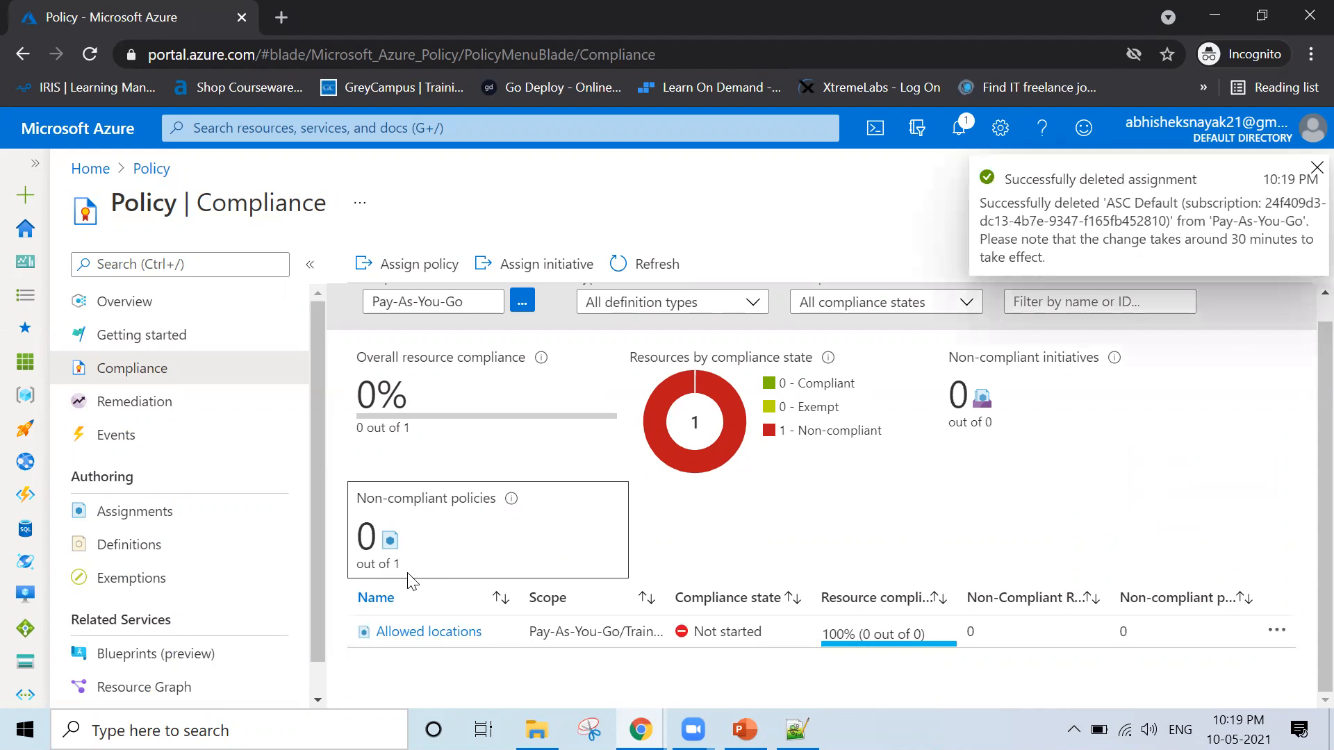
# Open the Allowed locations assignment's compliance details, examine its summary and resource compliance list, and close the page
pyautogui.click(413, 635)
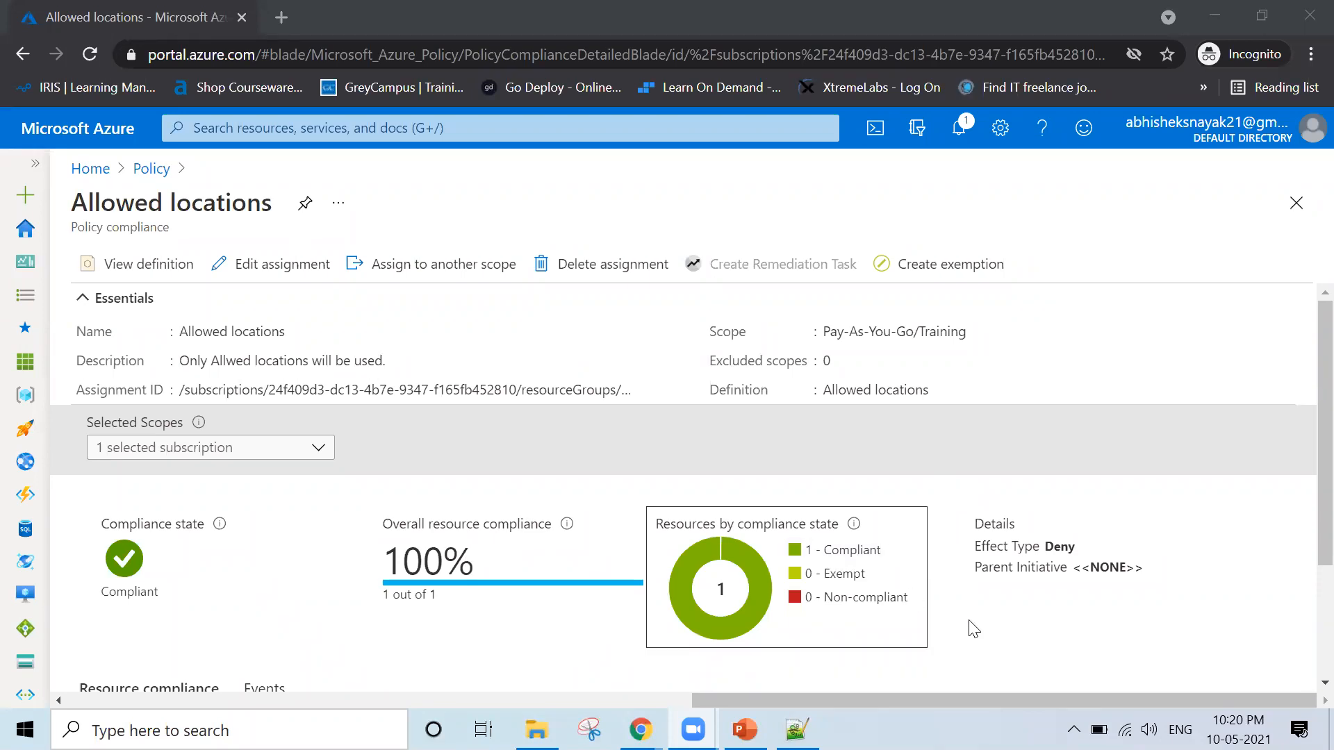
pyautogui.scroll(-2, 973, 629)
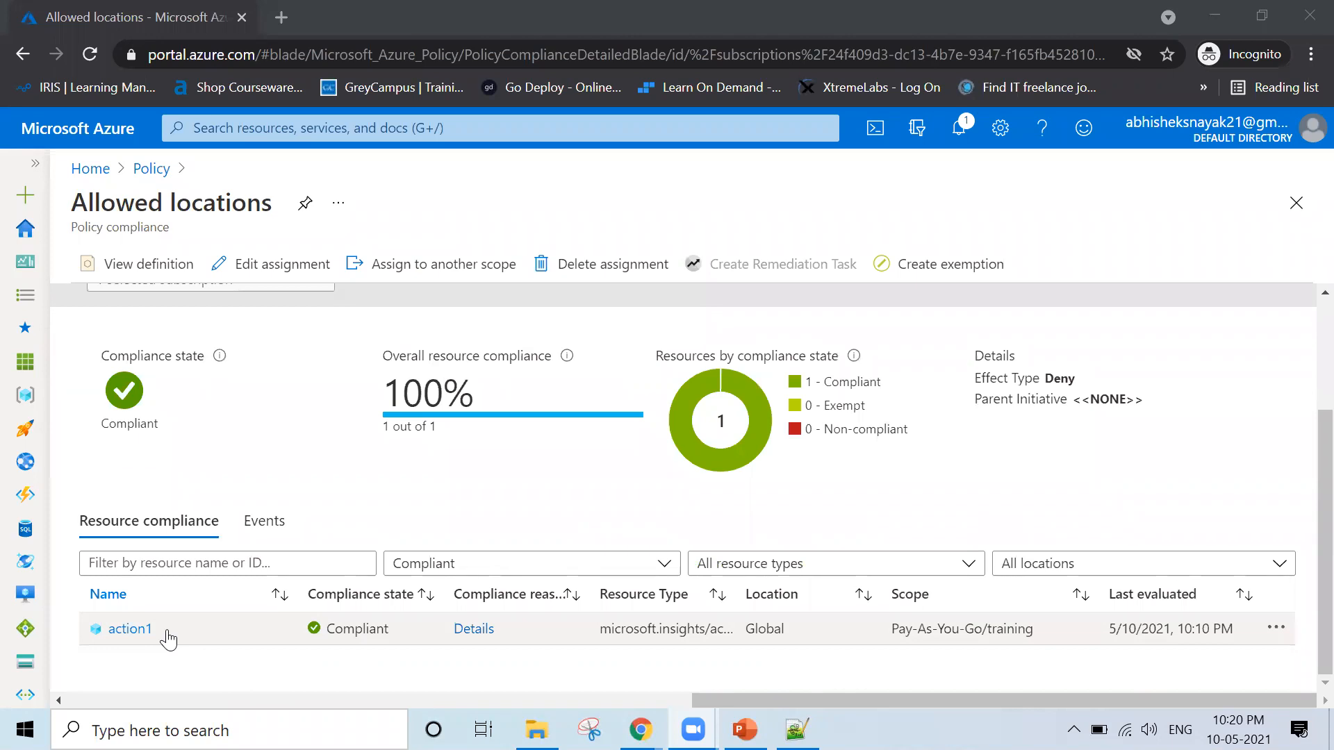
pyautogui.moveTo(168, 640); pyautogui.dragTo(84, 643)
pyautogui.moveTo(169, 666); pyautogui.dragTo(408, 649)
pyautogui.click(421, 685)
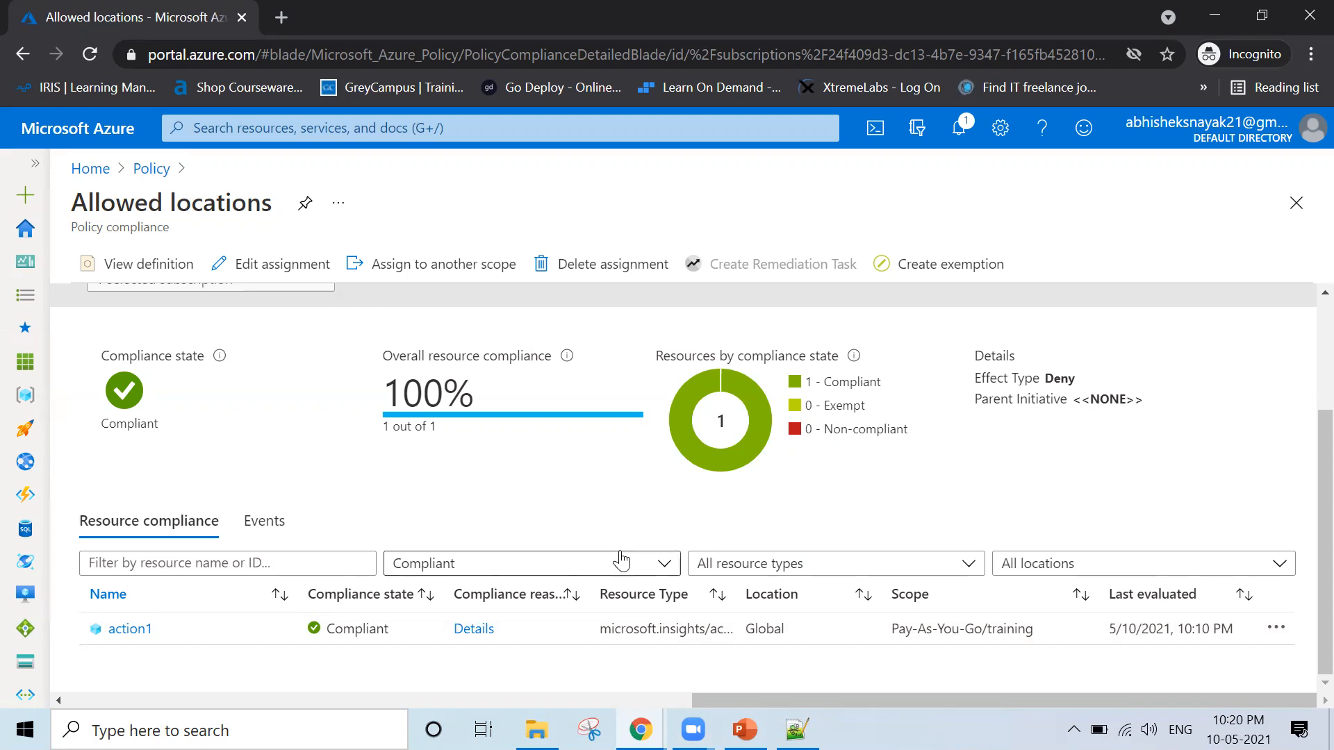
pyautogui.scroll(2, 621, 561)
pyautogui.scroll(-2, 619, 557)
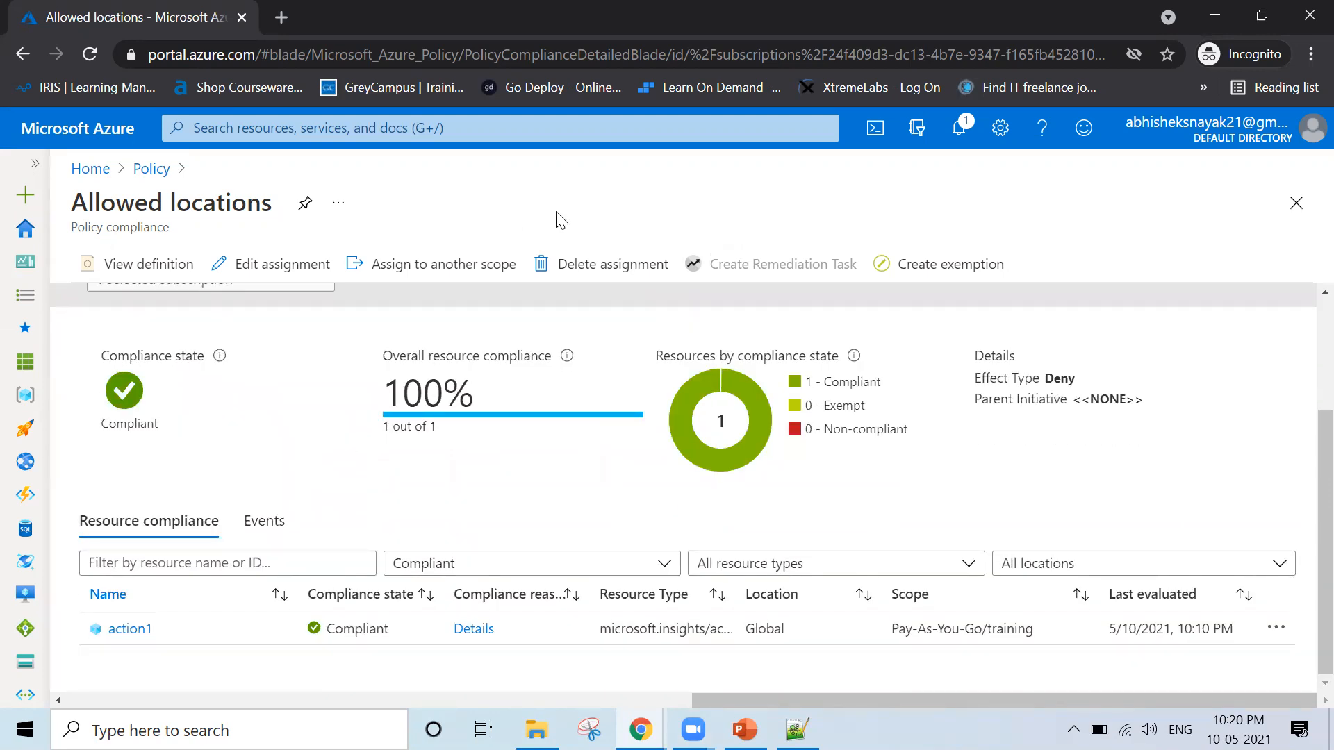
pyautogui.click(1296, 202)
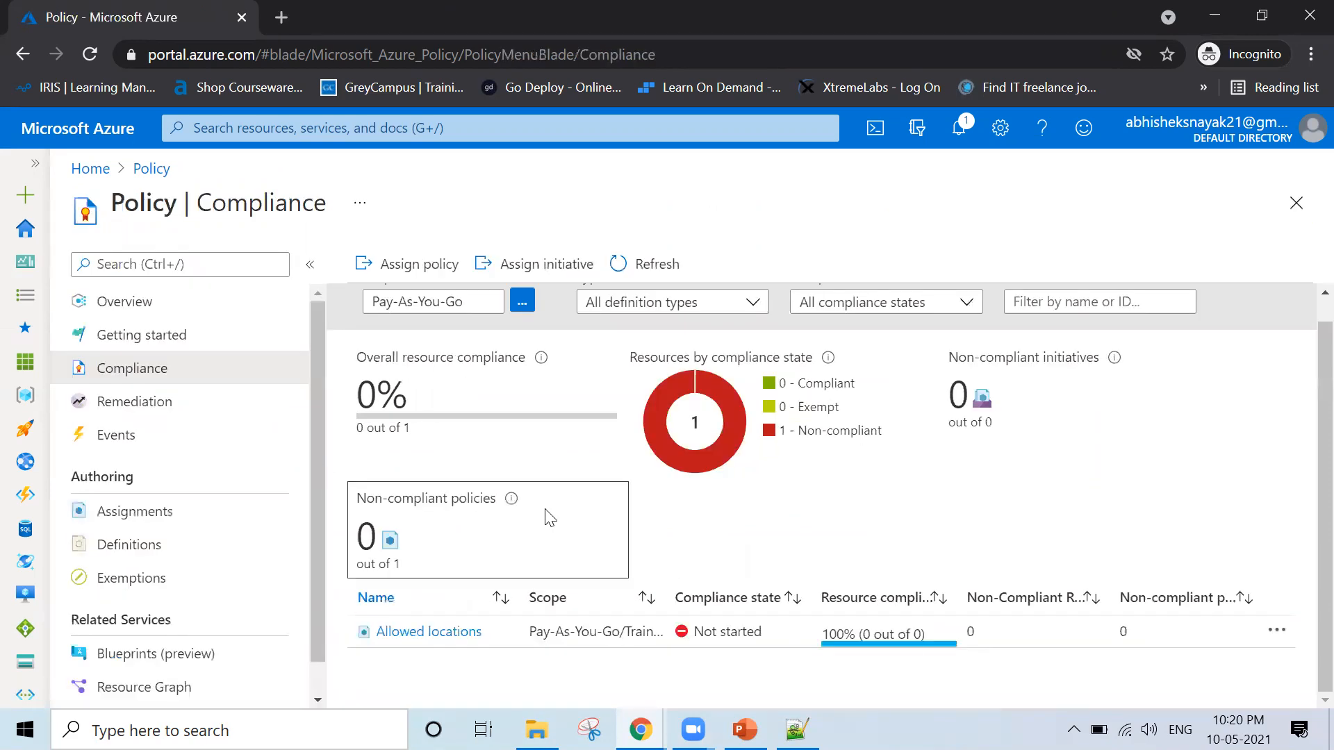
# Open the policy definitions list, filter it by "administrator" and widen the Name column to read the full definition names
pyautogui.click(166, 551)
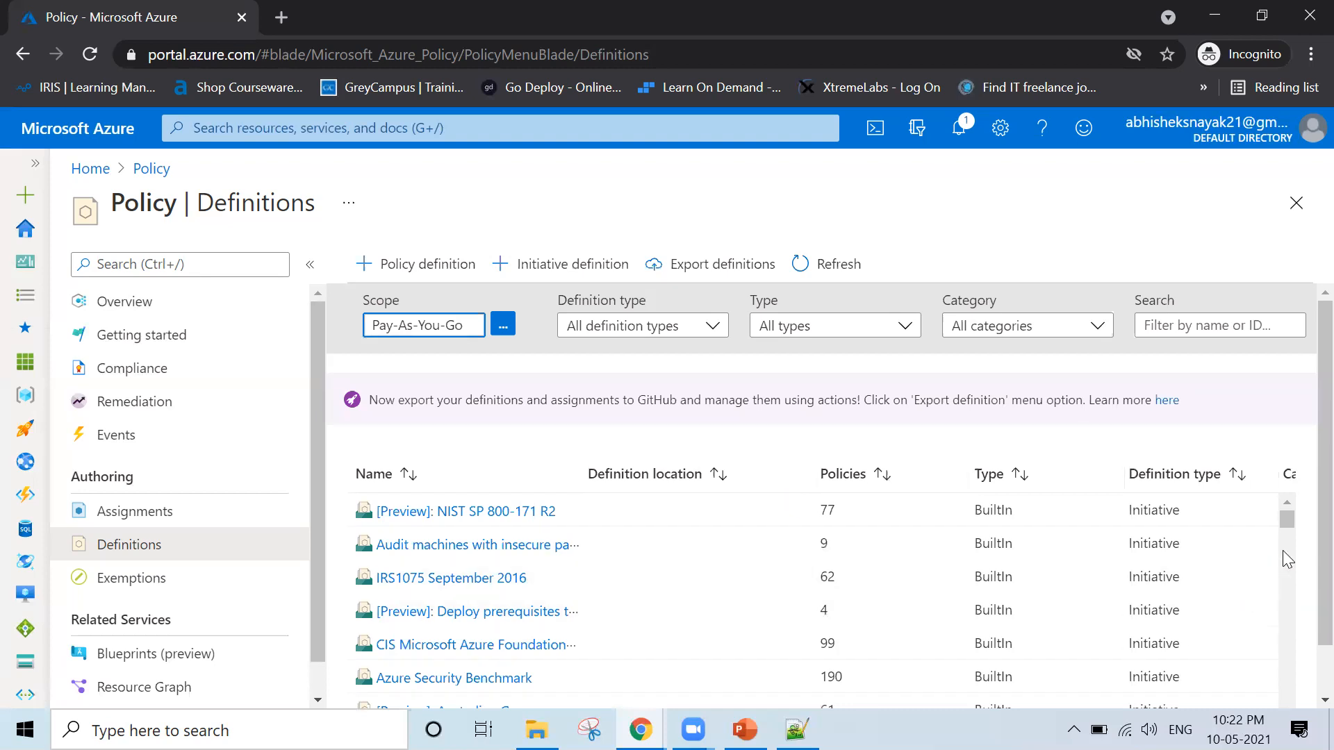
pyautogui.moveTo(1284, 520); pyautogui.dragTo(1292, 588)
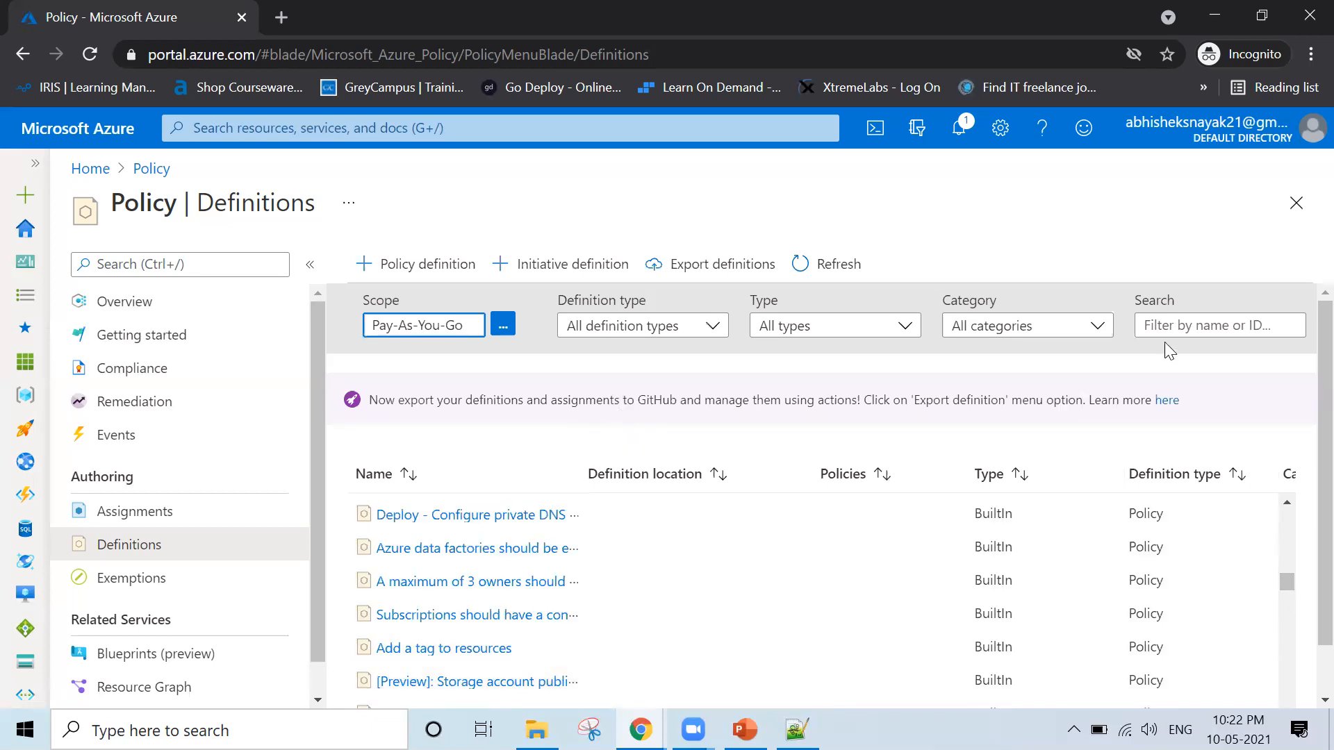
pyautogui.click(1204, 317)
pyautogui.write('local admin')
pyautogui.write('i')
pyautogui.press('BackSpace')
pyautogui.press('BackSpace')
pyautogui.press('BackSpace')
pyautogui.press('BackSpace')
pyautogui.press('BackSpace')
pyautogui.press('BackSpace')
pyautogui.press('BackSpace')
pyautogui.press('BackSpace')
pyautogui.press('BackSpace')
pyautogui.press('BackSpace')
pyautogui.press('BackSpace')
pyautogui.write('administrator')
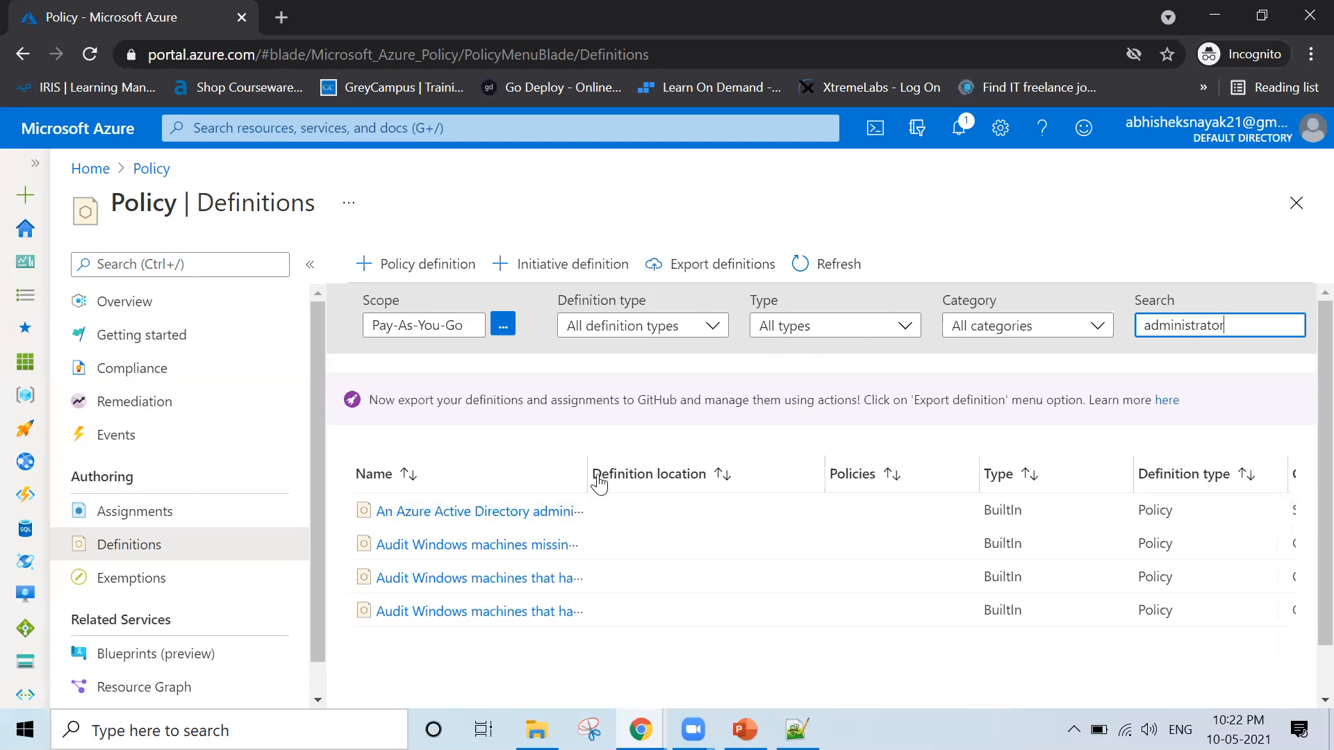
pyautogui.moveTo(589, 474); pyautogui.dragTo(958, 492)
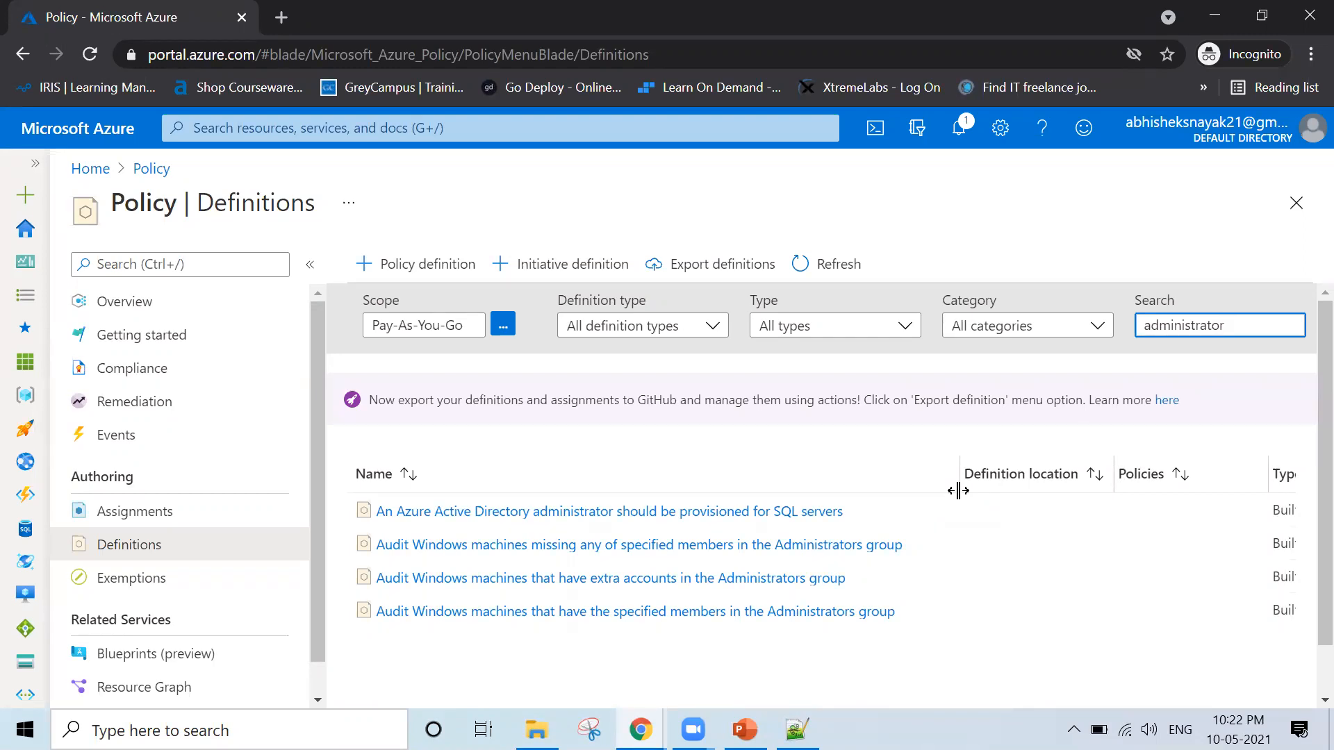
# Open the Pay-As-You-Go subscription from the portal home page and view its cost and spending forecast charts
pyautogui.click(90, 169)
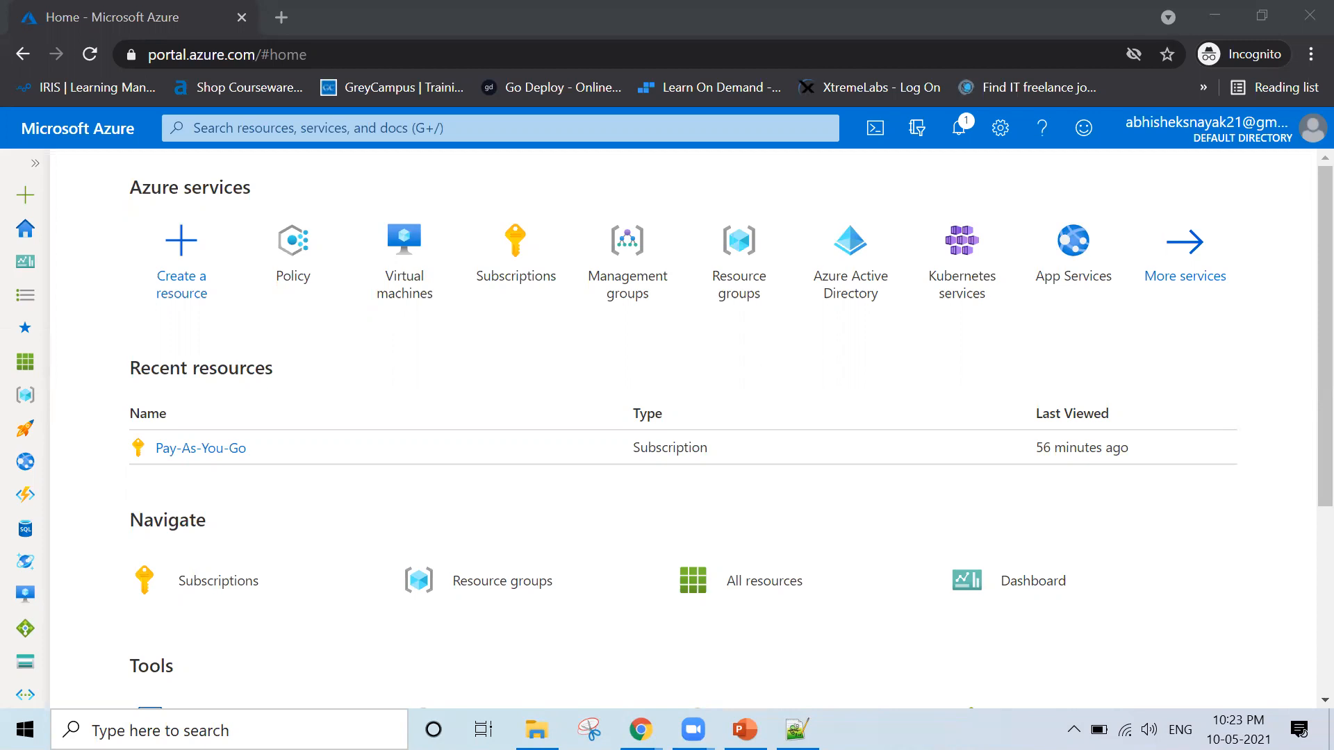
pyautogui.click(207, 451)
pyautogui.click(209, 451)
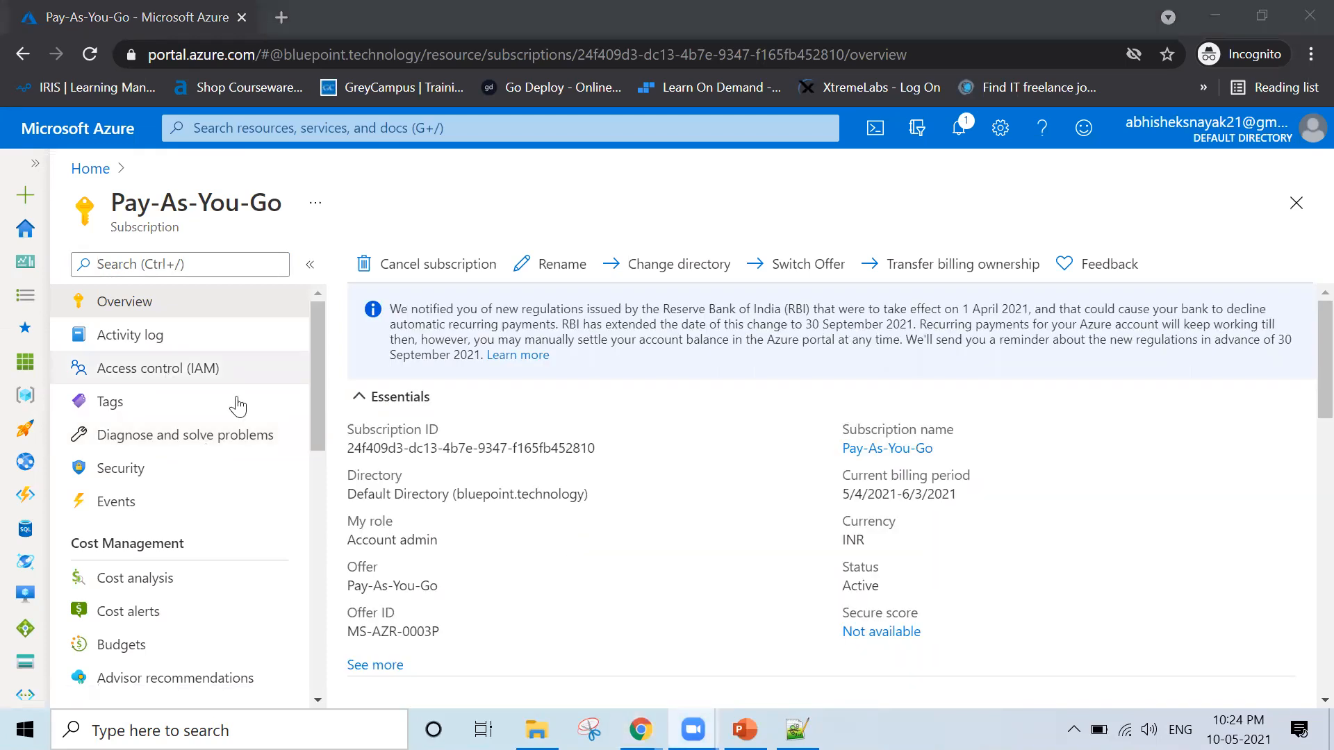
pyautogui.scroll(-10, 545, 512)
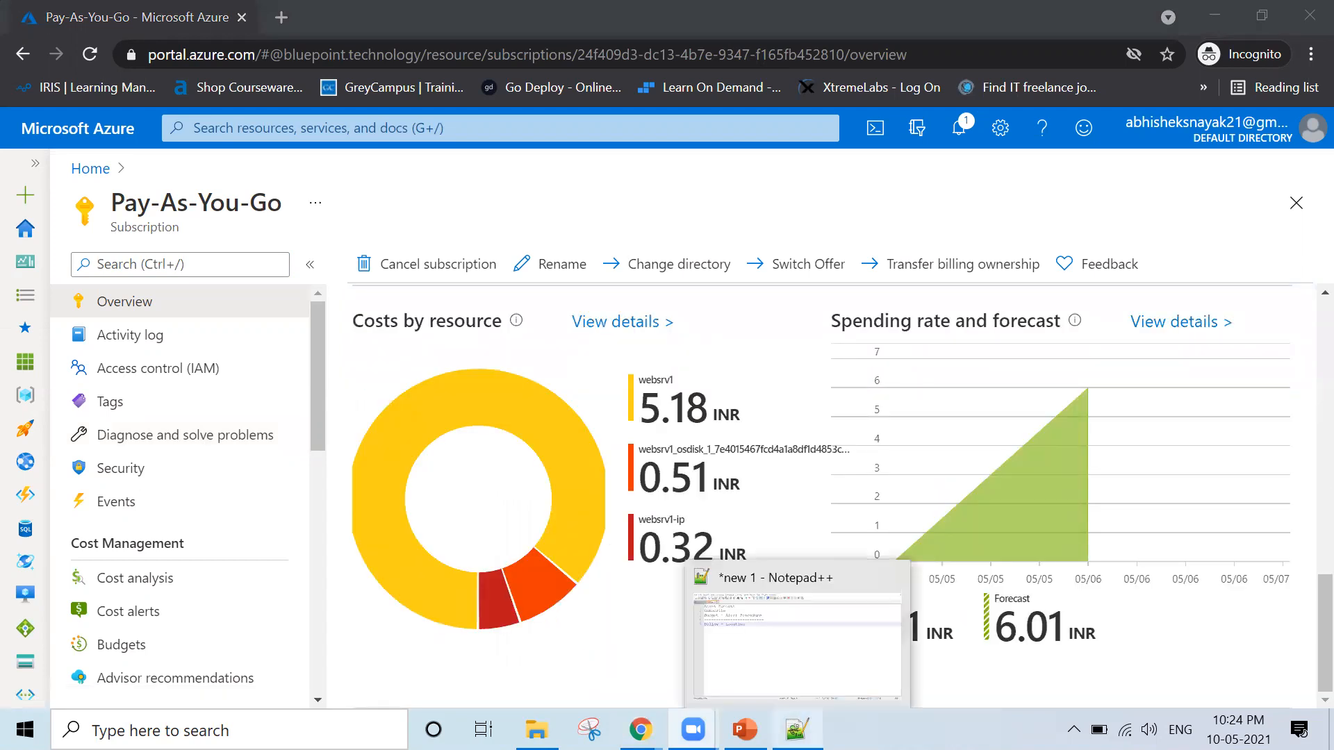
# Switch to Notepad++ to check the topic notes, then return to the Azure portal browser window
pyautogui.click(797, 729)
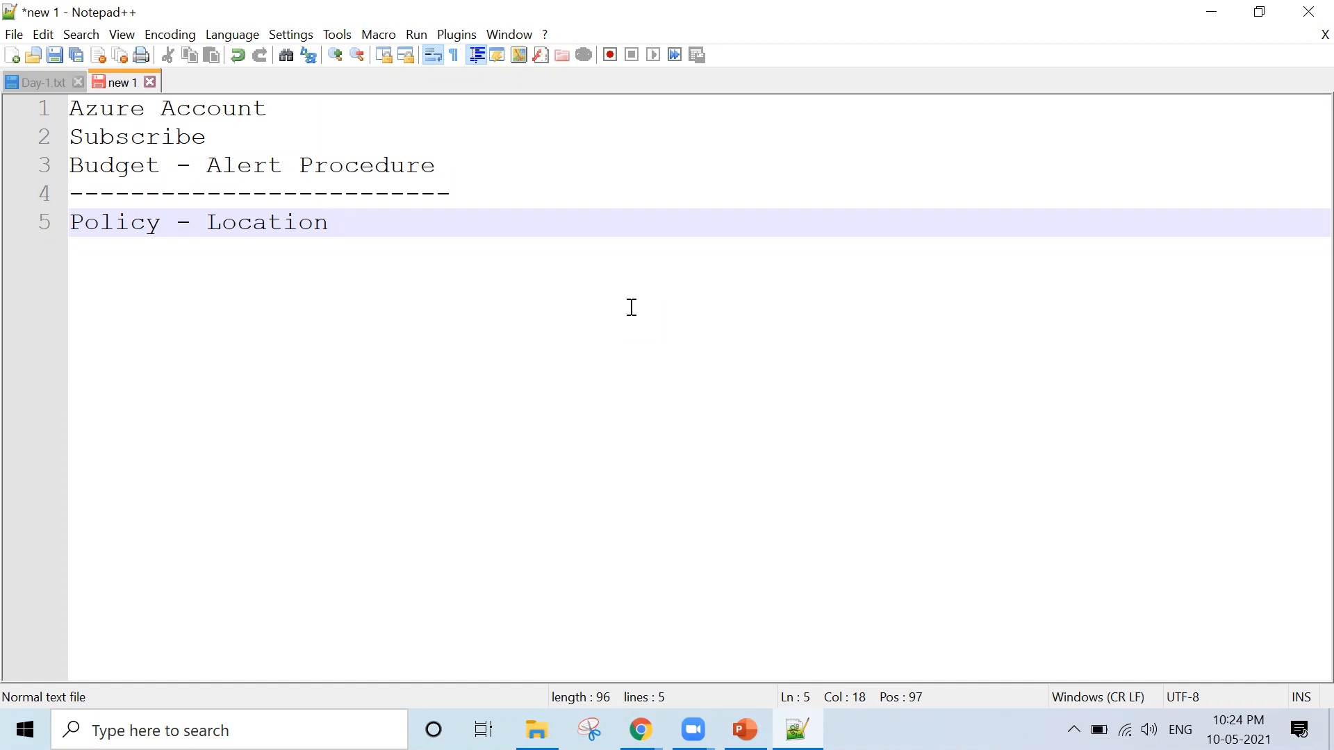
pyautogui.click(640, 730)
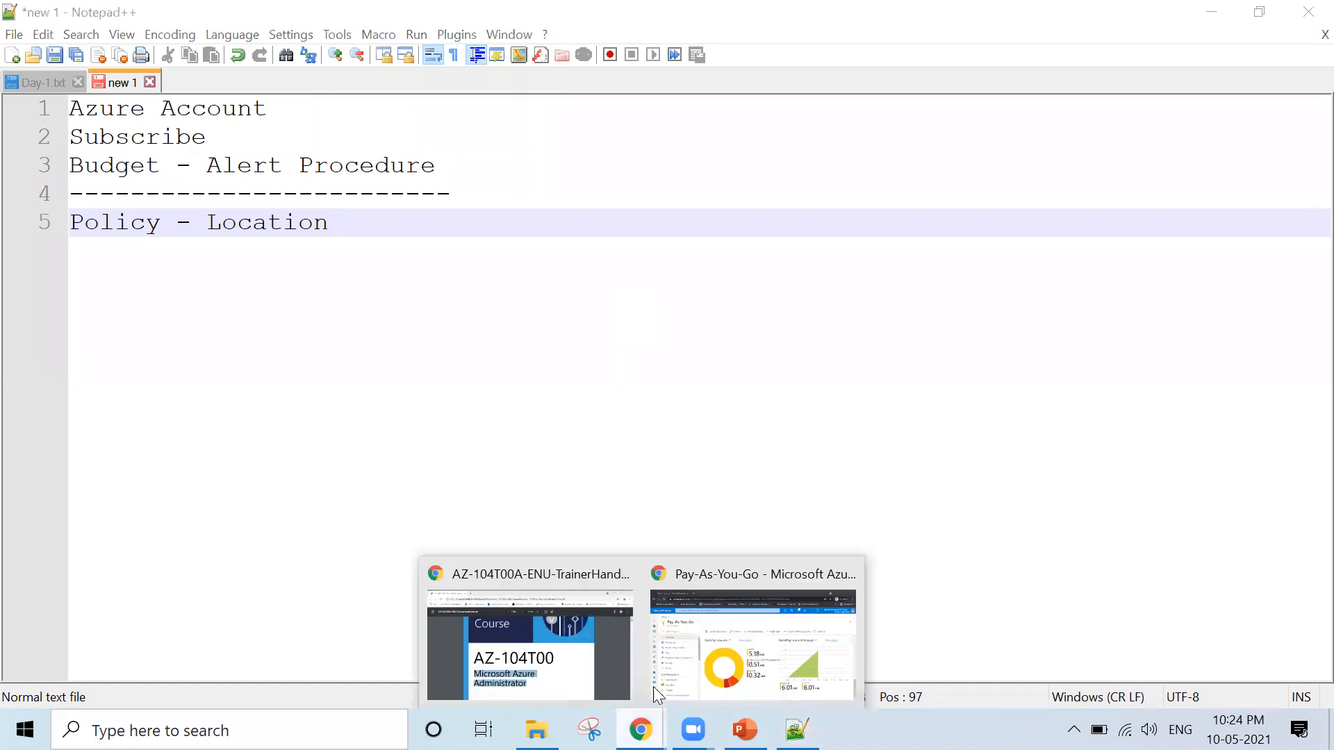
pyautogui.click(724, 643)
# Load the Gmail website in a new browser tab and open its sign-in page
pyautogui.hotkey('ctrl', 't')
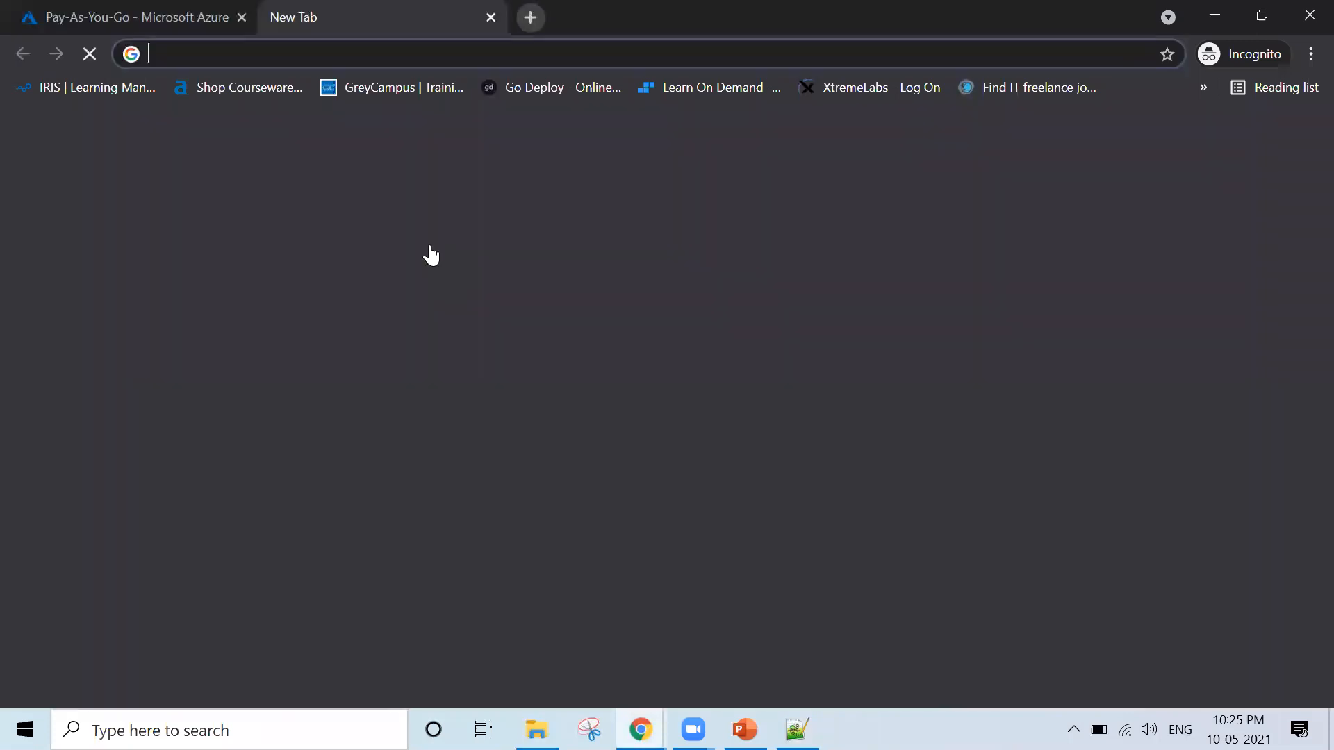
pyautogui.write('gmail.c')
pyautogui.press('Return')
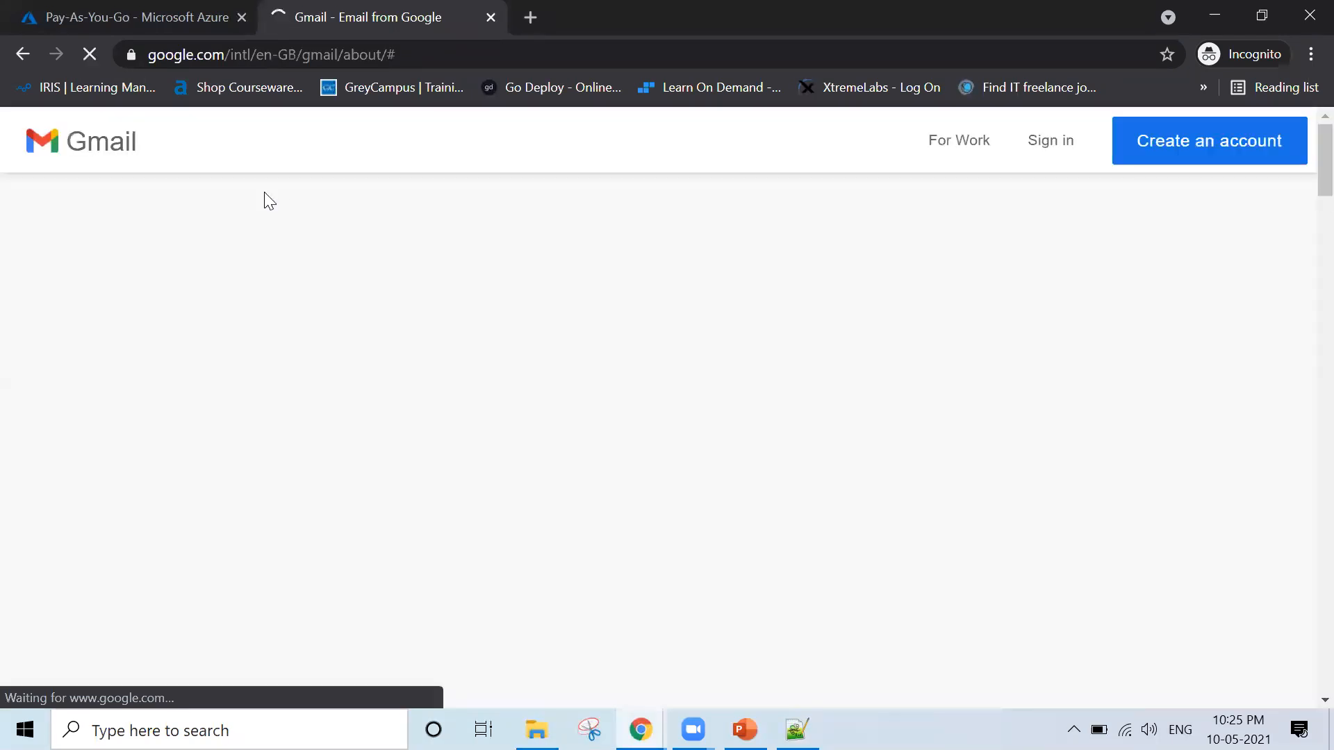
pyautogui.click(1035, 150)
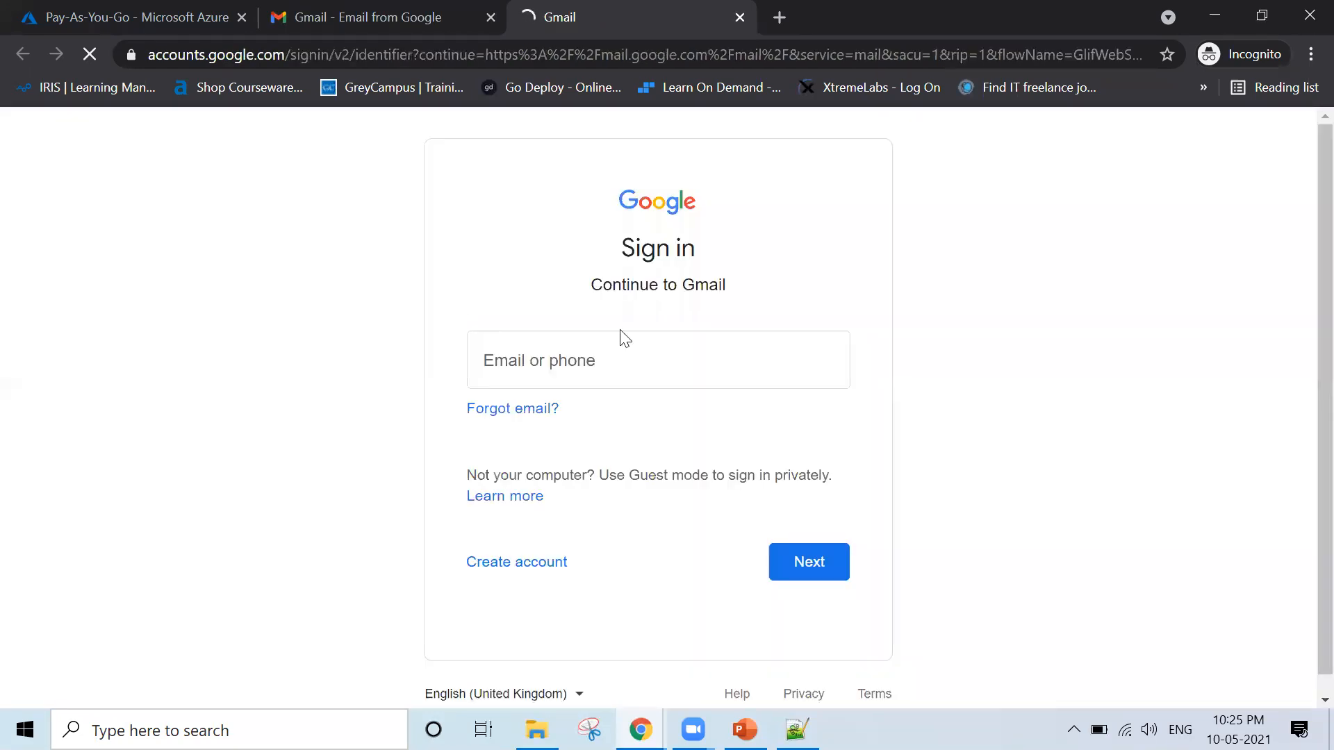
# Sign in to Gmail with the account's e-mail address and password
pyautogui.click(586, 362)
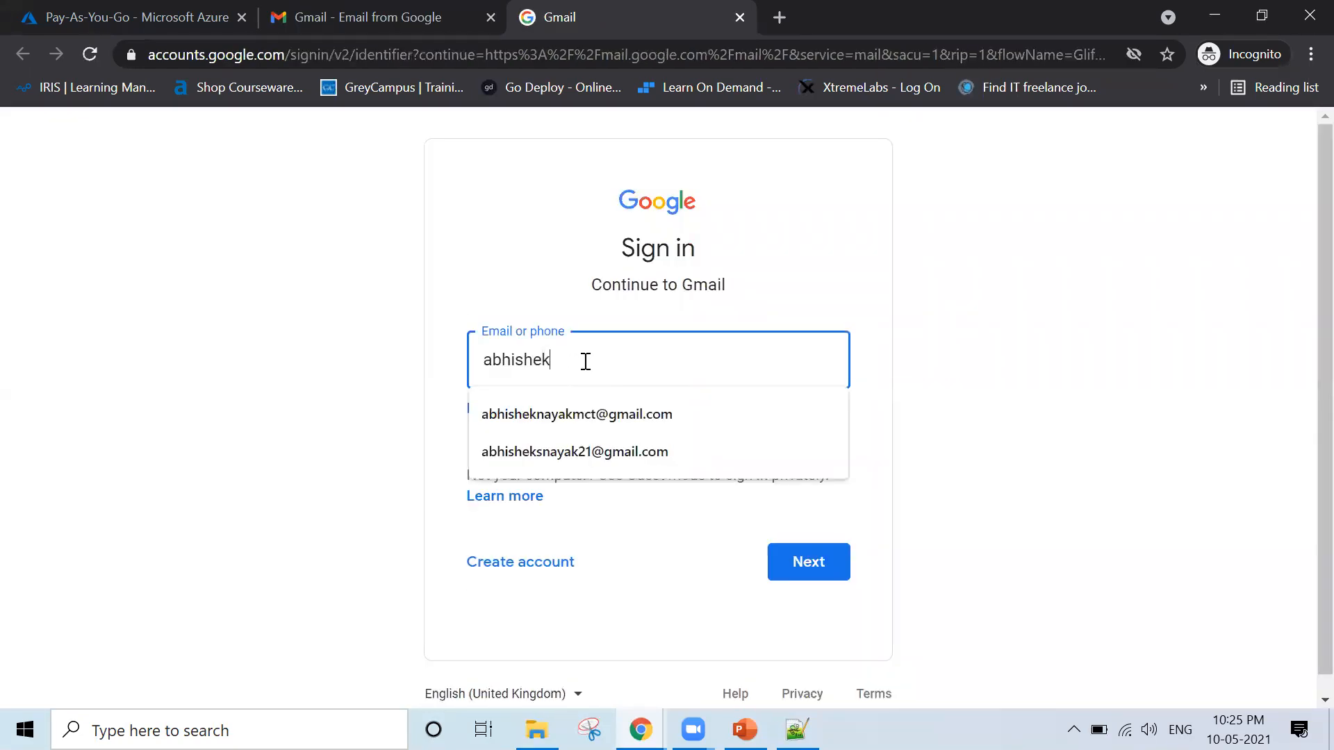
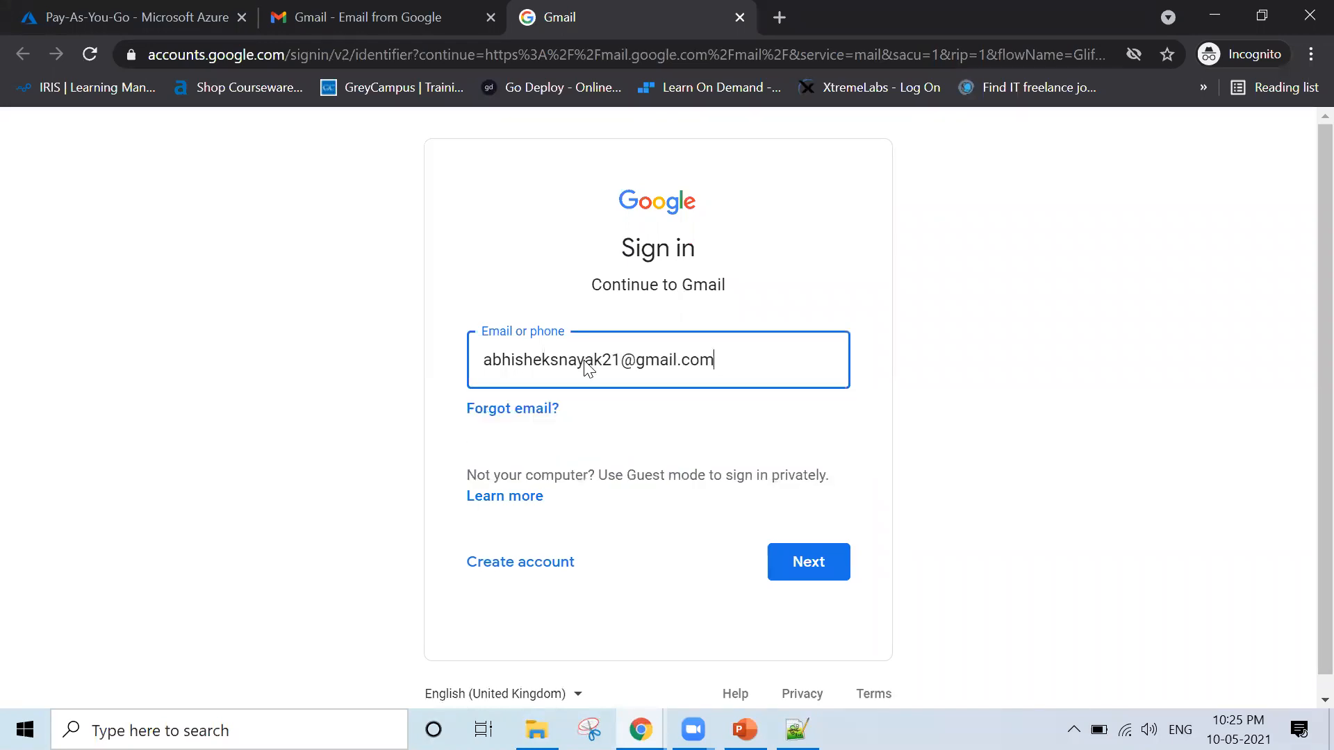
pyautogui.press('Return')
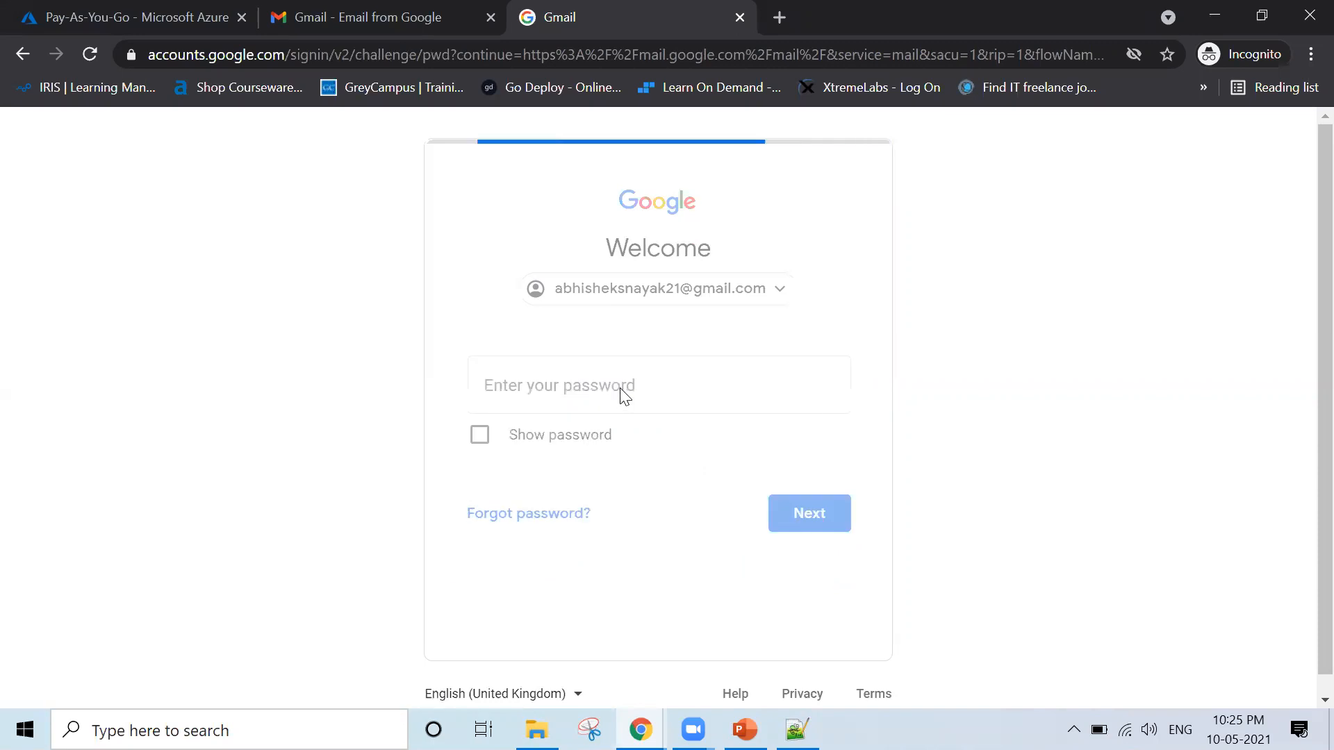
pyautogui.write('*************')
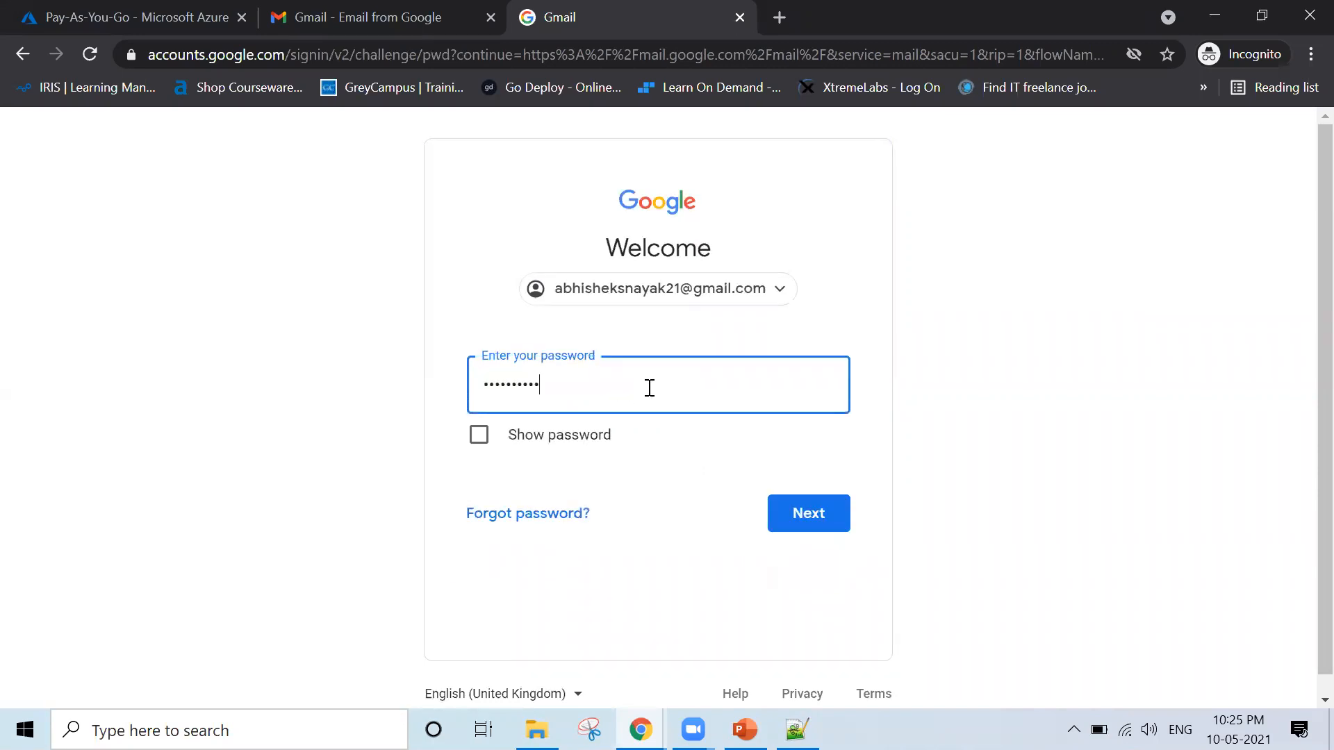
pyautogui.press('Return')
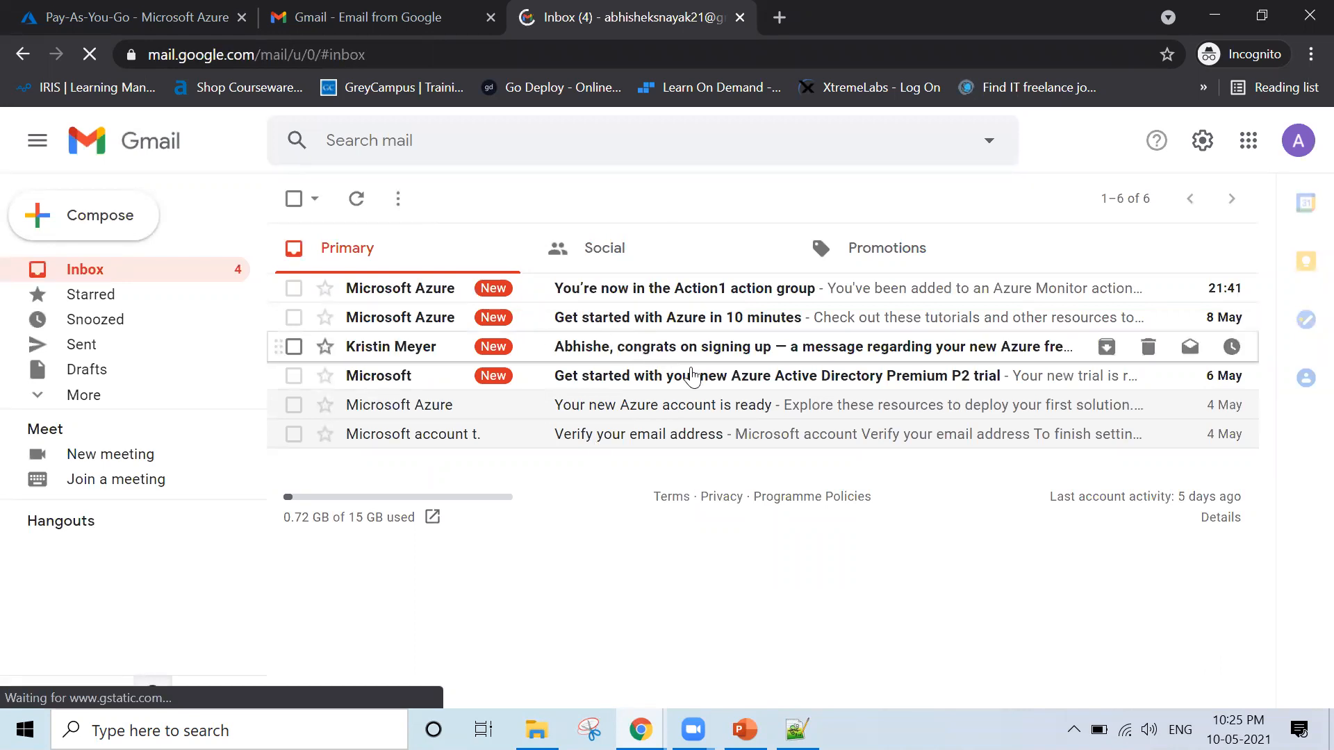
# Open the Microsoft Azure message about the Action1 action group and read its notification text and account information
pyautogui.click(627, 300)
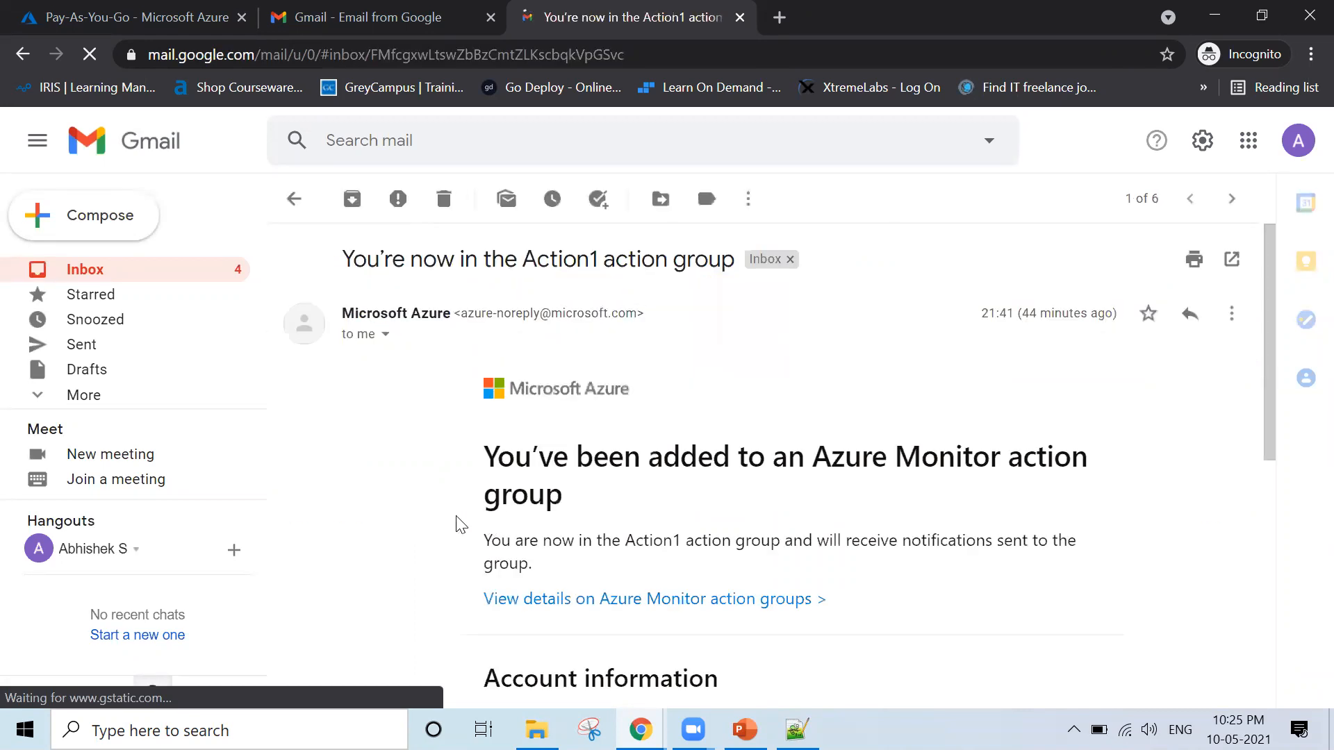
pyautogui.scroll(-2, 458, 524)
pyautogui.scroll(-2, 459, 525)
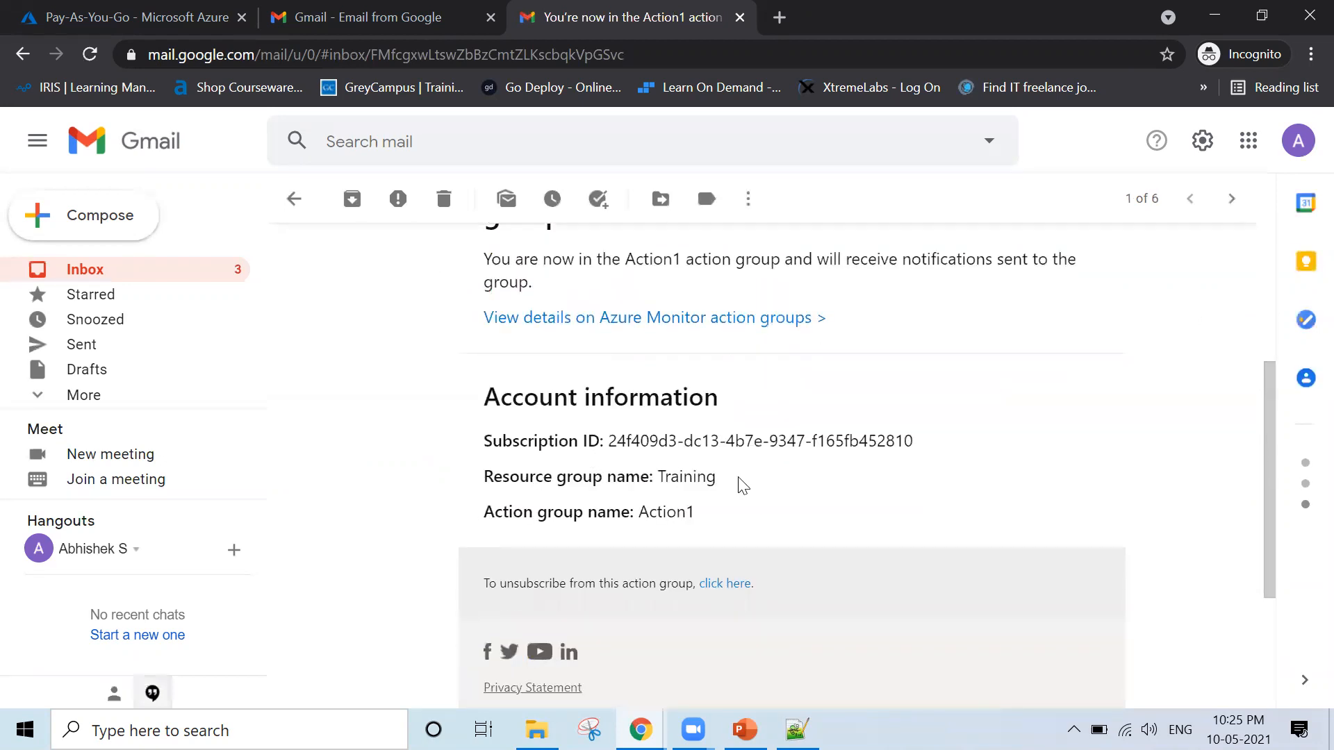
pyautogui.moveTo(671, 480); pyautogui.dragTo(716, 481)
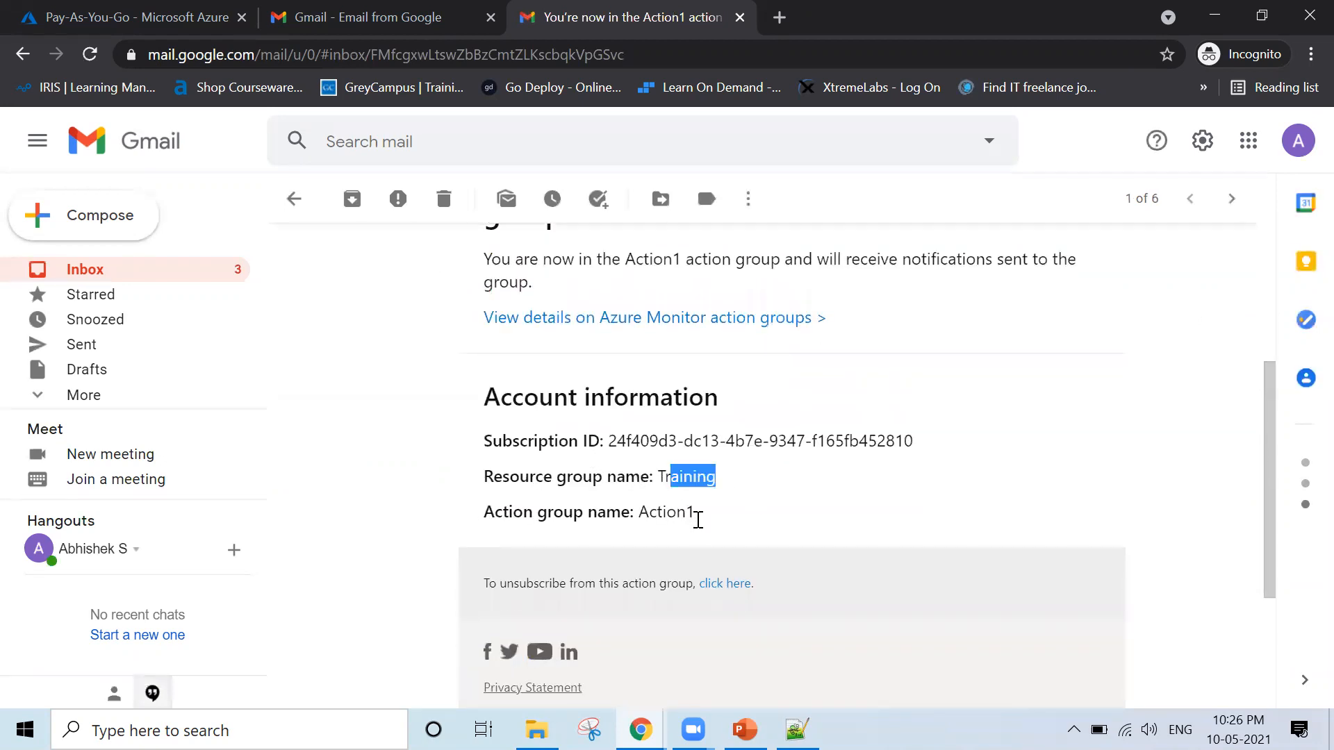
pyautogui.click(675, 520)
pyautogui.scroll(-1, 606, 519)
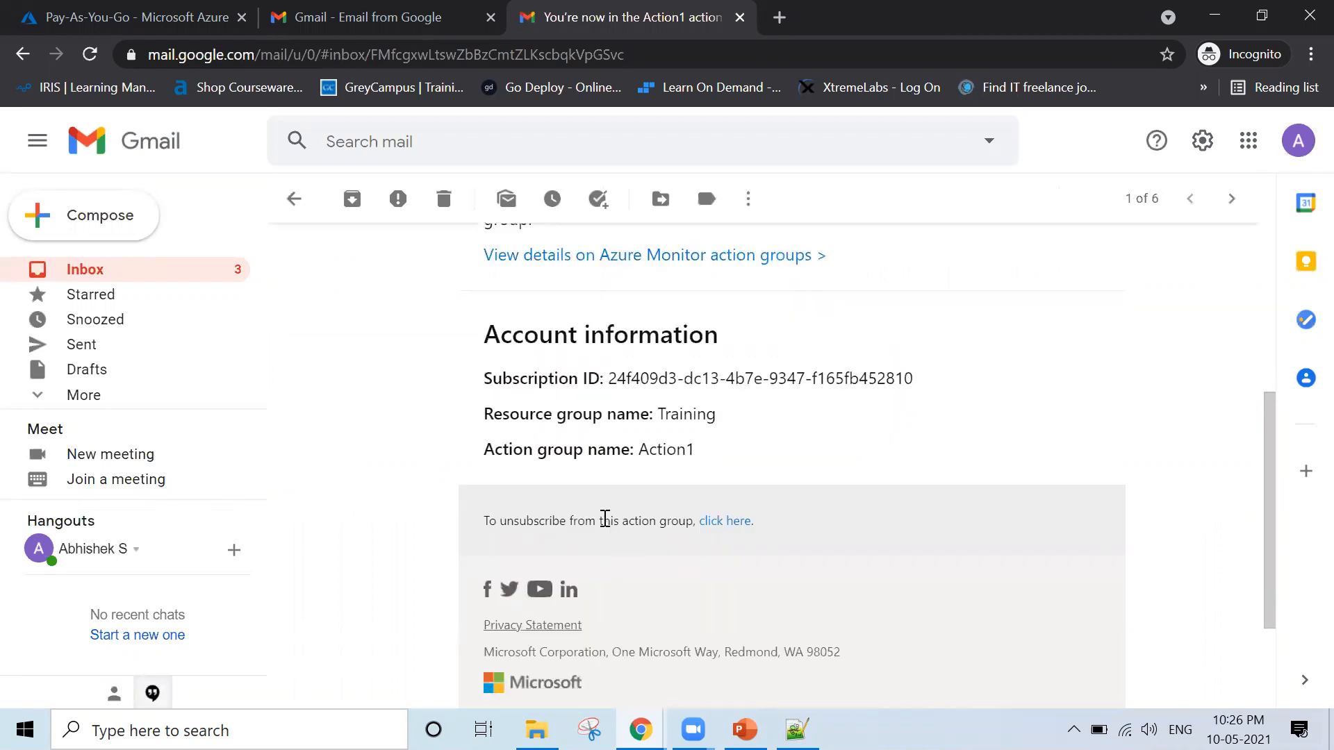
pyautogui.scroll(3, 606, 519)
pyautogui.scroll(1, 523, 408)
pyautogui.moveTo(534, 438); pyautogui.dragTo(481, 406)
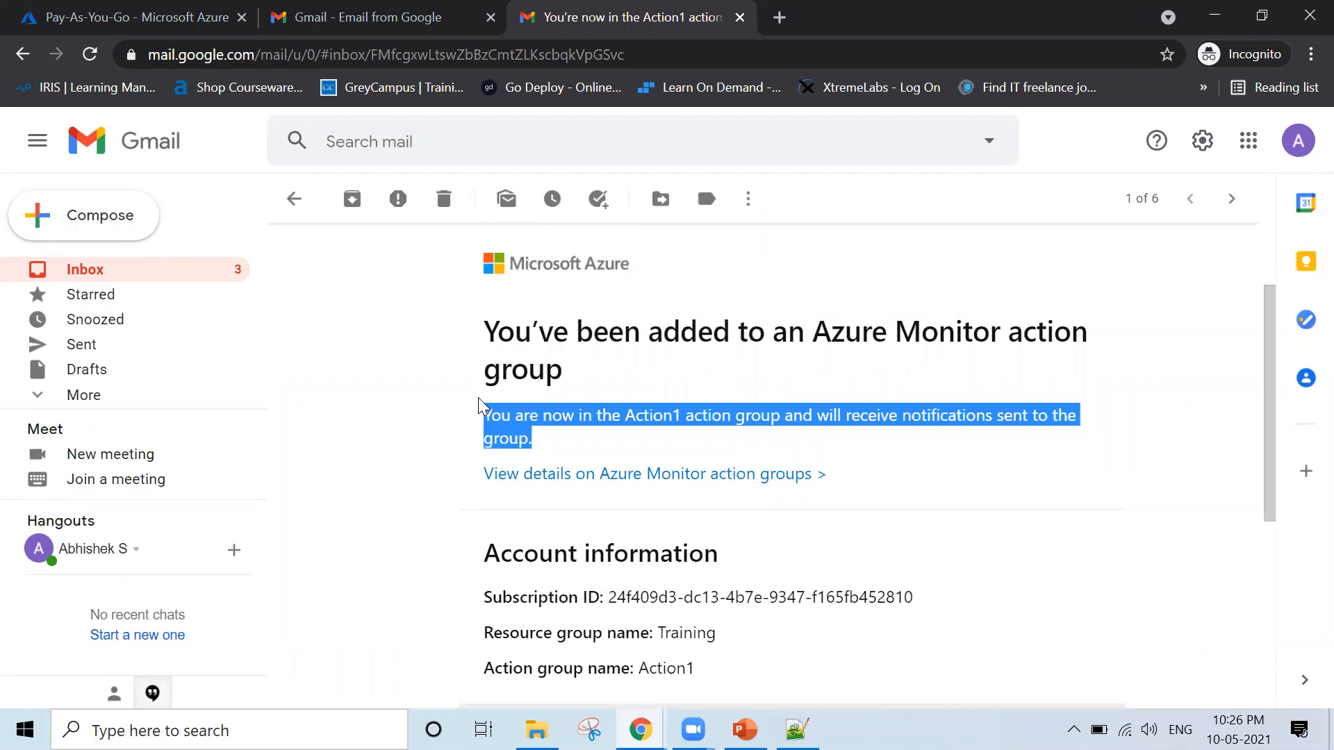
pyautogui.click(480, 405)
pyautogui.scroll(1, 481, 406)
pyautogui.scroll(3, 481, 406)
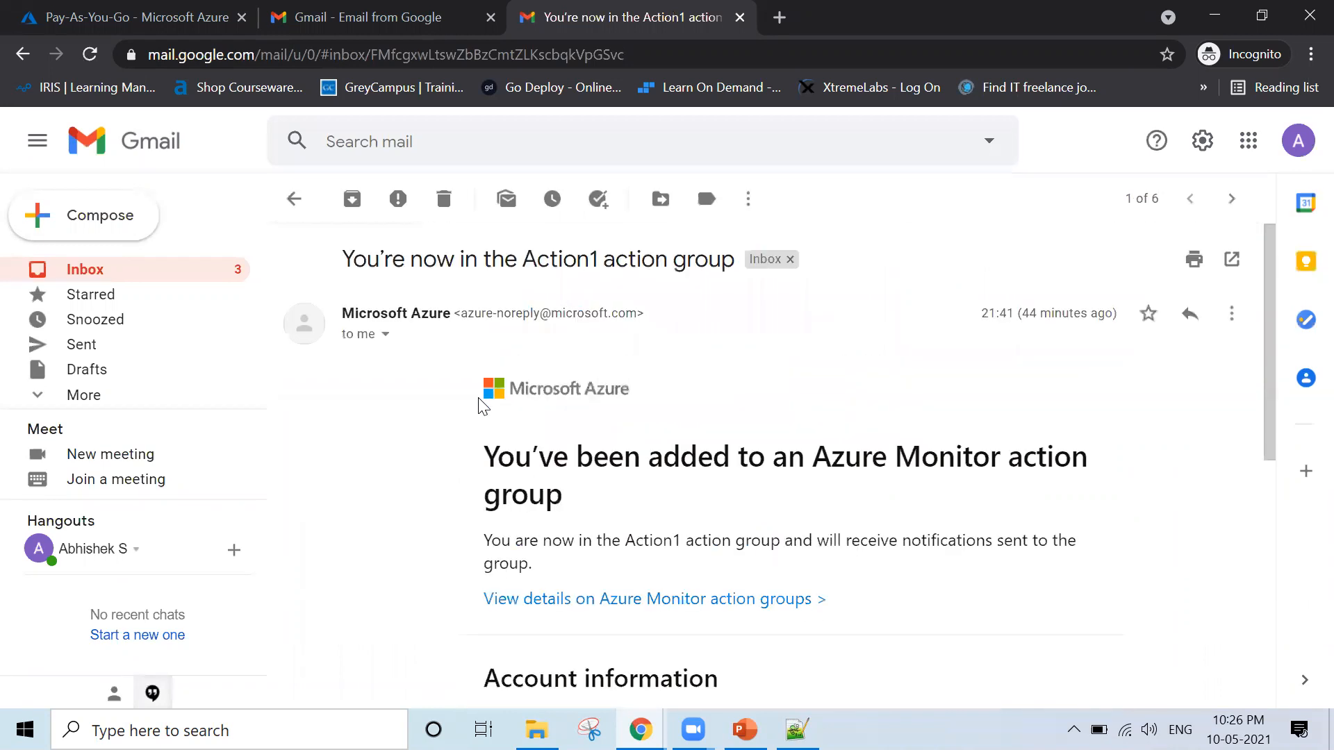
# Leave the message and close both Gmail tabs to return to the Pay-As-You-Go subscription page
pyautogui.click(294, 199)
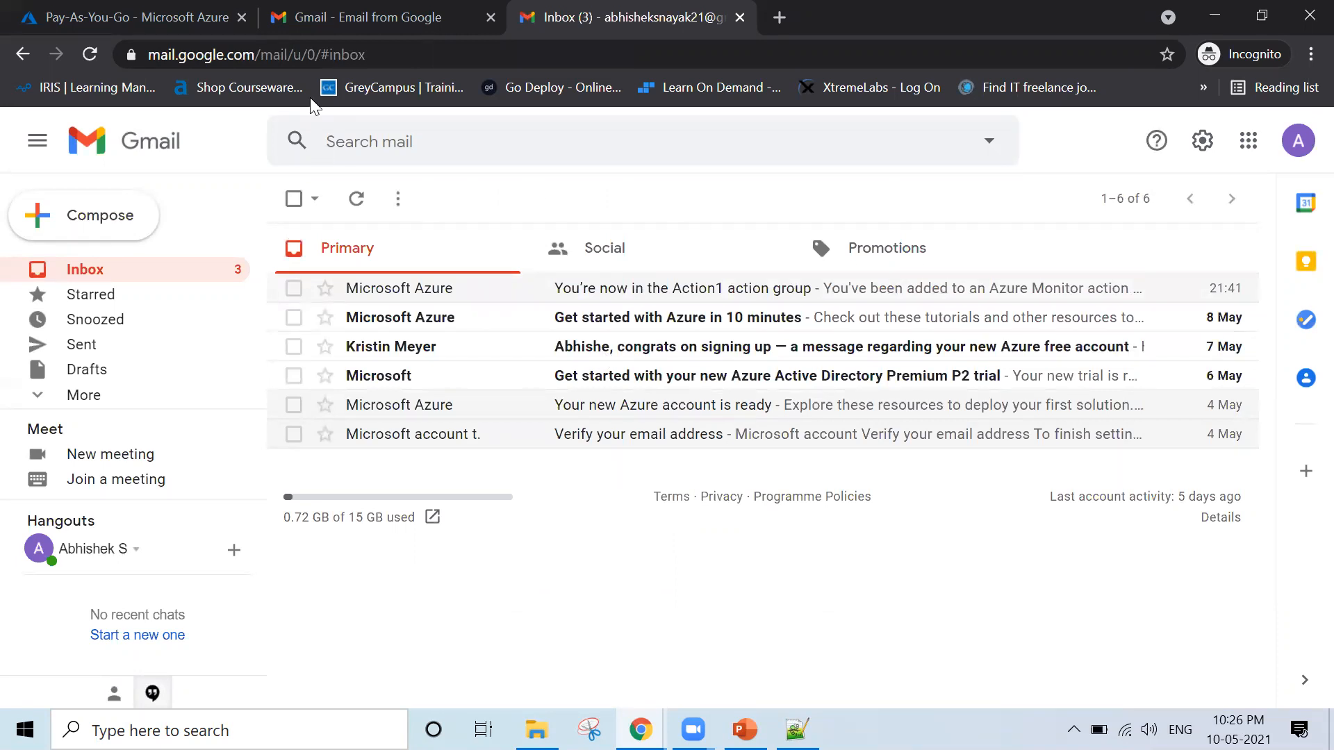
pyautogui.hotkey('ctrl', 'w')
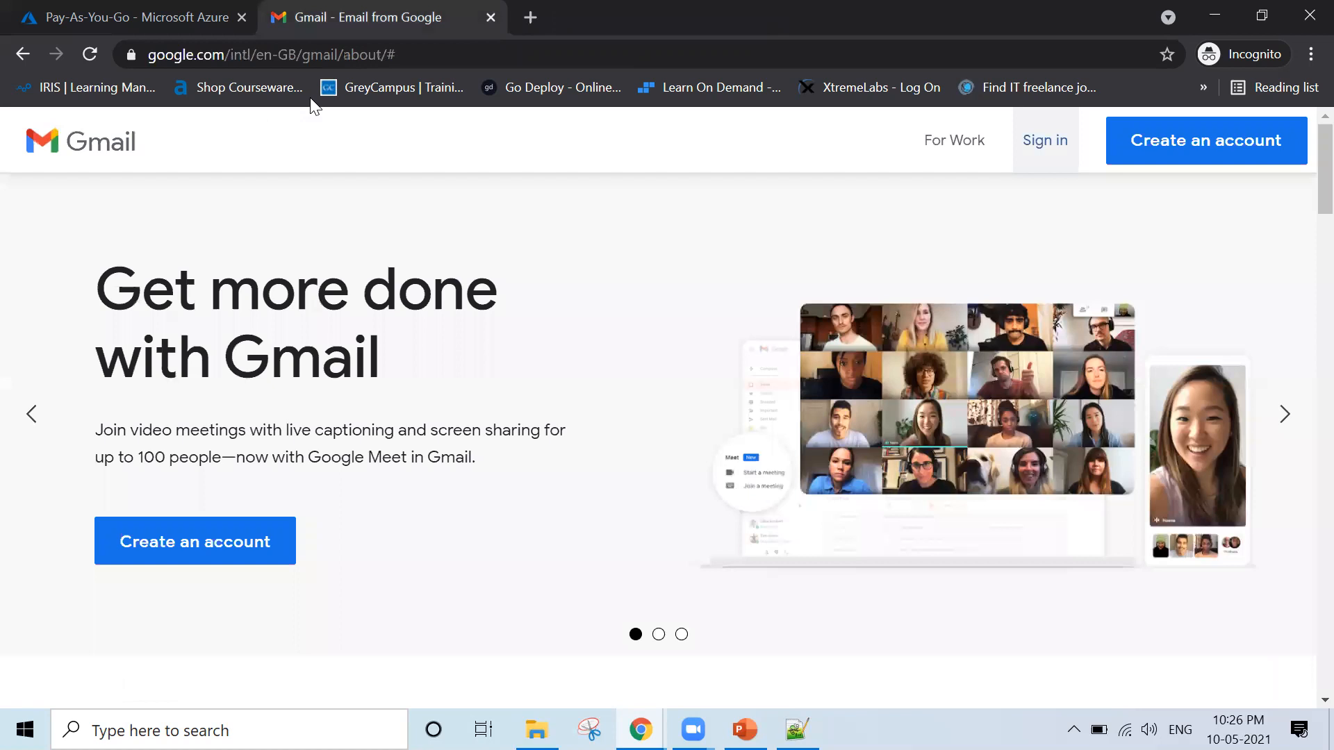
pyautogui.hotkey('ctrl', 'w')
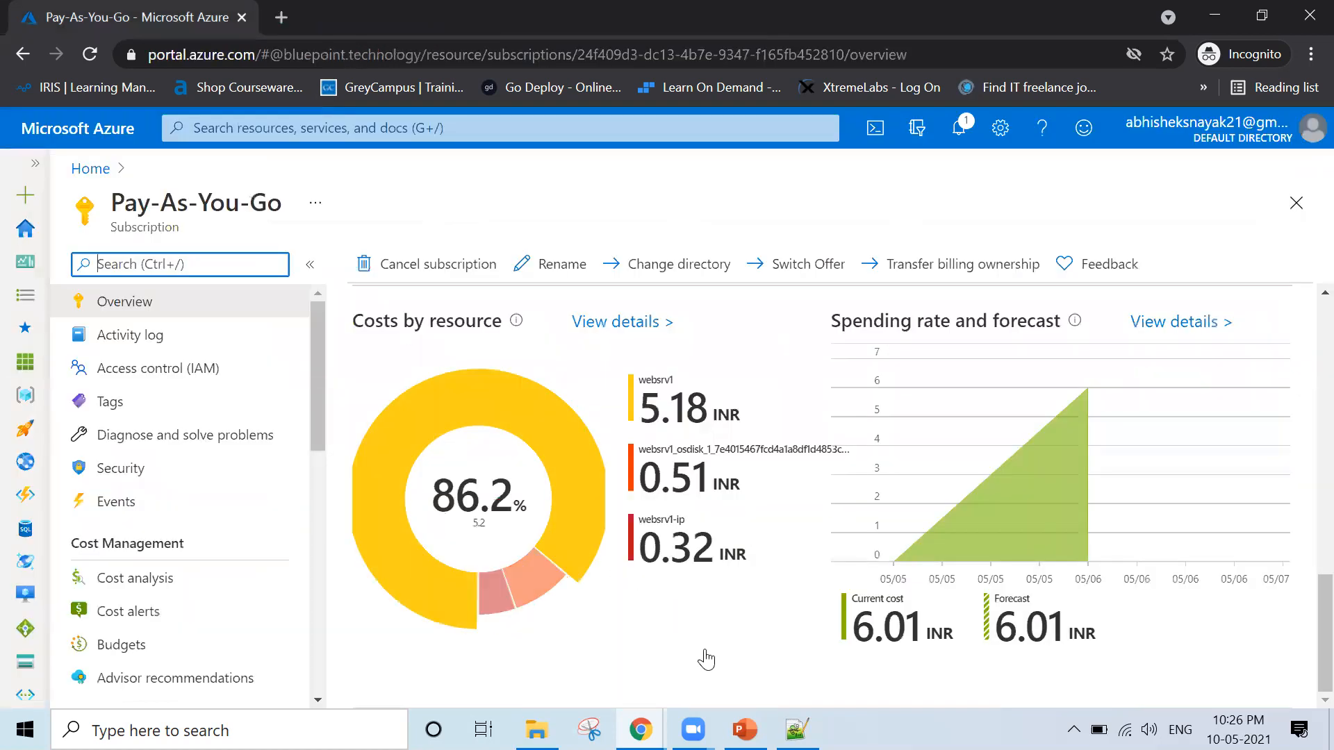
# Switch to PowerPoint, present from the Azure Policy demonstration slide and advance to the Lesson 03: Role-Based Access Control title slide
pyautogui.click(745, 730)
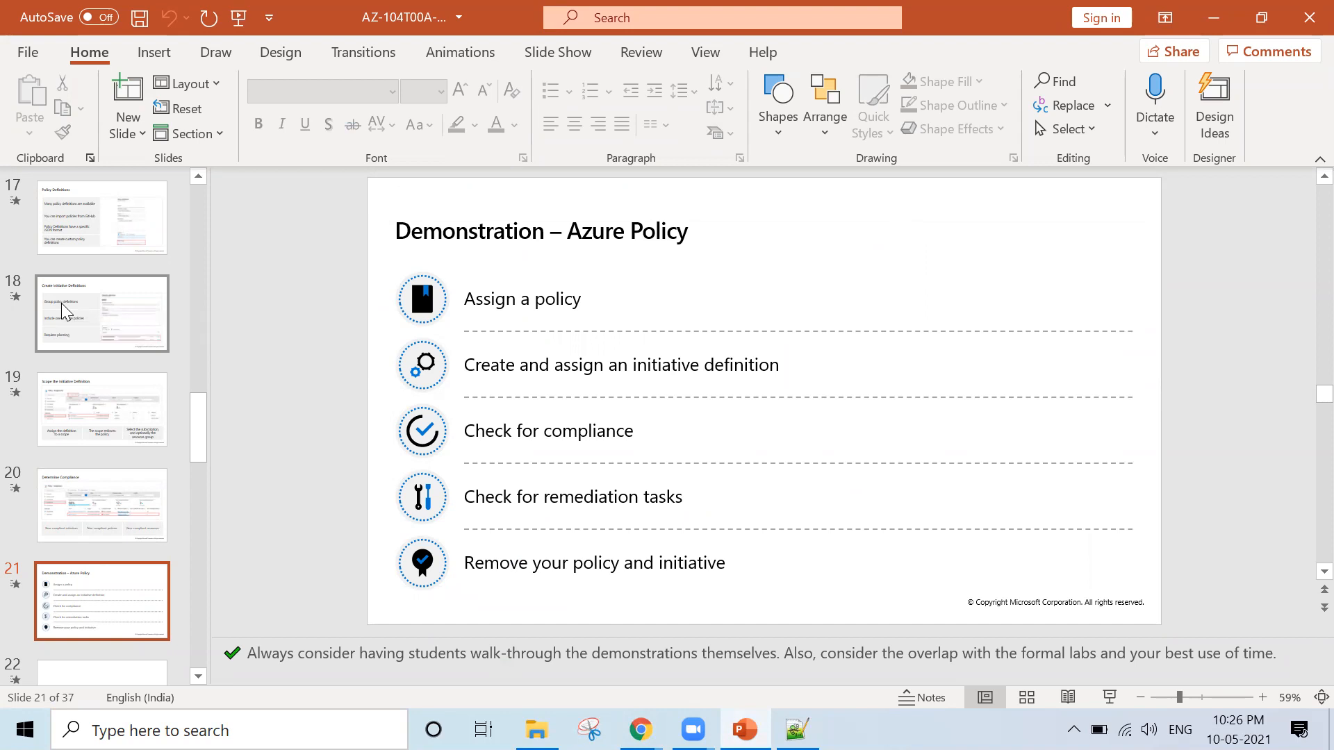
pyautogui.hotkey('shift', 'F5')
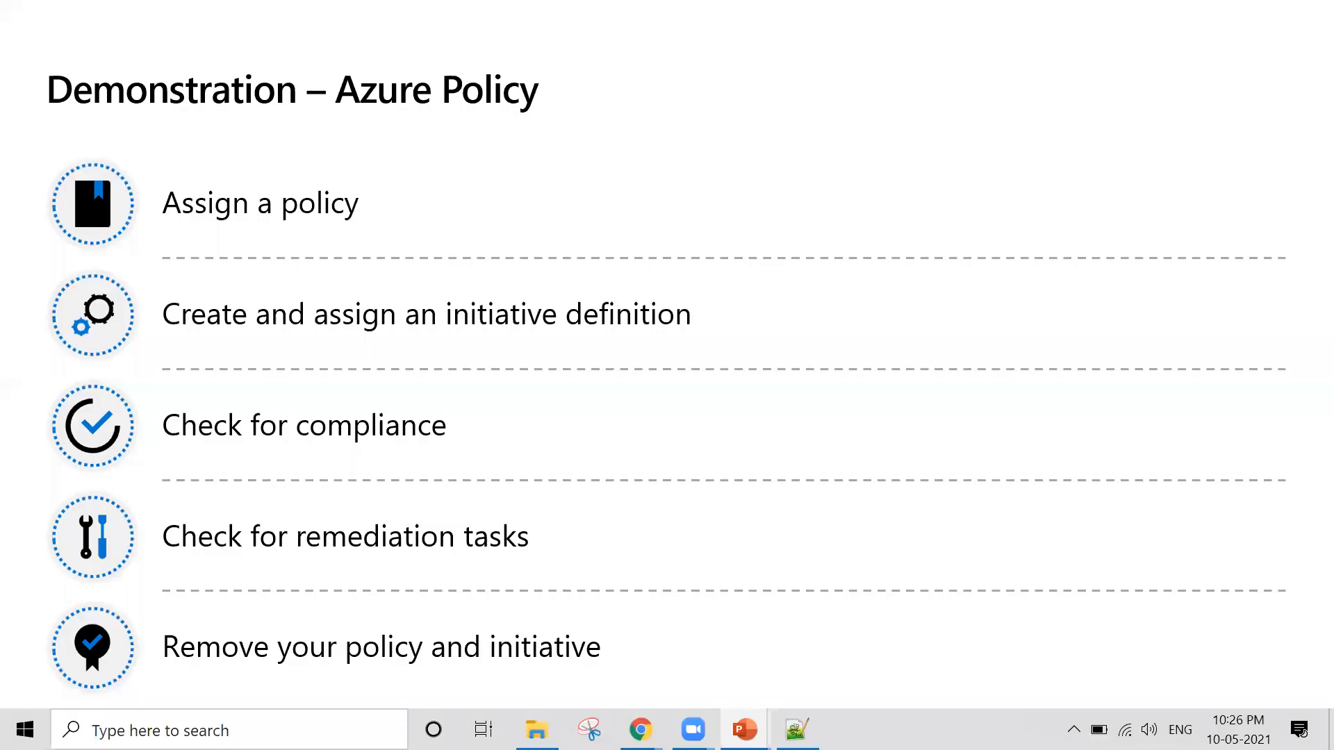
pyautogui.click(823, 451)
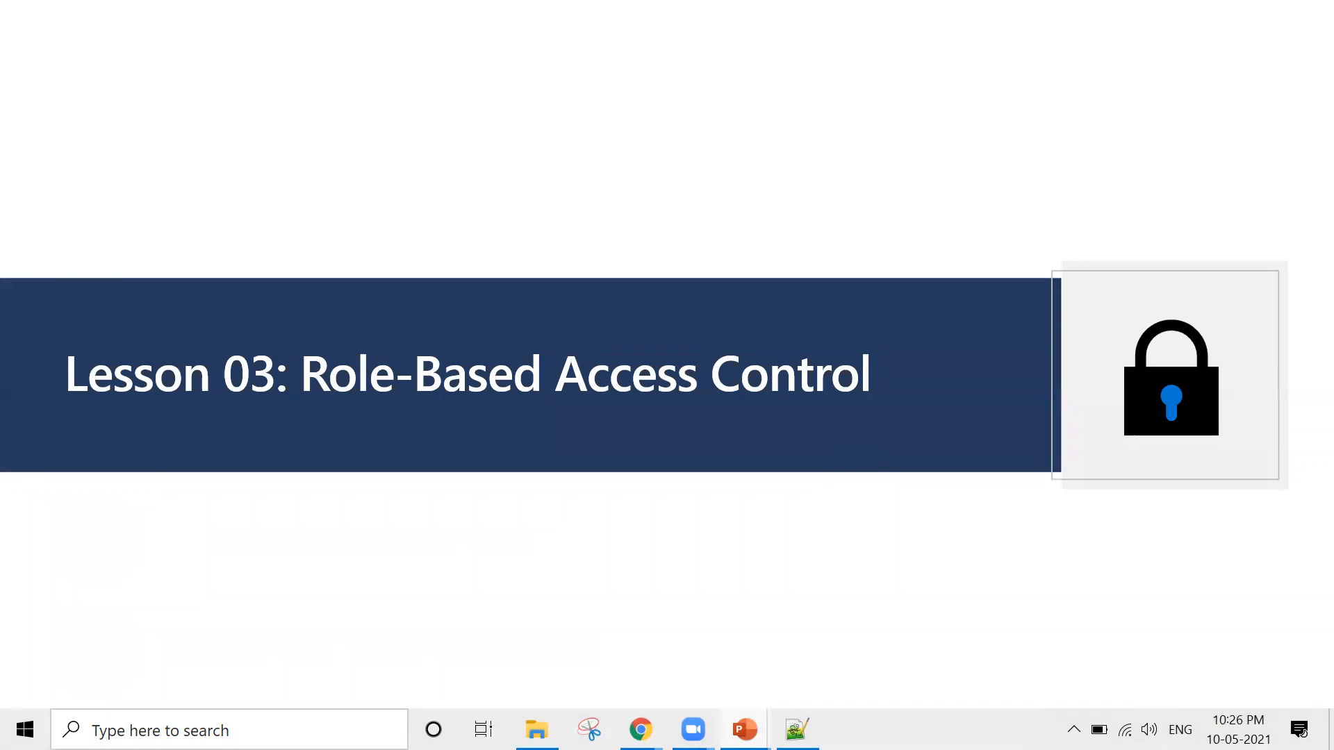
pyautogui.press('Left')
pyautogui.press('Right')
# Switch to Notepad++ and change "Subscribe" on line 2 of the notes to "Subscribtion"
pyautogui.click(797, 729)
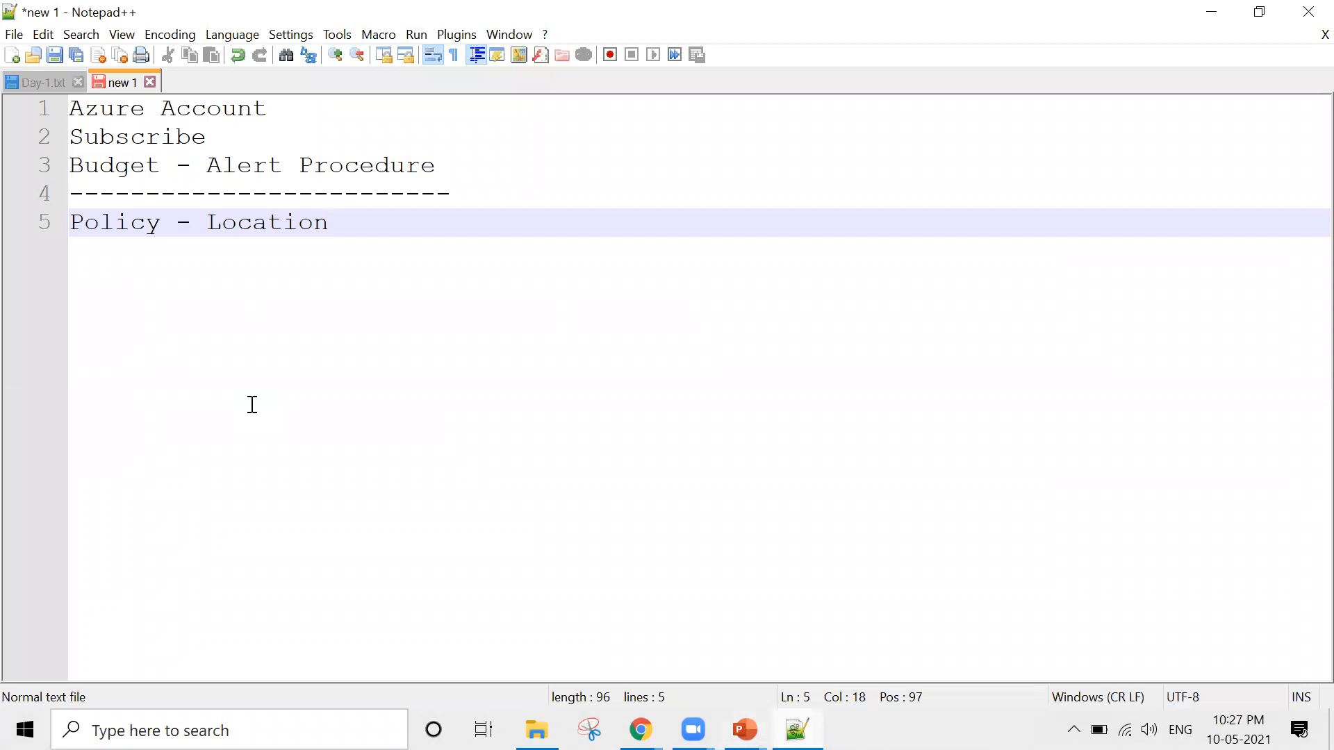
pyautogui.click(239, 140)
pyautogui.press('BackSpace')
pyautogui.write('tion')
# Below "Policy - Location", add a blank line and a long dashed separator, followed by a new line
pyautogui.click(380, 232)
pyautogui.press('Return')
pyautogui.press('Return')
pyautogui.write('----------')
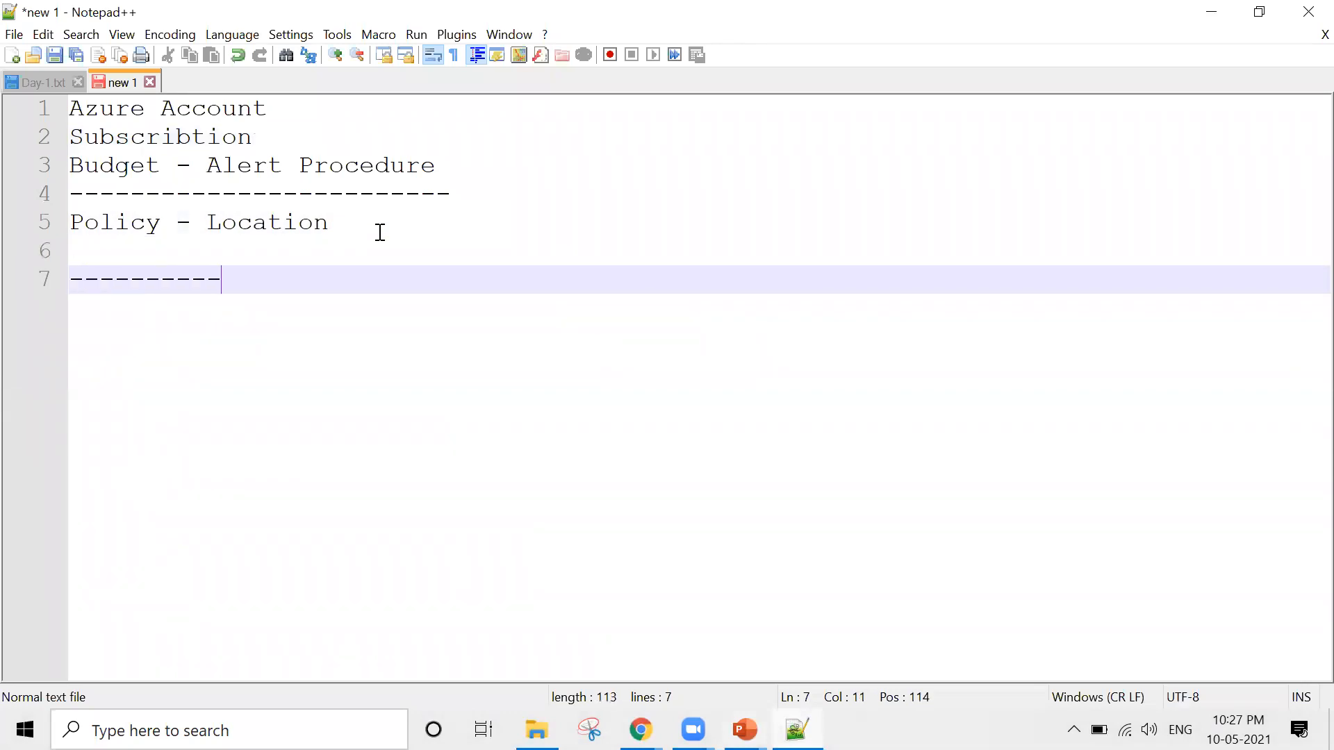
pyautogui.write('--------------------------------------------------------------')
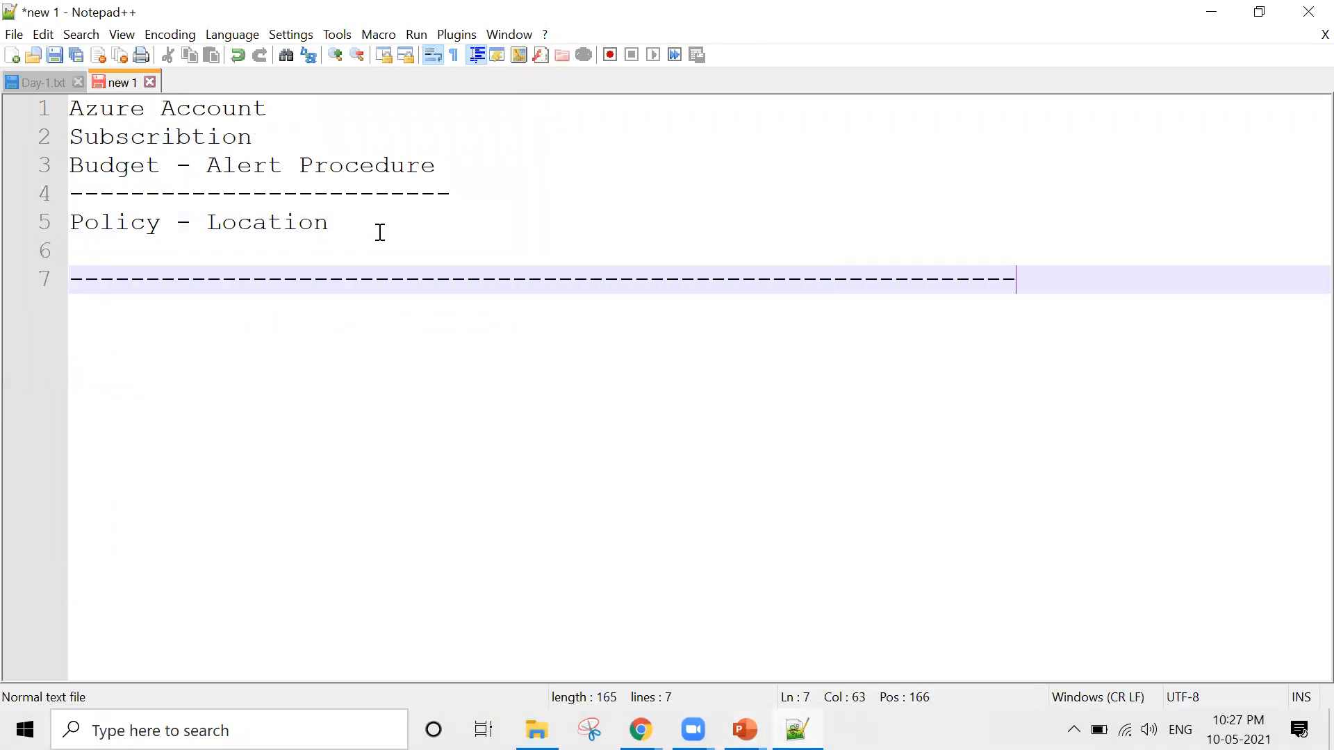
pyautogui.write('------')
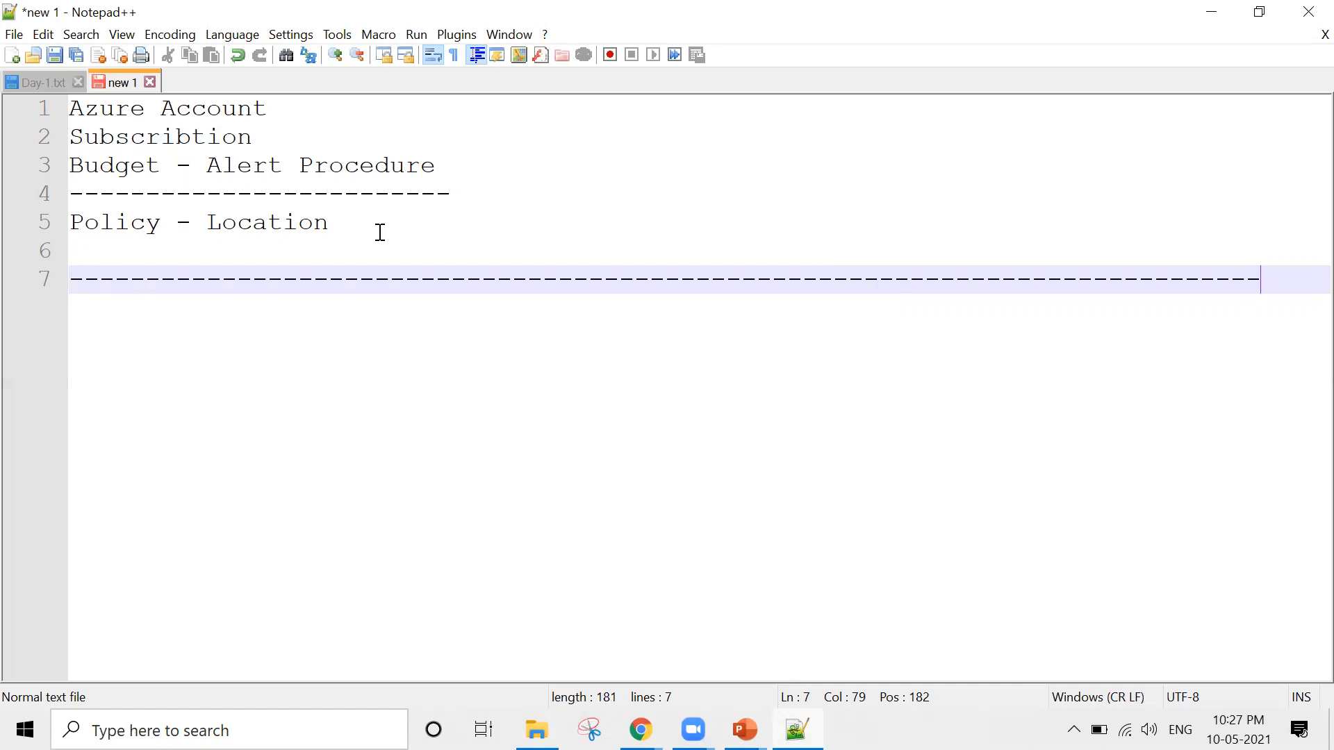
pyautogui.press('Return')
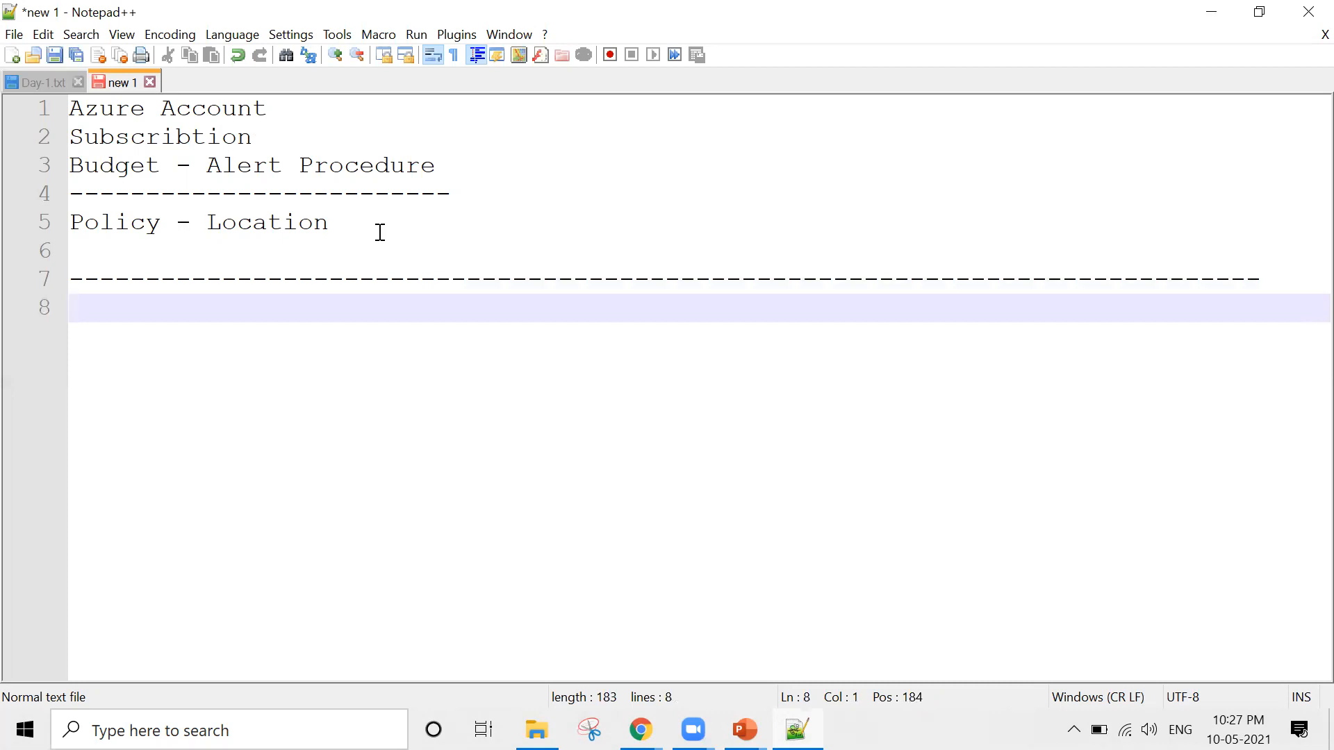
# Write "User Administrator:" under the long dashed separator and begin a new line
pyautogui.write('User Administrator')
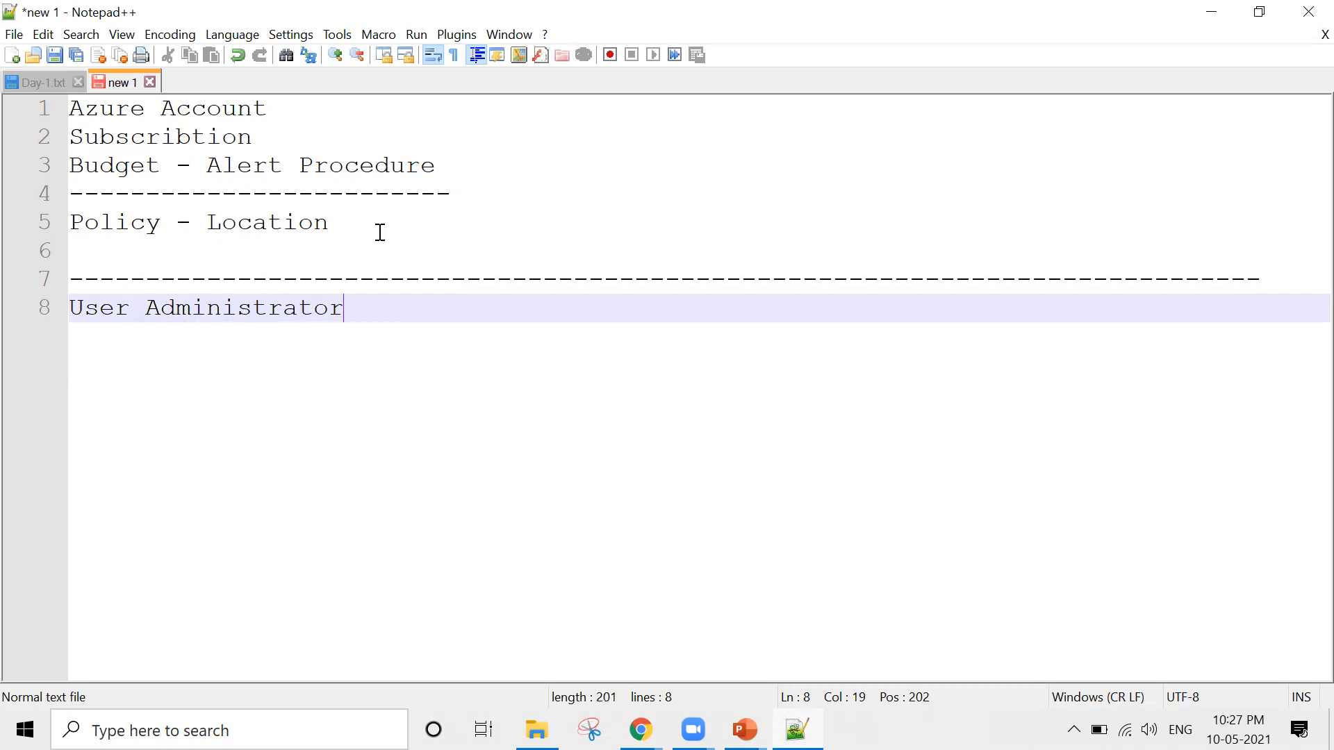
pyautogui.write(':')
pyautogui.press('BackSpace')
pyautogui.moveTo(360, 310); pyautogui.dragTo(71, 315)
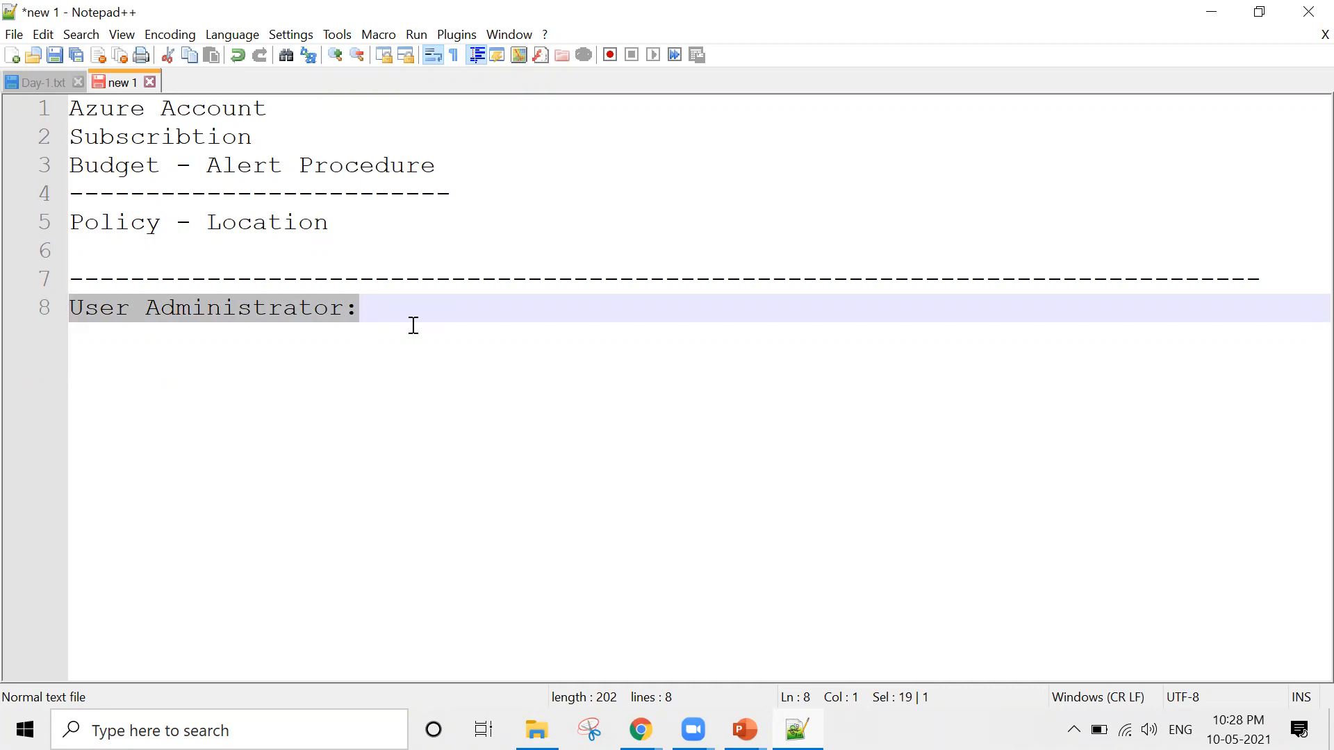
pyautogui.click(413, 326)
pyautogui.press('Return')
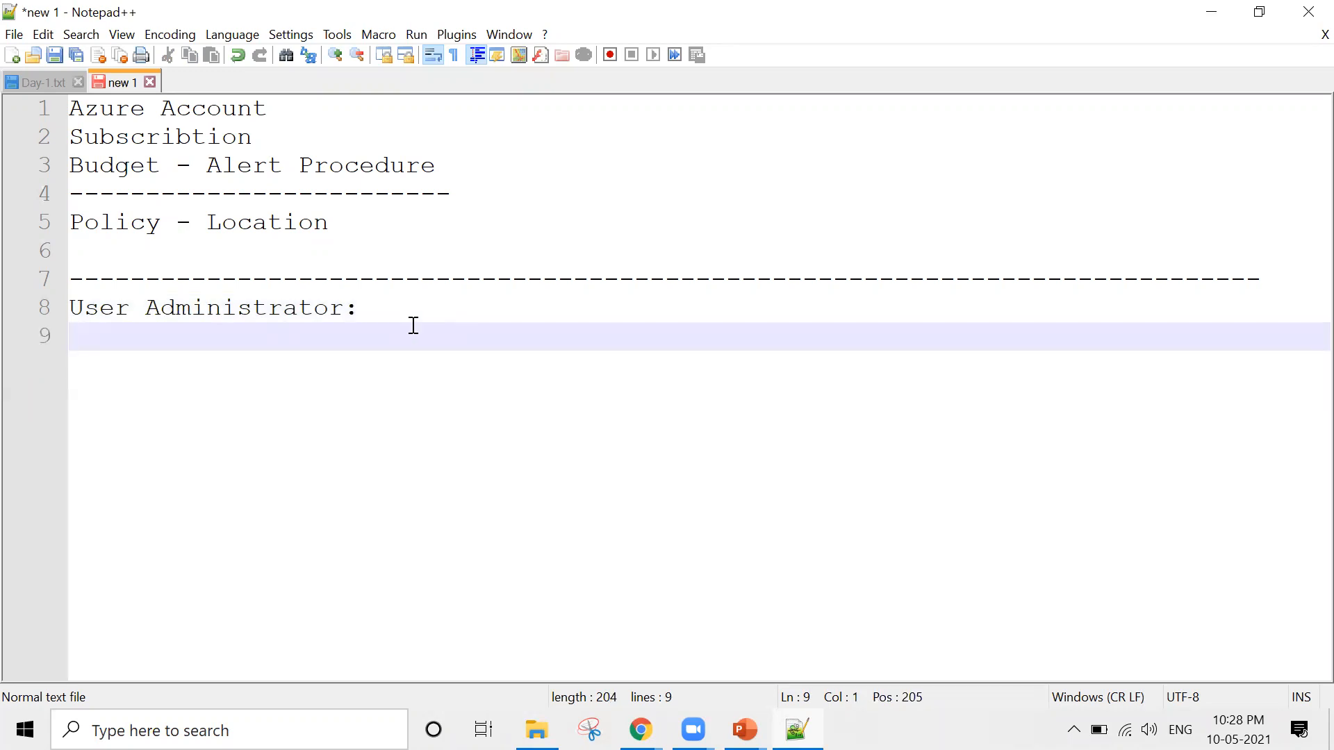
# Write "Virtual Machine Administrator:" on the line below "User Administrator:"
pyautogui.write('Virtual Machine Admini')
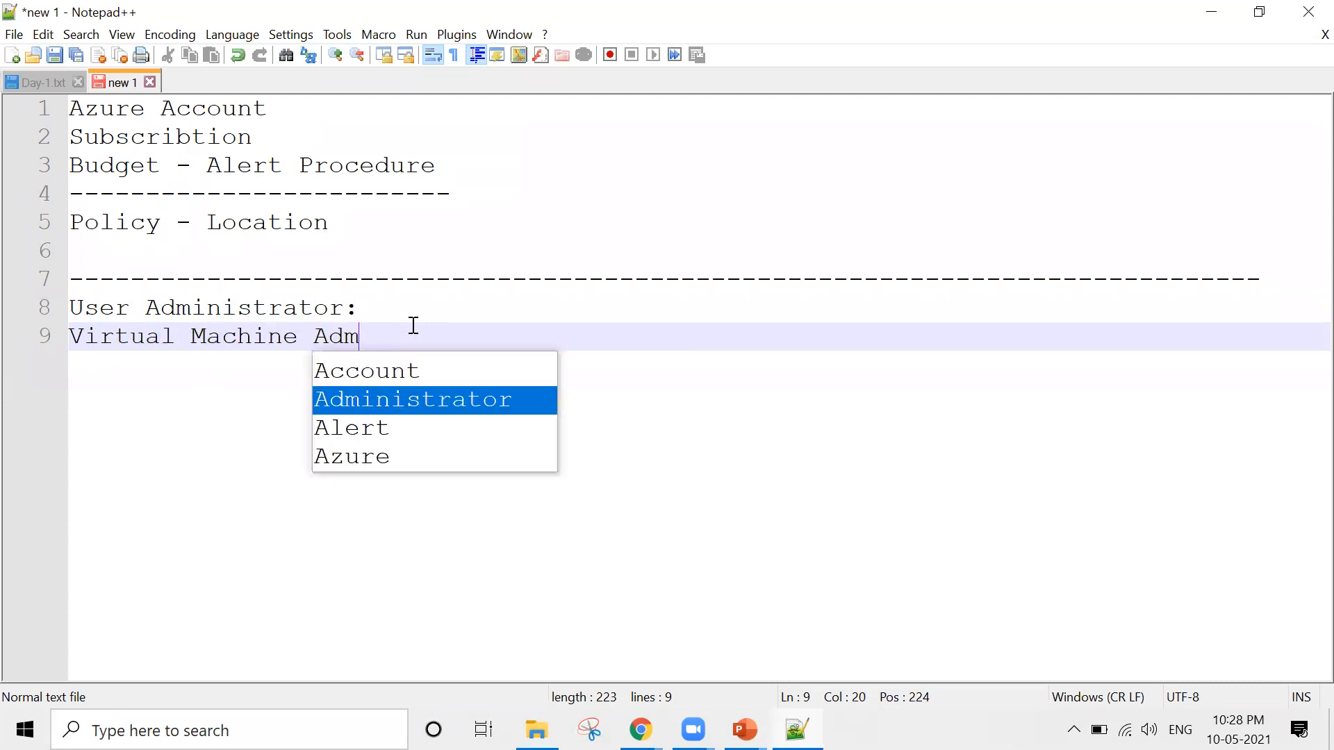
pyautogui.press('Return')
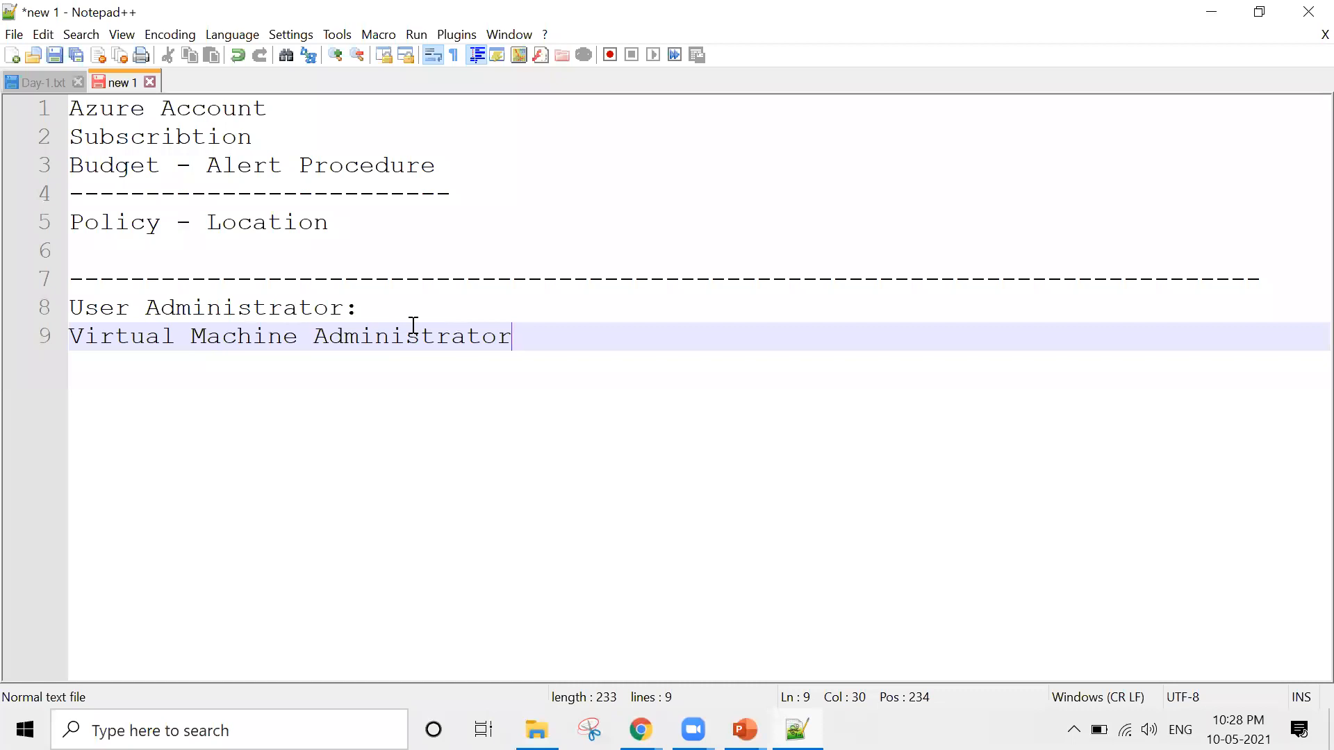
pyautogui.write(':')
pyautogui.press('BackSpace')
pyautogui.press('BackSpace')
pyautogui.write(':')
# Add "Network" and "Storage" on separate lines below "Virtual Machine Administrator:"
pyautogui.press('Return')
pyautogui.write('Network')
pyautogui.press('Return')
pyautogui.write('Storage')
pyautogui.press('Return')
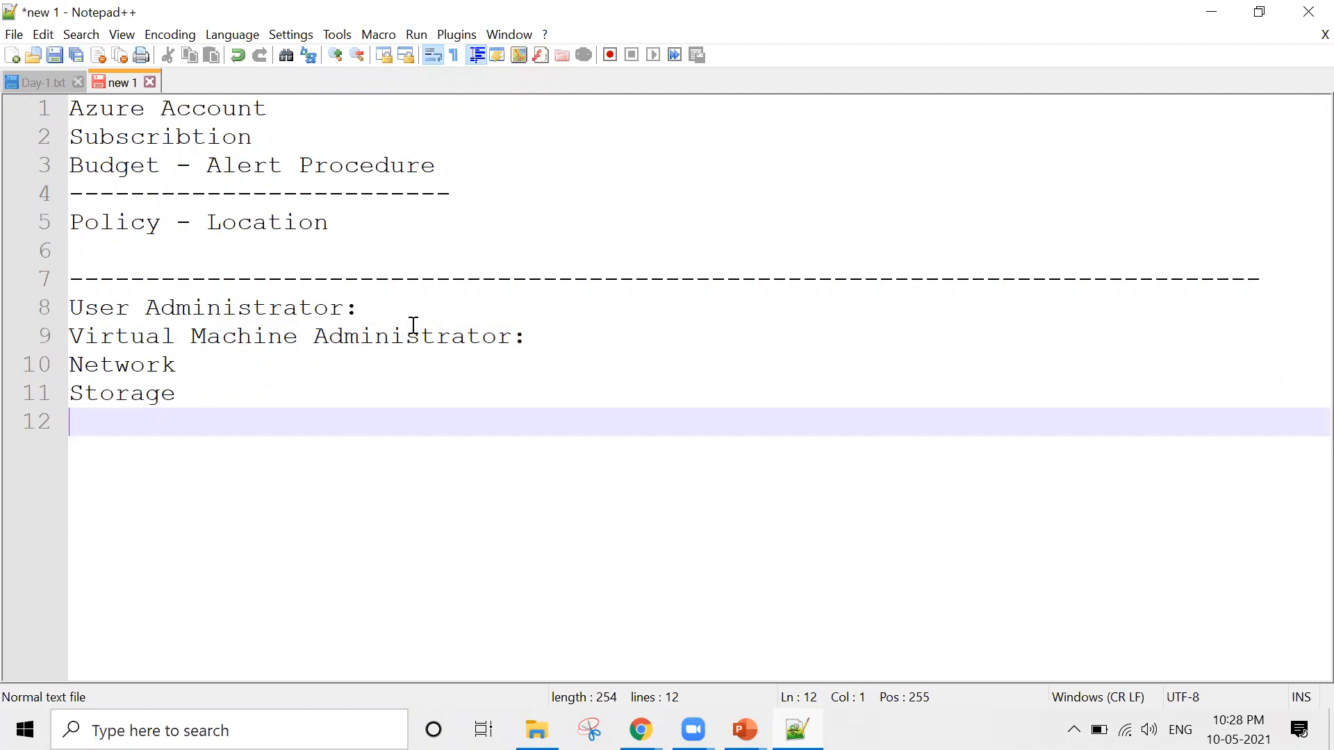
pyautogui.press('BackSpace')
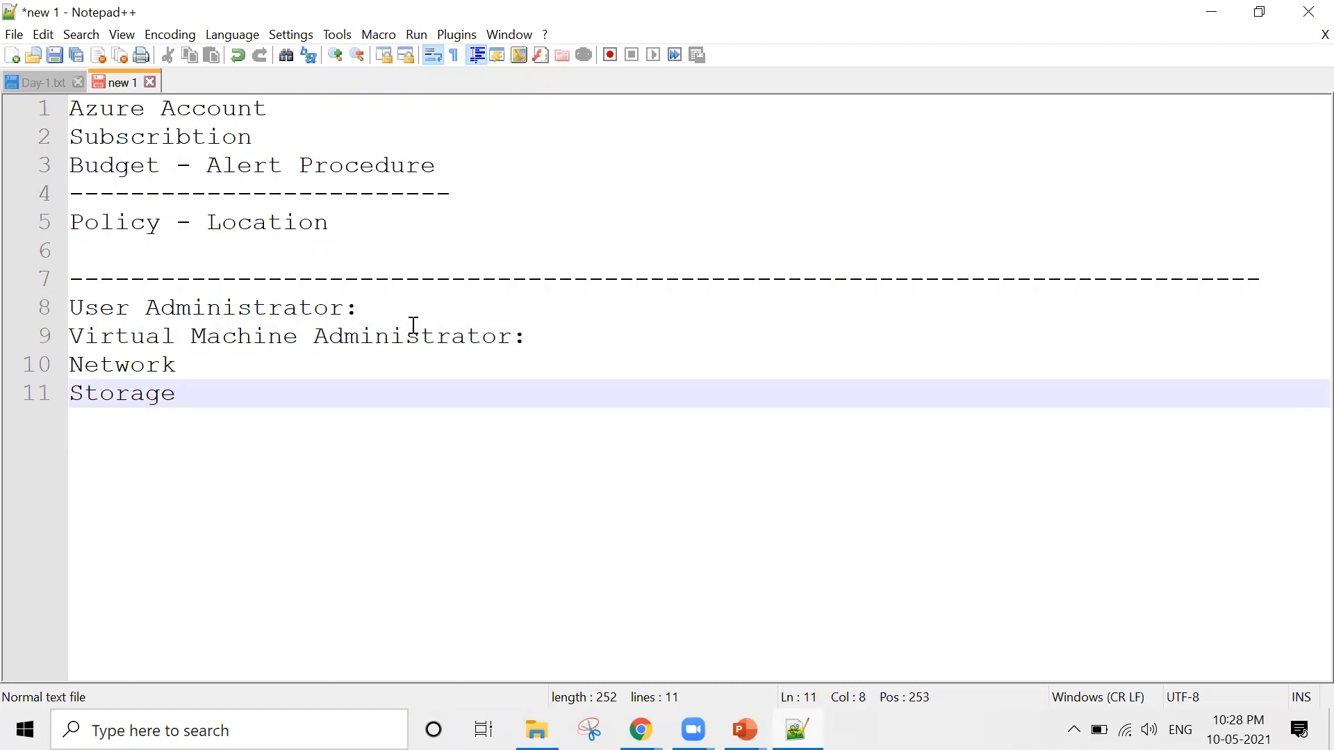
pyautogui.hotkey('shift', 'Up')
pyautogui.hotkey('shift', 'Up')
pyautogui.hotkey('shift', 'Up')
pyautogui.hotkey('shift', 'Left')
pyautogui.hotkey('shift', 'Left')
pyautogui.hotkey('shift', 'Left')
pyautogui.hotkey('shift', 'Left')
pyautogui.hotkey('shift', 'Left')
pyautogui.hotkey('shift', 'Left')
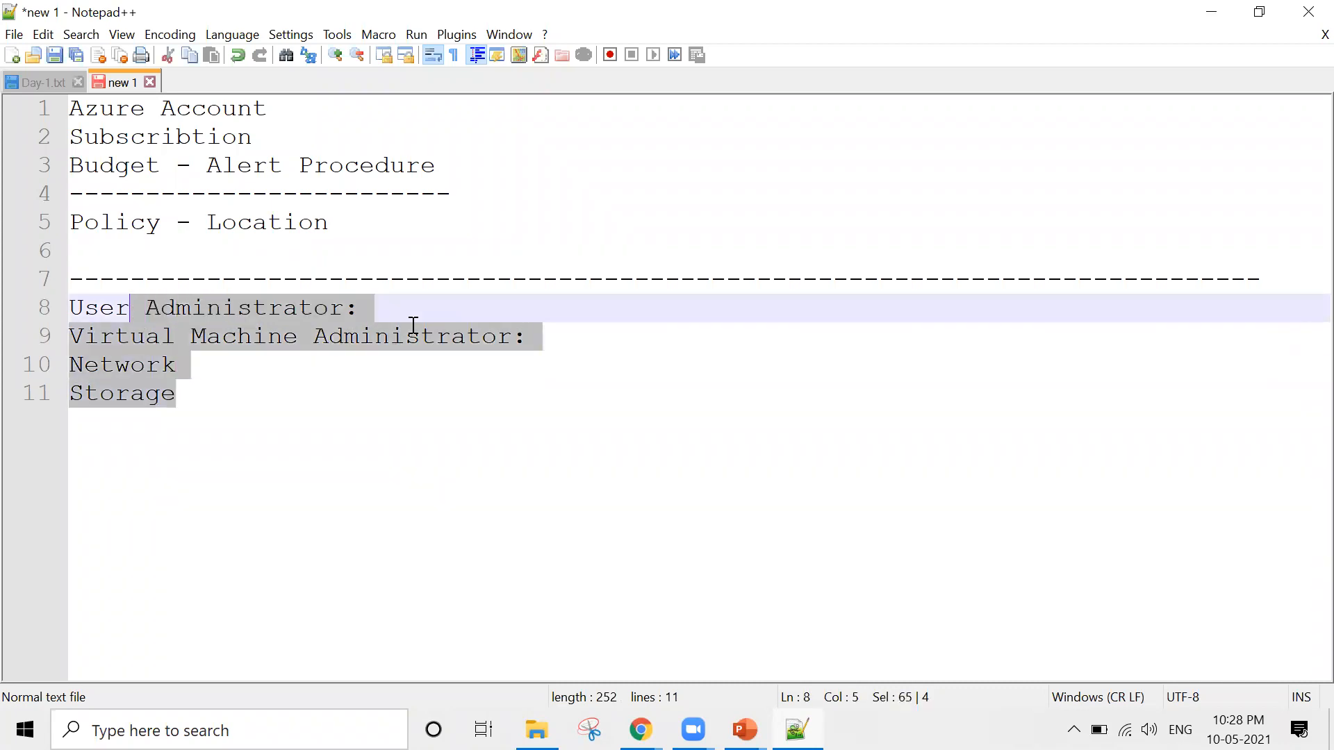
pyautogui.hotkey('shift', 'Right')
pyautogui.press('Down')
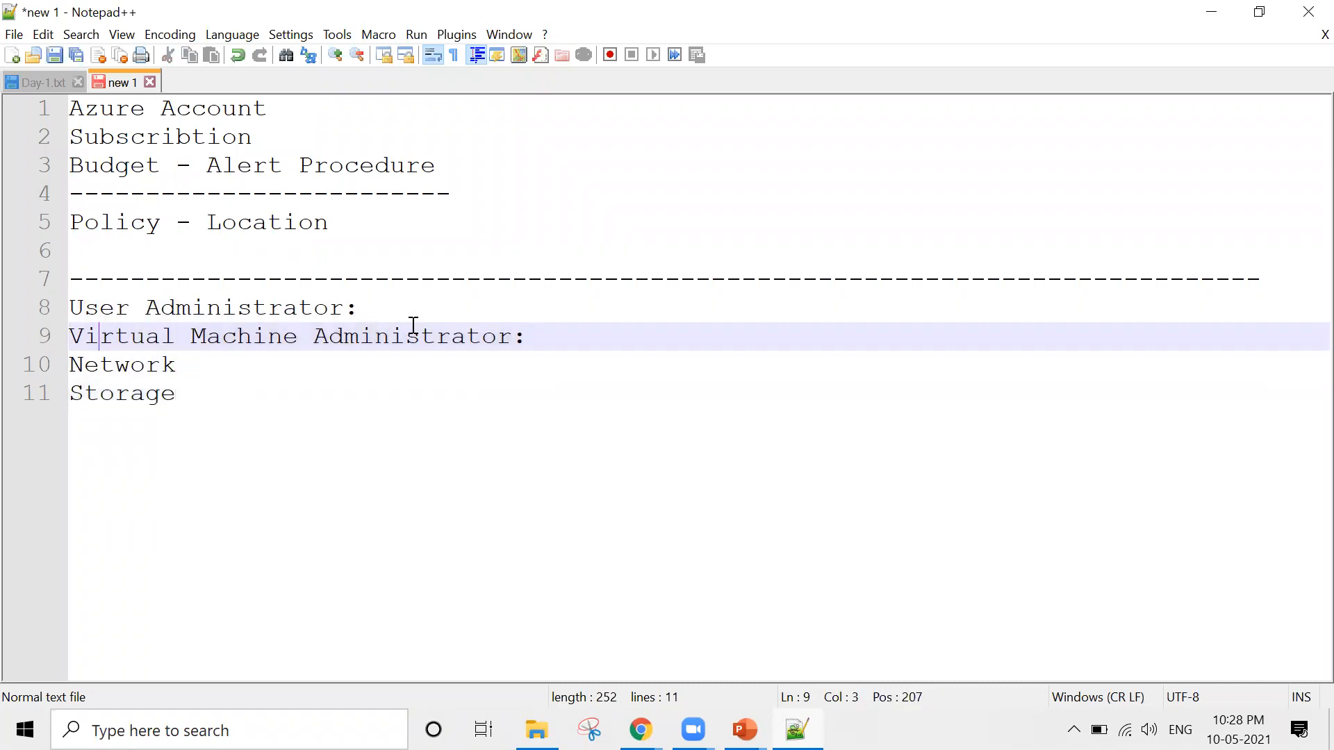
# Delete the four lines from "User Administrator:" to "Storage" below the long dashed separator
pyautogui.hotkey('ctrl', 'End')
pyautogui.press('Return')
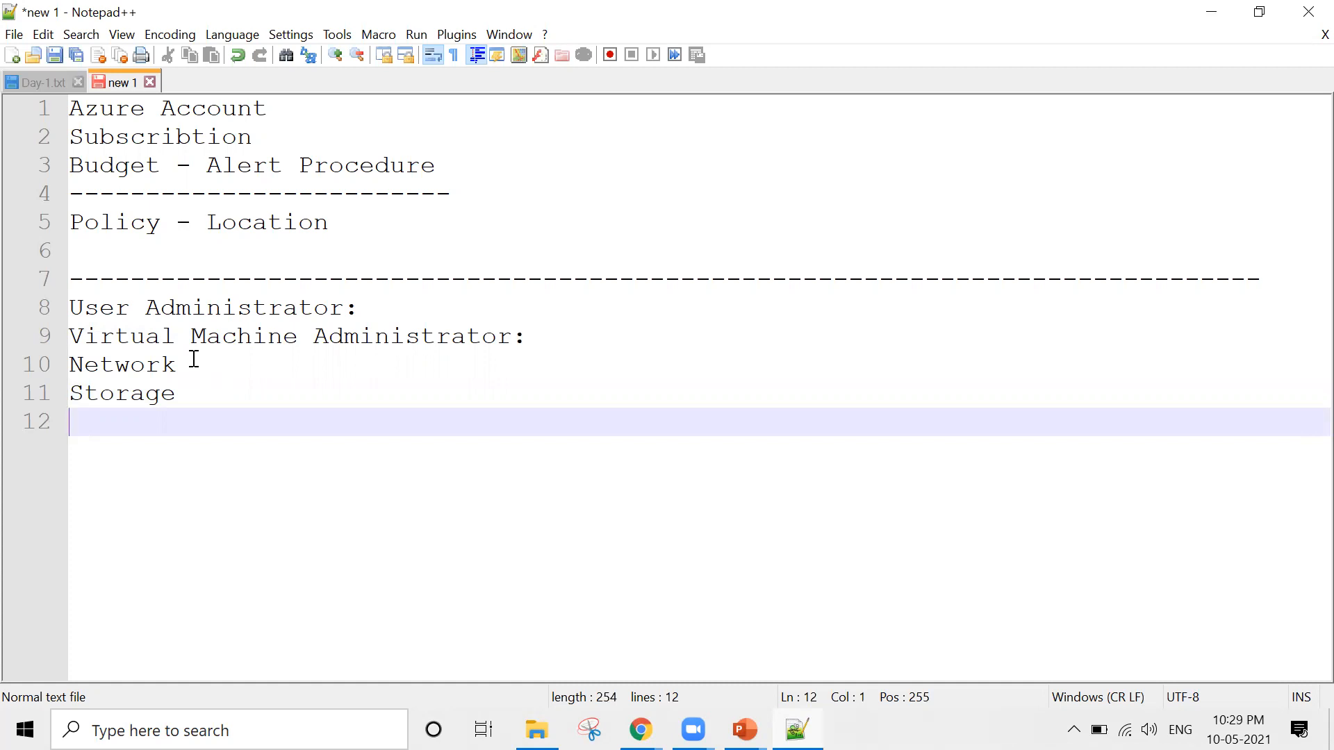
pyautogui.hotkey('shift', 'Up')
pyautogui.hotkey('shift', 'Up')
pyautogui.hotkey('shift', 'Up')
pyautogui.hotkey('shift', 'Up')
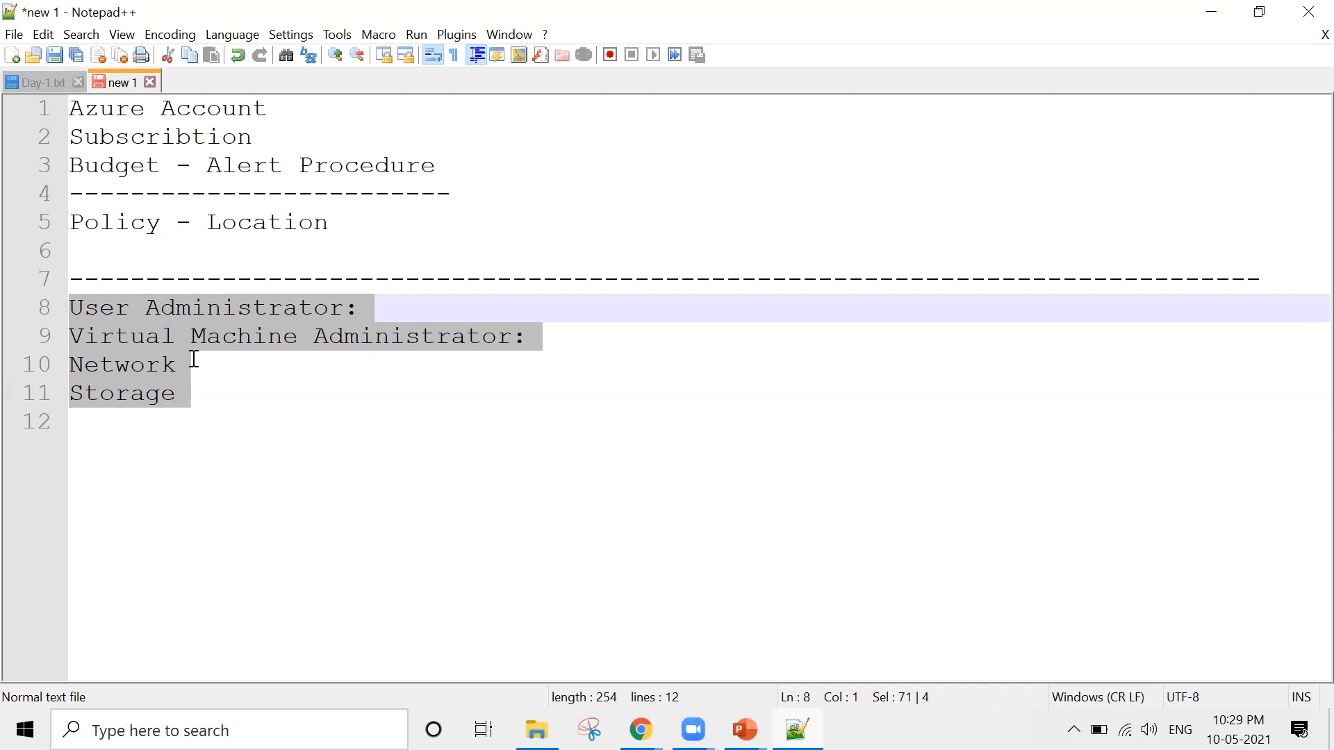
pyautogui.press('Delete')
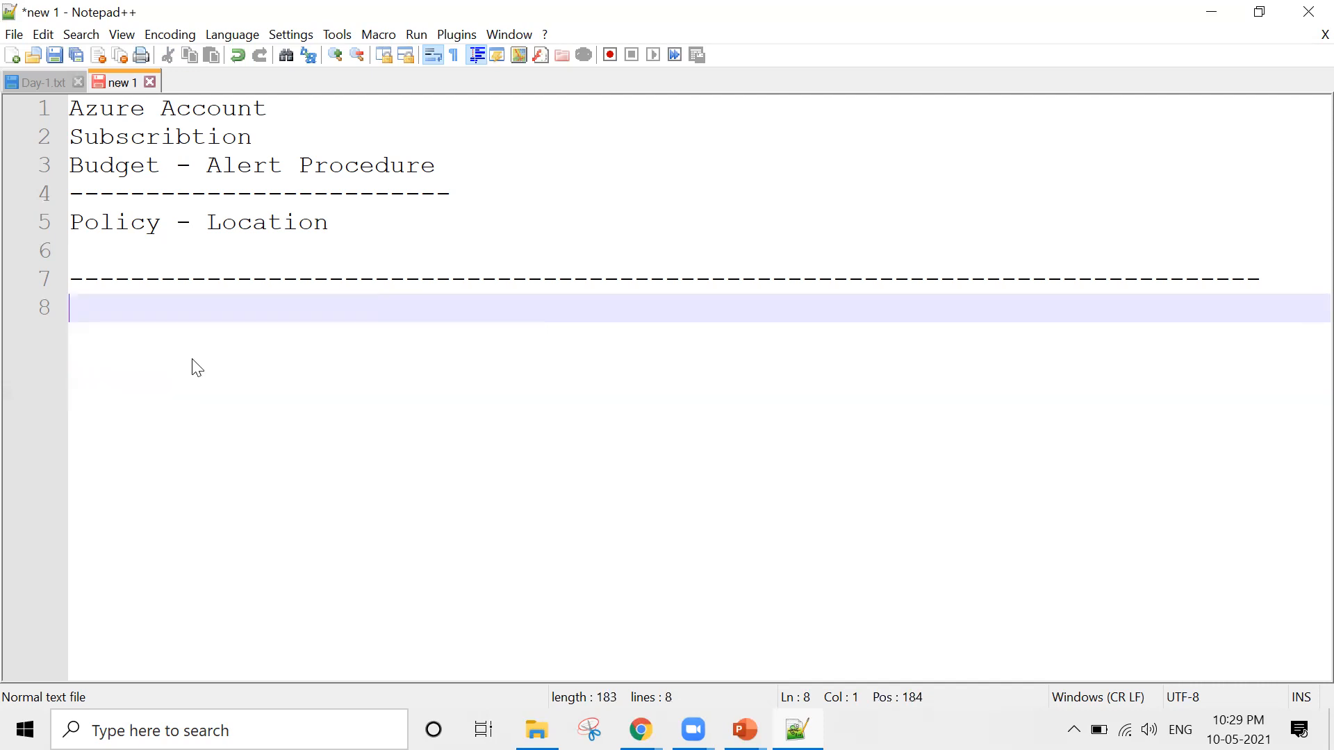
# Return to the PowerPoint slide show, view the Role-Based Access Control Overview slide and end the show
pyautogui.hotkey('ctrl', 's')
pyautogui.press('Escape')
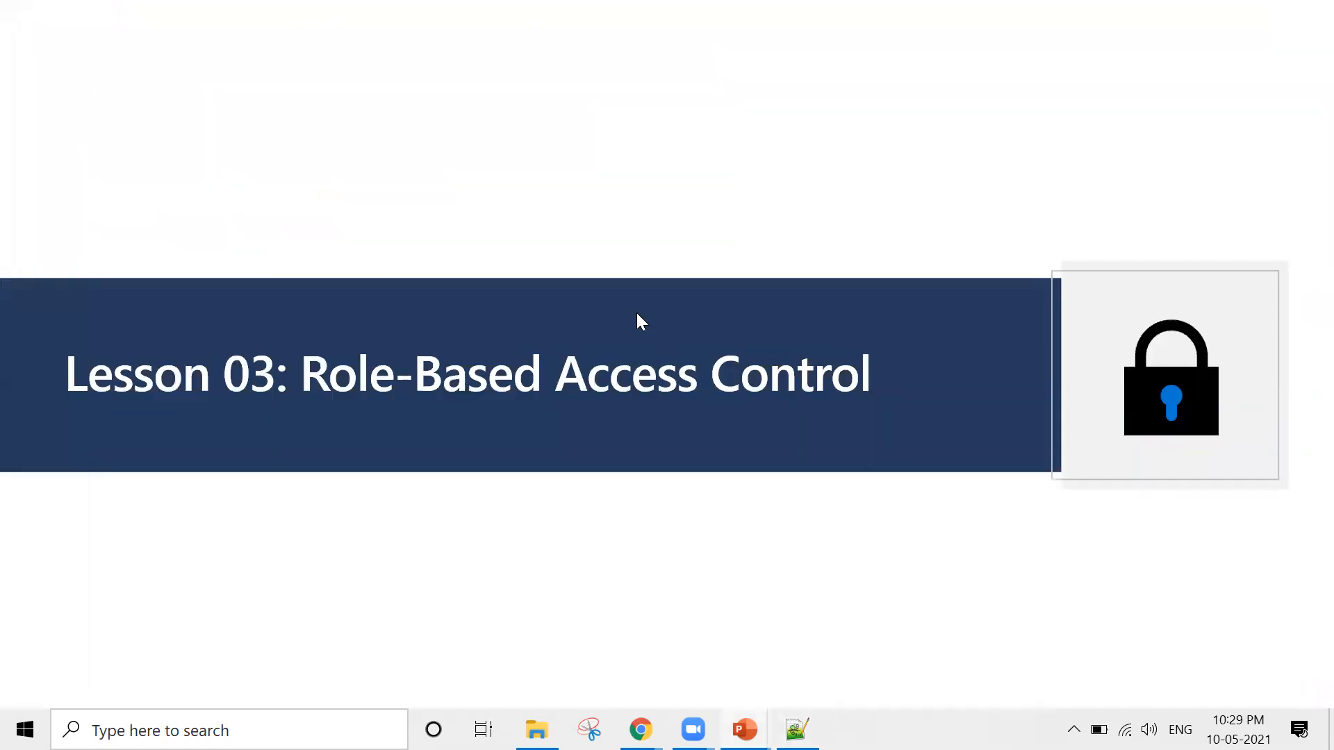
pyautogui.click(637, 314)
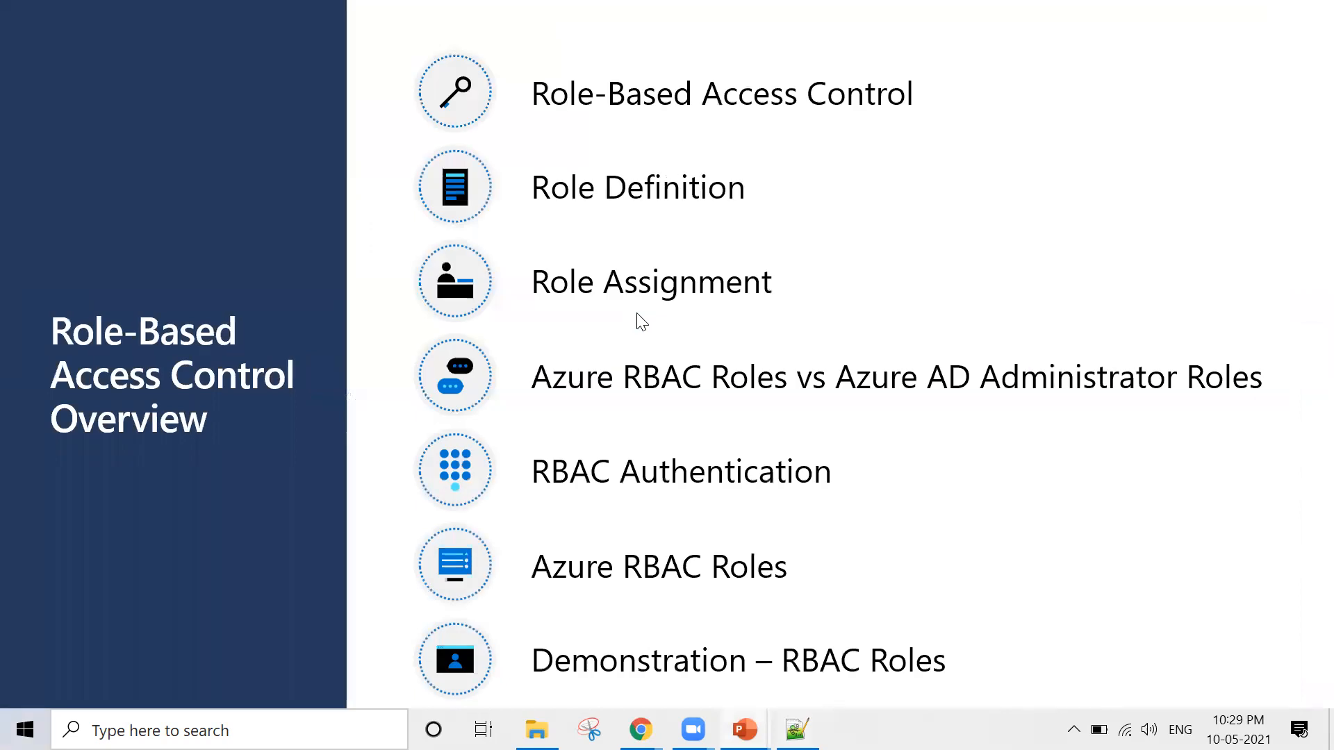
pyautogui.press('Escape')
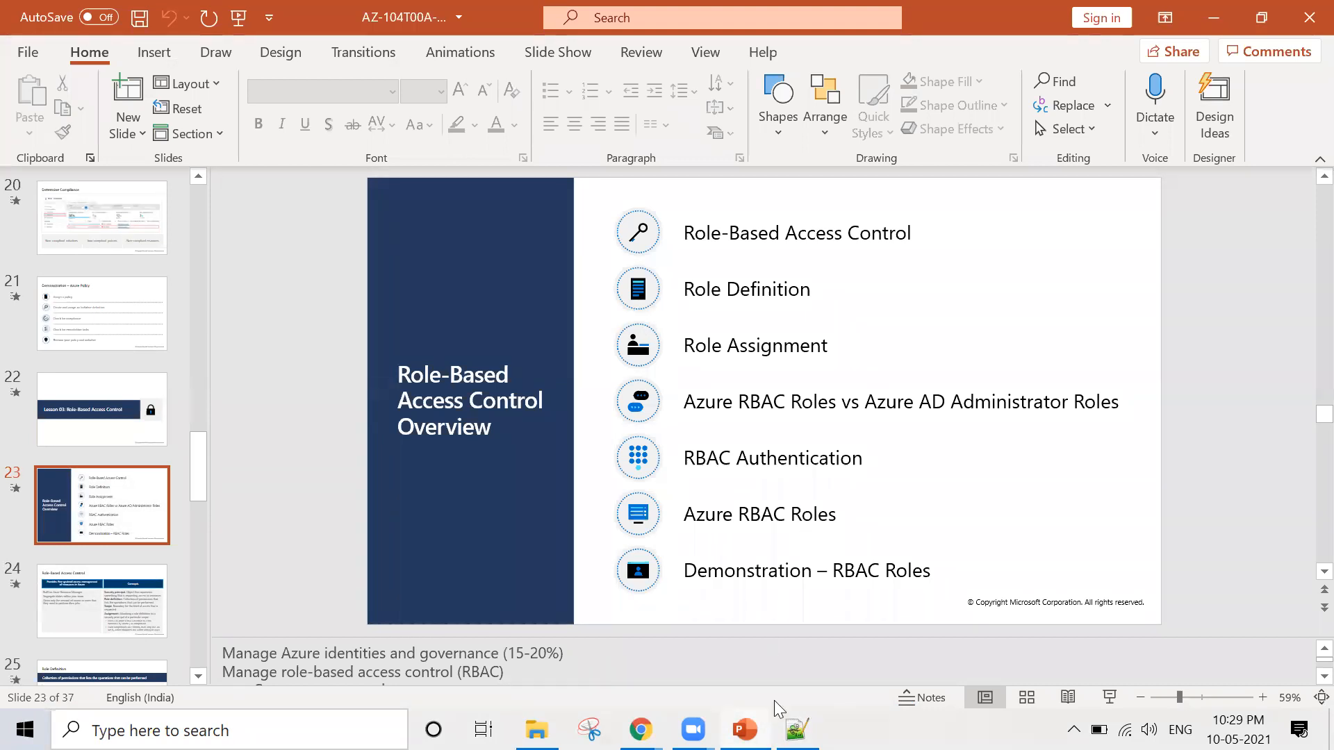
# Switch to the Azure portal in Chrome and sign out of the current account
pyautogui.click(640, 730)
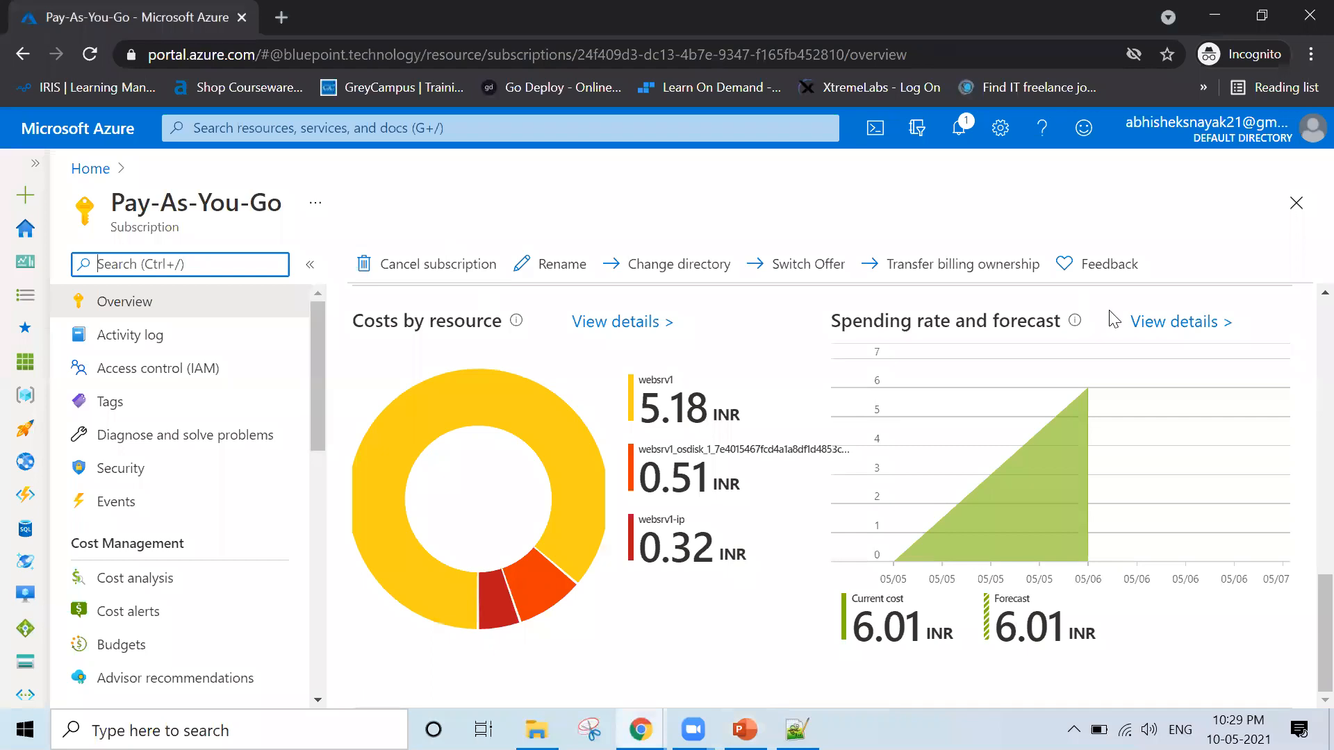
pyautogui.click(1248, 141)
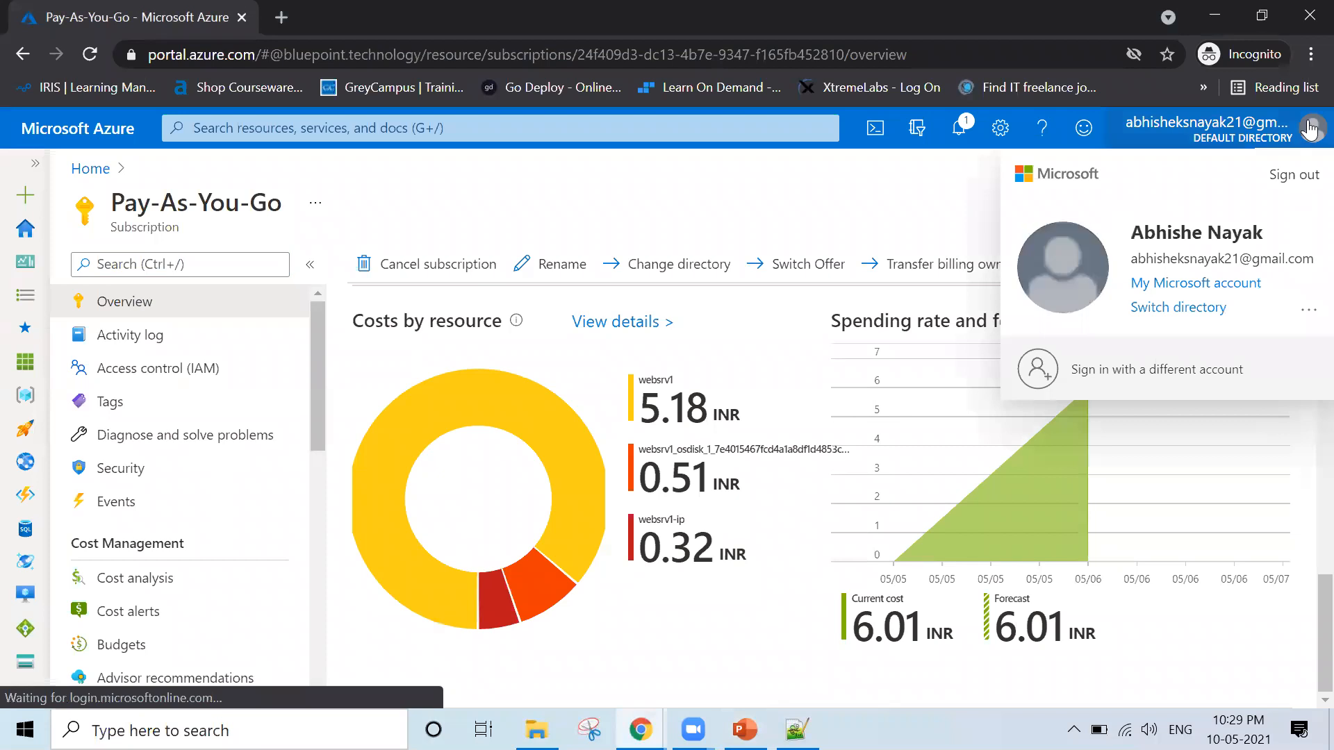
pyautogui.click(1291, 178)
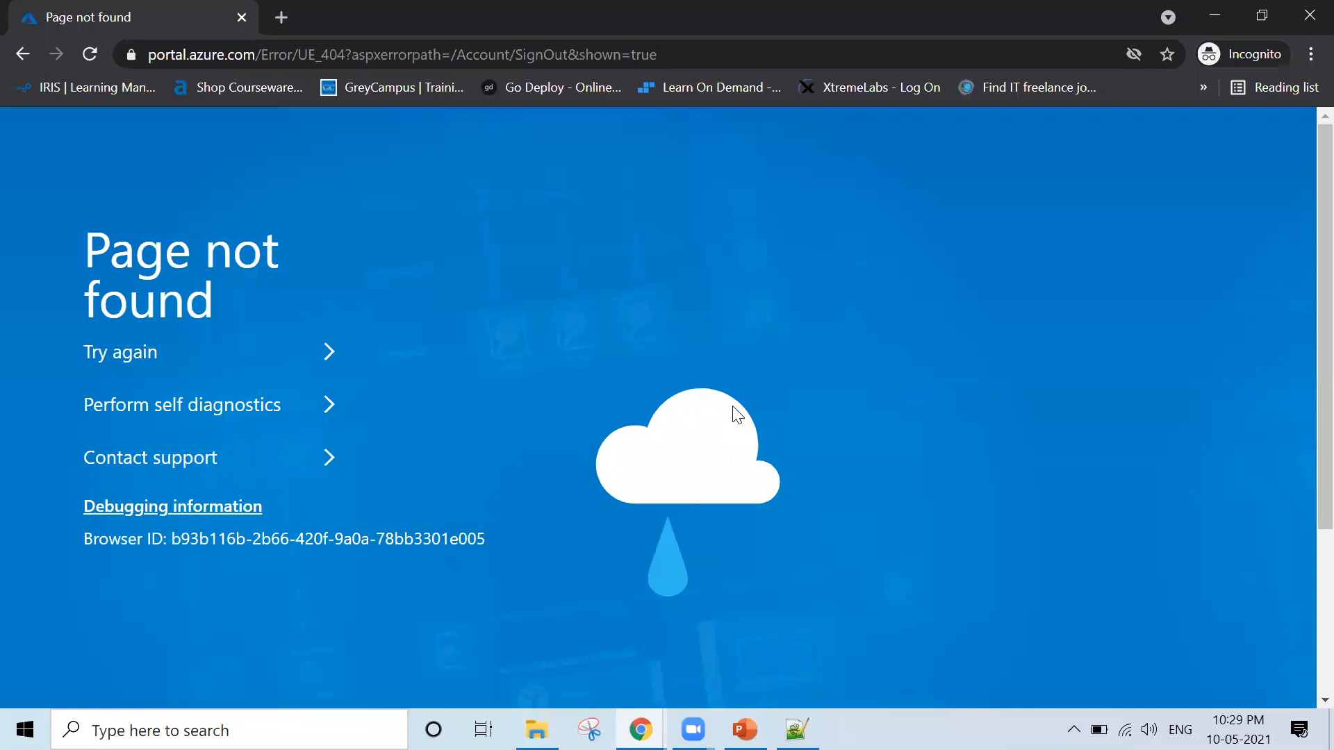
pyautogui.hotkey('alt', 'Tab')
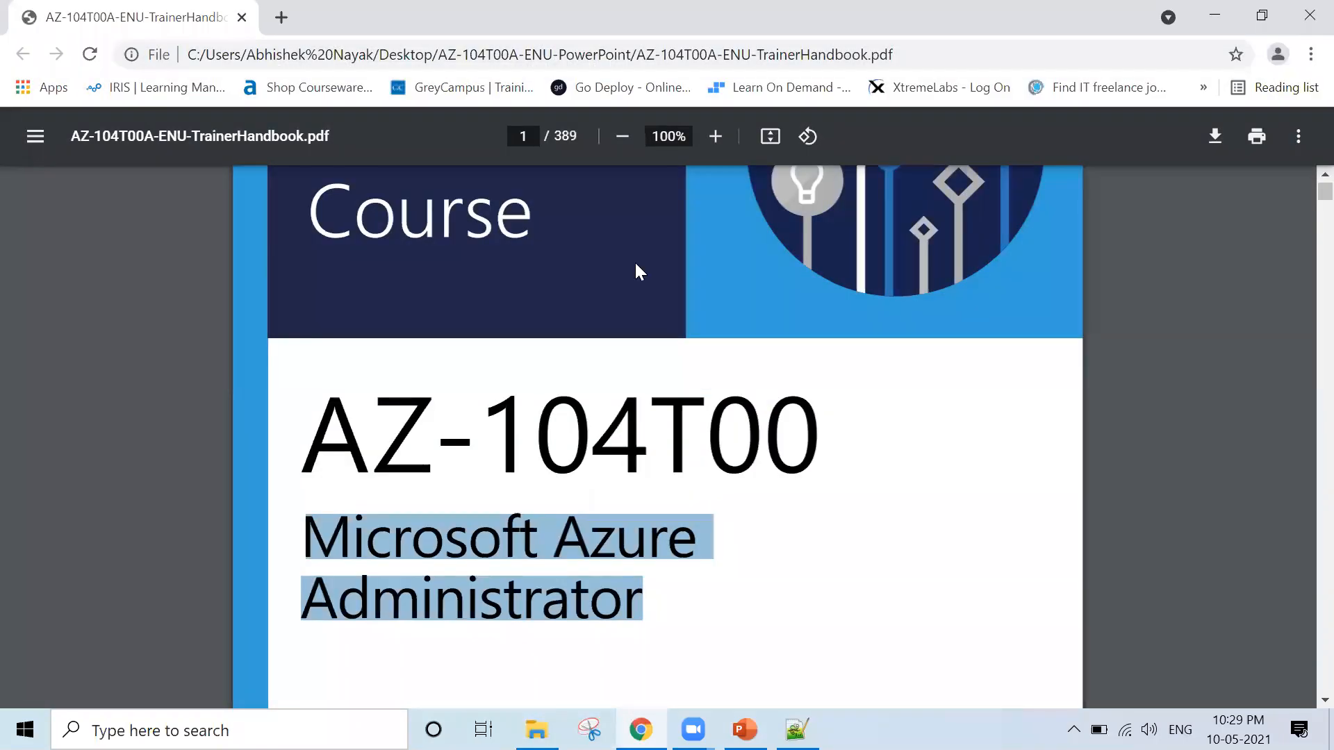
pyautogui.hotkey('alt', 'Tab')
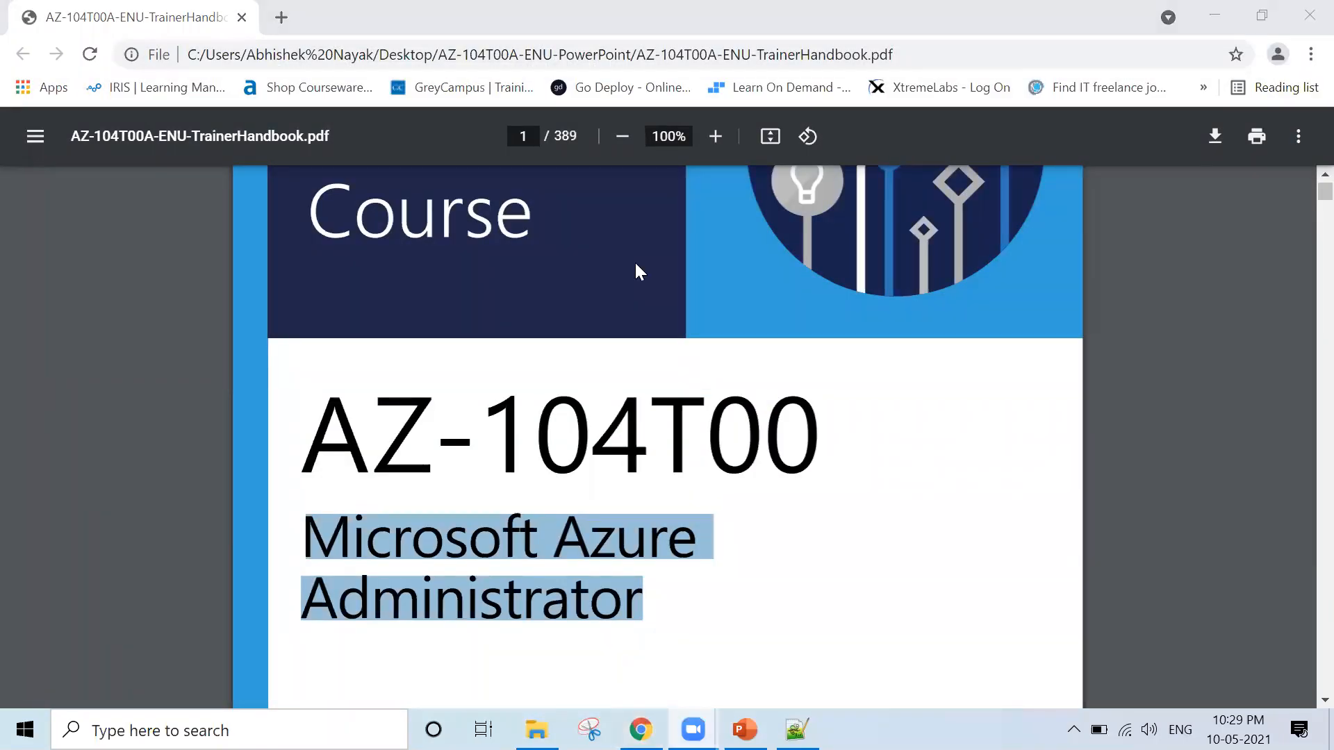